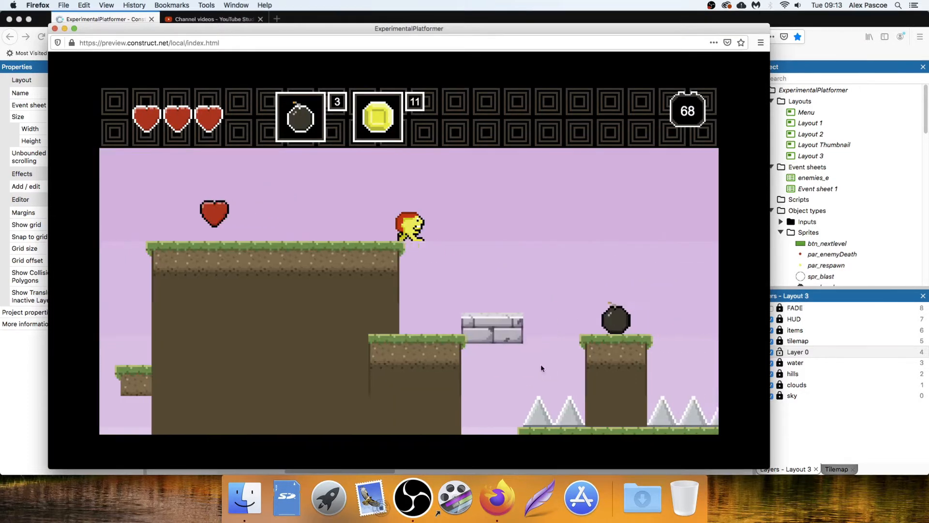
Play the running level preview, moving the character rightward across the platforms and jumping
key("Right")
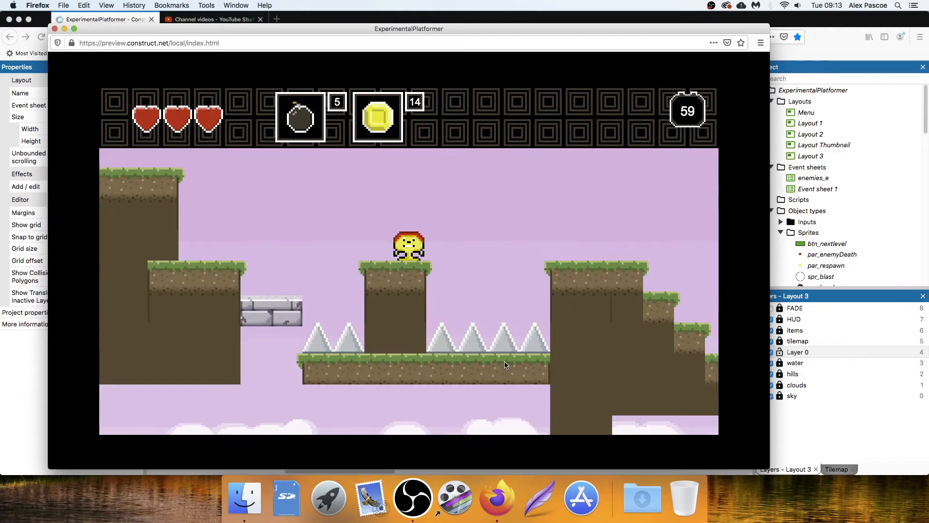
key("Up")
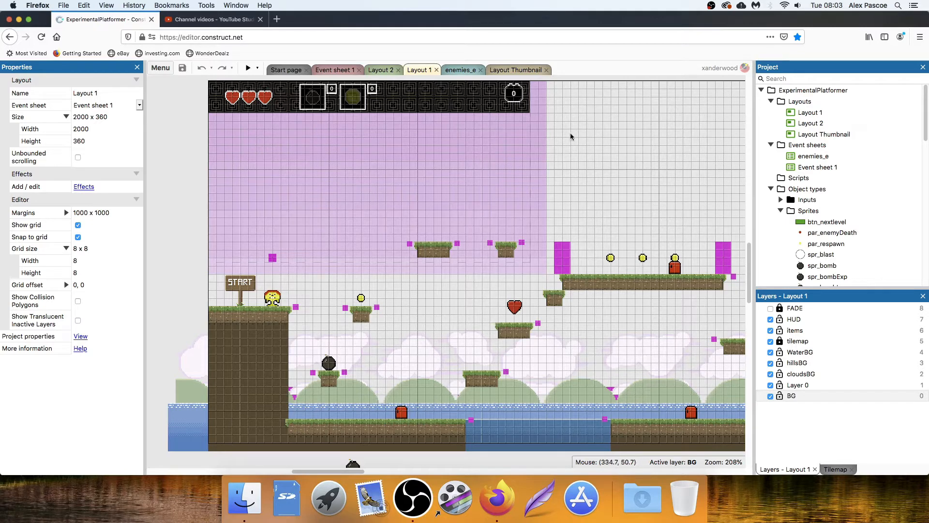
Add a new layout without an event sheet to the project and name it Menu
double_click(799, 102)
right_click(801, 102)
double_click(796, 102)
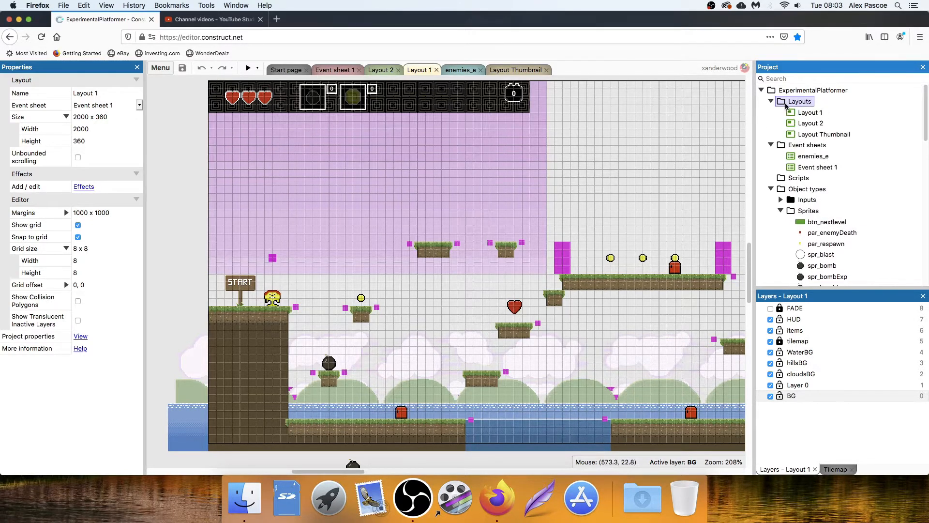
right_click(794, 103)
left_click(825, 111)
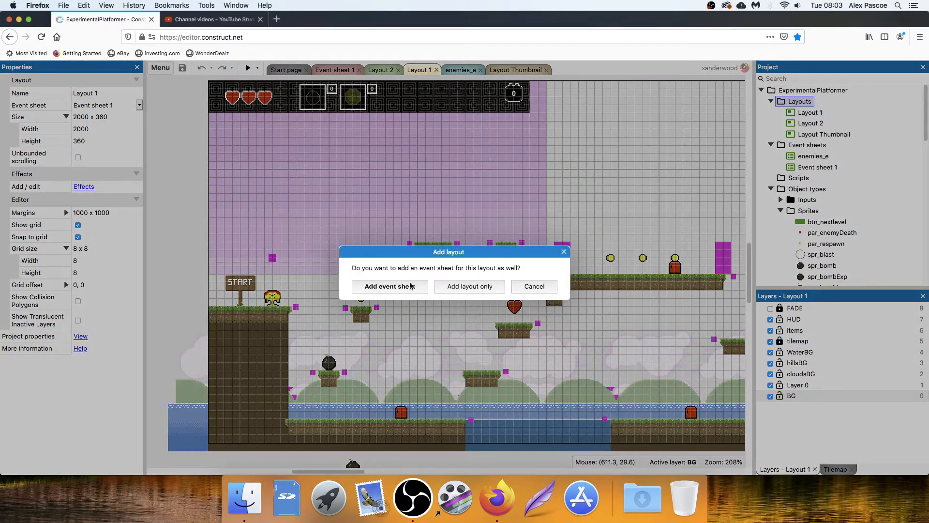
left_click(468, 286)
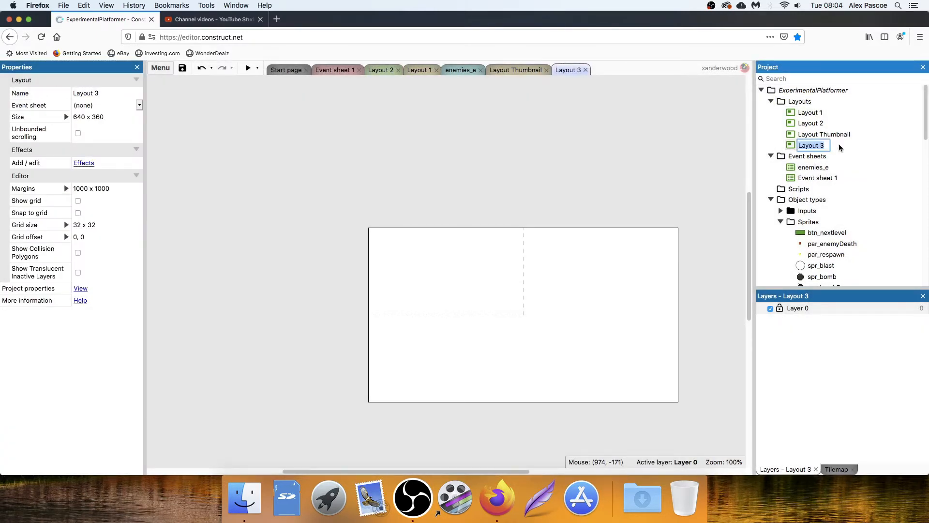
type("Menu")
key("Return")
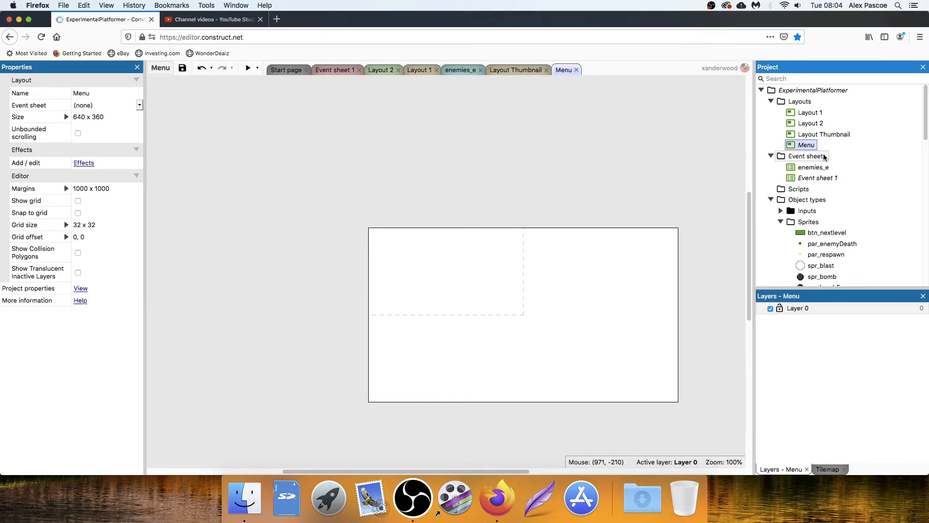
Move the Menu layout above Layout 1 so it comes first in the Layouts folder
left_click_drag(807, 146, 813, 110)
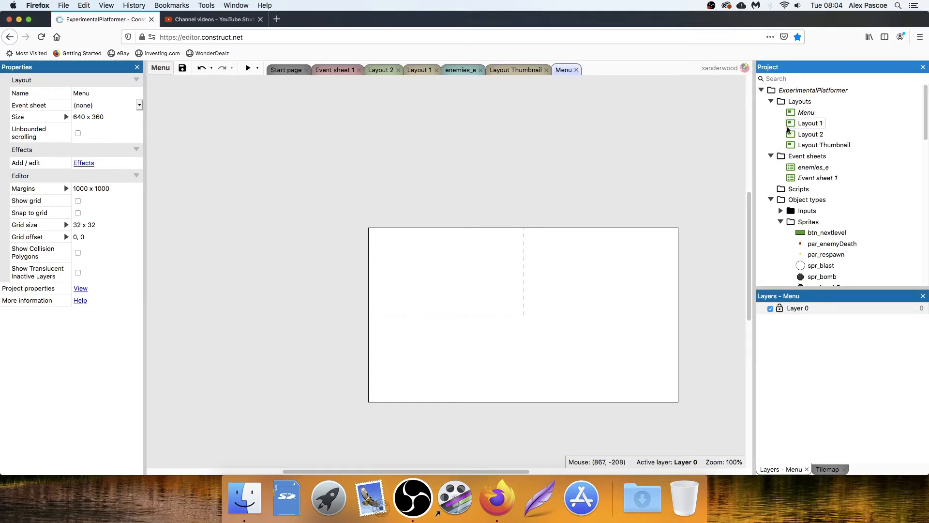
scroll(591, 202, "down", 3)
scroll(591, 202, "right", 2)
scroll(547, 138, "up", 1)
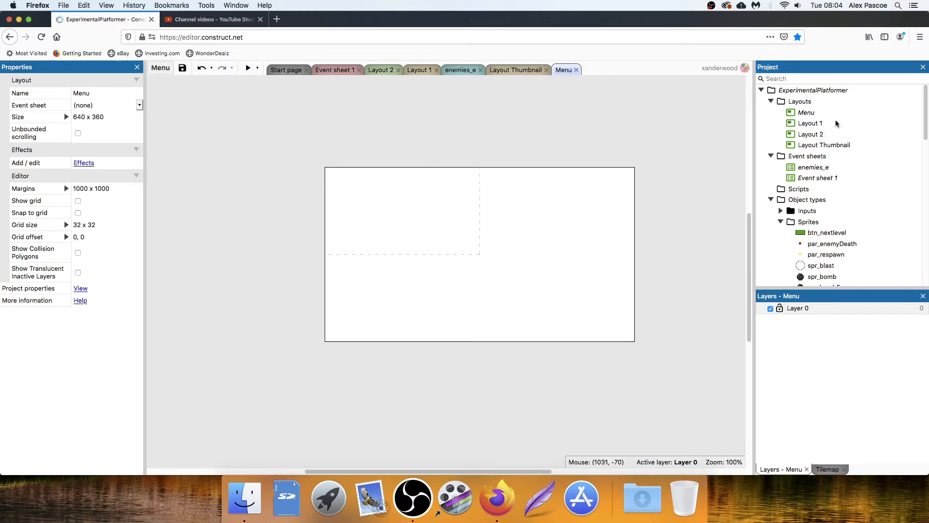
Preview the whole project while the Menu layout is open, and close the preview window
left_click(809, 111)
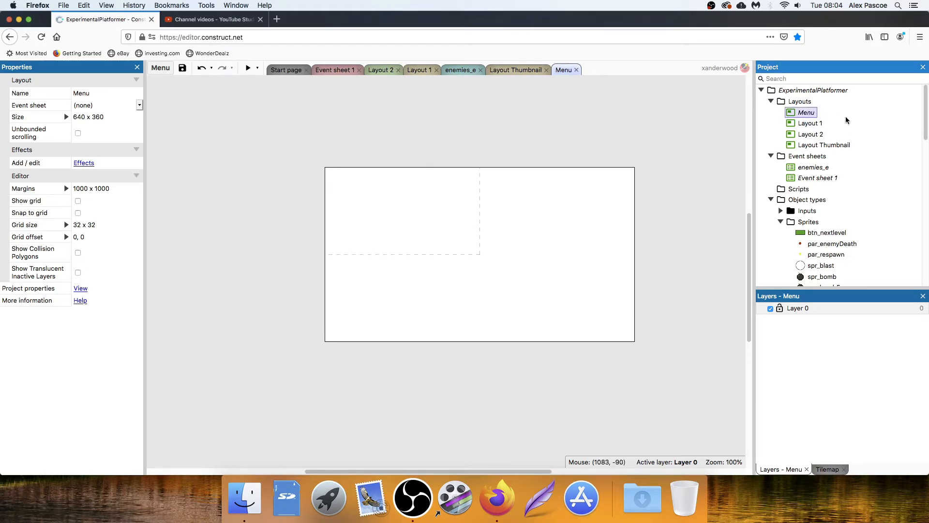
left_click(322, 115)
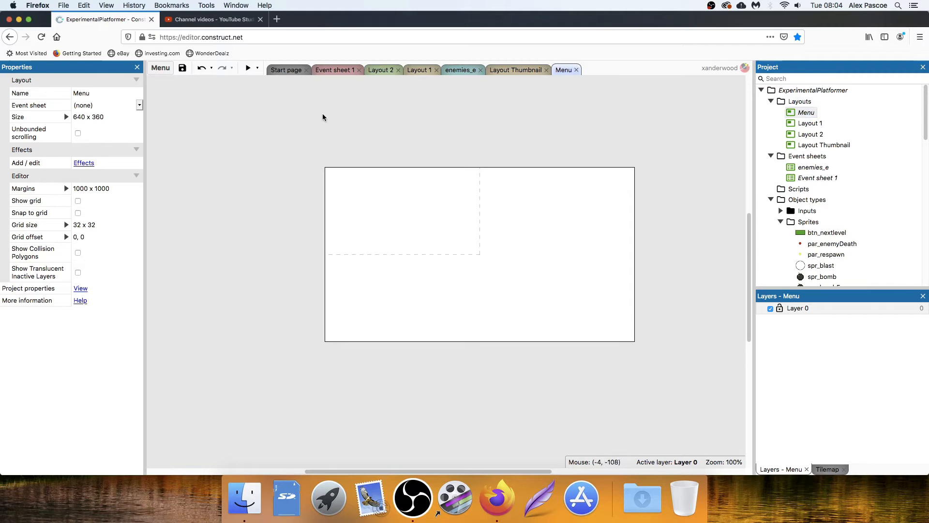
left_click(257, 68)
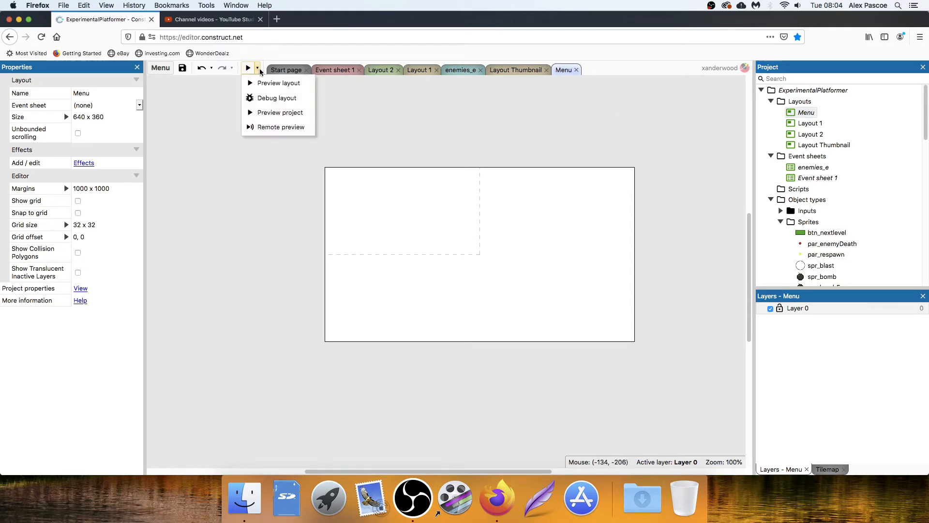
left_click(286, 113)
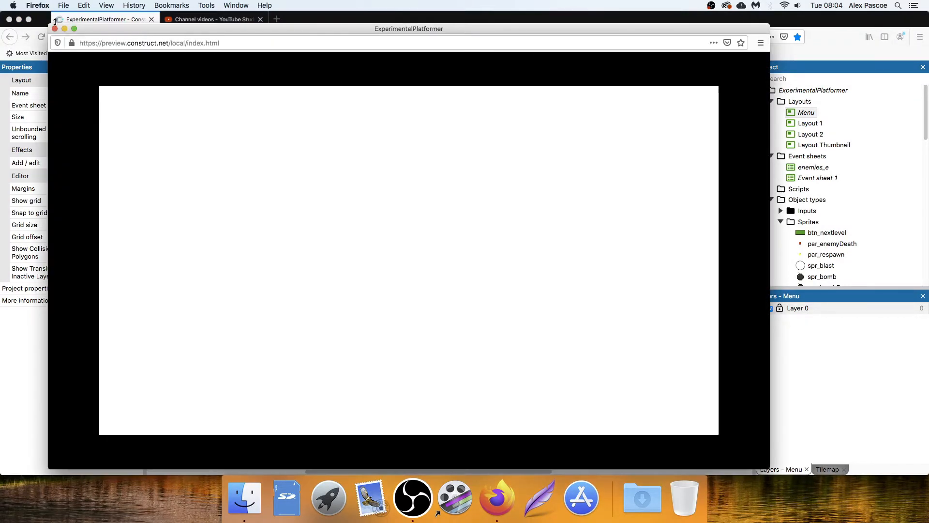
left_click(55, 28)
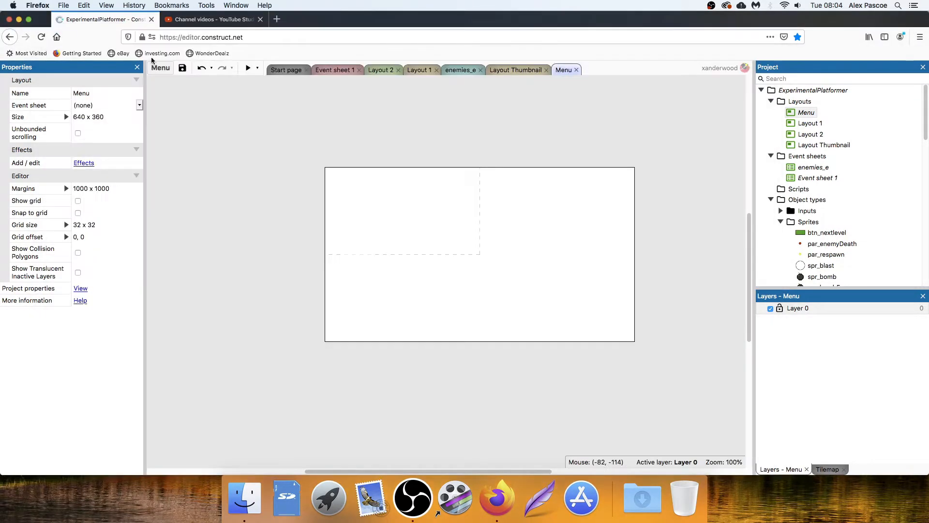
Switch to Layout 1, preview the whole project from there, and close the preview window
left_click(419, 69)
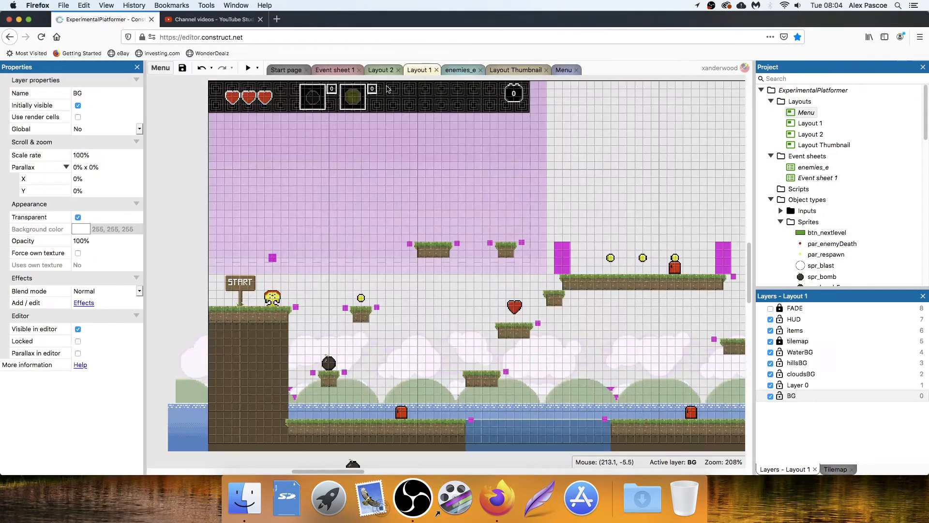
left_click(258, 68)
left_click(279, 113)
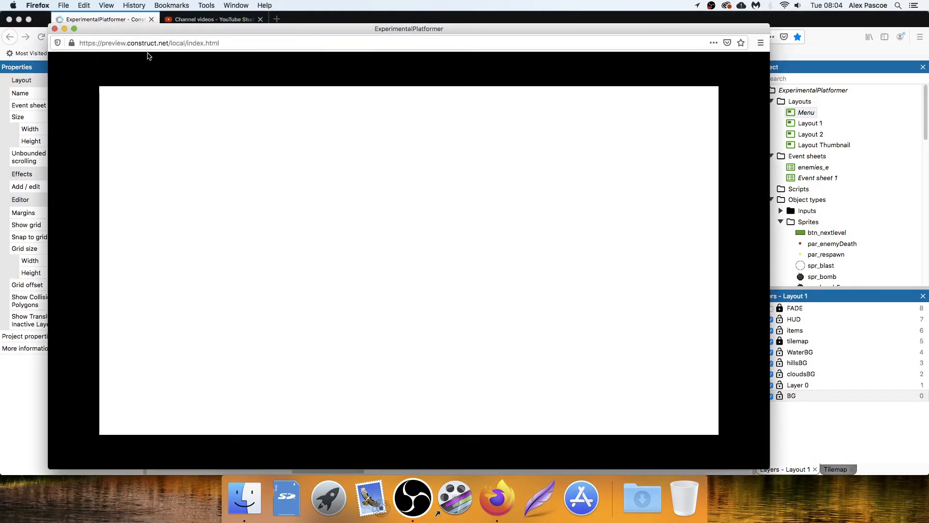
left_click(54, 29)
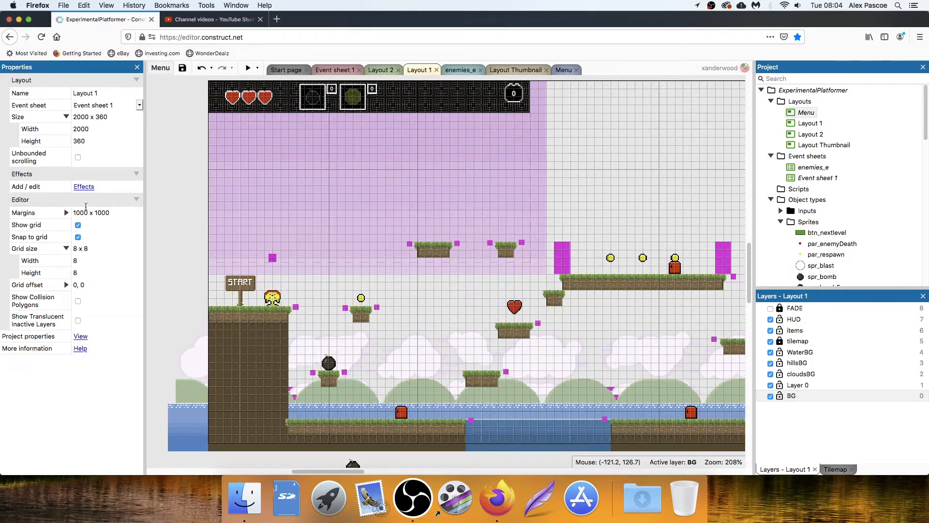
Set the project's first layout to Menu in the project properties
left_click(80, 336)
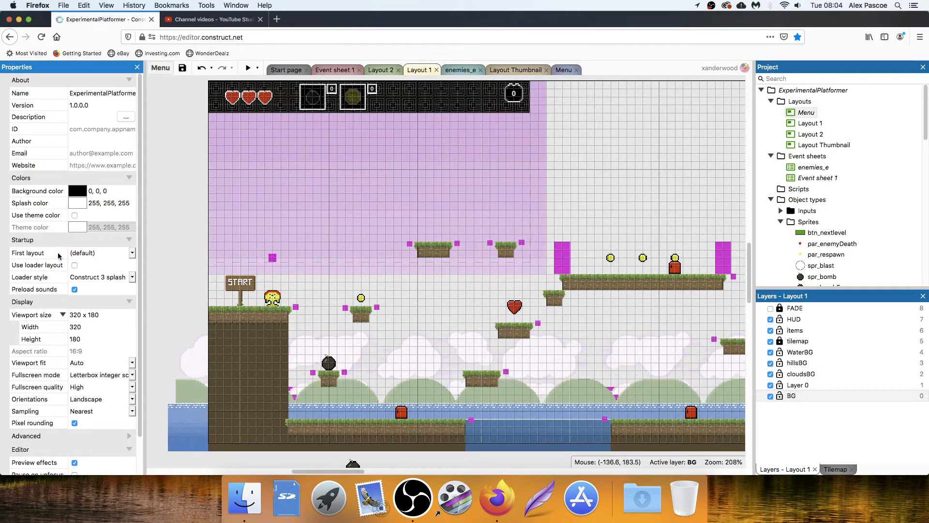
left_click(108, 253)
left_click(161, 237)
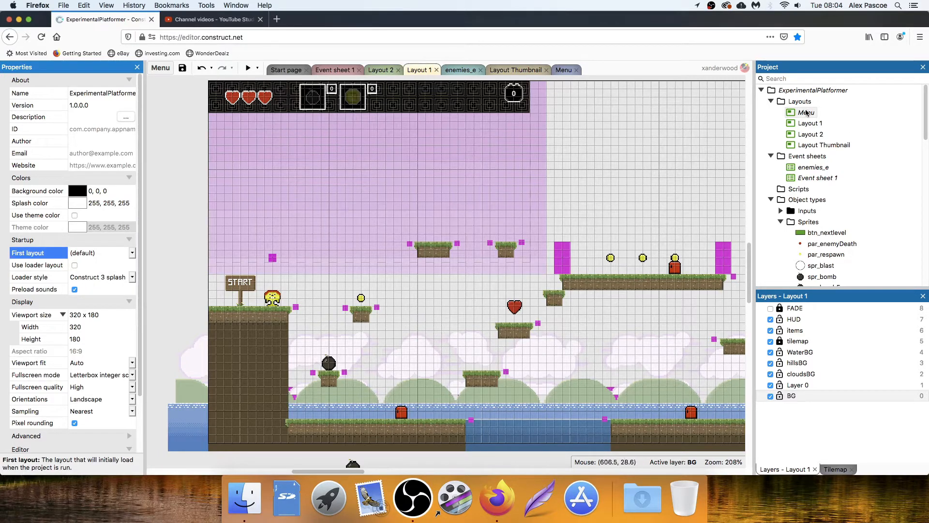
left_click(104, 253)
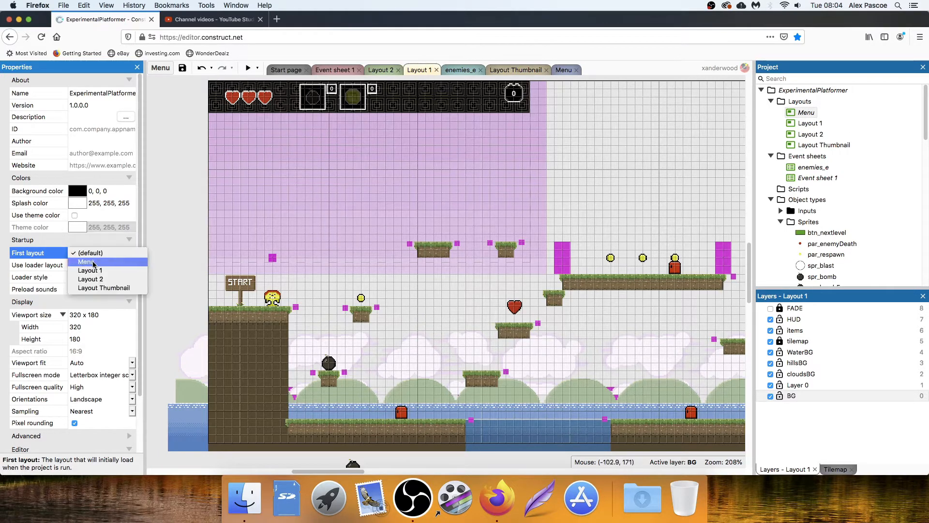
left_click(170, 236)
left_click(97, 254)
left_click(94, 263)
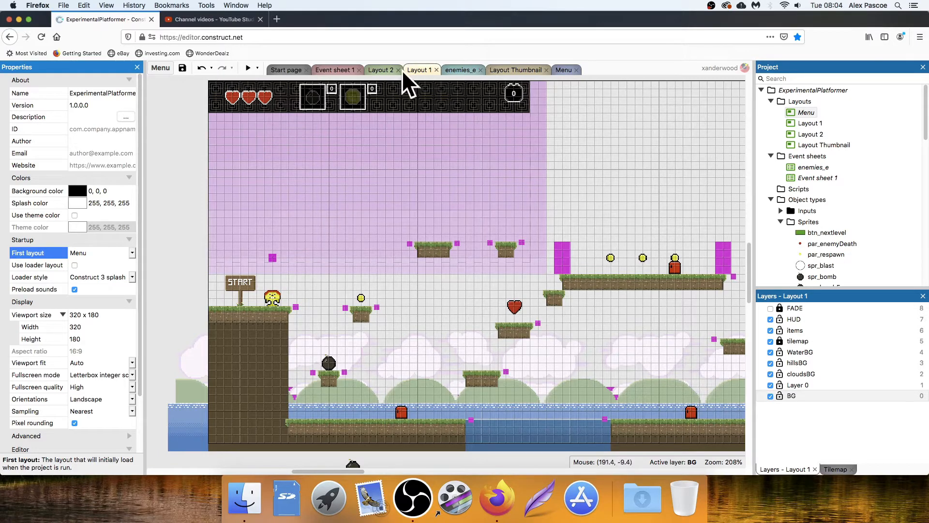
Examine the Menu layout and compare its size with Layout 2 and the project's viewport size
left_click(564, 71)
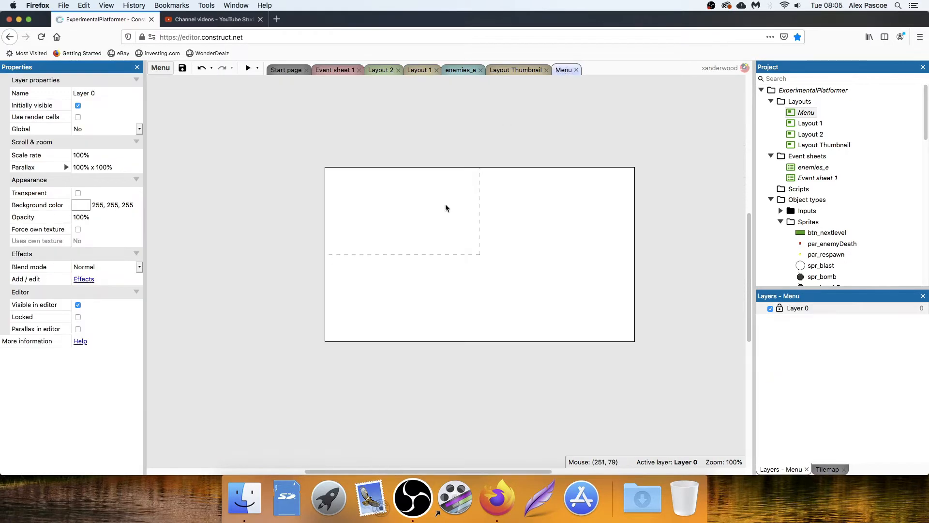
scroll(392, 193, "up", 2, "ctrl")
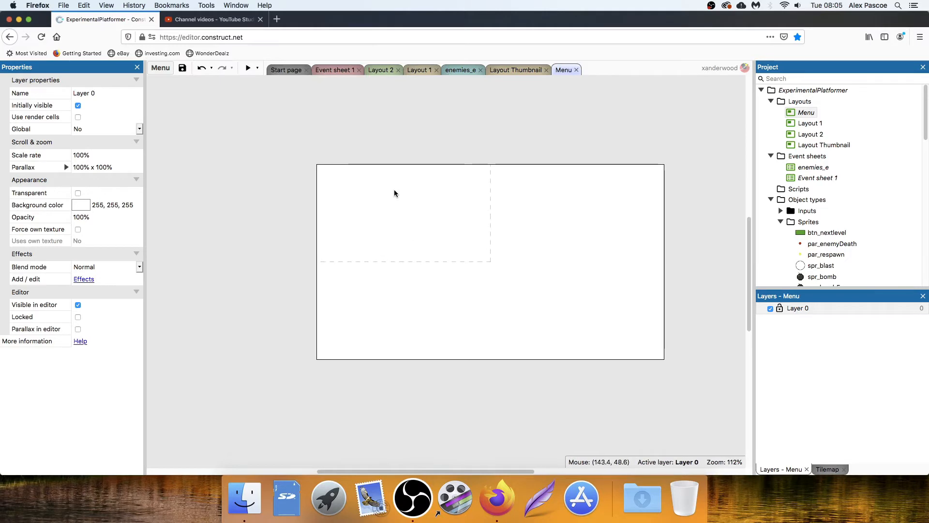
scroll(395, 193, "up", 3, "ctrl")
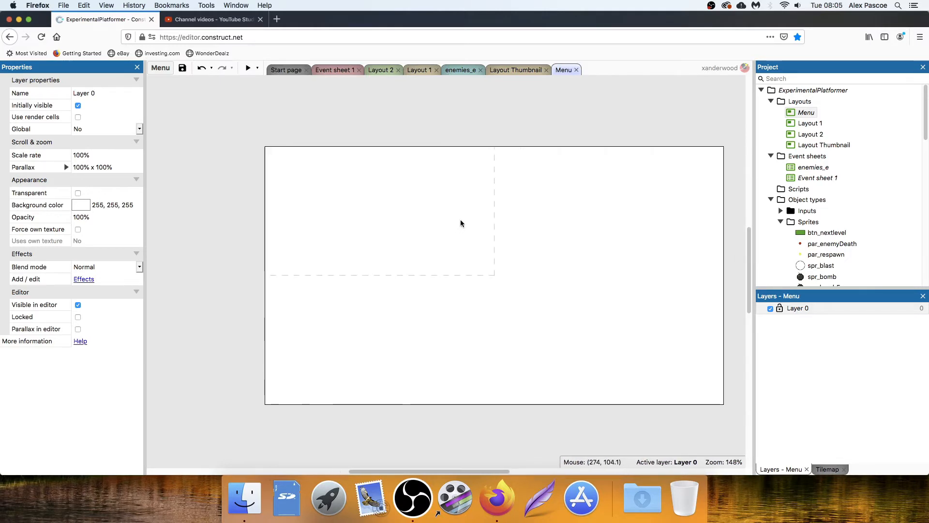
scroll(456, 213, "up", 2, "ctrl")
scroll(456, 213, "down", 1, "ctrl")
middle_click_drag(481, 217, 463, 202)
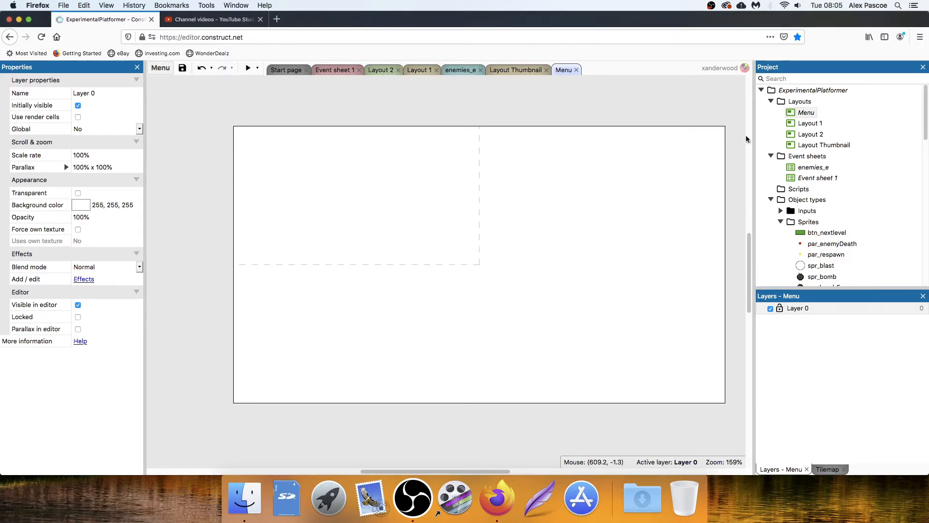
left_click(809, 134)
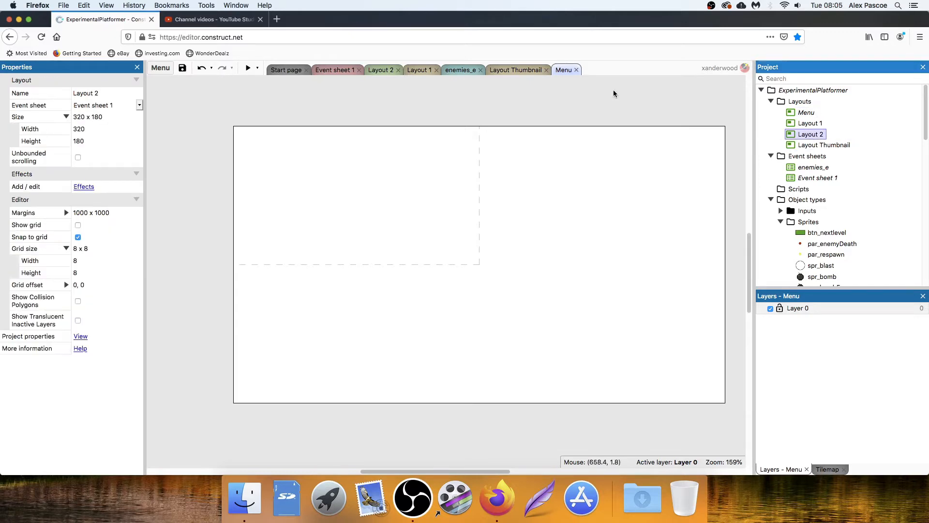
left_click(379, 70)
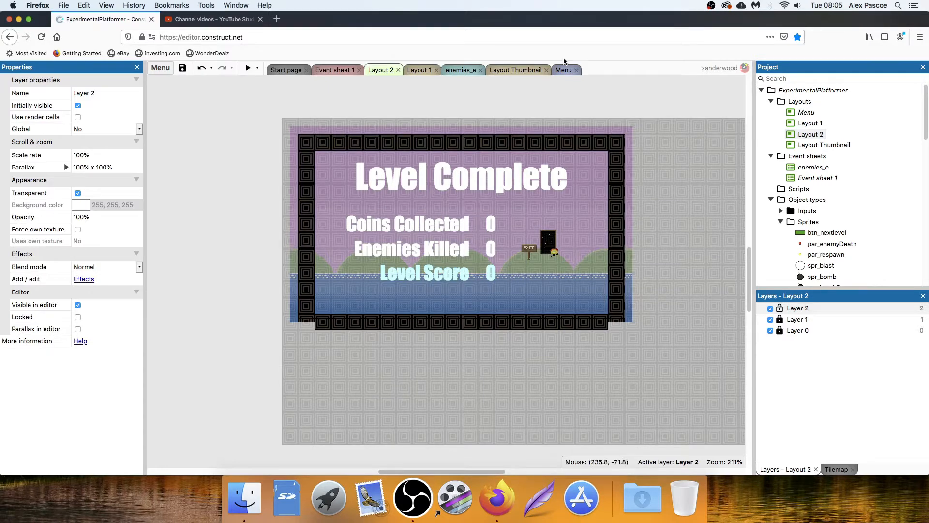
left_click(565, 70)
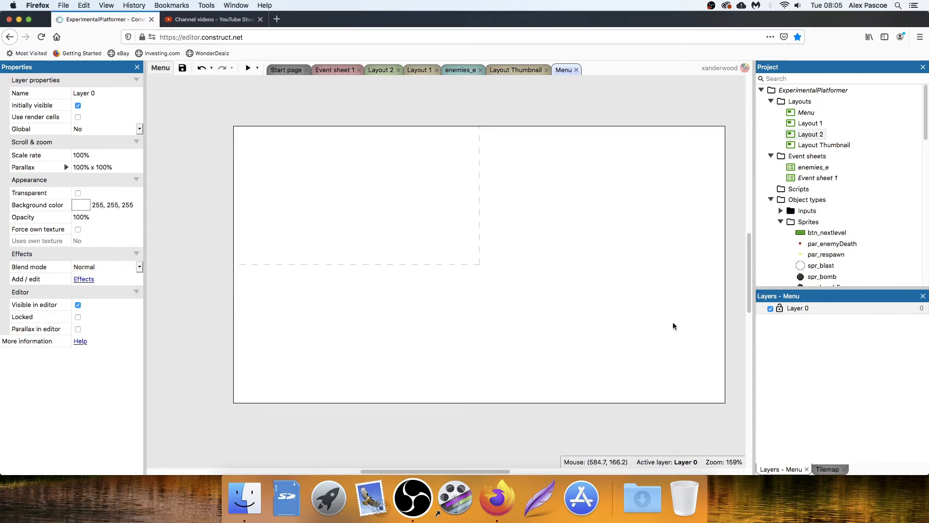
left_click(196, 167)
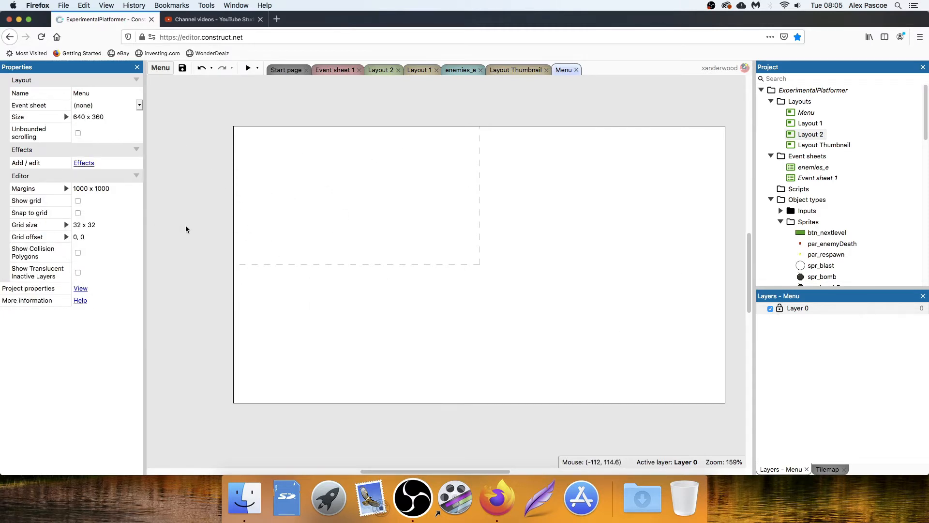
left_click(80, 289)
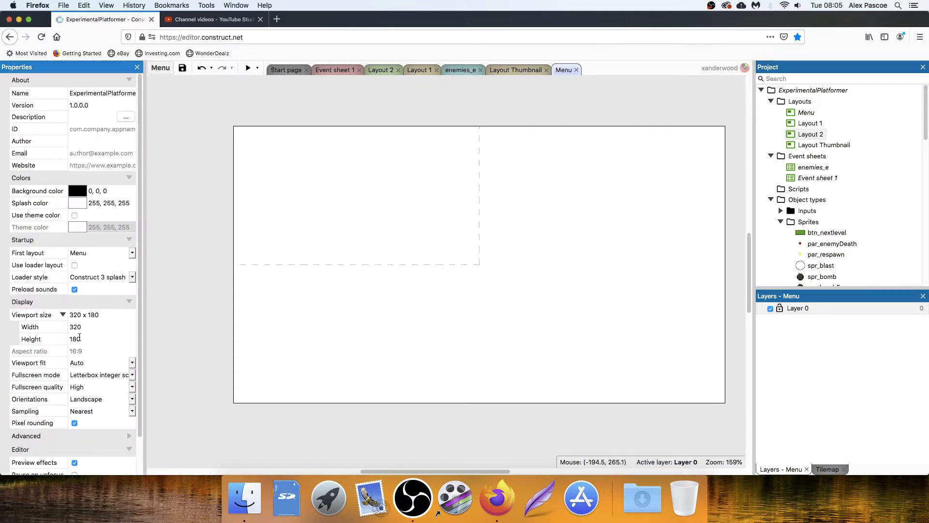
Set the Menu layout's size to 320 wide and 180 high
left_click(195, 206)
left_click(100, 117)
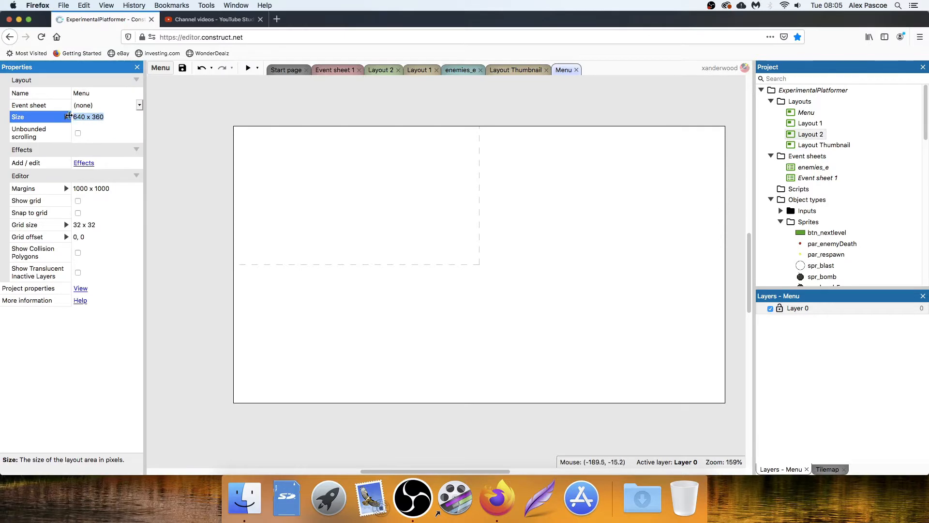
left_click(67, 117)
left_click(100, 128)
type("320")
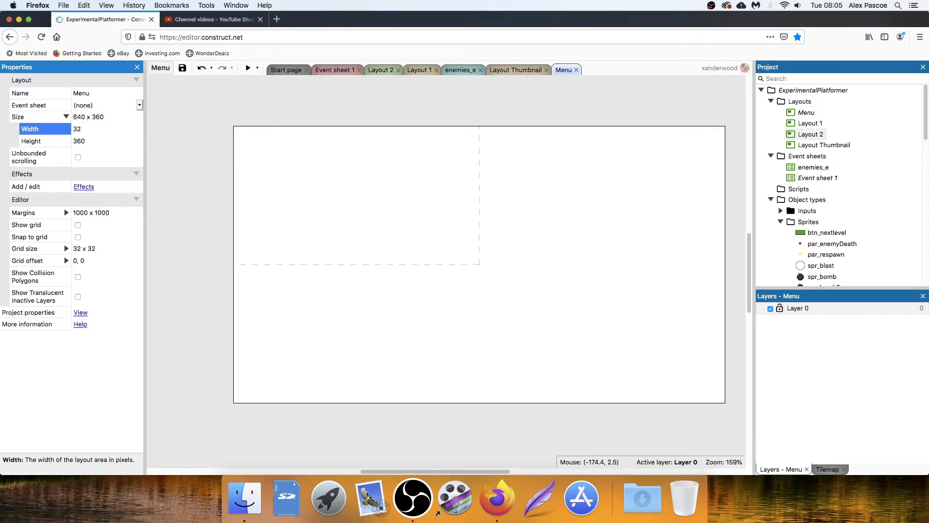
left_click(98, 139)
type("180")
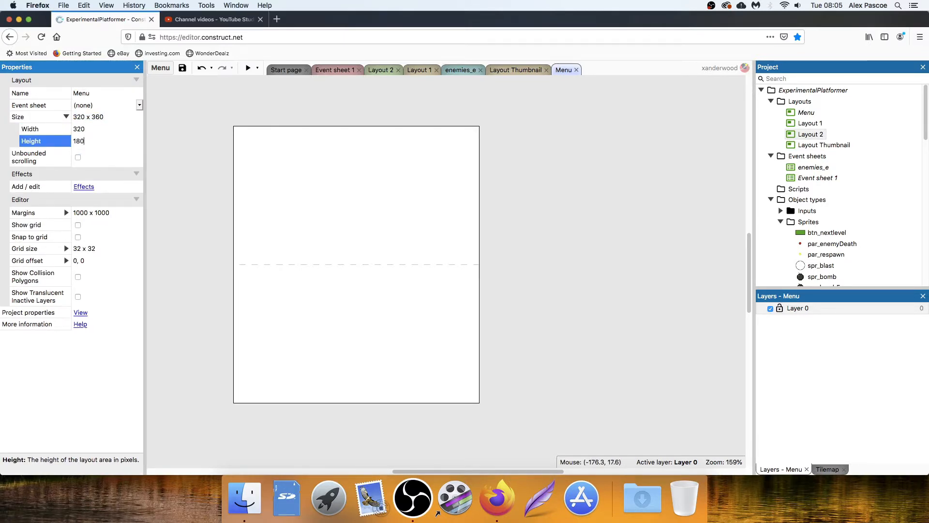
key("Tab")
middle_click_drag(339, 214, 435, 232)
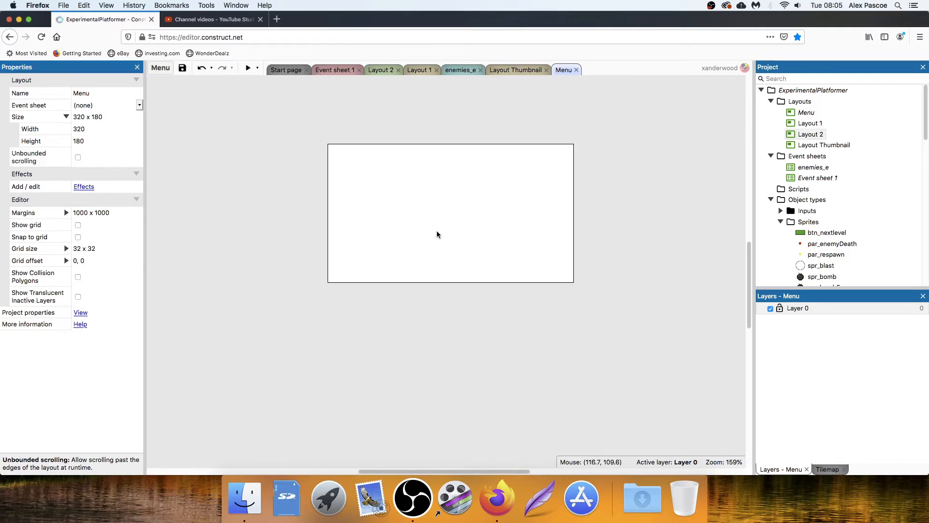
scroll(437, 234, "up", 5, "ctrl")
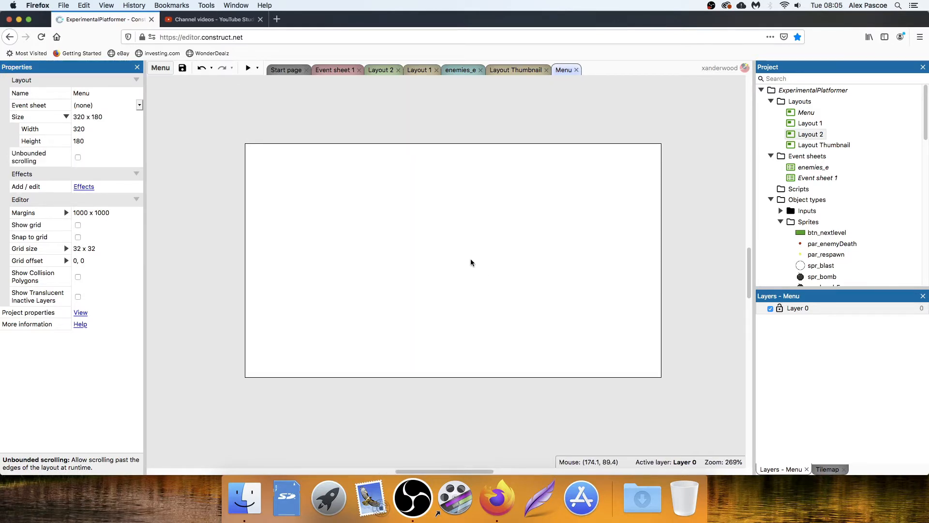
scroll(471, 262, "up", 1, "ctrl")
middle_click_drag(471, 263, 473, 242)
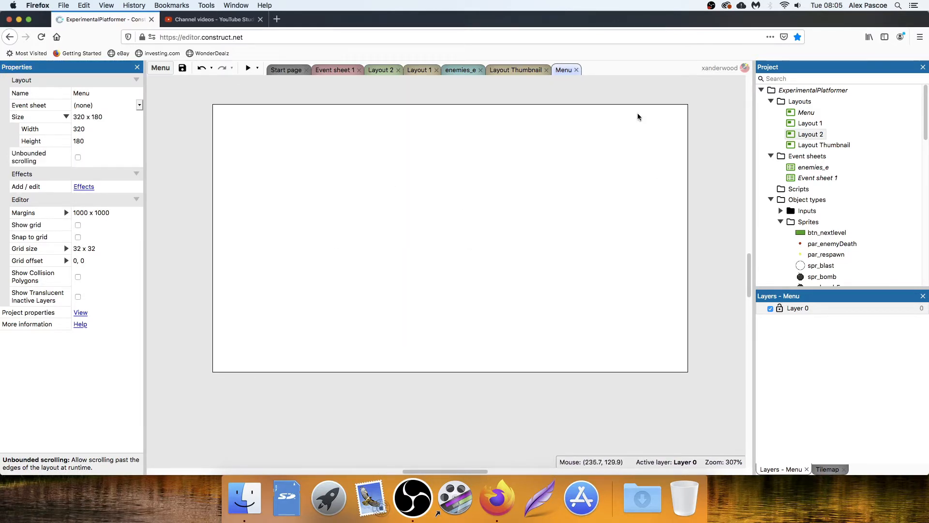
Add TiledBackground2 from the project's sprites to the Menu layout as water along its lower edge
scroll(867, 170, "down", 6)
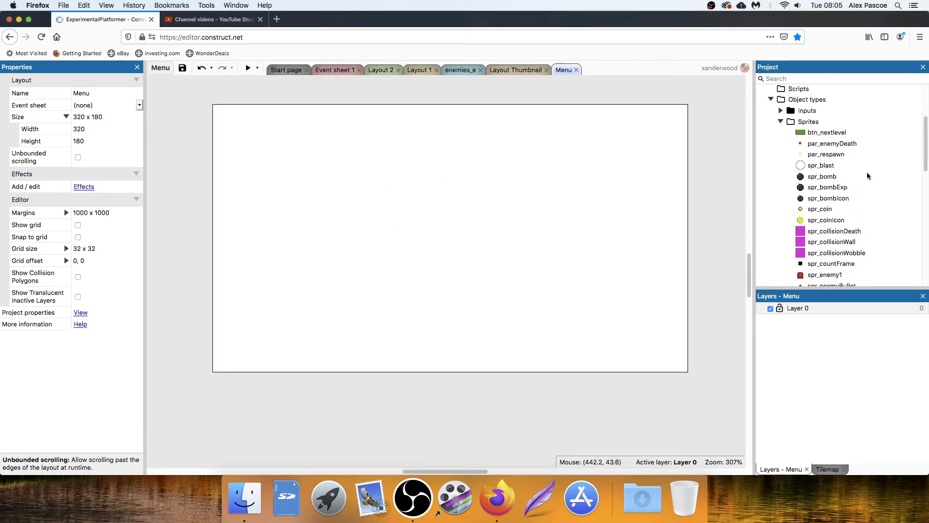
scroll(850, 215, "down", 2)
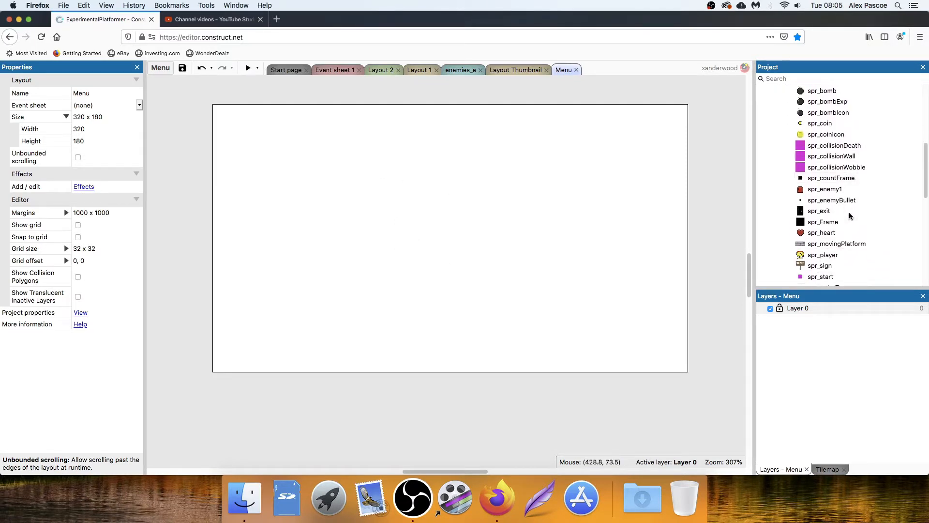
scroll(855, 215, "down", 8)
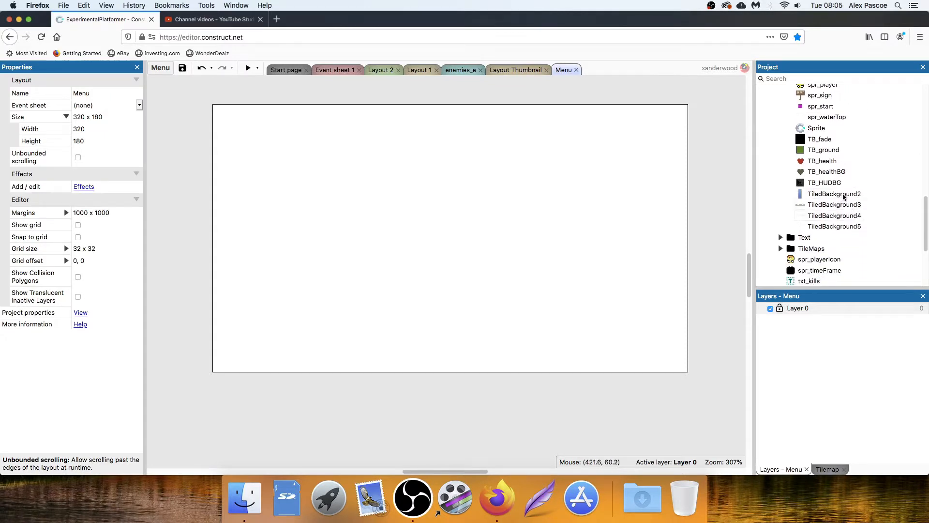
left_click_drag(841, 196, 227, 329)
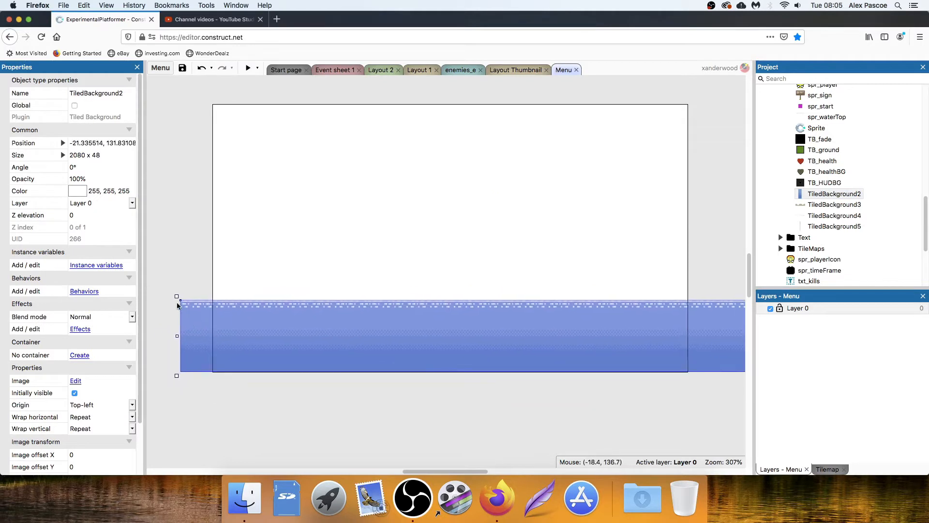
Shrink the TiledBackground2 water to about 331 x 33 so it spans the bottom of the layout
left_click_drag(186, 296, 282, 316)
scroll(404, 279, "down", 5, "ctrl")
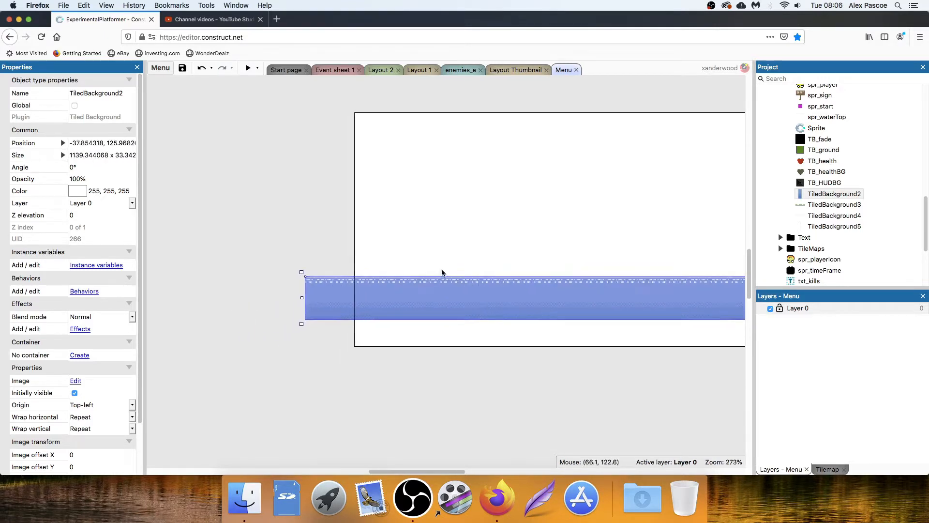
left_click_drag(189, 304, 257, 329)
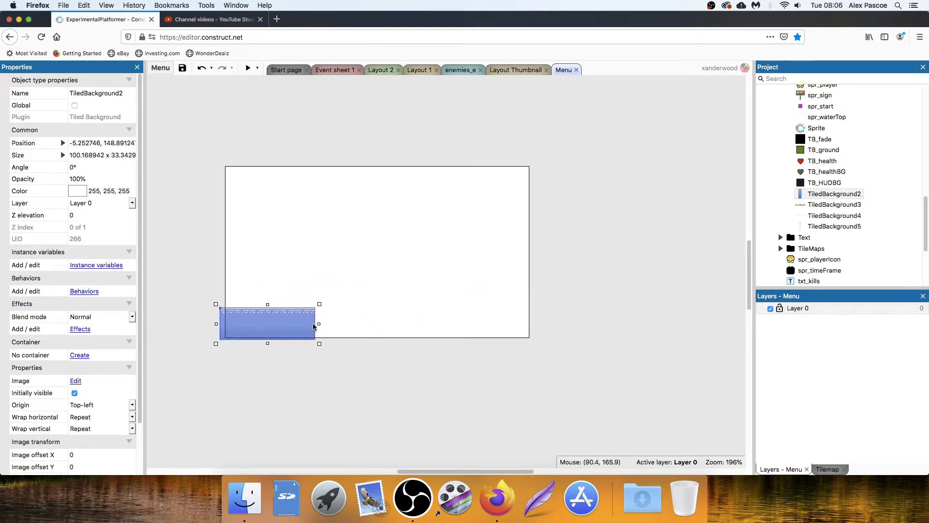
left_click_drag(314, 326, 535, 325)
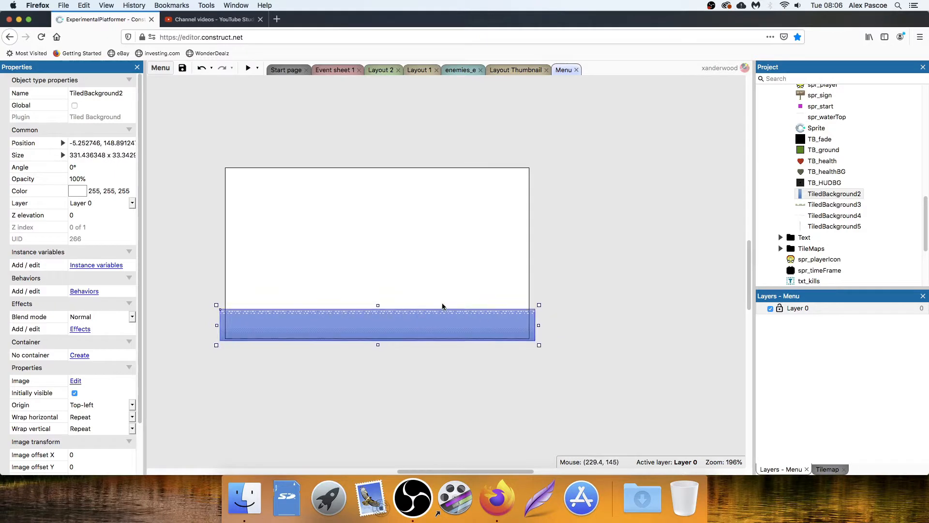
scroll(398, 307, "up", 3, "ctrl")
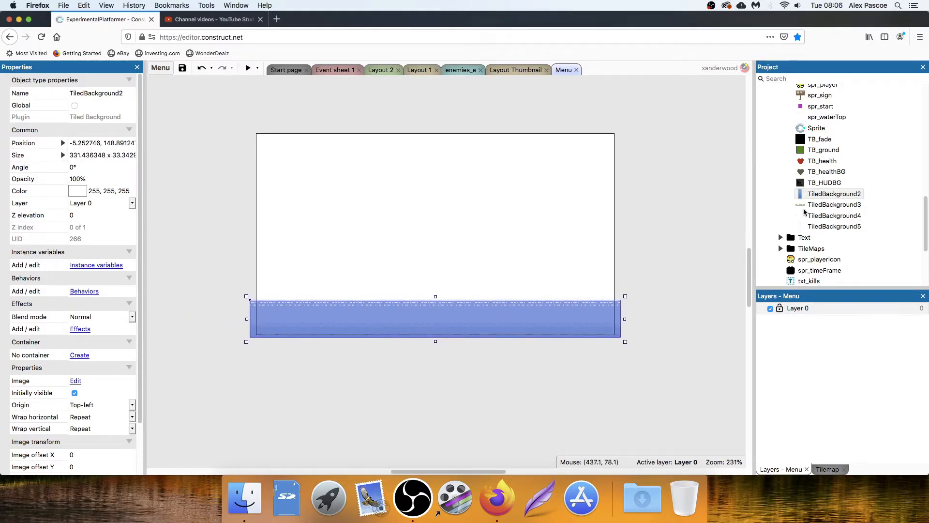
Add the TiledBackground3 hills to the Menu layout above the water and shorten them to 420 wide
left_click_drag(829, 204, 373, 211)
left_click_drag(424, 223, 334, 211)
scroll(435, 222, "down", 6, "ctrl")
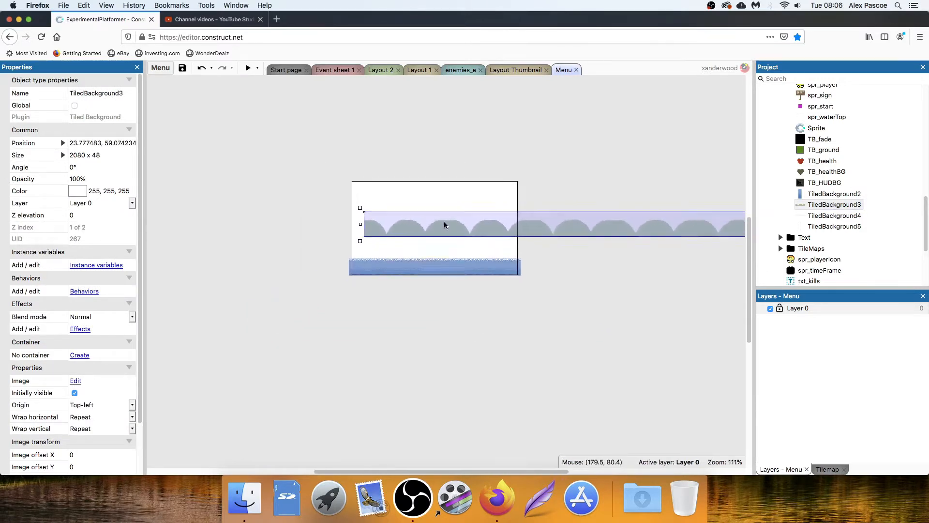
scroll(444, 223, "down", 4, "ctrl")
left_click_drag(390, 225, 522, 242)
left_click_drag(581, 242, 409, 205)
scroll(436, 257, "up", 2, "ctrl")
scroll(431, 257, "up", 5, "ctrl")
Send the TiledBackground2 water to the top of its layer
left_click(450, 251)
right_click(453, 249)
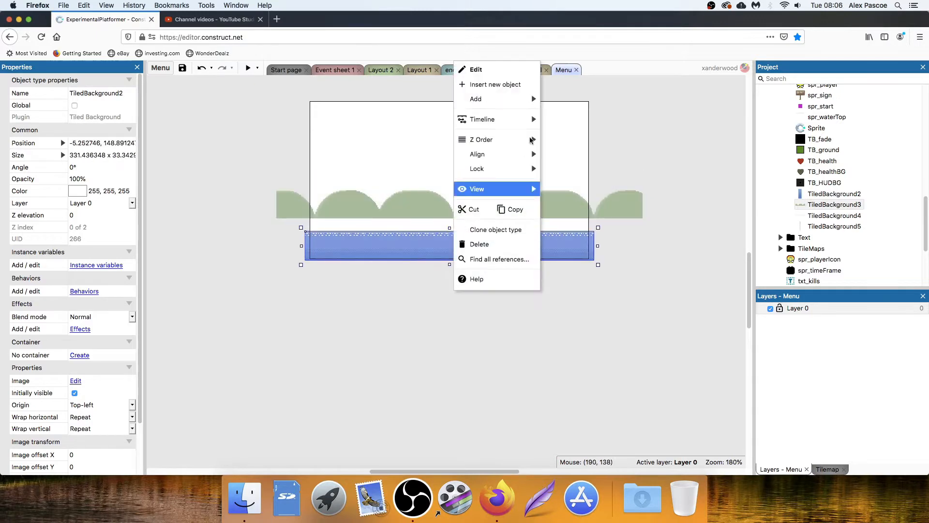
mouse_move(516, 140)
left_click(576, 140)
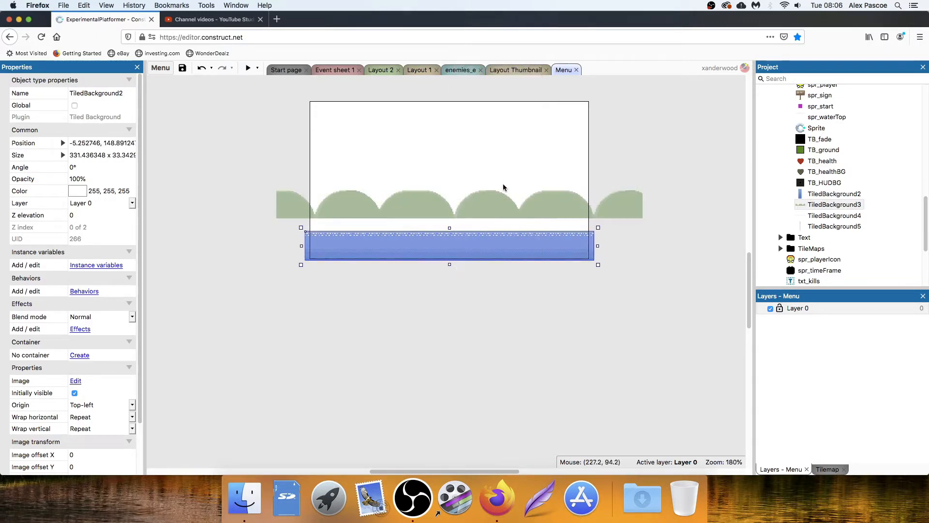
Lower the TiledBackground3 hills onto the water's upper edge and trim both ends to about 325 wide
left_click_drag(503, 206, 500, 224)
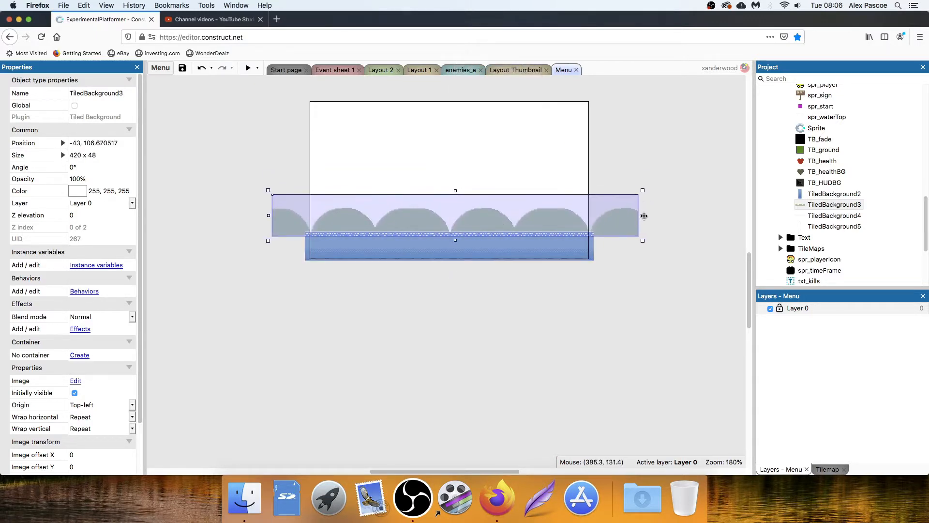
left_click_drag(644, 216, 589, 216)
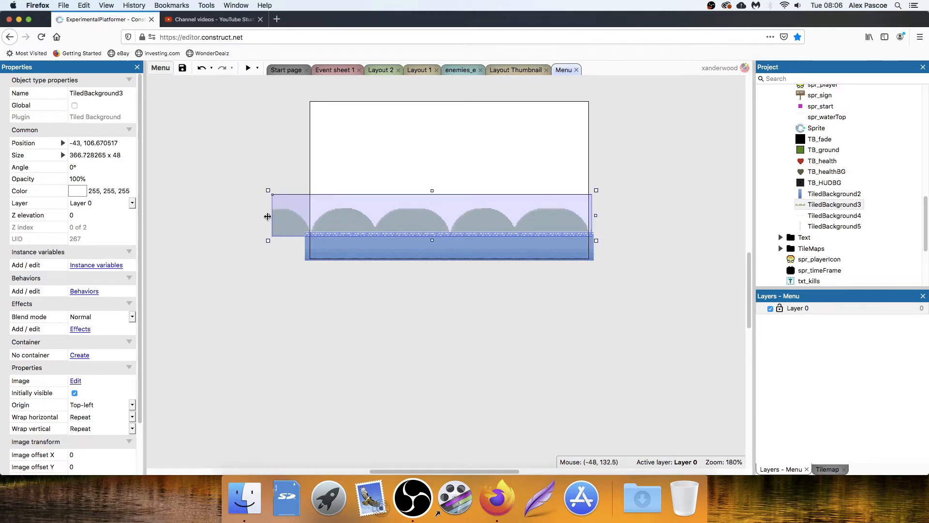
left_click_drag(269, 215, 303, 216)
left_click(280, 216)
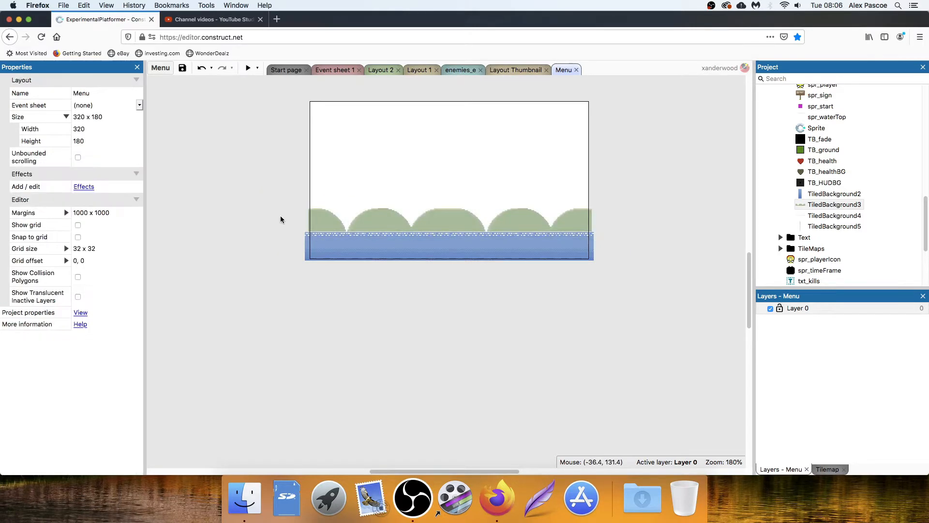
left_click_drag(531, 212, 529, 213)
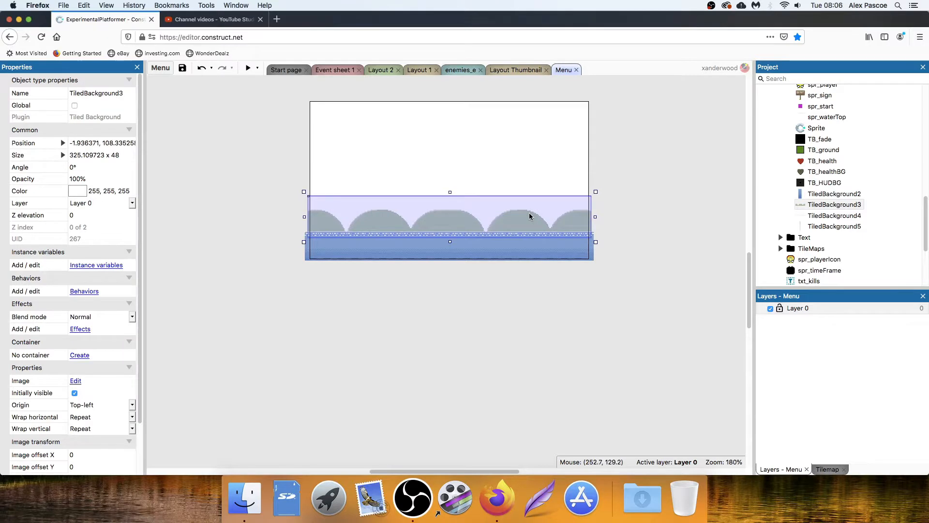
left_click(666, 178)
Add TiledBackground5 over the whole Menu layout as the sky and send it to the bottom of the layer
scroll(673, 182, "up", 1)
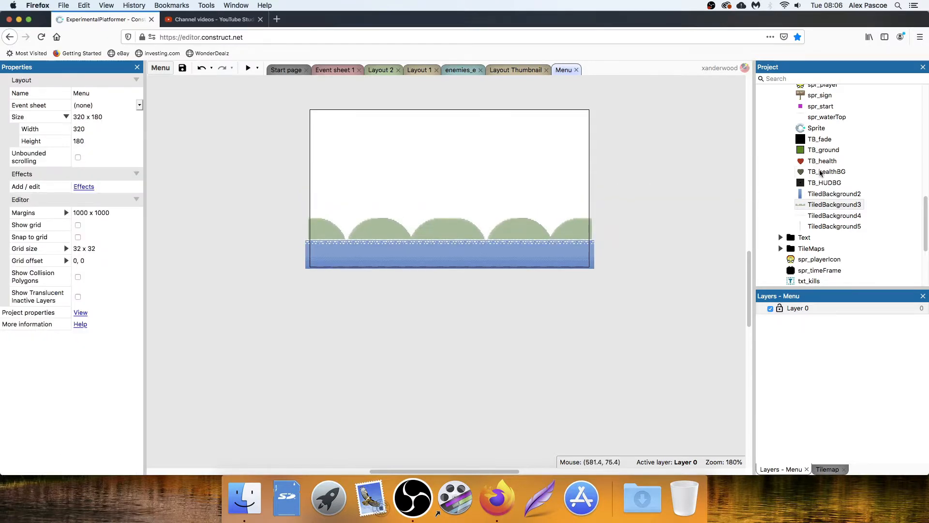
scroll(823, 176, "down", 1)
left_click(839, 211)
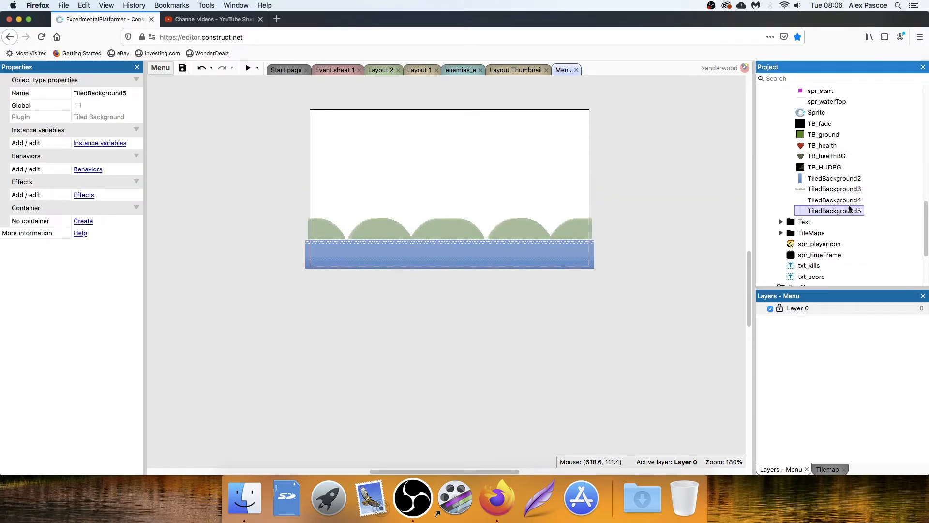
left_click_drag(850, 211, 383, 134)
right_click(435, 133)
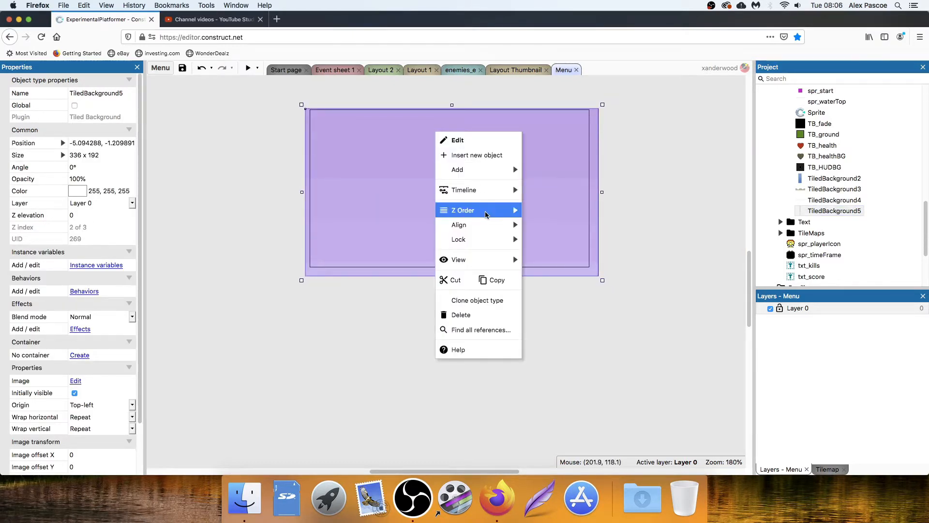
mouse_move(483, 210)
left_click(558, 225)
left_click(663, 171)
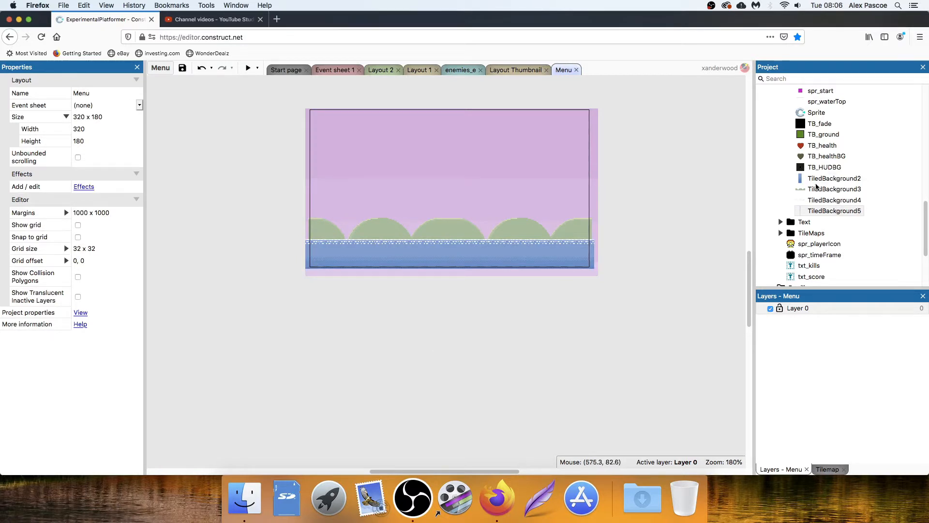
Add the TiledBackground4 clouds across the Menu layout and send them to the bottom of the layer
left_click_drag(834, 202, 333, 188)
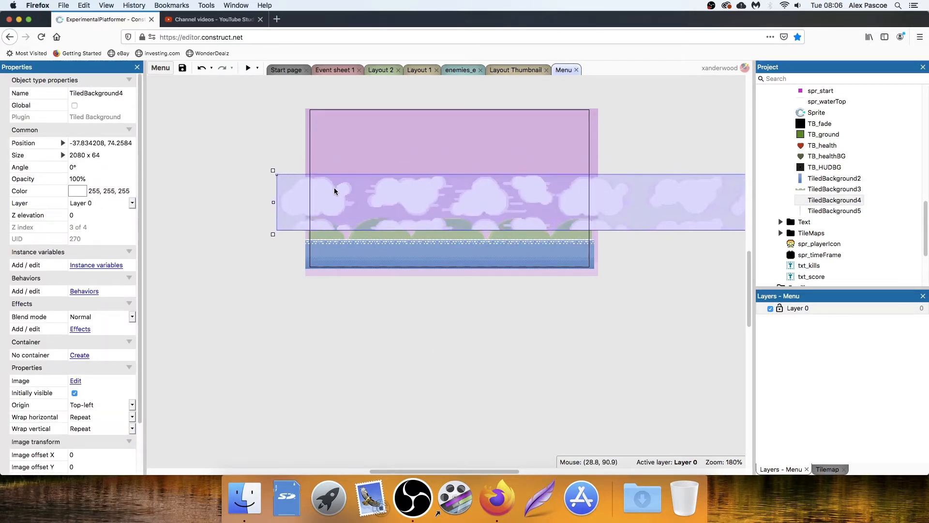
right_click(633, 190)
mouse_move(682, 268)
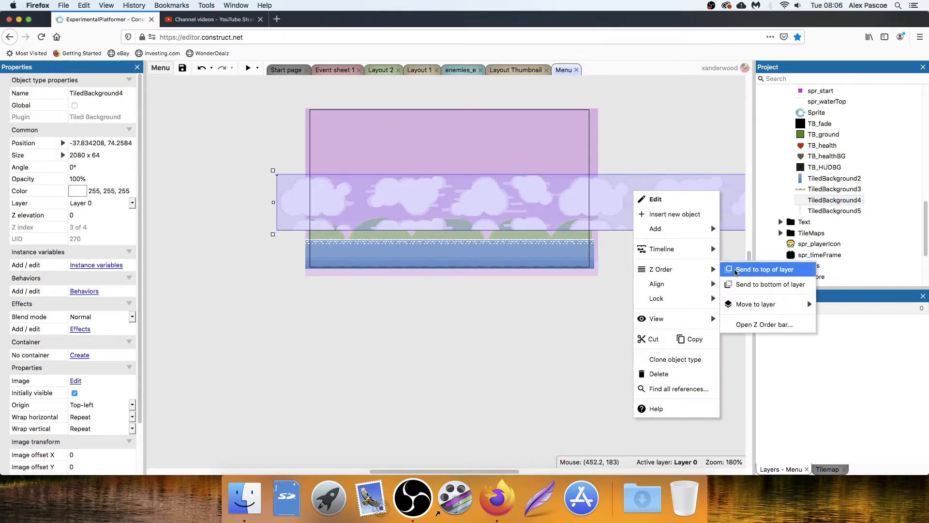
left_click(745, 285)
Send the TiledBackground5 sky to the bottom of the layer, behind the clouds
right_click(549, 125)
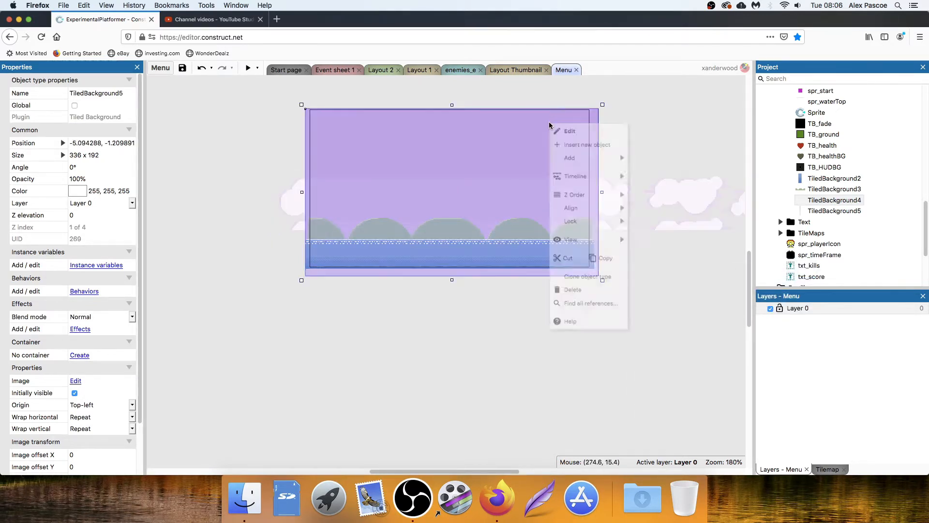
mouse_move(601, 206)
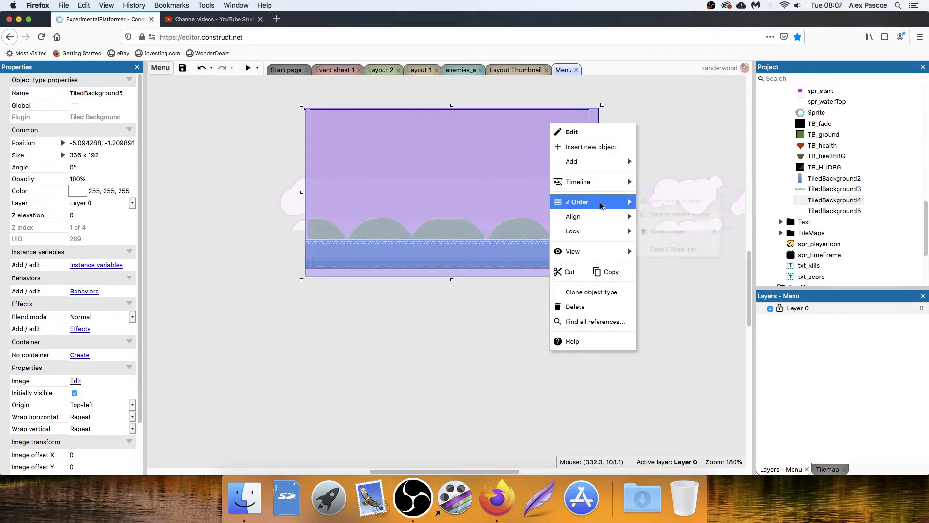
left_click(678, 214)
Shift the TiledBackground4 clouds down behind the hills and shorten them to about 331 wide to fit the layout
left_click(640, 203)
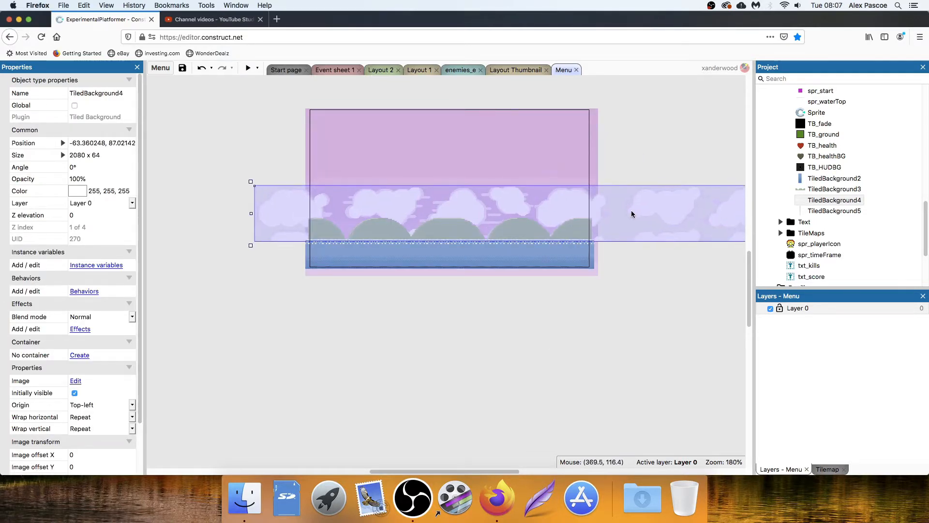
left_click_drag(631, 210, 596, 210)
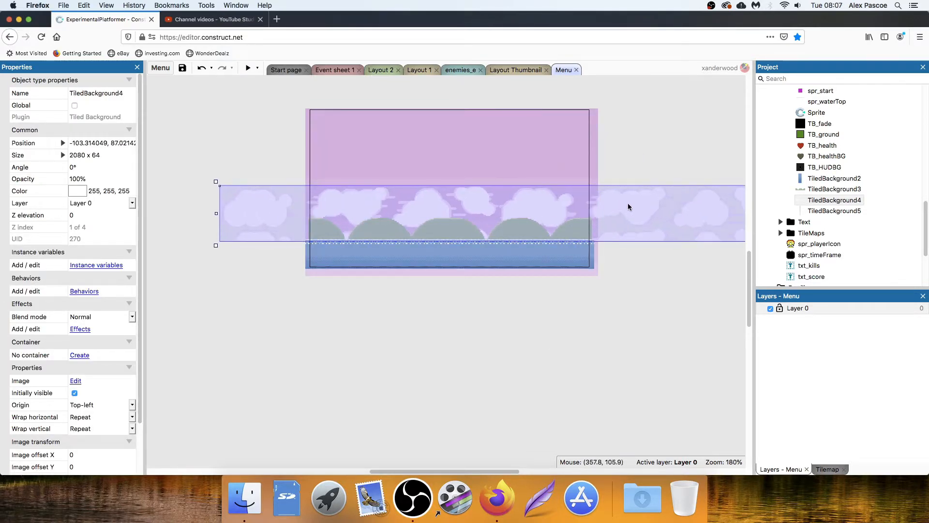
scroll(629, 207, "down", 10, "ctrl")
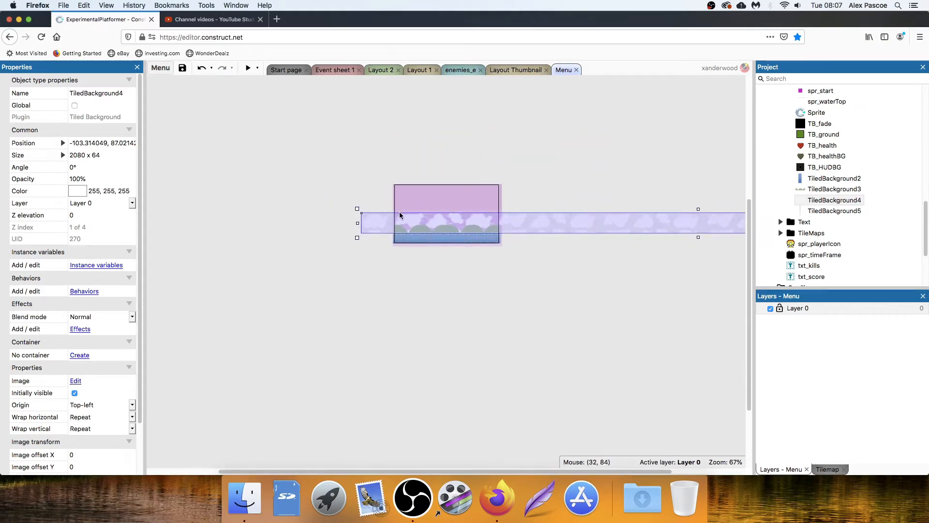
left_click_drag(359, 221, 435, 224)
scroll(449, 219, "up", 10, "ctrl")
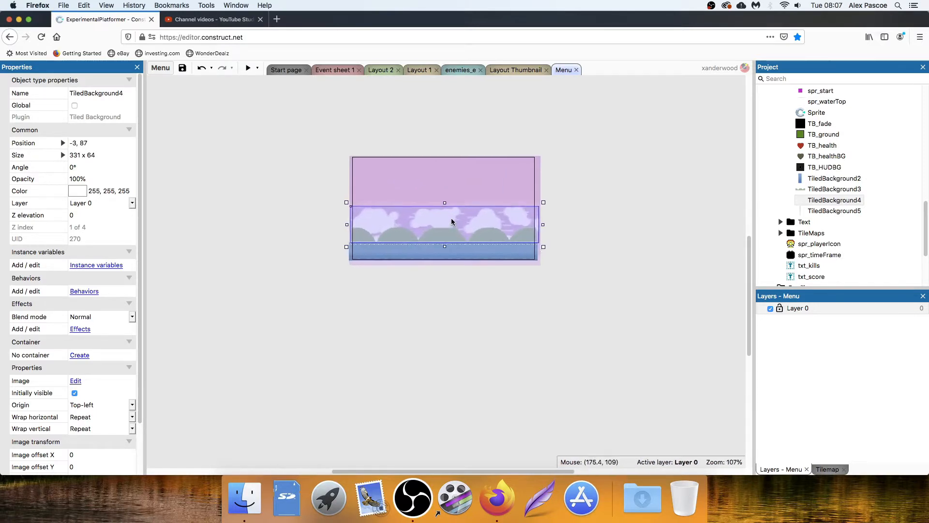
Stretch the clouds upward to about 153 high to fill the sky and nudge them to about -6, 2
scroll(451, 218, "up", 2, "ctrl")
left_click_drag(440, 190, 437, 101)
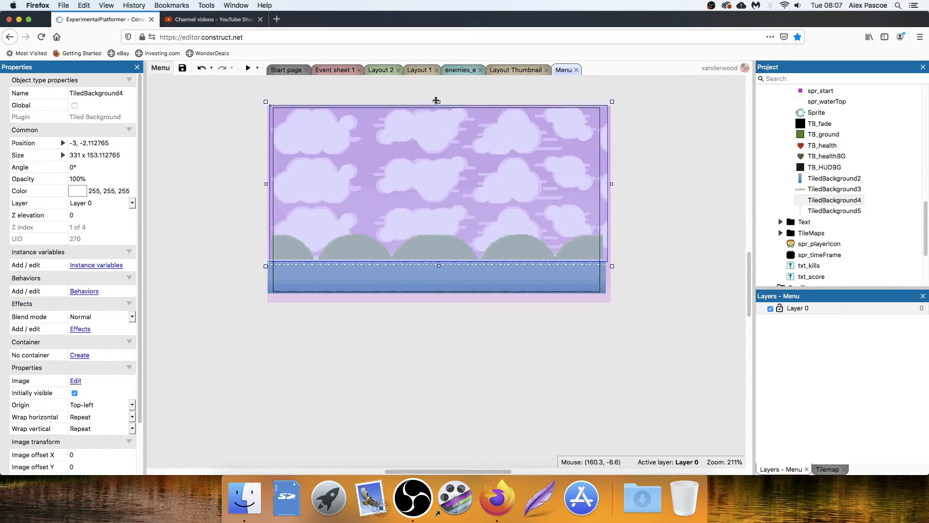
left_click(655, 171)
scroll(566, 193, "up", 2, "ctrl")
left_click_drag(464, 211, 461, 213)
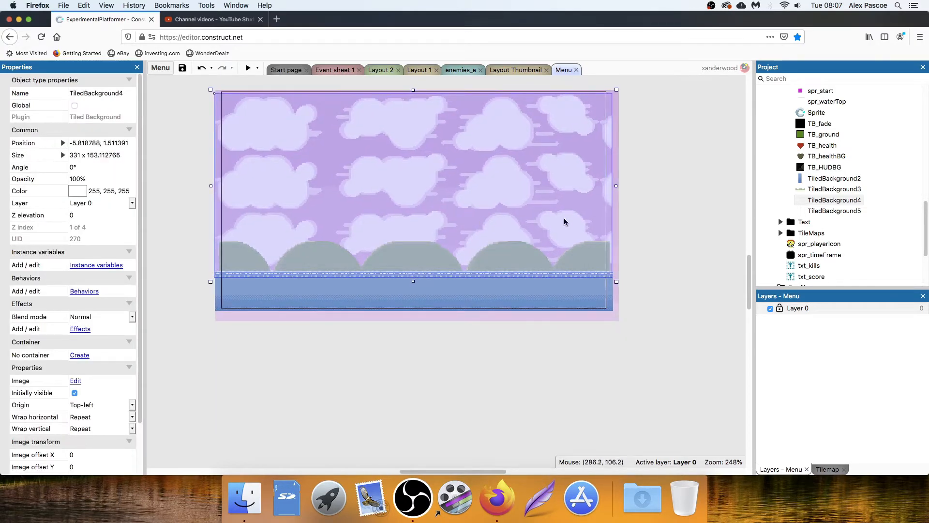
scroll(564, 217, "down", 2, "ctrl")
left_click(665, 220)
scroll(673, 239, "down", 2, "ctrl")
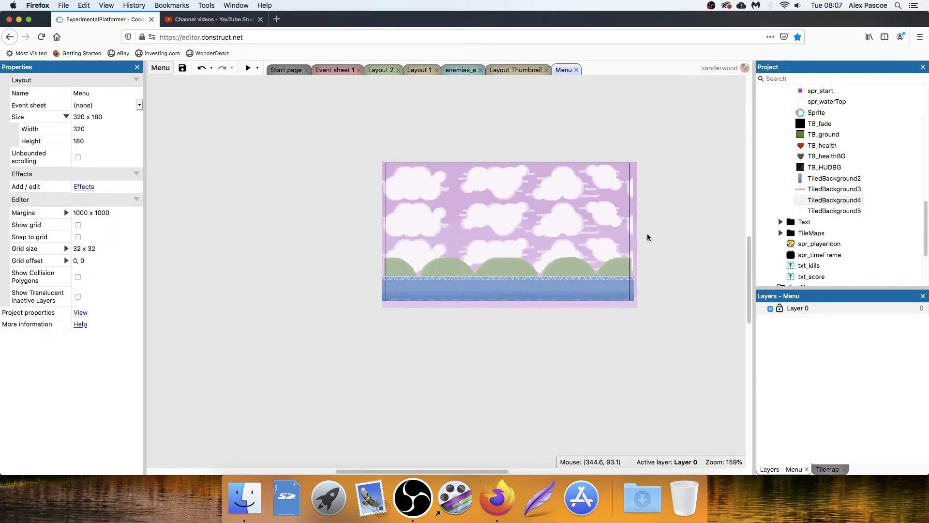
Set the opacity of the TiledBackground4 clouds to 50%
left_click(555, 216)
left_click(90, 179)
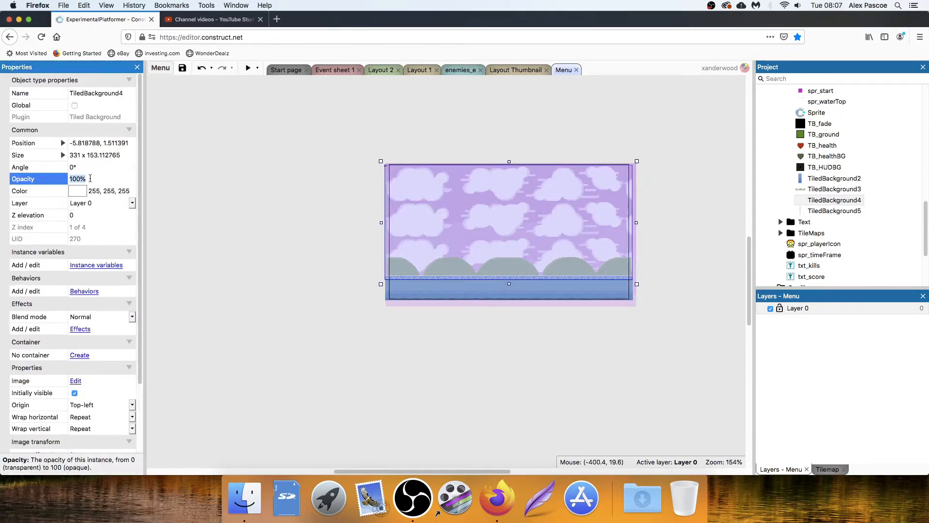
type("50")
key("Tab")
left_click(338, 210)
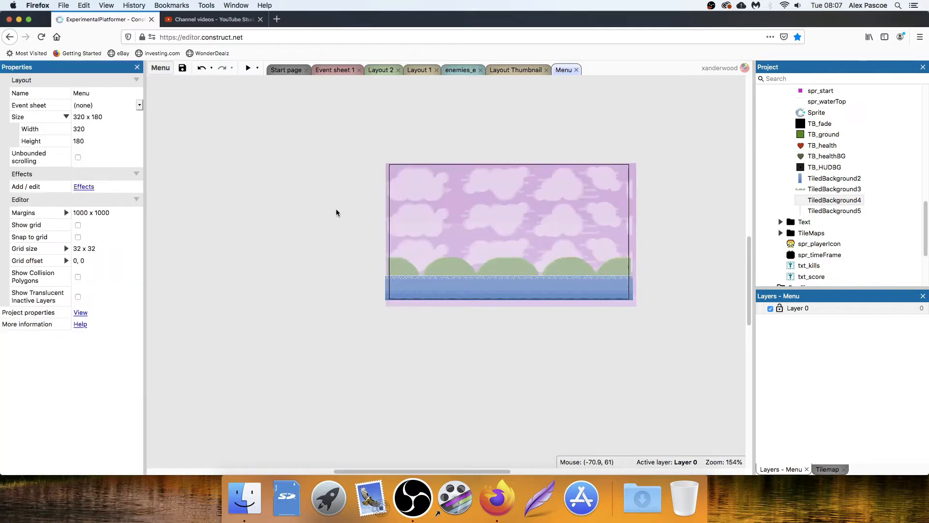
Add TB_HUDBG to the Menu layout as a 320 x 32 strip across its upper edge
scroll(473, 210, "right", 3)
scroll(402, 213, "up", 3, "ctrl")
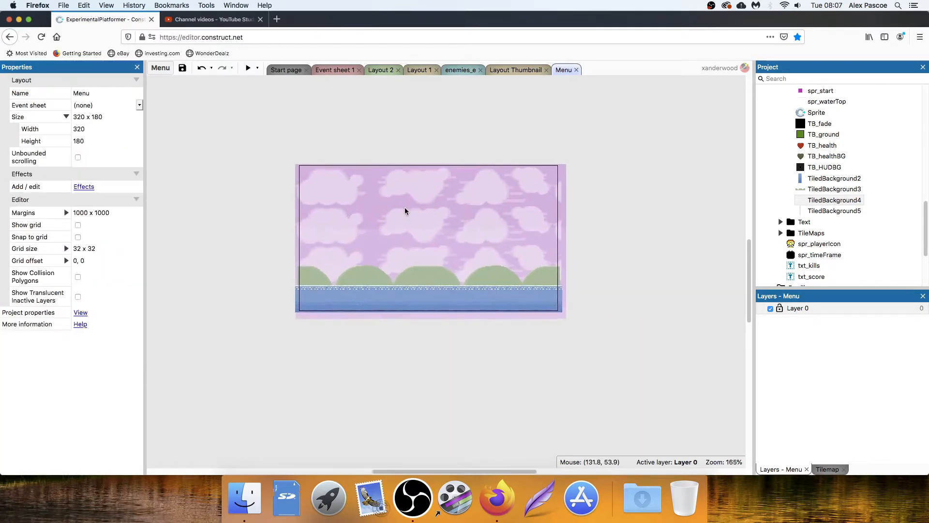
scroll(818, 211, "up", 4)
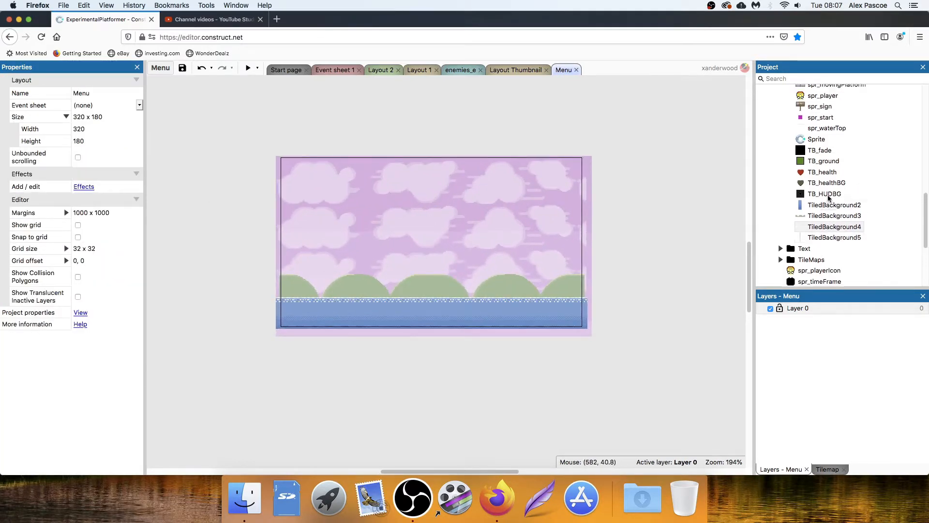
left_click_drag(834, 216, 357, 177)
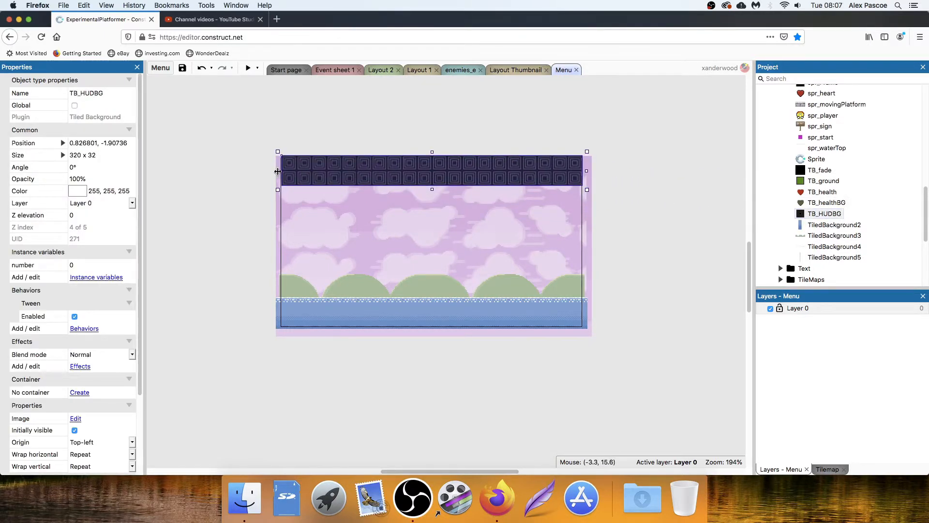
Stretch the TB_HUDBG tiled background over the whole Menu layout, to about 329 x 187
left_click_drag(278, 171, 273, 170)
left_click_drag(588, 171, 590, 172)
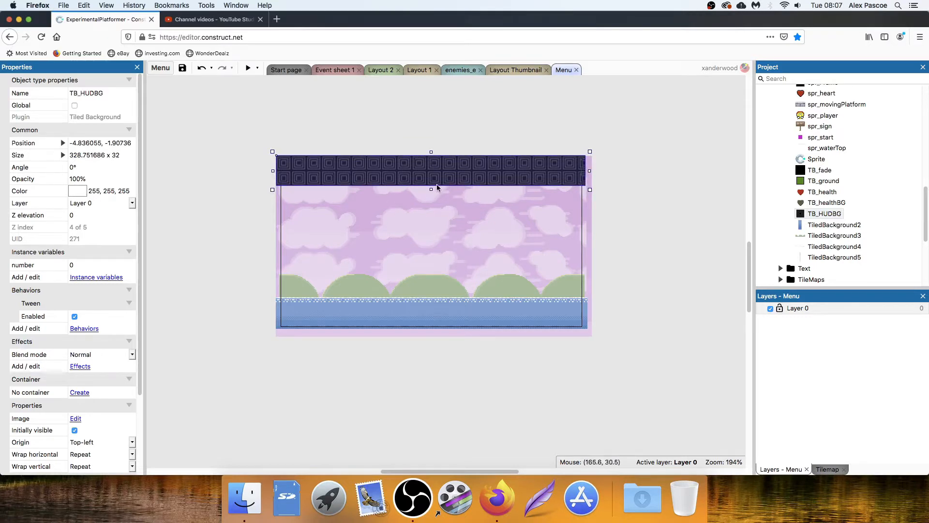
left_click_drag(430, 189, 459, 334)
Try the TB_HUDBG overlay at 50% opacity and reduce it to 20%
left_click(92, 178)
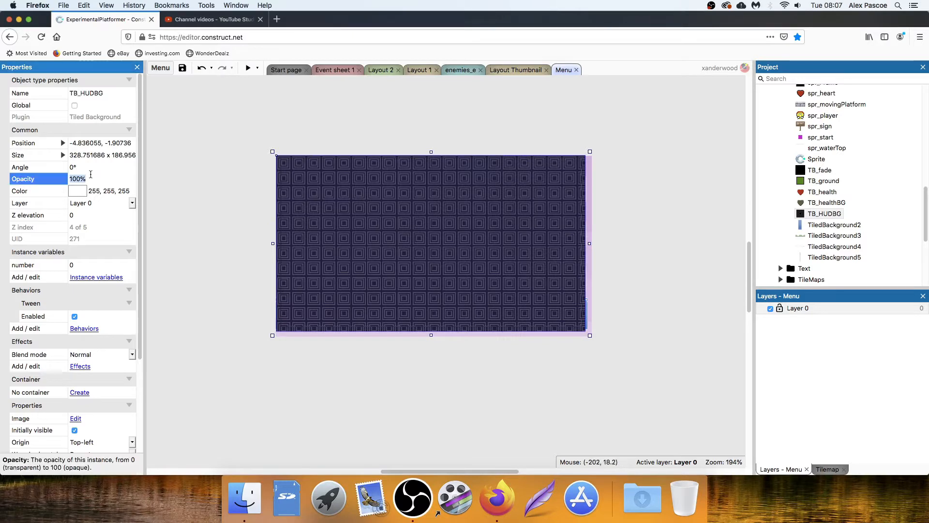
type("50")
key("Tab")
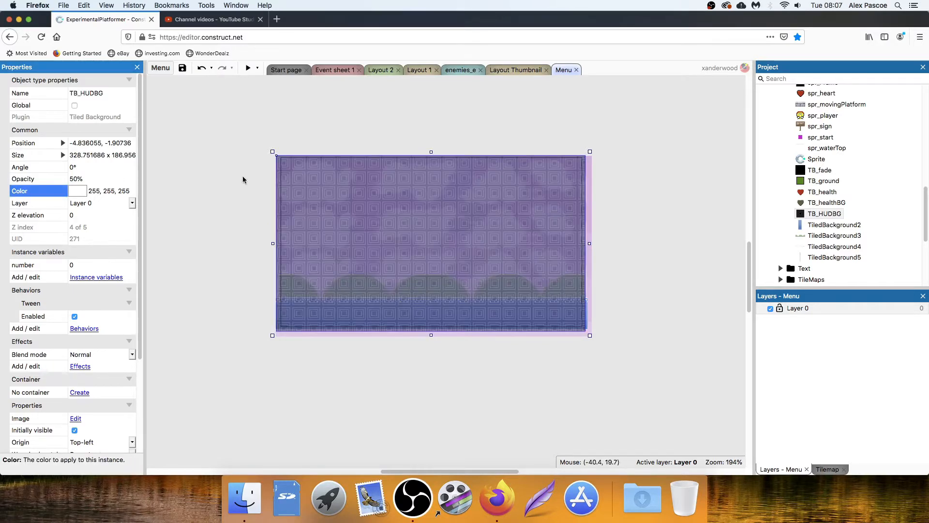
left_click(89, 180)
type("20")
key("Tab")
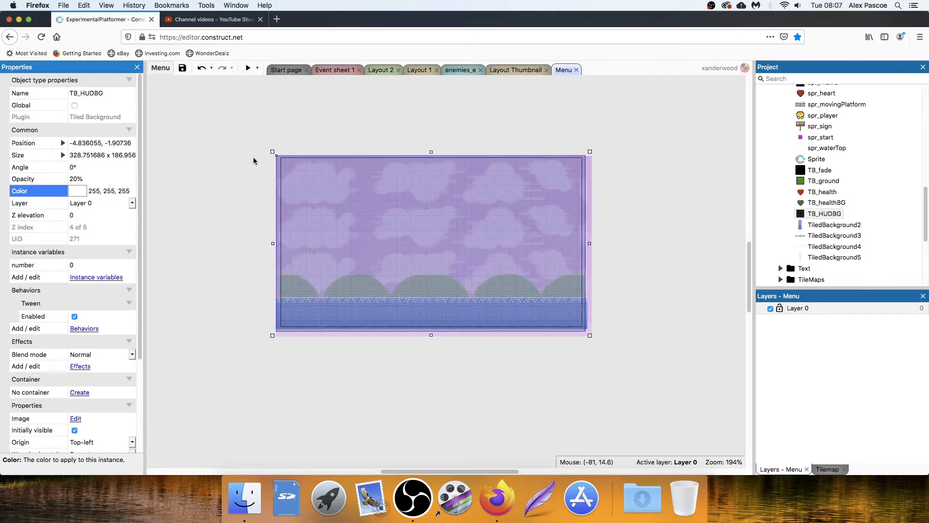
left_click(253, 159)
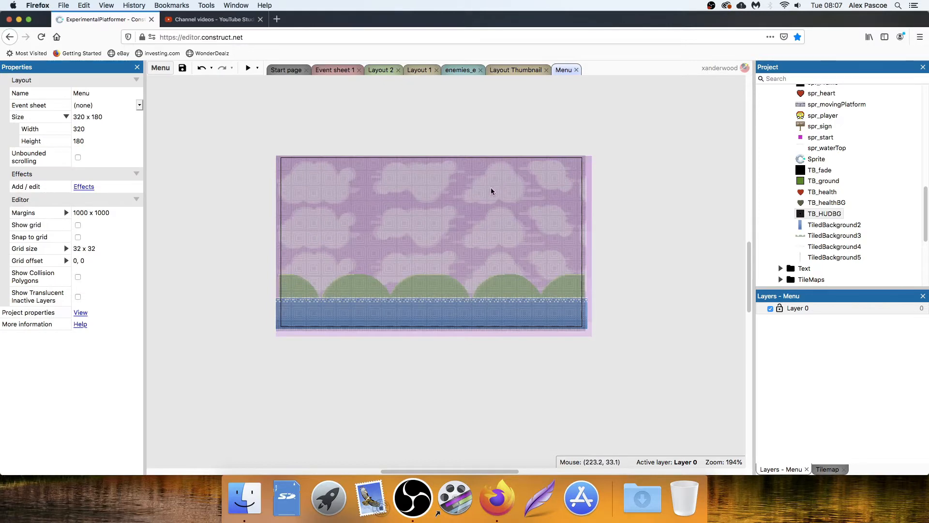
scroll(490, 191, "up", 5)
scroll(507, 183, "down", 2)
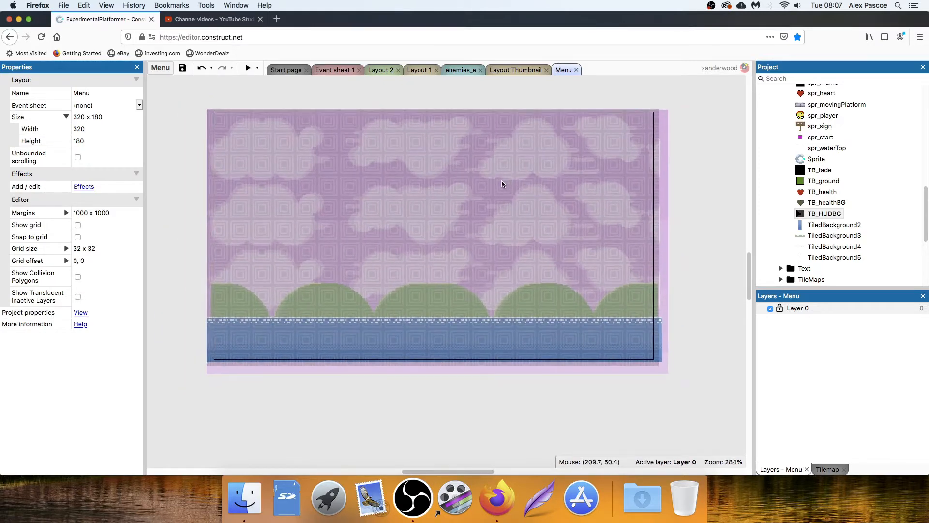
Lower the TB_HUDBG overlay's opacity to 10%
left_click(487, 184)
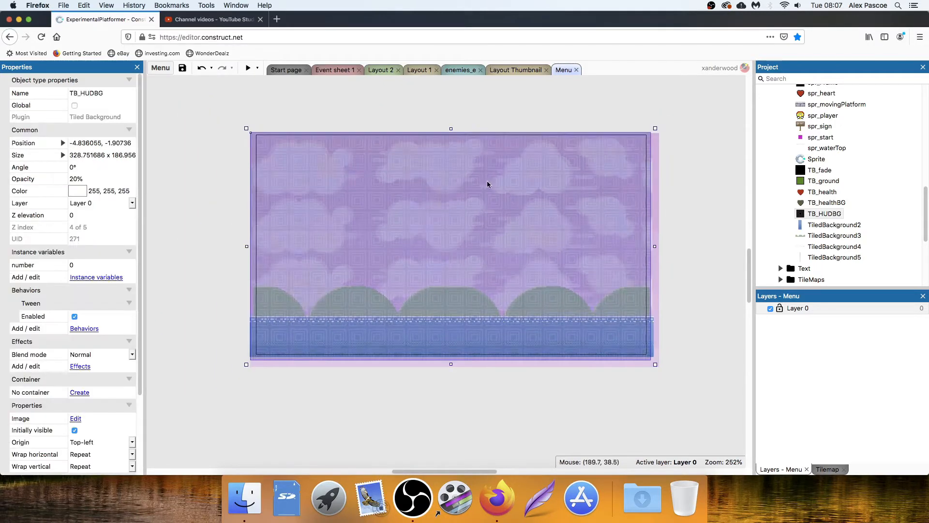
left_click(92, 180)
type("2010")
left_click(126, 188)
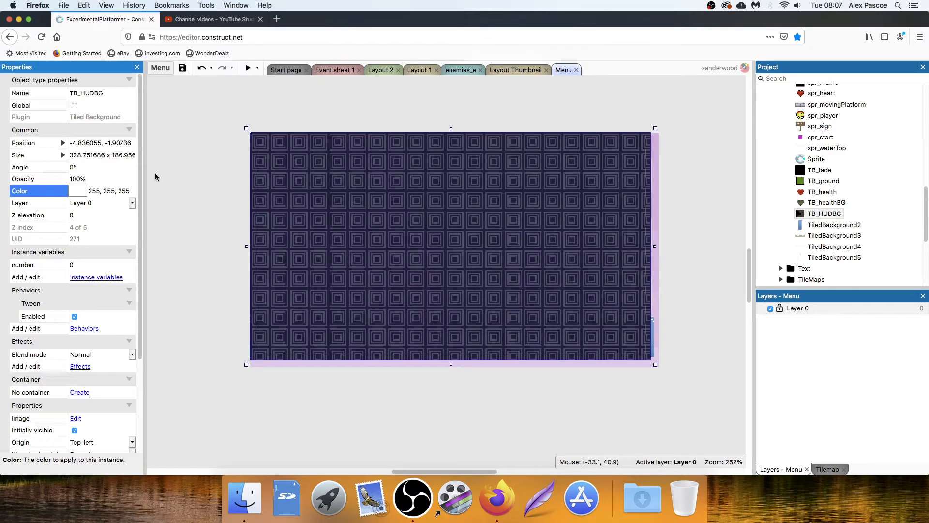
left_click(96, 175)
type("10")
key("Tab")
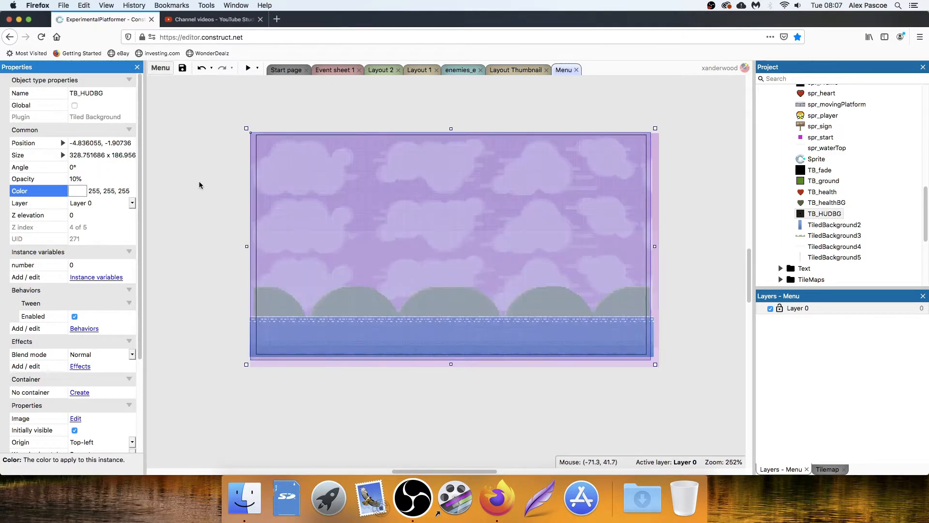
left_click(213, 169)
scroll(426, 183, "down", 3, "ctrl")
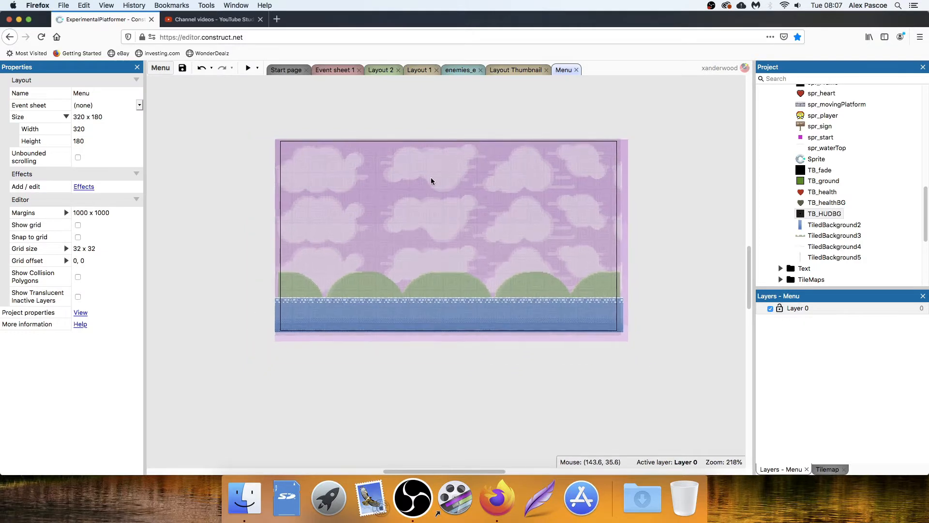
Restore TB_HUDBG to 100% opacity and shrink it to a strip about 313 x 16 below the layout
left_click_drag(499, 191, 501, 223)
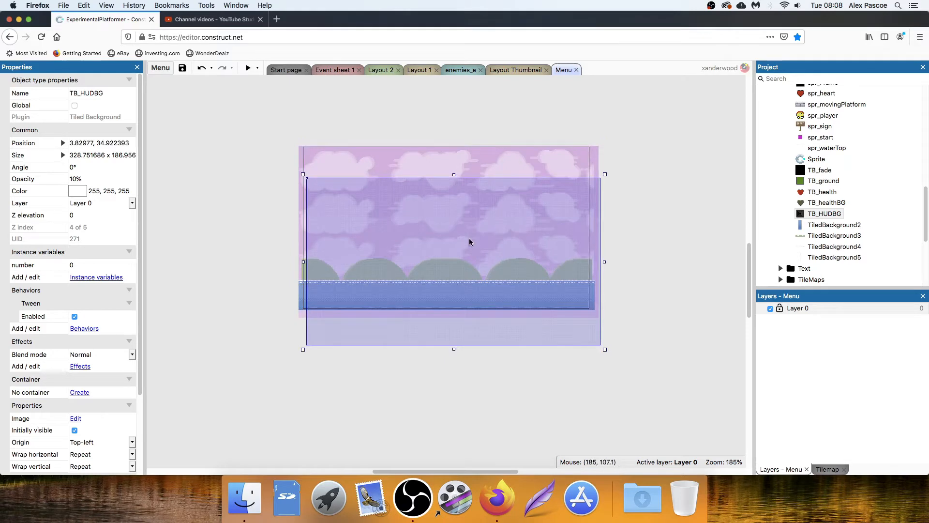
left_click(96, 175)
type("100")
key("Return")
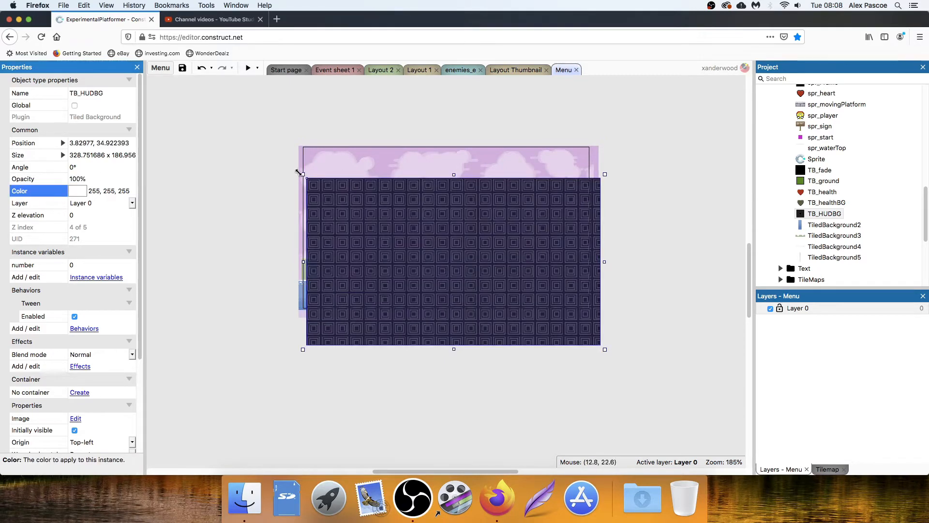
left_click_drag(303, 174, 320, 331)
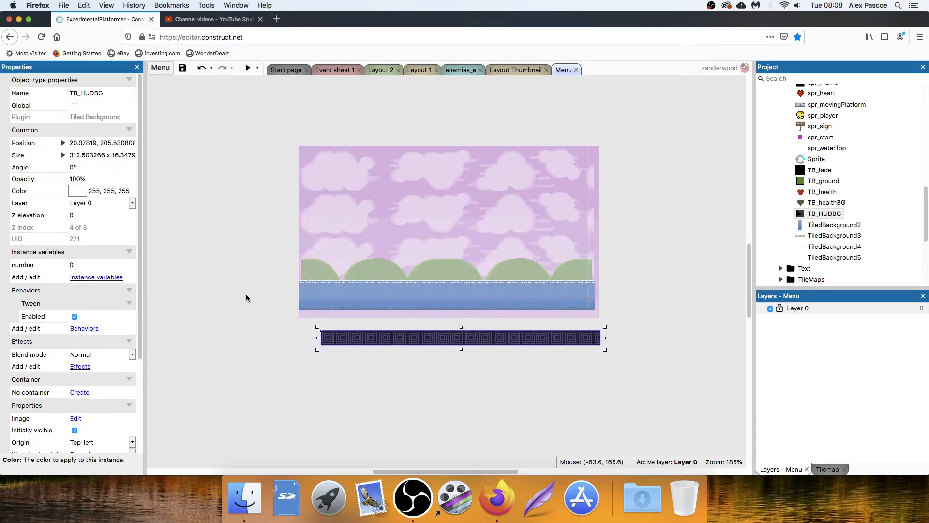
Show the Menu layout's grid, enable snapping to it and set the grid size to 16 x 16
left_click(245, 294)
left_click(77, 226)
left_click(78, 236)
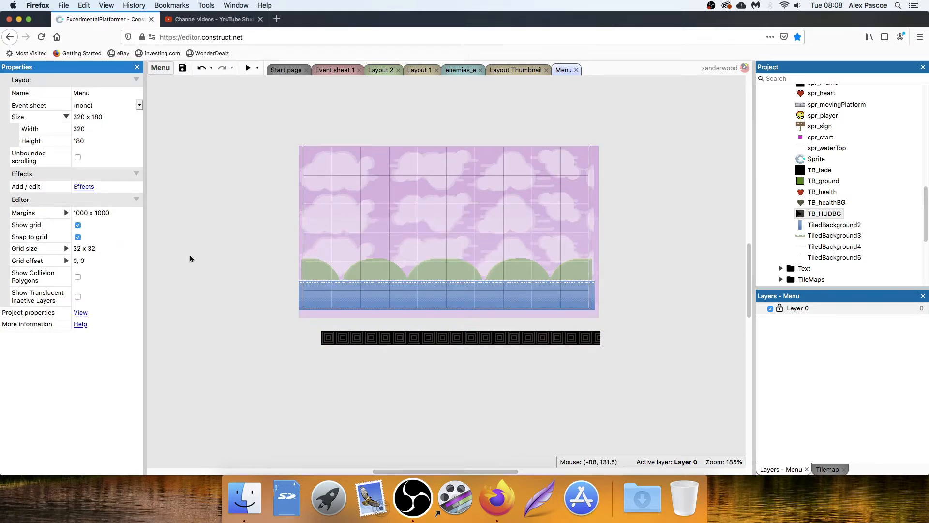
left_click(95, 253)
type("16")
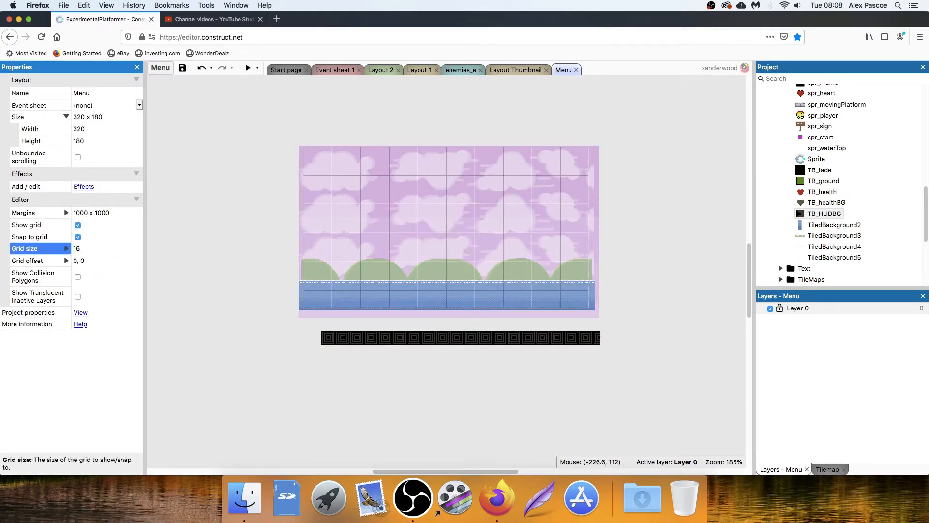
type(",16")
key("Tab")
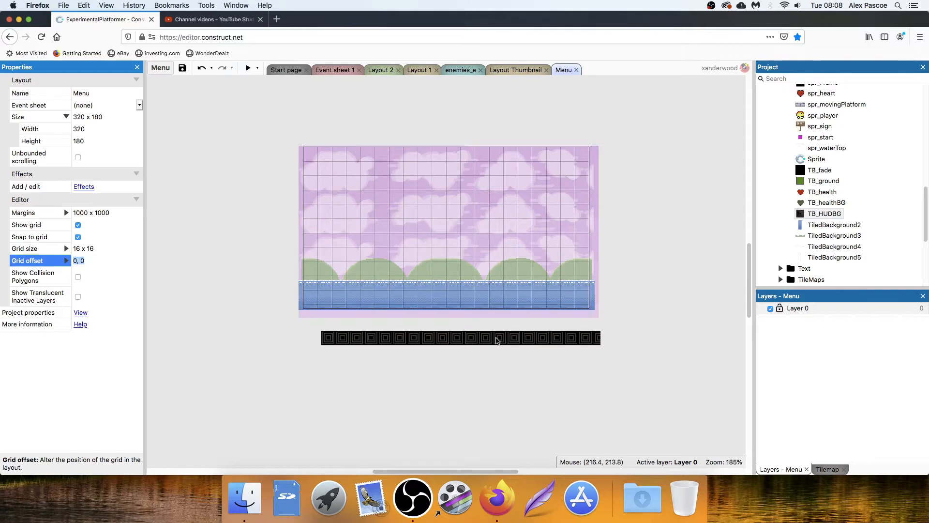
Frame the layout with 16-pixel-thick TB_HUDBG strips, placing the lower one at 0, 176 and copies along the other three edges
left_click_drag(497, 341, 477, 310)
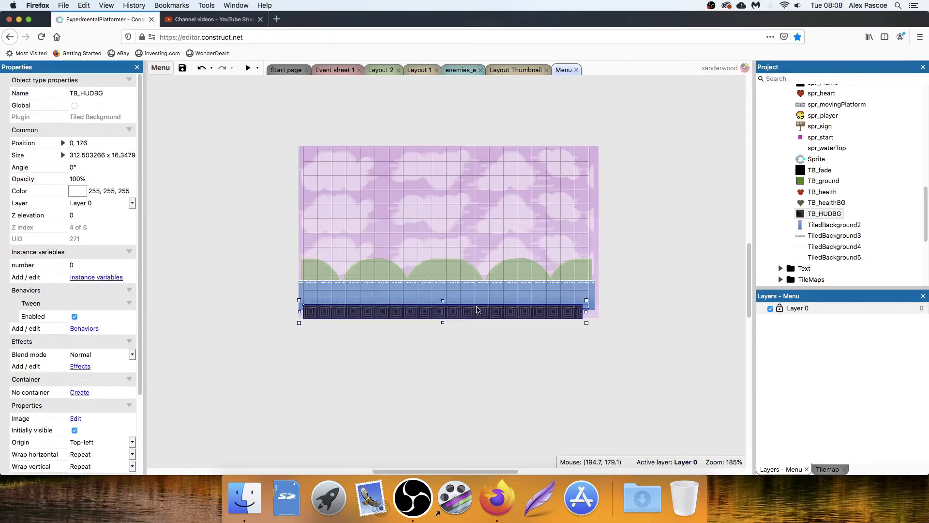
left_click_drag(587, 314, 560, 156)
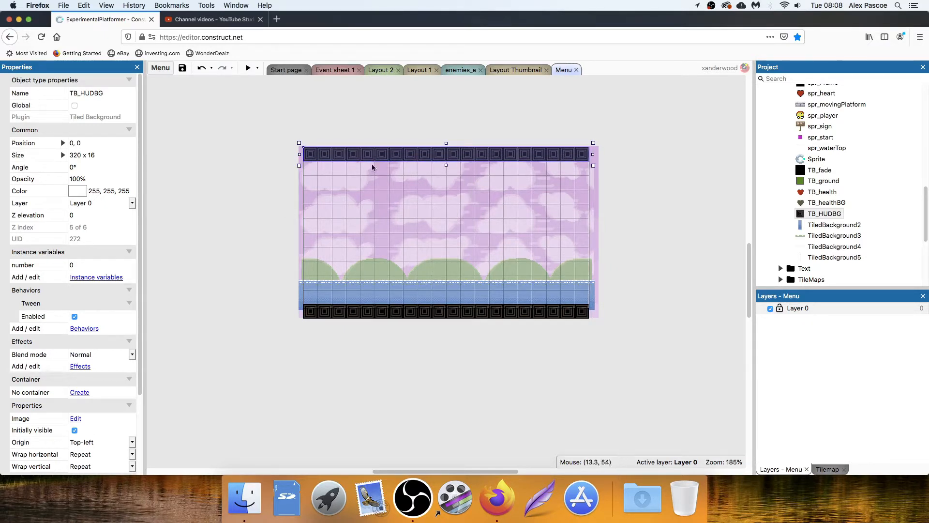
left_click_drag(372, 167, 399, 174, "ctrl")
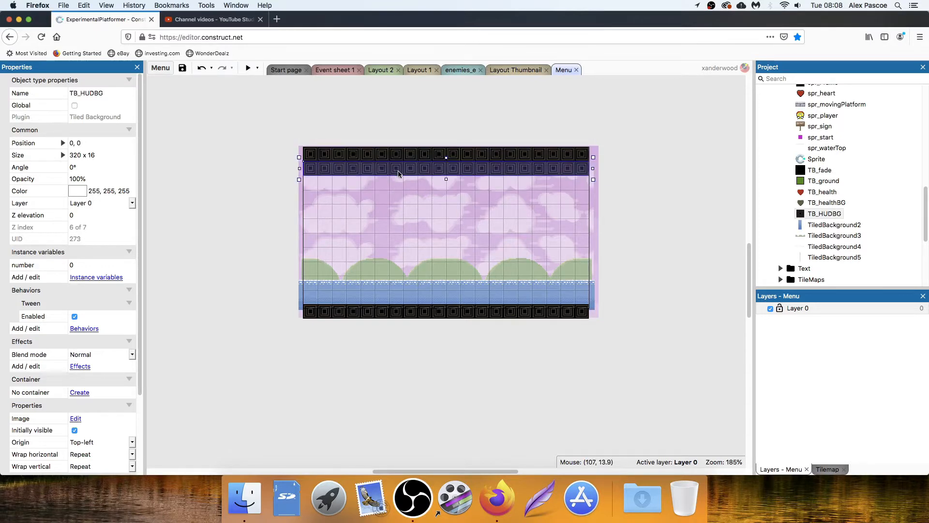
left_click_drag(590, 170, 585, 276)
left_click(531, 142)
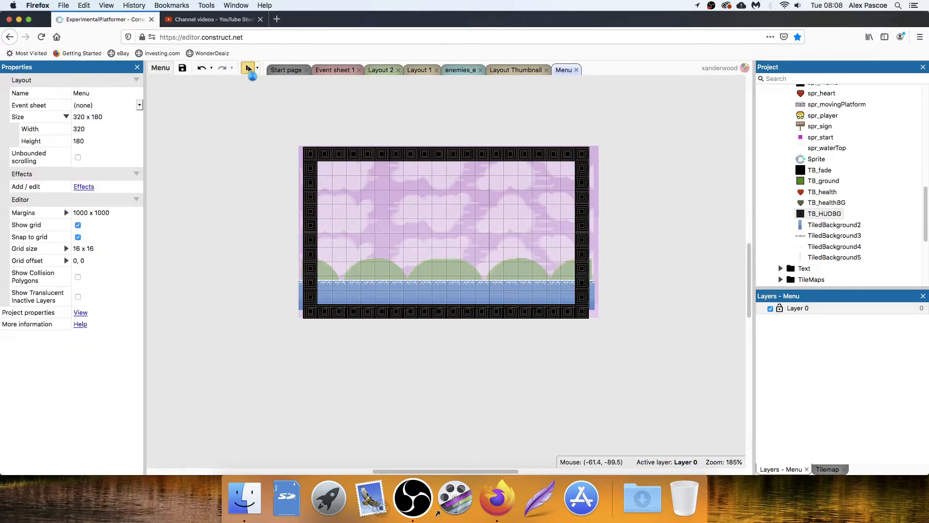
Preview the framed Menu layout and close the preview
left_click(247, 68)
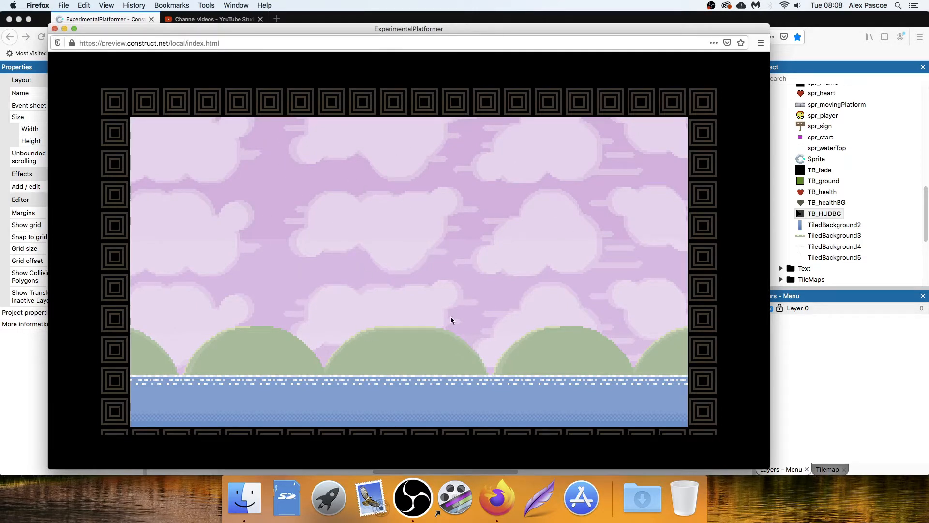
left_click(65, 31)
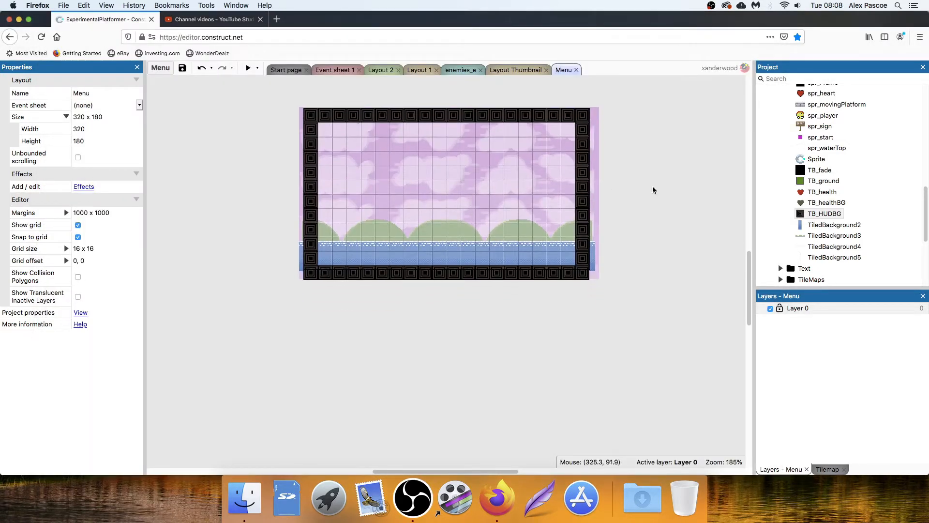
scroll(839, 184, "up", 3)
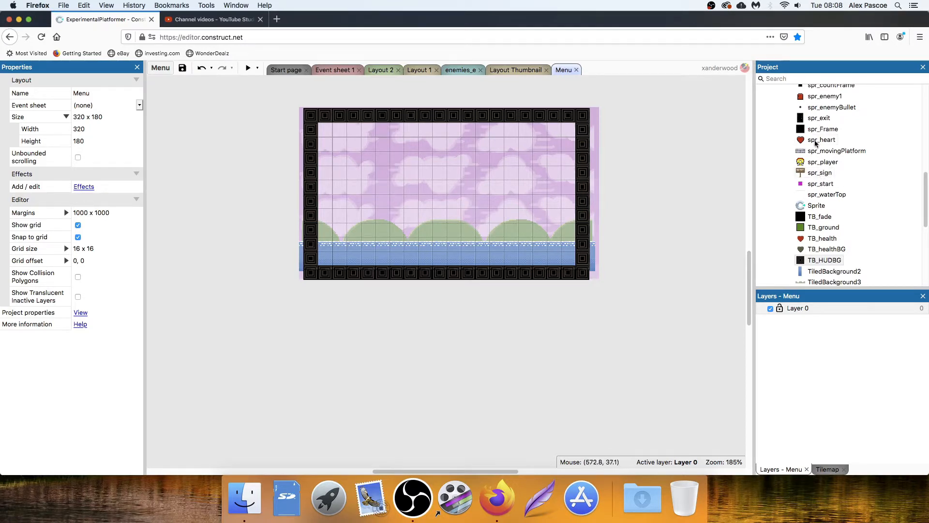
Add a Text object to the Menu layout and set its font to Impact
double_click(623, 201)
scroll(560, 234, "down", 10)
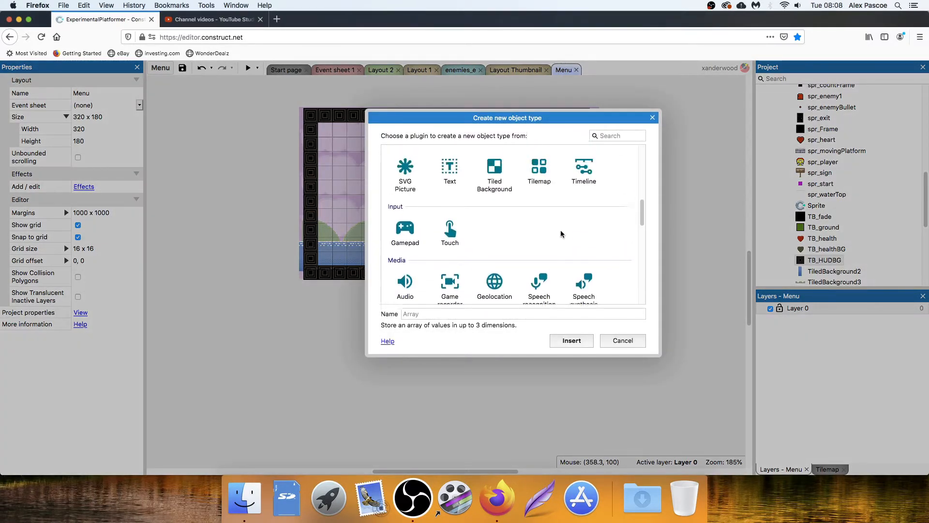
scroll(508, 235, "up", 4)
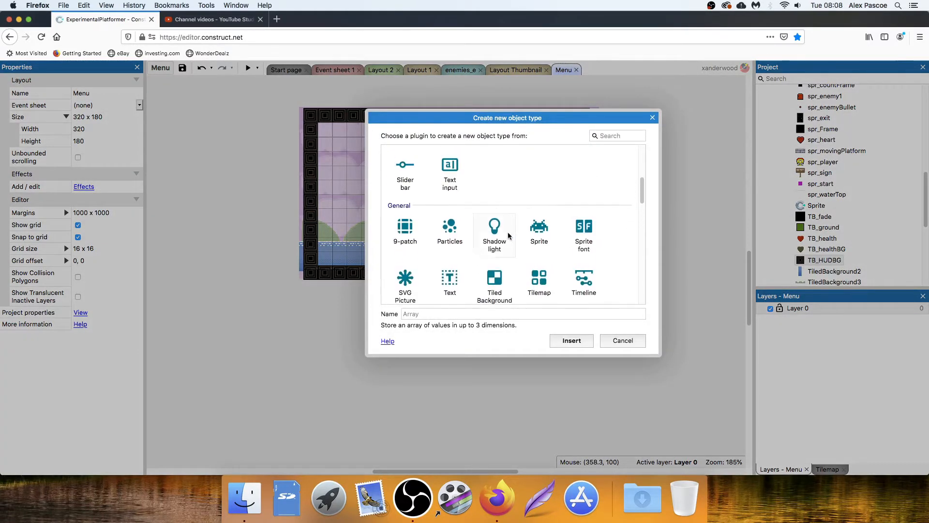
double_click(445, 283)
left_click(257, 205)
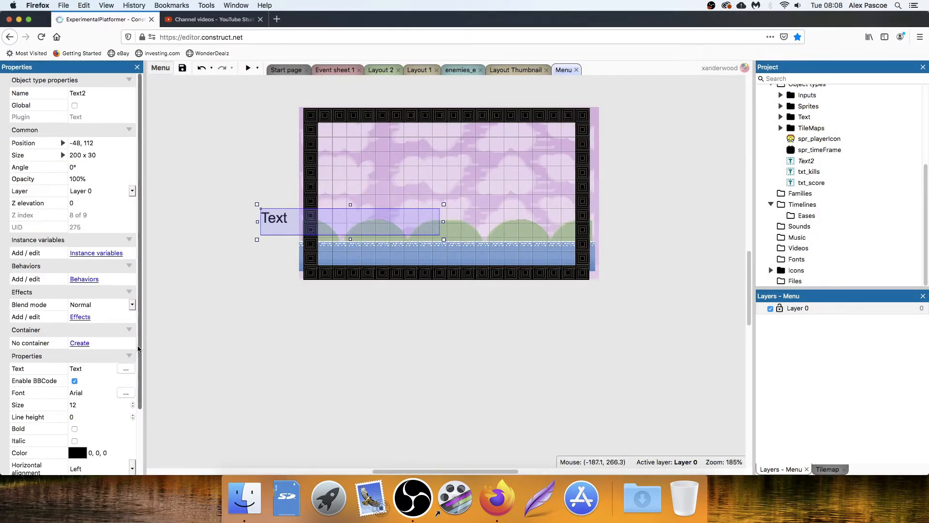
left_click(94, 391)
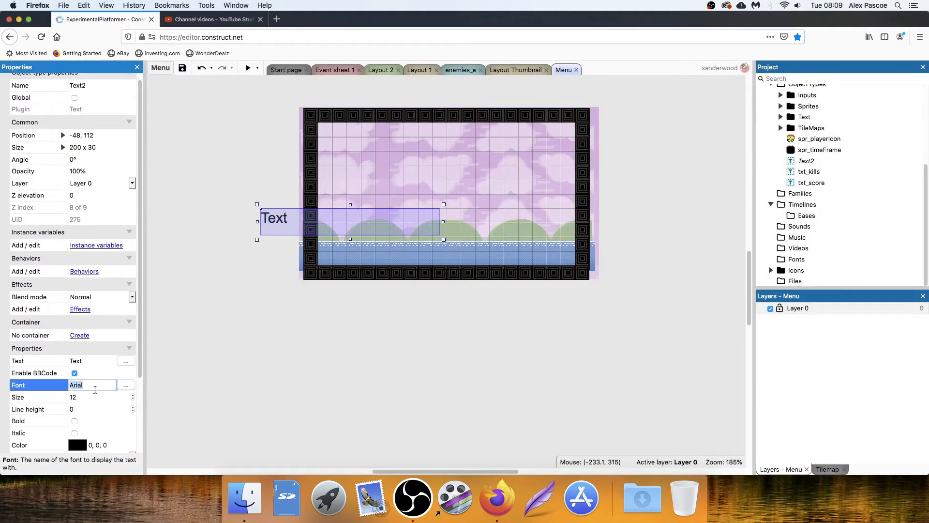
type("Impact")
key("Tab")
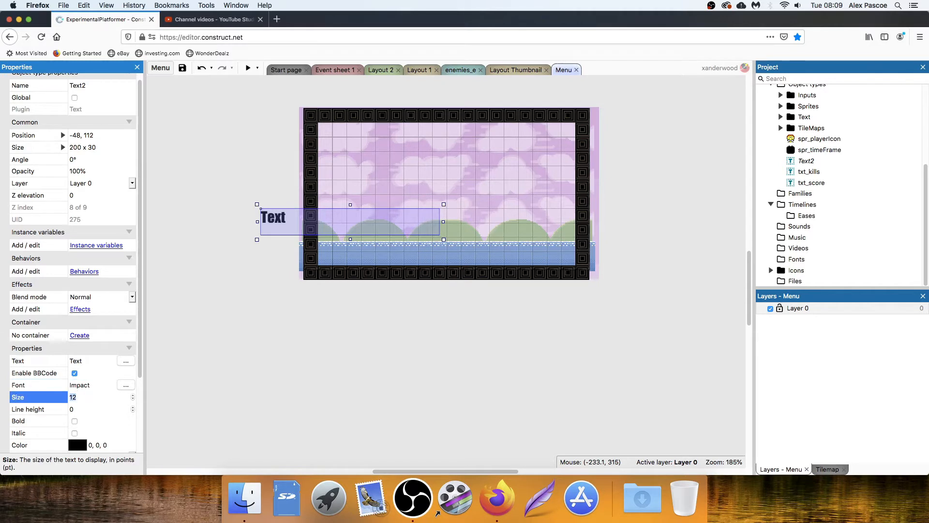
Set the text size to 50 and fit its box inside the frame at 32, 16, sized 256 x 80
left_click_drag(272, 220, 358, 150)
left_click(84, 396)
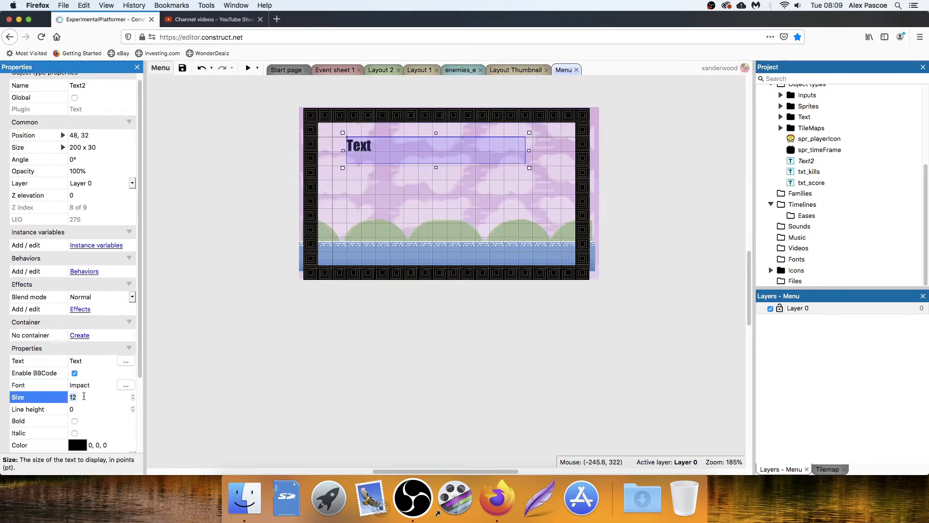
key("Tab")
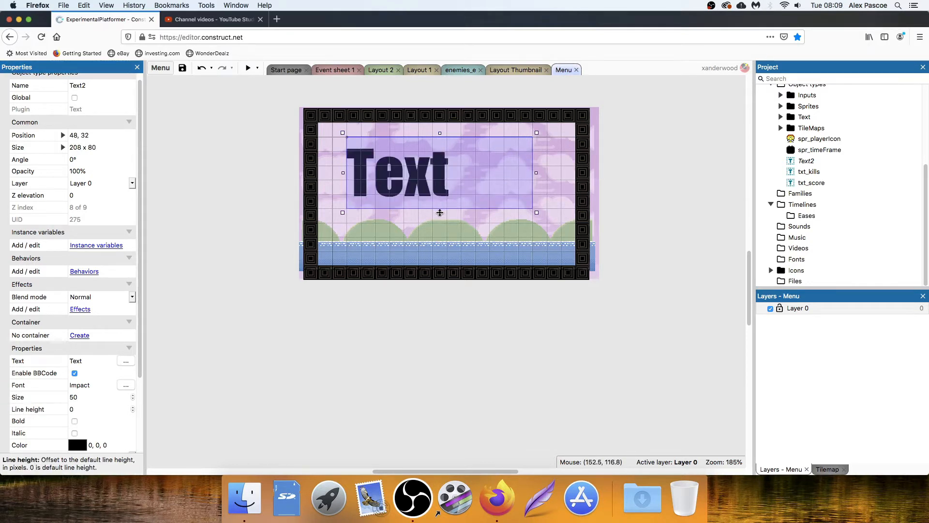
left_click_drag(440, 209, 427, 177)
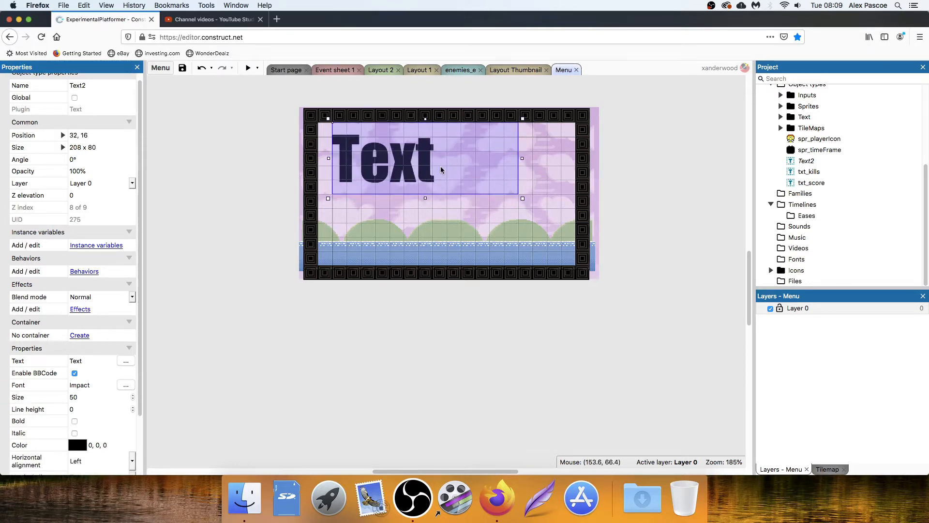
left_click_drag(519, 158, 565, 158)
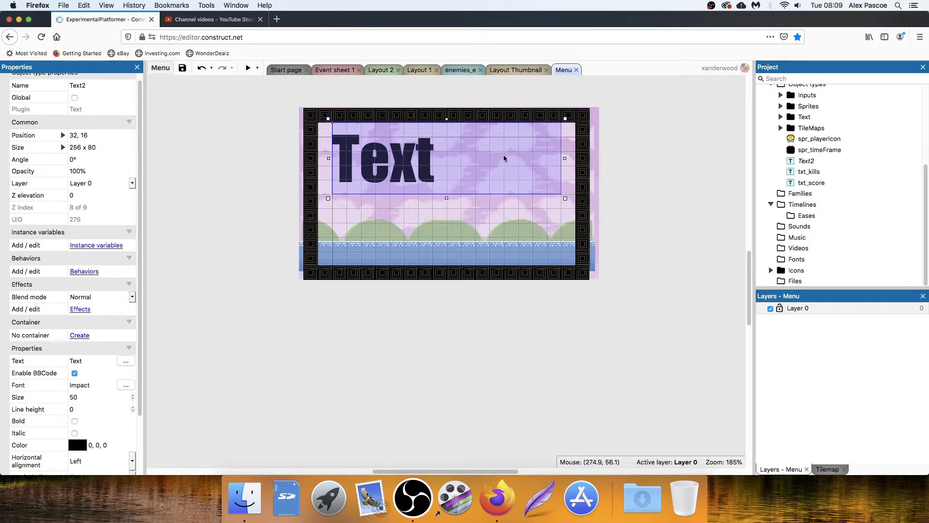
Change the text to "Platform Game" and extend its box downward to 256 x 144
double_click(506, 159)
left_click(629, 211)
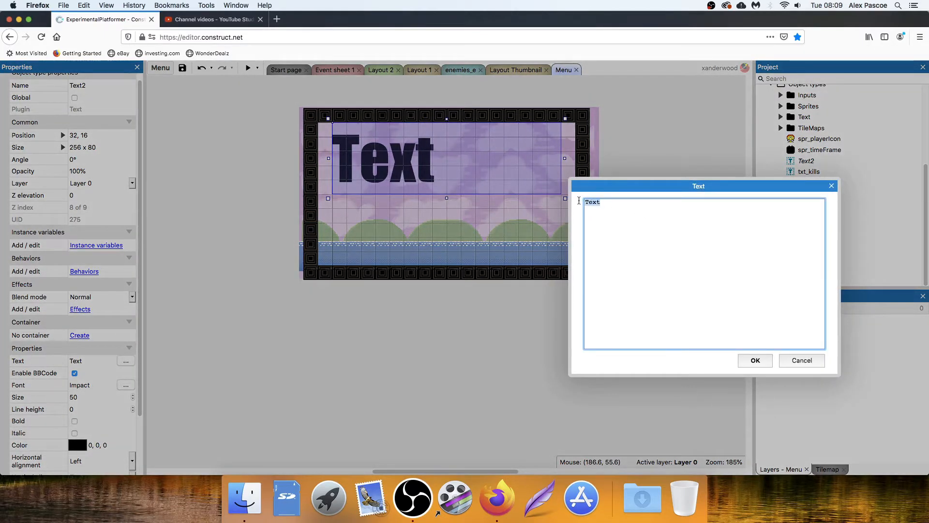
type("P")
key("BackSpace")
type("me")
key("Return")
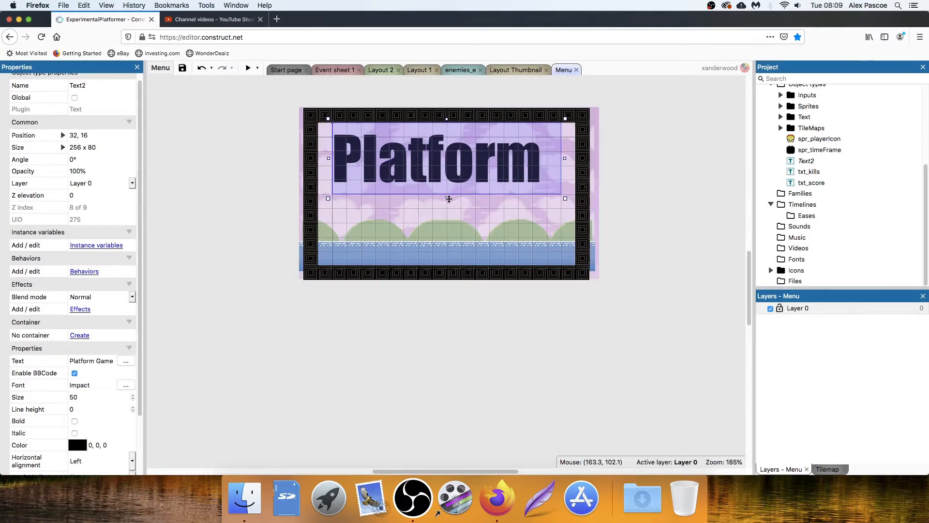
left_click_drag(448, 199, 444, 253)
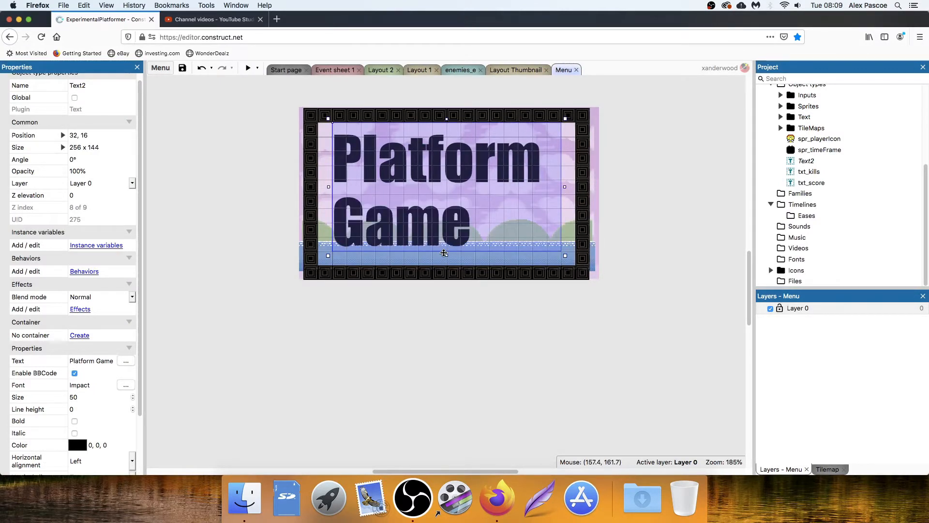
Set the title's text size to 30 and fit its box to 256 x 48 at position 32, 32
left_click(94, 397)
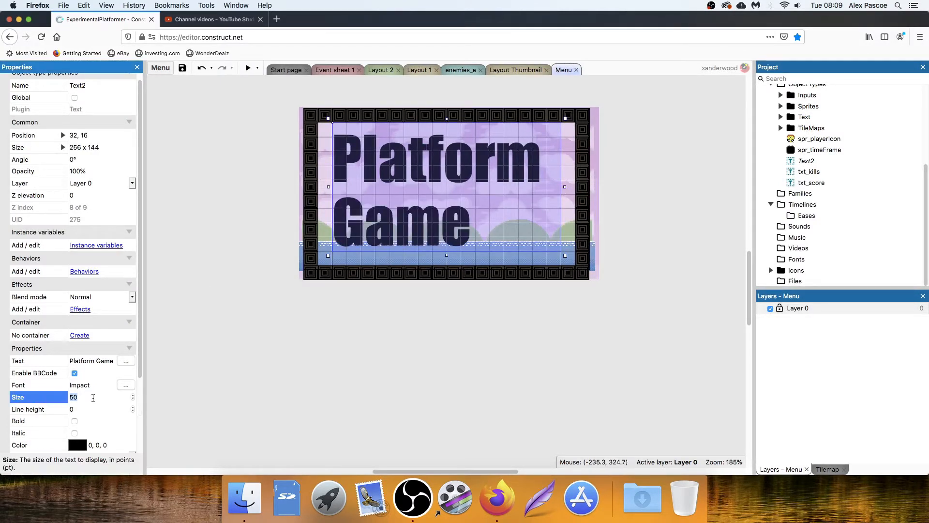
type("30")
key("Tab")
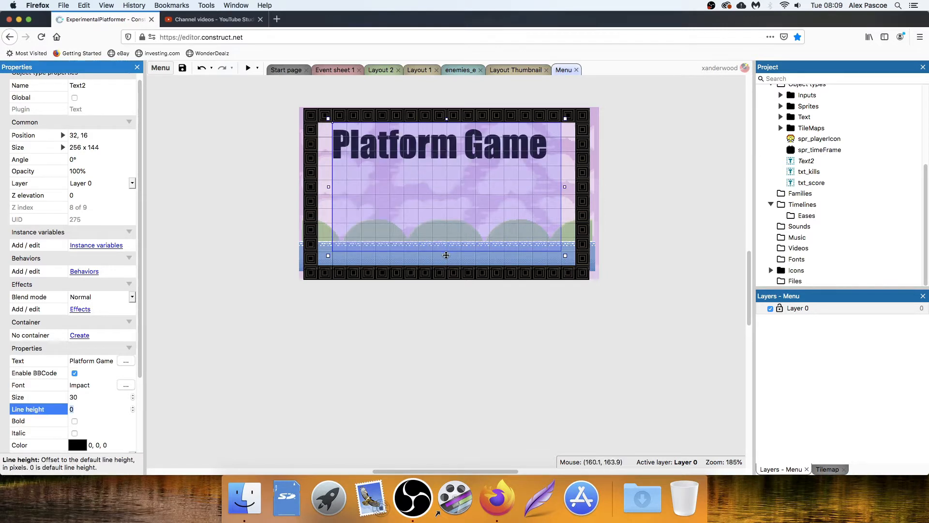
left_click_drag(446, 255, 455, 163)
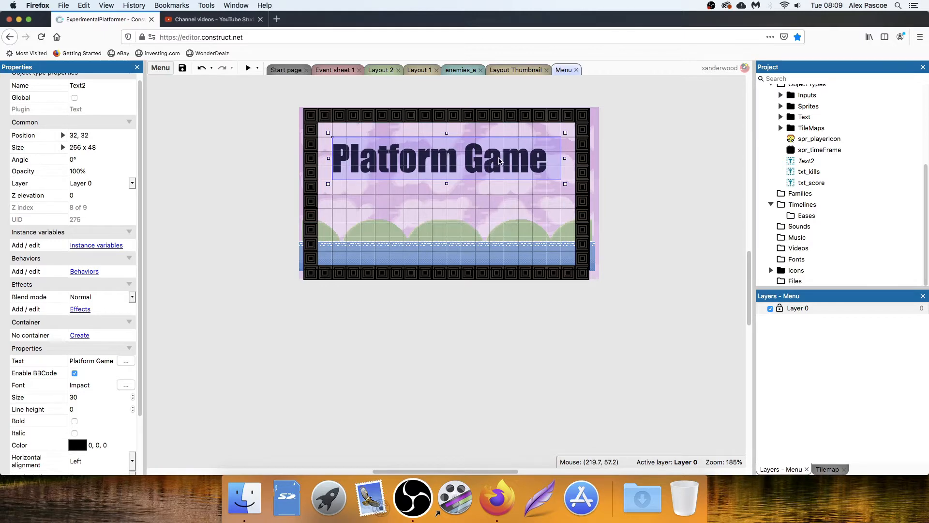
Duplicate the "Platform Game" title directly below the original, at position 32, 80
scroll(486, 158, "up", 6, "ctrl")
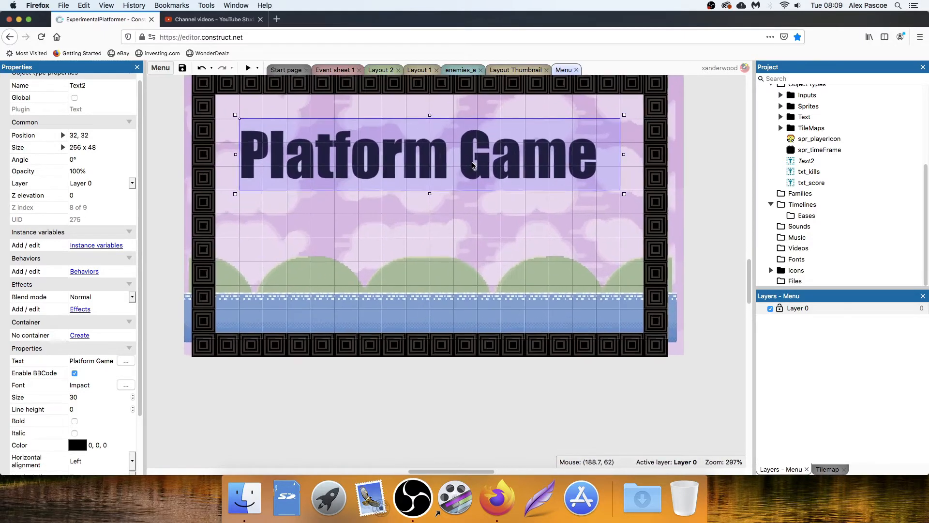
left_click_drag(476, 160, 477, 234, "ctrl")
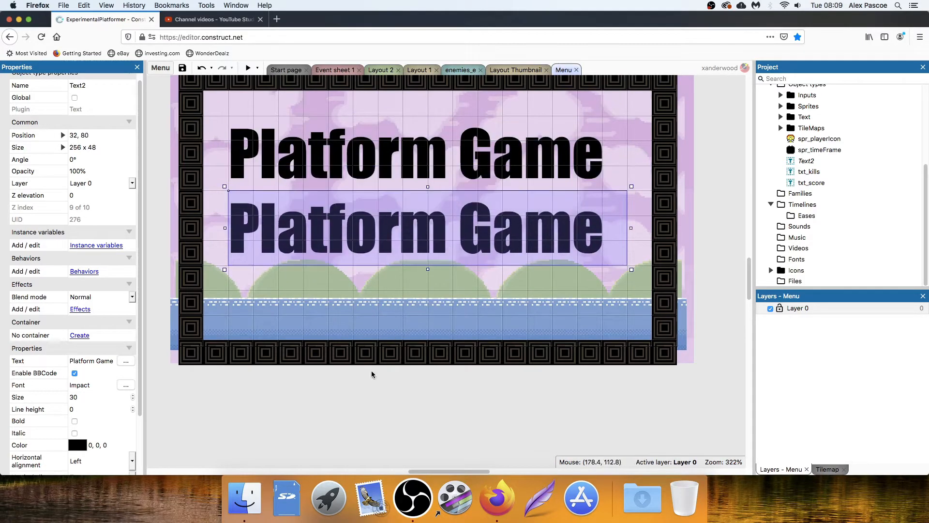
left_click(371, 419)
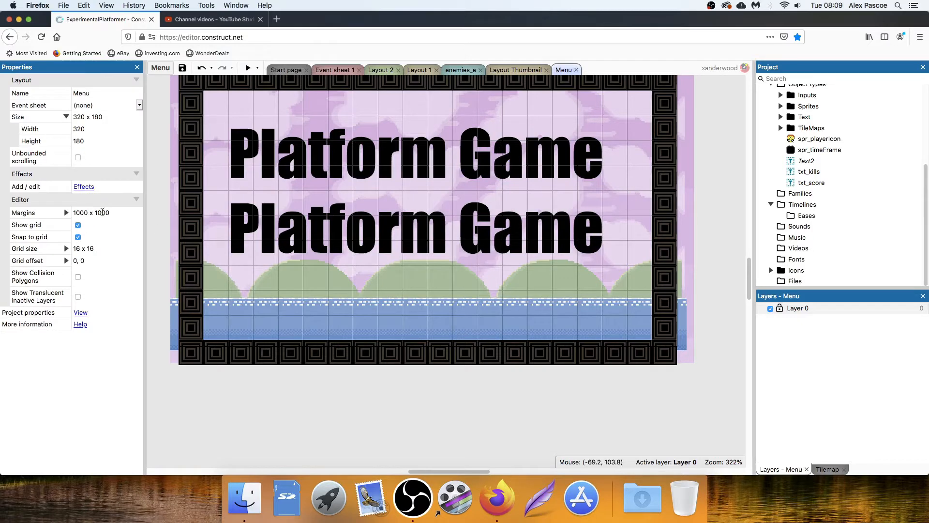
Turn off Snap to grid for the Menu layout
left_click(262, 223)
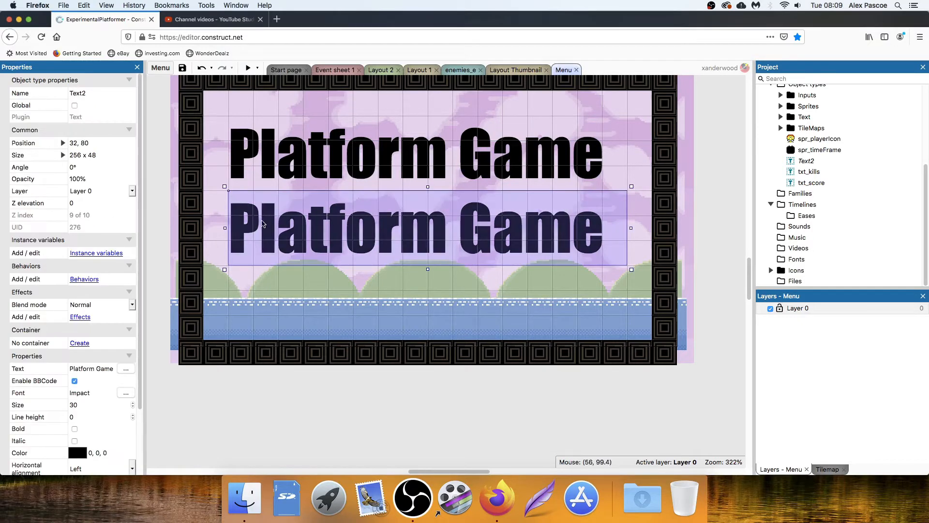
double_click(153, 210)
key("Escape")
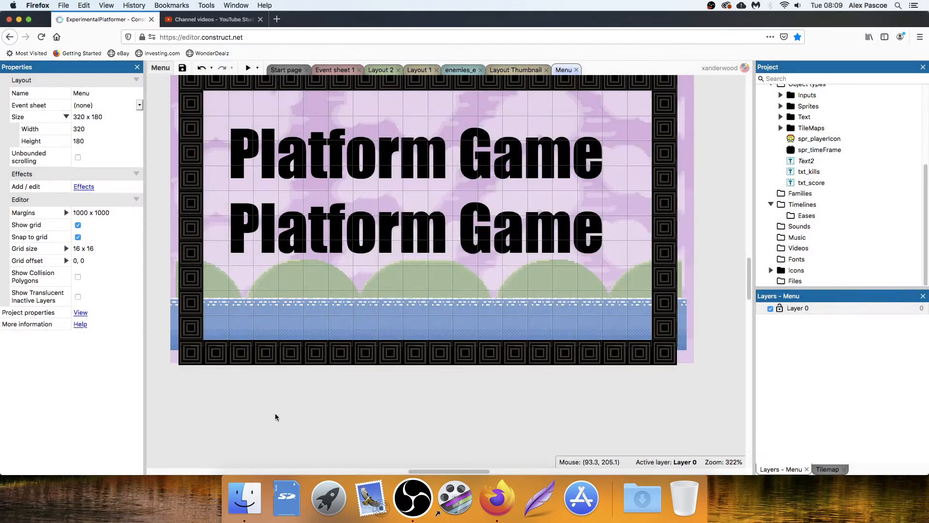
left_click(449, 240)
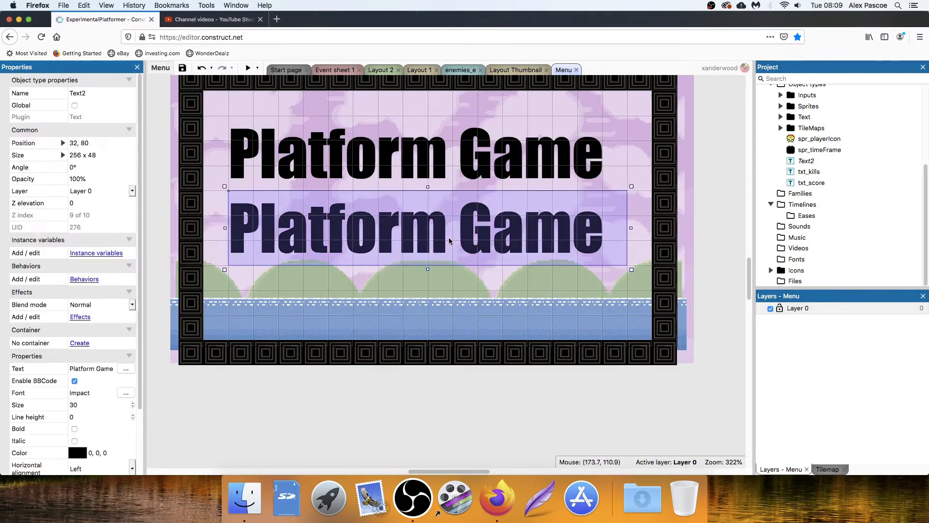
double_click(354, 413)
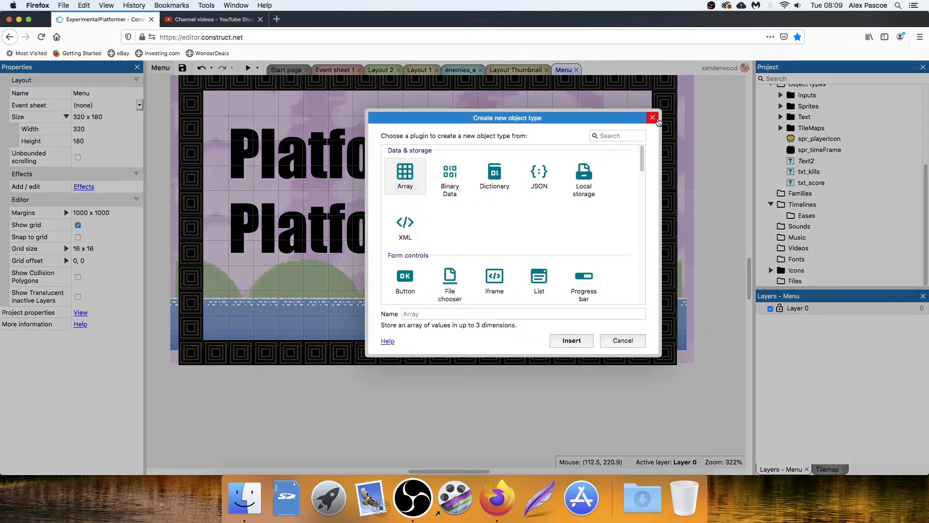
key("Escape")
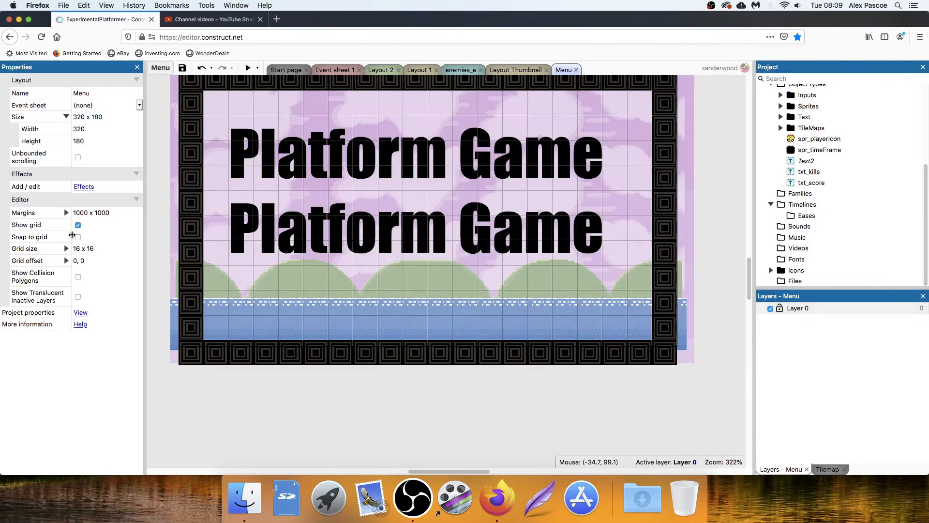
Shift the lower title copy to about 34, 78 and set its text color to white
left_click(372, 213)
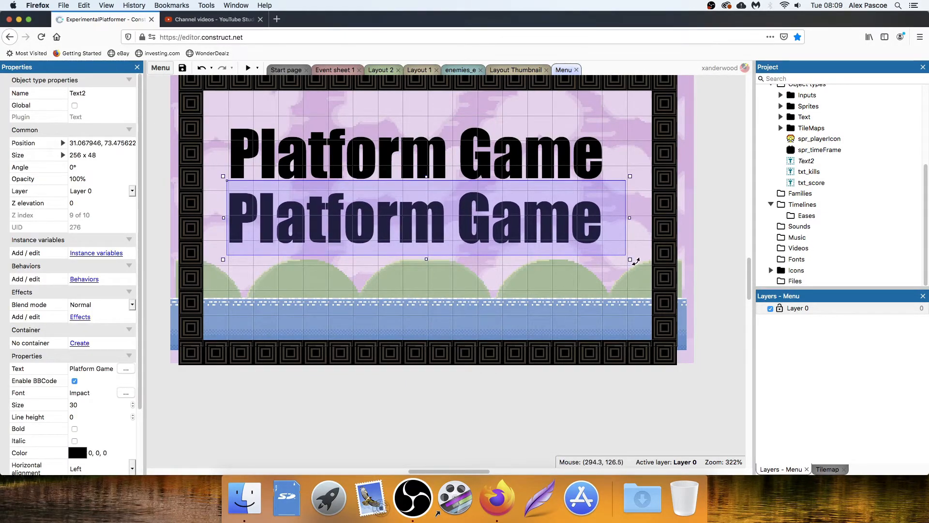
mouse_move(526, 226)
left_mouse_down()
mouse_move(529, 161)
mouse_move(533, 234)
left_mouse_up()
left_click(80, 456)
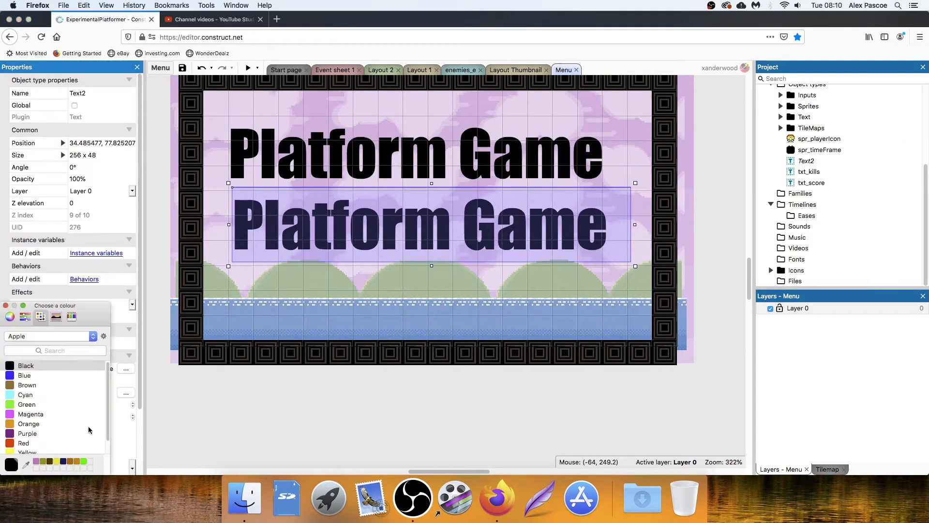
left_click(13, 449)
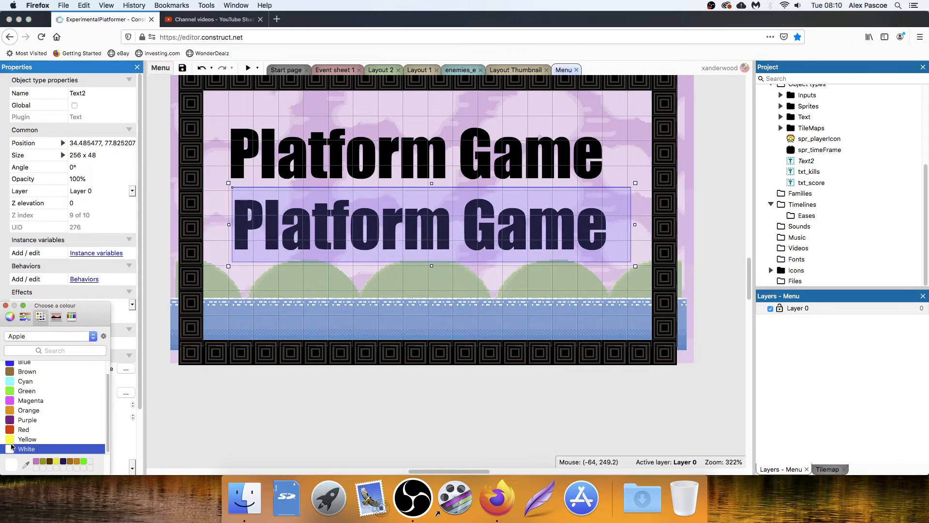
left_click(6, 306)
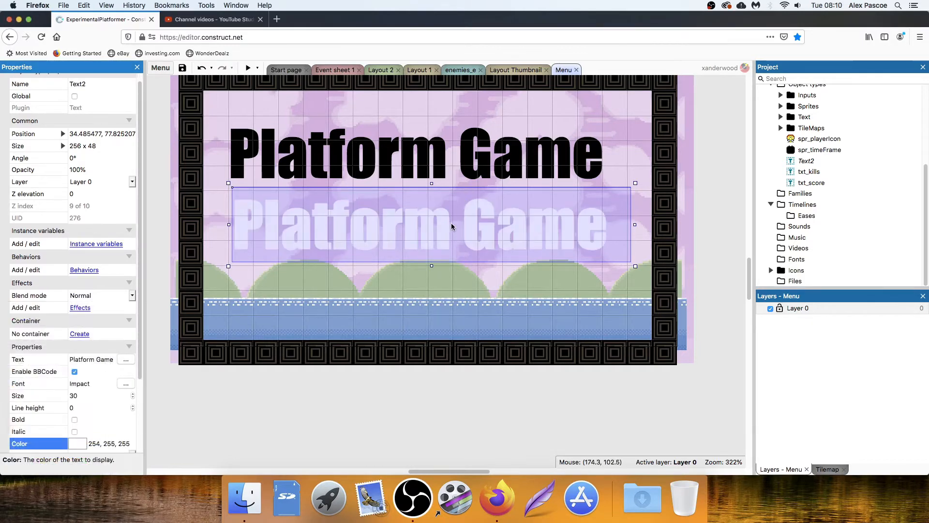
Place the white title copy over the black one with a slight offset, at about 34, 31, for a drop-shadow effect
left_click_drag(451, 223, 452, 152)
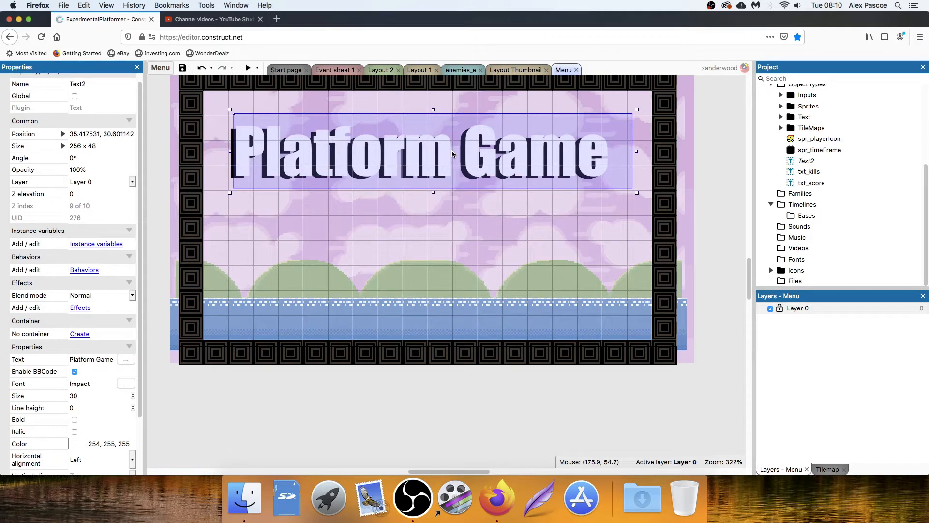
left_click_drag(452, 154, 450, 154)
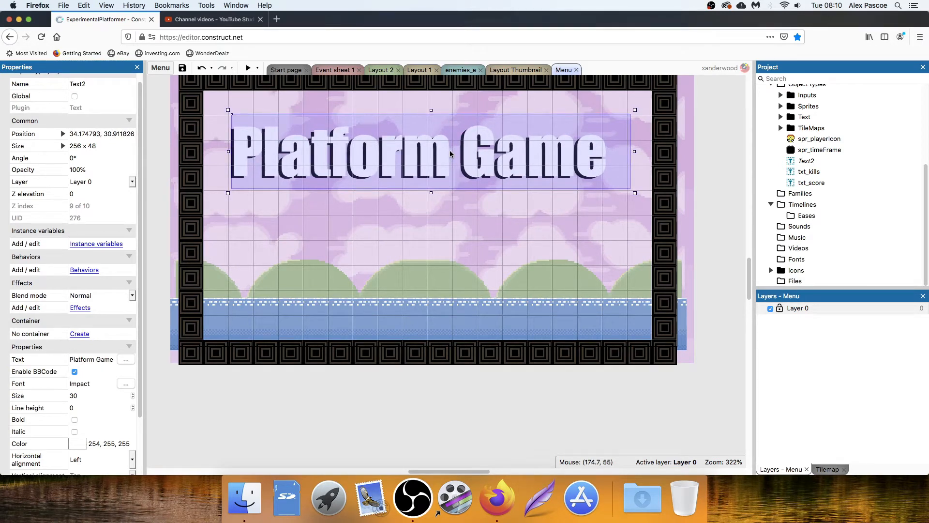
left_click(730, 183)
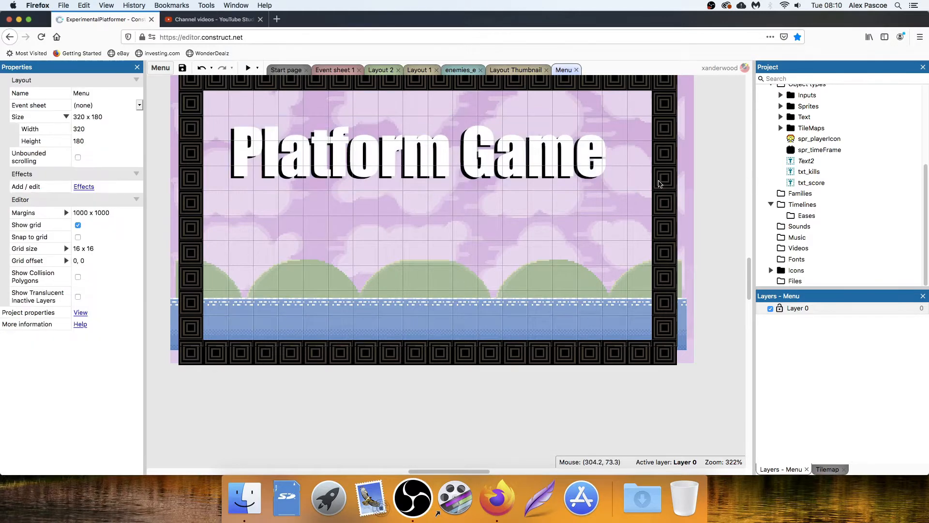
Change the front title's text color to green (76, 201, 72)
left_click(542, 156)
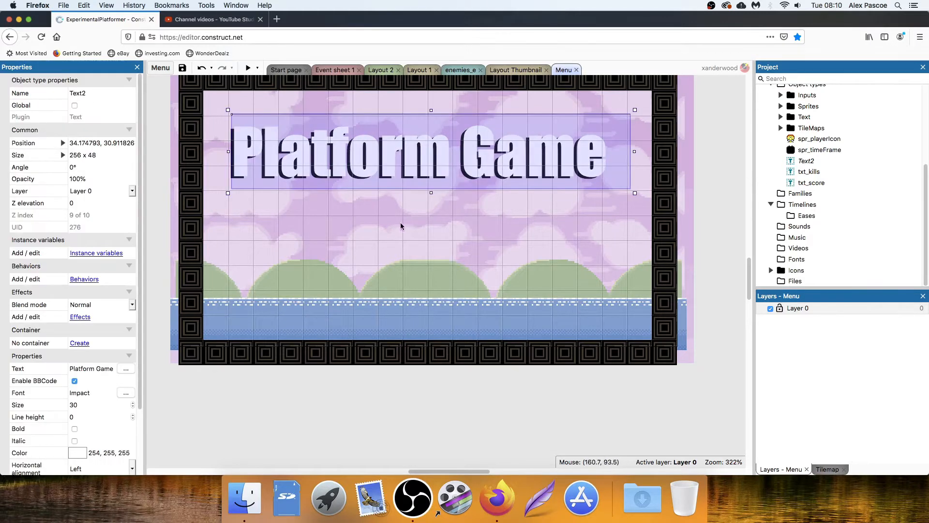
left_click(76, 453)
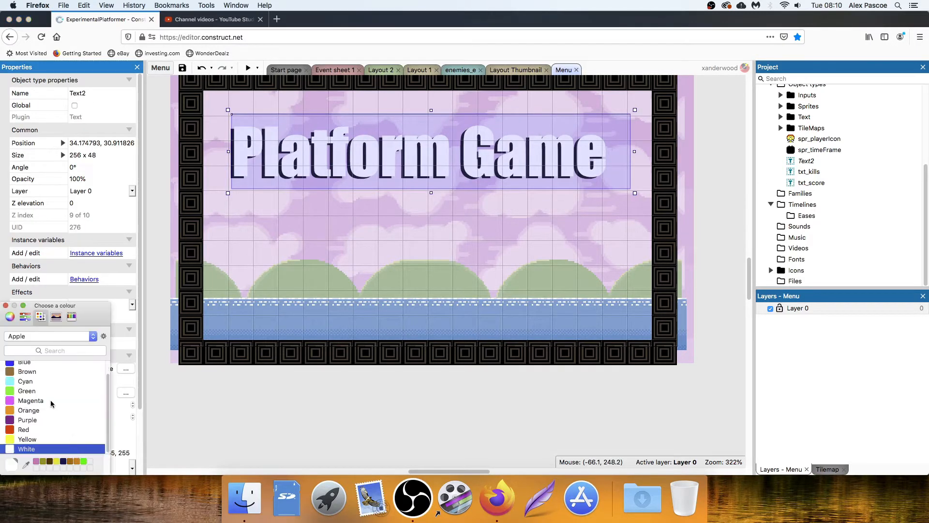
left_click(43, 461)
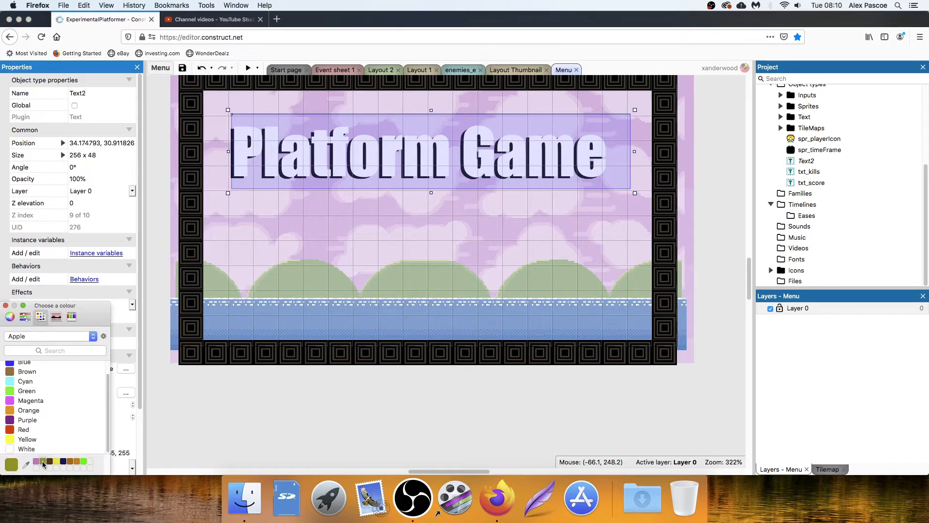
left_click(10, 317)
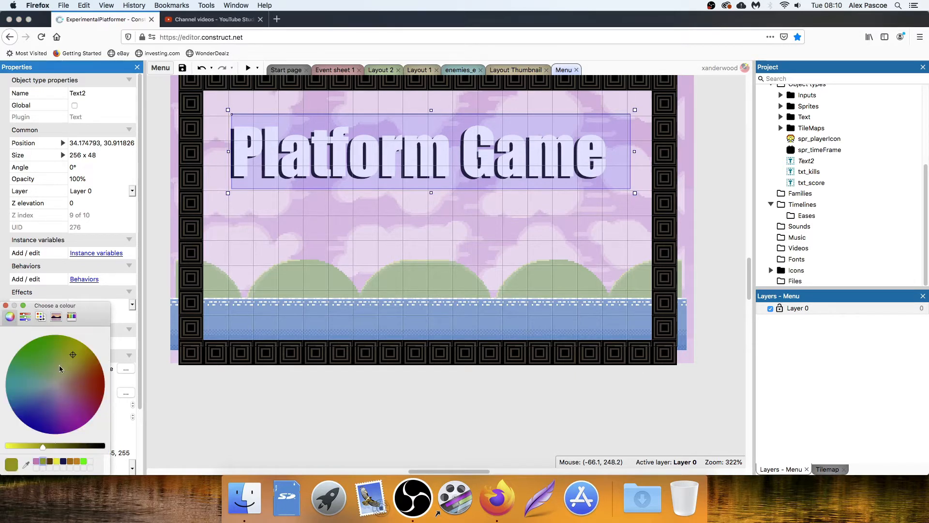
left_click_drag(59, 365, 42, 356)
left_click_drag(43, 446, 29, 447)
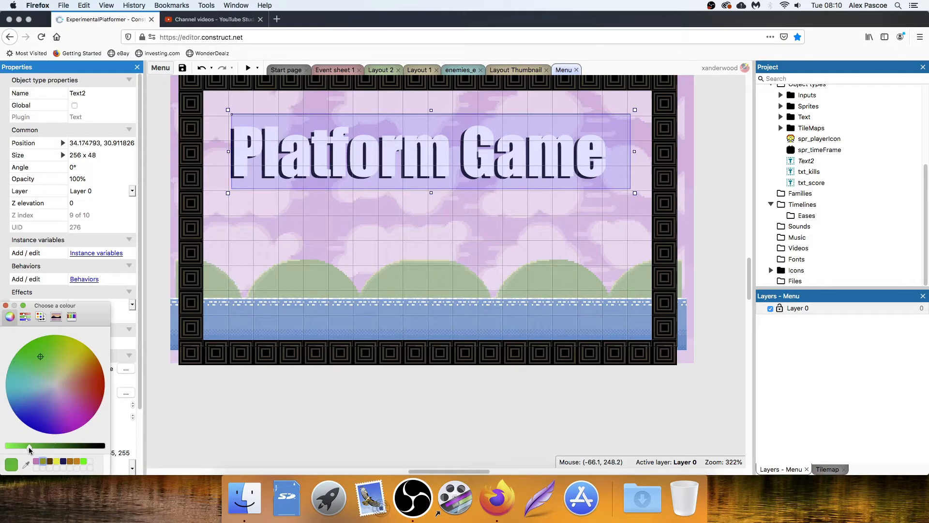
left_click(5, 306)
left_click(277, 418)
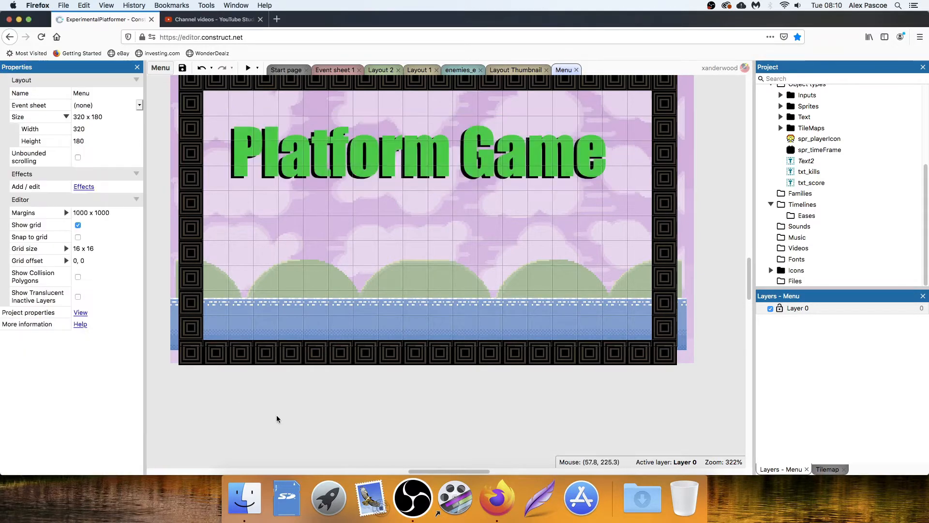
Change the front title's text color to red (198, 1, 0)
scroll(533, 208, "down", 3)
scroll(532, 209, "up", 3)
scroll(513, 209, "down", 2, "ctrl")
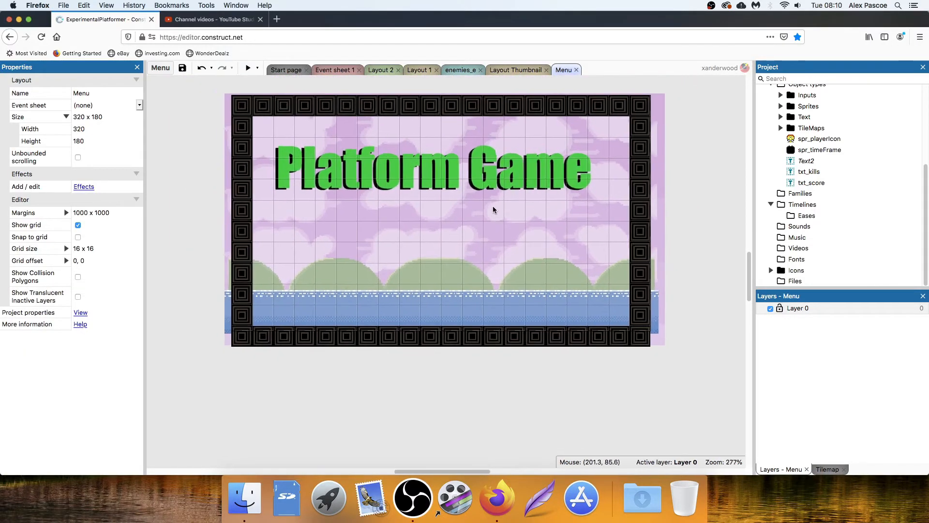
scroll(493, 209, "down", 2, "ctrl")
scroll(492, 210, "up", 4, "ctrl")
left_click(517, 170)
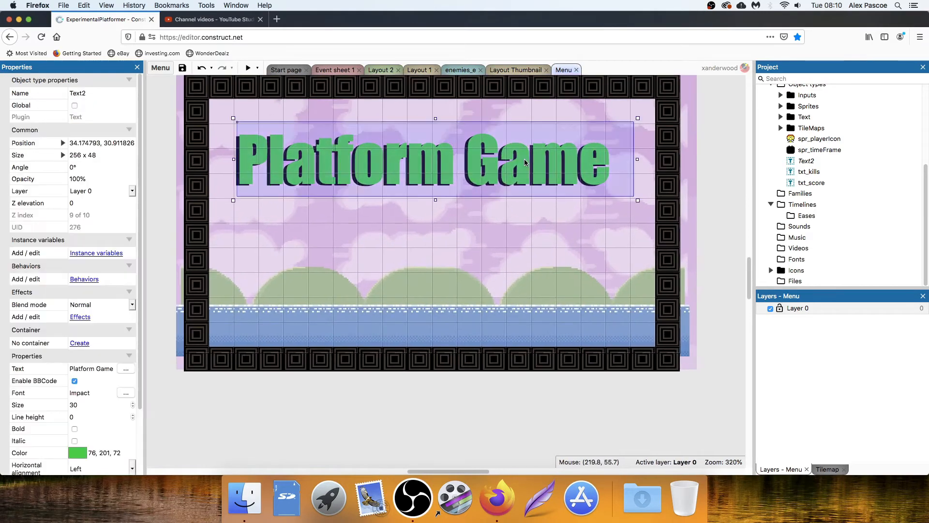
scroll(87, 443, "down", 2)
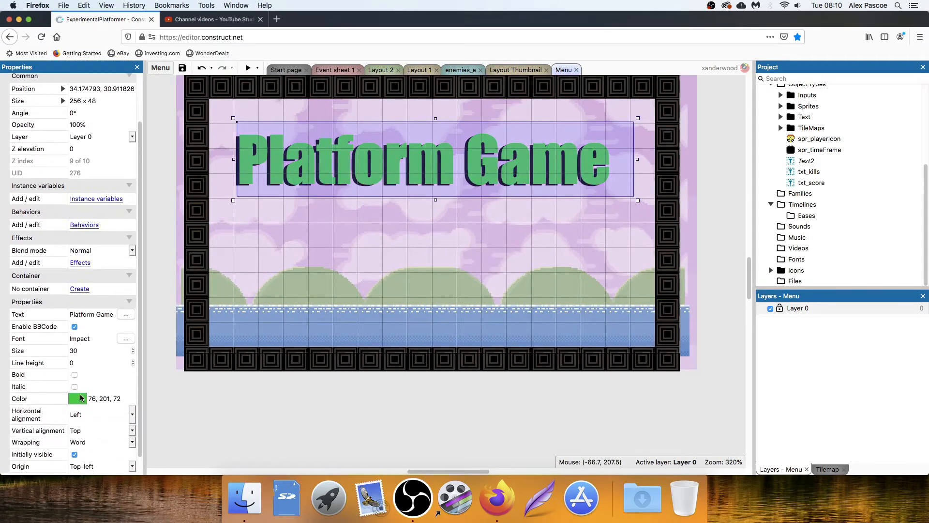
left_click(78, 398)
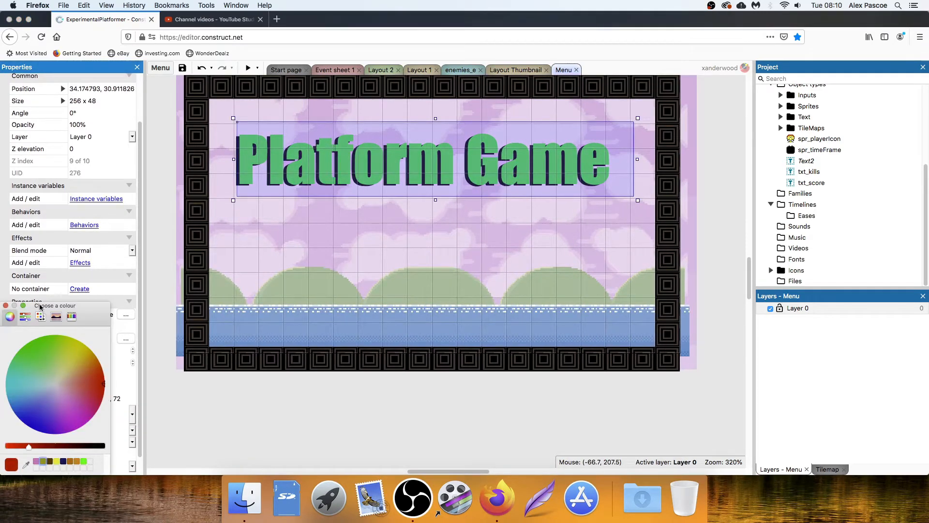
left_click(5, 306)
left_click(371, 389)
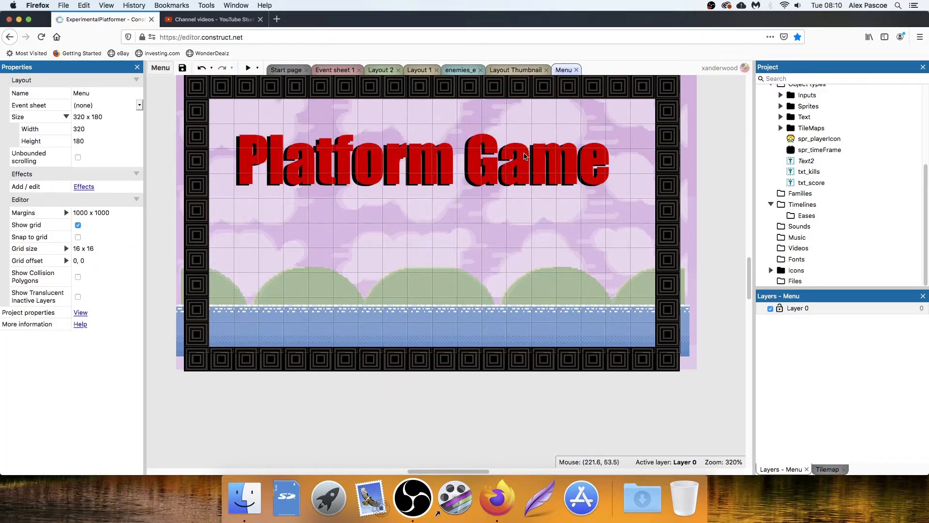
Change the front title's text color to a very light cyan
left_click(541, 167)
scroll(72, 338, "down", 5)
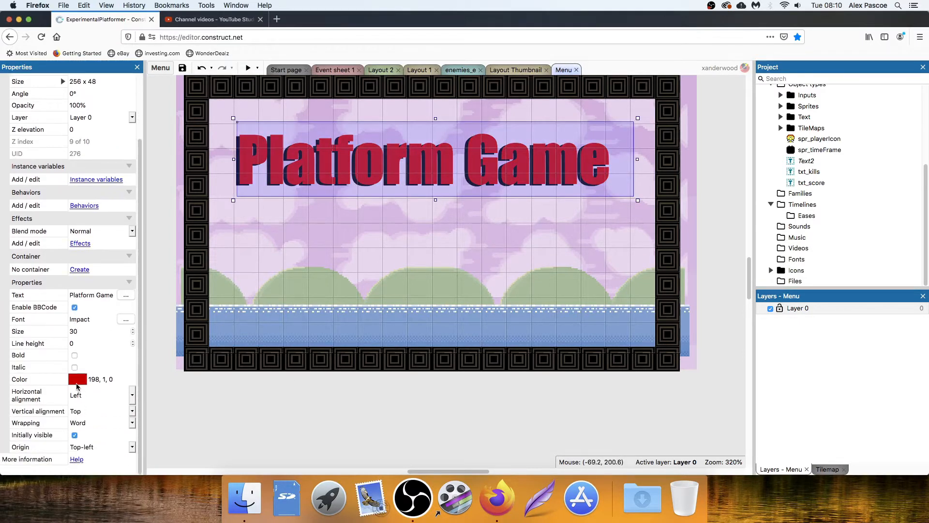
left_click(78, 381)
left_click(51, 384)
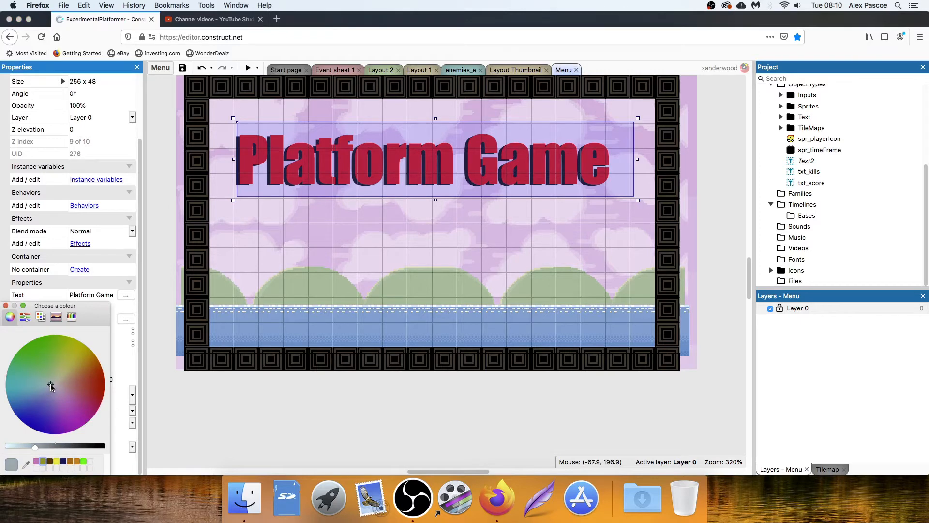
left_click(15, 445)
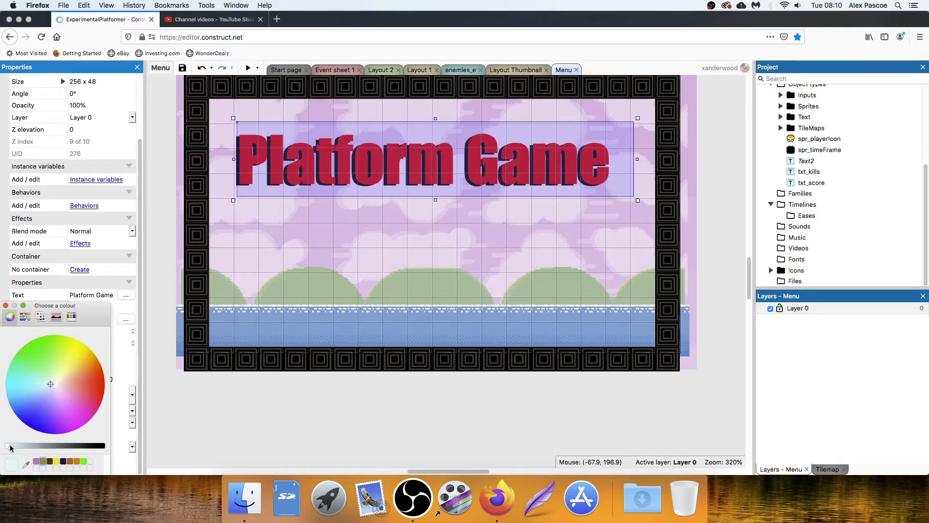
left_click(5, 306)
left_click(314, 396)
Move the light cyan title copy down off the black title, and send the black title to the top of the layer
scroll(519, 185, "up", 1)
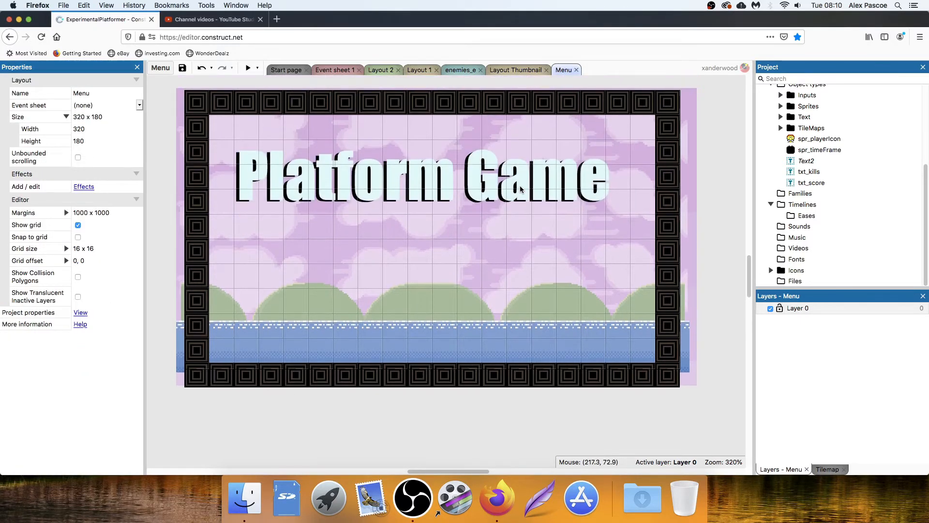
left_click_drag(518, 187, 519, 239)
right_click(518, 168)
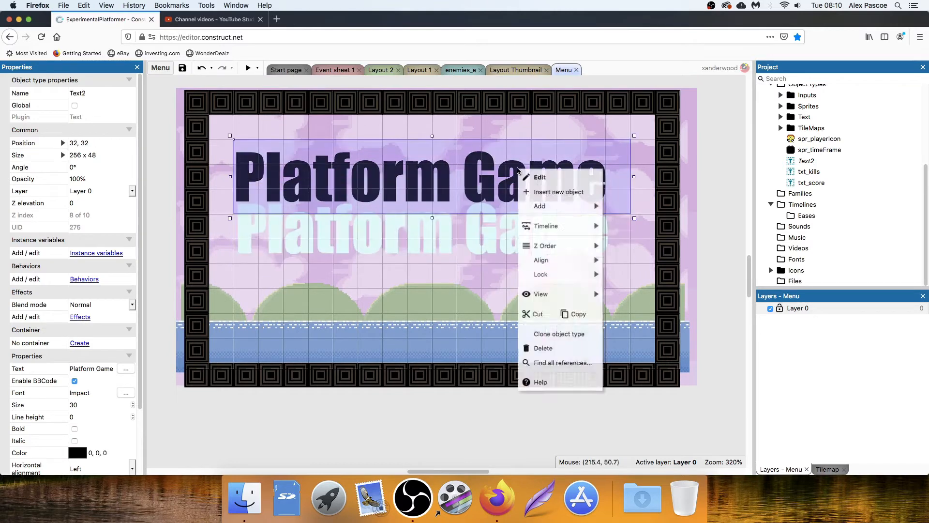
mouse_move(567, 247)
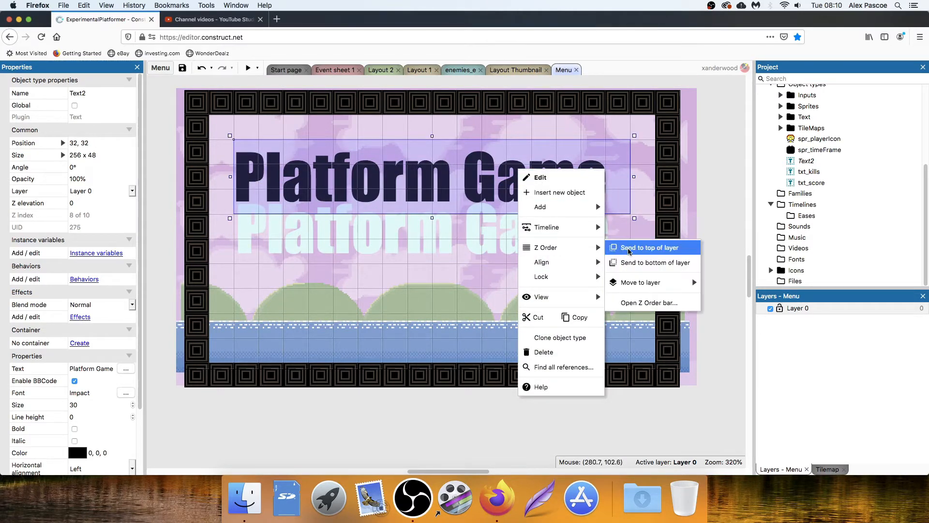
left_click(627, 250)
Place the light cyan title copy behind the black one with a slight offset, at about 30, 34
double_click(574, 235)
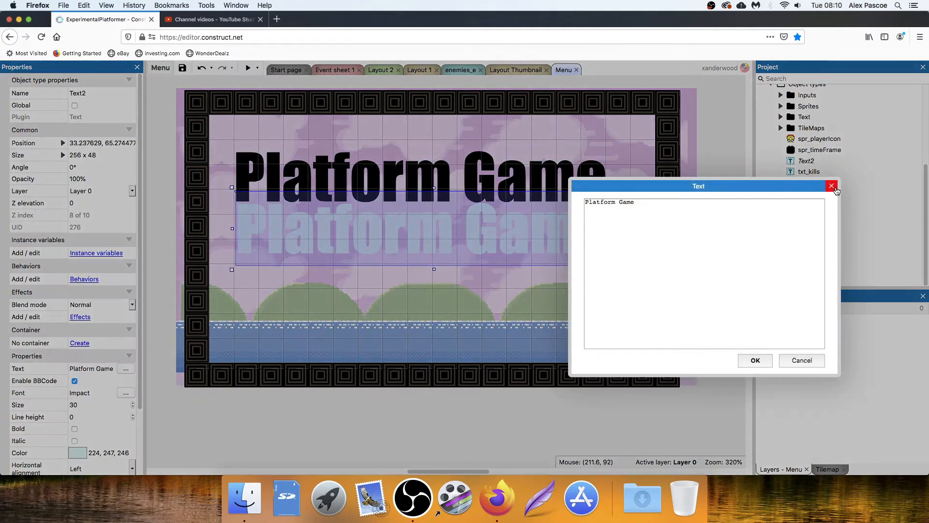
left_click(829, 186)
left_click_drag(540, 239, 535, 191)
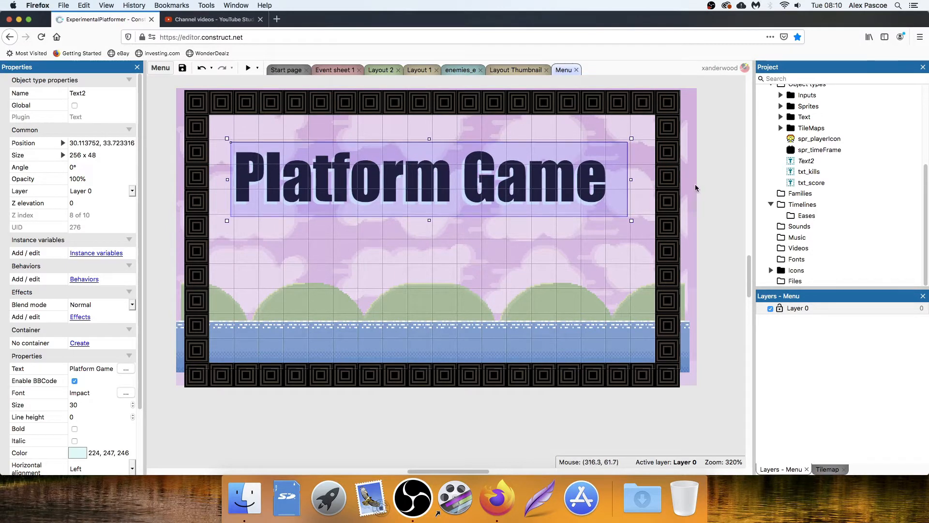
left_click(727, 191)
Inspect how the black title with its light cyan shadow looks within the framed menu layout
scroll(507, 203, "up", 1, "ctrl")
scroll(504, 204, "down", 4, "ctrl")
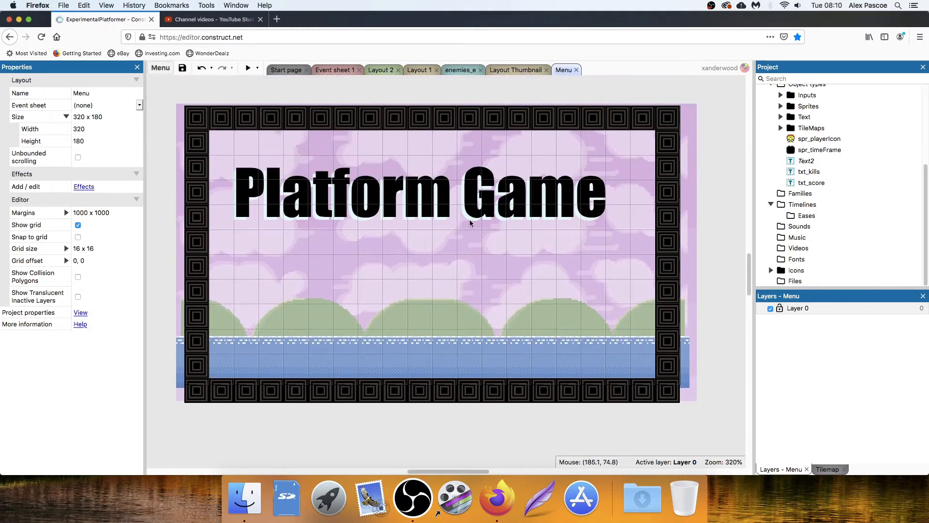
scroll(424, 223, "up", 3)
scroll(421, 217, "down", 5)
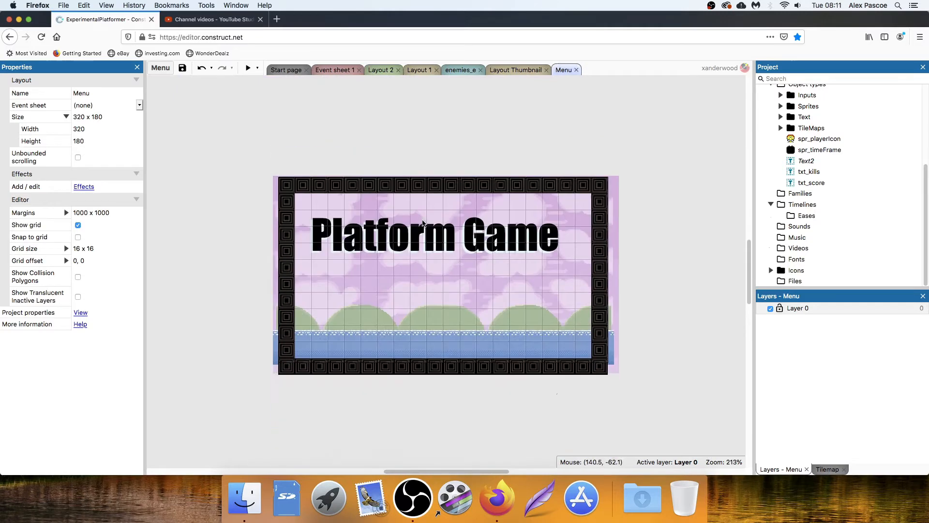
scroll(420, 213, "up", 2, "ctrl")
scroll(419, 170, "up", 2)
scroll(421, 222, "up", 3, "ctrl")
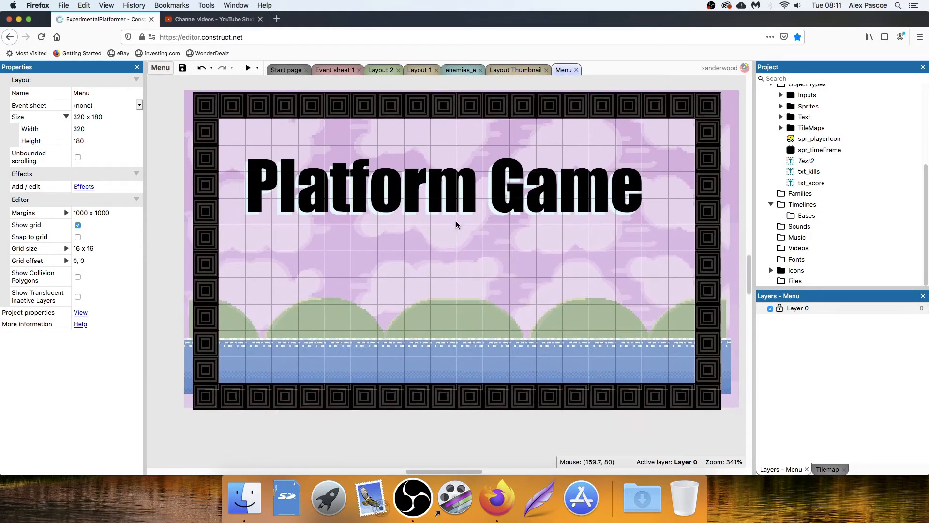
scroll(456, 220, "up", 1, "ctrl")
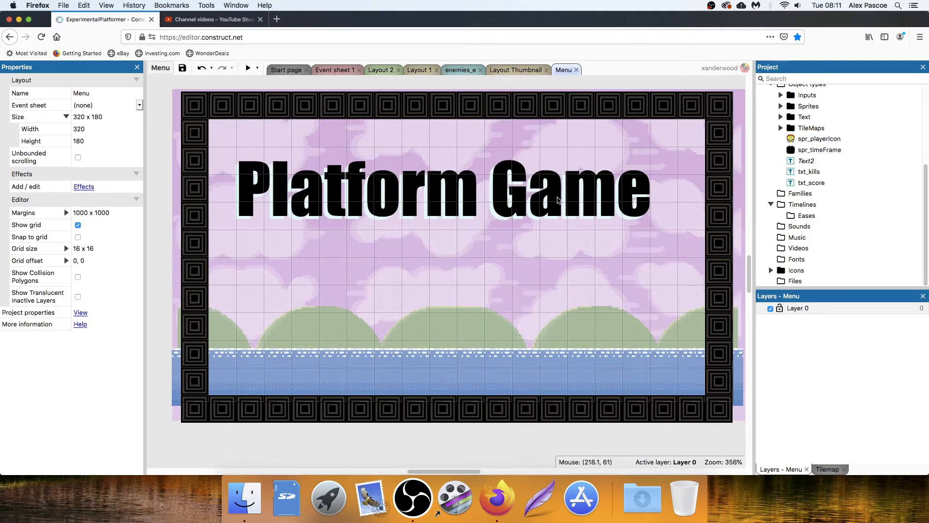
Insert a new Text object in the empty area below the menu frame
scroll(508, 237, "down", 1)
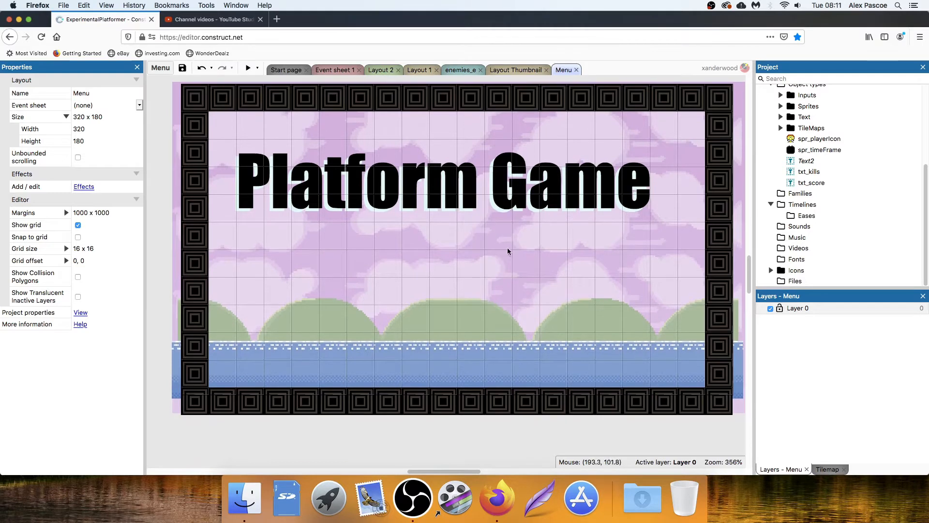
scroll(483, 268, "down", 2)
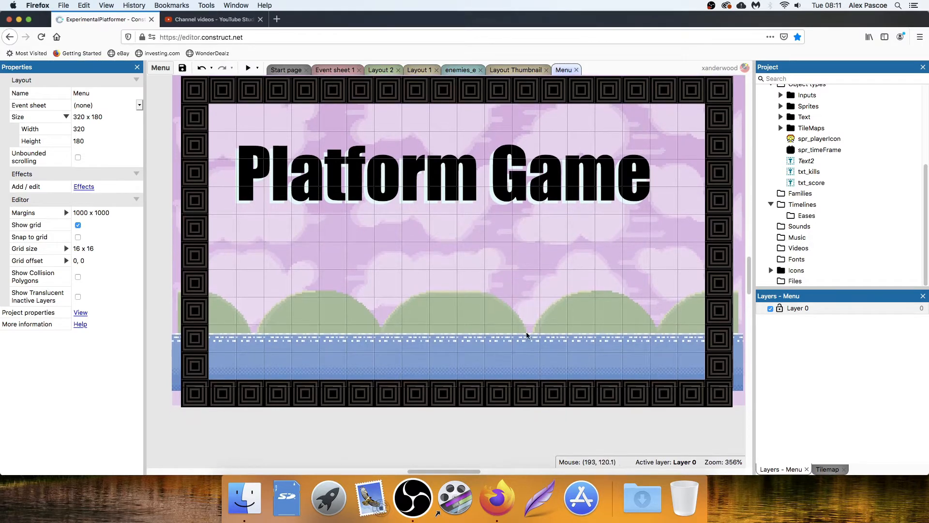
scroll(503, 381, "down", 5)
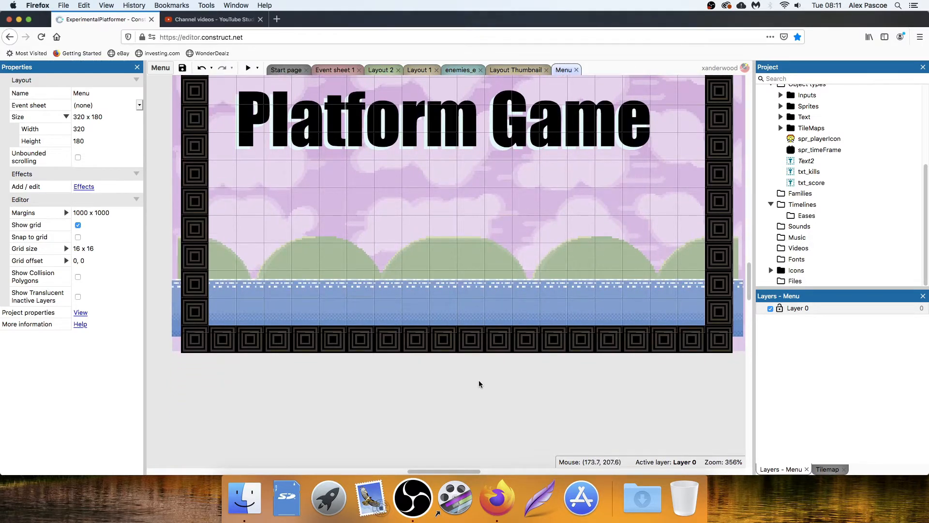
double_click(446, 382)
scroll(508, 261, "down", 5)
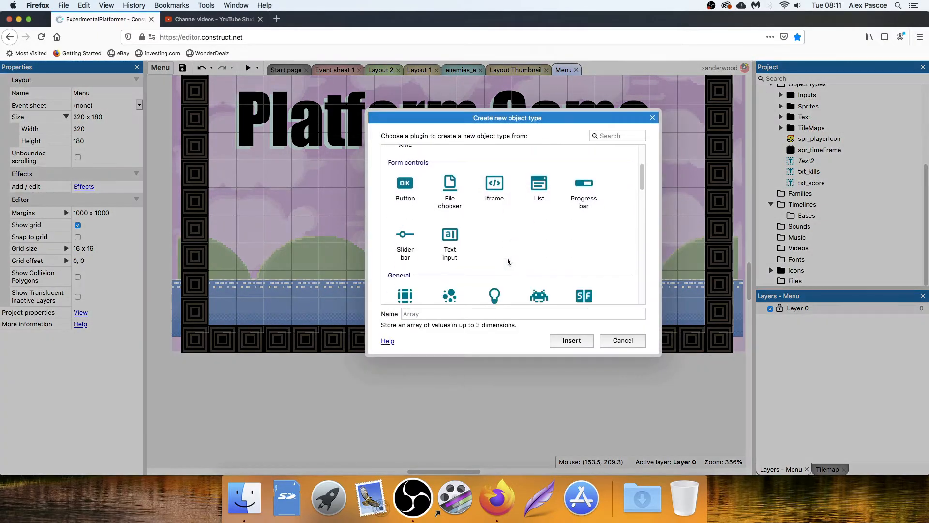
scroll(513, 252, "down", 3)
scroll(503, 243, "up", 2)
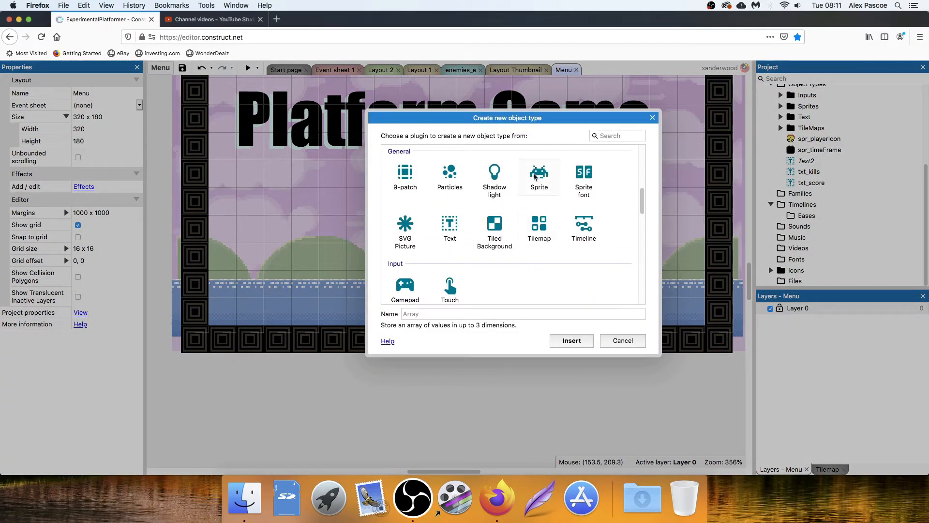
double_click(451, 227)
double_click(455, 364)
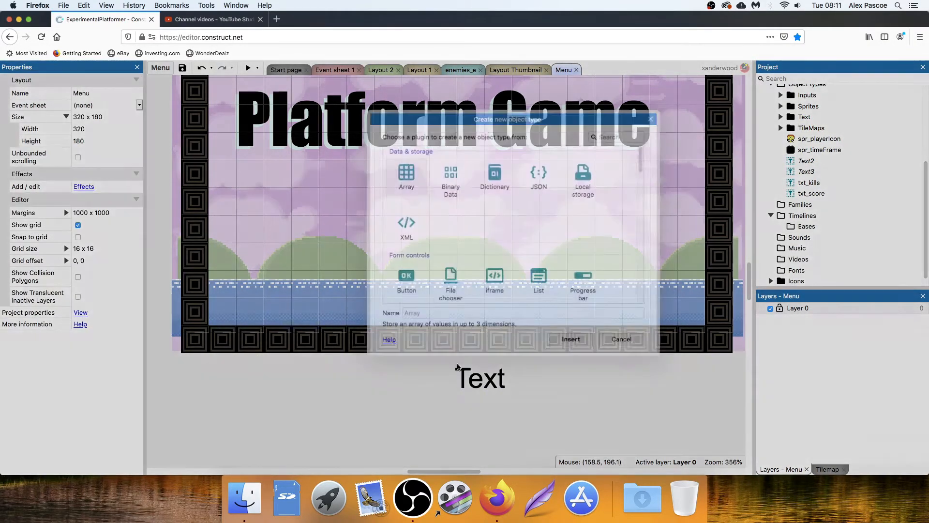
left_click(653, 117)
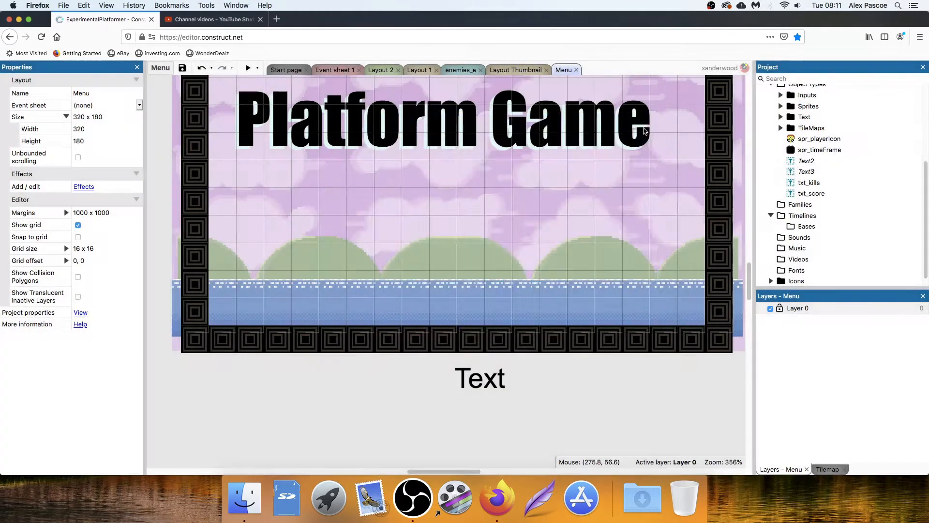
Set the new text object's text to "Start Game" and its font to Impact
left_click(492, 380)
left_click(84, 369)
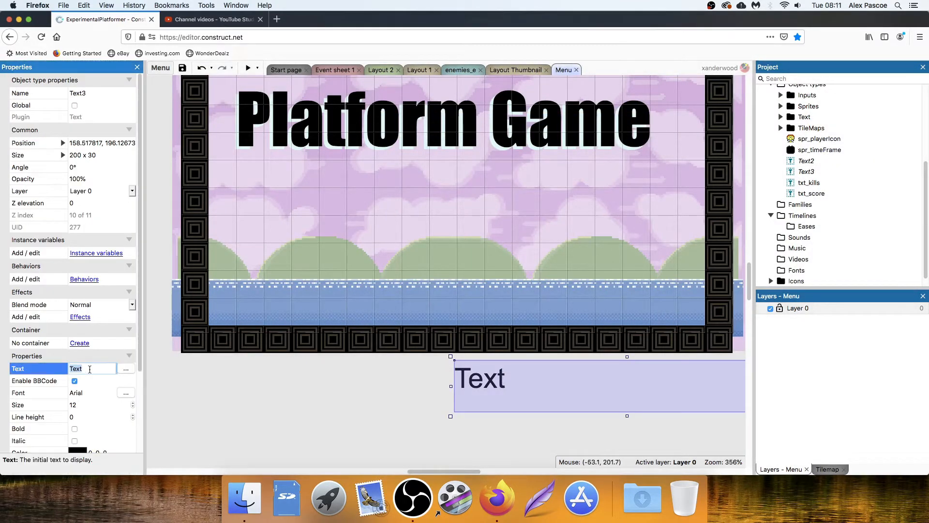
type("Start Game")
key("Tab")
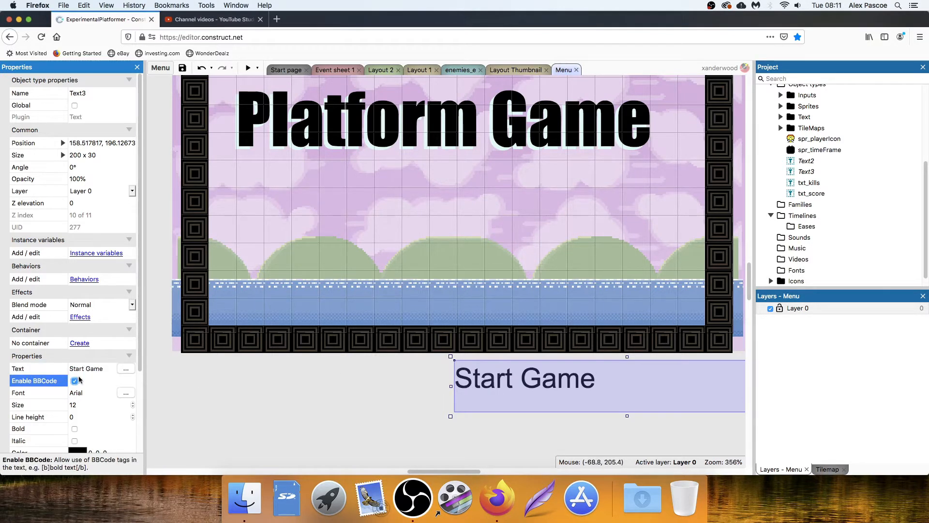
scroll(81, 380, "down", 2)
left_click(83, 362)
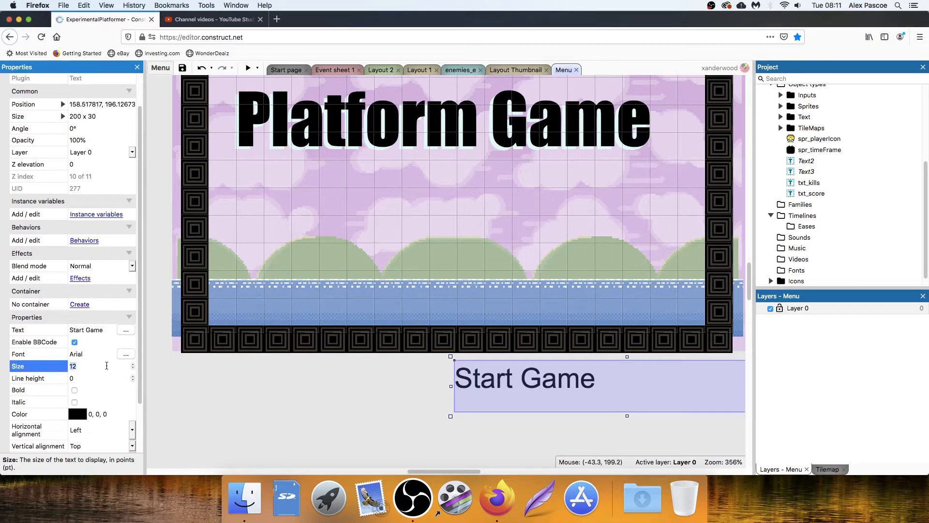
left_click(84, 354)
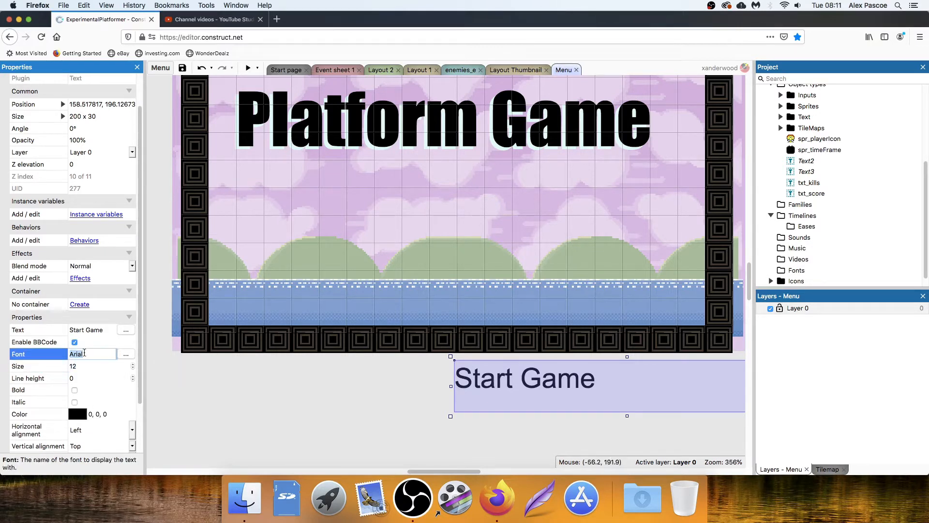
type("Impact")
key("Tab")
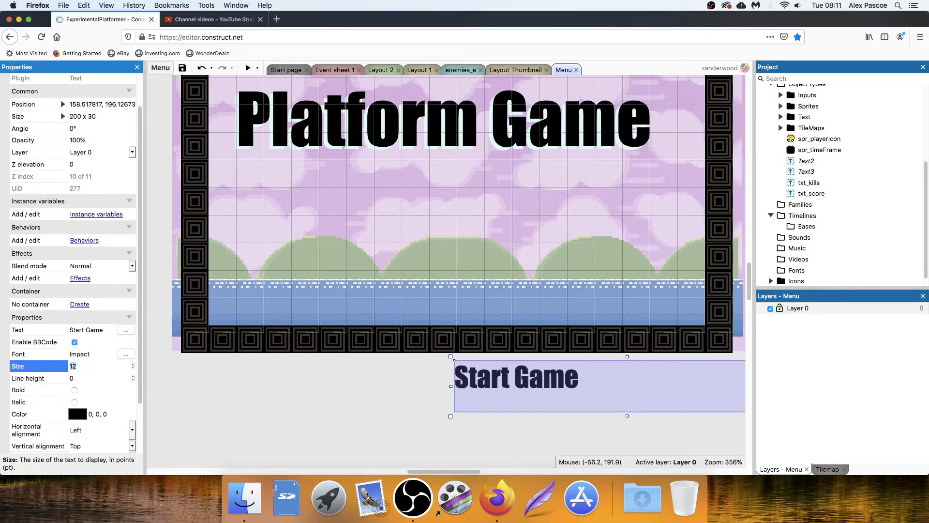
Narrow the Start Game text box to about 77 wide and center its text horizontally
left_click_drag(576, 379, 401, 386)
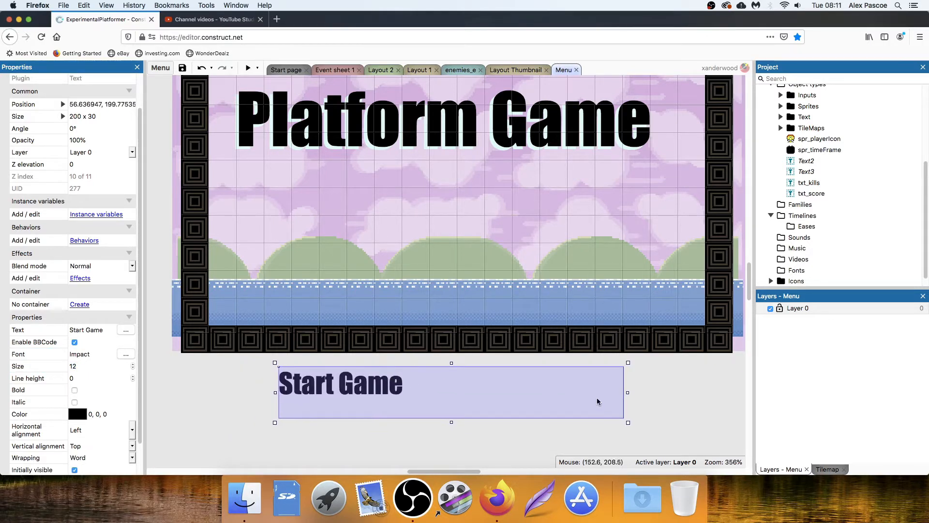
left_click_drag(625, 394, 414, 392)
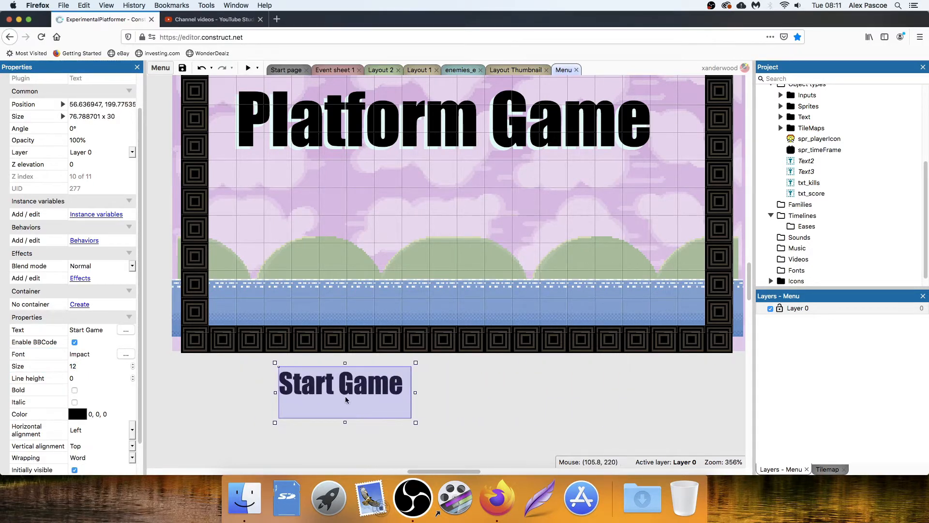
scroll(98, 375, "down", 3)
left_click(97, 395)
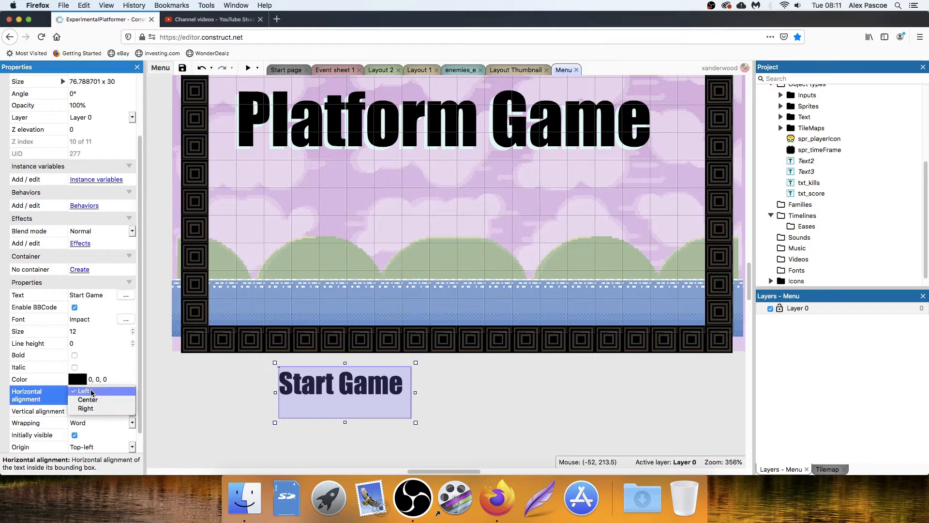
left_click(113, 400)
Reduce the Start Game box's height to about 19 and place it centrally beneath the title, at about 119, 94
left_click_drag(343, 422, 460, 207)
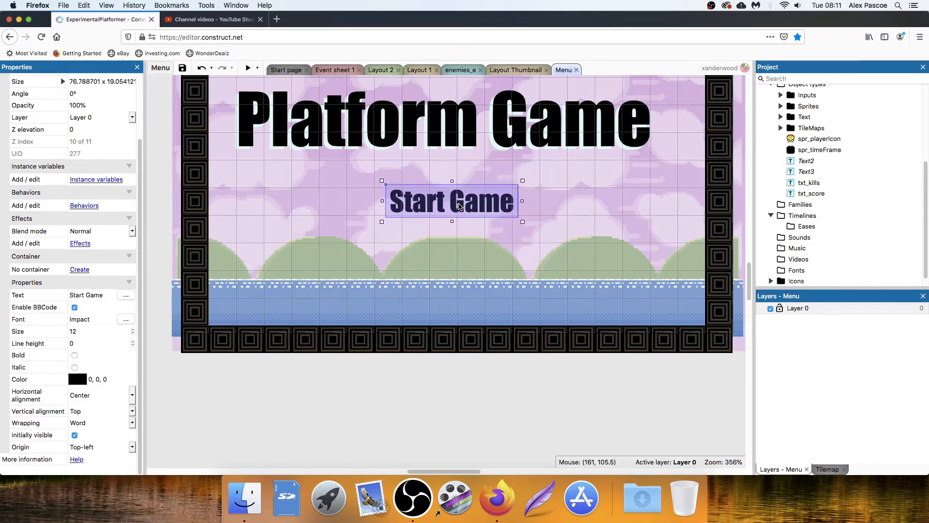
left_click(516, 358)
scroll(498, 249, "up", 1)
scroll(498, 253, "down", 1, "ctrl")
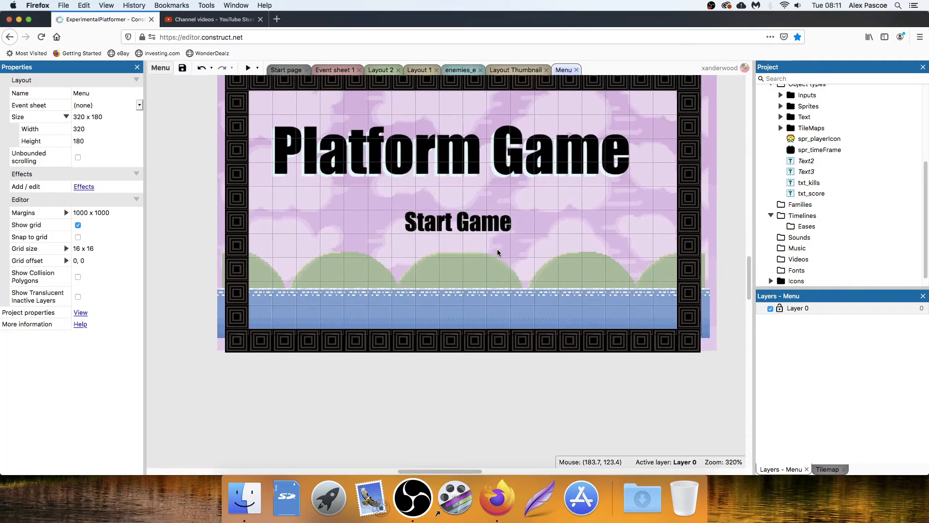
Rename the Start Game text object as txt_start
left_click(487, 227)
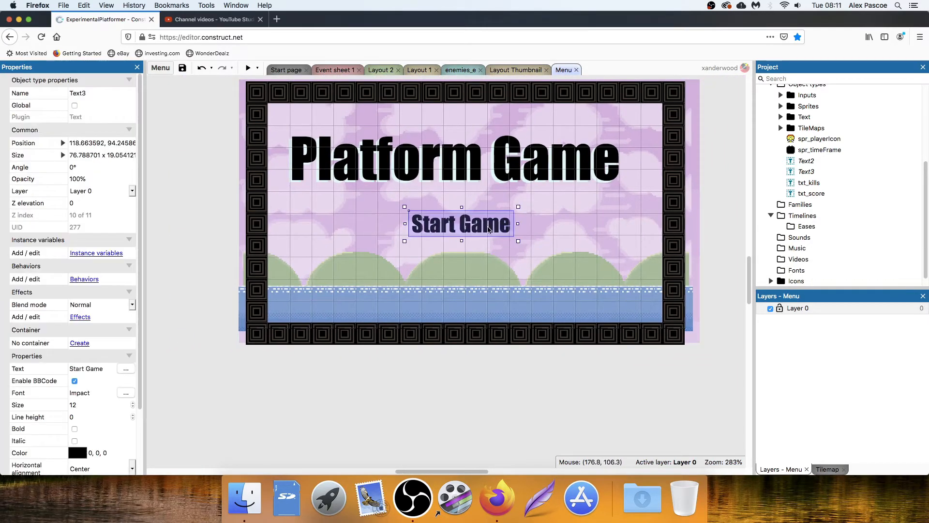
left_click(106, 93)
type("t")
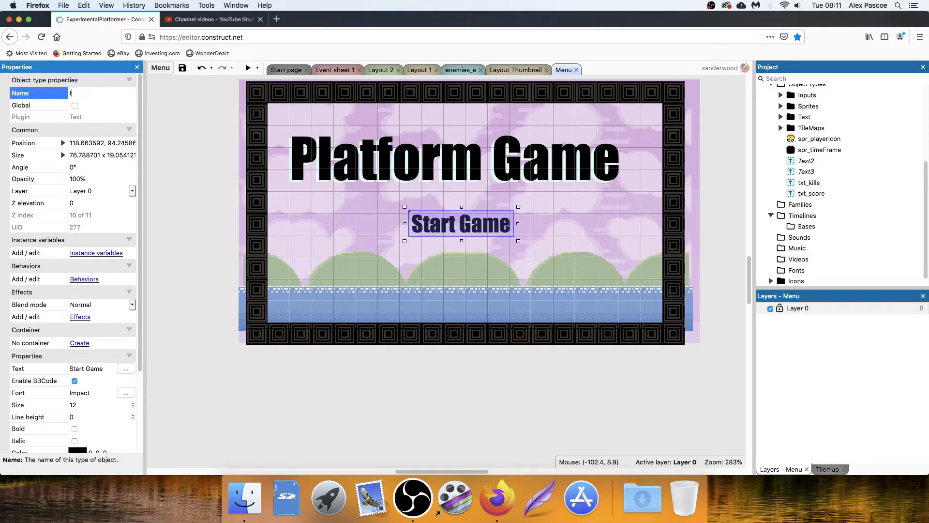
type("xt_start")
key("Return")
left_click(172, 177)
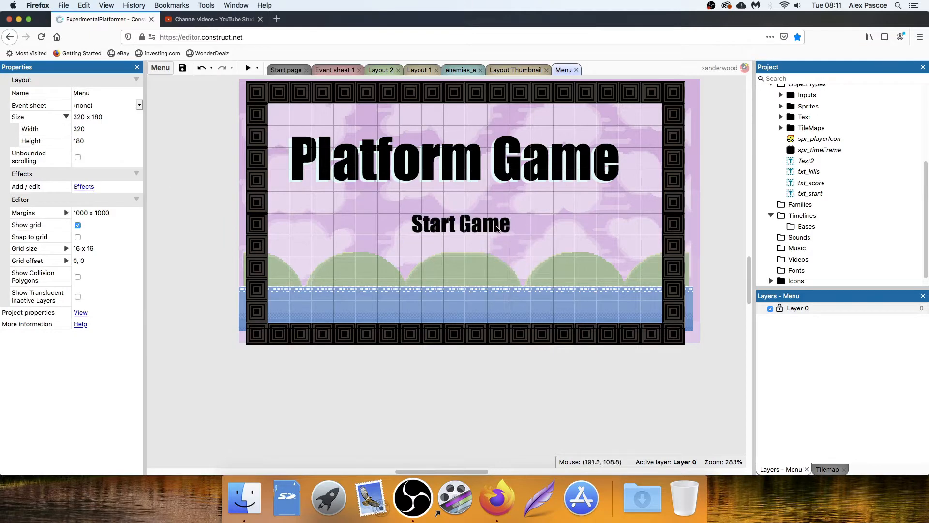
Rename the Platform Game title's text object as txt_generalMenu
left_click(449, 176)
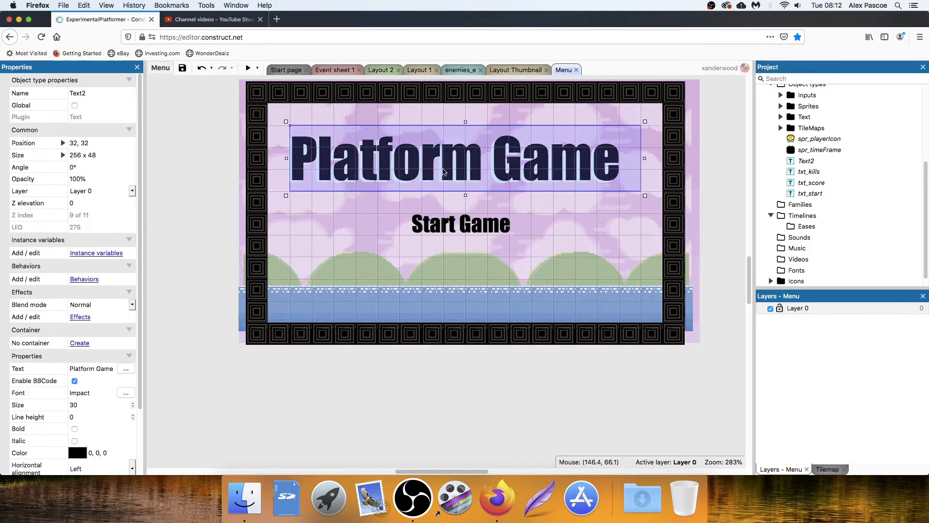
left_click(104, 89)
type("tx")
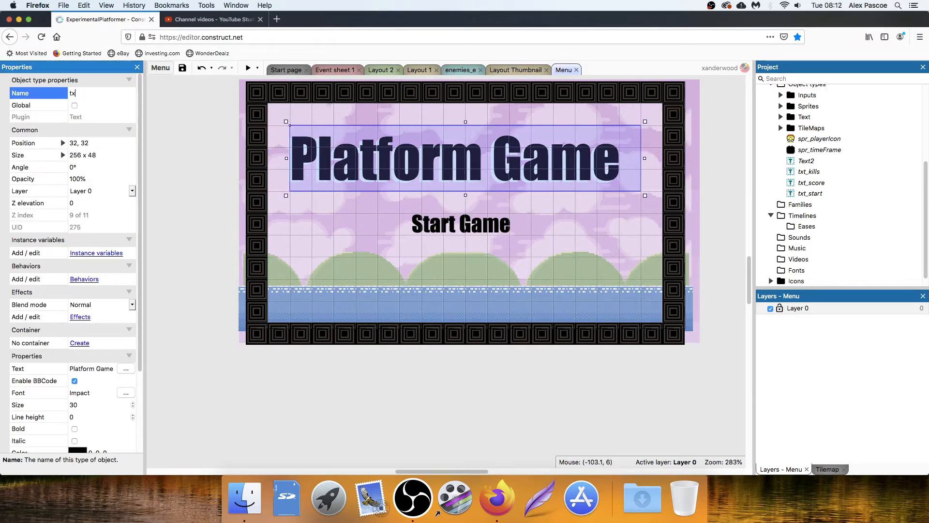
type("t_generalMenu")
key("Return")
left_click(164, 153)
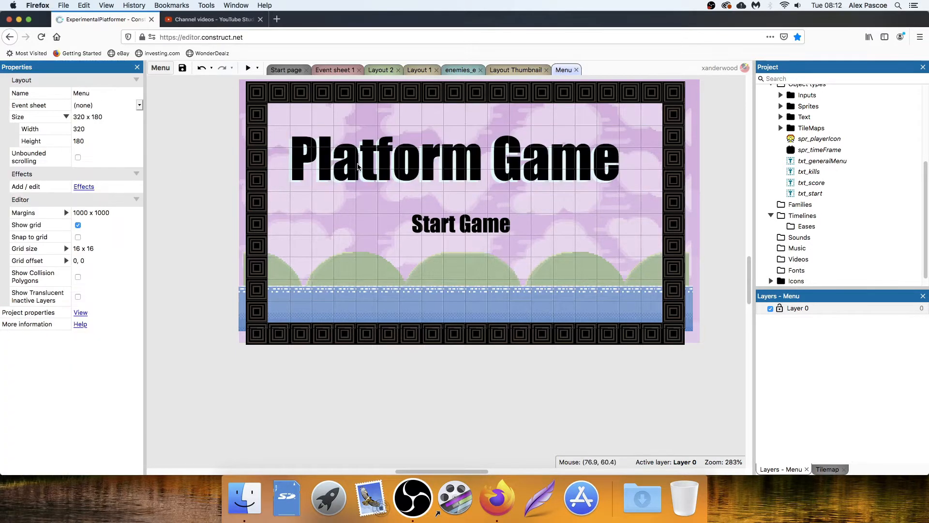
left_click(405, 176)
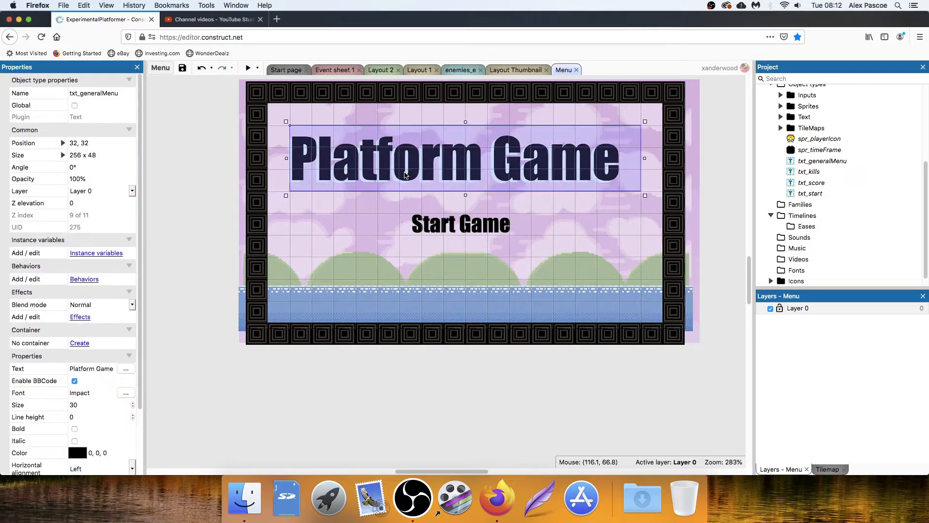
double_click(315, 183)
left_click(831, 186)
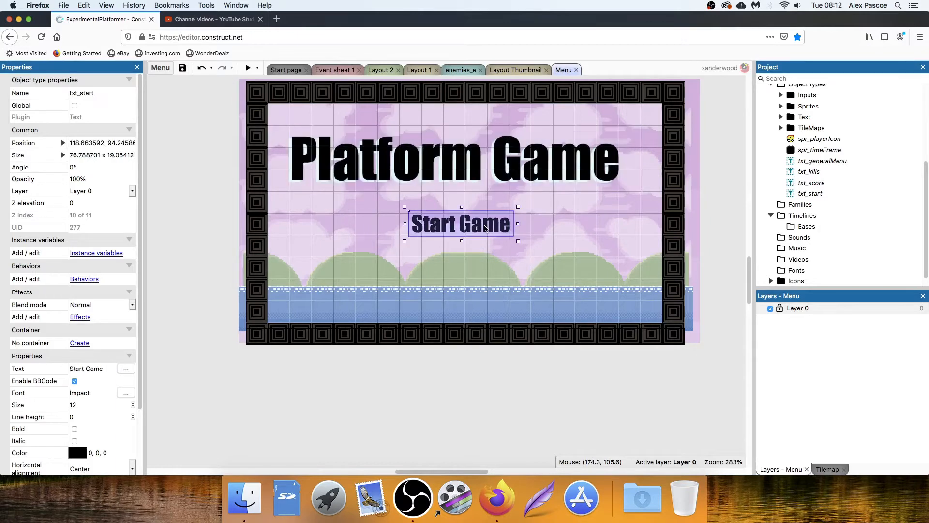
left_click(484, 225)
left_click(548, 375)
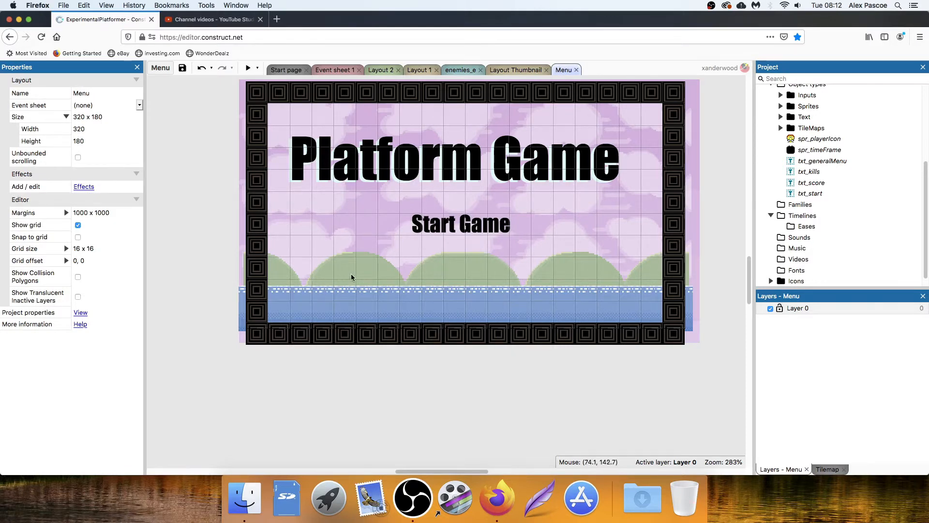
Add a new event sheet to the project and name it menu_e
scroll(364, 262, "up", 1)
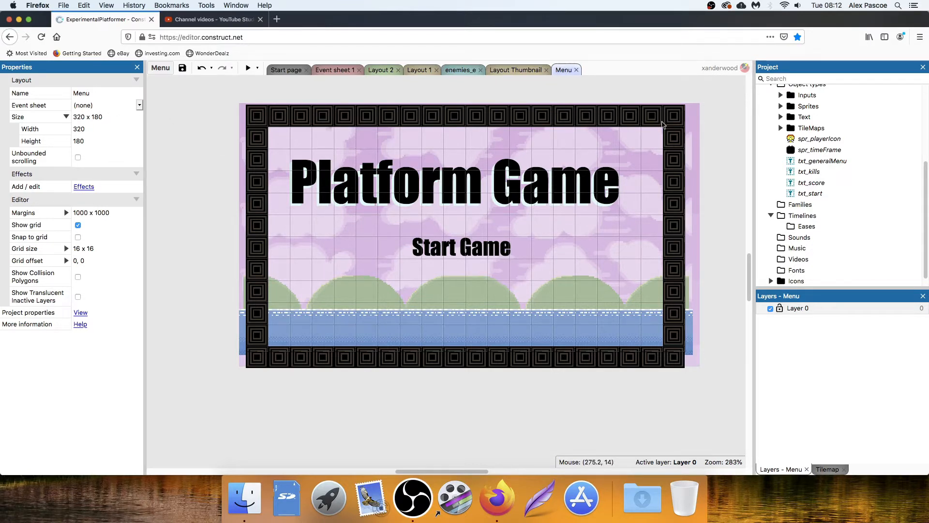
scroll(823, 143, "up", 5)
right_click(808, 157)
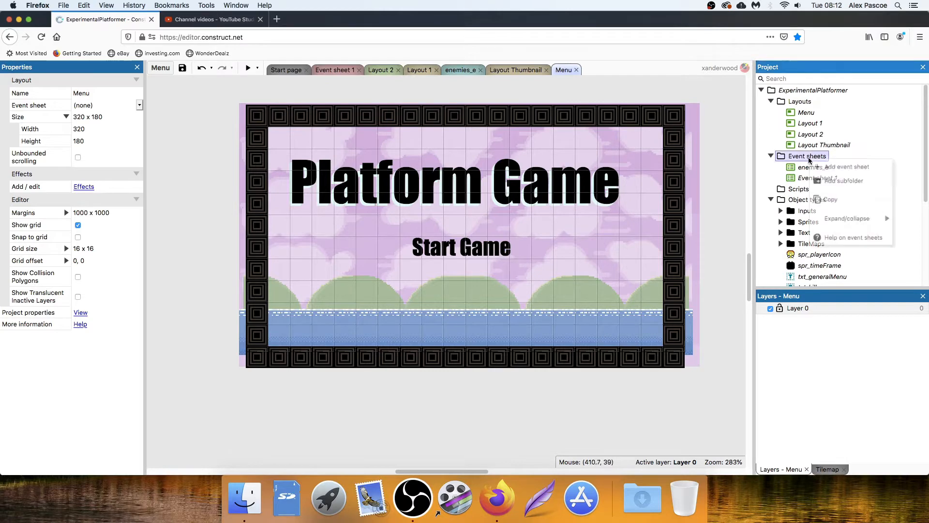
left_click(846, 166)
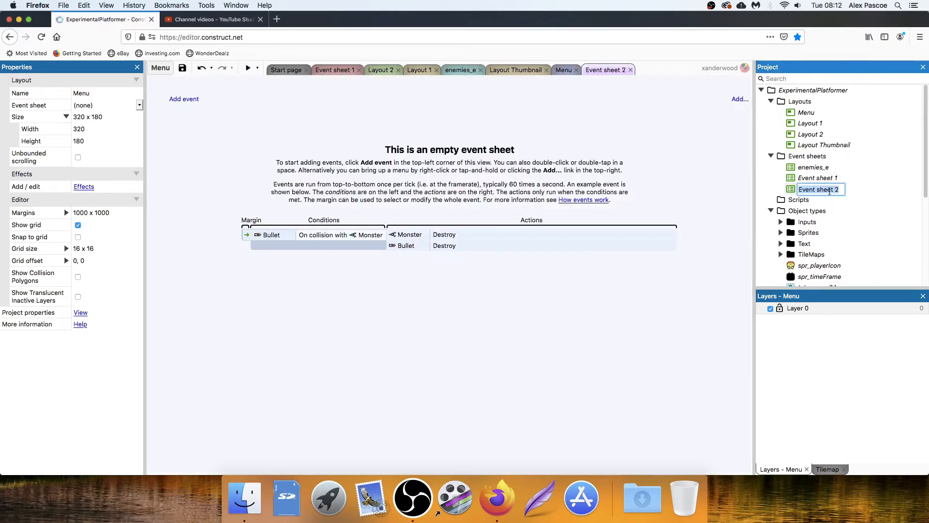
type("men")
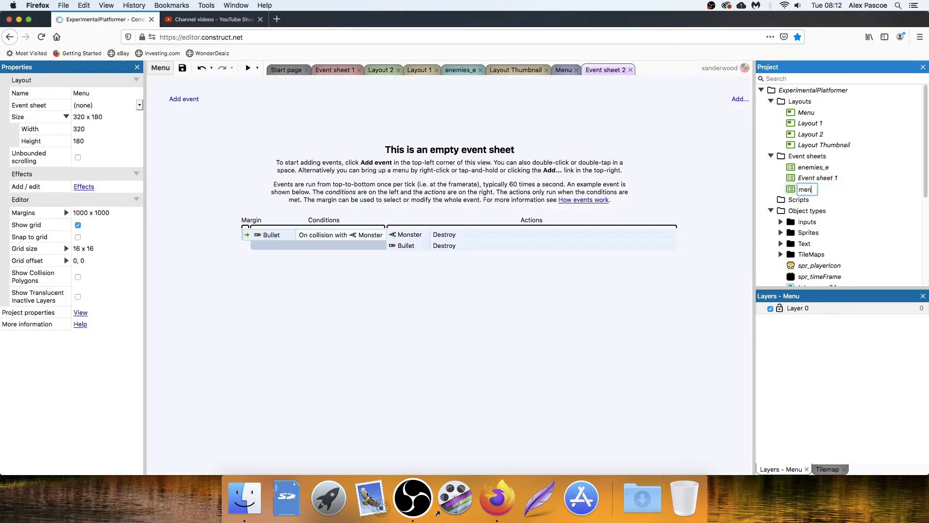
type("u_e")
key("Return")
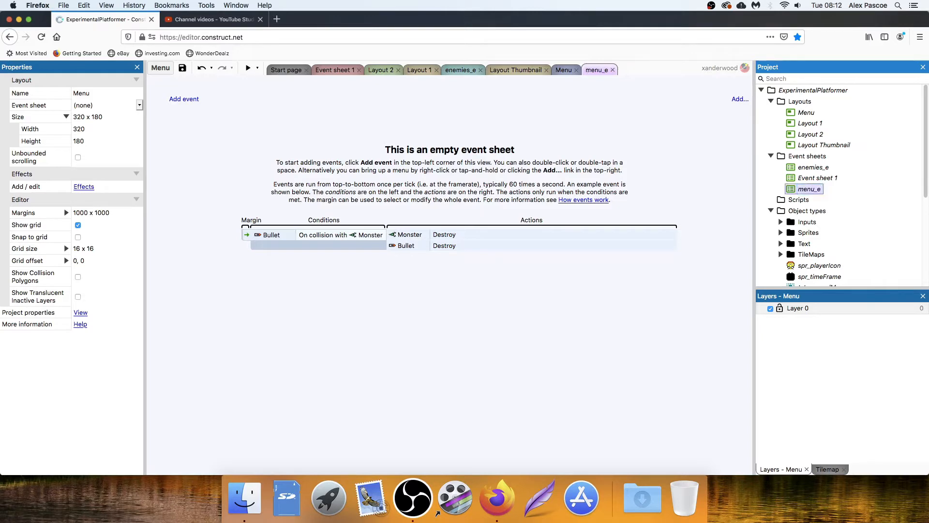
left_click(812, 168)
left_click(810, 189)
Assign menu_e as the event sheet of the Menu layout
left_click(564, 70)
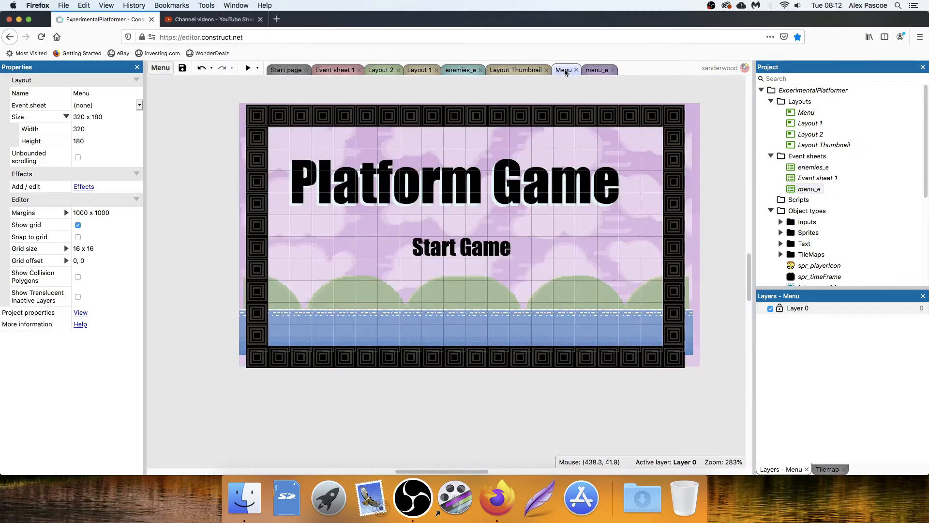
left_click(79, 105)
left_click(43, 106)
left_click(90, 104)
left_click(91, 105)
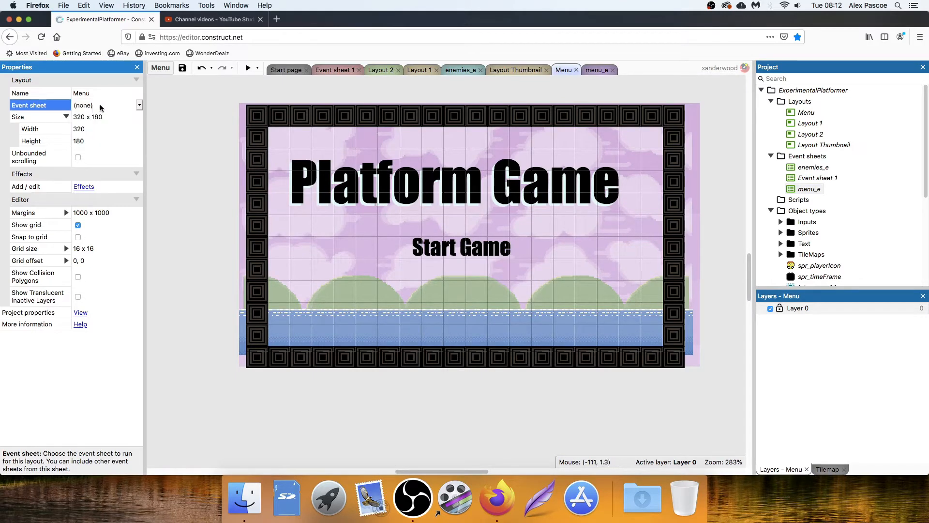
left_click(106, 105)
left_click(97, 131)
Add a Mouse "On object clicked" event to menu_e, using the Left button, Clicked type and txt_start as the object
left_click(596, 70)
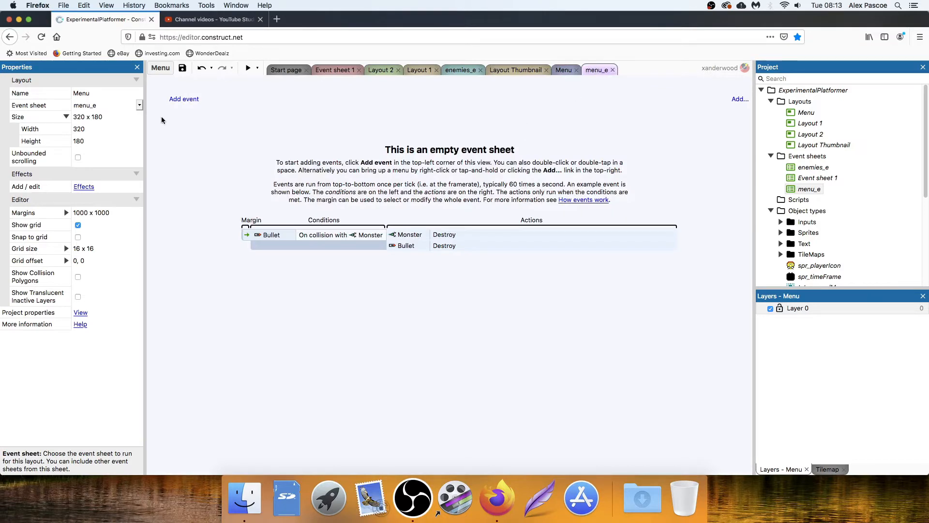
left_click(185, 100)
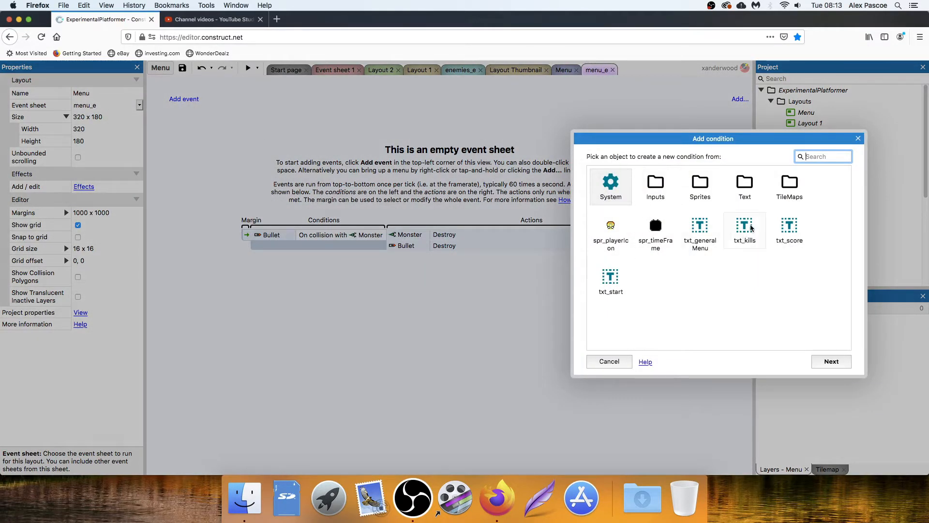
left_click(656, 194)
double_click(656, 193)
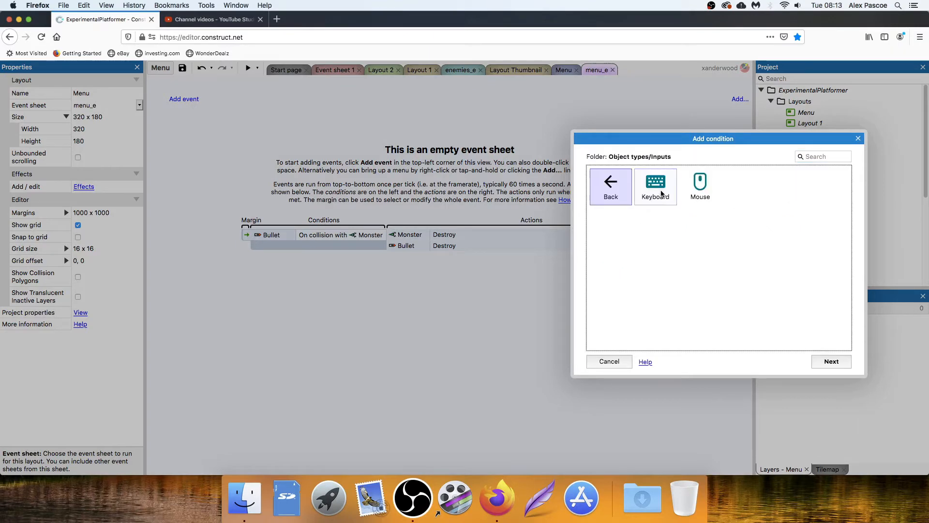
double_click(701, 185)
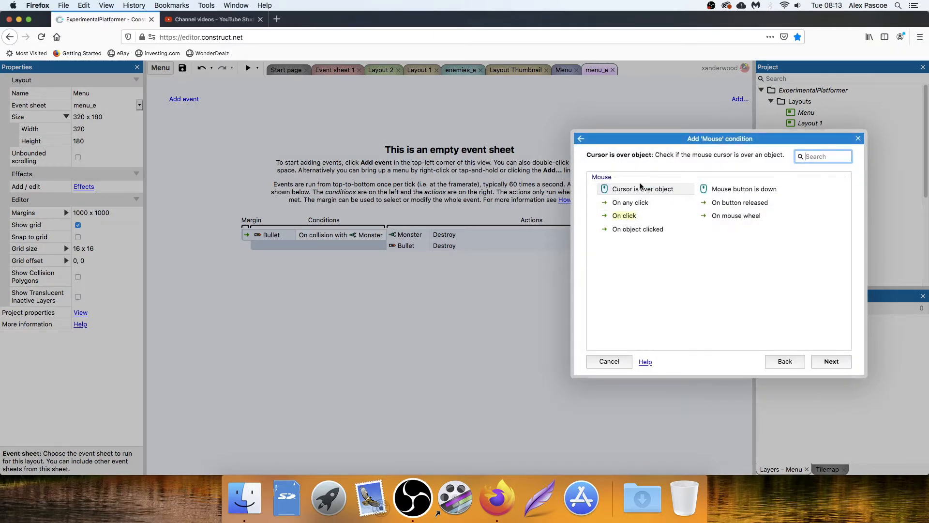
double_click(646, 229)
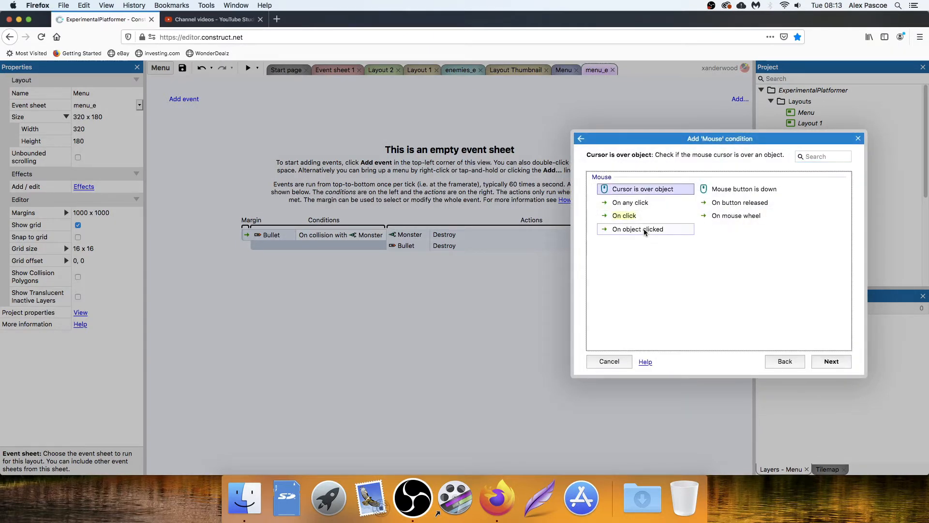
left_click(467, 281)
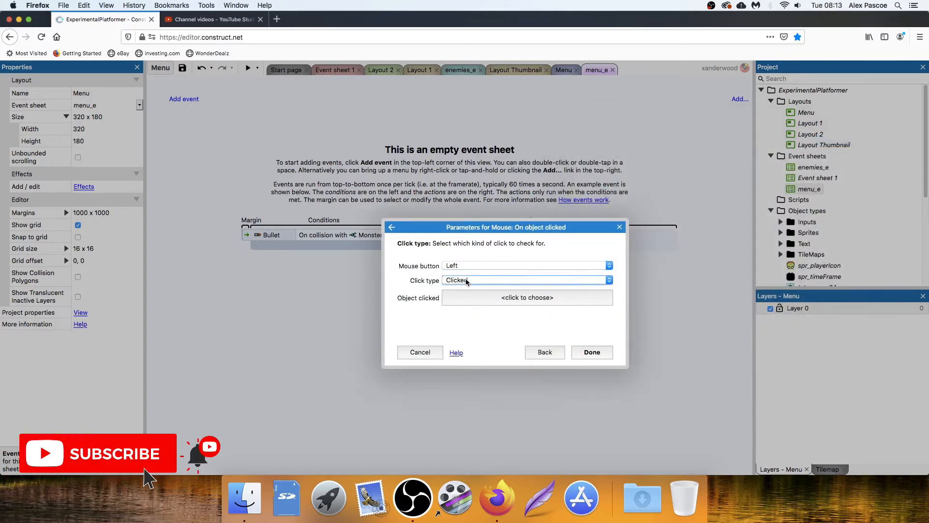
left_click(462, 281)
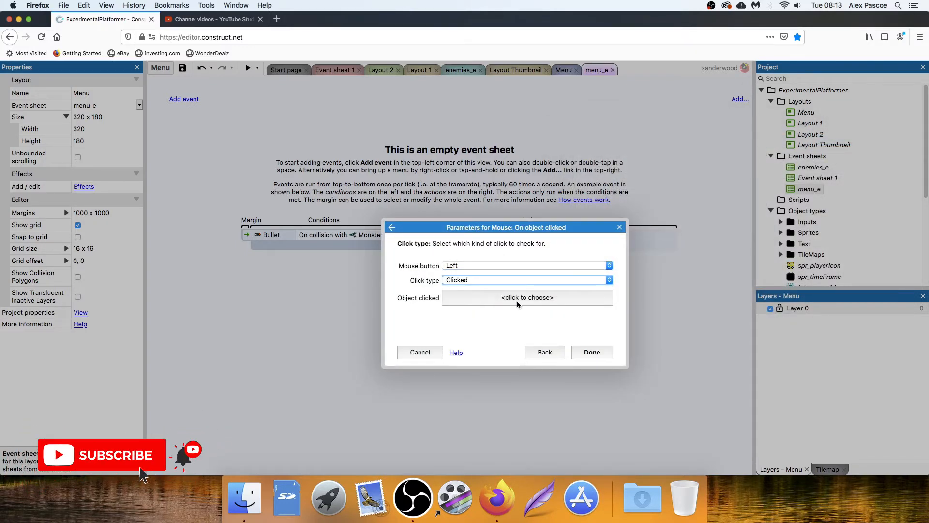
left_click(476, 298)
scroll(482, 265, "down", 5)
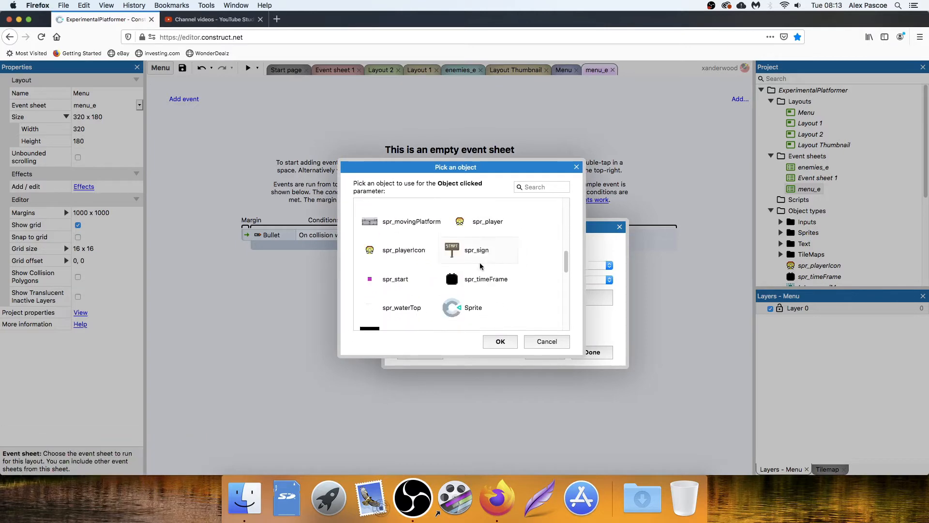
scroll(483, 265, "down", 6)
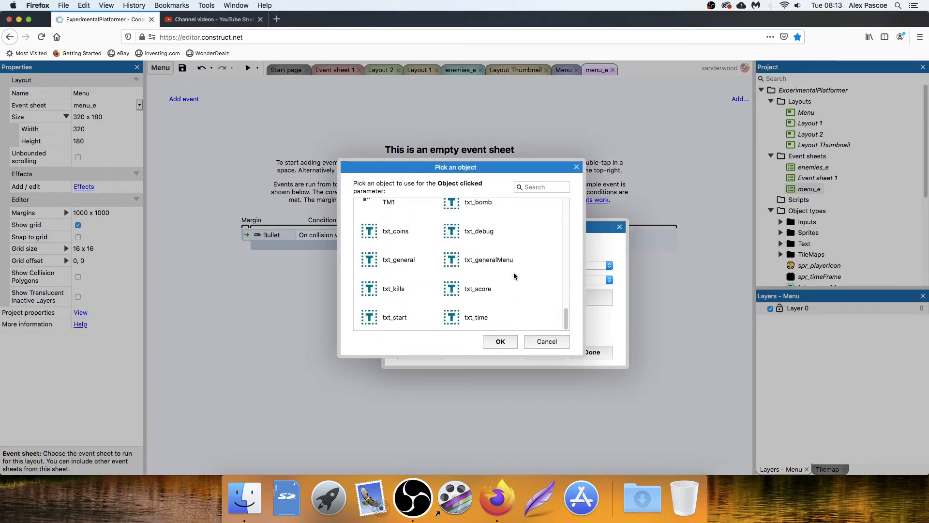
left_click(394, 317)
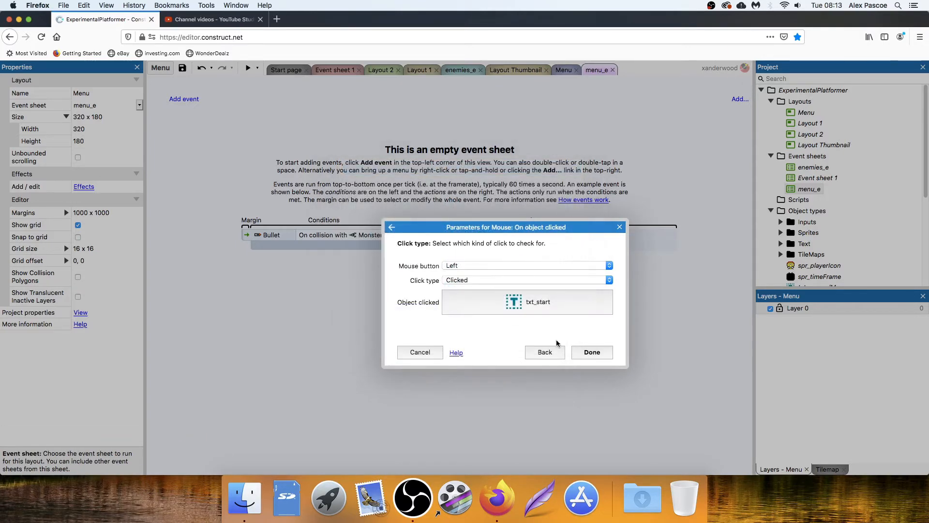
left_click(588, 352)
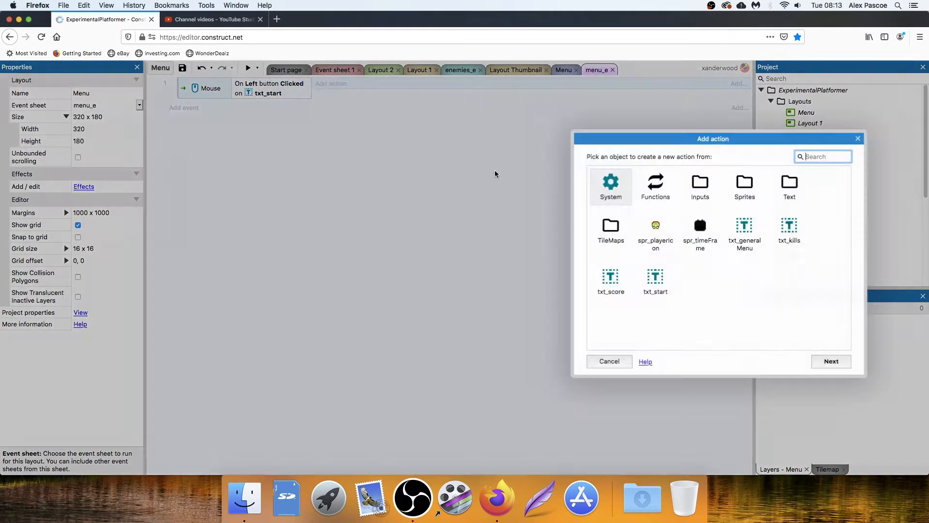
double_click(611, 186)
scroll(638, 235, "down", 10)
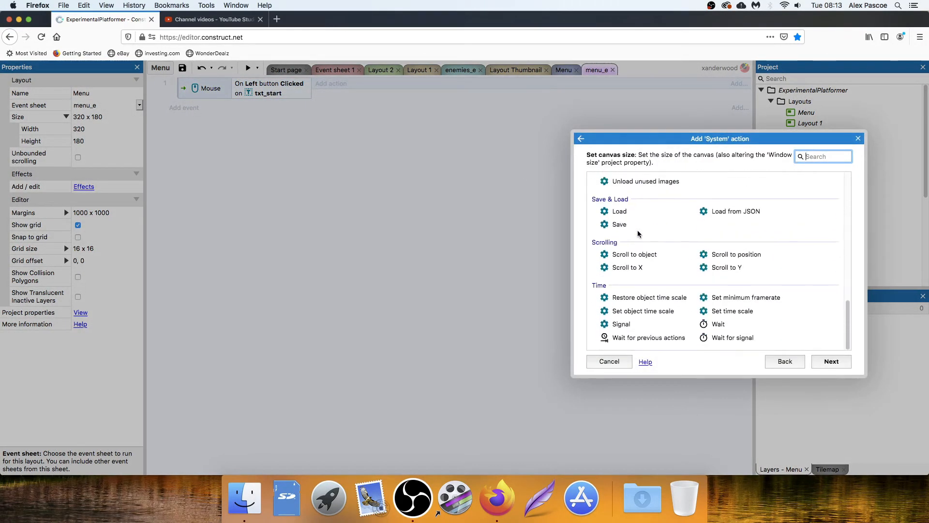
left_click(858, 138)
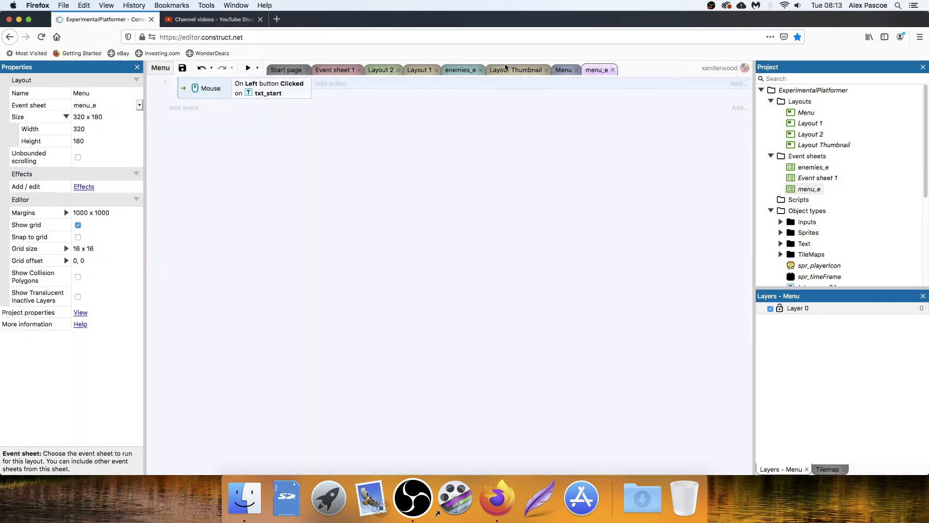
Look through the Layout Thumbnail and Layout 1 layouts, and examine the Functions group in Event sheet 1 with Player Death collapsed
left_click(522, 71)
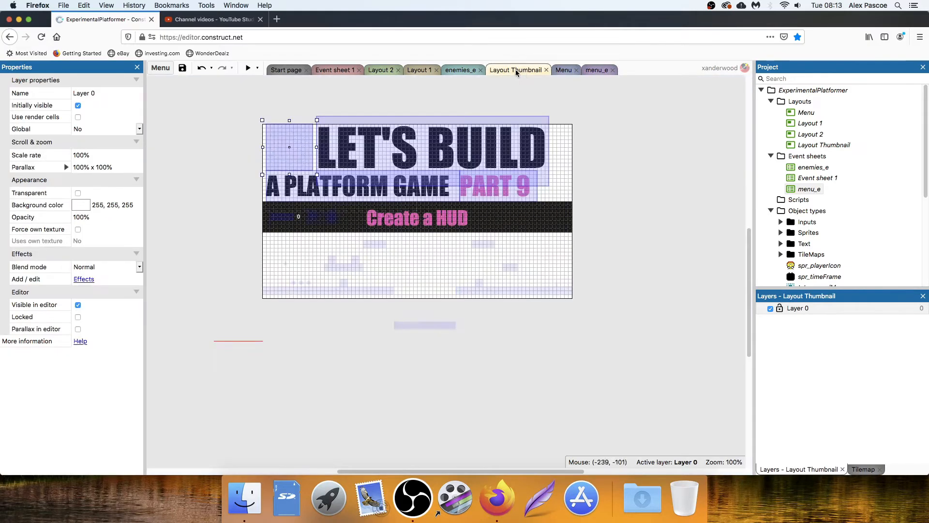
left_click(424, 71)
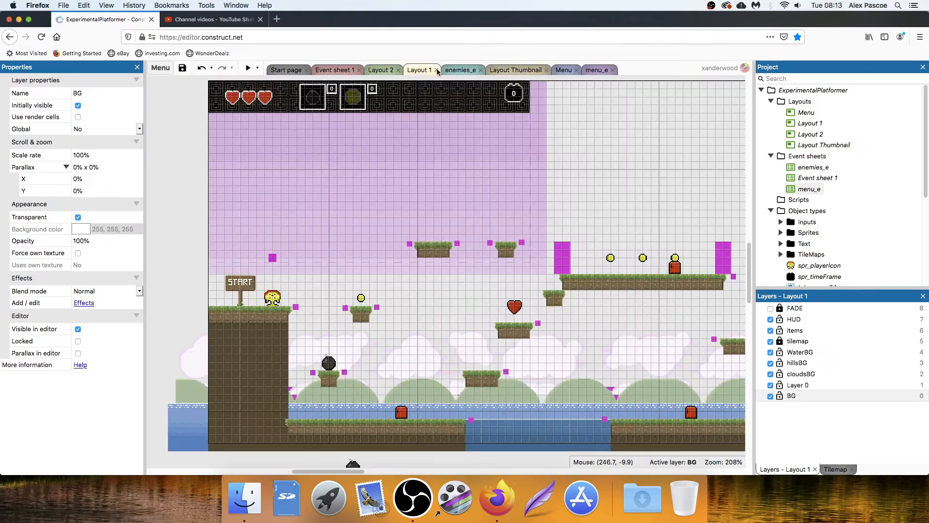
left_click(331, 70)
scroll(360, 125, "down", 3)
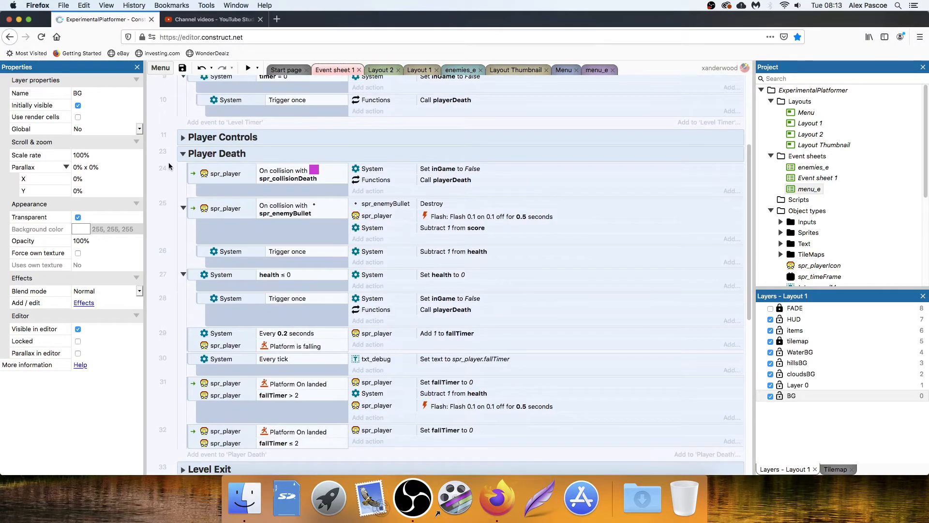
left_click(184, 154)
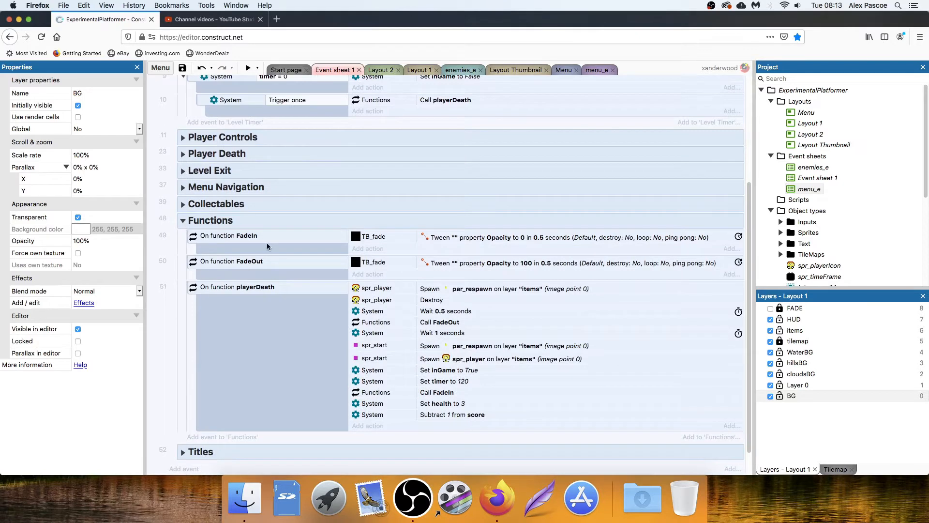
scroll(269, 238, "down", 1)
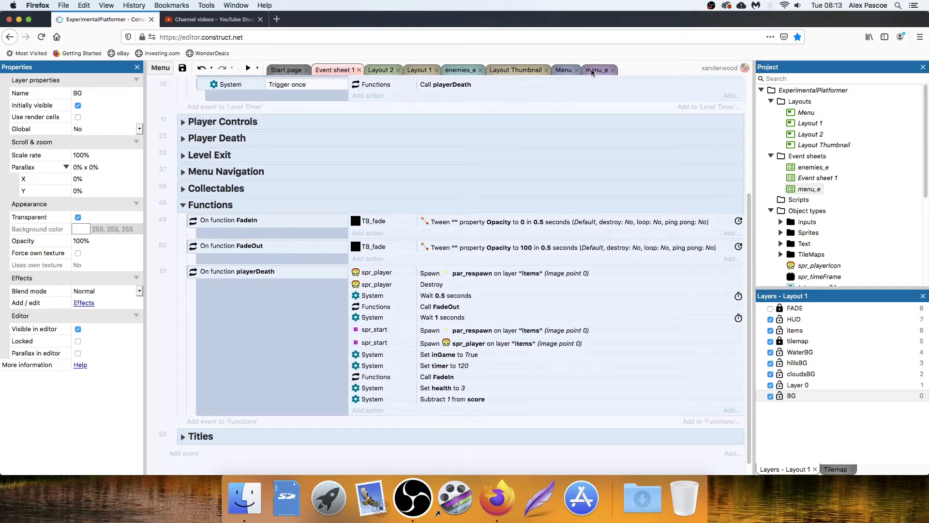
Review the Menu layout and its event sheet, and check Event sheet 1's global variables, including the settings of health
left_click(564, 70)
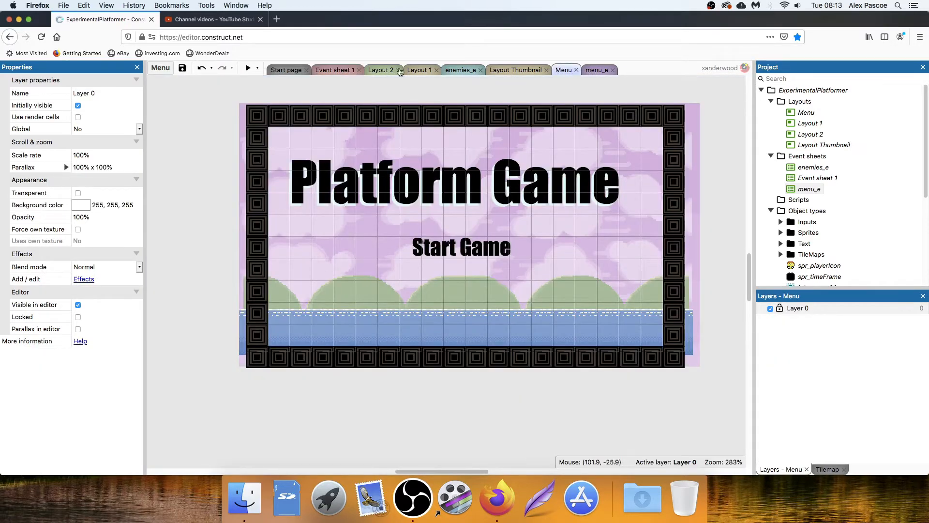
left_click(595, 70)
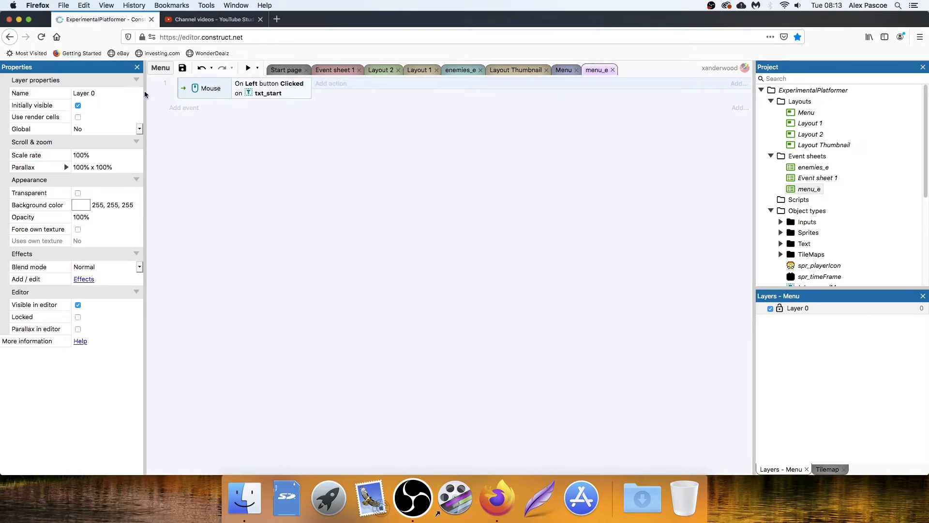
left_click(565, 71)
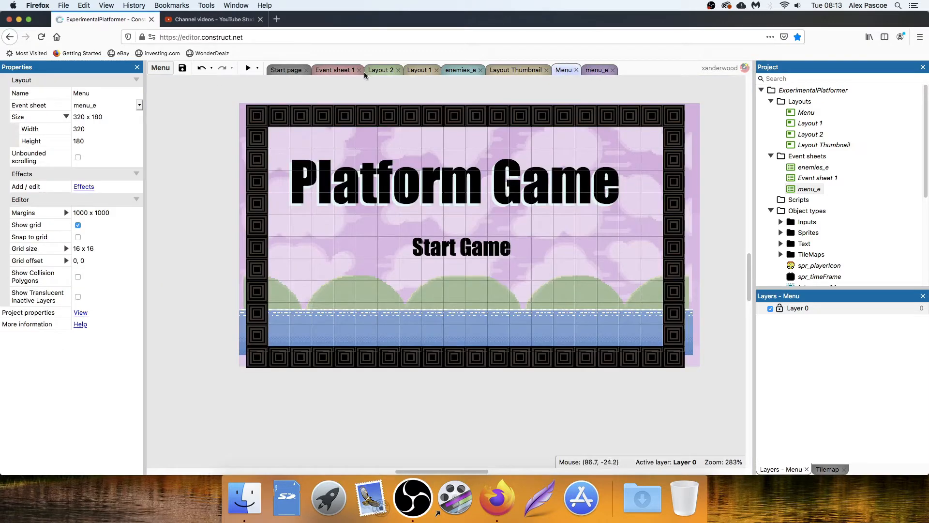
left_click(334, 70)
scroll(417, 141, "up", 5)
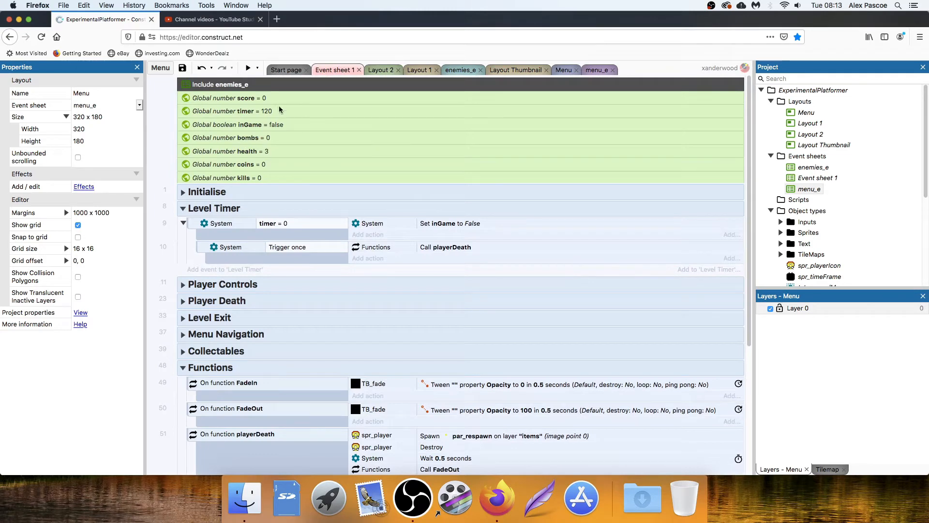
double_click(251, 151)
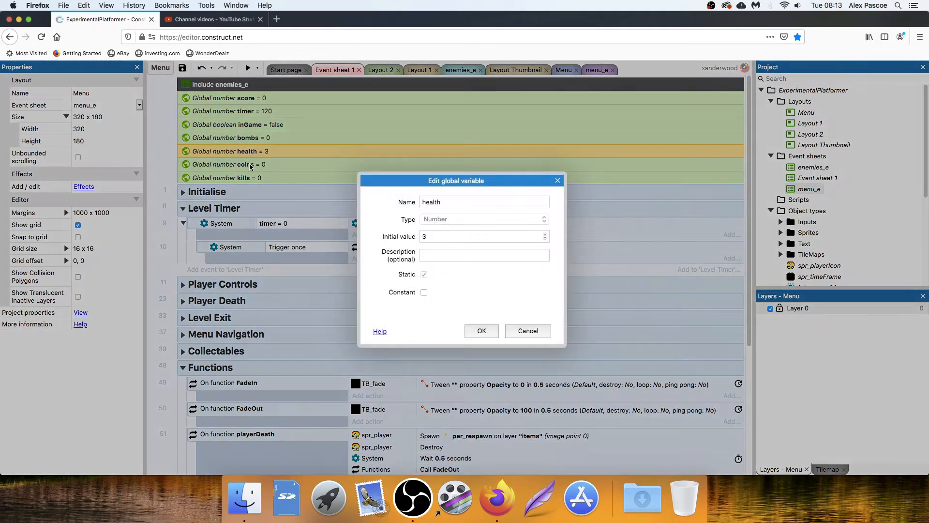
left_click(557, 181)
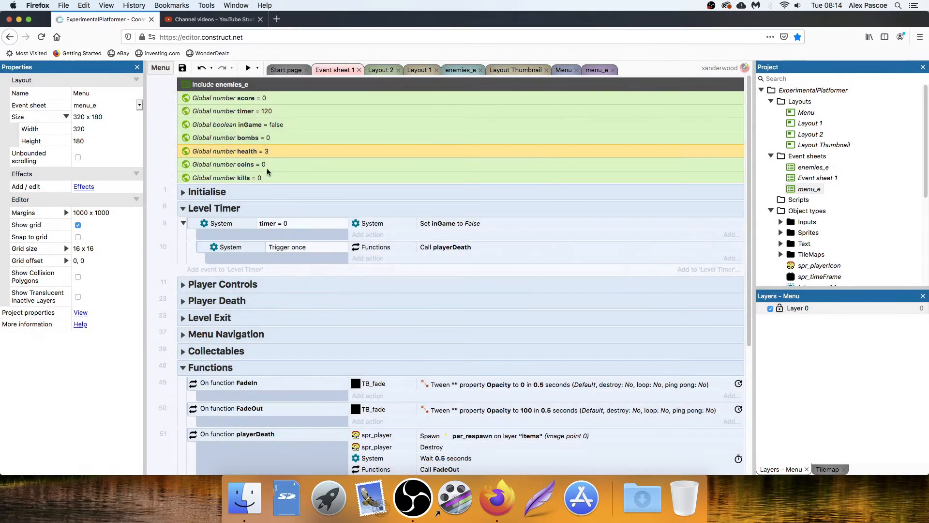
Close the menu_e event sheet and delete it from the project
left_click(597, 71)
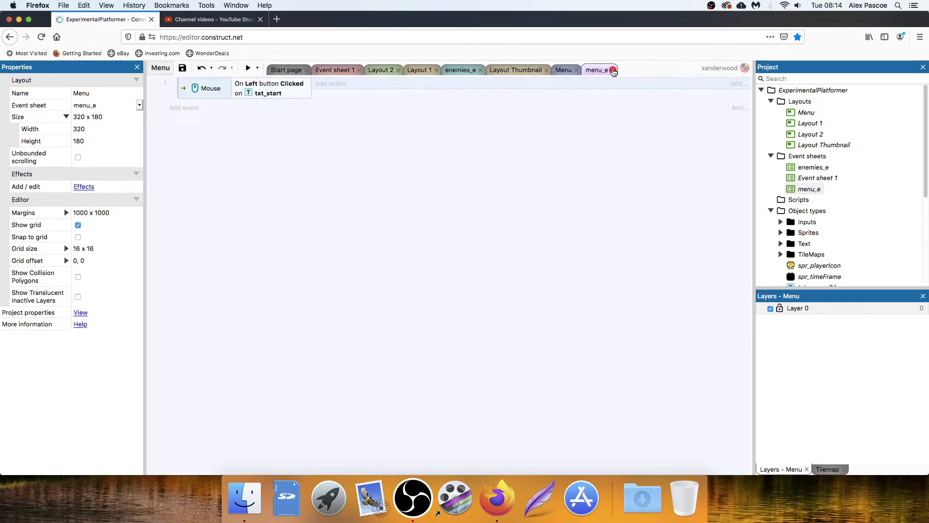
left_click(613, 70)
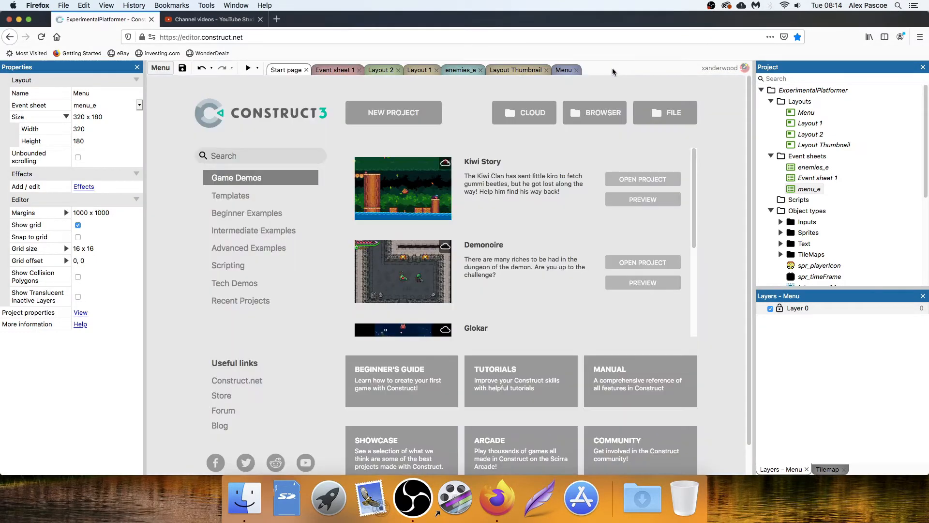
right_click(809, 189)
left_click(834, 227)
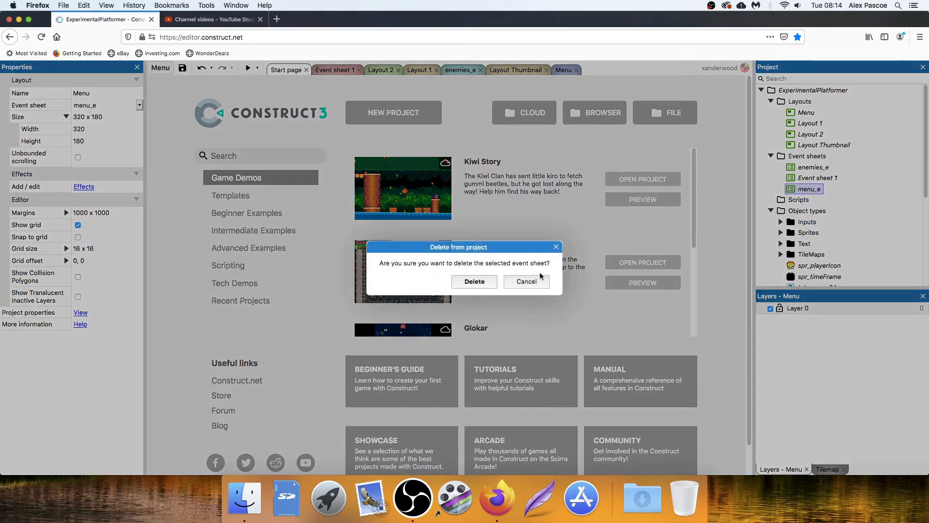
left_click(474, 281)
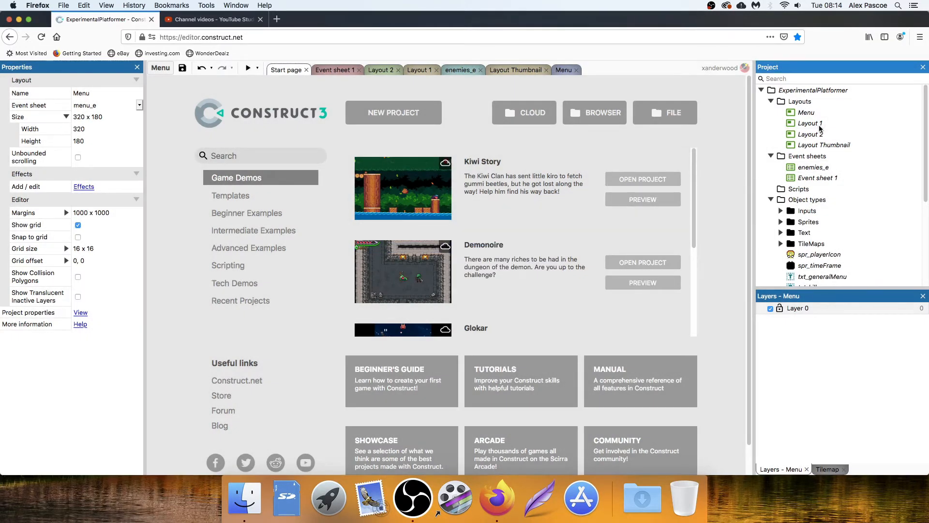
Assign Event sheet 1 as the event sheet of the Menu layout
left_click(569, 70)
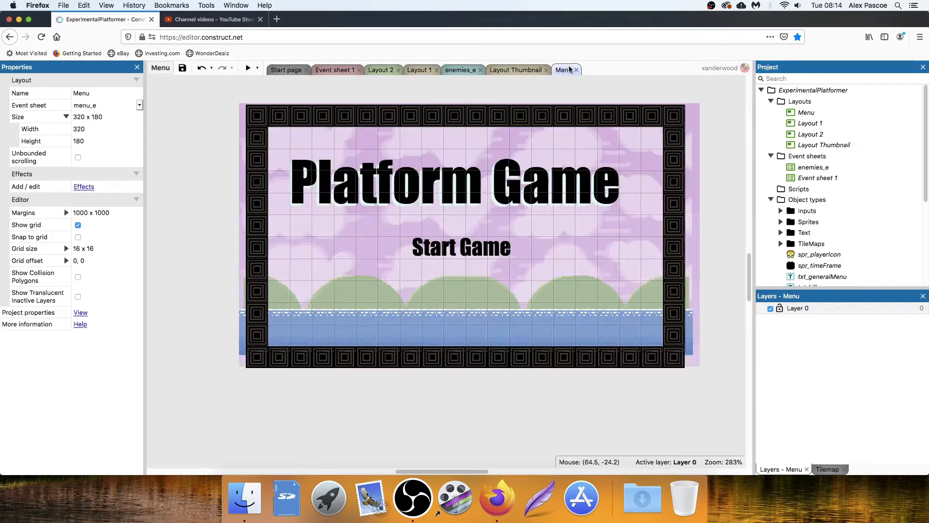
left_click(99, 105)
left_click(97, 96)
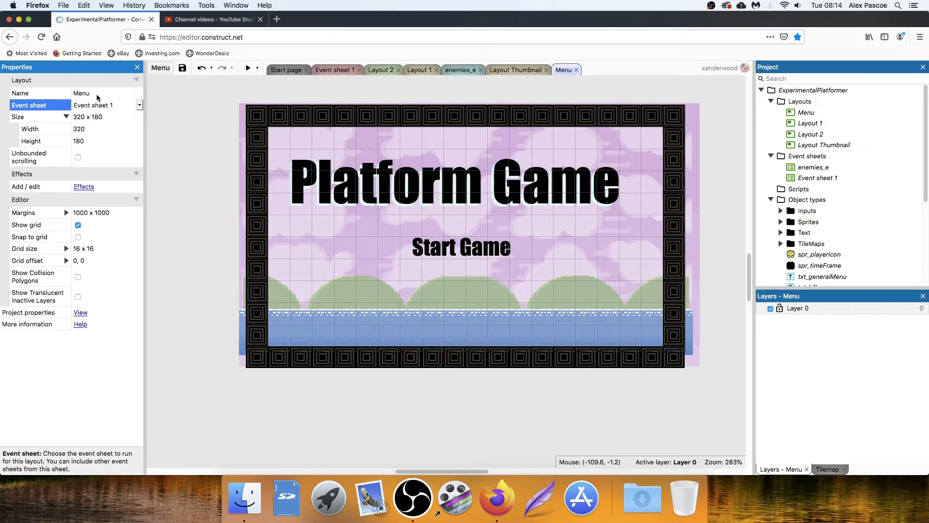
Collapse the Level Timer and Functions groups in Event sheet 1 and expand the Menu Navigation group
left_click(334, 71)
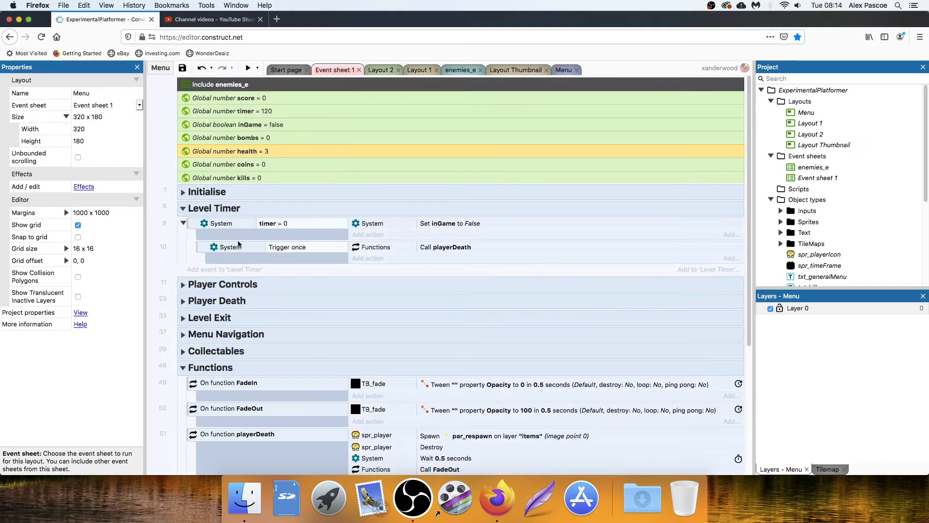
left_click(184, 209)
left_click(184, 310)
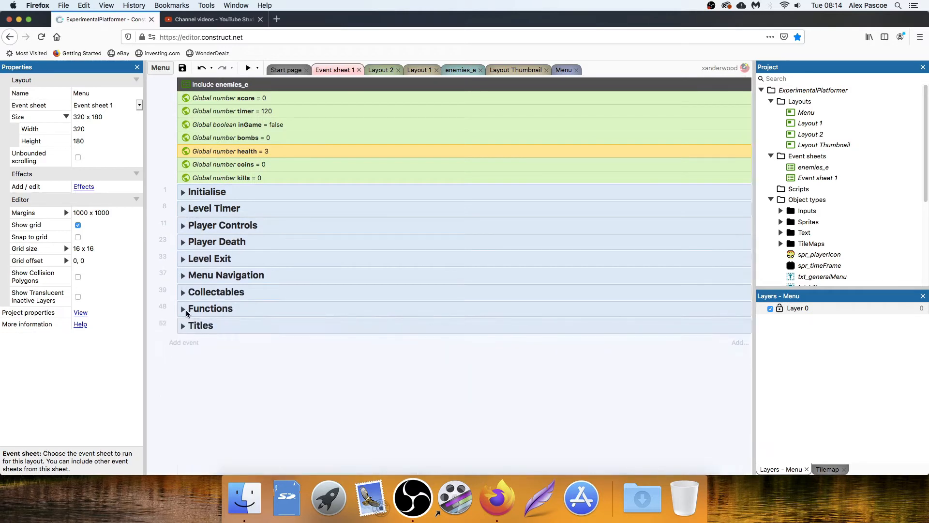
left_click(183, 276)
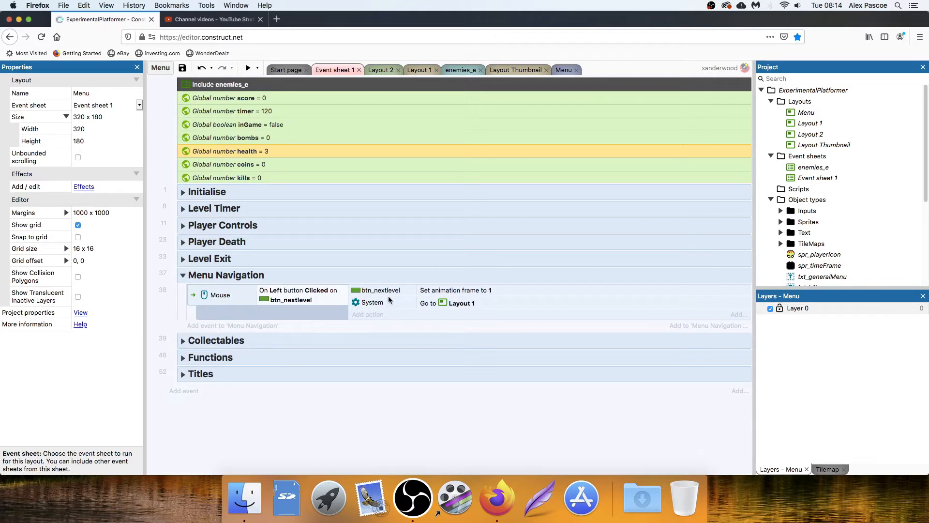
Duplicate the btn_nextlevel mouse click event, with its actions, inside the Menu Navigation group
double_click(196, 293)
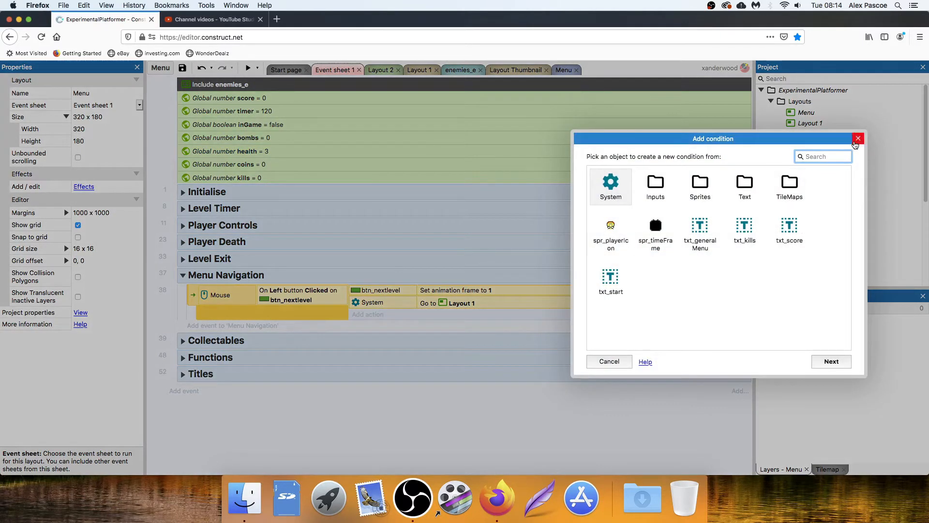
key("Escape")
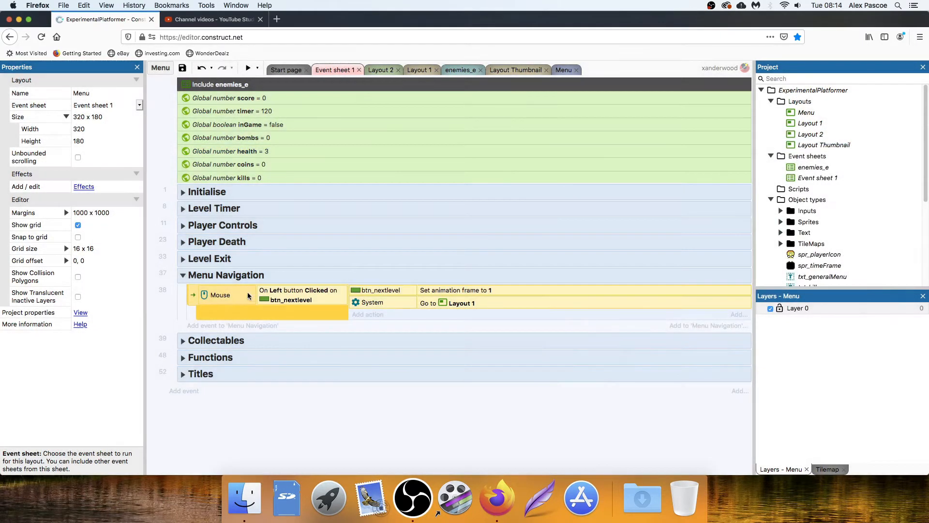
double_click(189, 294)
left_click(857, 139)
key("super+c")
key("super+v")
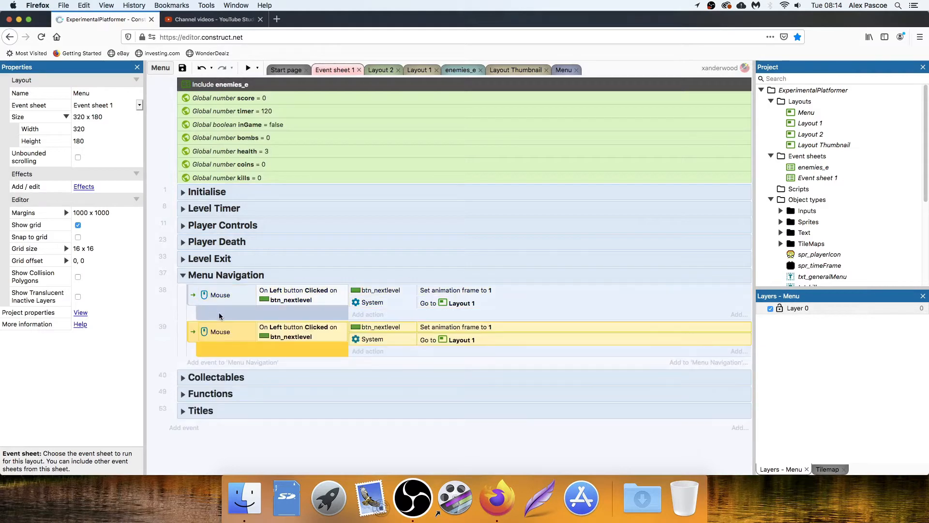
Change the clicked object in the duplicated mouse event to txt_start
double_click(275, 327)
key("Escape")
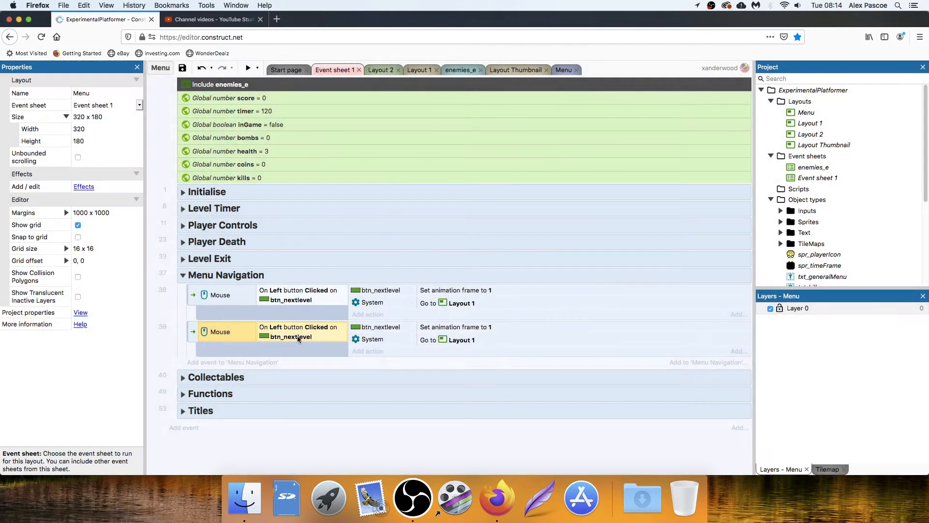
double_click(294, 334)
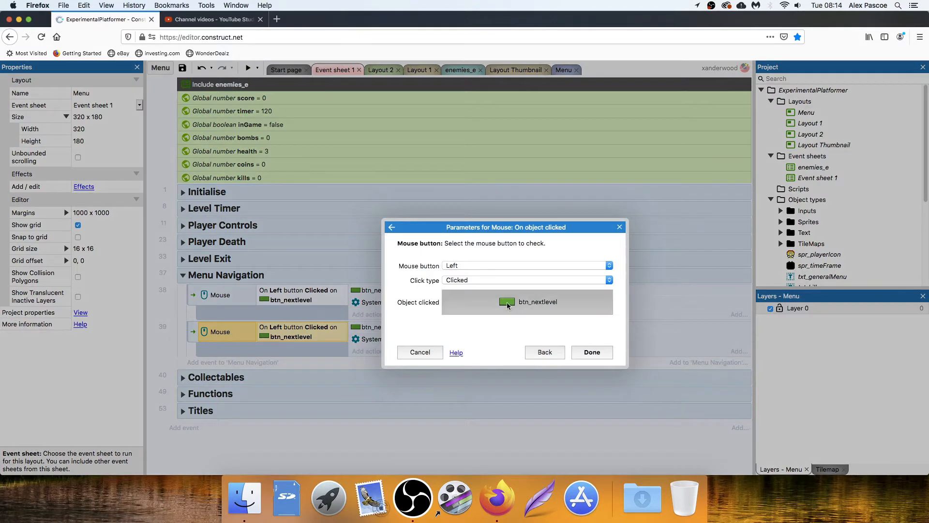
left_click(487, 303)
scroll(438, 283, "down", 10)
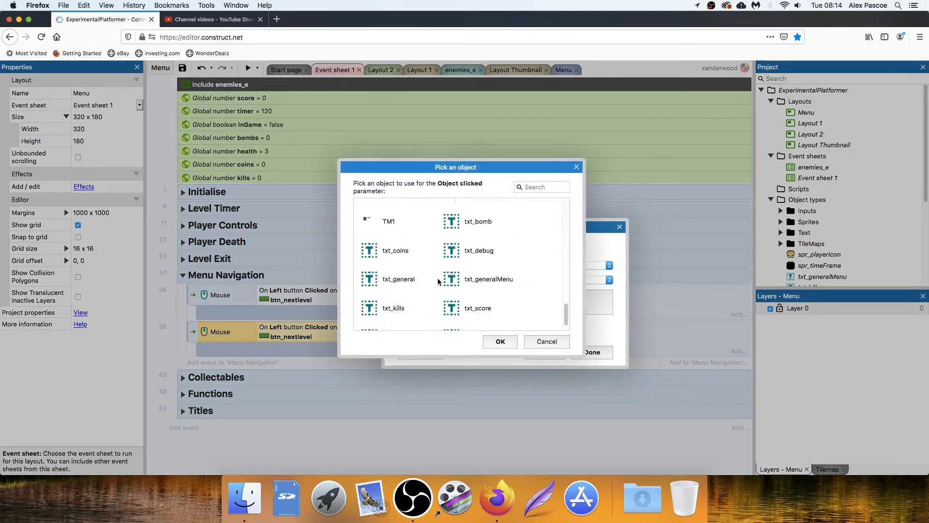
double_click(393, 318)
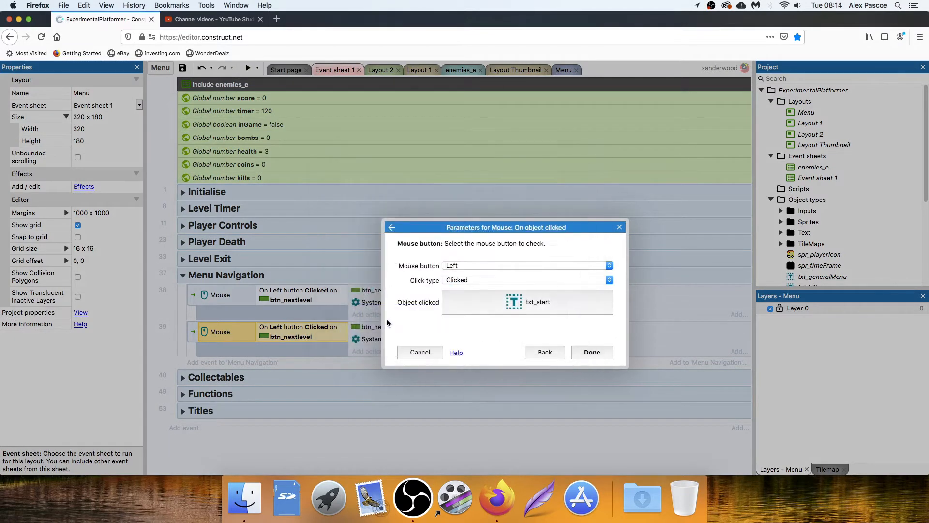
left_click(592, 352)
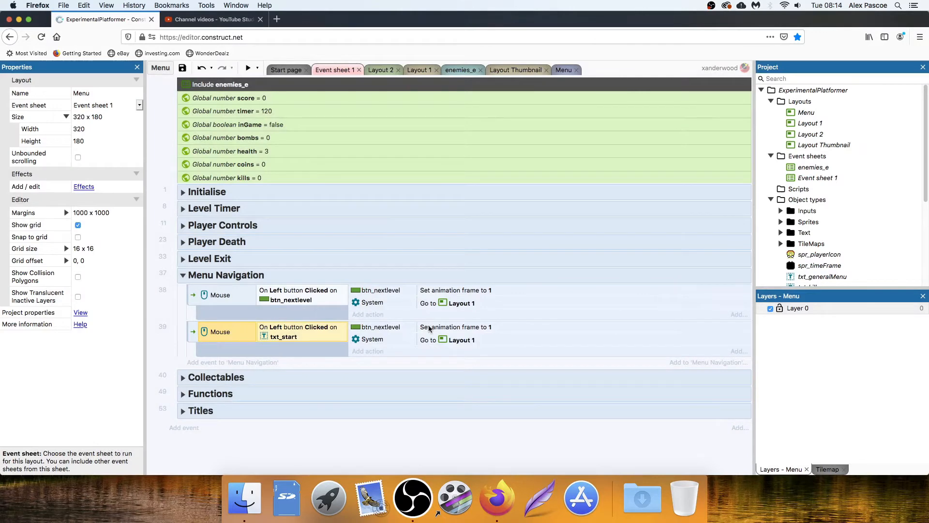
Delete the btn_nextlevel "Set animation frame" action from the txt_start click event
double_click(429, 328)
left_click(617, 228)
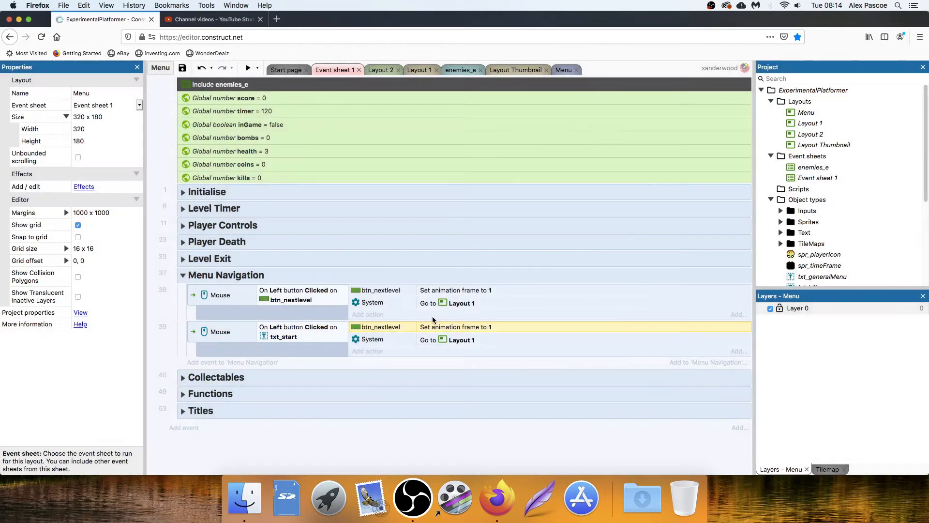
key("Delete")
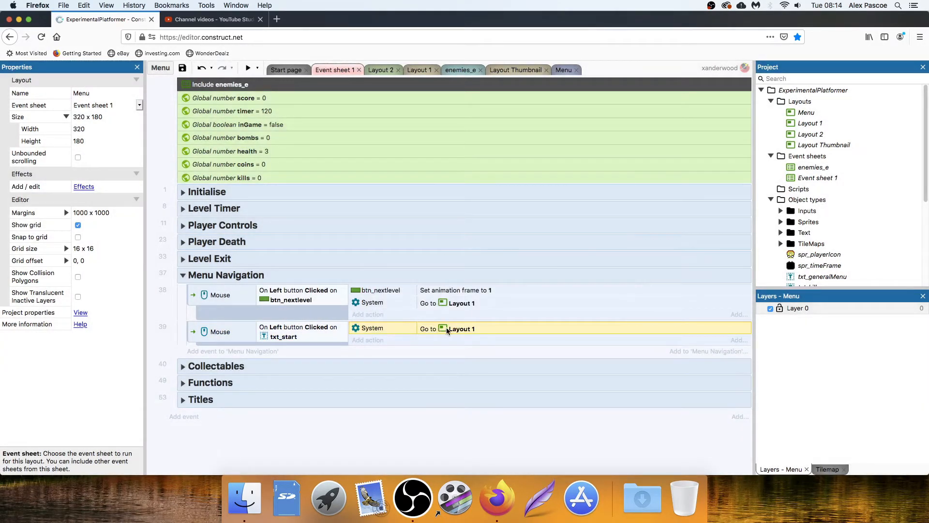
Add a FadeIn function call to the txt_start event and place it before the "Go to Layout 1" action
left_click(367, 341)
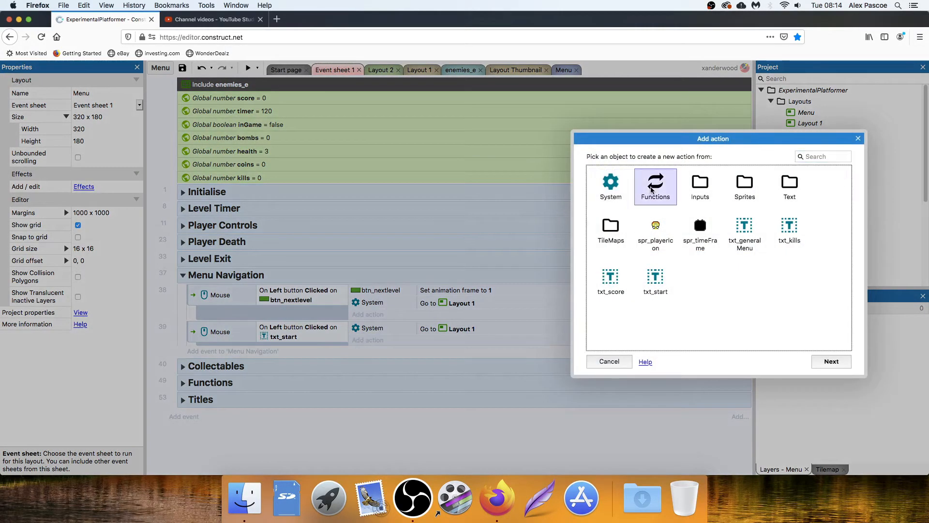
double_click(646, 194)
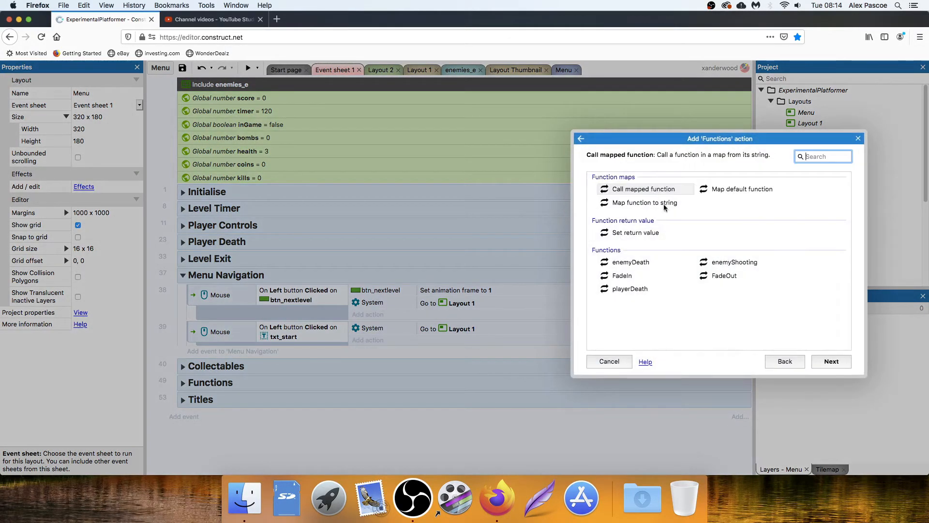
double_click(626, 275)
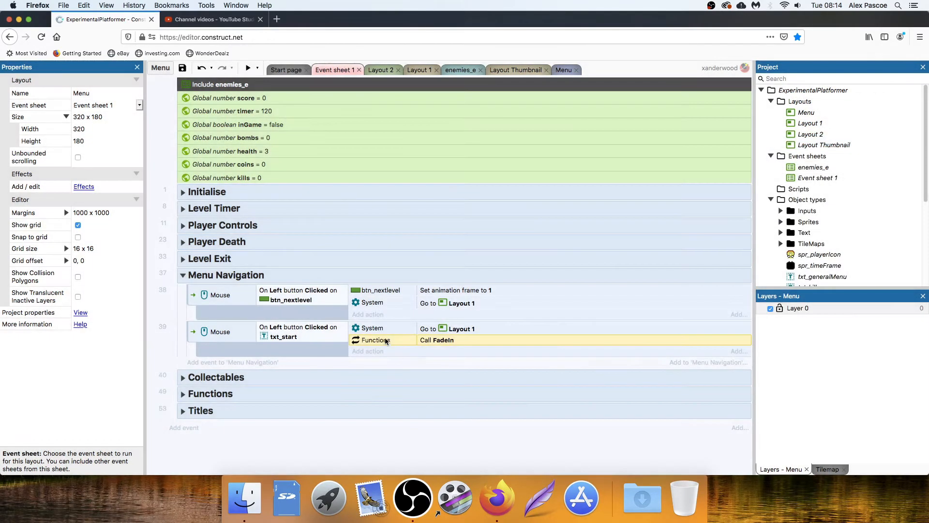
left_click_drag(386, 341, 392, 328)
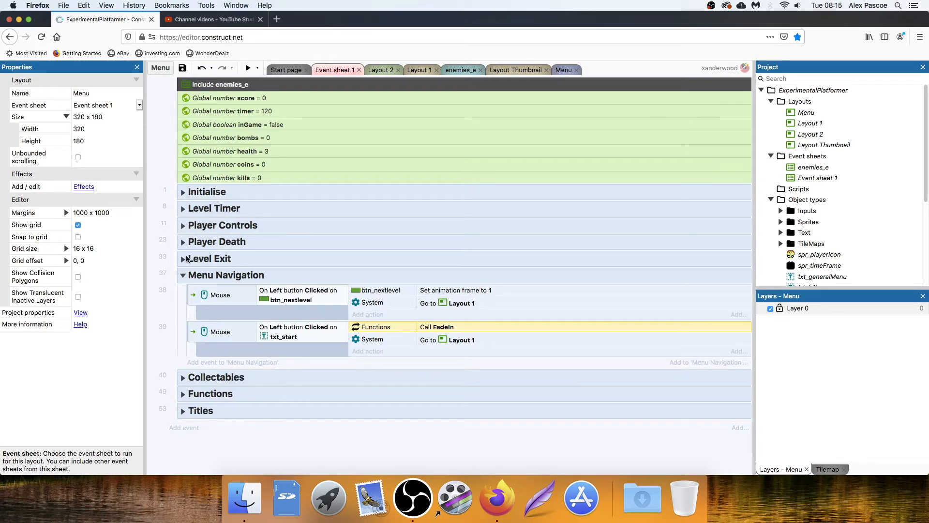
Check the fade definitions in the Functions group and change the txt_start event's function call to FadeOut
left_click(183, 395)
scroll(454, 290, "down", 5)
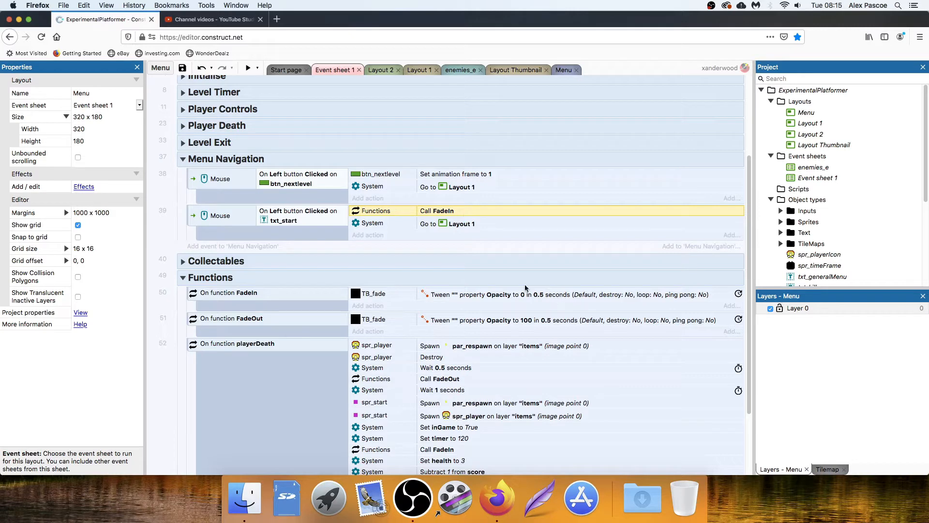
double_click(461, 214)
double_click(720, 275)
Add a System Wait action of 0.5 seconds to the txt_start event, between the FadeOut call and "Go to Layout 1"
left_click(368, 234)
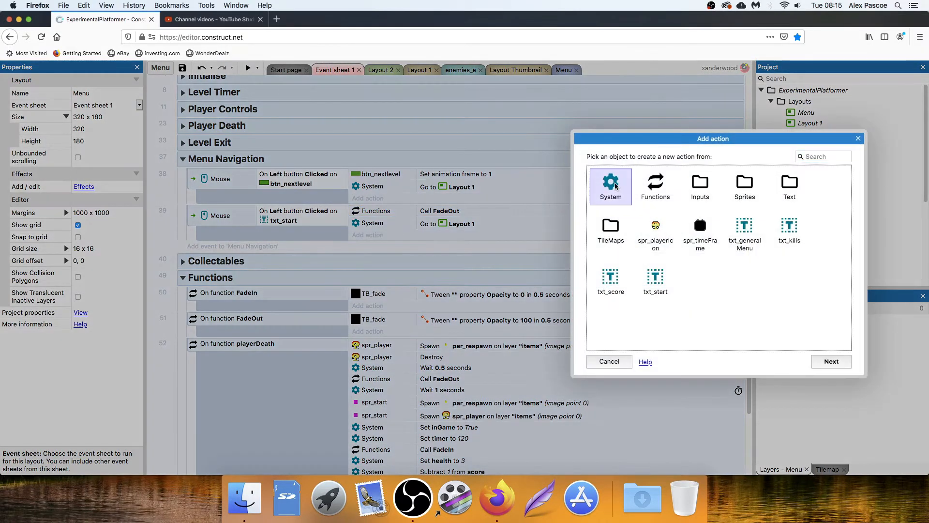
double_click(612, 190)
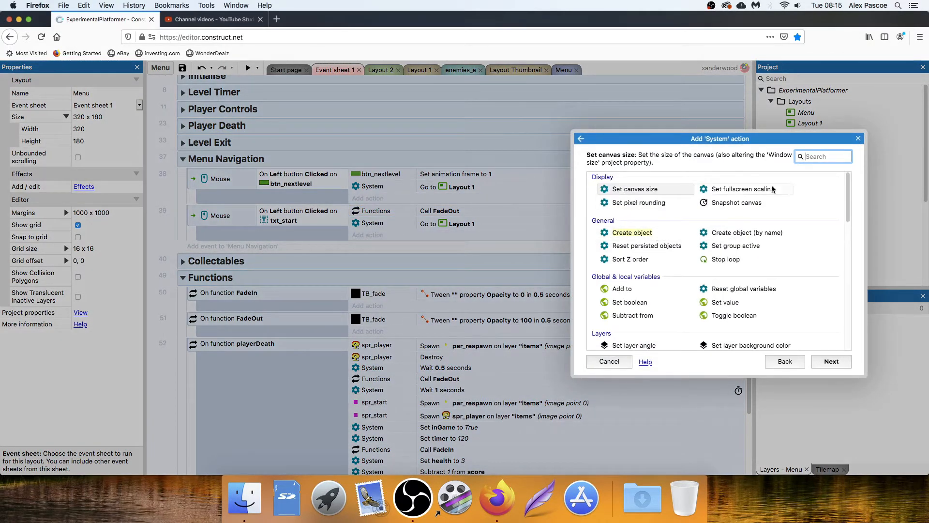
scroll(781, 199, "down", 10)
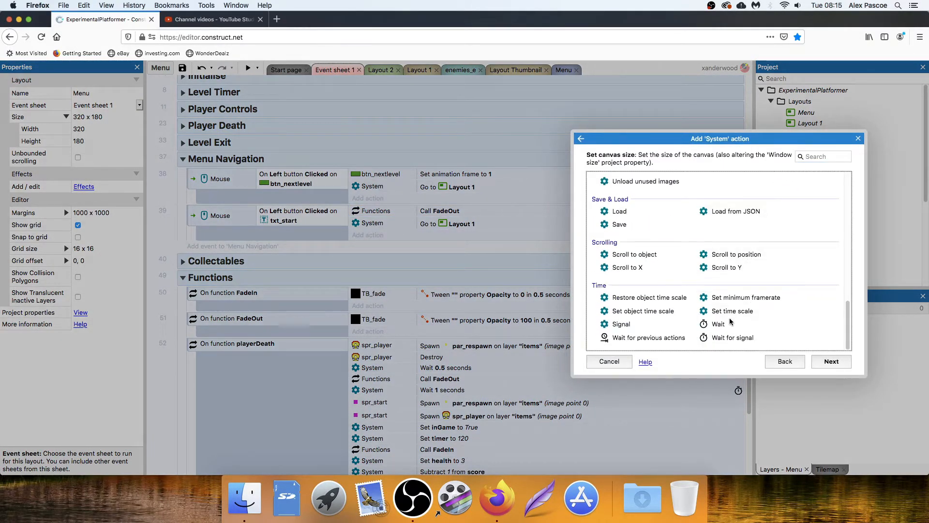
double_click(718, 324)
type("0.5")
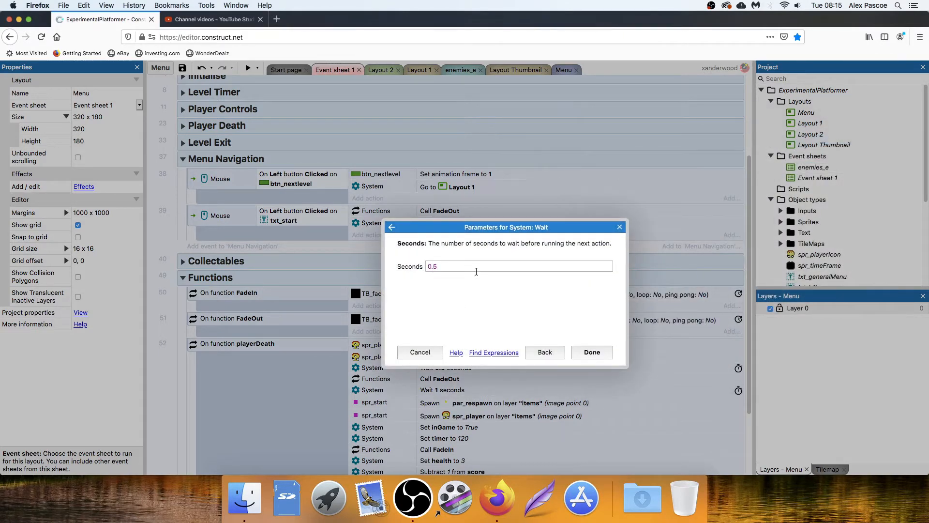
left_click(590, 350)
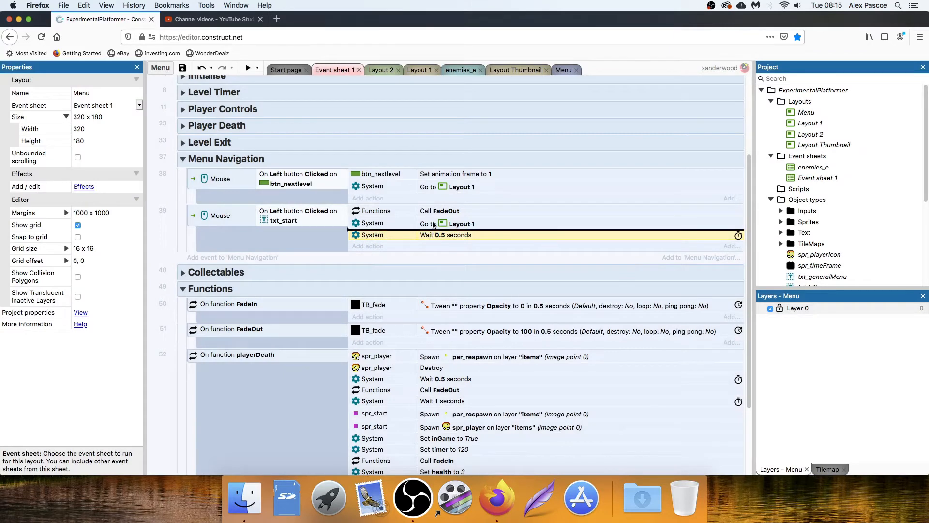
left_click(452, 213)
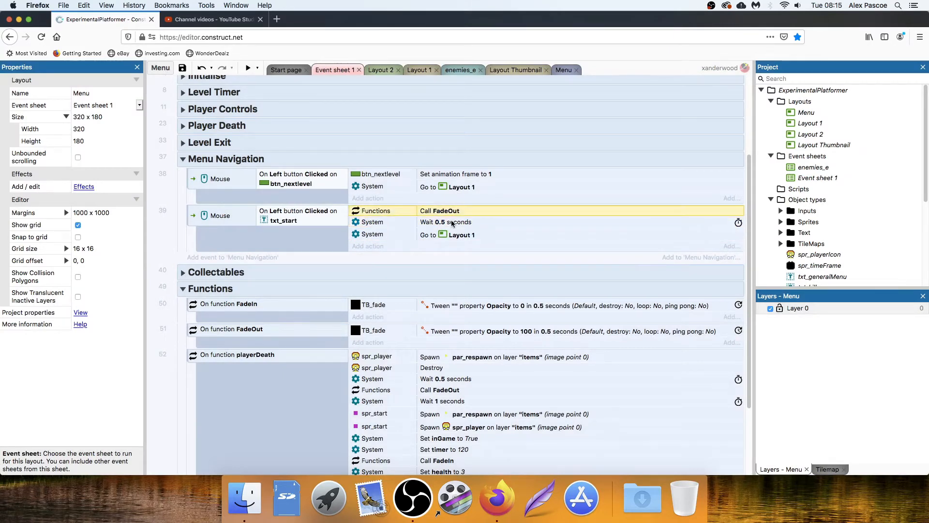
double_click(451, 223)
left_click(620, 227)
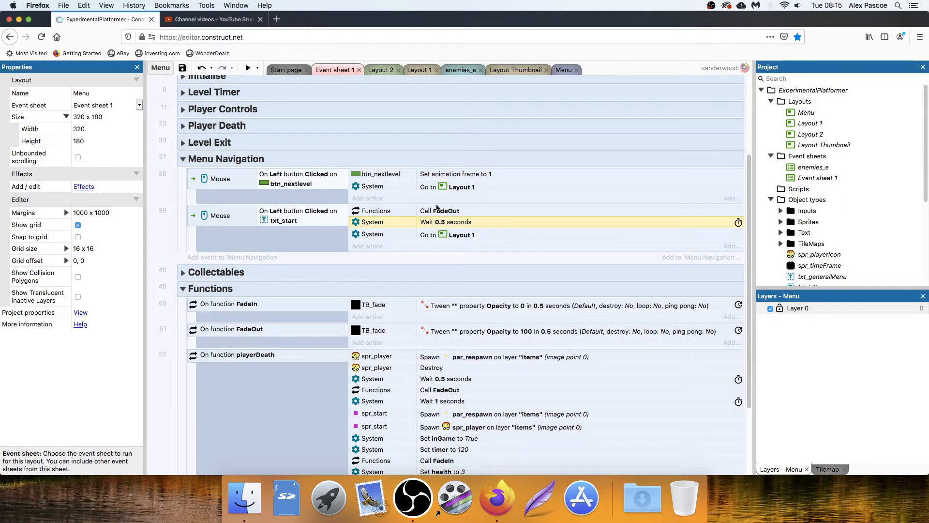
Preview the Menu layout, test the "Start Game" text, and close the preview
left_click(570, 70)
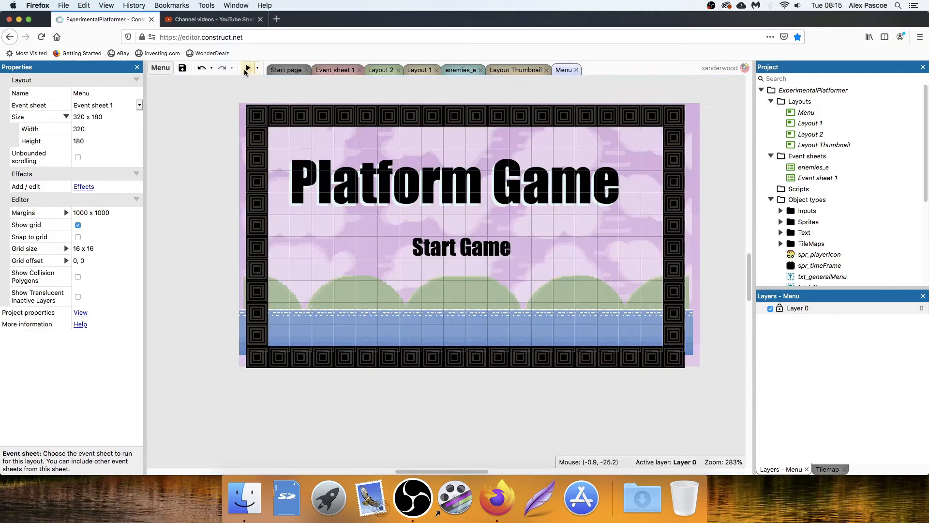
key("F5")
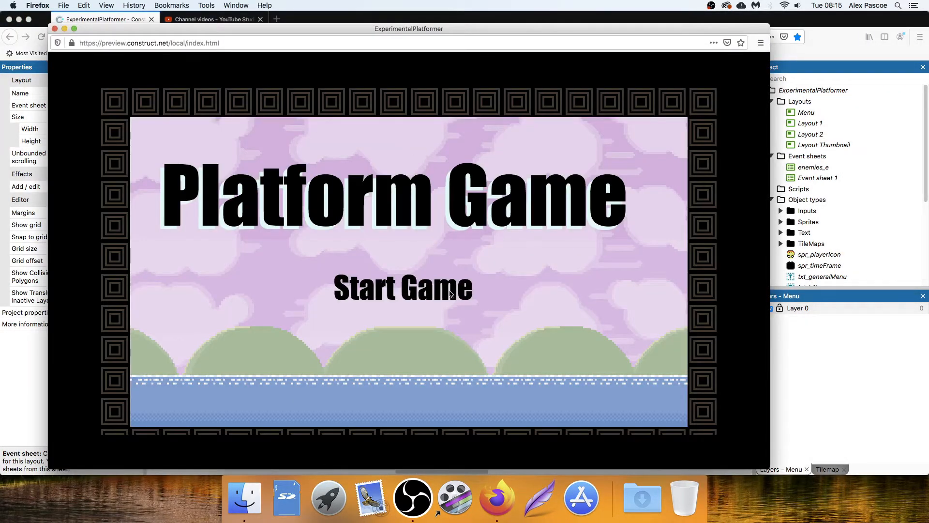
left_click(403, 295)
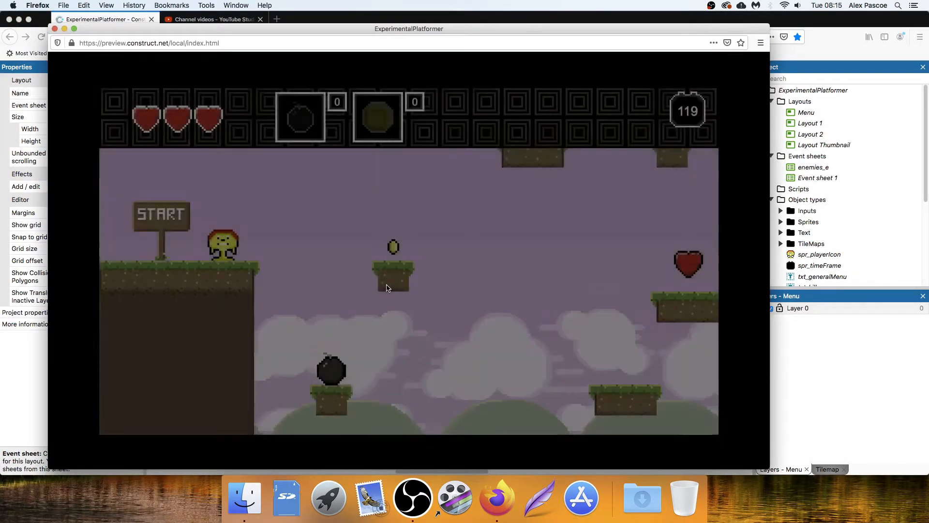
left_click(55, 29)
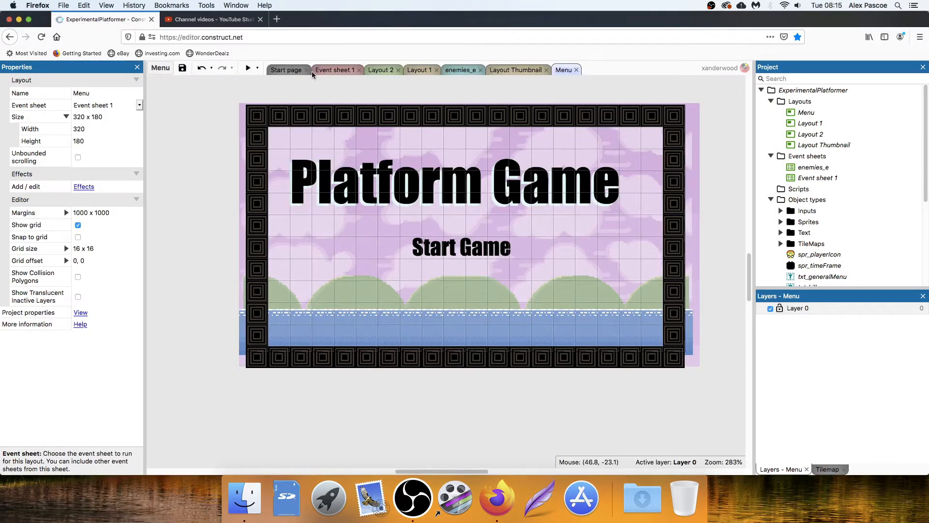
Review the txt_start event and the Menu layout, then make the FADE layer visible in Layout 1
left_click(340, 71)
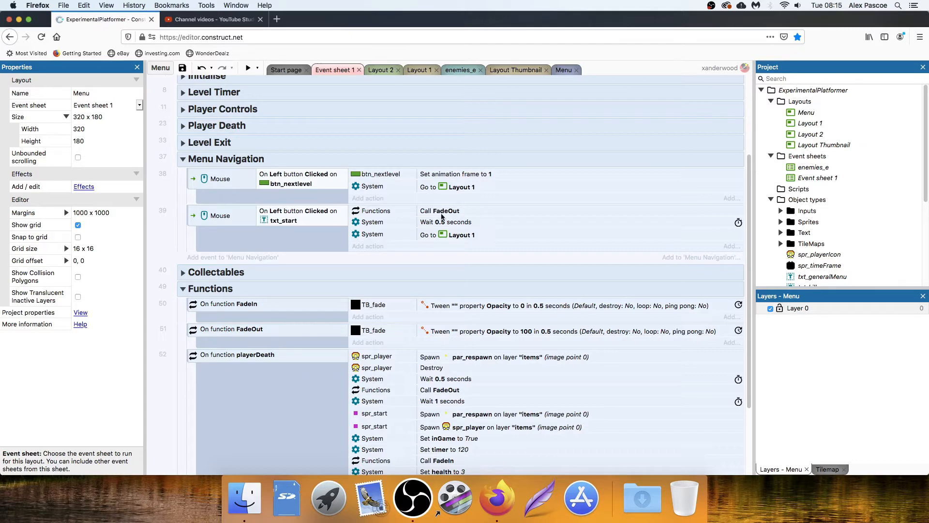
left_click(563, 71)
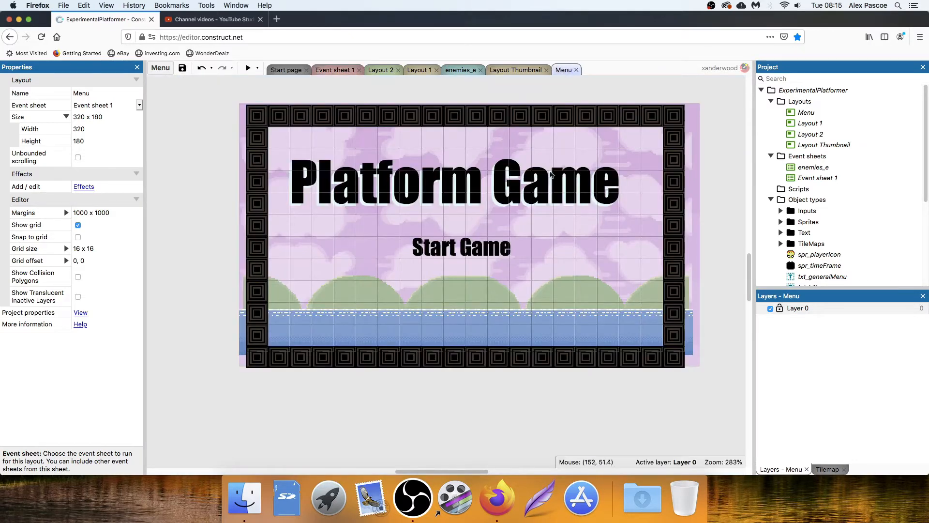
left_click(418, 70)
left_click(774, 308)
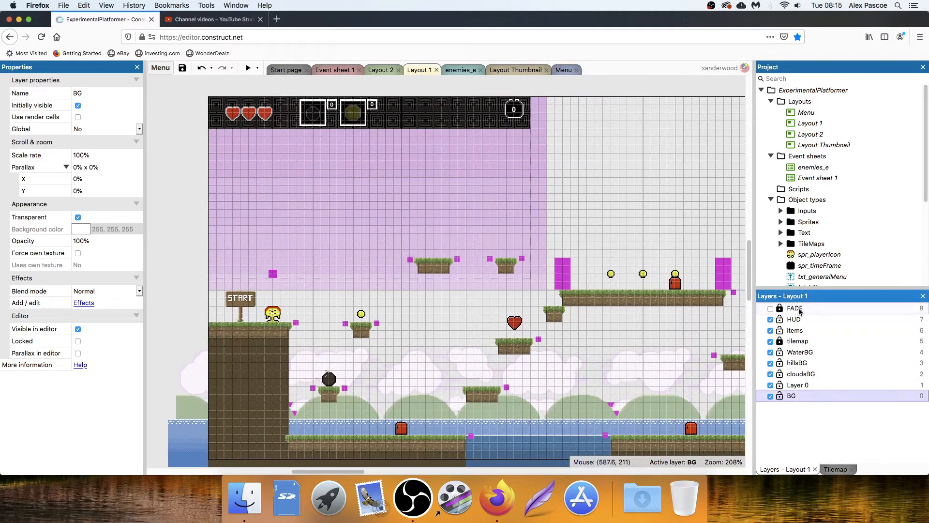
left_click(771, 309)
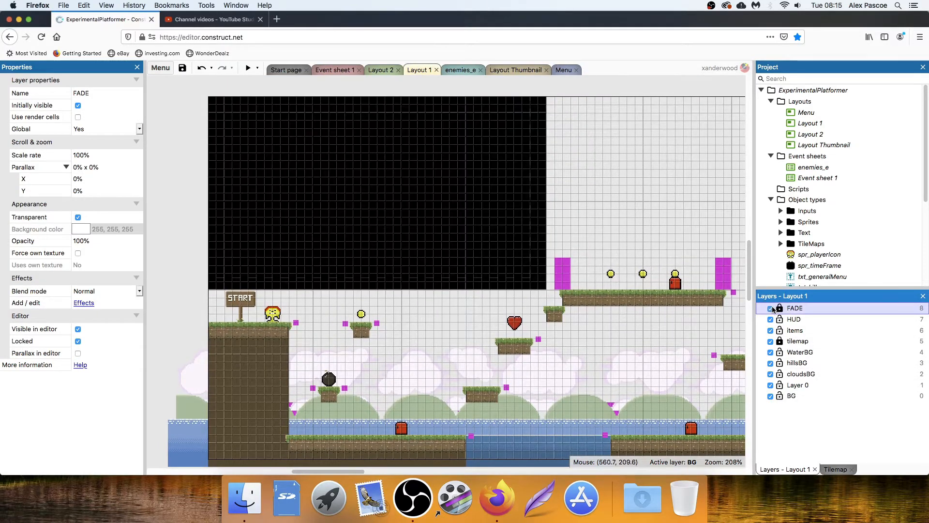
Hide the FADE layer in Layout 1, and add a layer named FADE at the top of the Menu layout
left_click(771, 308)
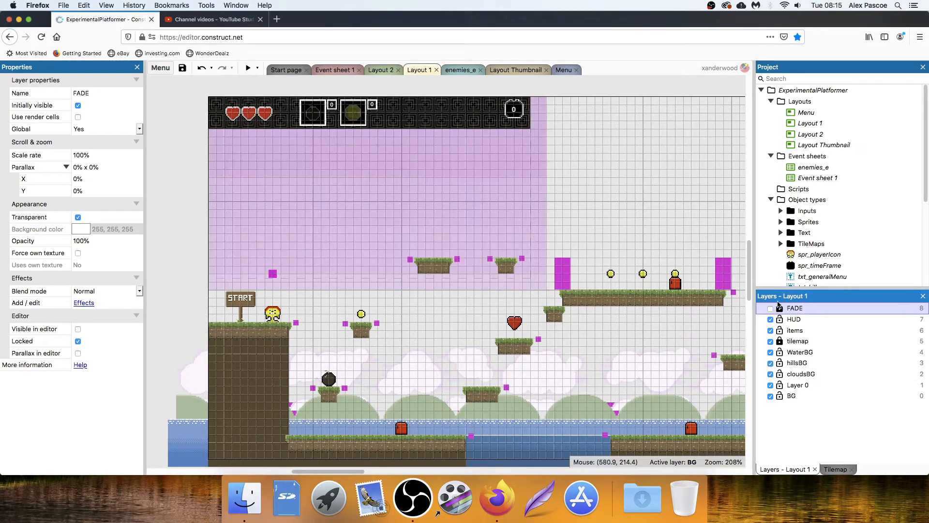
left_click(560, 70)
right_click(851, 326)
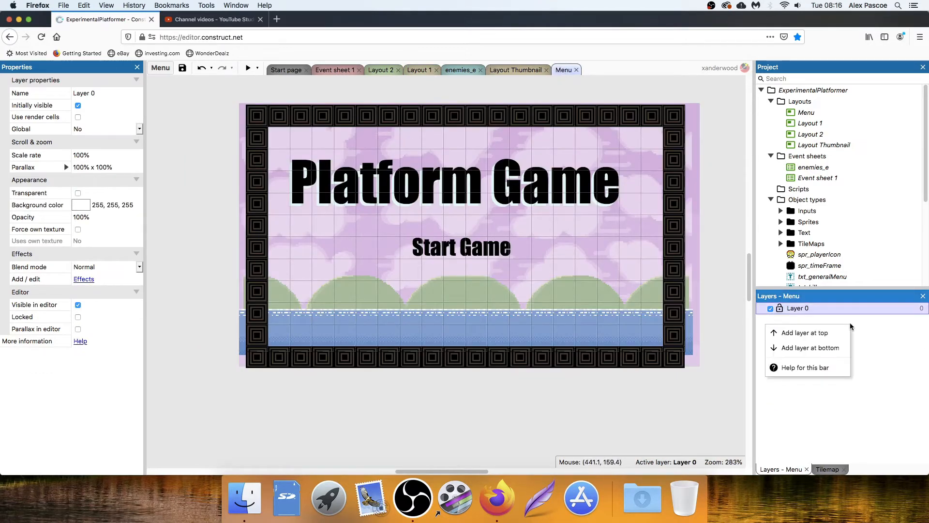
left_click(820, 332)
type("FADE")
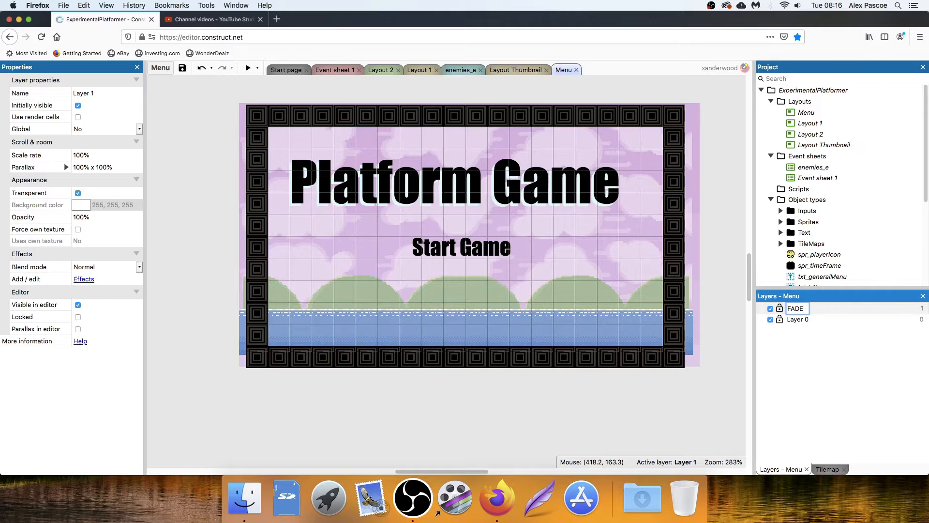
key("Return")
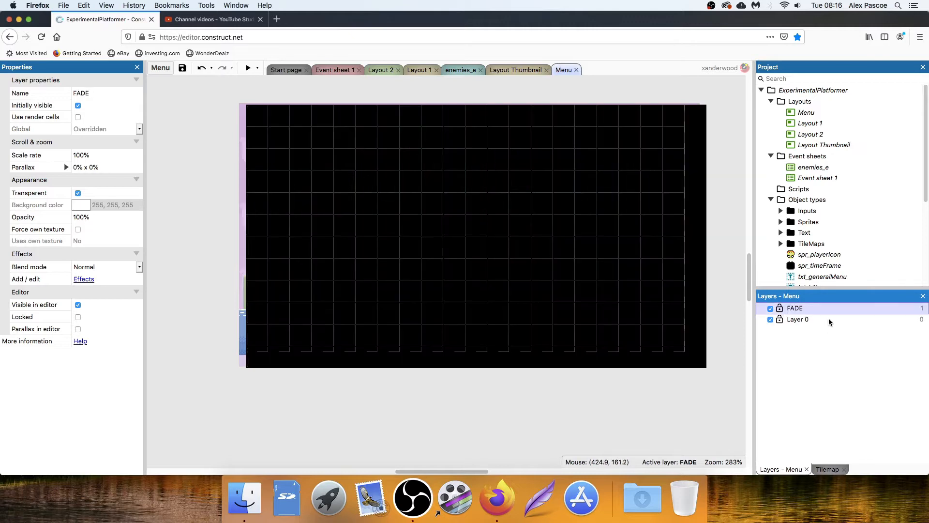
Check the FADE layer's settings in Layout 1 and hide the Menu layout's FADE layer in the editor
left_click(419, 69)
left_click(796, 308)
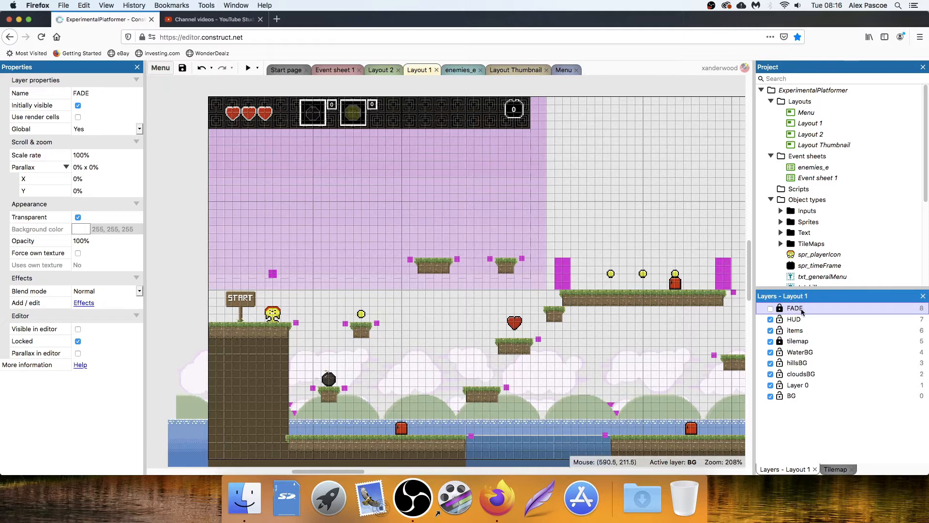
left_click(564, 70)
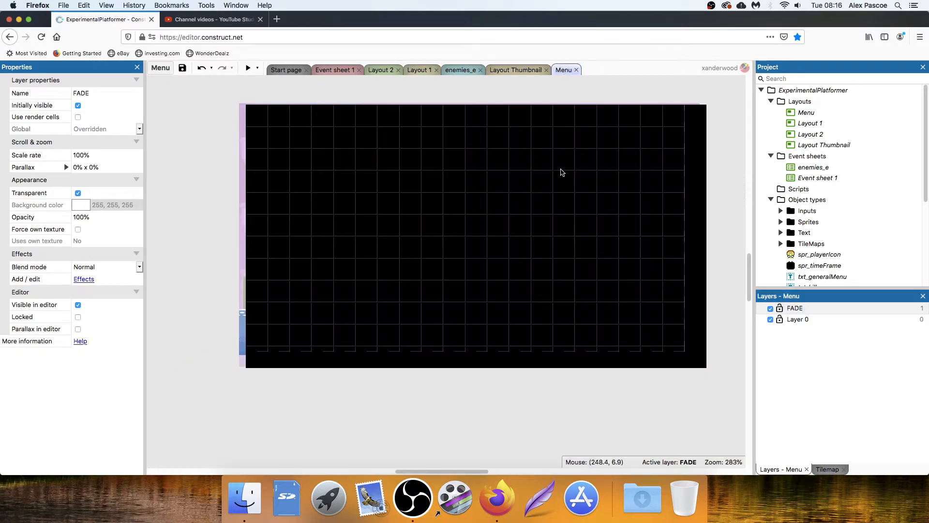
left_click(770, 308)
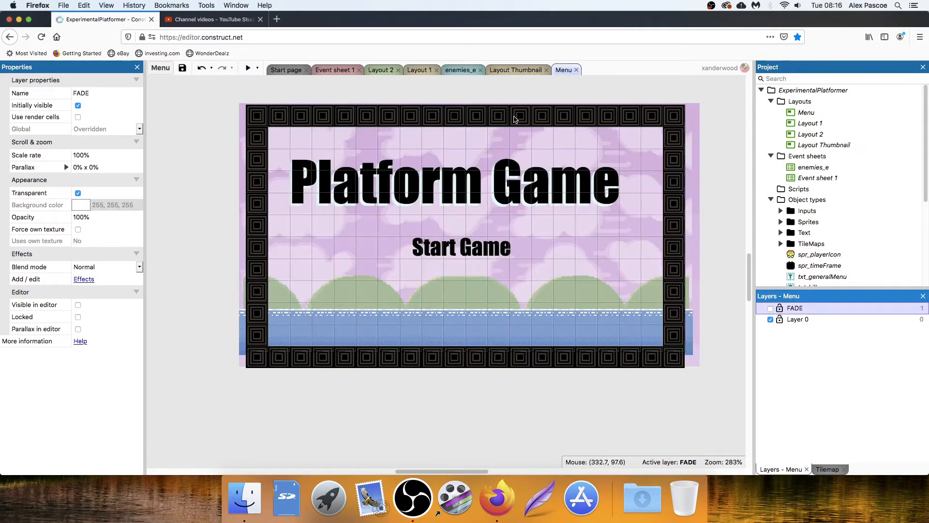
Preview the Menu layout, start the game from the "Start Game" text, and close the preview
left_click(248, 67)
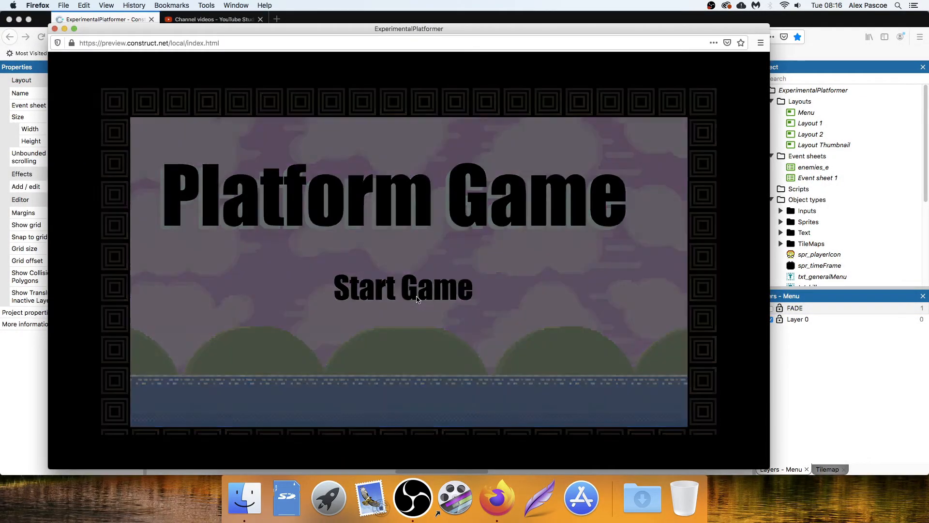
left_click(417, 300)
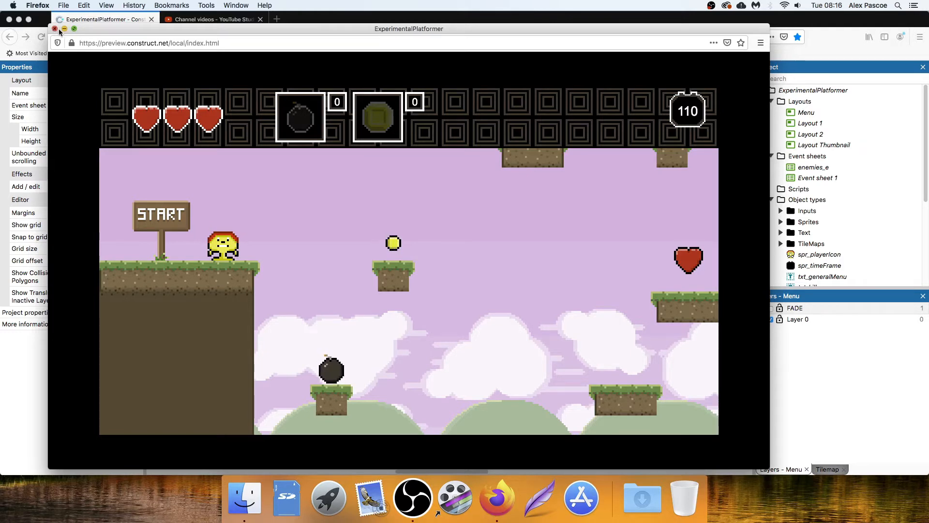
left_click(55, 29)
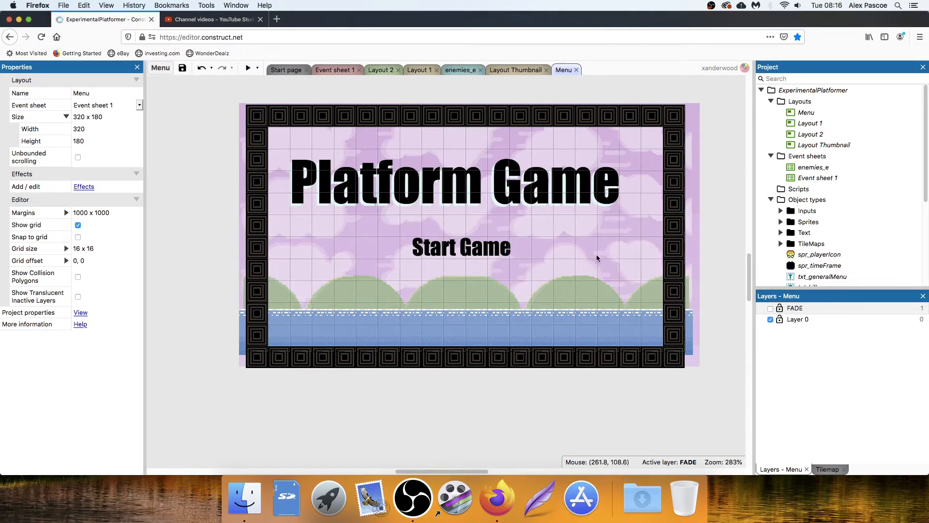
Insert a new Text object into Layout 2, outside the Level Complete screen
left_click(417, 70)
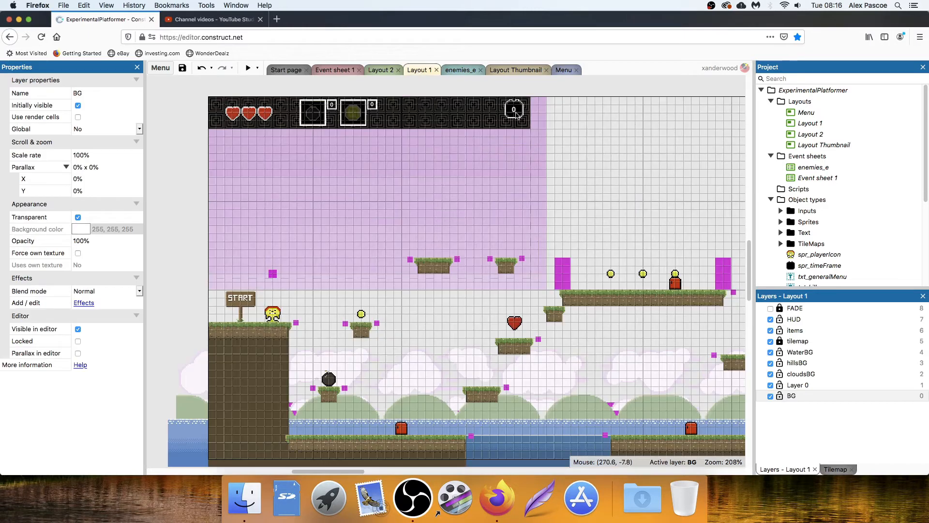
left_click(386, 73)
scroll(583, 289, "right", 3)
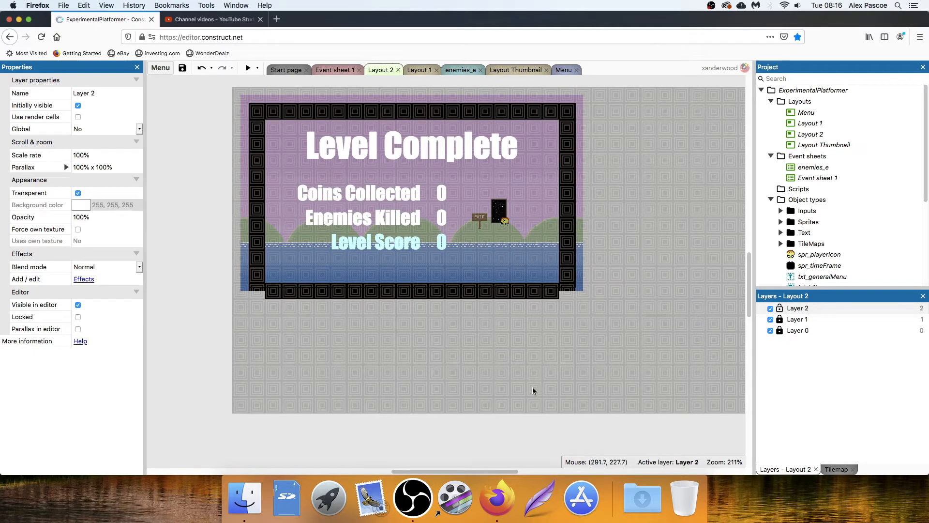
double_click(339, 434)
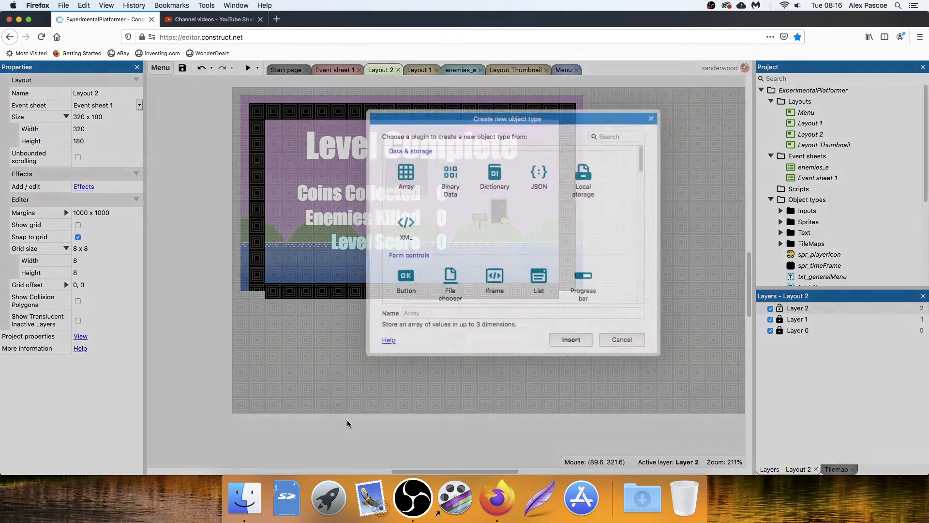
scroll(479, 266, "down", 3)
double_click(449, 247)
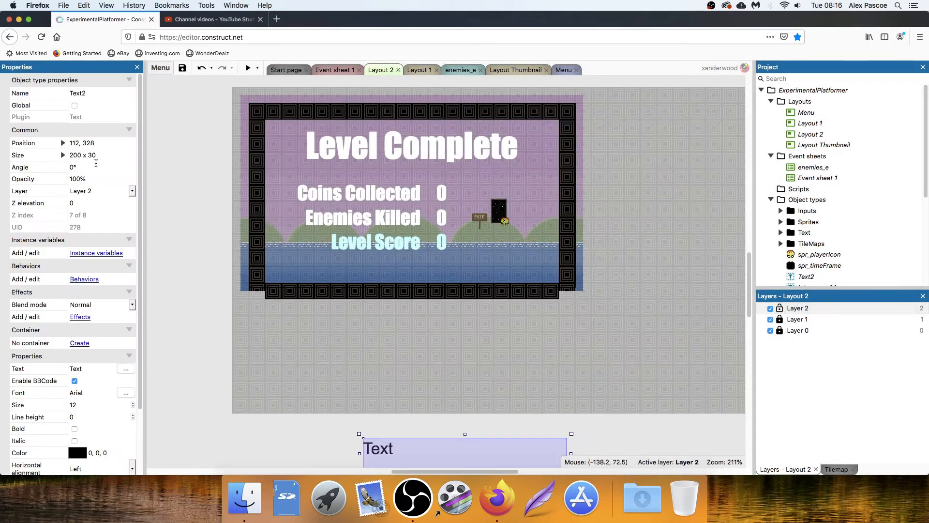
Rename the new text object txt_continue and move it to -72, 200, just below the Level Complete frame
left_click(99, 92)
type("txt")
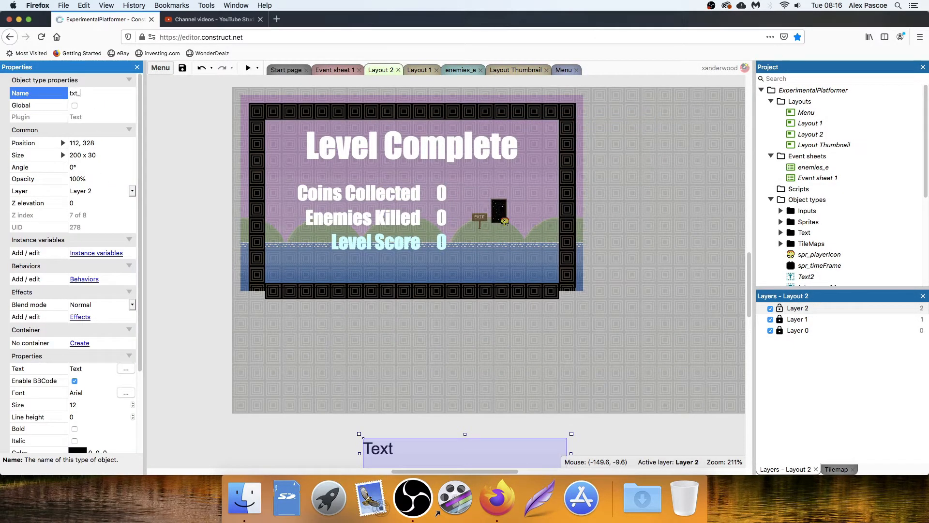
type("_contiueue")
key("Return")
left_click_drag(425, 453, 237, 322)
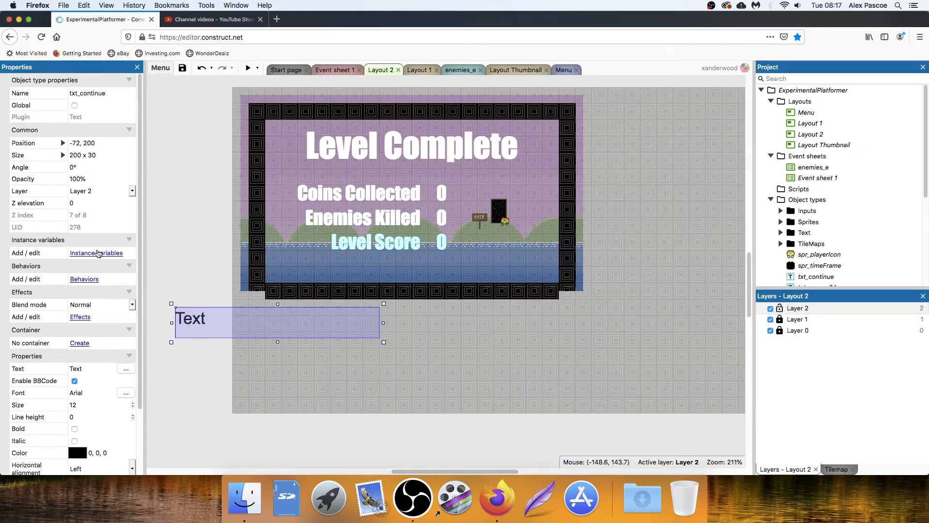
Add a Number instance variable named level with initial value 1 to txt_continue
left_click(96, 252)
left_click(462, 223)
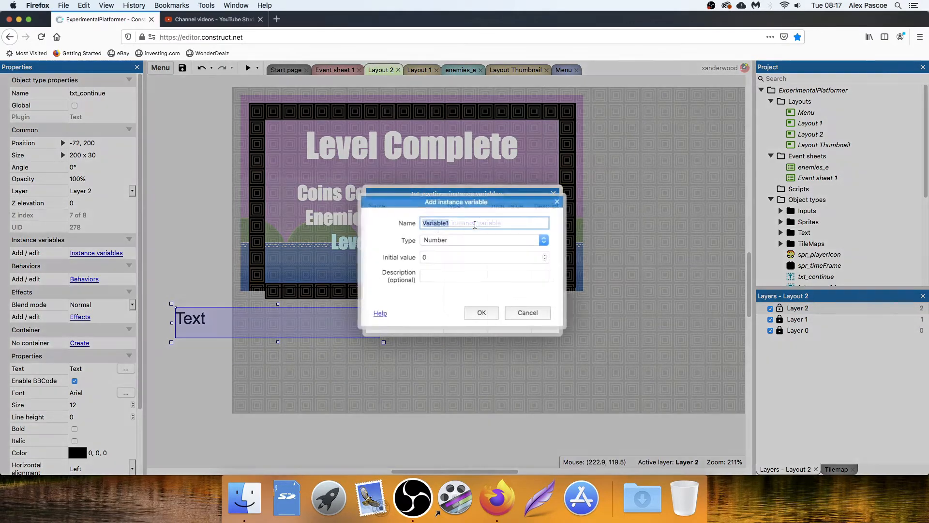
type("level")
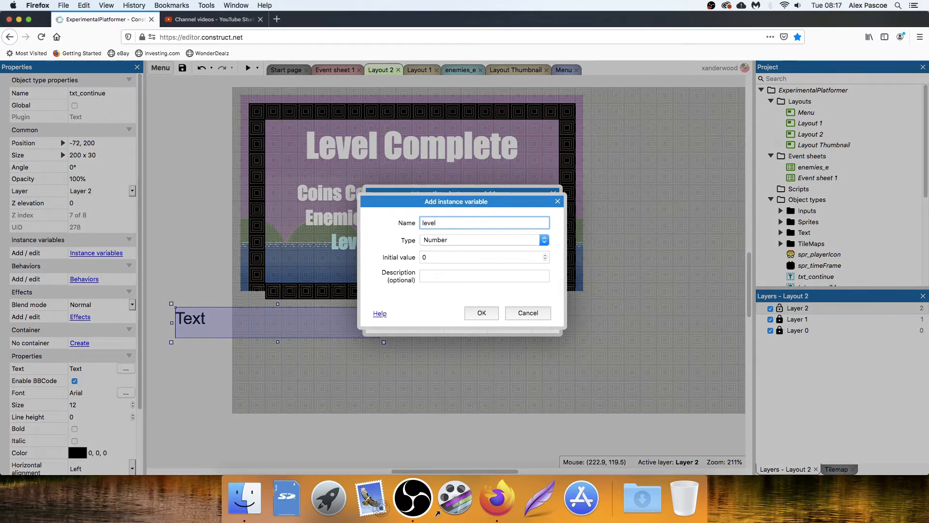
left_click(434, 253)
key("BackSpace")
type("1")
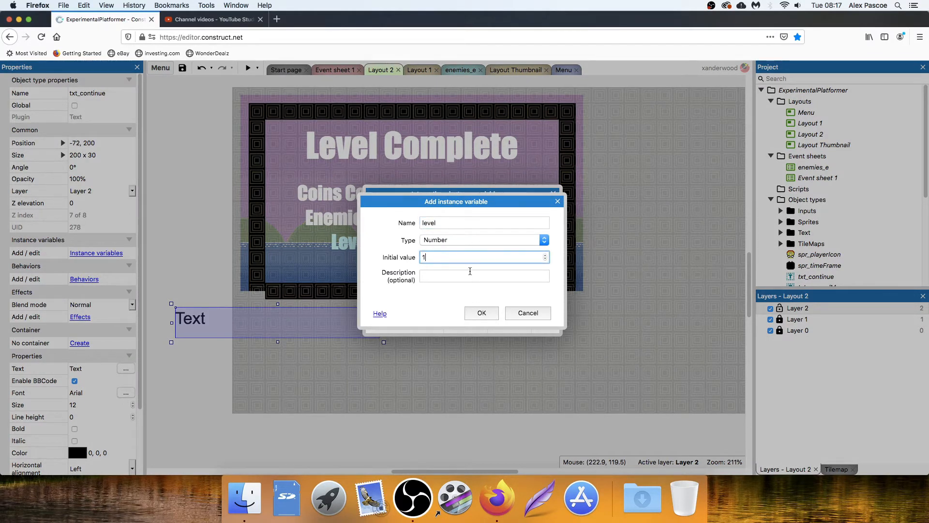
key("Return")
left_click(553, 192)
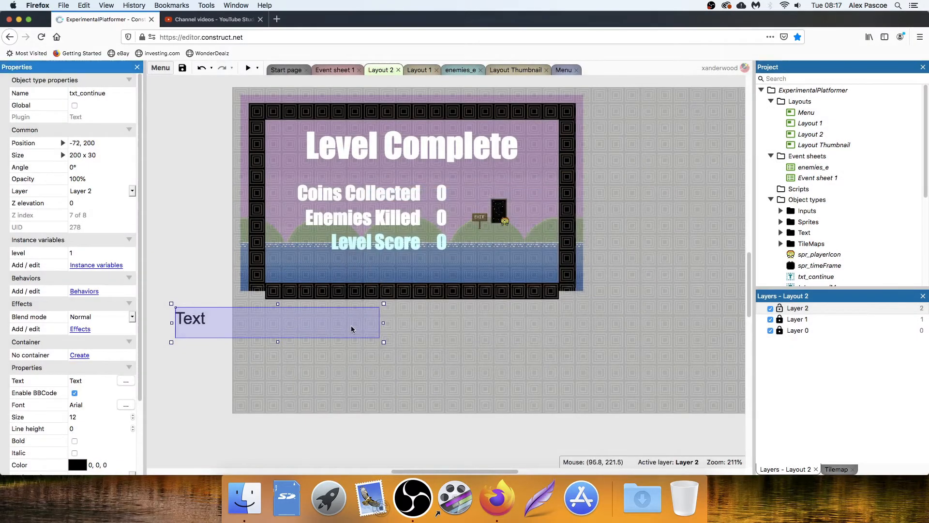
Resize the txt_continue box to 56 x 24 at -56, 216 and set its font to Impact
left_click_drag(384, 322, 214, 340)
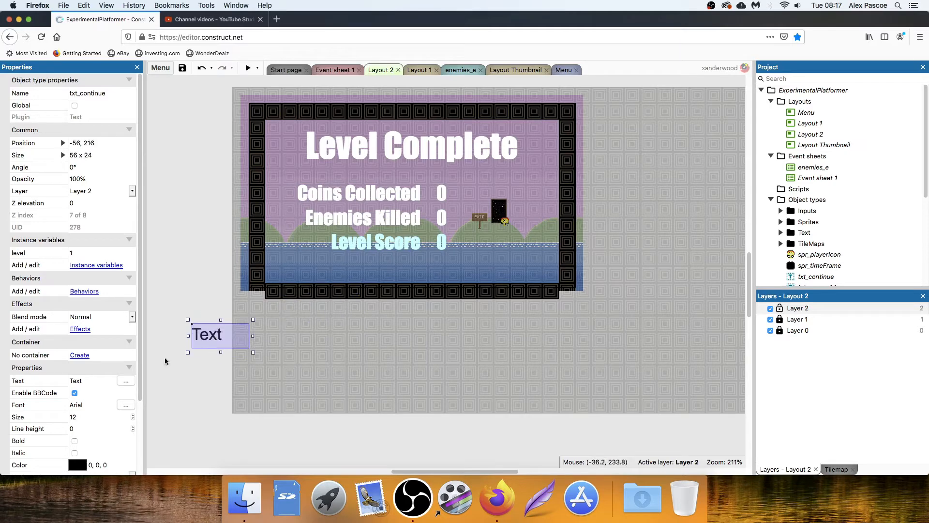
left_click(95, 405)
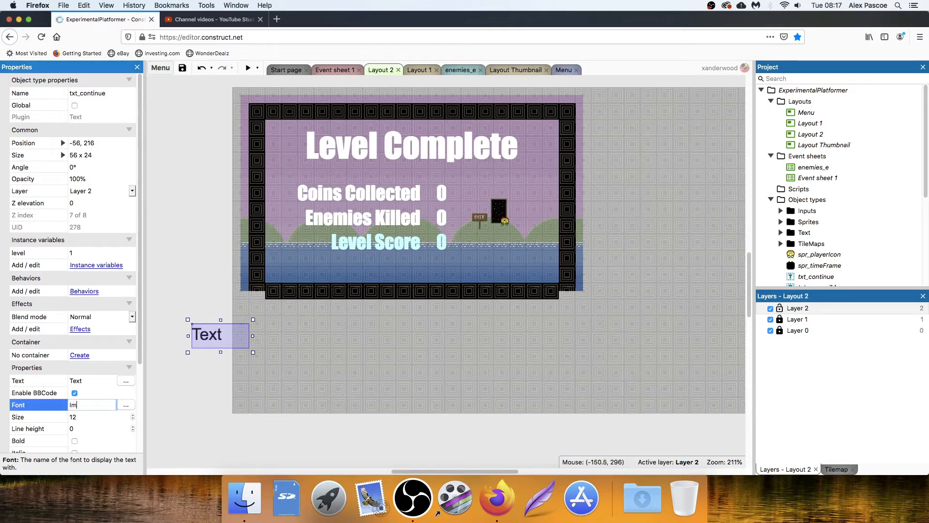
key("Tab")
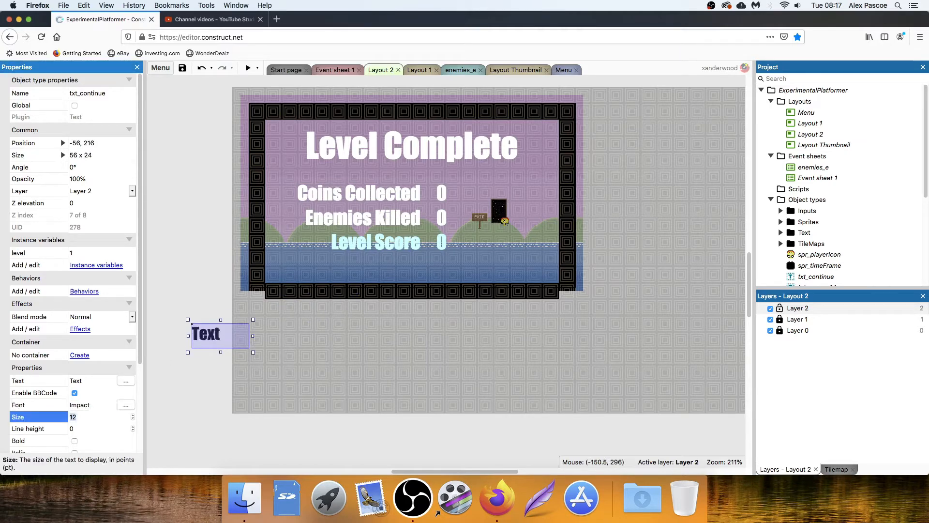
Set the text to "Continue", widen the box to 64 x 24, and place it at 232, 152 inside the Level Complete frame
left_click(92, 380)
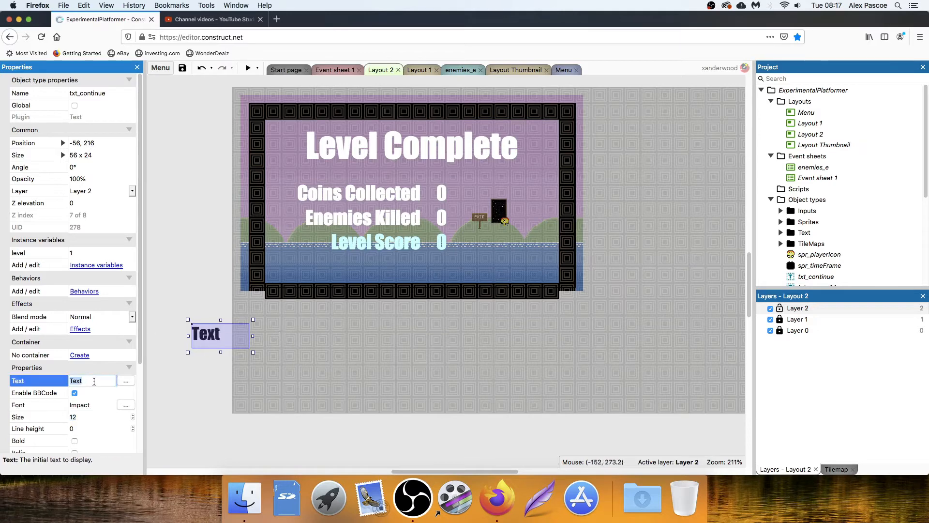
type("C")
type("ontiue")
type("e")
key("Tab")
left_click_drag(254, 339, 529, 270)
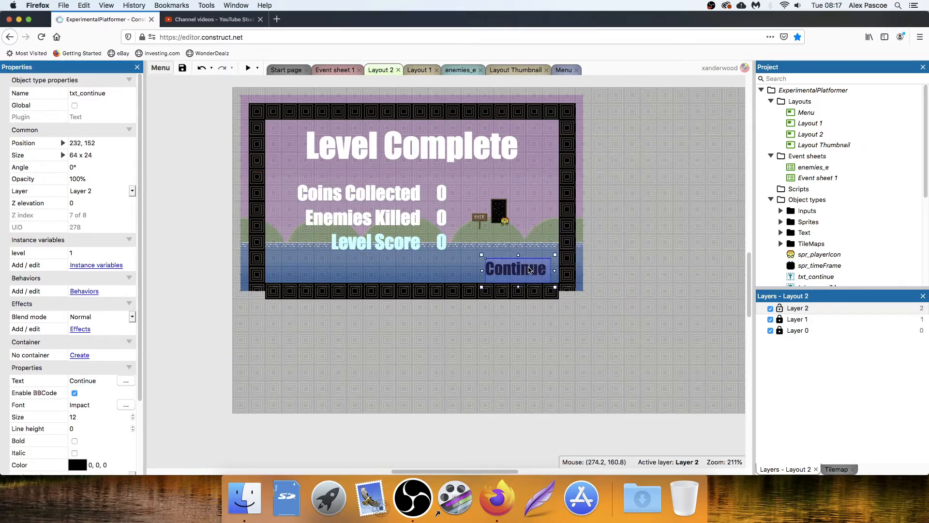
Set the Continue text's color to white (255, 255, 255)
scroll(80, 421, "down", 2)
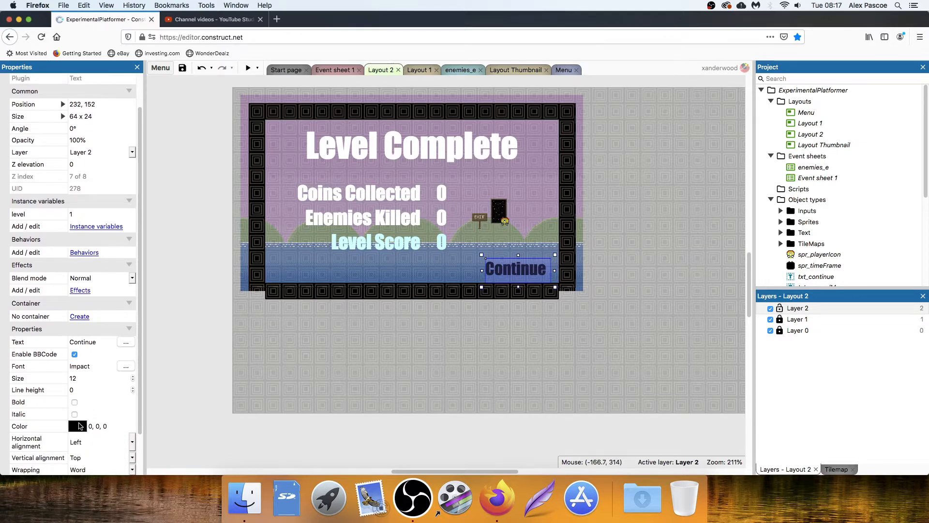
left_click(78, 426)
left_click_drag(6, 446, 1, 447)
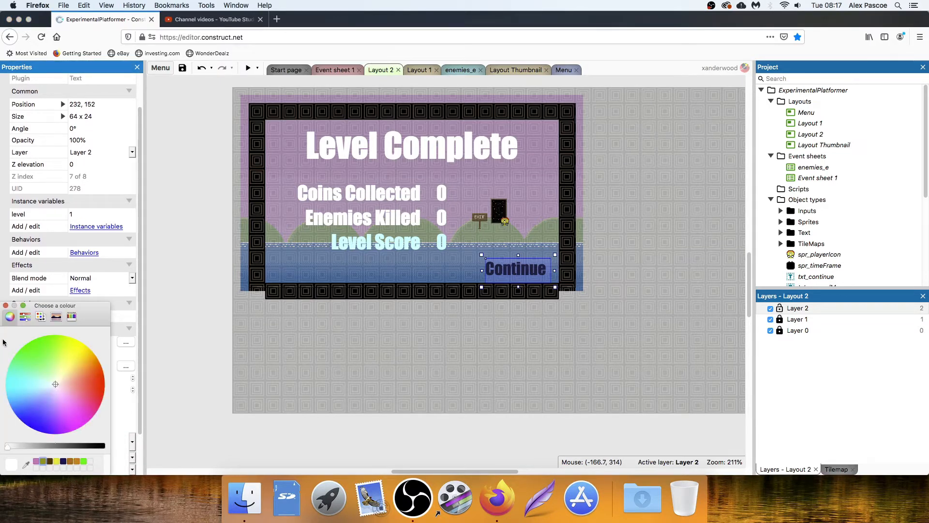
left_click(6, 305)
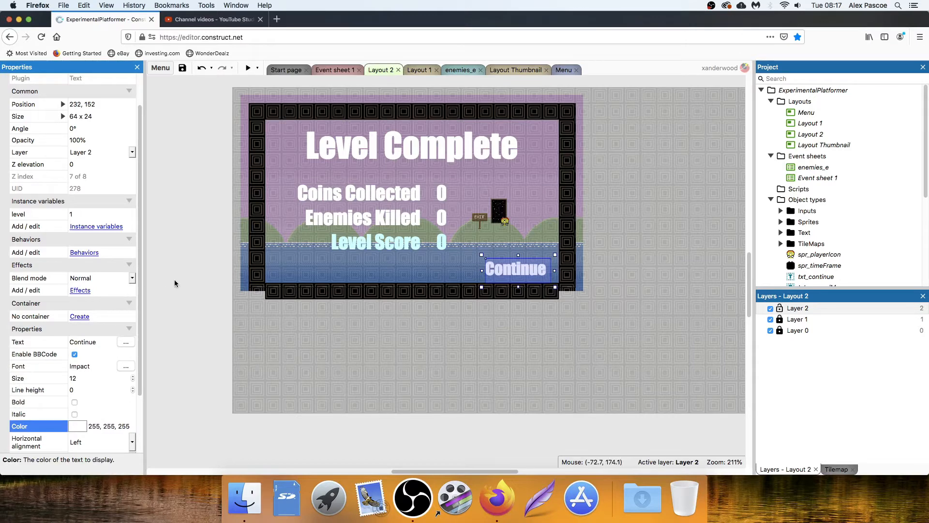
left_click(217, 272)
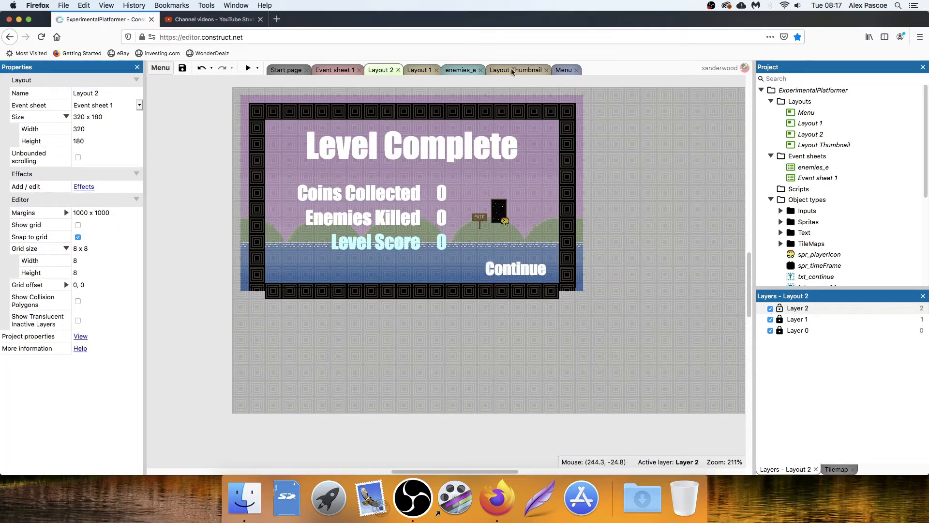
Duplicate the txt_start click event in the Menu Navigation group of Event sheet 1
left_click(334, 70)
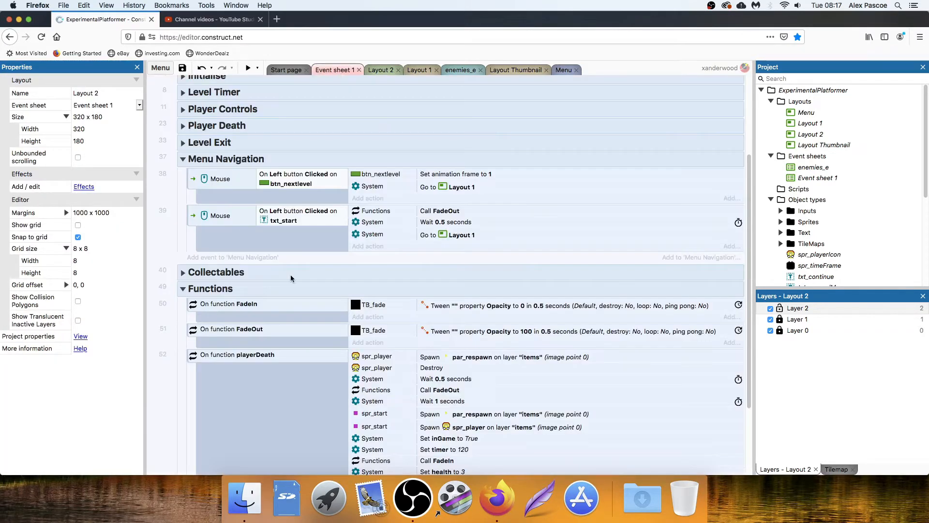
left_click(194, 216)
key("super+v")
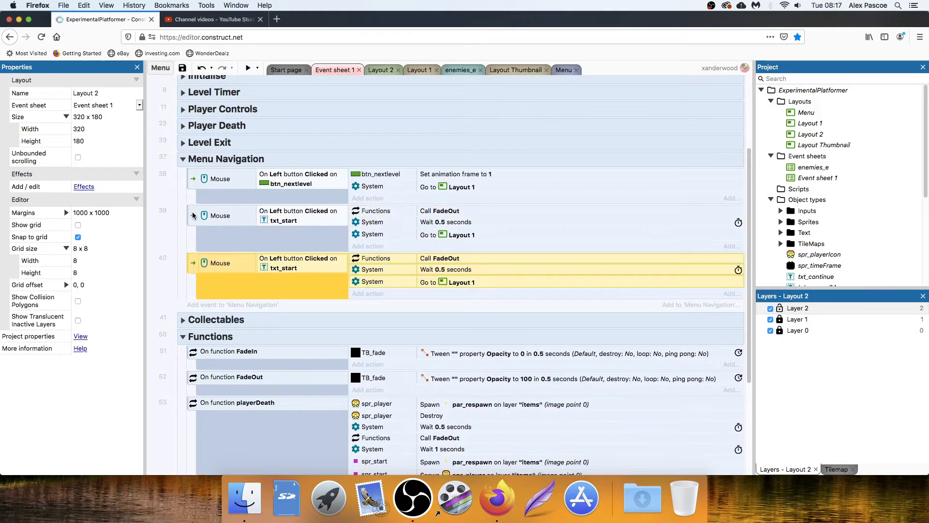
Change the clicked object in the duplicated event's Mouse condition to txt_continue
left_click(302, 265)
double_click(298, 266)
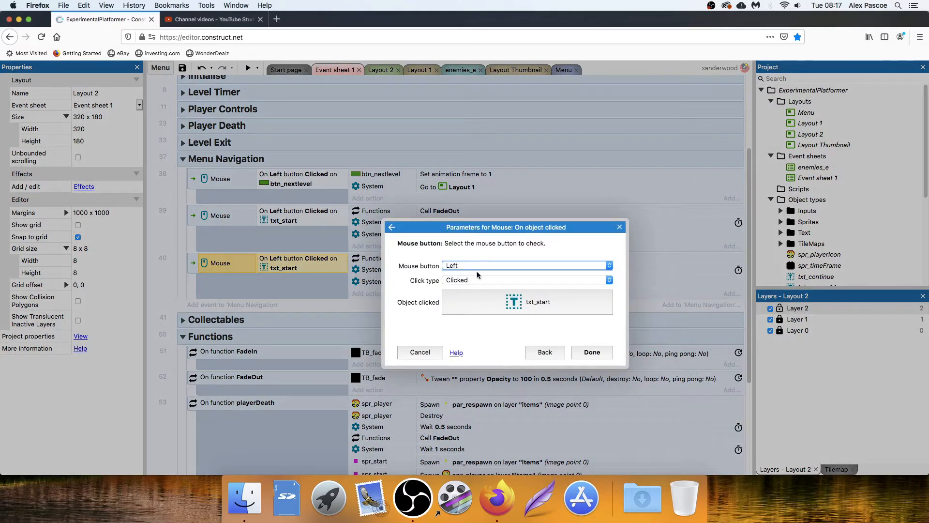
left_click(500, 301)
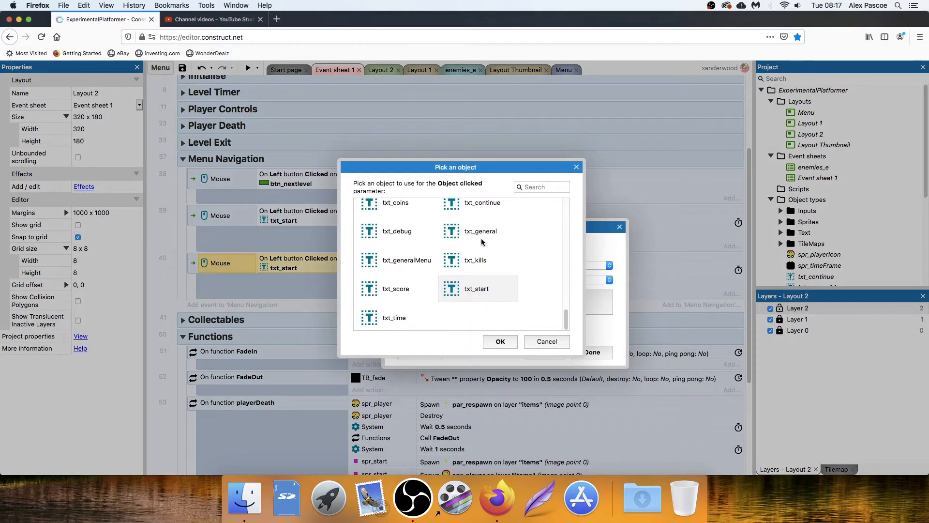
double_click(476, 209)
left_click(592, 352)
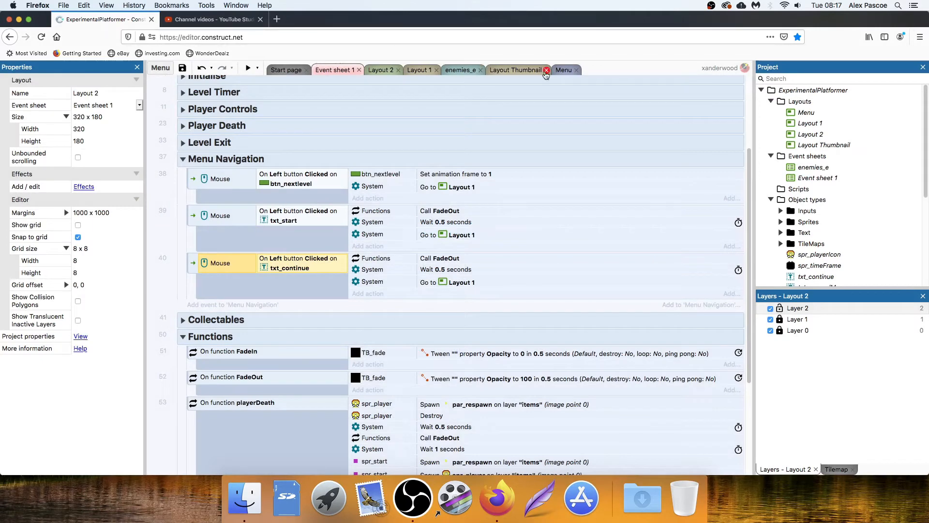
Add a Compare instance variable condition to the txt_continue click event, requiring its level to equal 1
left_click(381, 72)
left_click(516, 269)
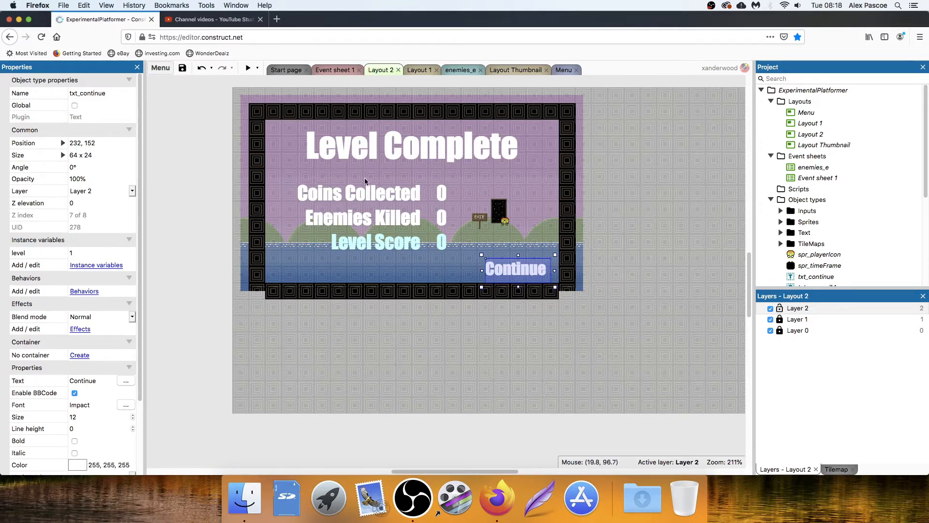
left_click(335, 69)
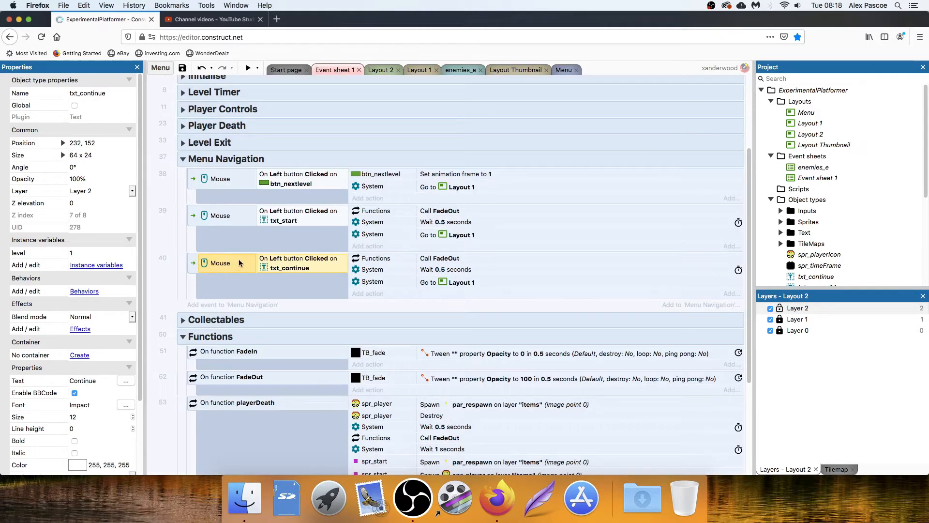
left_click(194, 266)
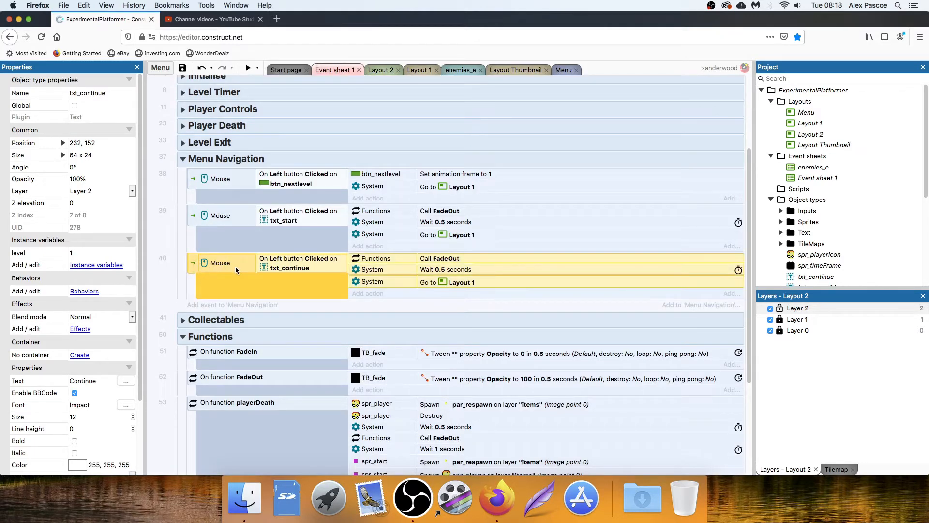
left_click(235, 266)
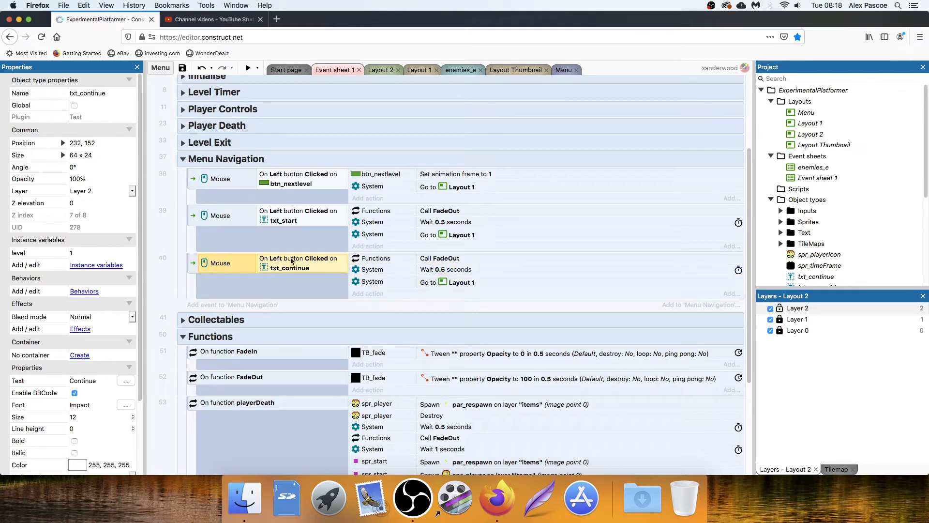
key("c")
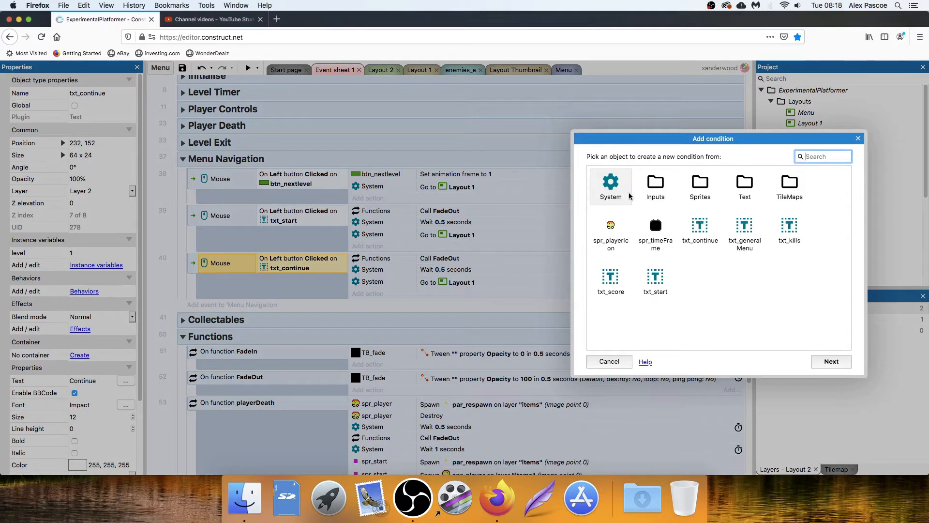
double_click(701, 236)
scroll(663, 274, "down", 5)
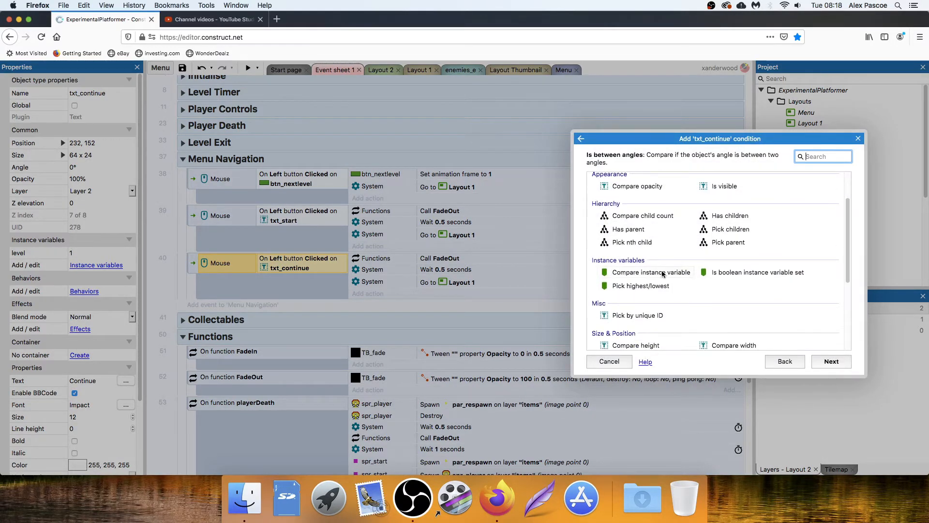
double_click(663, 274)
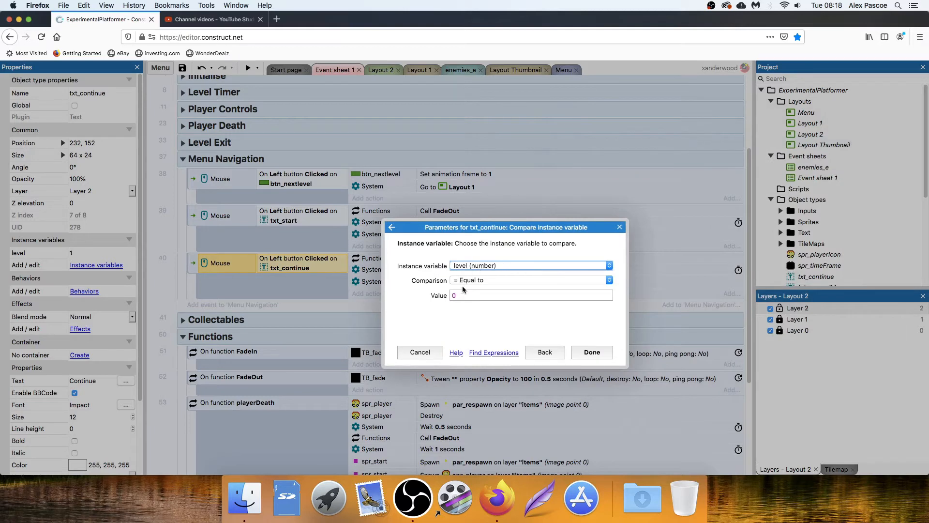
left_click(445, 296)
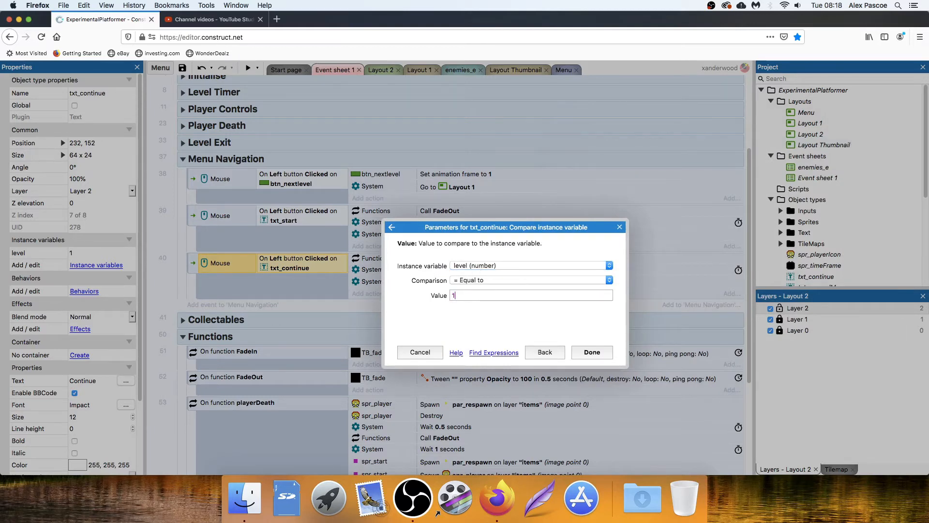
key("Return")
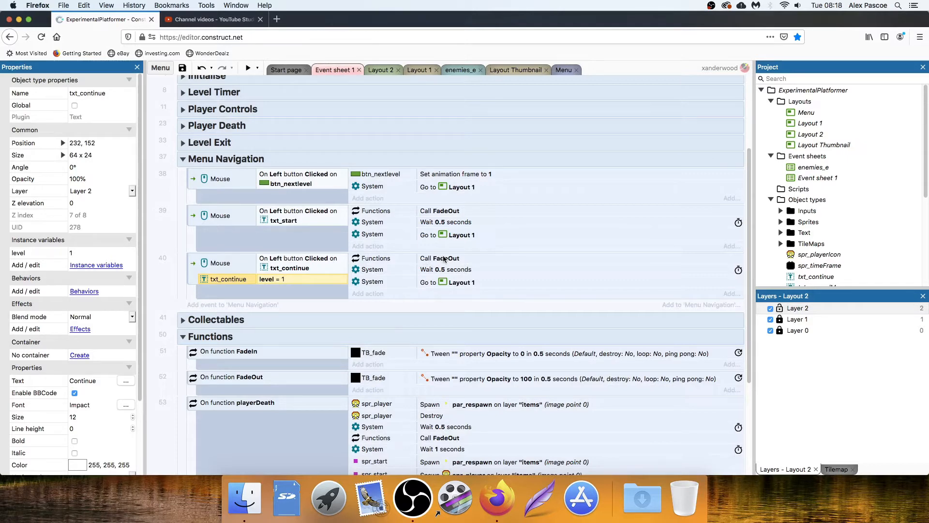
double_click(457, 283)
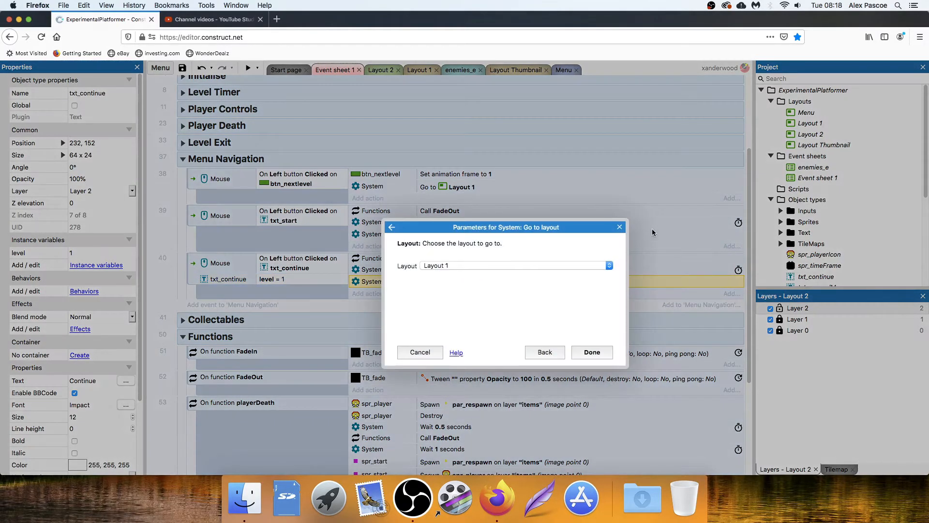
left_click(619, 227)
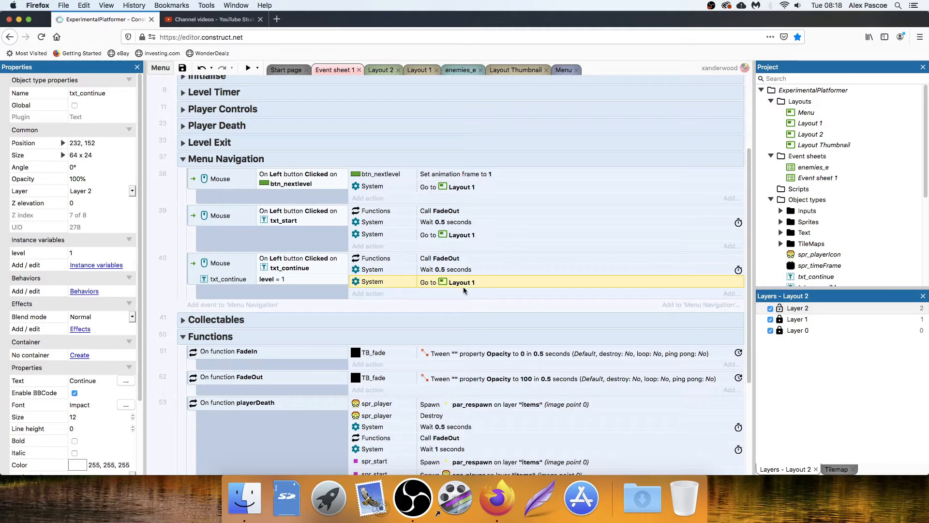
left_click(382, 71)
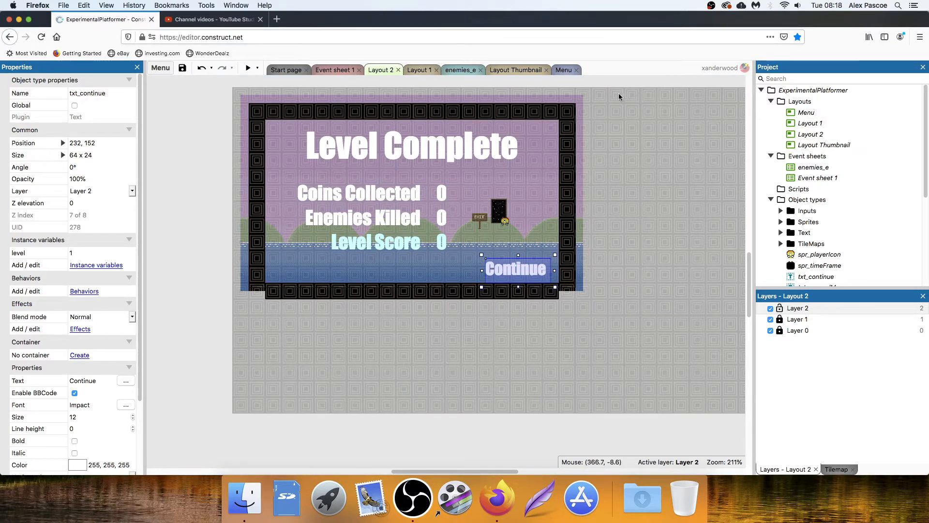
left_click(164, 196)
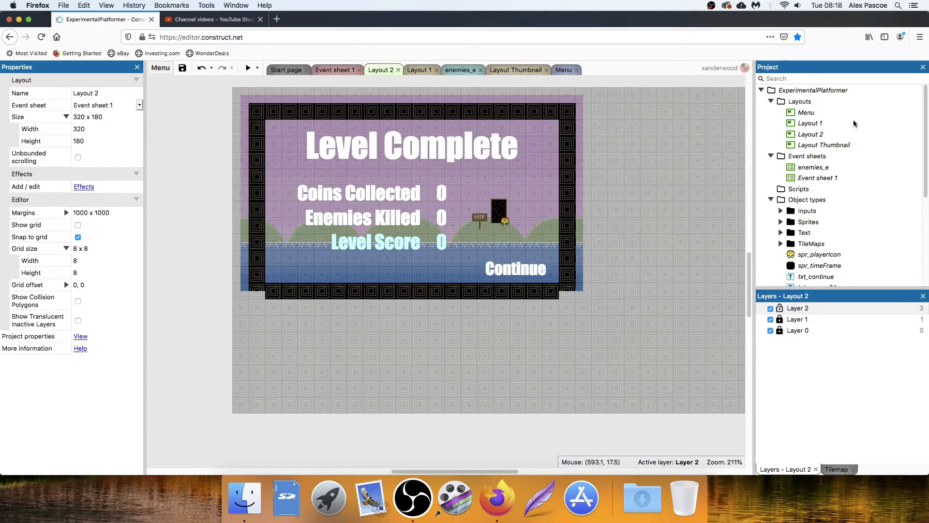
Add a new layout without its own event sheet and assign Event sheet 1 to it
right_click(801, 102)
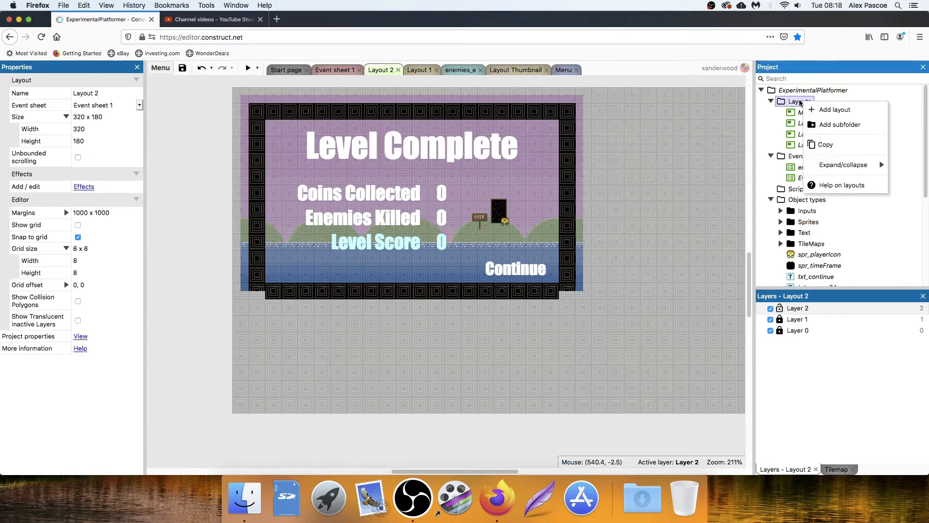
left_click(831, 110)
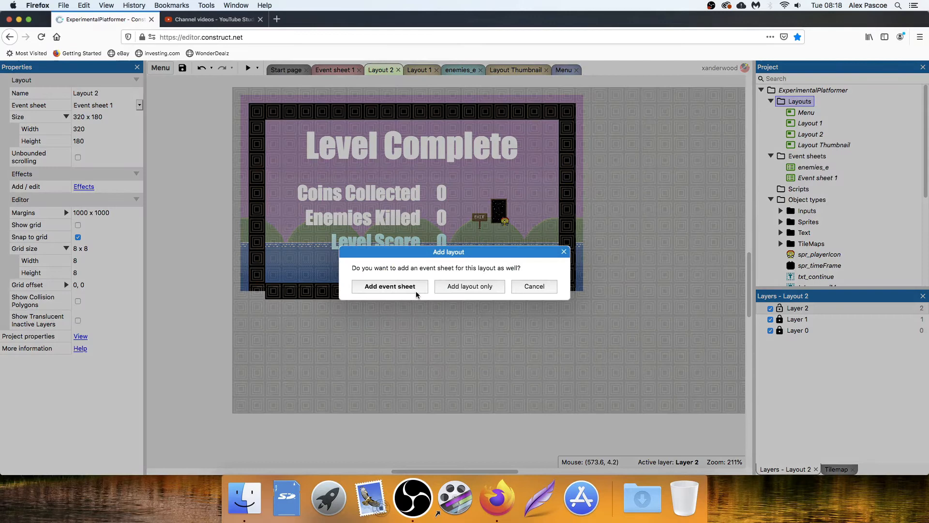
left_click(471, 286)
left_click(692, 166)
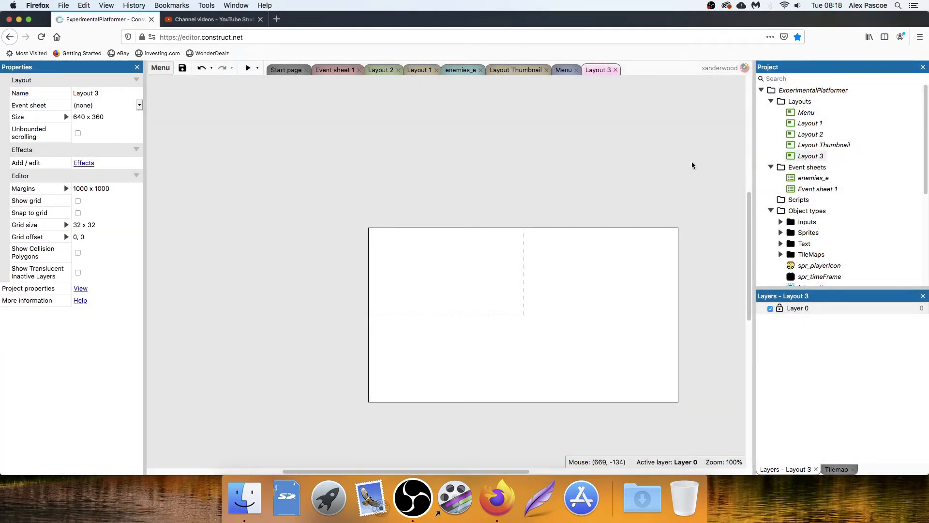
left_click(812, 156)
left_click(118, 106)
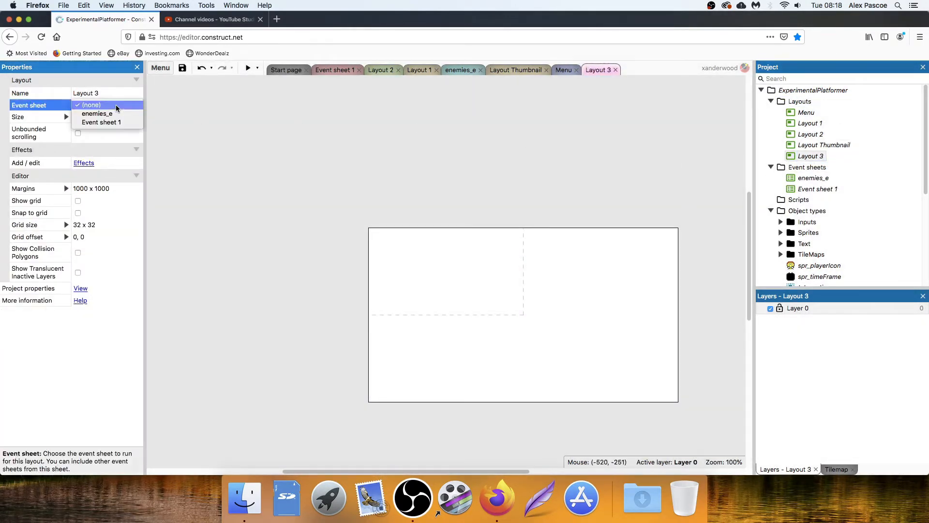
left_click(112, 122)
left_click(269, 136)
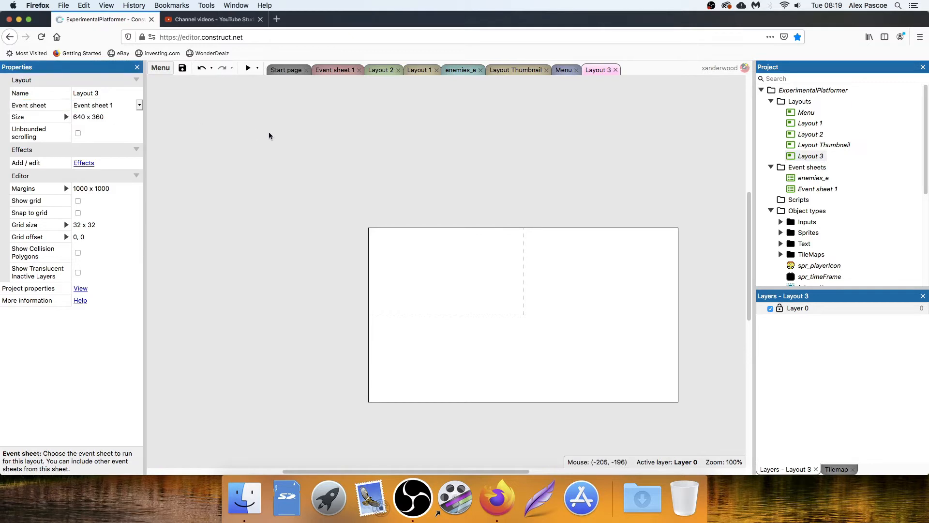
Browse the project's Sprites folder for reusable level objects and review the layers of Layout 1
scroll(579, 253, "down", 3)
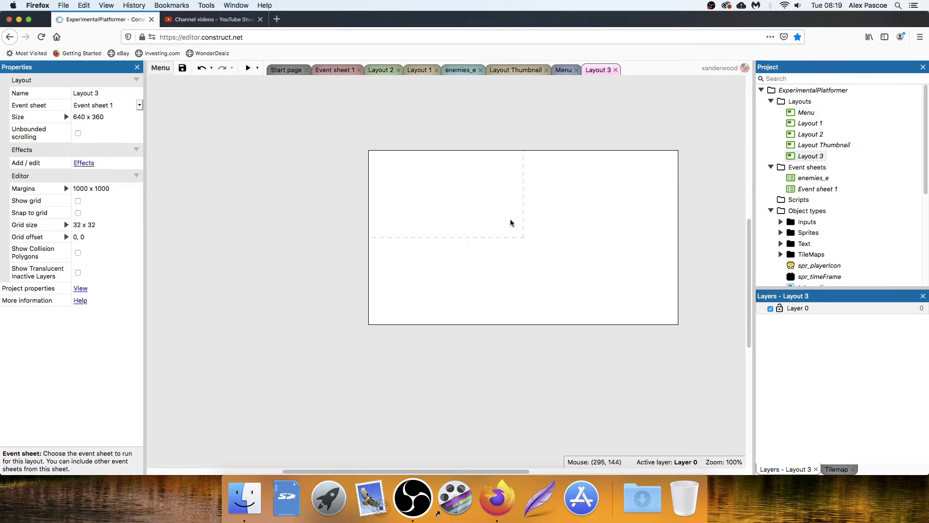
middle_click_drag(510, 220, 437, 213)
scroll(501, 202, "up", 1)
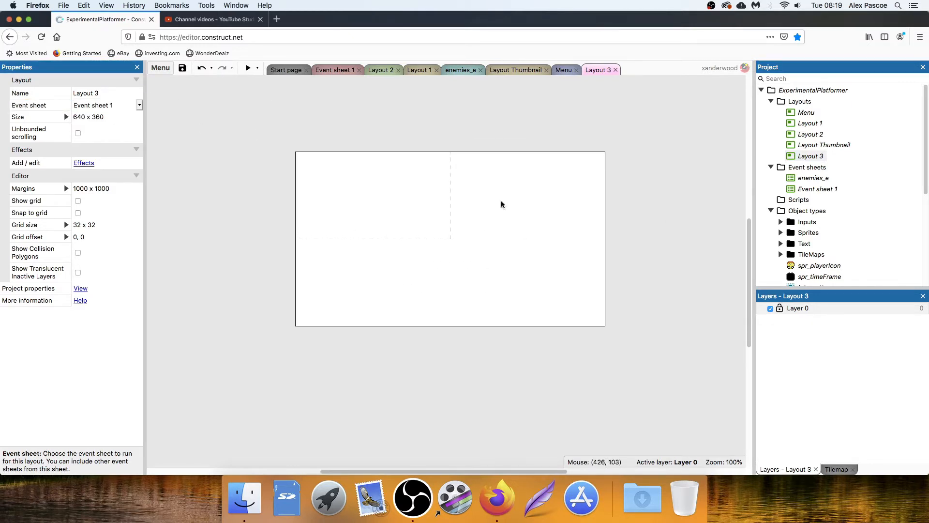
scroll(829, 202, "down", 5)
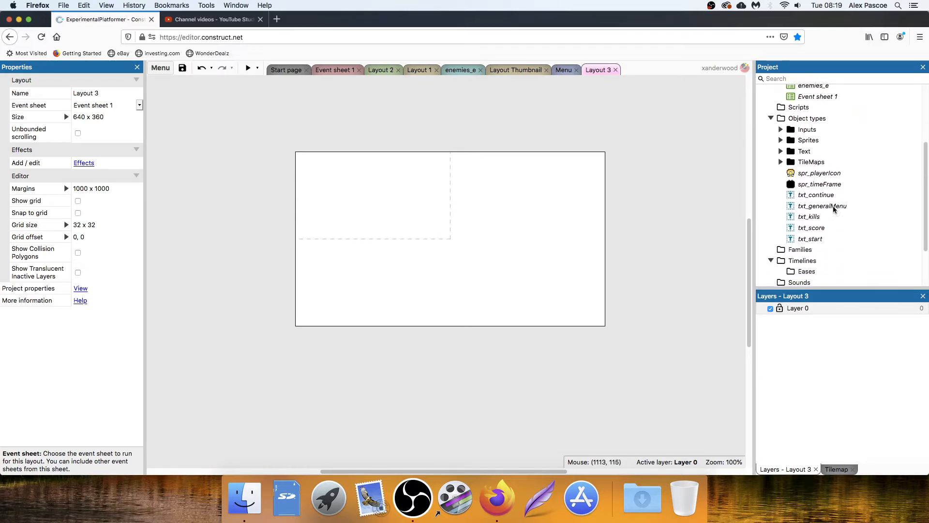
scroll(829, 202, "up", 1)
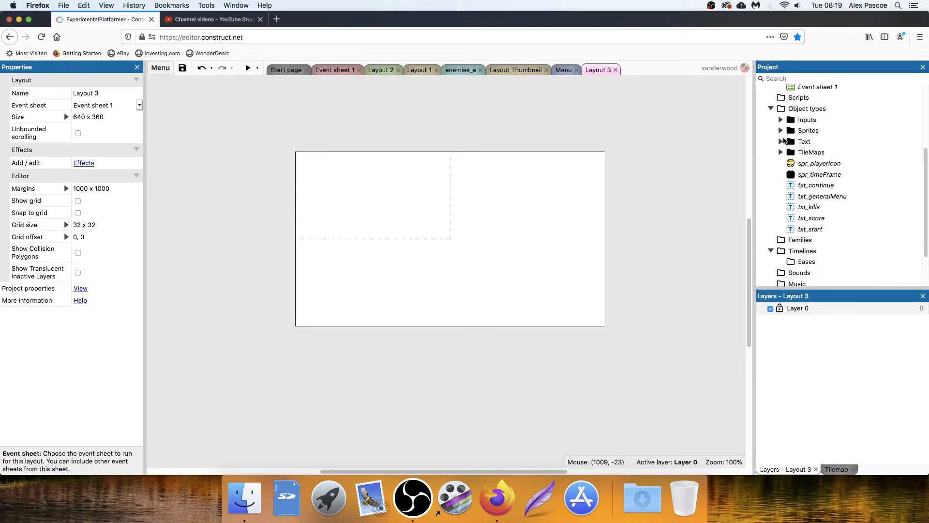
left_click(781, 145)
scroll(823, 210, "down", 6)
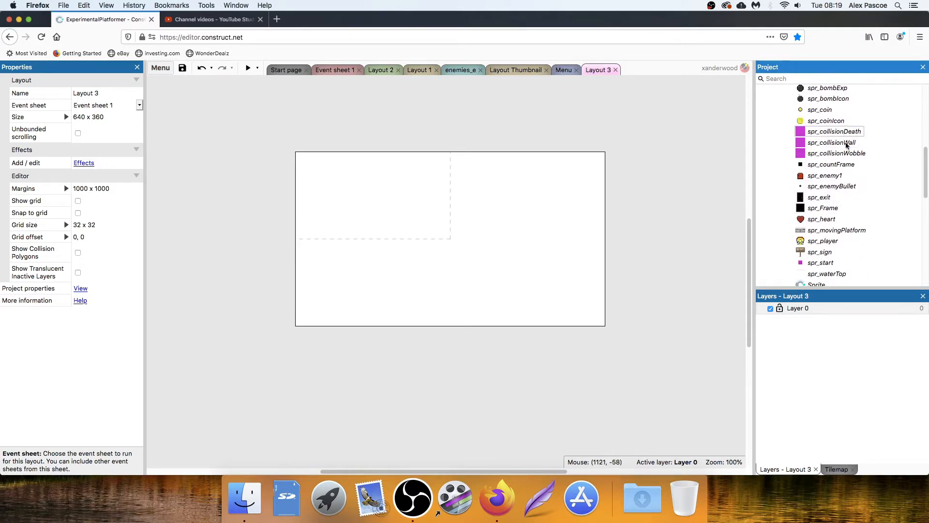
scroll(836, 150, "down", 2)
scroll(839, 208, "down", 4)
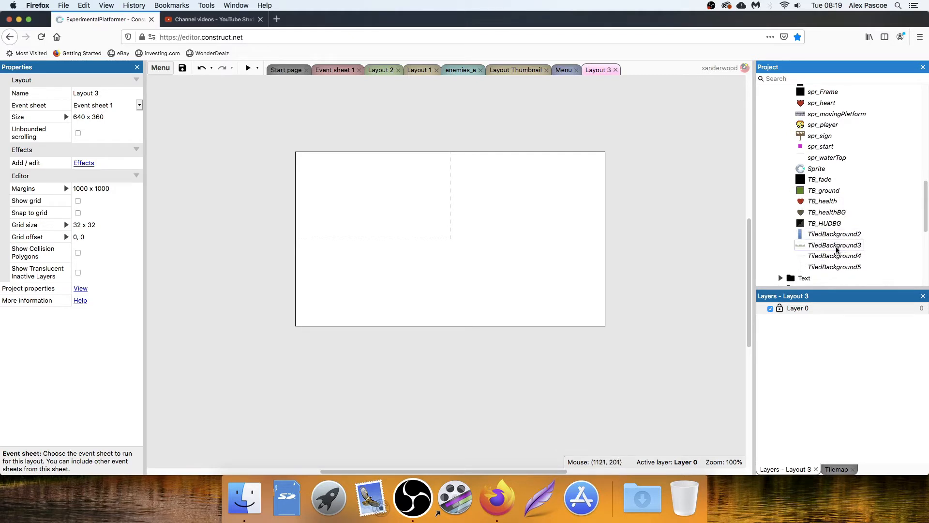
scroll(836, 248, "down", 1)
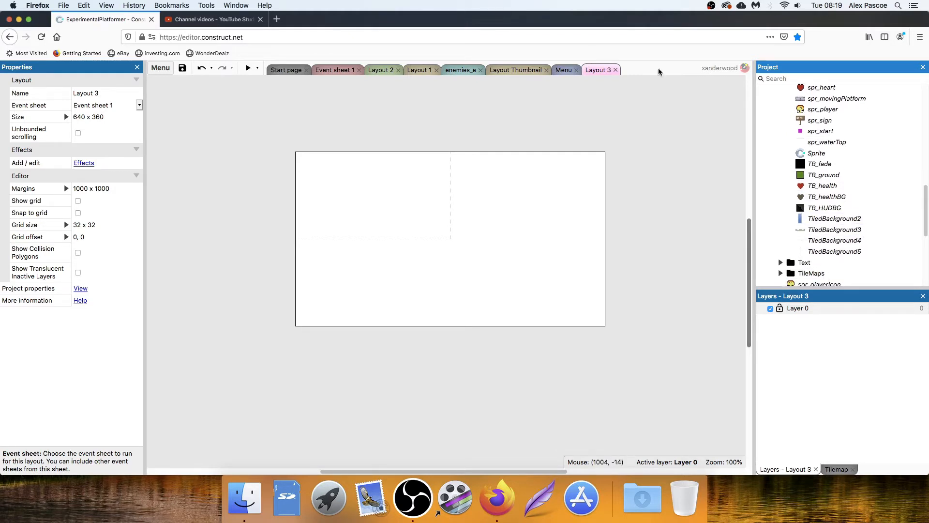
left_click(418, 71)
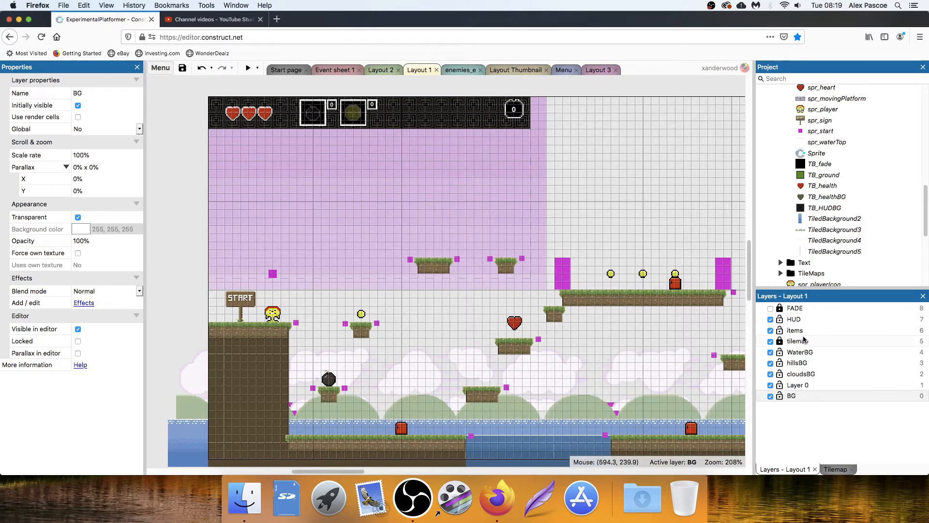
left_click(599, 70)
Place a 256 x 16 TB_ground strip on Layout 3 at 0, 80, starting at the layout's left edge
scroll(823, 169, "down", 2)
left_click(824, 120)
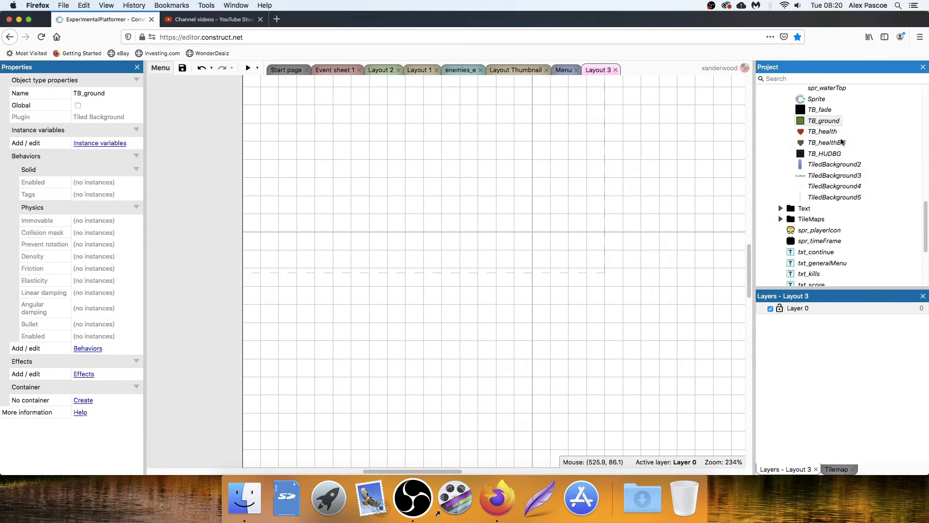
scroll(543, 214, "up", 1, "ctrl")
middle_click_drag(543, 214, 441, 136)
left_click_drag(829, 121, 476, 173)
left_click_drag(530, 180, 234, 231)
middle_click_drag(234, 230, 326, 245)
left_click_drag(405, 250, 388, 204)
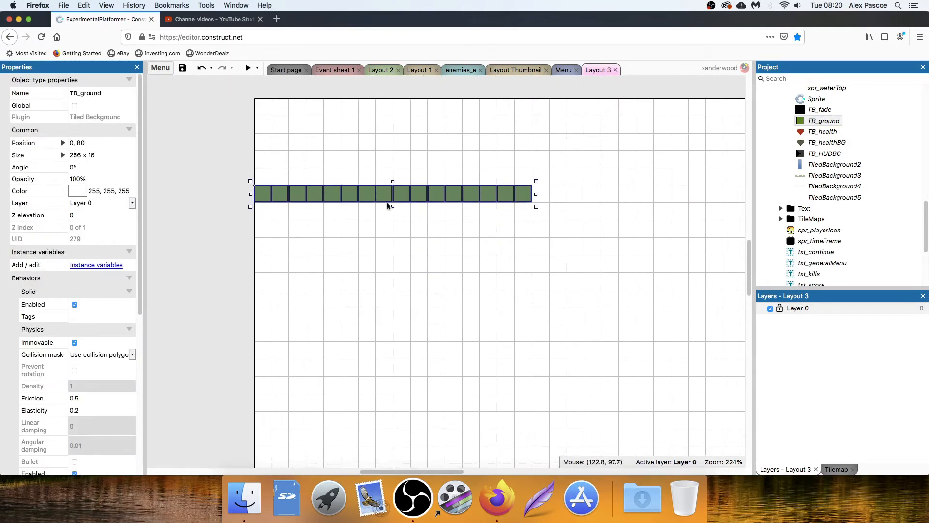
Build a pit from TB_ground copies with a 16 x 240 wall at 112, 96 and a 512 x 16 floor at 112, 336
left_click_drag(536, 194, 423, 376)
scroll(423, 376, "down", 4)
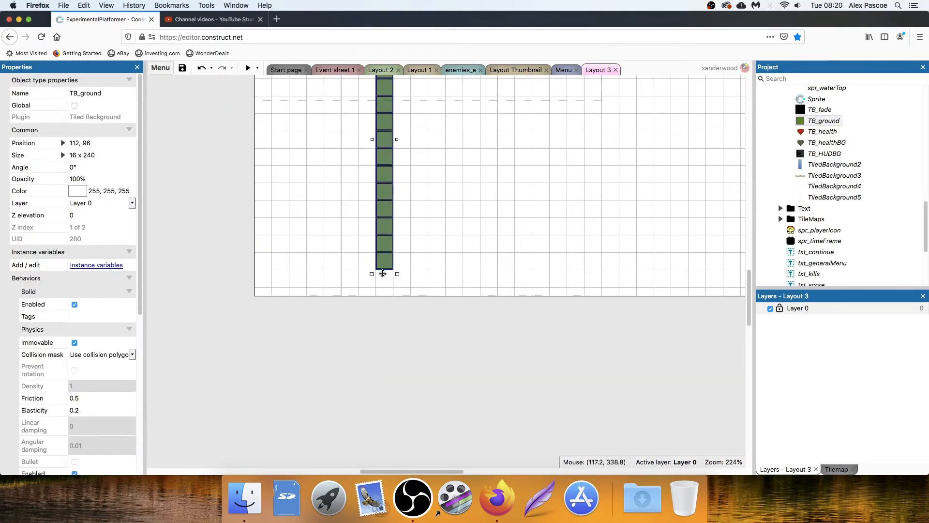
left_click_drag(384, 218, 330, 274, "ctrl")
left_click_drag(333, 161, 384, 278)
left_click_drag(398, 279, 623, 278)
middle_click_drag(579, 316, 249, 316)
left_click_drag(293, 278, 593, 278)
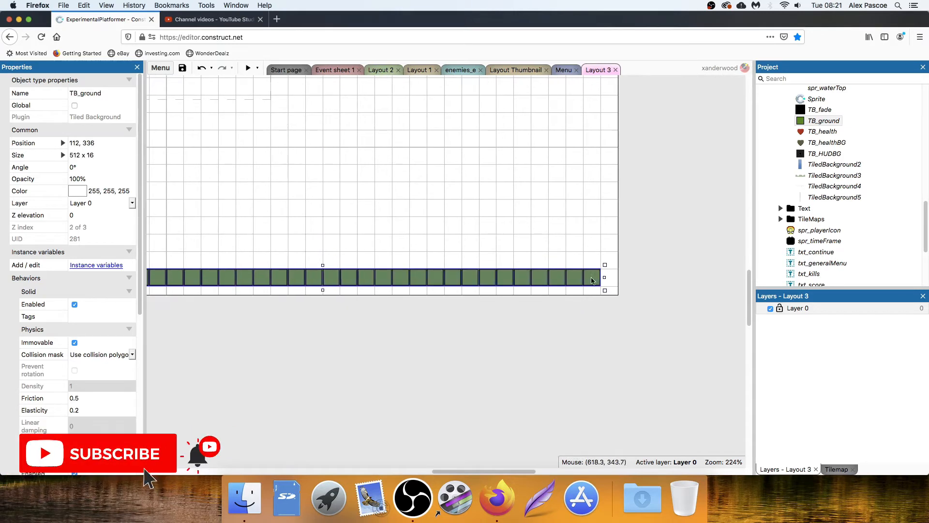
Copy the pit's 16 x 240 wall to the far end of the floor at 608, 96
scroll(234, 192, "down", 3, "ctrl")
double_click(252, 192)
key("Escape")
left_click_drag(251, 190, 608, 191, "ctrl")
middle_click_drag(667, 164, 639, 245)
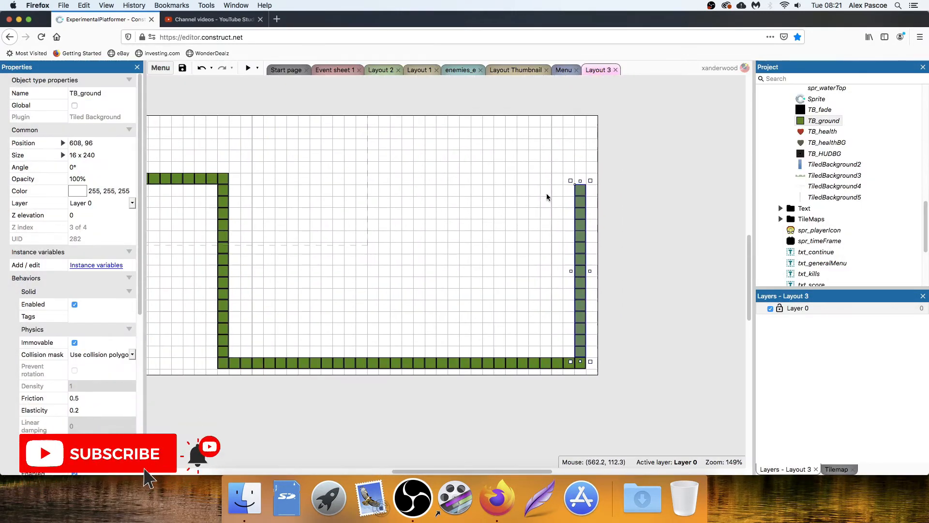
Set the width of Layout 3 to 2000
left_click(547, 197)
scroll(336, 175, "down", 2, "ctrl")
left_click(66, 117)
left_click(92, 129)
type("2000")
key("Return")
Copy the 128 x 16 ground strip to 608, 80 and step down from its far end with a short wall and ledge
left_click_drag(205, 179, 538, 179, "ctrl")
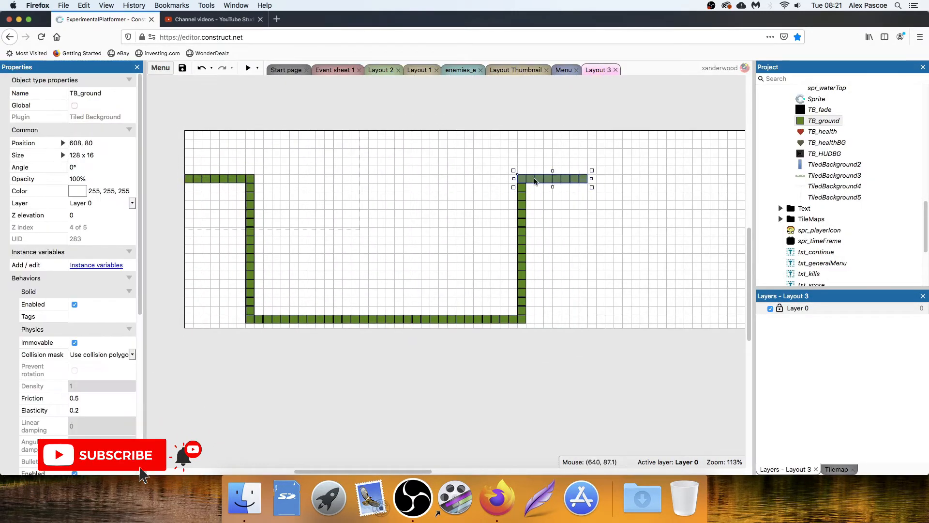
middle_click_drag(538, 213, 483, 226)
left_click(467, 237)
left_click_drag(468, 236, 529, 236, "ctrl")
left_click_drag(528, 331, 528, 226)
left_click_drag(498, 191, 567, 218, "ctrl")
mouse_move(606, 218)
left_mouse_down()
mouse_move(554, 218)
mouse_move(593, 219)
left_mouse_up()
middle_click_drag(593, 218, 509, 224)
Copy the short wall below and beyond the ledge, and widen the two farther copies into columns two tiles wide
left_click_drag(508, 223, 561, 223, "ctrl")
left_click(444, 216)
left_click_drag(443, 217, 461, 243, "ctrl")
left_click_drag(460, 243, 557, 242, "ctrl")
left_click_drag(565, 241, 571, 242)
left_click(504, 241)
left_click_drag(513, 241, 518, 240)
Copy the ledge into floor segments linking the short wall and columns, with the second segment 64 x 16 at 864, 176
left_click(456, 223)
left_click_drag(457, 222, 501, 249, "ctrl")
left_click_drag(493, 248, 546, 249, "ctrl")
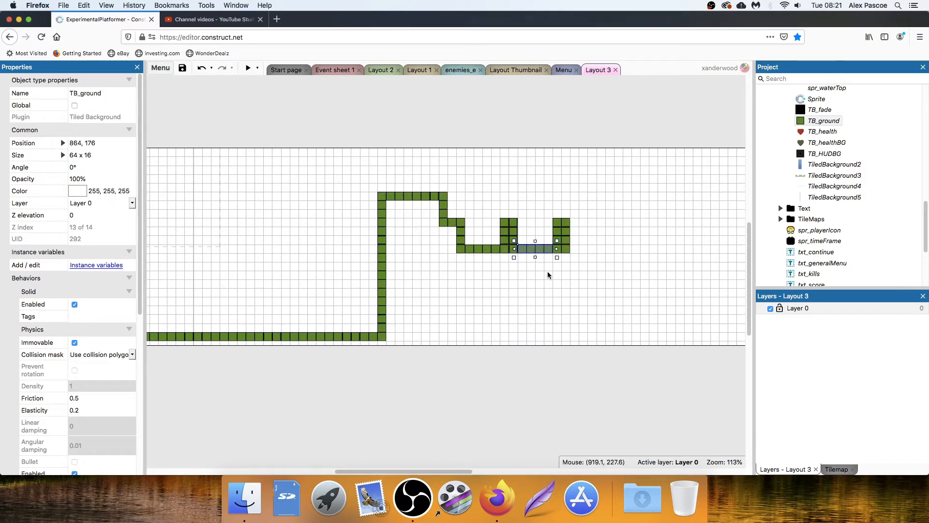
Copy ground blocks diagonally down from the last column to form a staircase ending in a flat platform
middle_click_drag(548, 273, 371, 279)
left_click_drag(365, 256, 405, 228, "ctrl")
left_click_drag(398, 227, 415, 246, "ctrl")
left_click_drag(415, 246, 433, 262, "ctrl")
left_click_drag(441, 264, 517, 256)
Build a hollow rectangular box of ground pieces beyond the platform, with its far wall extending below the box
left_click_drag(554, 255, 511, 200)
left_click_drag(511, 233, 519, 232, "ctrl")
left_click_drag(519, 263, 555, 217)
left_click_drag(532, 211, 567, 211, "ctrl")
left_click_drag(589, 211, 559, 211)
left_click_drag(556, 219, 557, 294)
Copy the platform to the upper area beyond the box and add a 16 x 208 wall beneath it at 1344, 112
left_click_drag(455, 264, 630, 211, "ctrl")
left_click(551, 234)
left_click_drag(551, 234, 603, 243, "ctrl")
left_click_drag(607, 307, 607, 333)
Copy the 16 x 208 wall farther along the level and stretch the upper platform to reach it
middle_click_drag(625, 248, 483, 277)
scroll(489, 278, "down", 3)
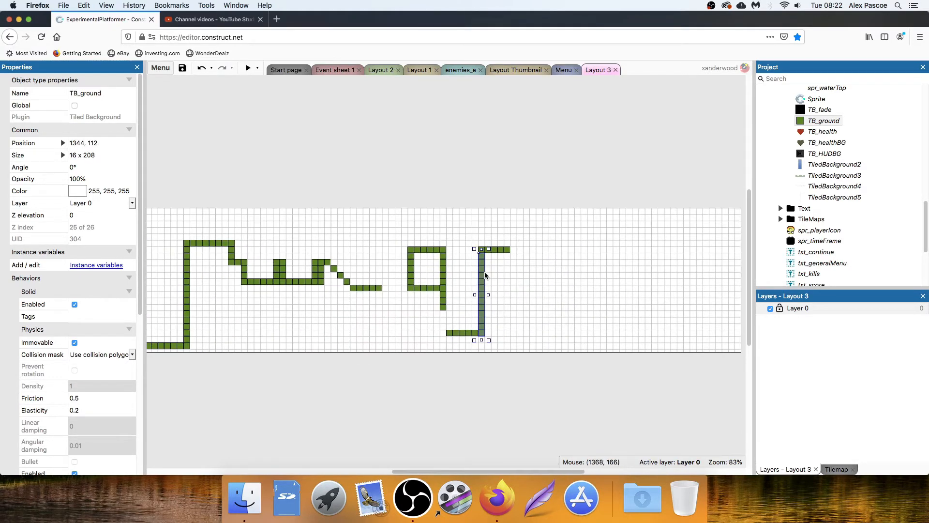
left_click_drag(482, 272, 572, 251, "ctrl")
left_click(501, 250)
Extend the lower floor segment back underneath the box and staircase to 368 x 16 at 976, 304
double_click(459, 333)
left_click(894, 70)
left_click_drag(443, 333, 327, 333)
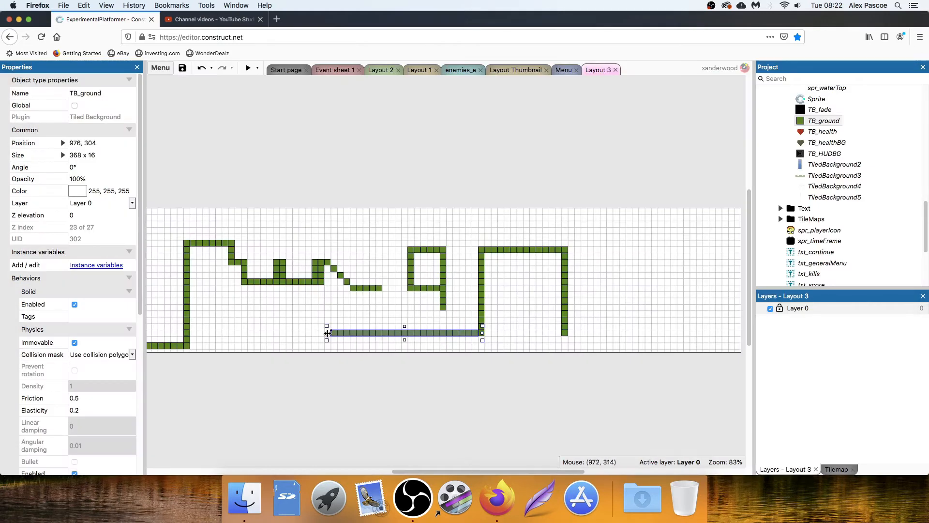
Extend the double wall beside the staircase down to the lower floor and lengthen that floor to 384 x 16 at 960, 304
left_click(322, 279)
left_click_drag(318, 289, 318, 335)
left_click(340, 334)
Lengthen the platform at the foot of the staircase by two tiles towards the hollow box
scroll(370, 300, "up", 5, "ctrl")
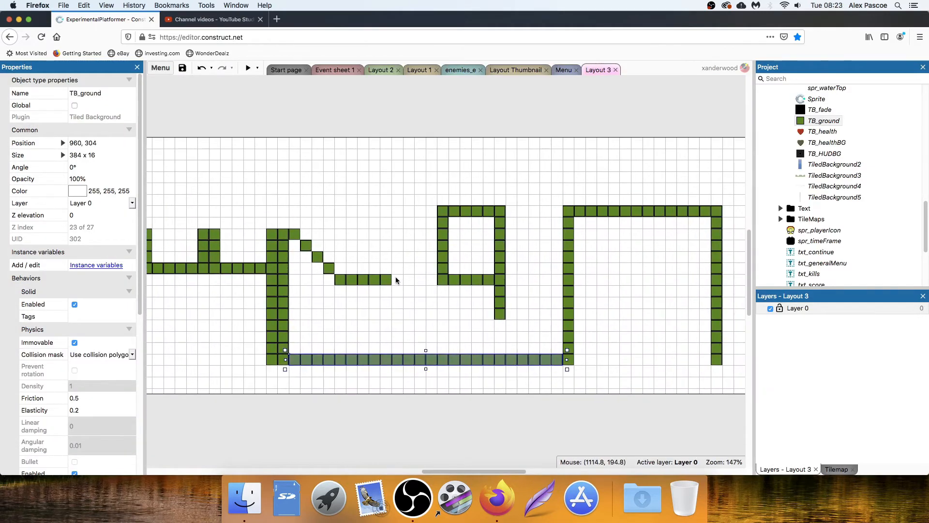
left_click(389, 280)
middle_click_drag(396, 281, 396, 242)
left_click_drag(396, 241, 419, 241)
Copy a ground piece to the base of the far wall and stretch it into a 416 x 16 floor at 1568, 304
middle_click_drag(600, 306, 424, 306)
left_click_drag(554, 315, 623, 314, "ctrl")
left_click_drag(623, 173, 558, 322)
middle_click_drag(570, 345, 375, 347)
left_click_drag(437, 322, 654, 312)
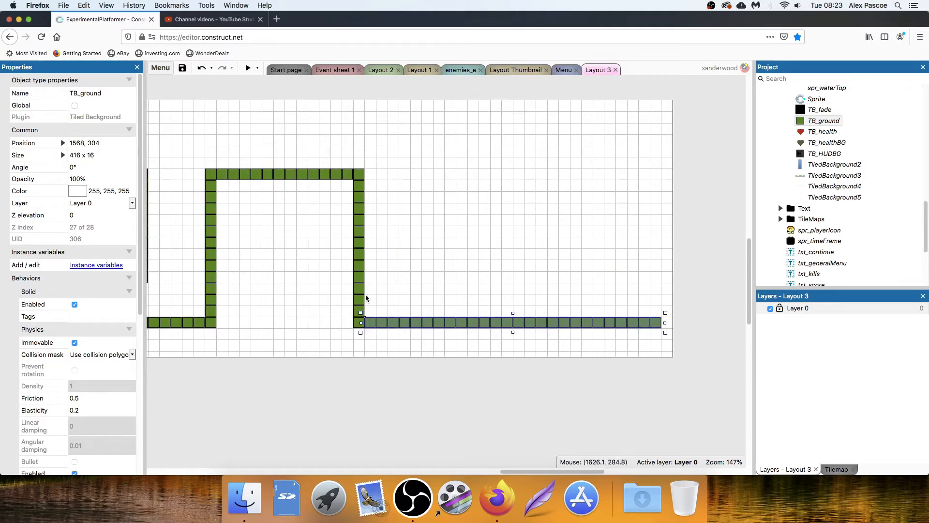
Place five separate 16 x 16 blocks climbing above the new floor, with a four-tile platform beside them
left_click_drag(339, 175, 402, 277, "ctrl")
left_click_drag(394, 275, 441, 283)
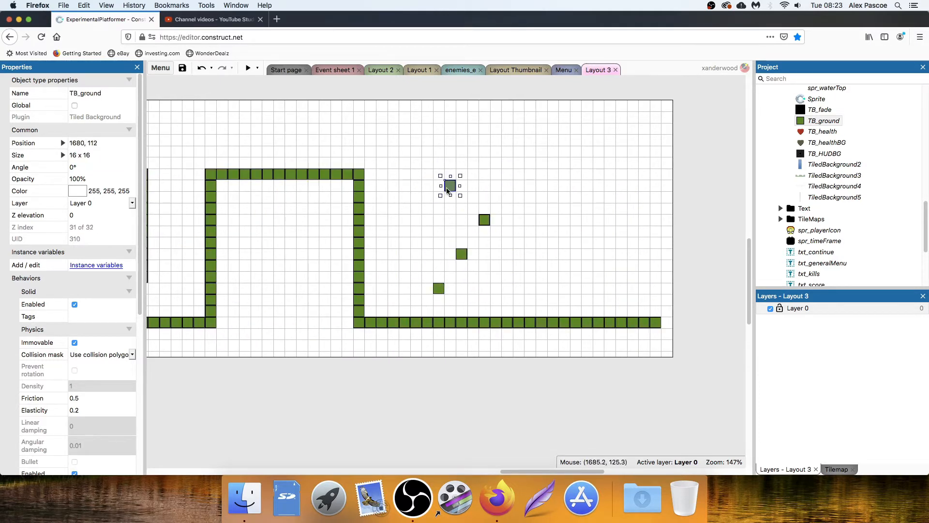
left_click_drag(544, 140, 544, 220)
left_click_drag(552, 220, 585, 219)
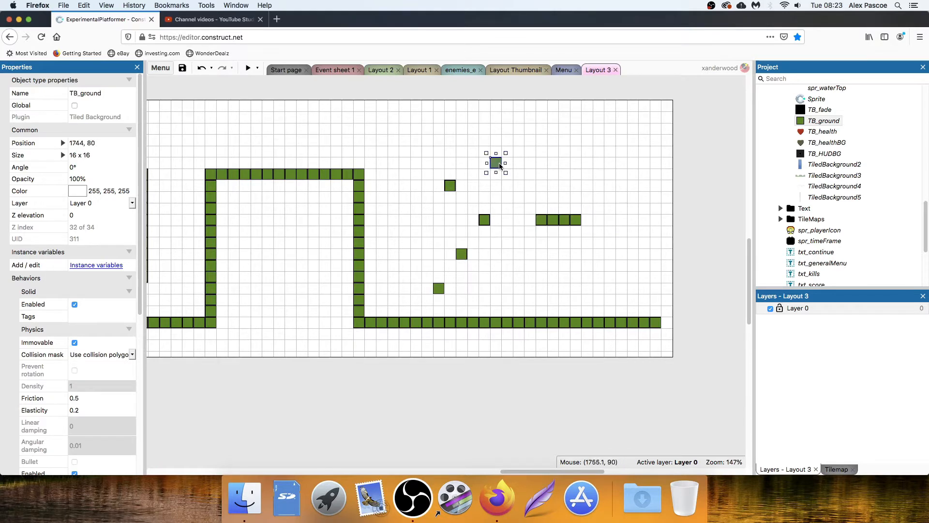
Add a tall wall reaching the floor beyond the blocks and stagger three platforms of three, four and five tiles in front of it
left_click_drag(497, 164, 588, 153, "ctrl")
left_click_drag(587, 162, 586, 319)
left_click_drag(560, 220, 491, 289, "ctrl")
left_click(564, 257)
left_click_drag(573, 219, 574, 220)
double_click(568, 254)
key("Escape")
left_click_drag(574, 254, 562, 254)
left_click(553, 289)
left_click_drag(563, 289, 551, 288)
Add a three-tile ledge against the upper part of the tall wall and extend the wall to the layout's top edge
left_click(690, 229)
left_click_drag(553, 217, 586, 98, "ctrl")
left_click(586, 159)
Build a 1872 x 16 ceiling at 0, 0 from a copy of the ledge and add a 16 x 64 wall beneath its start at 0, 16
left_click_drag(568, 165, 566, 108, "ctrl")
left_click_drag(543, 106, 383, 107)
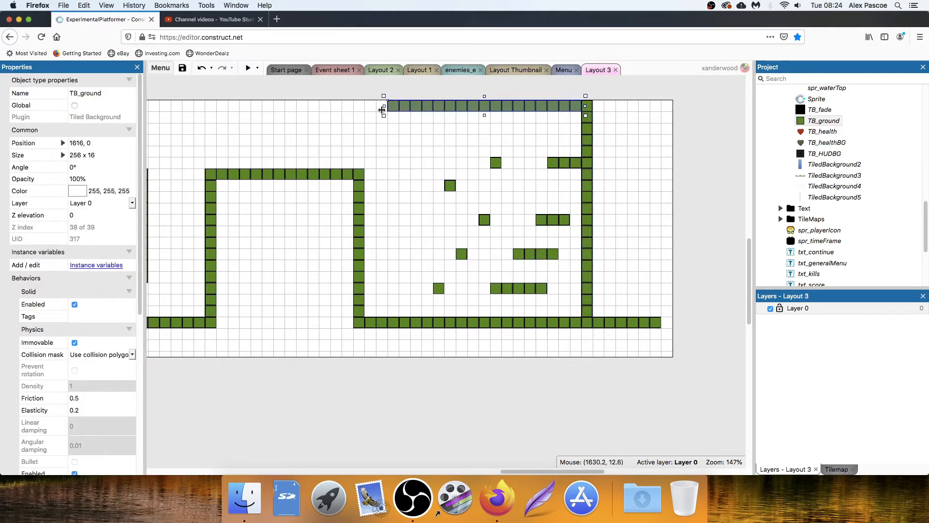
middle_click_drag(383, 106, 650, 205)
left_click_drag(650, 206, 239, 205)
middle_click_drag(239, 205, 580, 259)
left_click_drag(580, 259, 216, 267)
middle_click_drag(216, 268, 554, 292)
left_click_drag(554, 291, 187, 294)
middle_click_drag(263, 357, 257, 357)
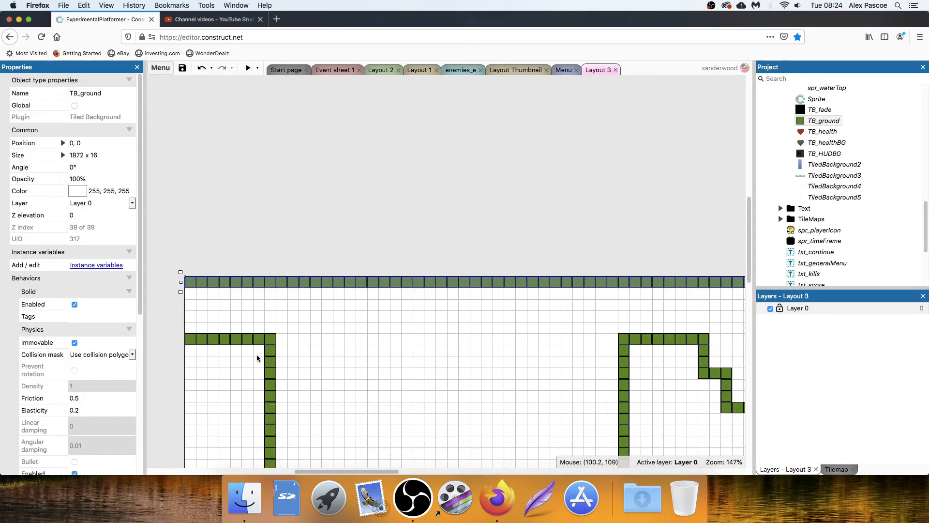
left_click_drag(705, 350, 193, 304, "ctrl")
left_click_drag(190, 294, 190, 284)
Copy a ground platform below the raised middle section and stretch it into a 304 x 16 floor at 624, 304
middle_click_drag(375, 413, 174, 304)
middle_click_drag(711, 331, 528, 265)
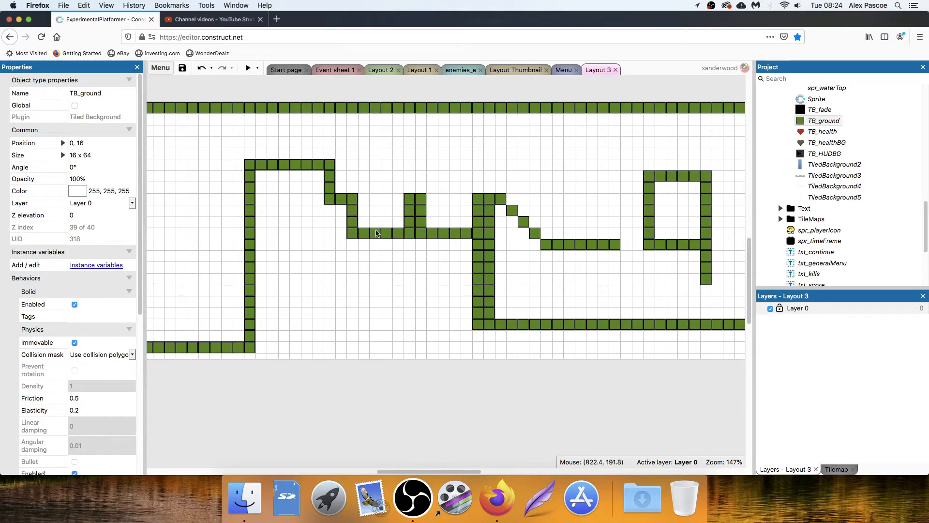
left_click_drag(391, 233, 459, 325, "ctrl")
left_click_drag(446, 325, 252, 325)
Shorten the tall wall's upper end down to the top ledge and extend the ceiling to the far edge of the layout
middle_click_drag(621, 384, 215, 380)
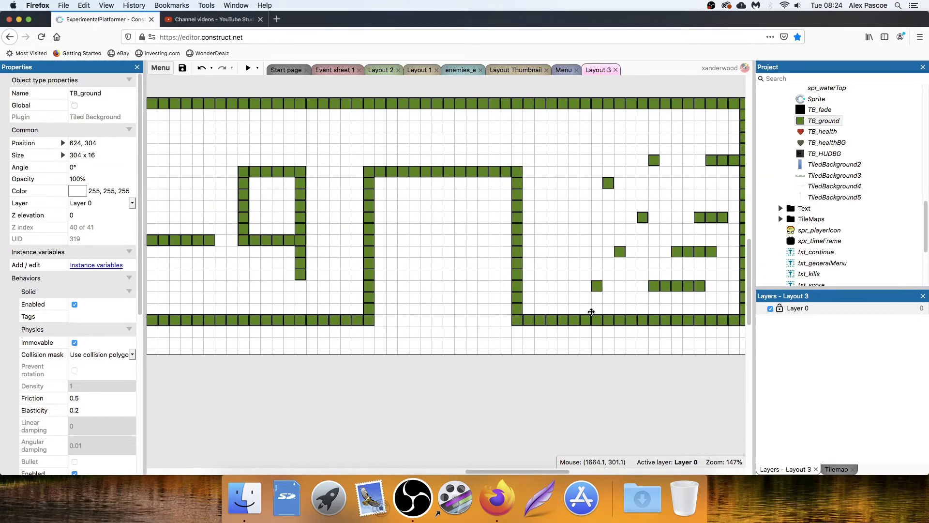
middle_click_drag(591, 313, 429, 328)
left_click(582, 309)
left_click_drag(584, 108, 584, 170)
left_click(571, 117)
left_click_drag(582, 117, 669, 117)
Close the level's end with a wall at 1984, 16 reaching the floor and place four alternating two-tile ledges in the shaft
left_click_drag(584, 217, 659, 172, "ctrl")
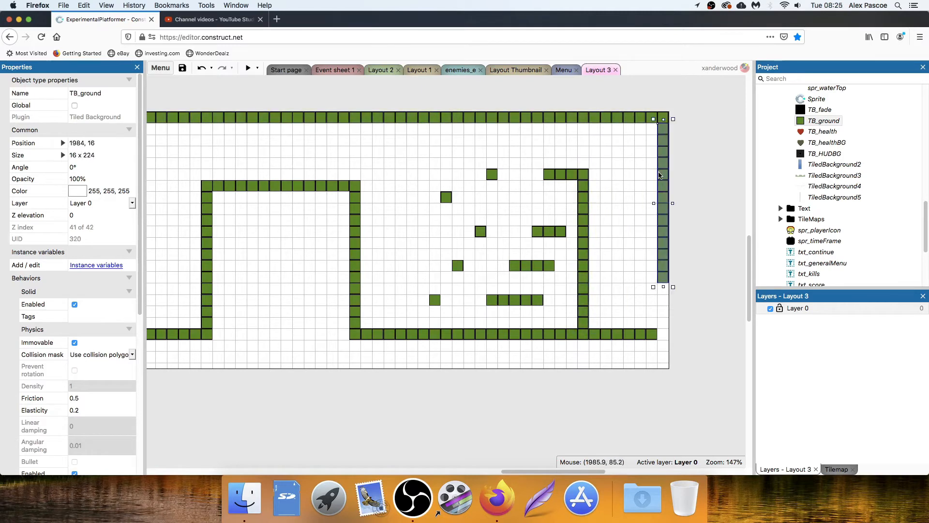
left_click_drag(663, 287, 667, 340)
left_click_drag(492, 176, 600, 223, "ctrl")
left_click_drag(601, 223, 604, 290, "ctrl")
left_click(678, 237)
scroll(629, 238, "down", 2)
scroll(573, 250, "down", 5, "ctrl")
scroll(409, 246, "up", 1, "ctrl")
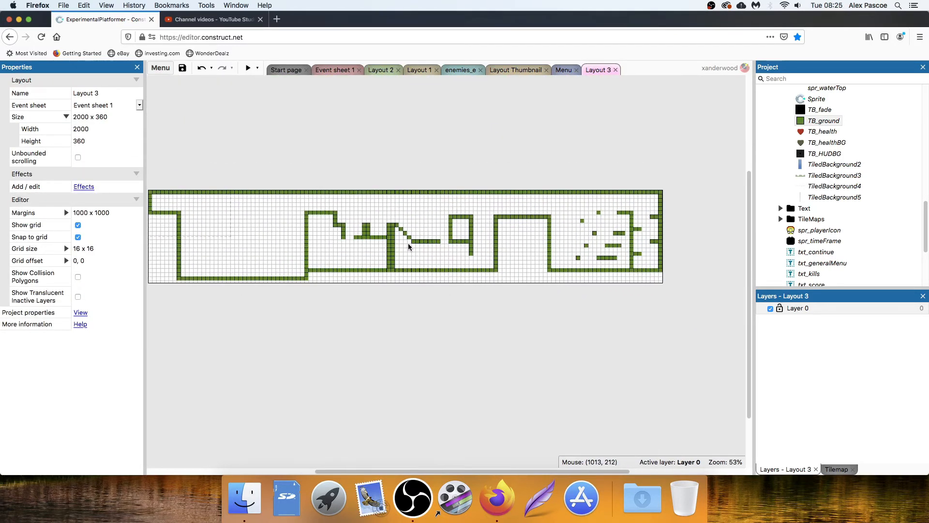
Copy the 32 x 16 ledge into the first pit to form four staggered ledges descending near its starting wall
scroll(271, 265, "up", 3, "ctrl")
scroll(245, 270, "left", 3)
left_click_drag(481, 241, 325, 246, "ctrl")
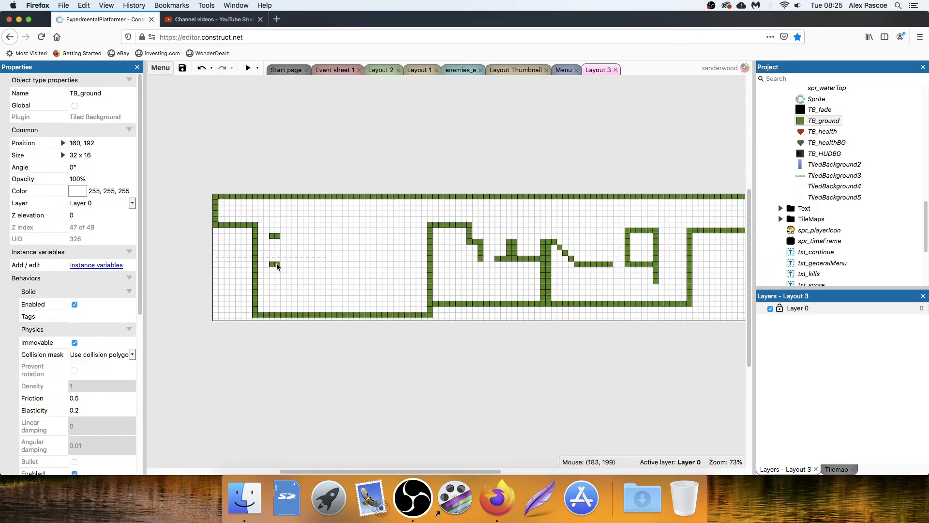
left_click_drag(277, 267, 288, 254)
left_click_drag(288, 254, 287, 294, "ctrl")
mouse_move(287, 293)
left_mouse_down()
mouse_move(277, 277)
mouse_move(292, 285)
left_mouse_up()
Place three spaced 64 x 32 ground blocks along the floor of the first pit
scroll(281, 280, "up", 4, "ctrl")
left_click_drag(310, 328, 292, 337)
left_click_drag(292, 343, 367, 340)
left_click_drag(368, 340, 453, 339, "ctrl")
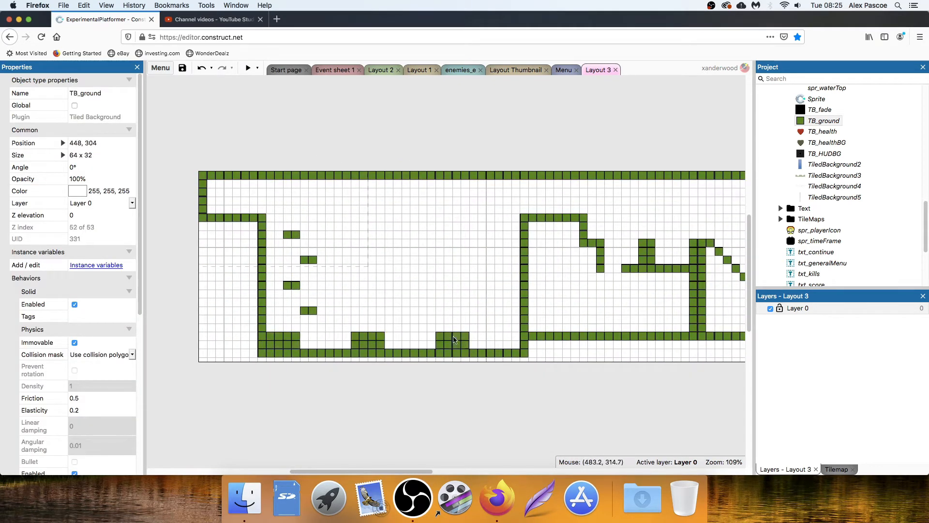
Place a row of four 16 x 16 blocks above the pit floor and three more rising beside its far wall
left_click_drag(309, 310, 399, 313, "ctrl")
left_click_drag(398, 313, 499, 288, "ctrl")
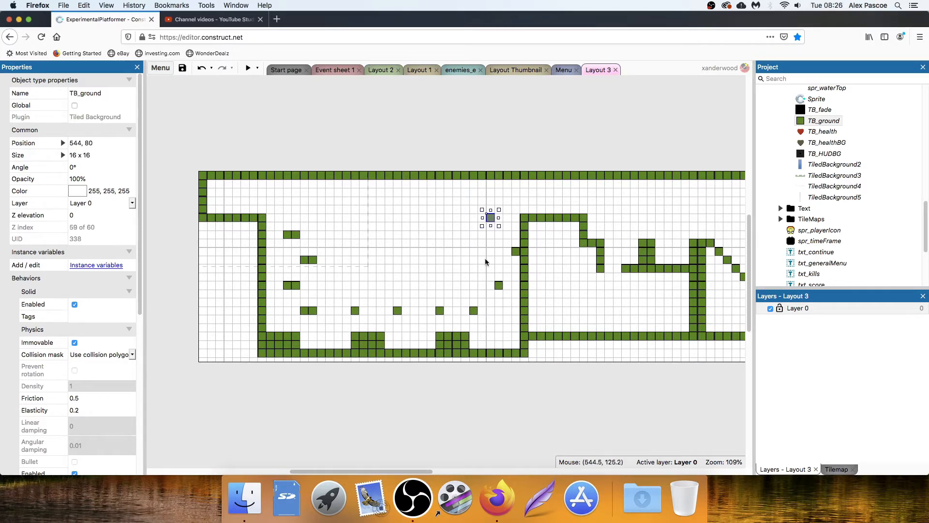
left_click(485, 261)
Review the ground structure of the whole level and the sprites available in the project
scroll(461, 338, "down", 3, "ctrl")
scroll(808, 152, "up", 3)
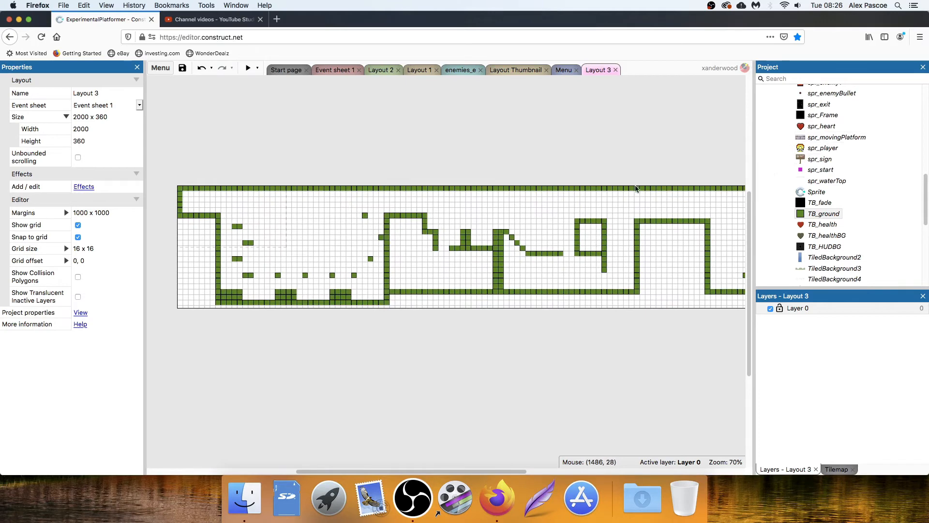
scroll(578, 218, "down", 2, "ctrl")
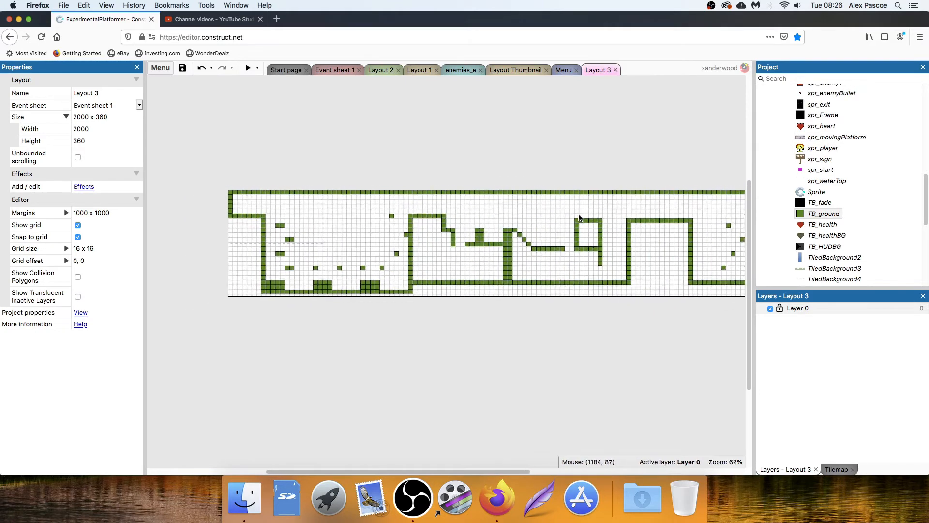
scroll(529, 228, "up", 5, "ctrl")
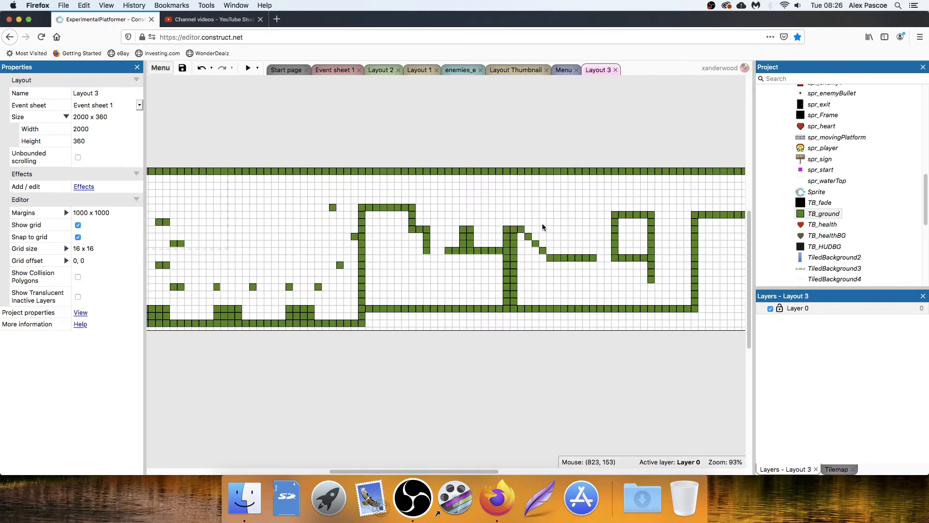
scroll(504, 285, "down", 3, "ctrl")
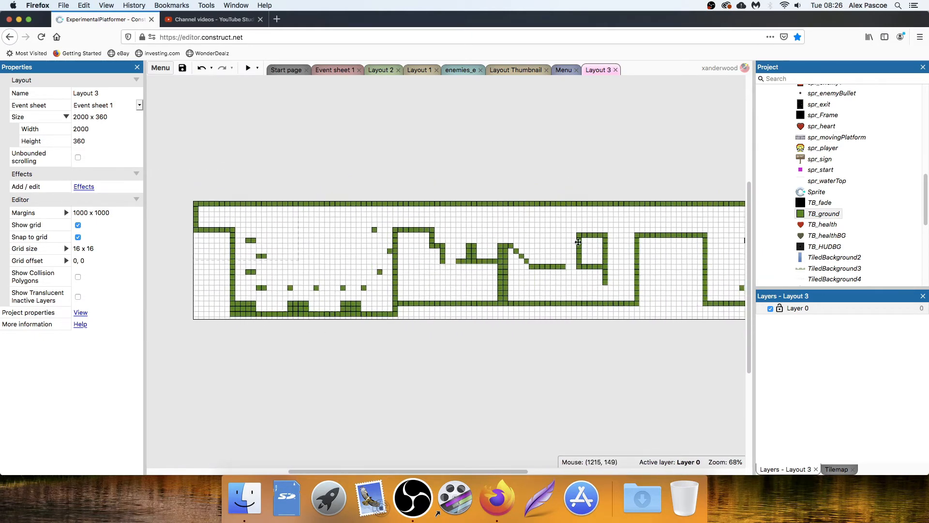
scroll(533, 230, "up", 2, "ctrl")
scroll(533, 229, "left", 2)
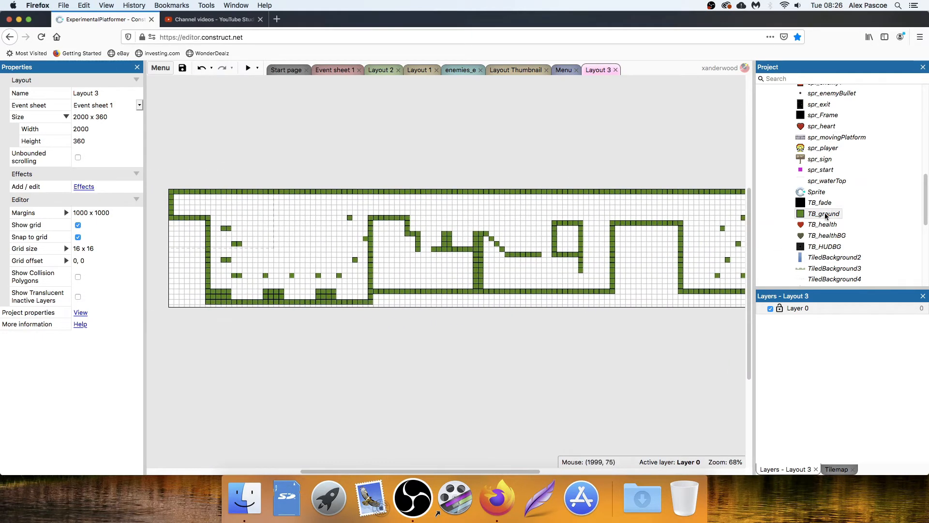
scroll(719, 215, "down", 2, "ctrl")
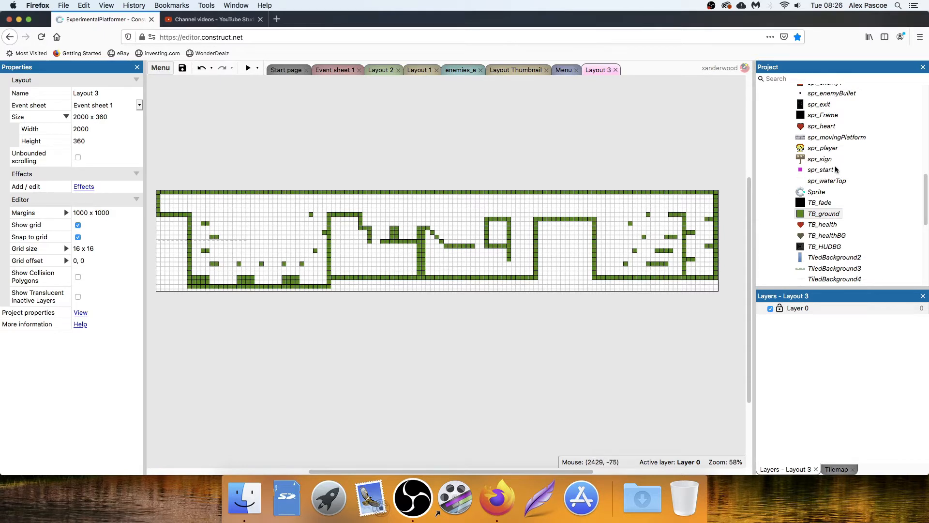
Clone the spr_movingPlatform sprite and bring the spr_movingPlatform2 clone into the layout
left_click(837, 138)
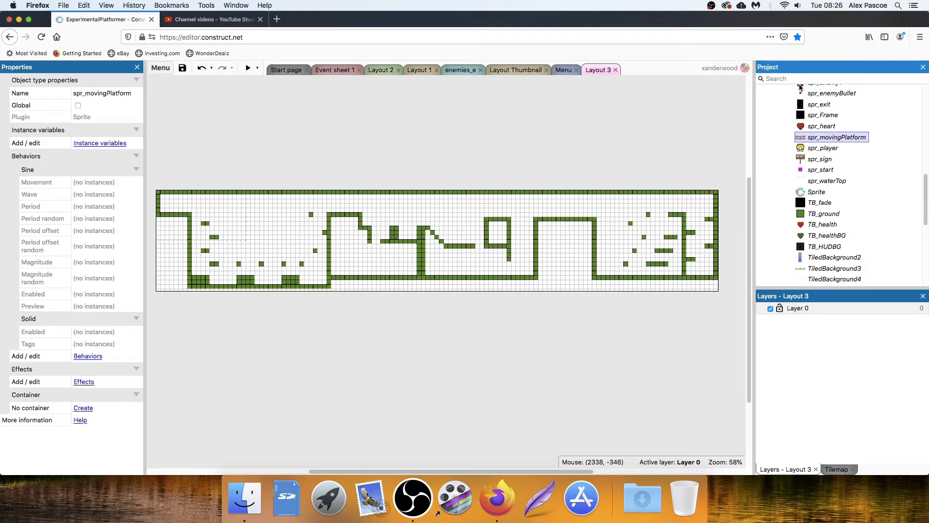
right_click(837, 139)
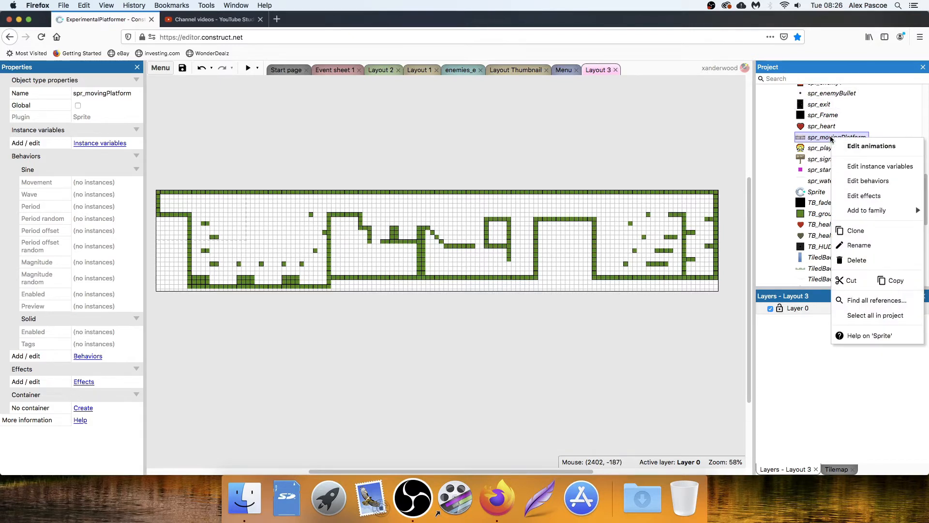
left_click(855, 231)
left_click(856, 148)
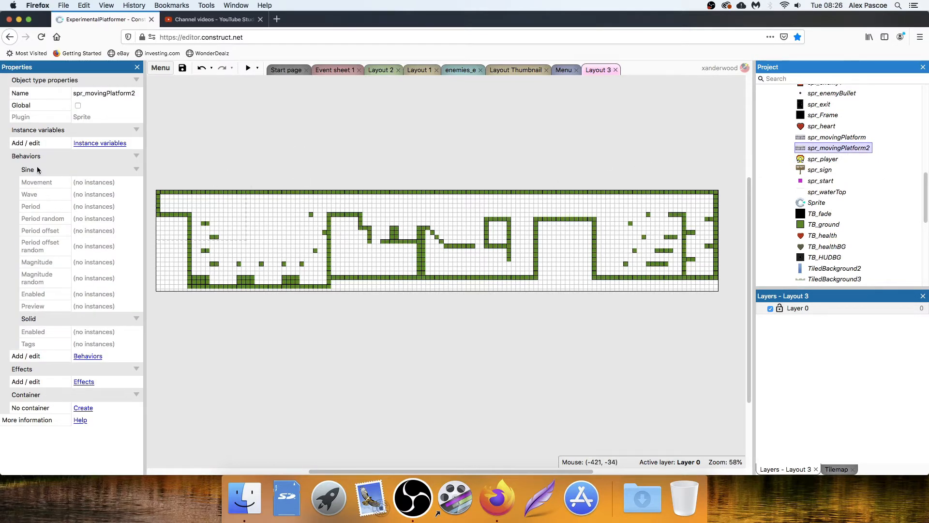
left_click(259, 144)
left_click_drag(847, 153, 422, 171)
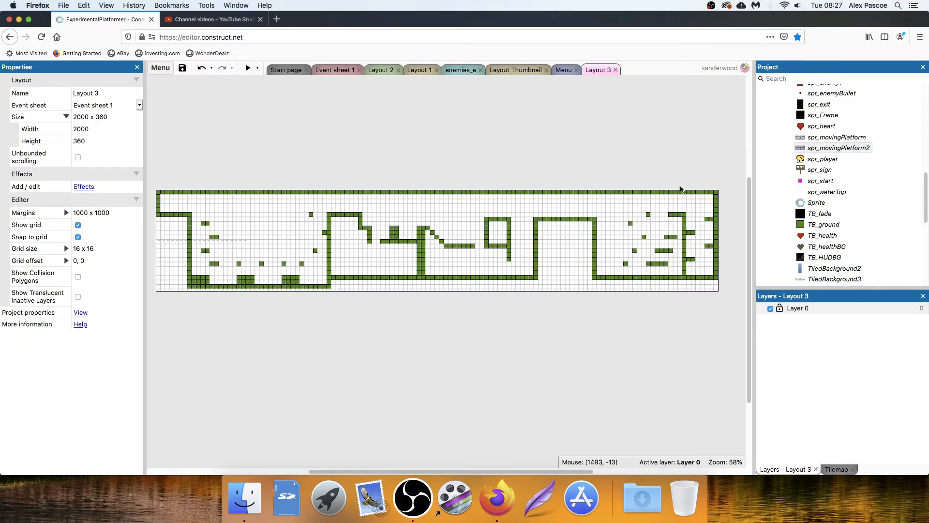
Place a 32 x 32 spr_movingPlatform2 instance above the level and delete the extra zero-height instance
left_click_drag(817, 148, 579, 154)
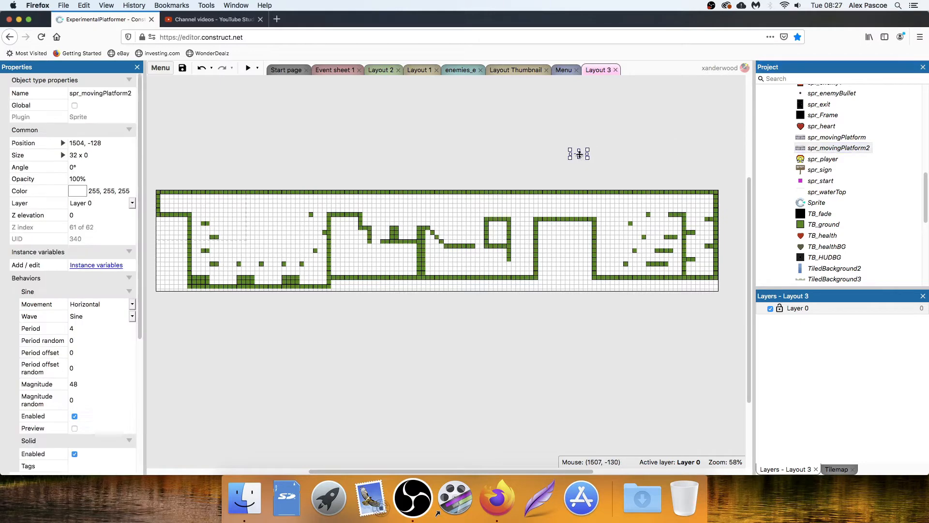
left_click_drag(447, 129, 589, 168)
left_click_drag(346, 102, 641, 179)
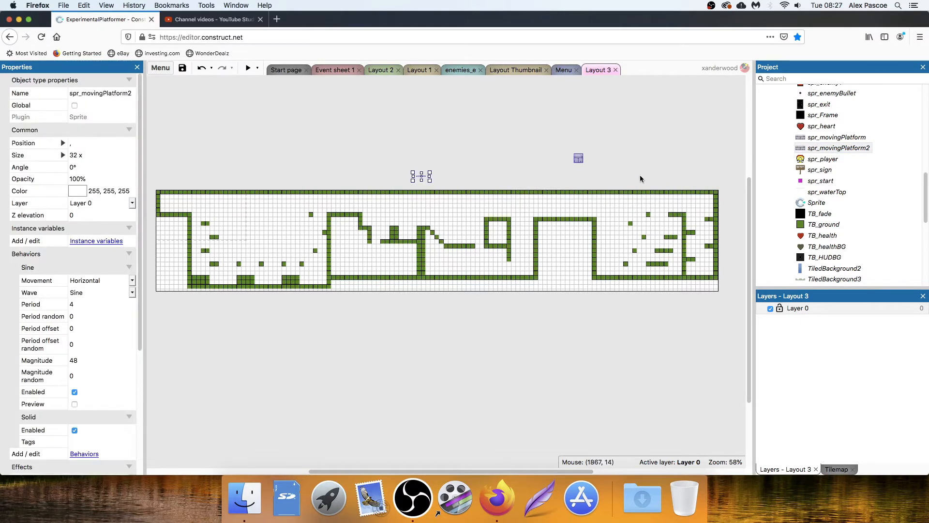
left_click(404, 166)
left_click_drag(428, 189, 424, 180)
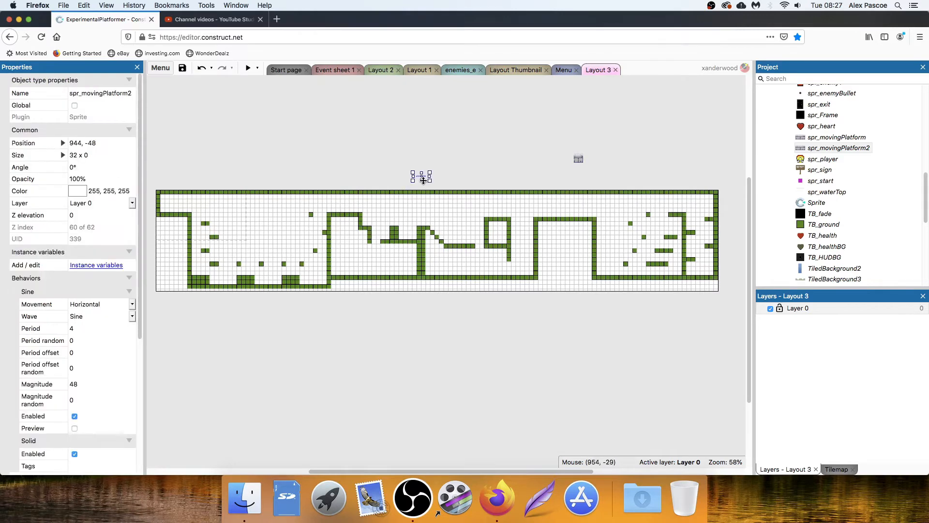
key("Delete")
Move the platform over the ledge at the level's centre, set its Sine movement to Vertical and preview the motion
left_click_drag(581, 154, 467, 235)
scroll(465, 229, "up", 5, "ctrl")
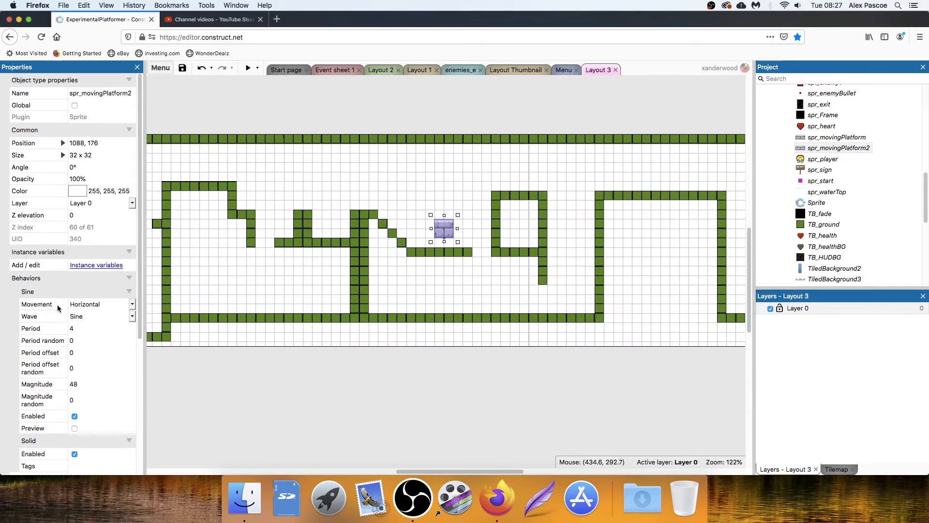
left_click(74, 304)
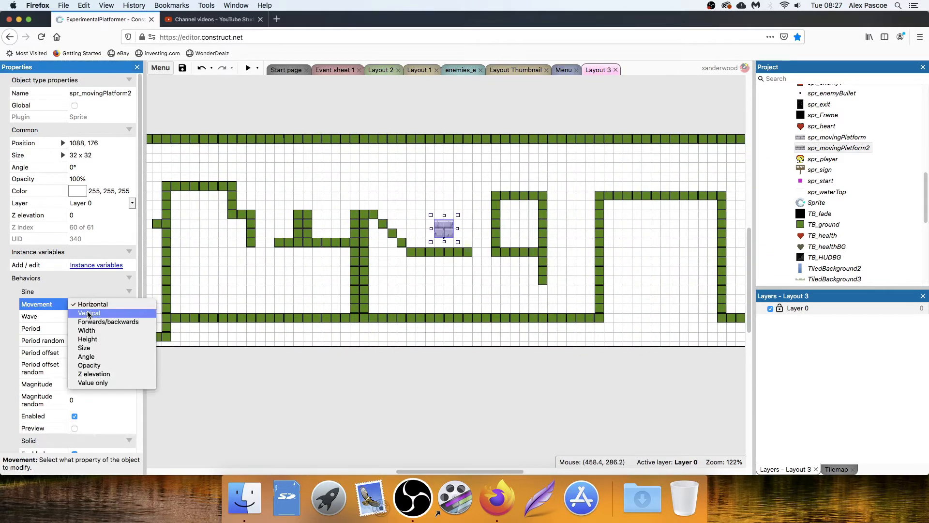
left_click(91, 313)
left_click(75, 428)
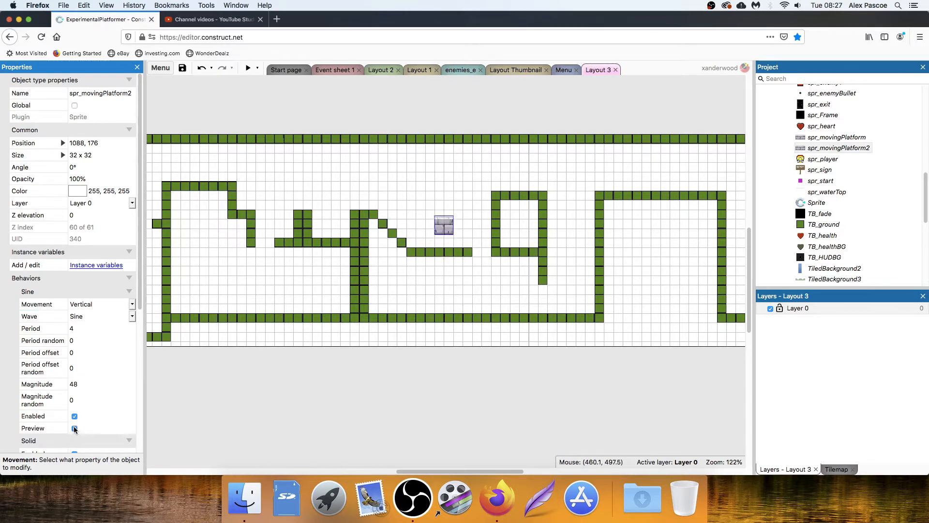
left_click(75, 427)
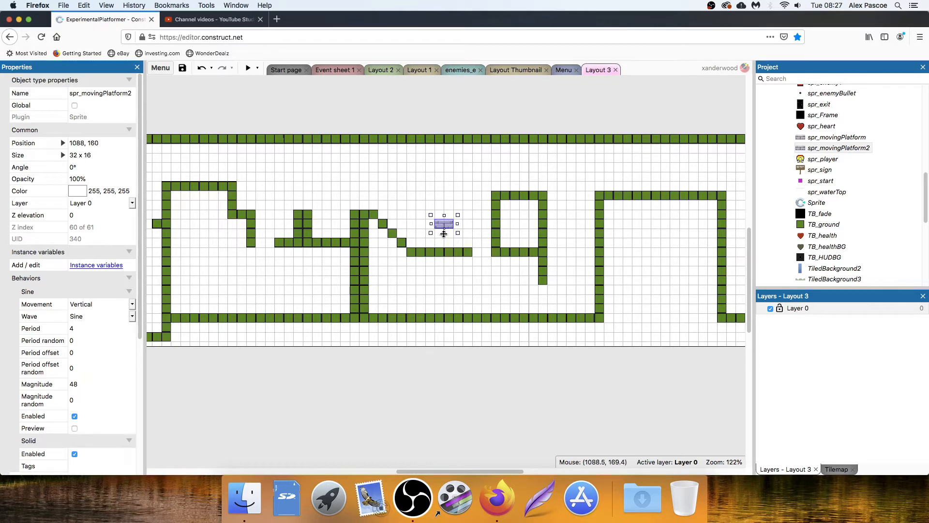
Resize the platform to 32 x 16, fit it into the ledge gap at 1152, 208 and preview its motion
left_click_drag(447, 225, 483, 252)
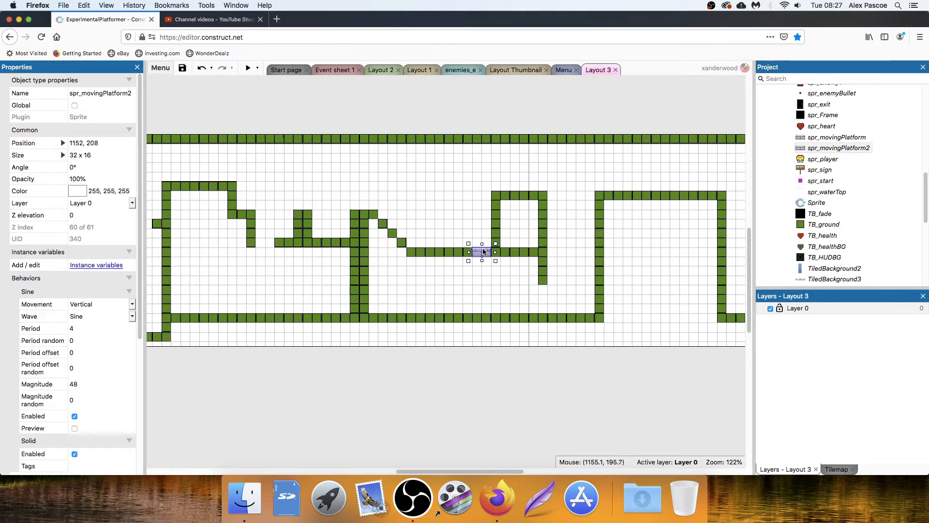
scroll(492, 261, "up", 6, "ctrl")
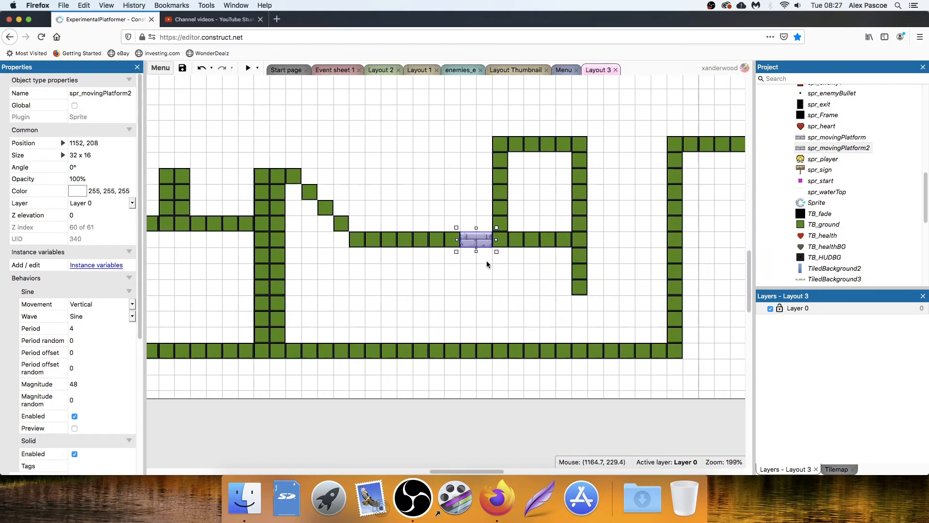
scroll(482, 267, "down", 2)
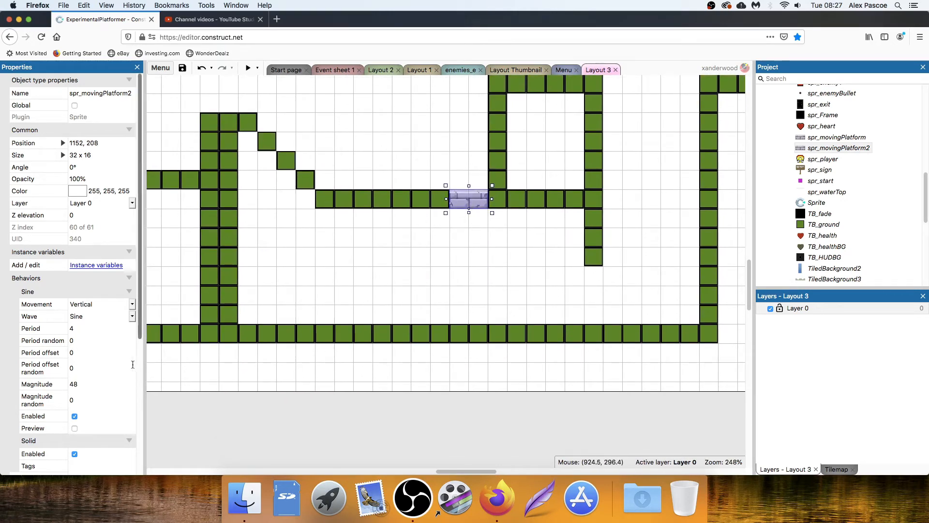
left_click(74, 428)
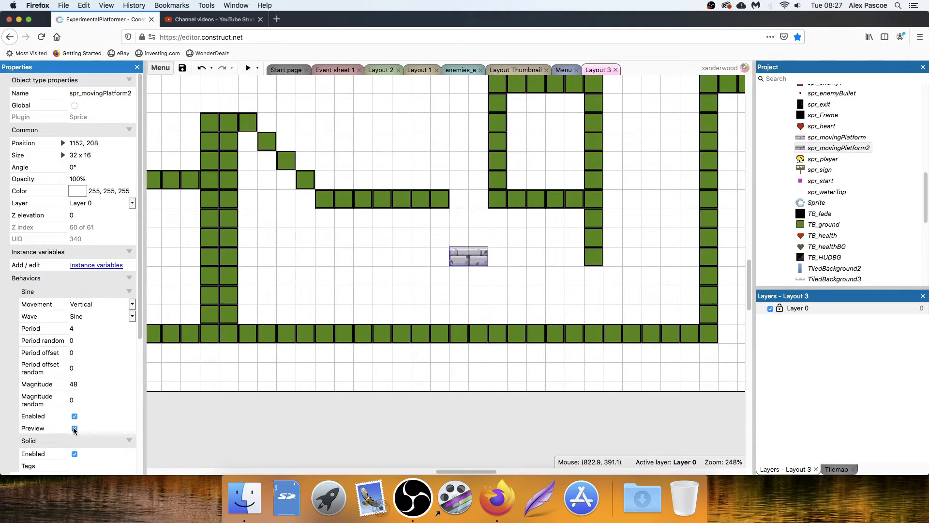
left_click(74, 428)
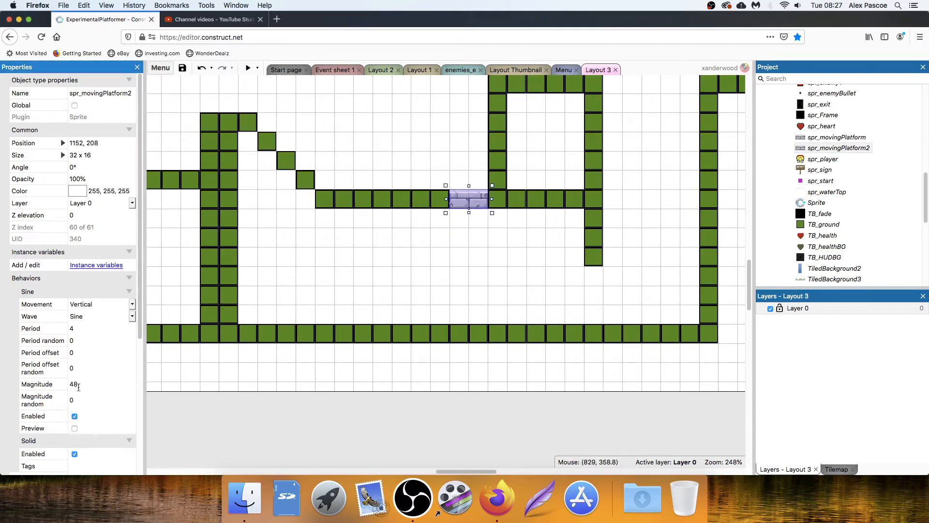
Set the platform's Sine magnitude to 60 and preview the vertical motion
left_click(78, 386)
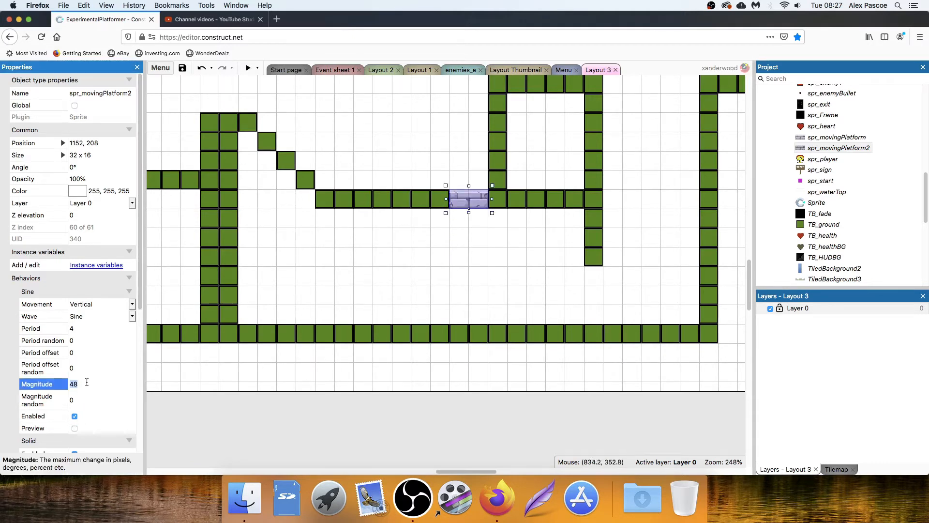
key("Return")
left_click(75, 428)
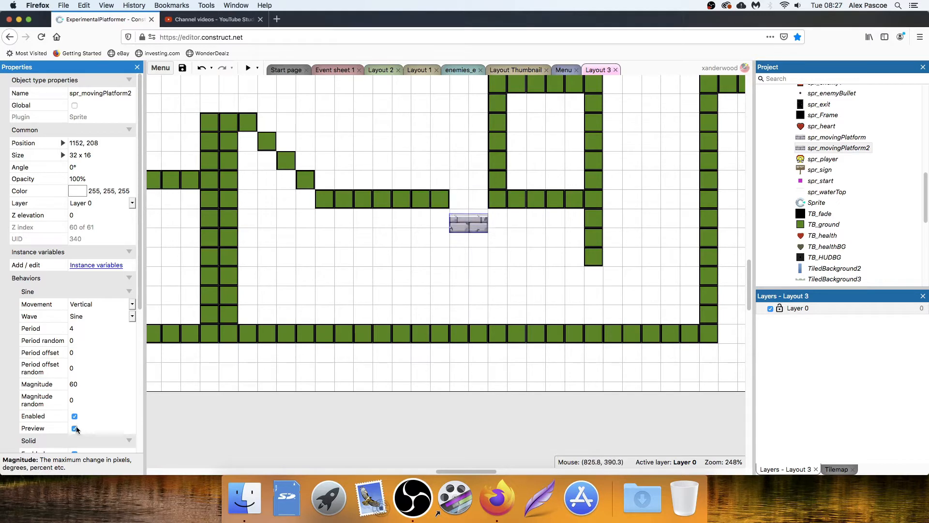
left_click(75, 428)
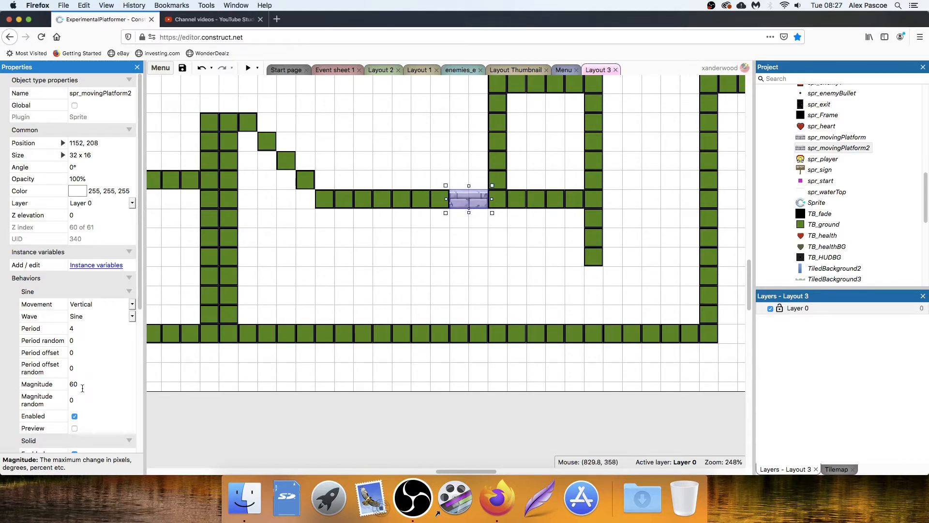
Raise the platform's Sine magnitude to 160 and preview how far it travels
left_click(82, 387)
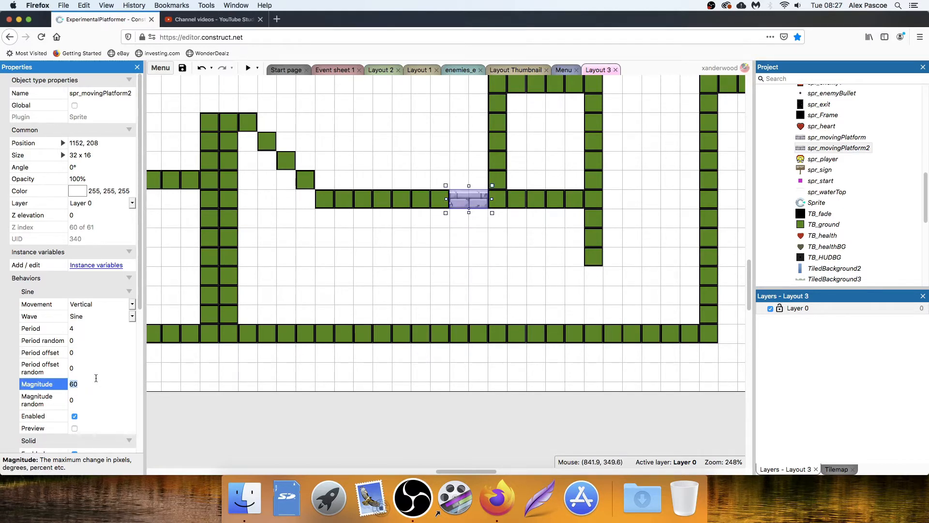
key("Tab")
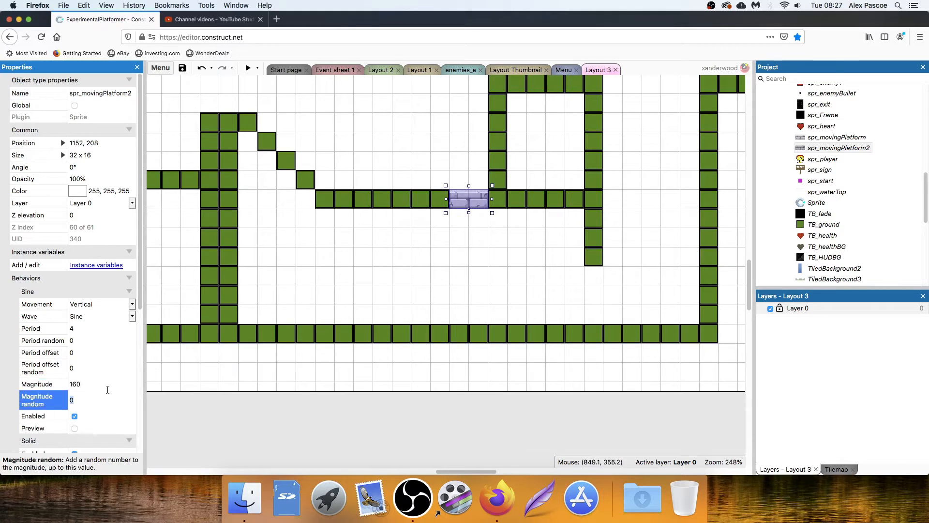
left_click(74, 427)
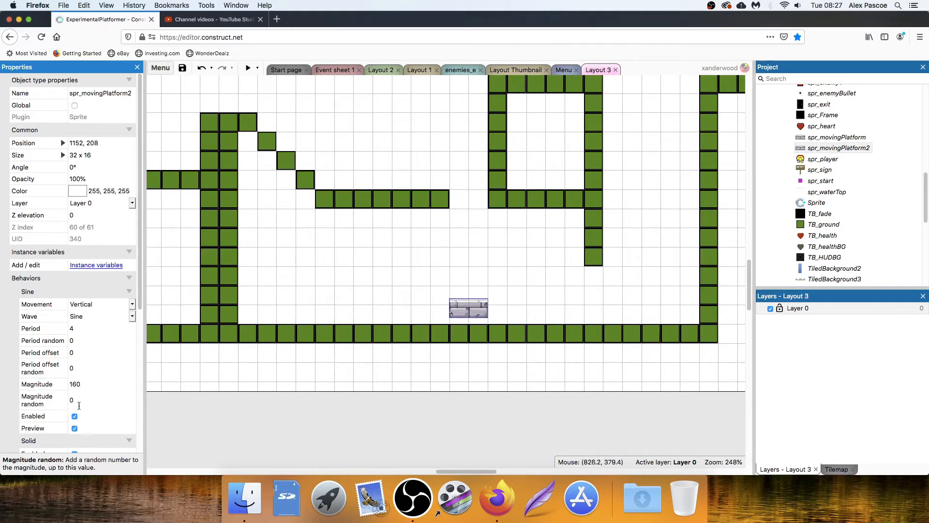
left_click(74, 428)
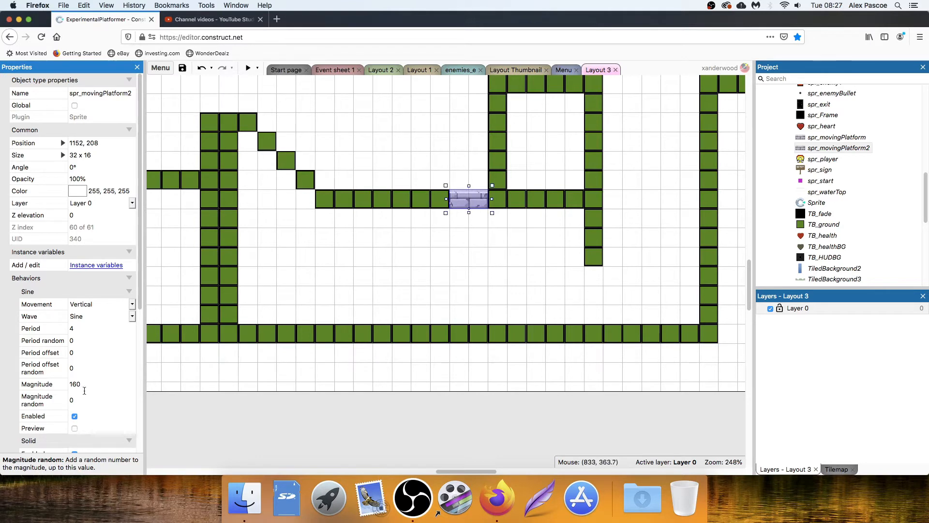
Reduce the platform's Sine magnitude to 80 and preview the motion
left_click(86, 384)
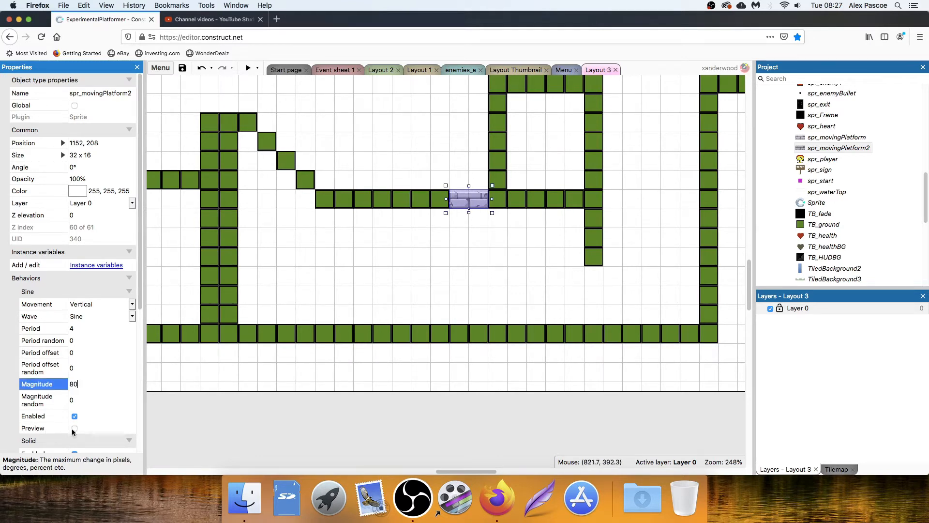
key("Return")
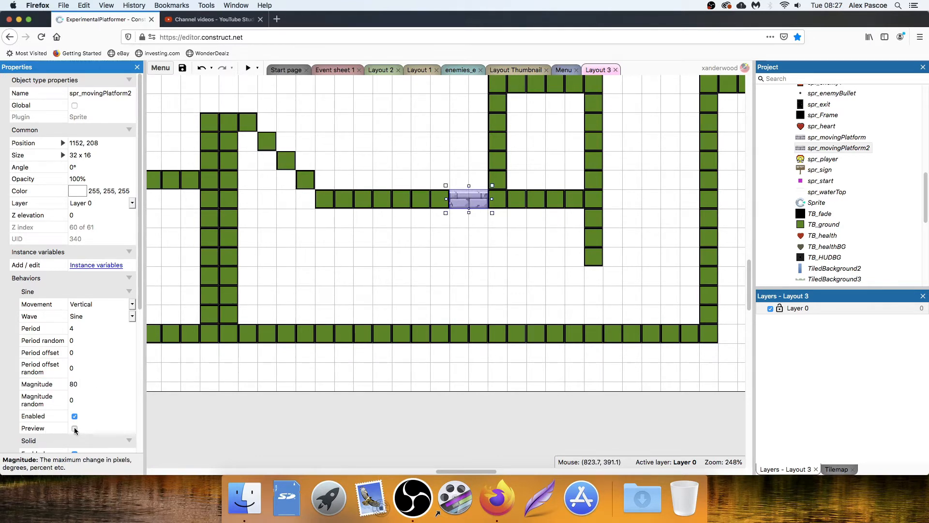
left_click(75, 429)
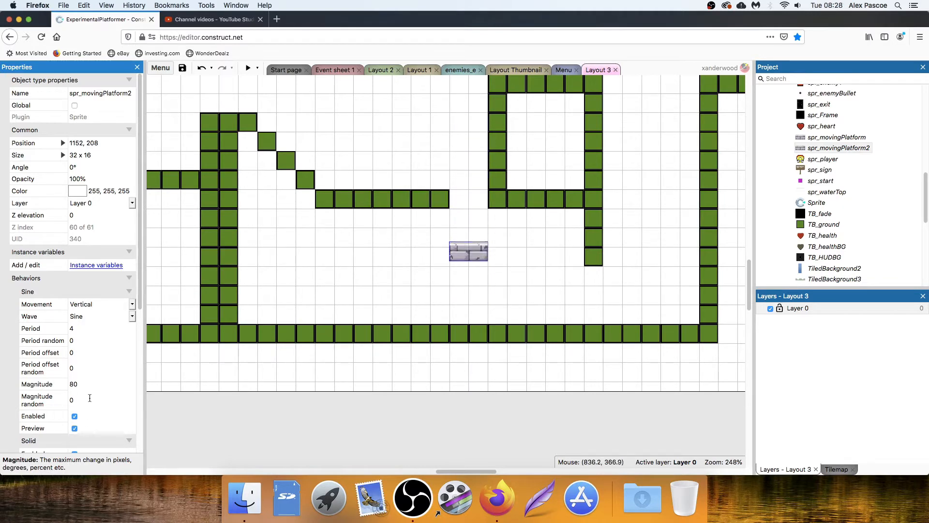
Try a Sine magnitude of 96 on the platform and preview its travel
left_click(89, 385)
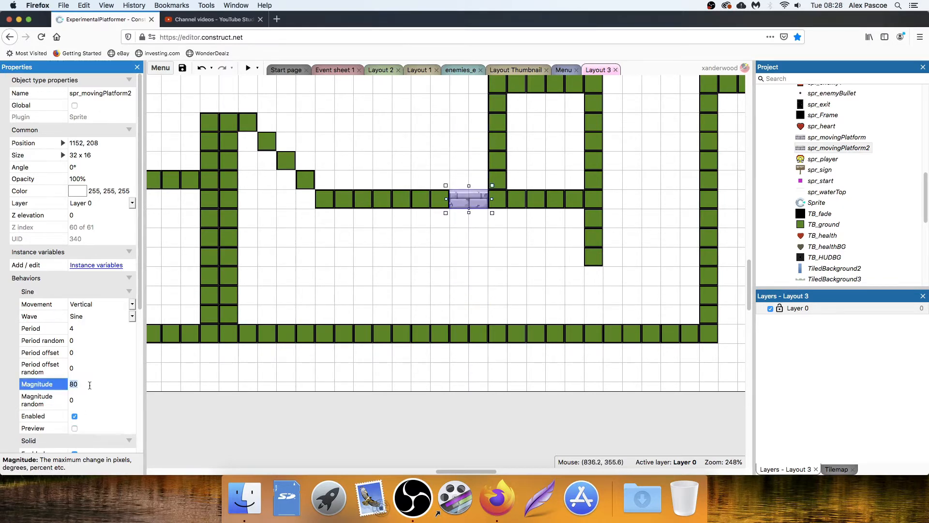
key("Tab")
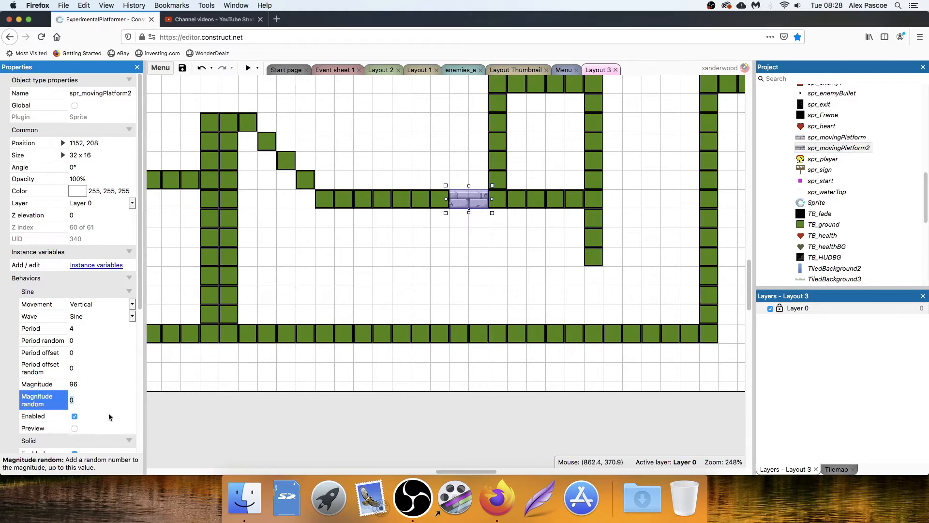
left_click(74, 428)
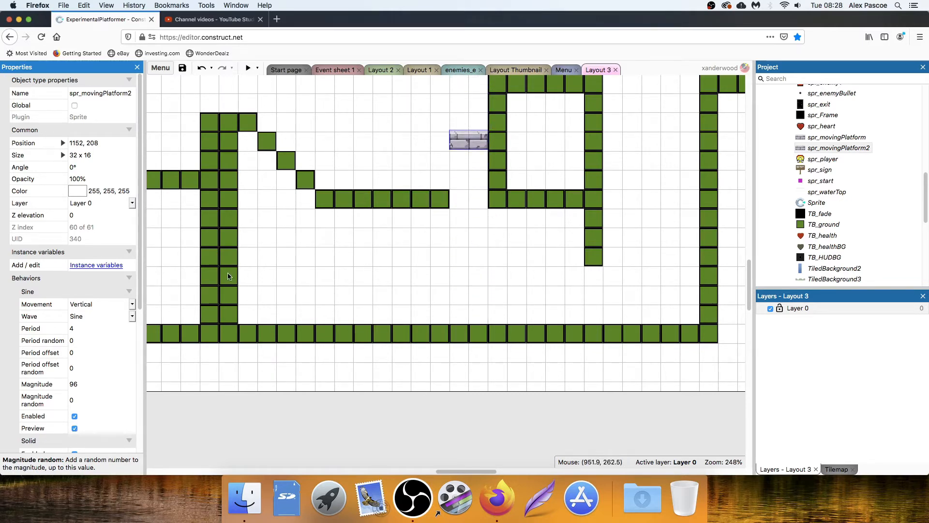
scroll(93, 293, "down", 2)
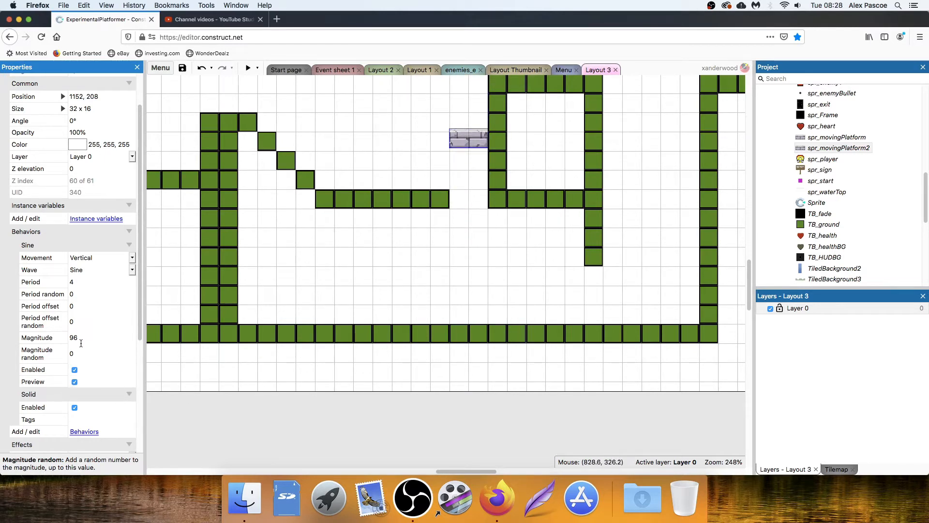
Set the platform's Sine magnitude to 64 and preview its travel between the ledge and the floor
left_click(86, 338)
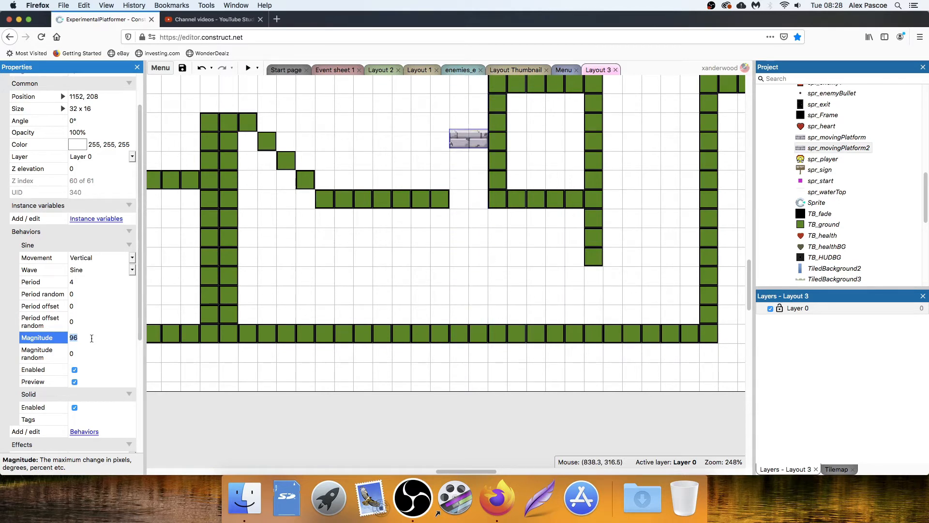
type("64")
left_click(75, 382)
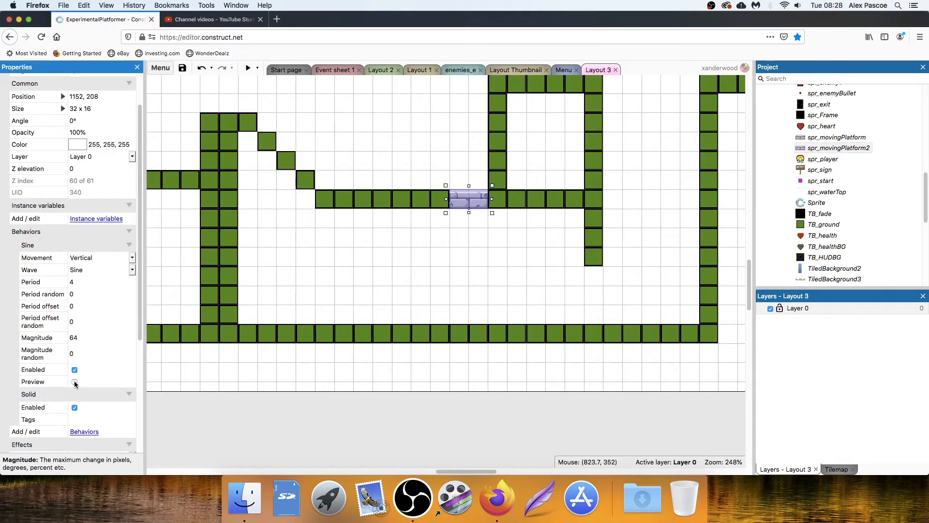
left_click(74, 382)
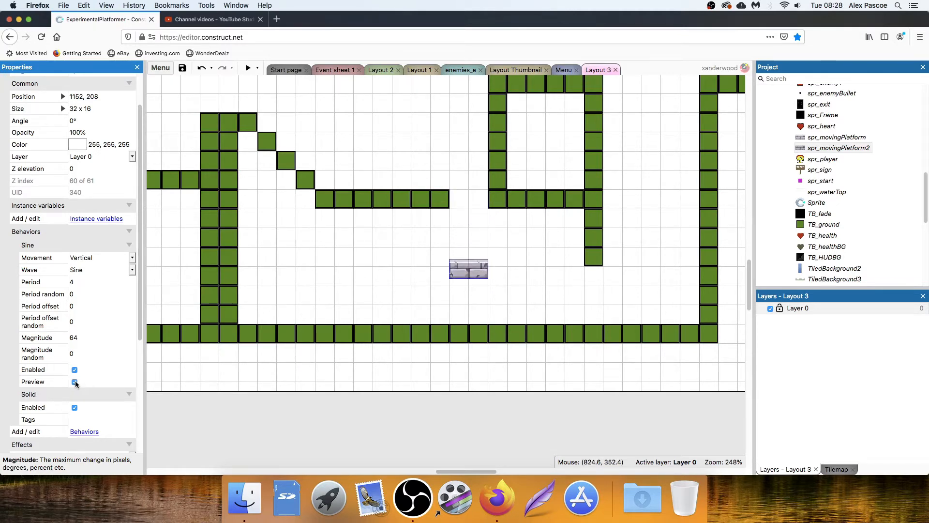
scroll(162, 328, "up", 2)
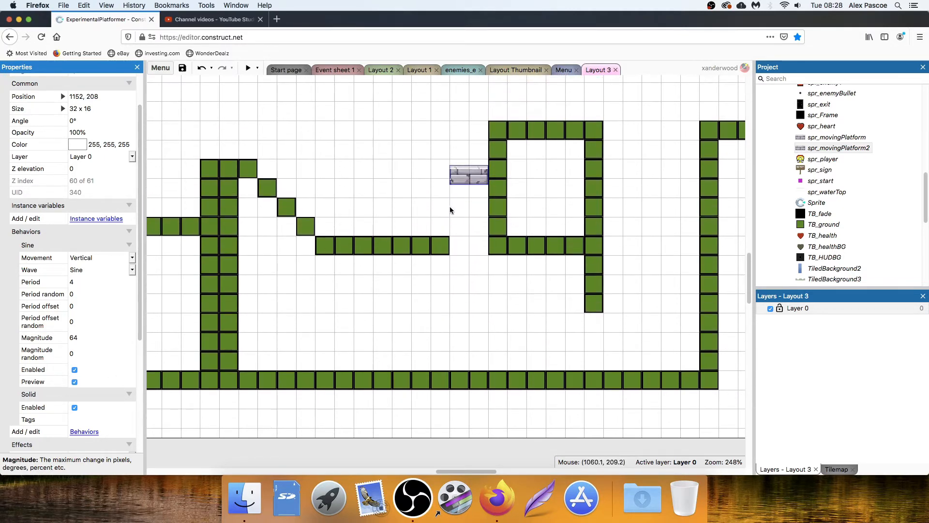
scroll(505, 230, "down", 1)
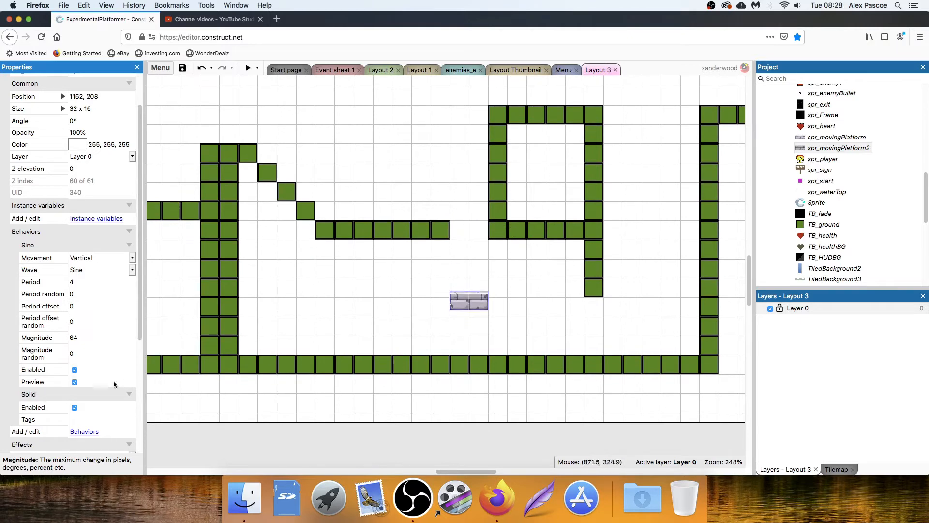
left_click(74, 381)
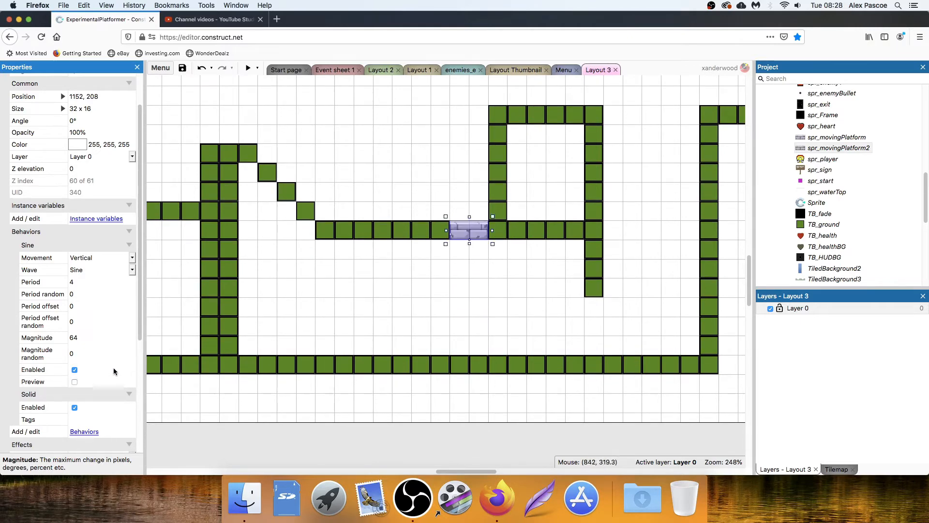
Duplicate the vertical platform into the other ledge gap at 784, 192 and preview the copy's motion
scroll(301, 302, "down", 4, "ctrl")
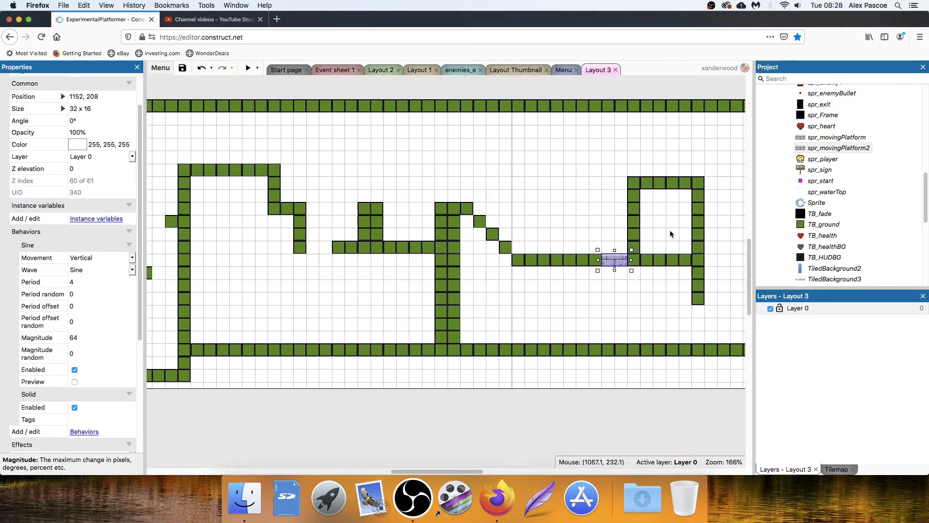
left_click_drag(618, 264, 326, 245, "ctrl")
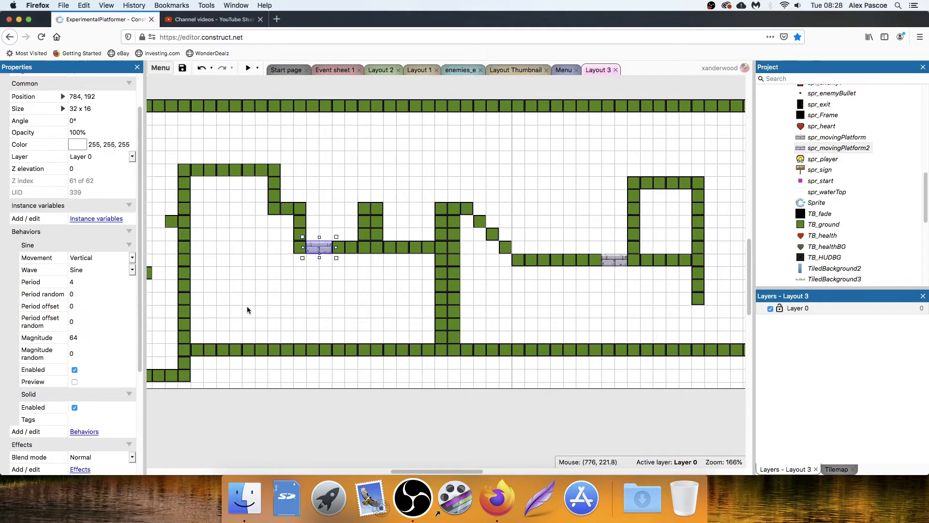
left_click(74, 382)
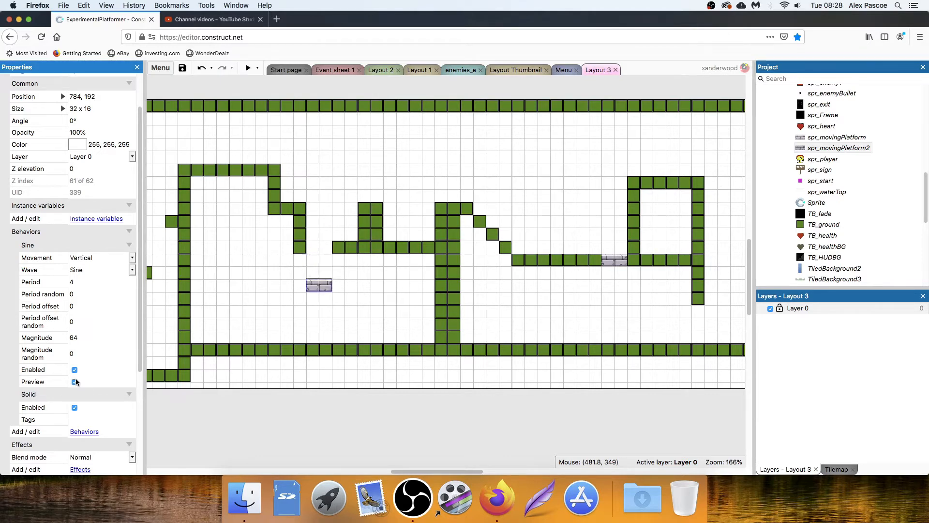
Stop the motion preview and build two mirrored sets of ground columns, one to three tiles tall, on the floor beneath the platform at 784, 192
left_click(74, 382)
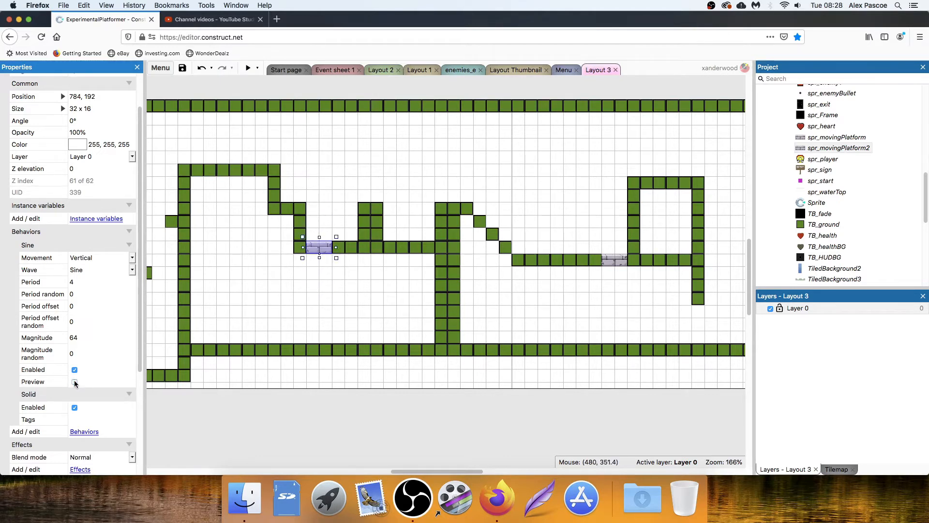
left_click(373, 213)
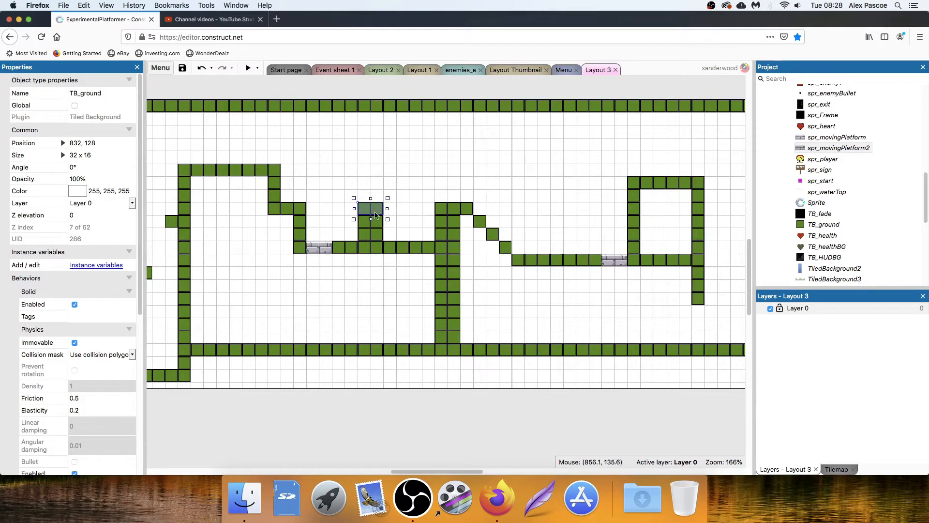
left_click_drag(376, 214, 287, 320, "ctrl")
left_click(368, 323)
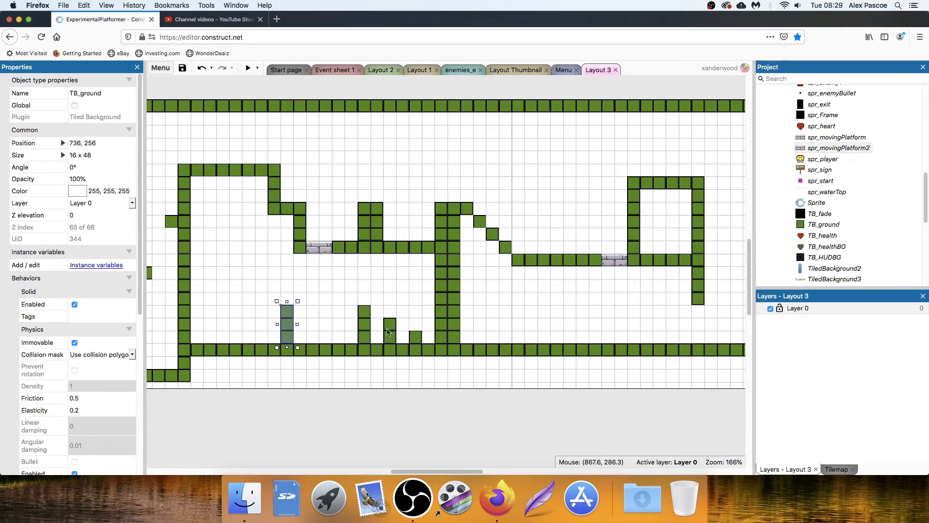
left_click_drag(388, 332, 237, 342, "ctrl")
left_click(419, 339)
left_click(323, 401)
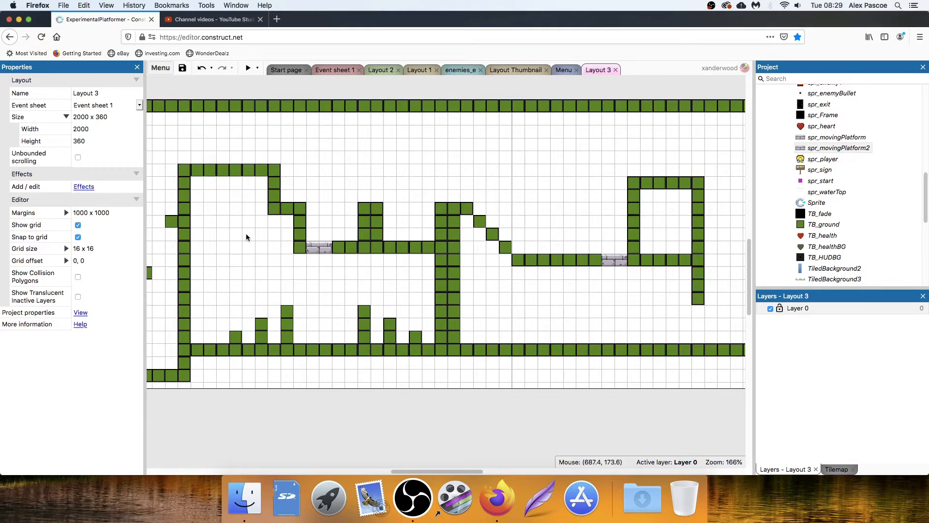
Duplicate the vertical moving platform to 1584, 208, beside the tall wall before the final section with floating ledges
scroll(346, 373, "down", 6, "ctrl")
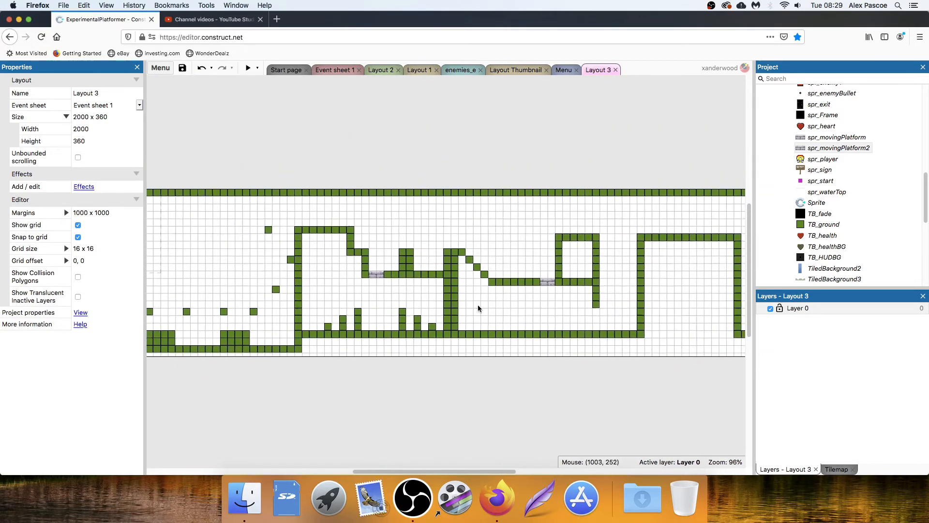
scroll(303, 293, "right", 2)
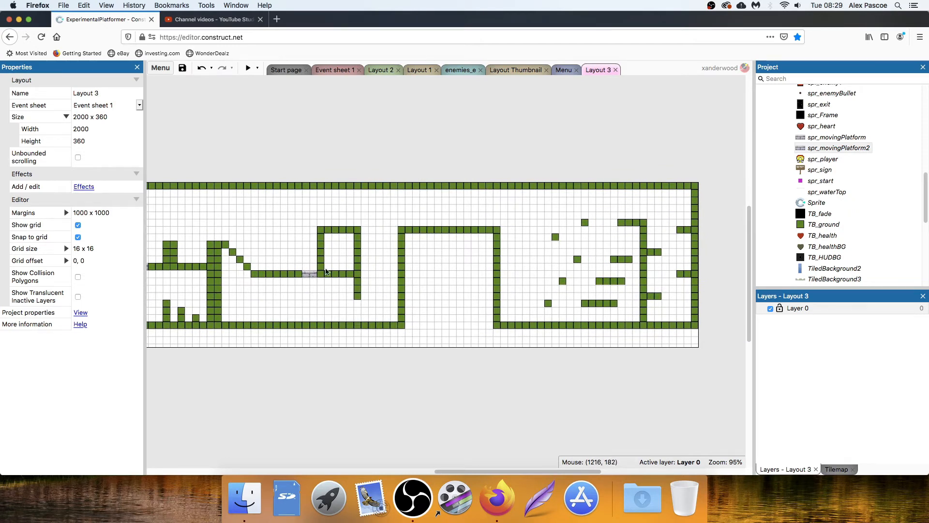
left_click_drag(306, 277, 509, 275, "ctrl")
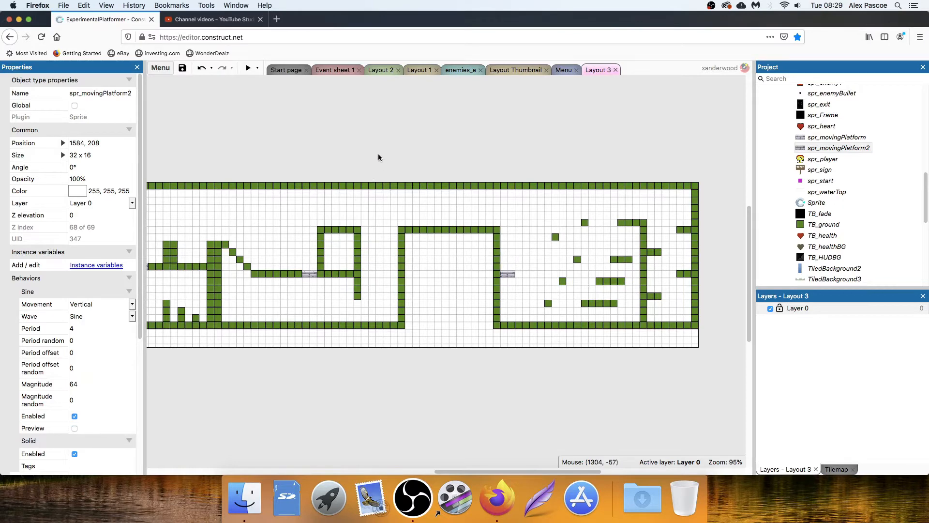
Place spr_start above the level's upper-left starting ledge and spr_player on the ledge directly below it
scroll(378, 153, "left", 10)
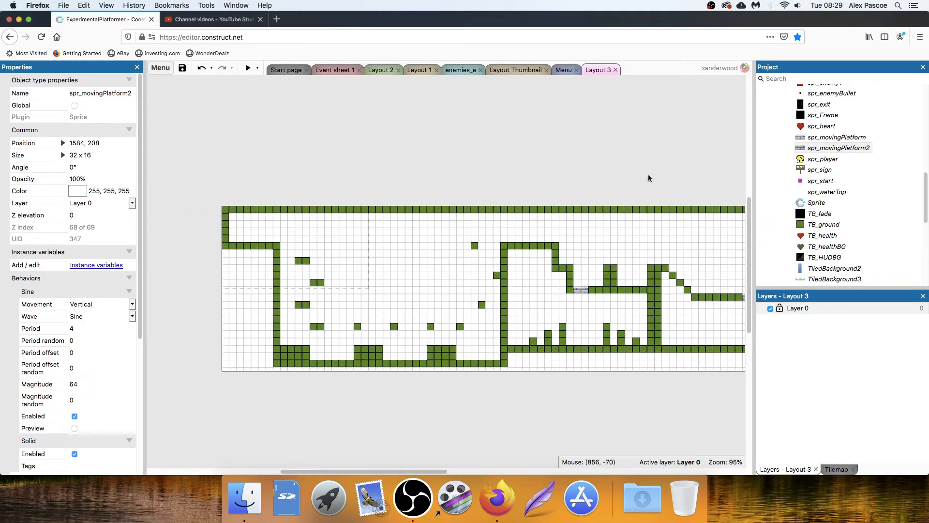
left_click(821, 182)
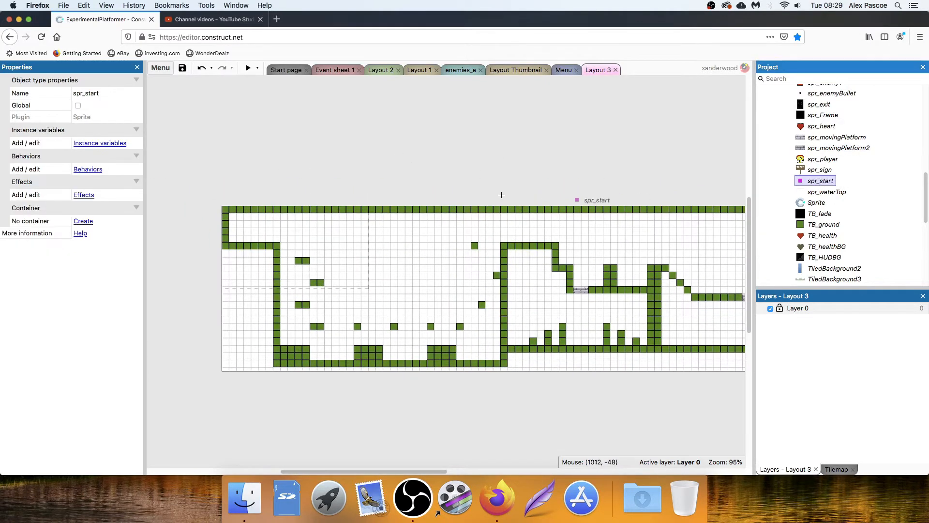
left_click(236, 219)
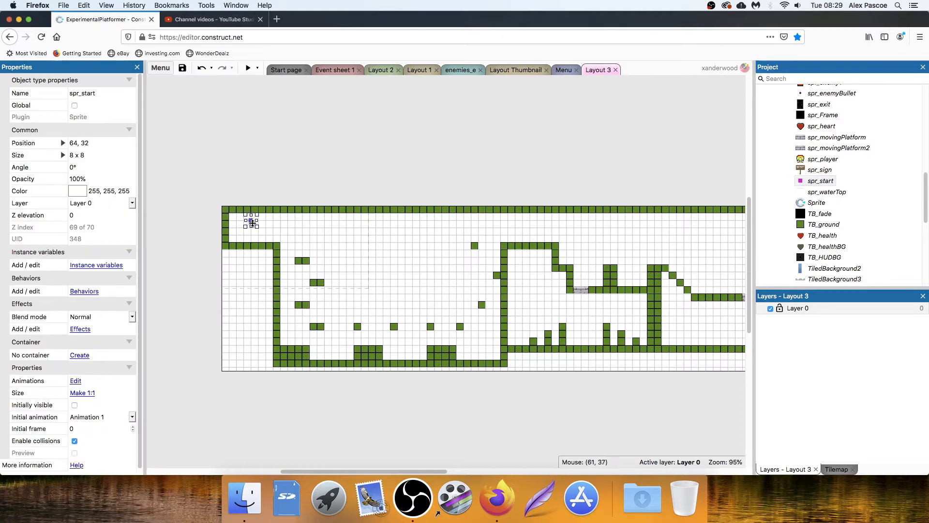
left_click(823, 160)
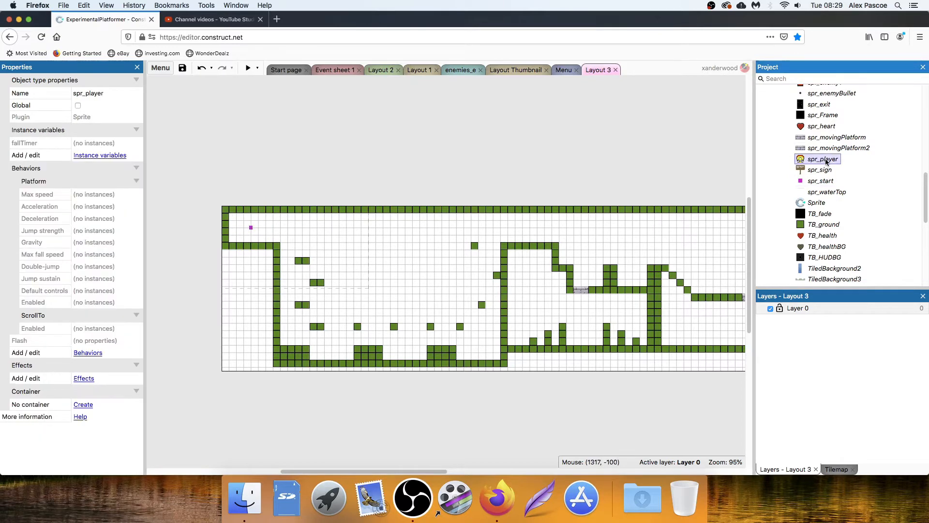
left_click(265, 224)
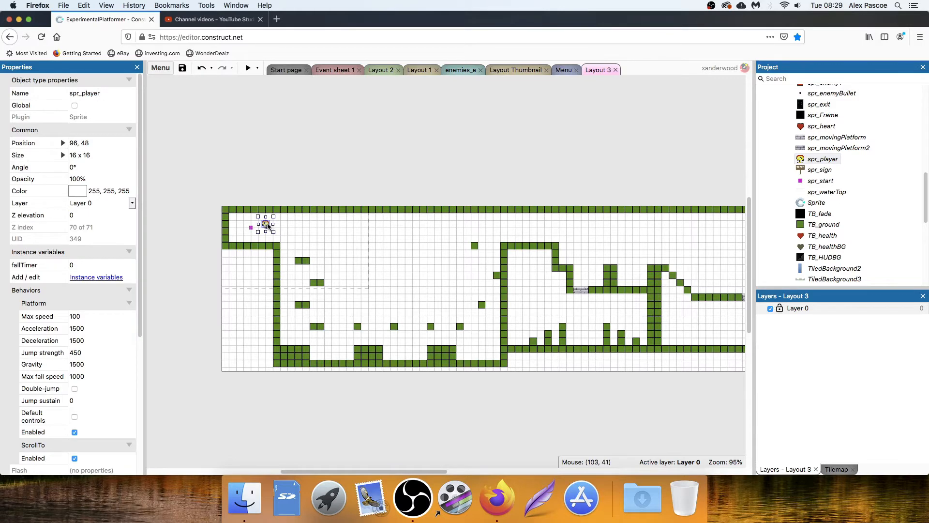
left_click(326, 183)
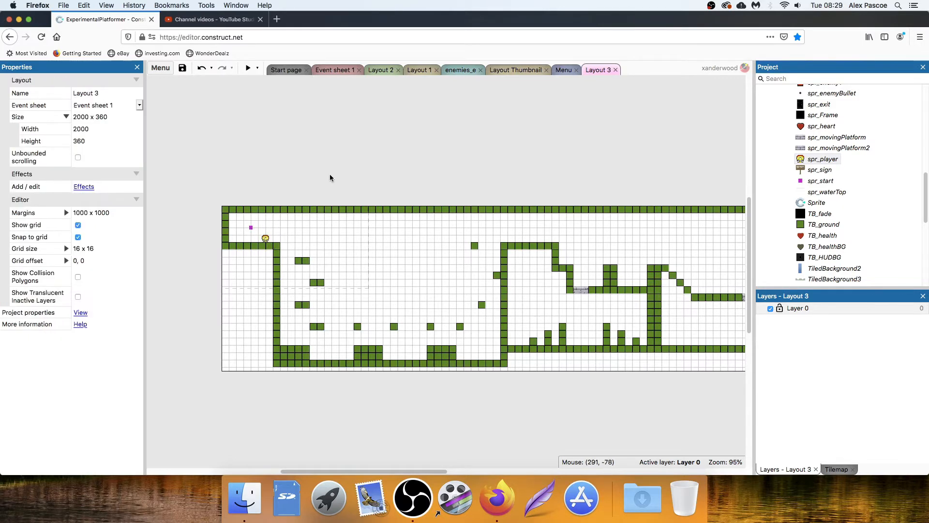
left_click_drag(265, 242, 251, 242)
double_click(300, 166)
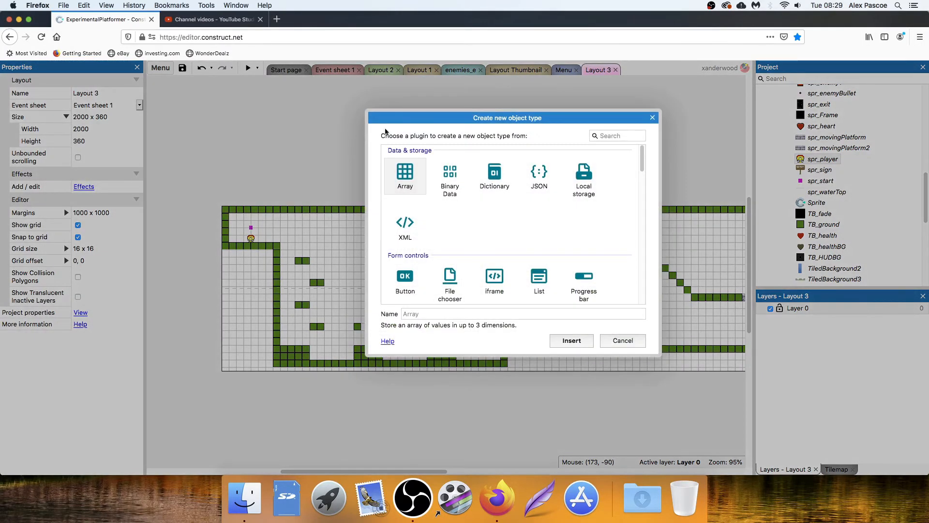
left_click(652, 118)
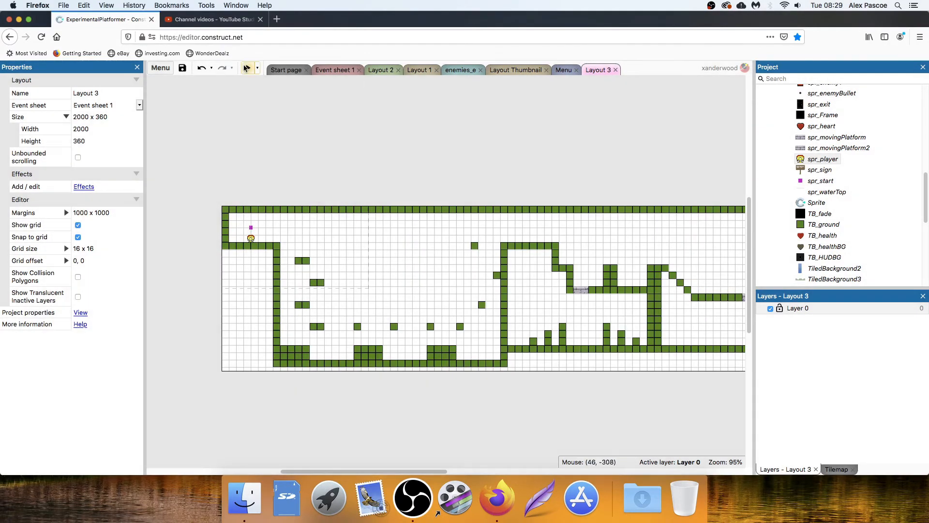
Run the game preview and play through the opening section, crossing the floating blocks up toward the next high ledge
left_click(248, 69)
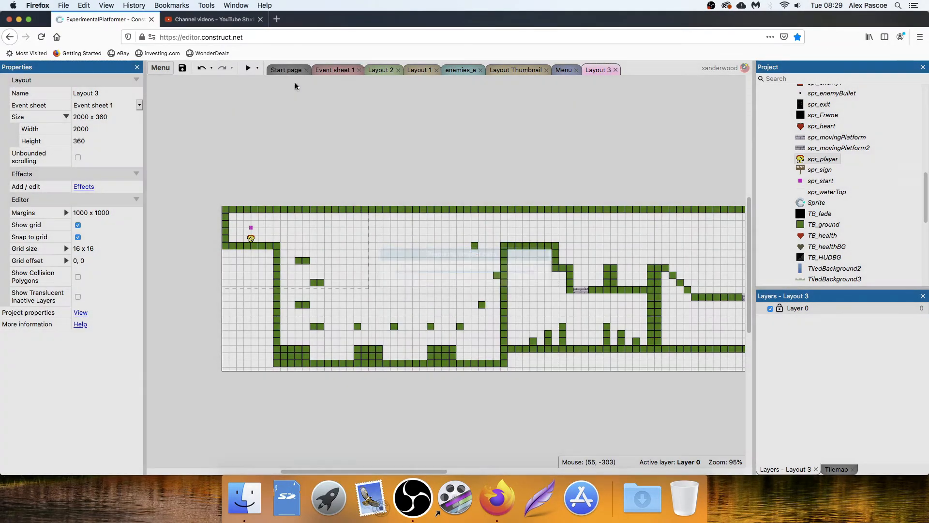
key("Right")
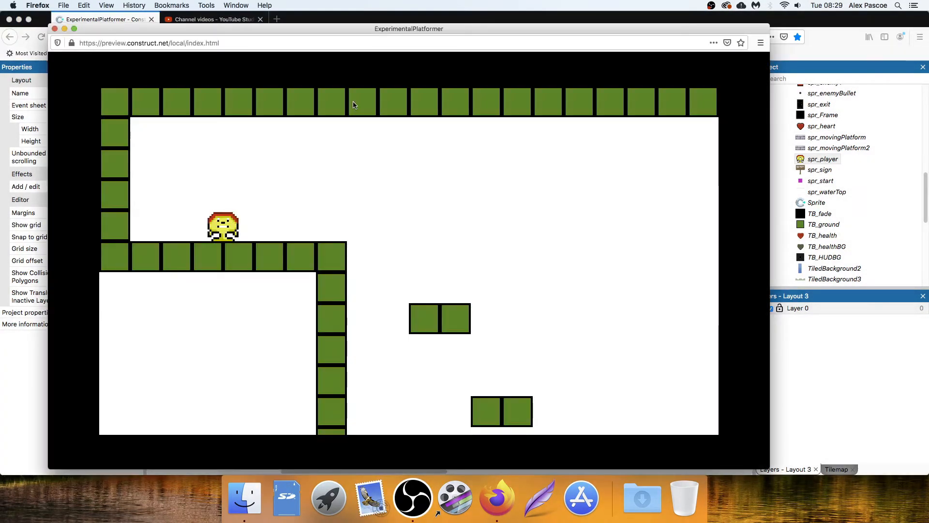
key("Left")
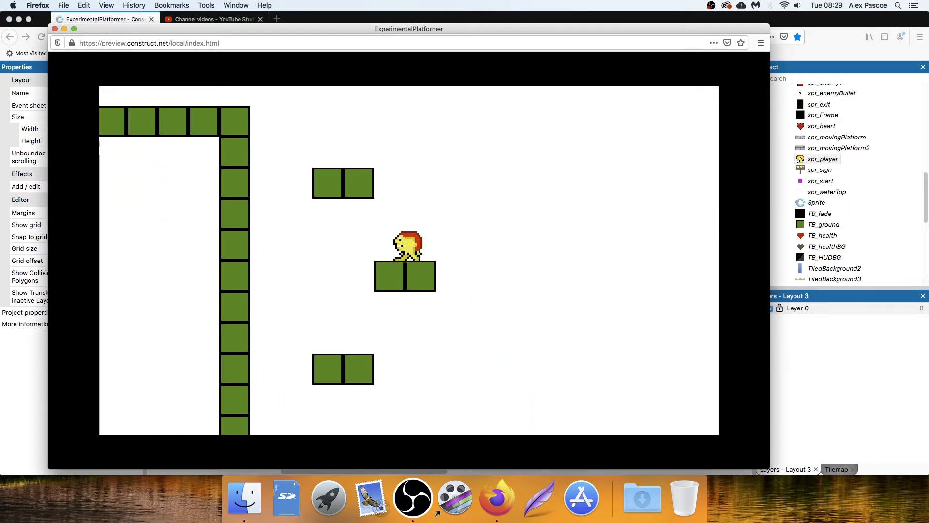
key("Right")
key("Right")
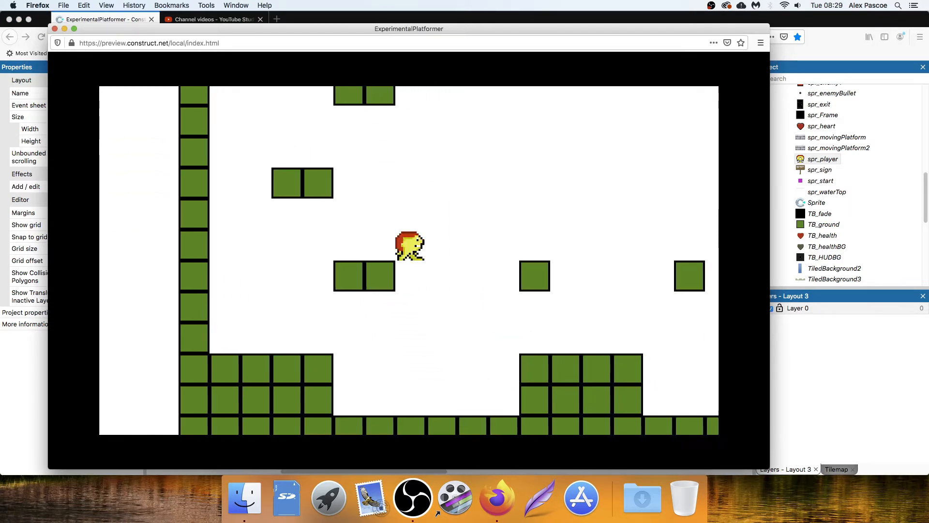
key("Right")
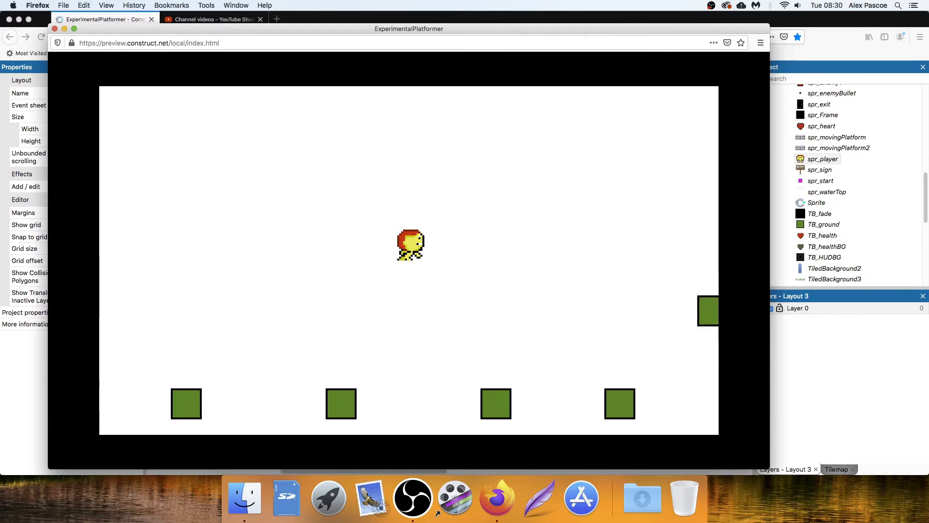
key("Up")
key("Right")
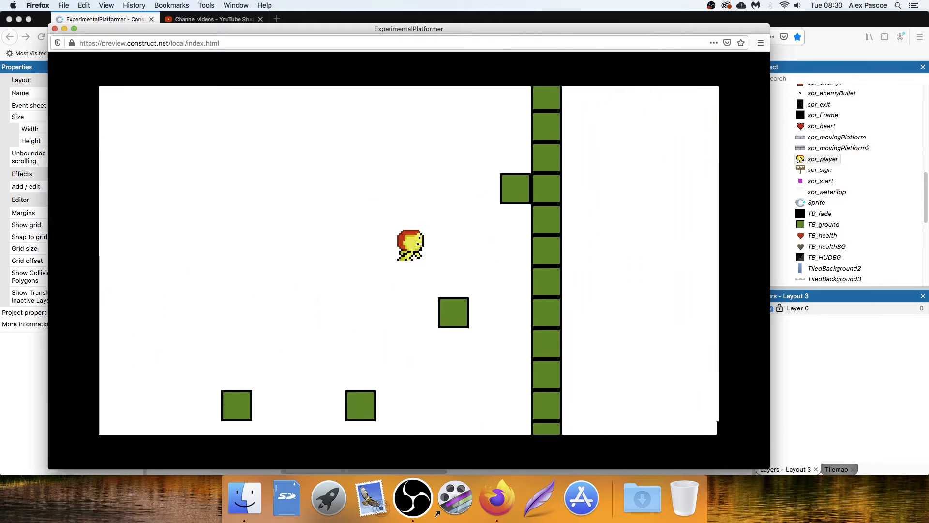
key("Up")
key("Right")
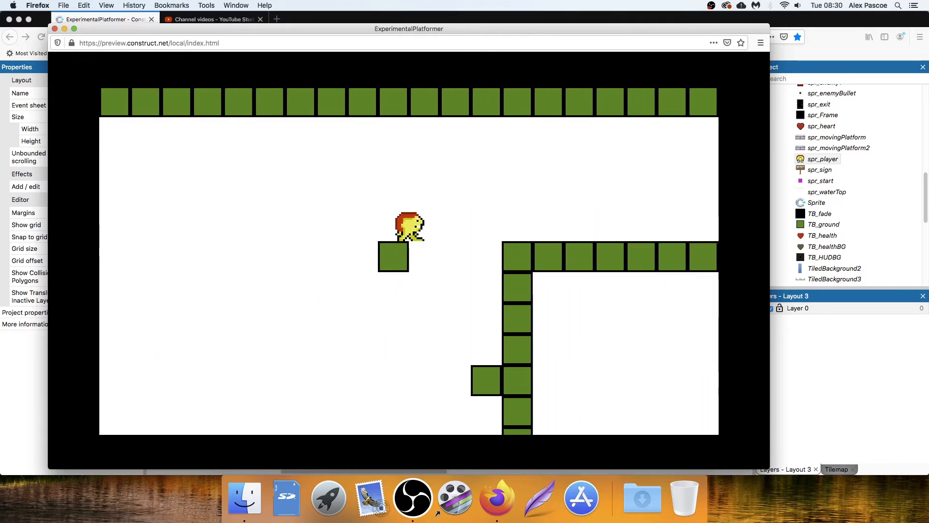
Test riding the first vertical platform down its gap and jumping among the stepped columns below
key("Right")
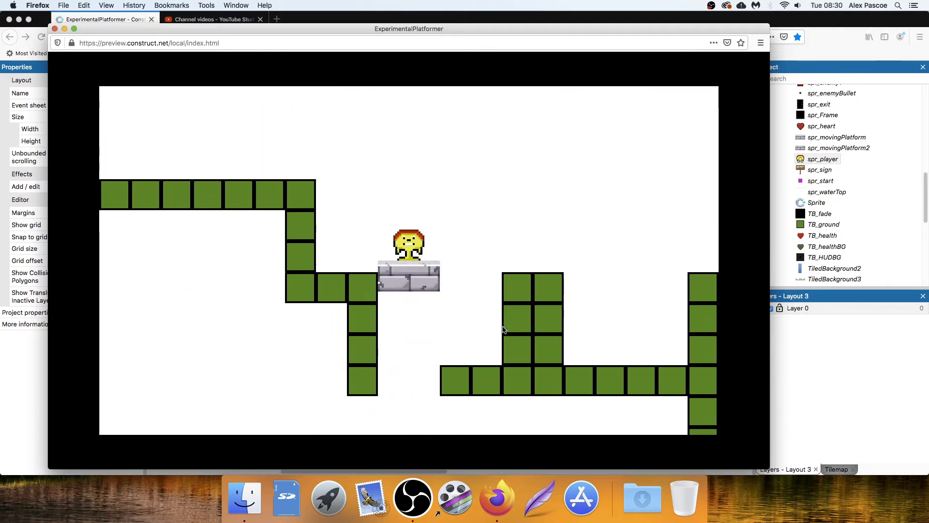
key("Left")
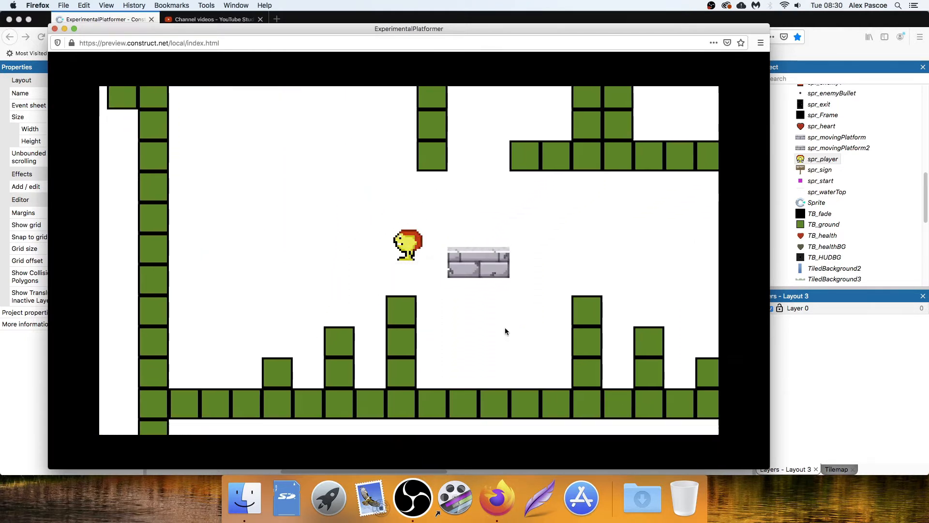
key("Right")
key("Up")
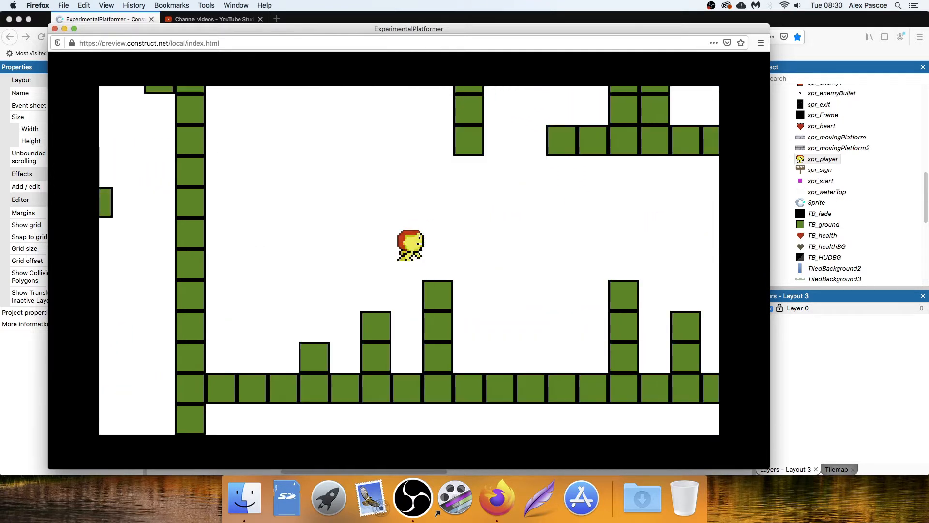
key("Up")
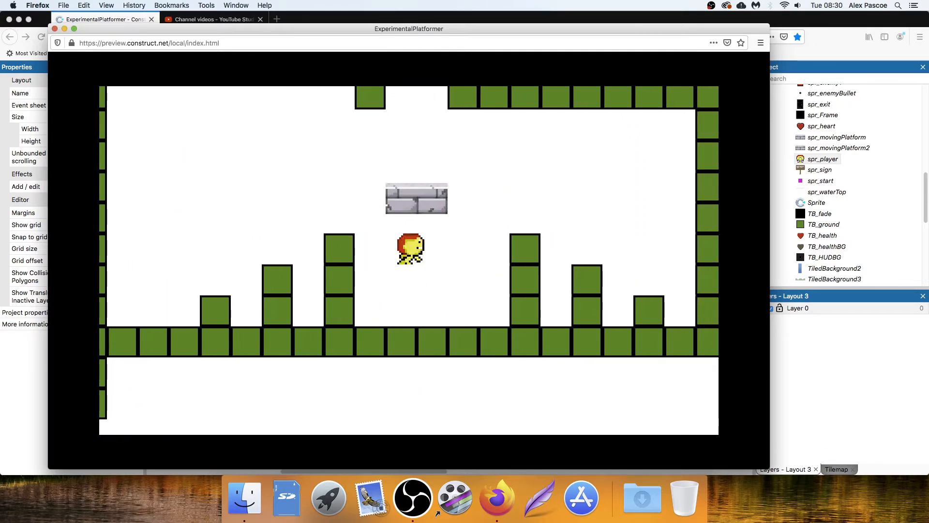
key("Left")
key("Up")
key("Left")
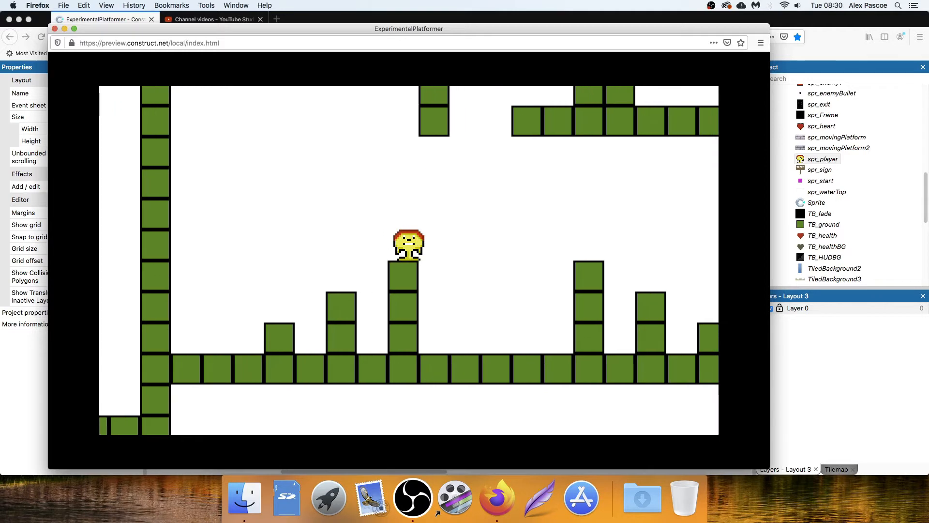
Test returning from the columns through the gap on the moving platform and jumping across to the tall double wall
key("Up")
key("Right")
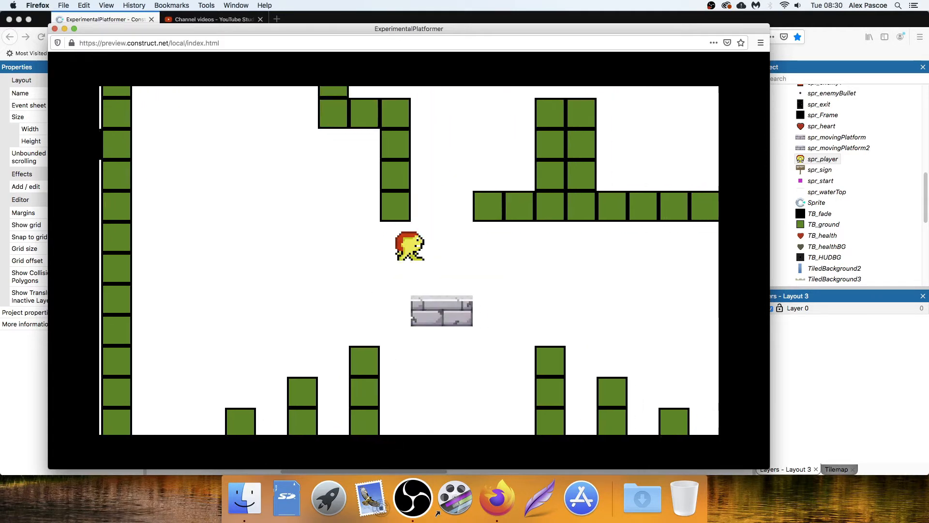
key("Right")
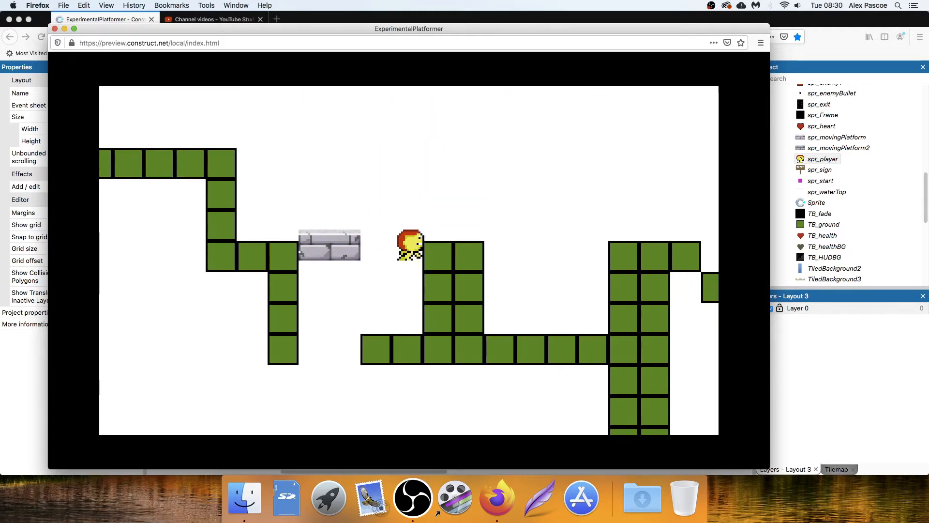
key("Up")
key("Right")
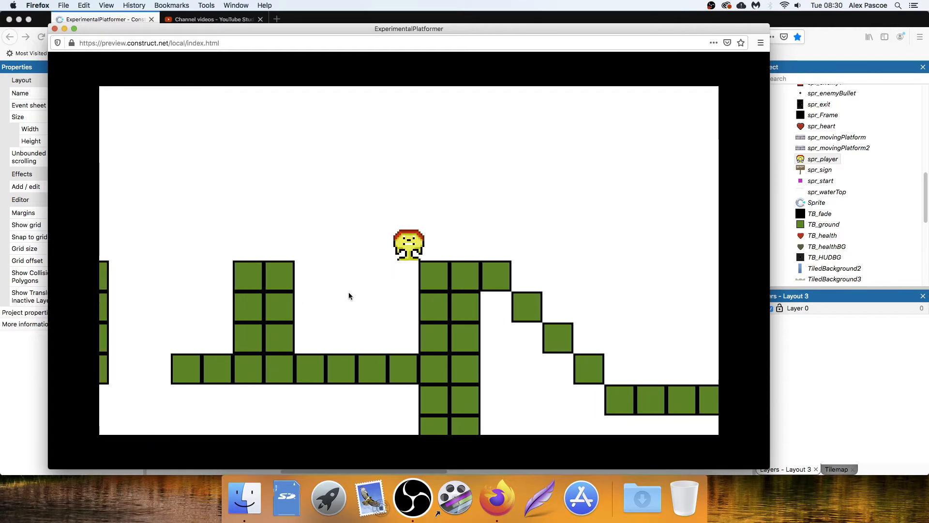
Test descending the diagonal steps into the lower corridor and jumping around the pit at its far end
key("Right")
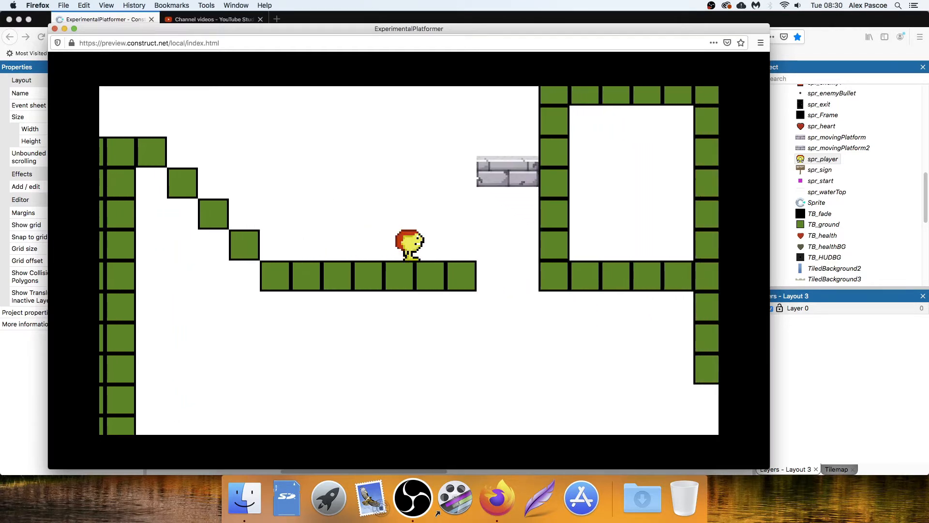
key("Left")
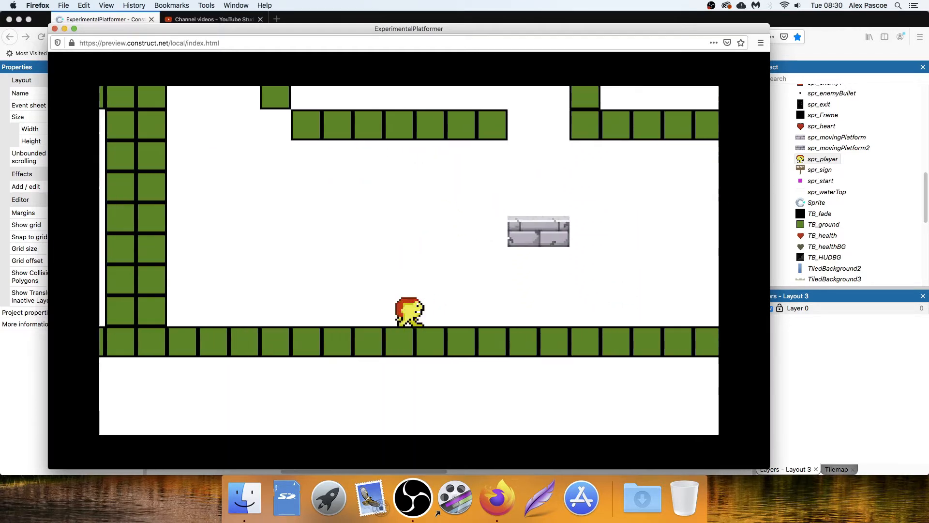
key("Right")
key("Left")
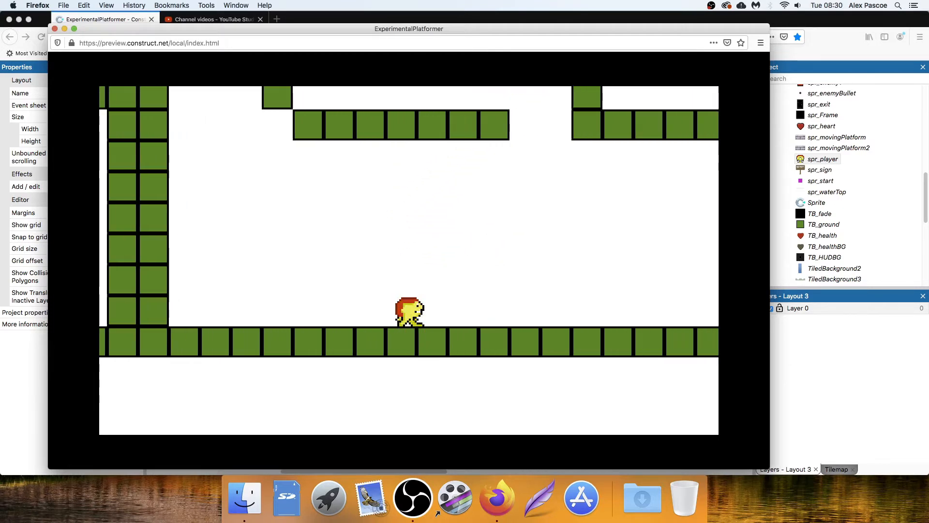
key("Right")
key("Up")
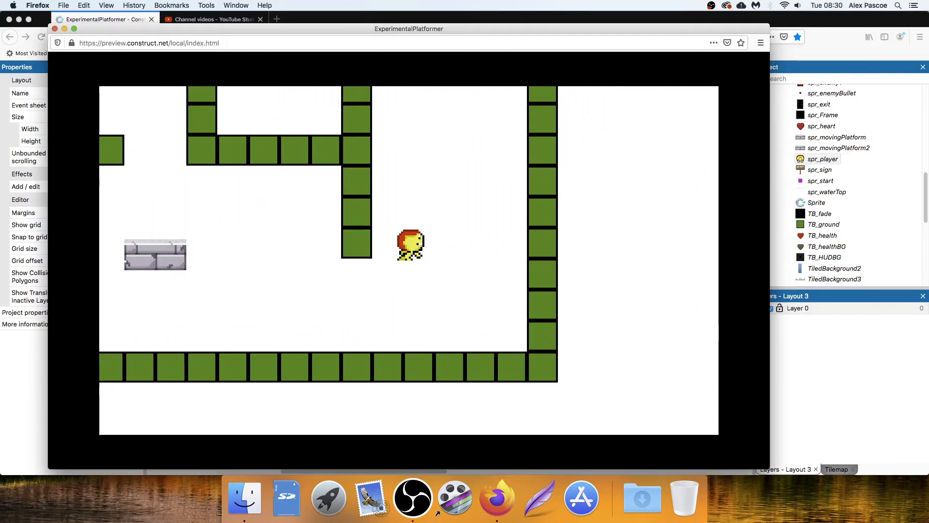
key("Left")
key("Up")
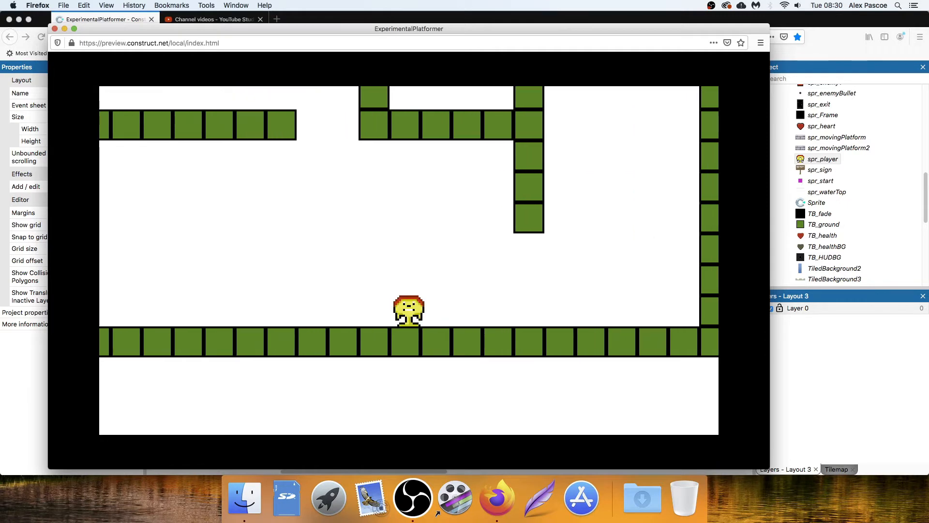
Test riding the vertical platform up beside the hollow block structure and jumping over toward the next tall wall, and close the preview
key("Left")
key("Up")
key("Right")
key("Up")
key("Left")
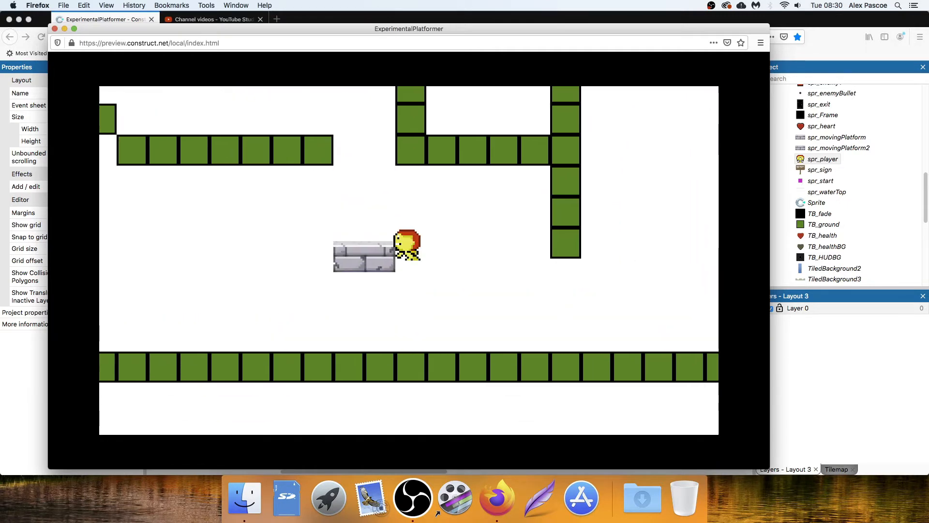
key("Right")
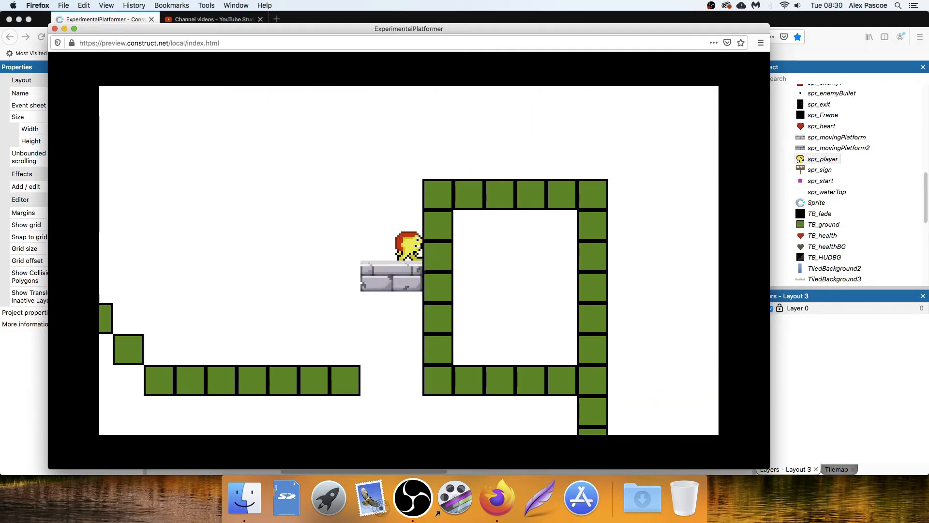
key("Up")
key("Right")
key("Up")
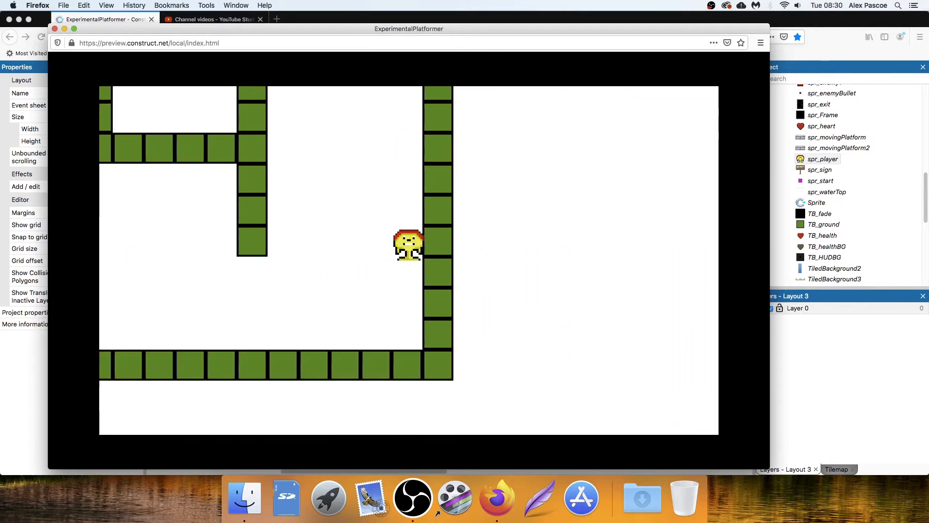
left_click(54, 29)
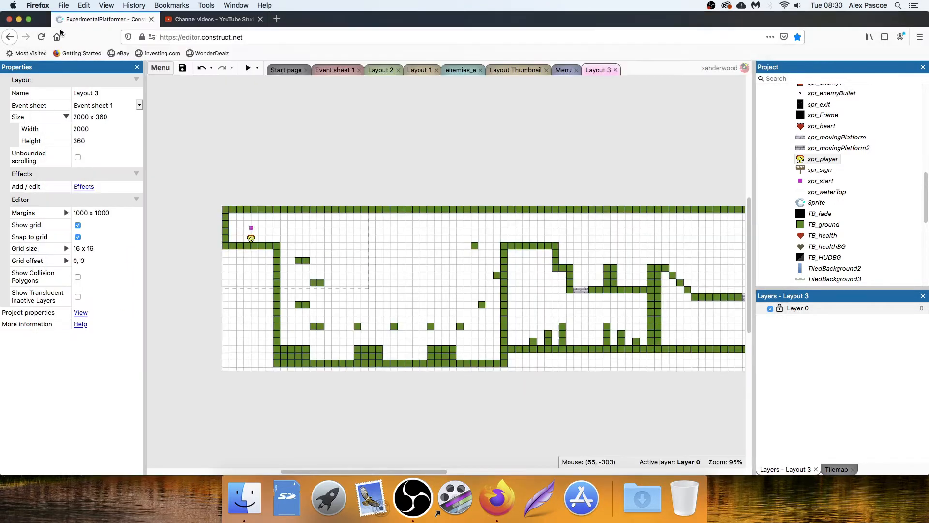
Place a spr_movingPlatform in the gap between the hollow block structure and the next tall wall, at position 1312, 112
scroll(521, 259, "right", 10)
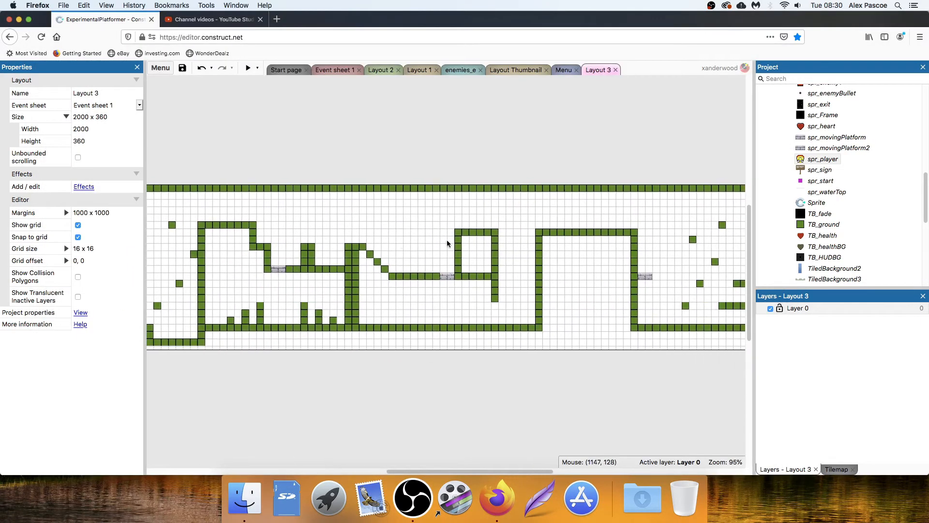
scroll(508, 229, "up", 5, "ctrl")
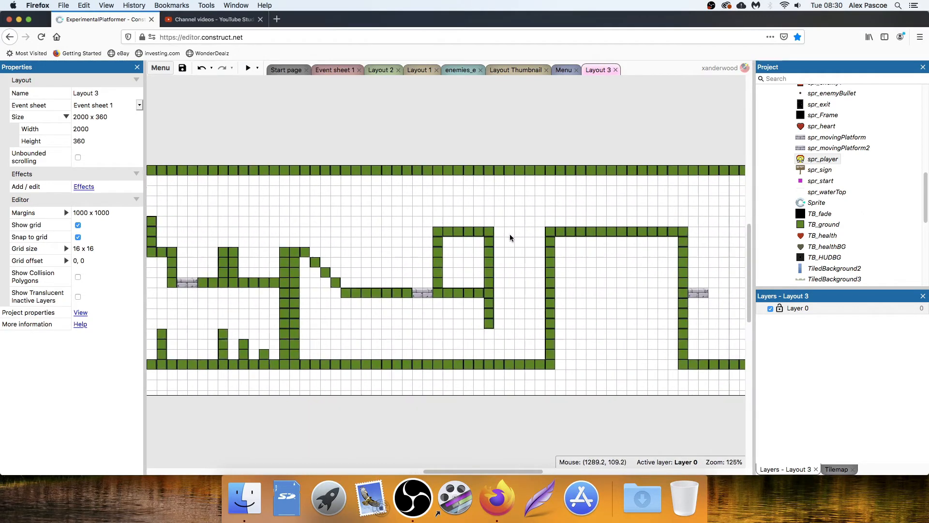
left_click(845, 138)
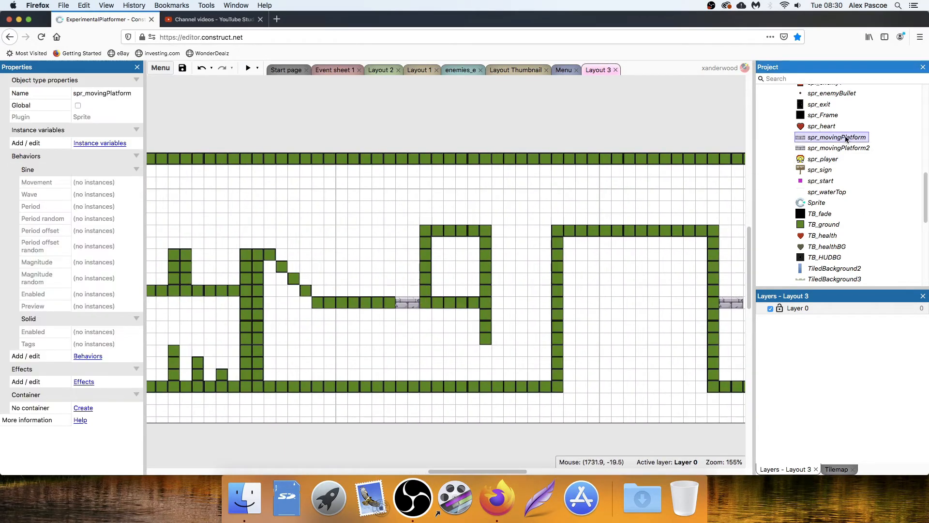
left_click_drag(711, 153, 525, 234)
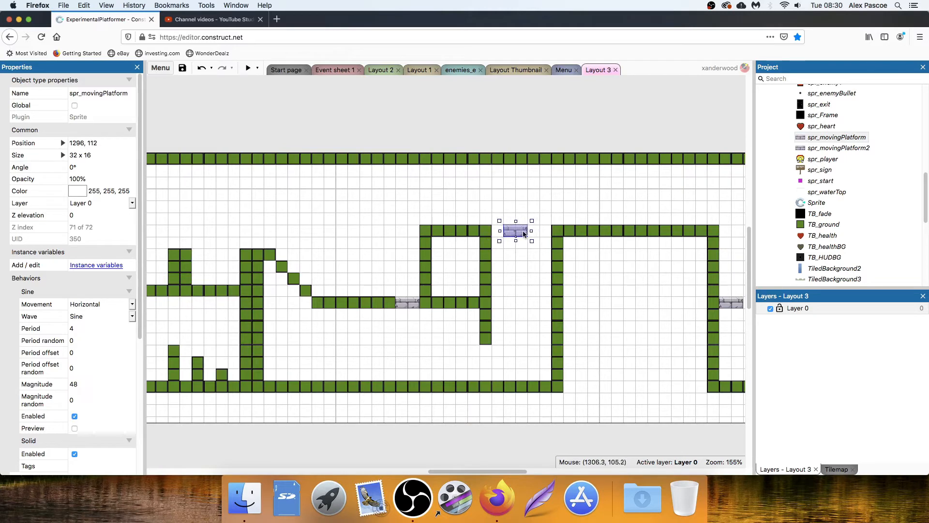
left_click(518, 137)
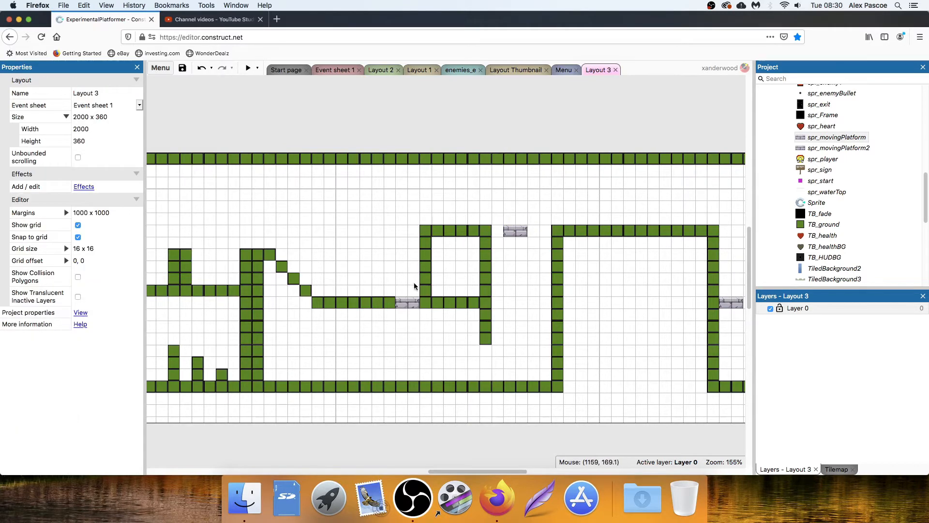
left_click(409, 302)
left_click(516, 205)
left_click_drag(517, 234, 525, 236)
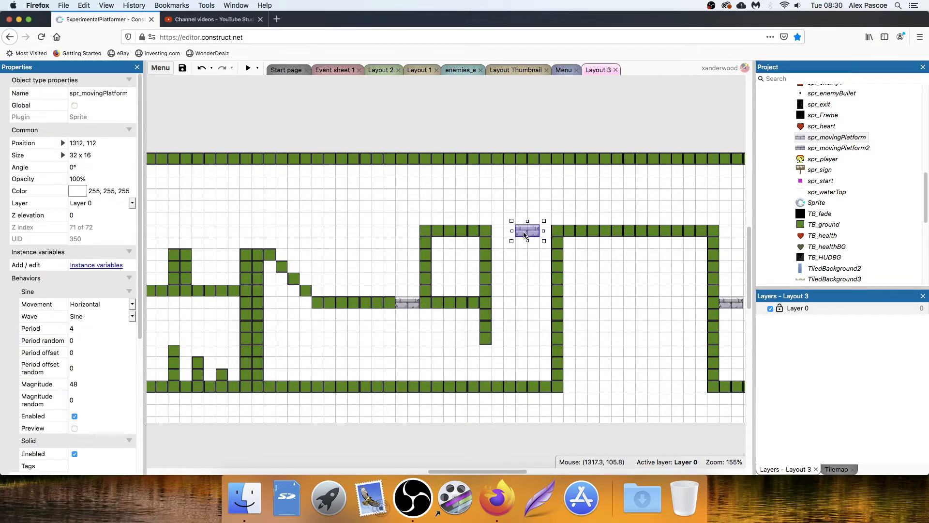
Widen the gap by shifting the tall wall to X 1424 and fitting its floor and top ledge, and recentre the platform at 1344, 112
left_click_drag(555, 266, 614, 265)
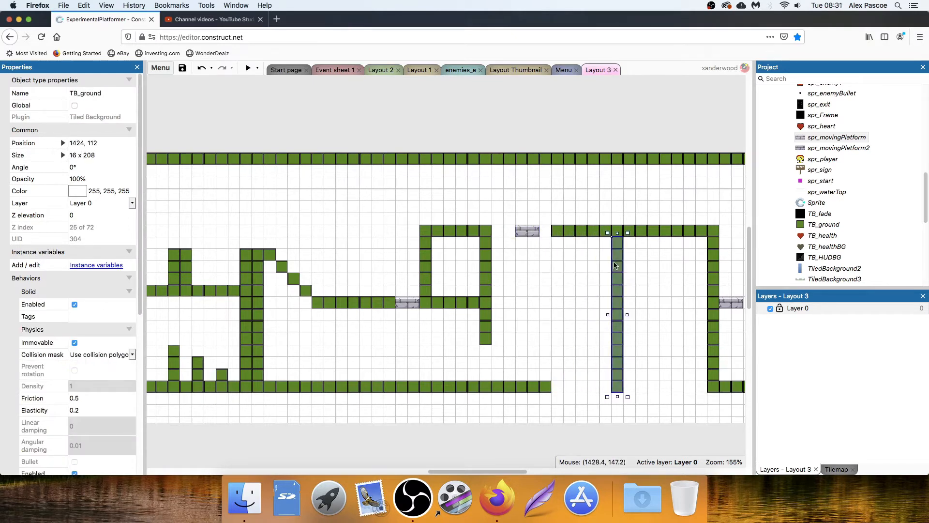
left_click(546, 388)
left_click_drag(552, 387, 607, 385)
left_click(562, 232)
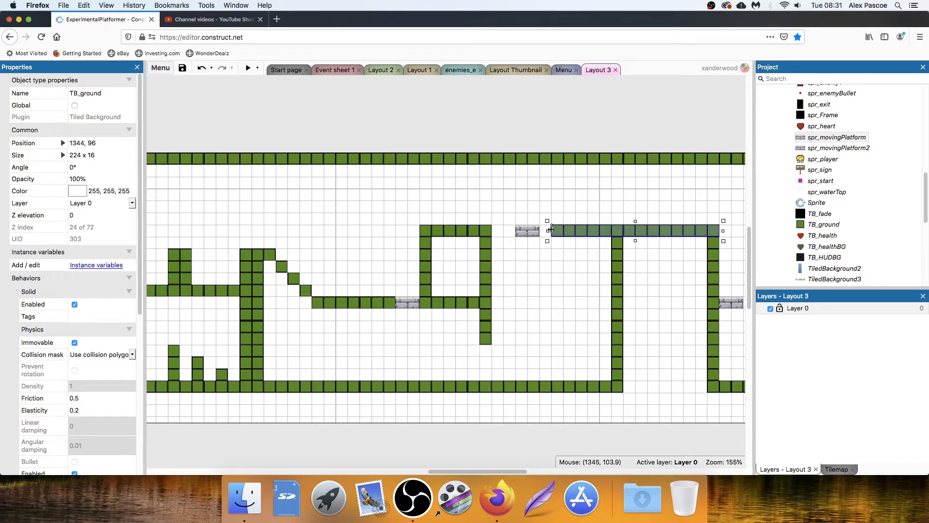
mouse_move(551, 230)
left_mouse_down()
mouse_move(612, 230)
mouse_move(536, 232)
mouse_move(554, 233)
left_mouse_up()
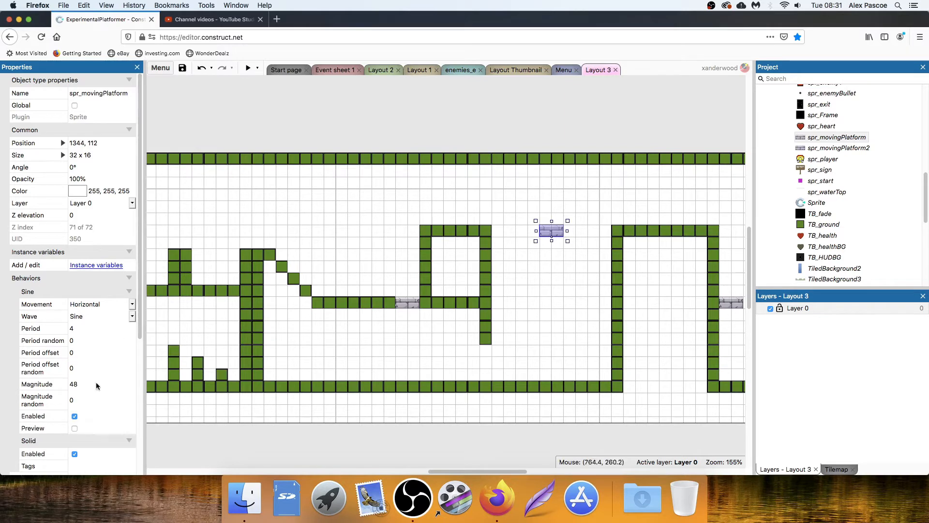
Set the new platform's Sine magnitude to 64 and preview its horizontal movement across the widened gap
left_click(74, 429)
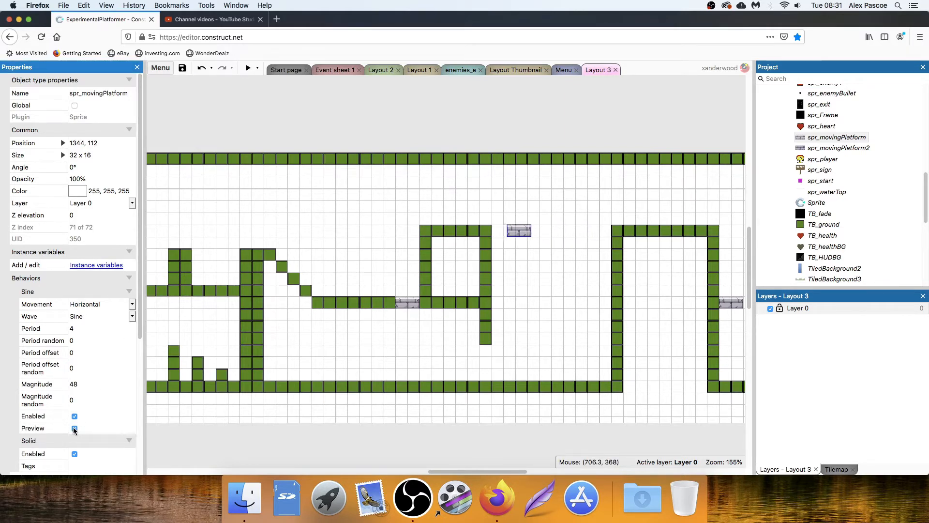
left_click(74, 429)
left_click(91, 383)
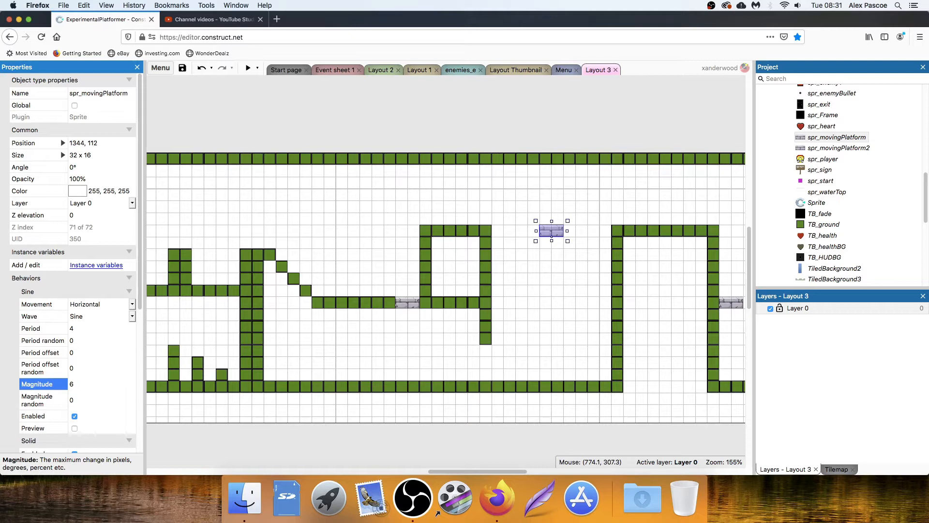
left_click(75, 428)
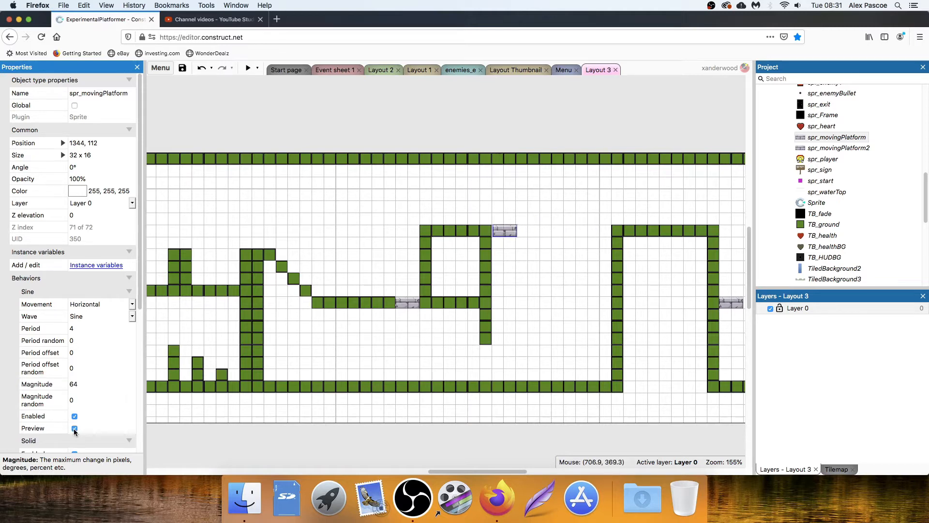
left_click(74, 429)
left_click(318, 144)
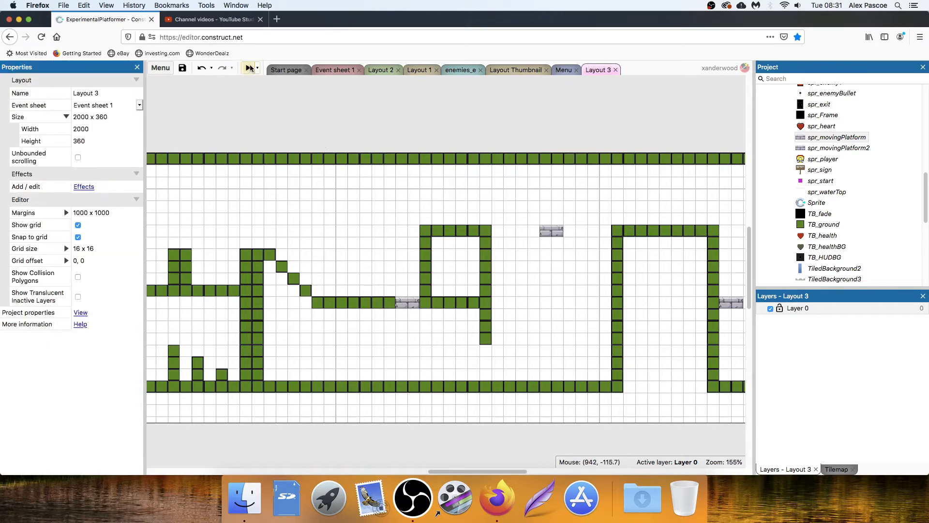
Run the game preview and test crossing the widened gap and descending to the moving platform beyond the tall wall
left_click(250, 68)
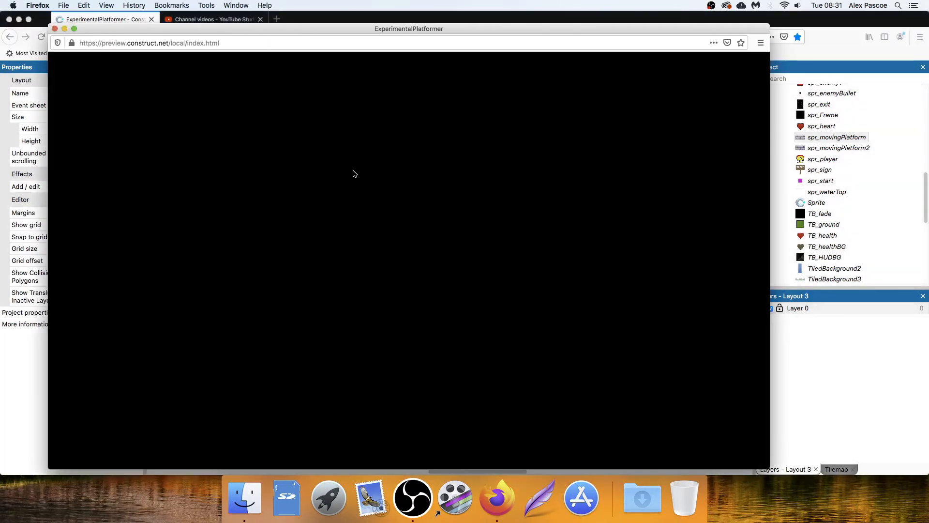
key("Right")
key("Up")
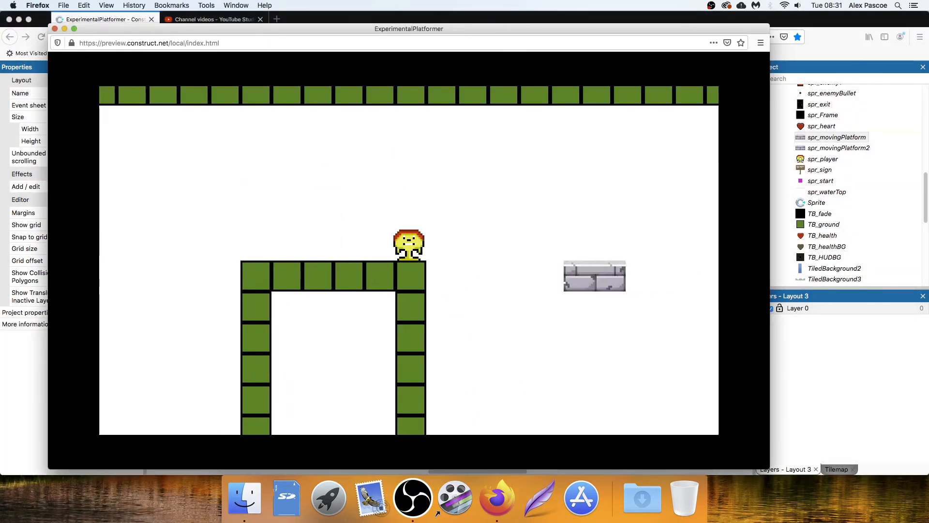
key("Right")
key("Right")
key("Up")
key("Right")
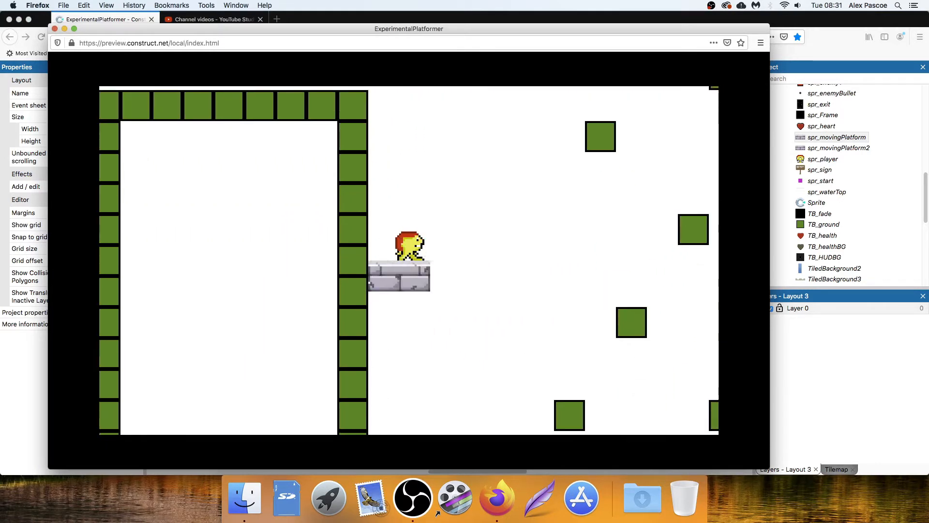
Test climbing the floating blocks from the last moving platform toward the high ledge, and close the preview
key("Right")
key("Up")
key("Left")
key("Up")
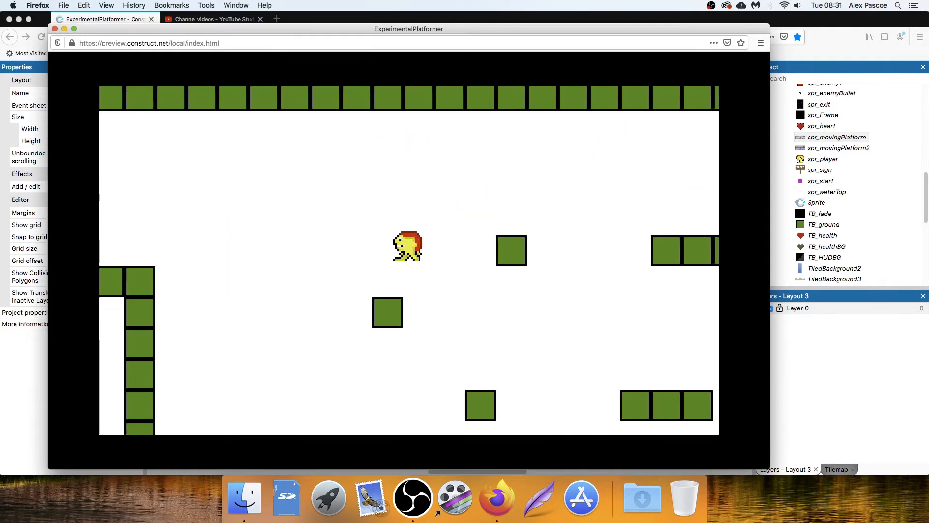
key("Right")
key("Up")
key("Left")
key("Up")
key("Right")
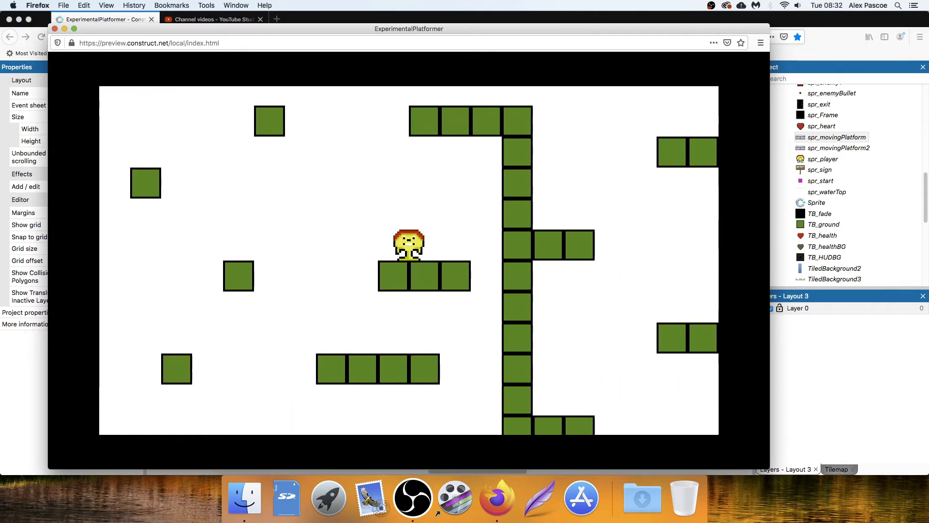
key("Left")
key("Up")
key("Up")
key("Right")
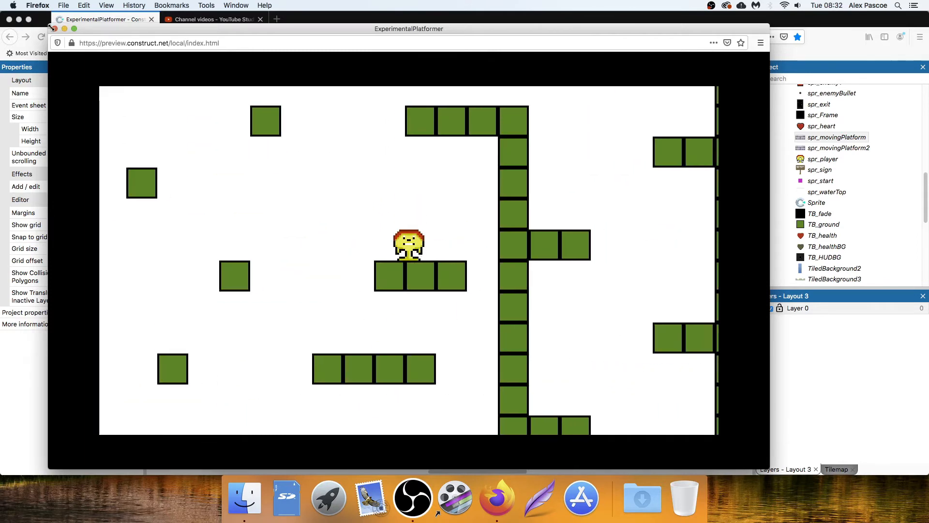
left_click(54, 29)
Shift the two highest floating blocks one grid cell right, placing the lower of them at position 1696, 112
scroll(365, 224, "up", 5, "ctrl")
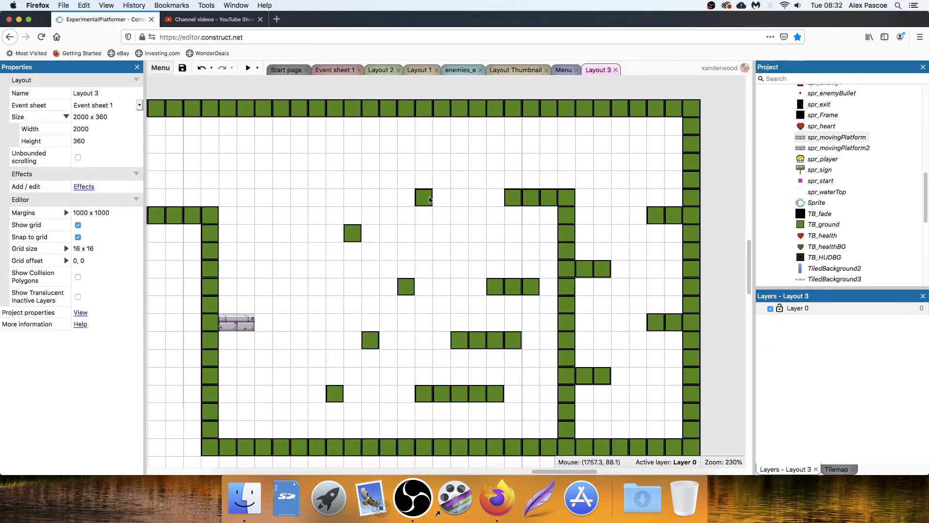
left_click_drag(429, 198, 445, 198)
left_click_drag(357, 232, 374, 232)
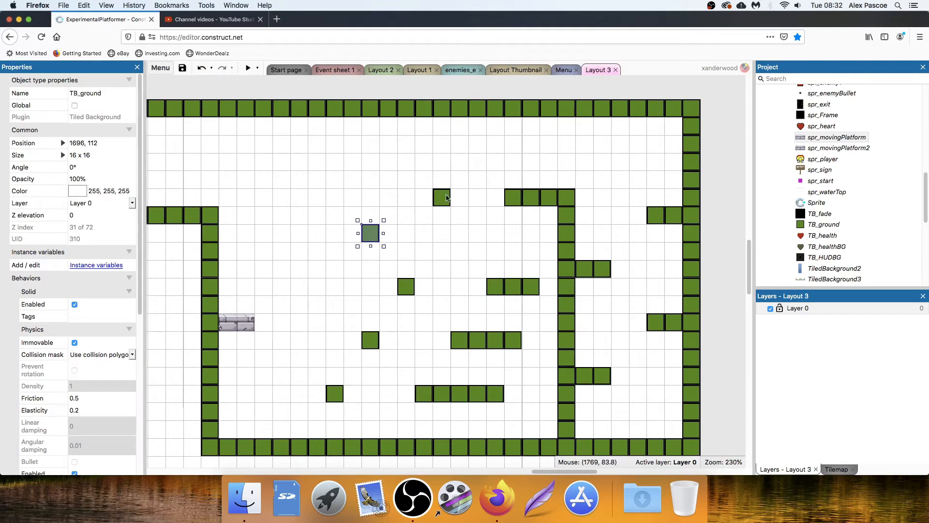
Replay the level through the adjusted floating blocks and down the final shaft to its floor, and close the preview
key("F5")
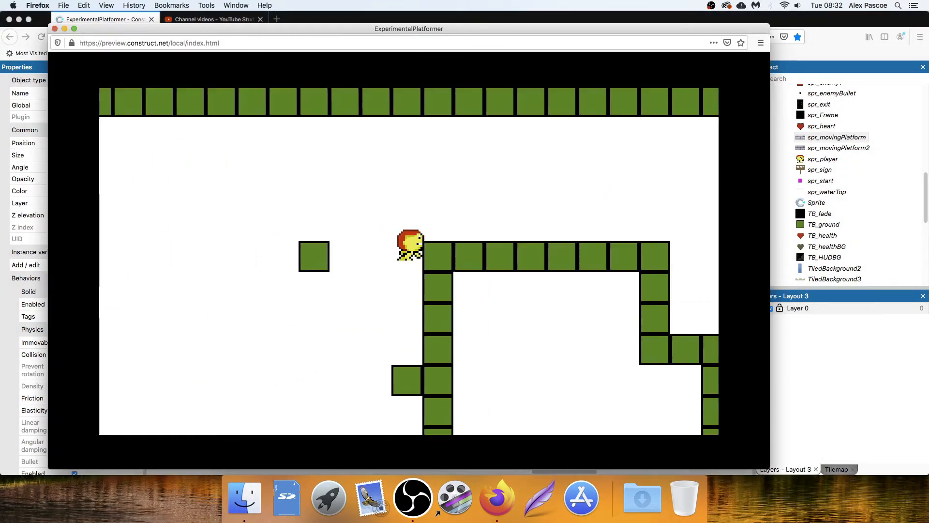
key("Right")
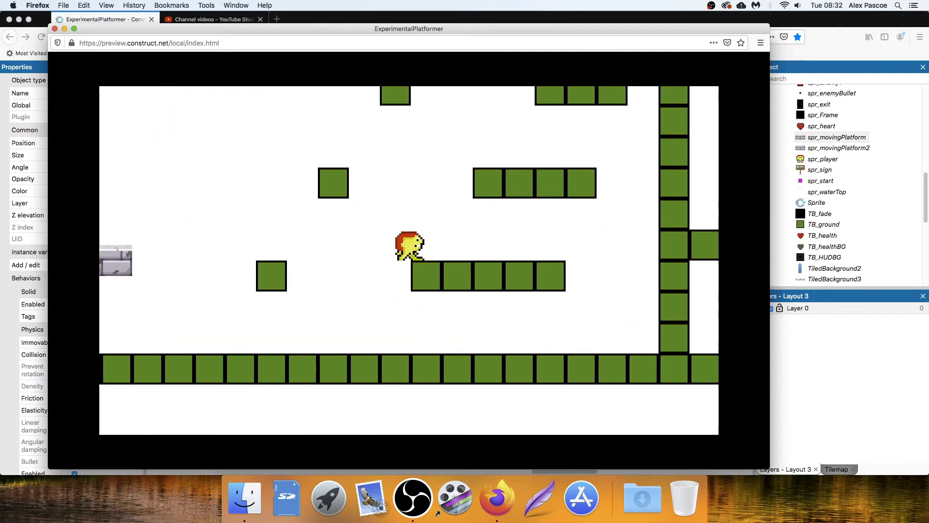
key("Right")
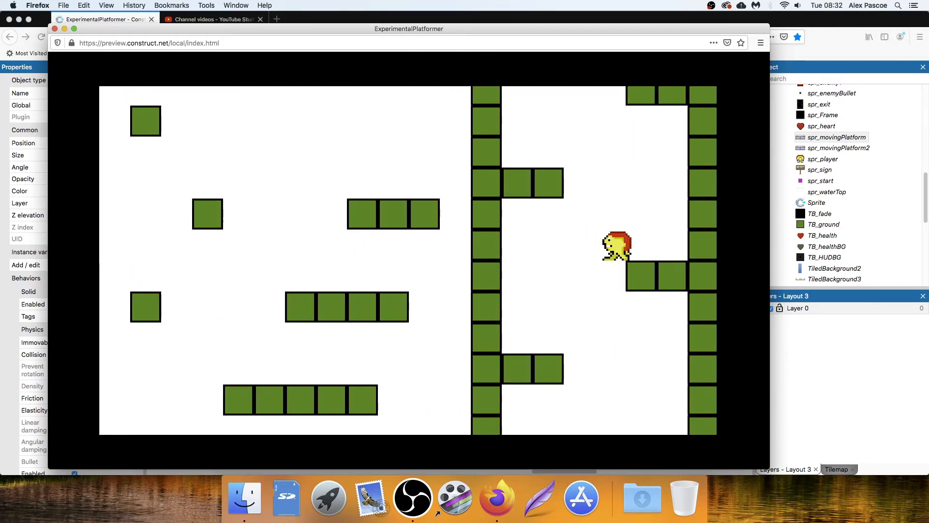
key("Right")
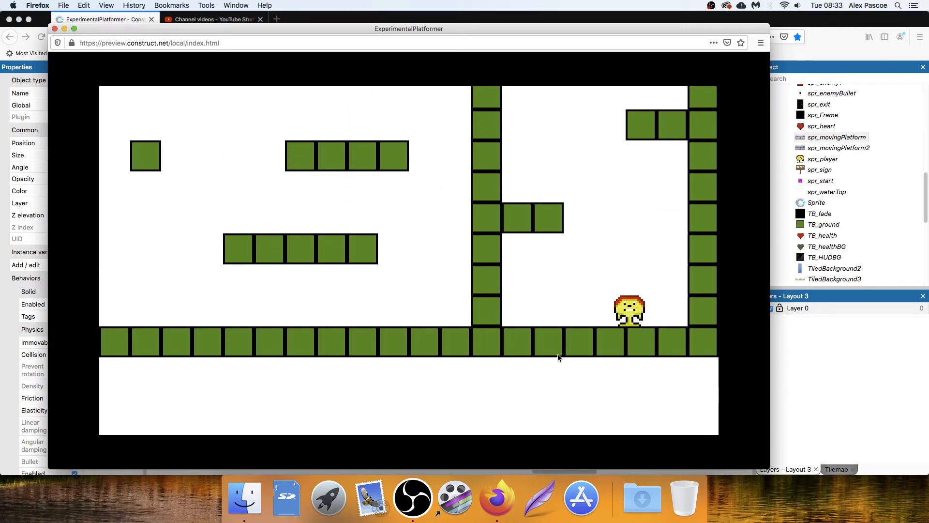
left_click(55, 29)
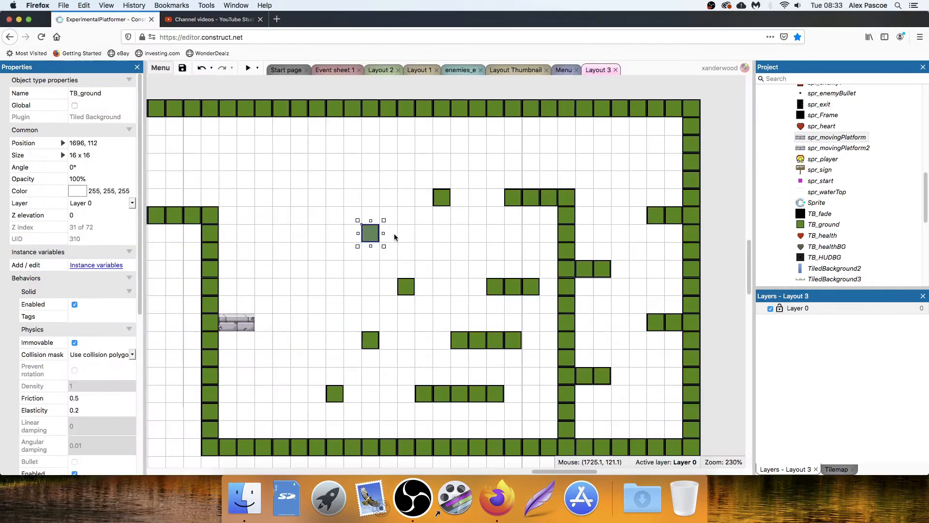
left_click(403, 211)
scroll(367, 206, "down", 2, "ctrl")
right_click(364, 211)
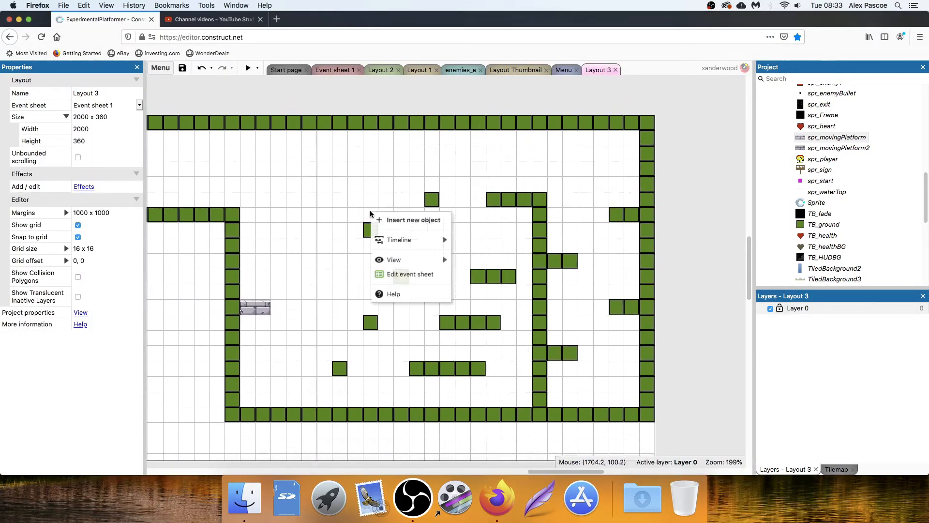
left_click(341, 190)
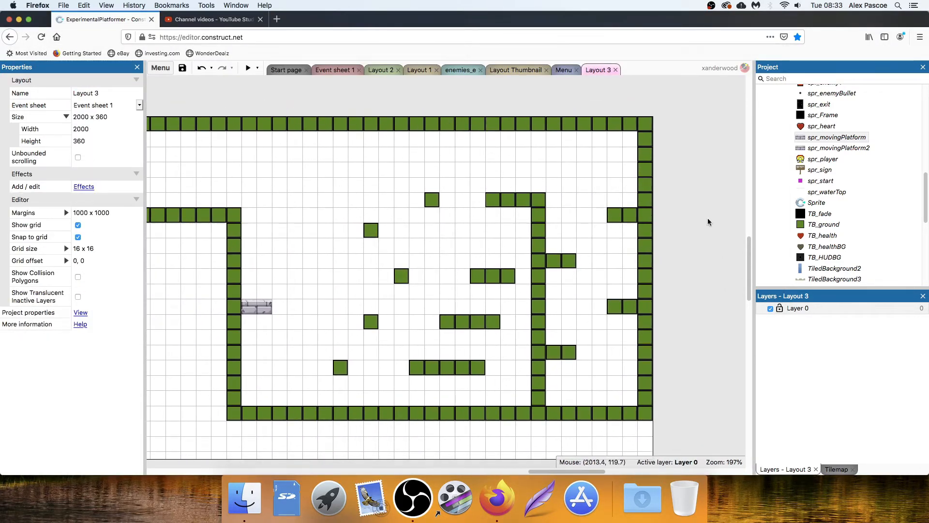
Add a new layer above Layer 0 in Layout 3 and name it tilemap
right_click(806, 332)
left_click(818, 336)
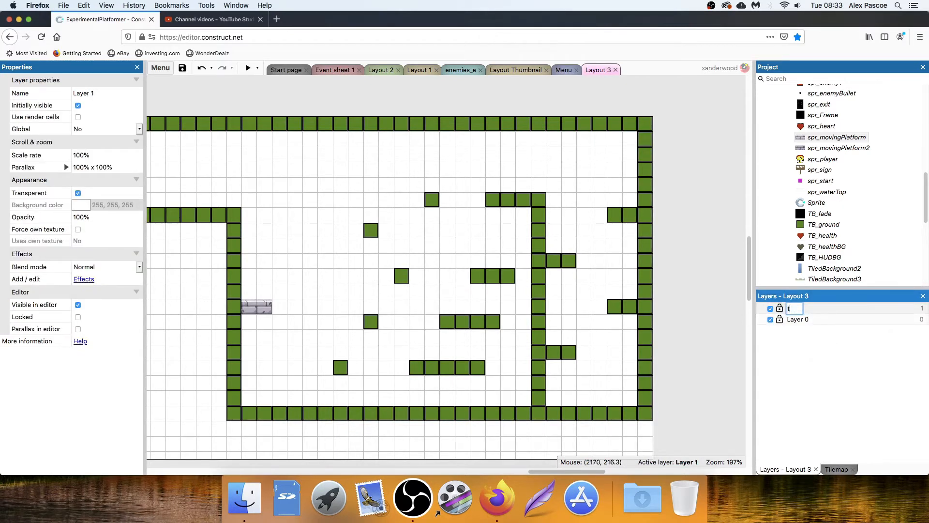
key("Return")
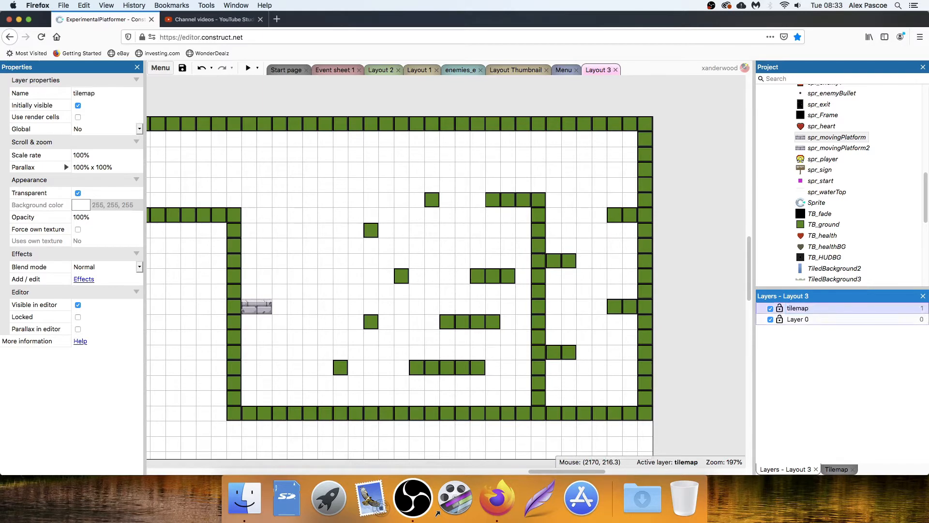
Copy the grass, dirt and water tile artwork from the source image of the TM1 tilemap, and close its image editor
scroll(836, 201, "down", 5)
left_click(781, 183)
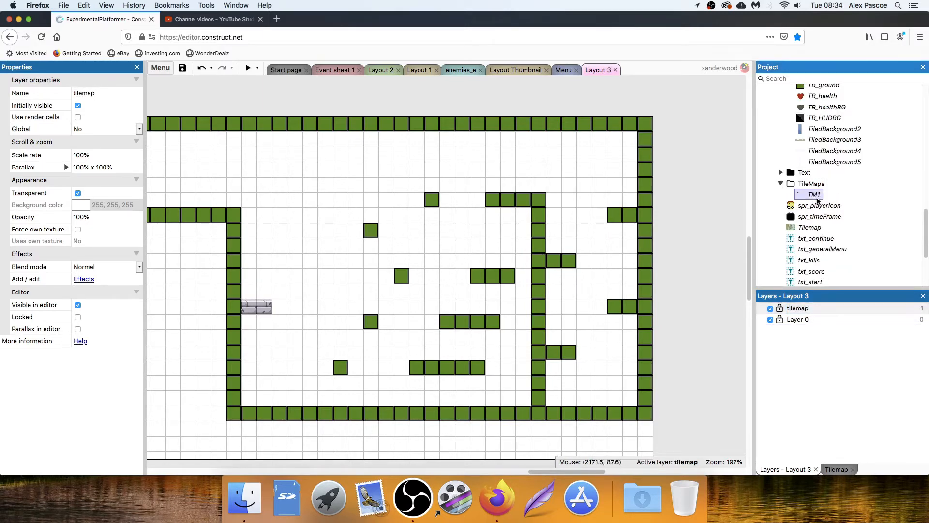
double_click(816, 198)
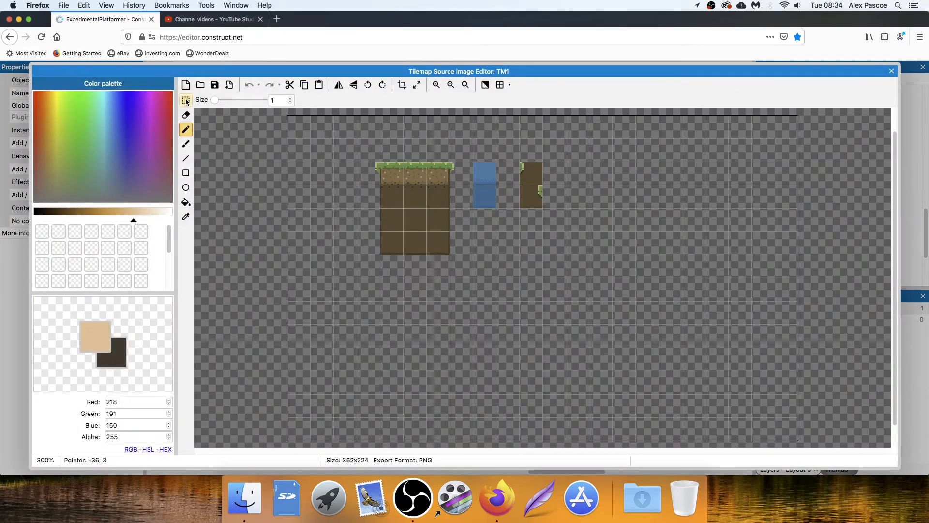
left_click(186, 100)
left_click_drag(318, 139, 643, 300)
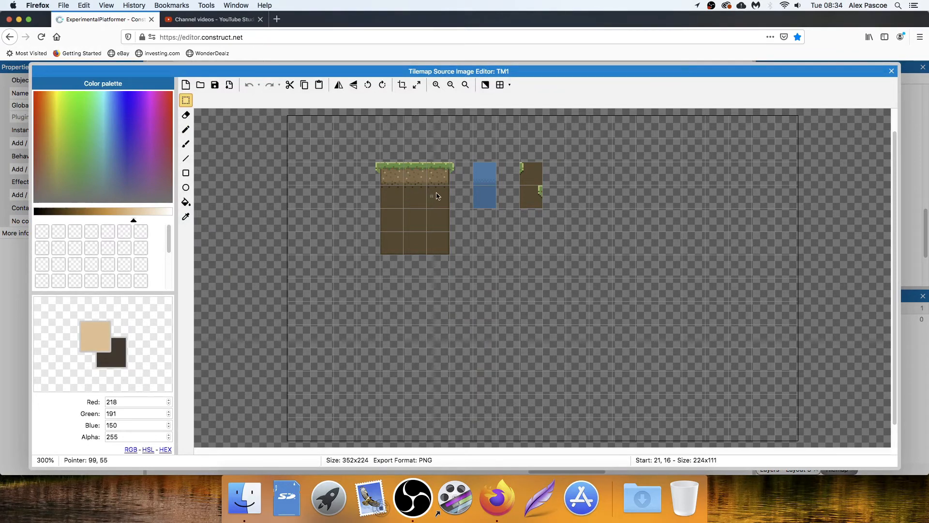
left_click(893, 71)
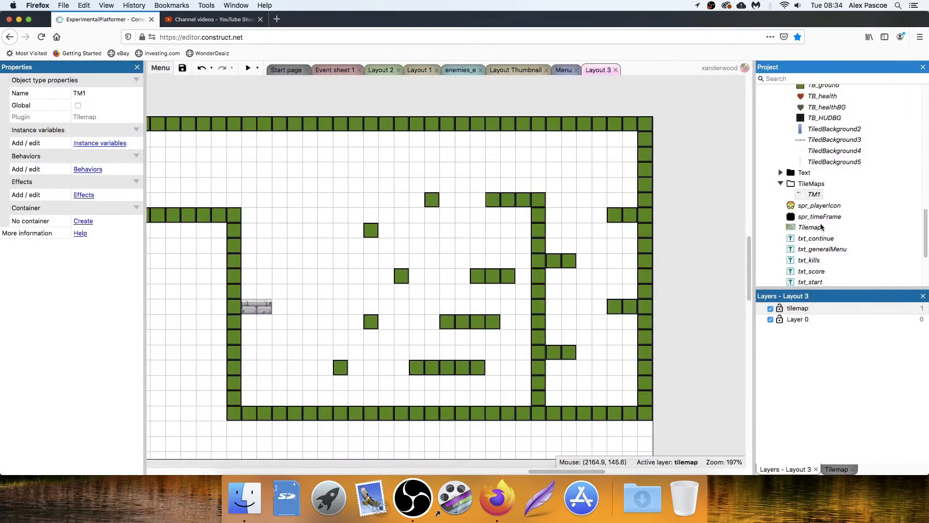
Insert a new Tilemap object into Layout 3 on the tilemap layer
double_click(667, 264)
scroll(514, 258, "down", 3)
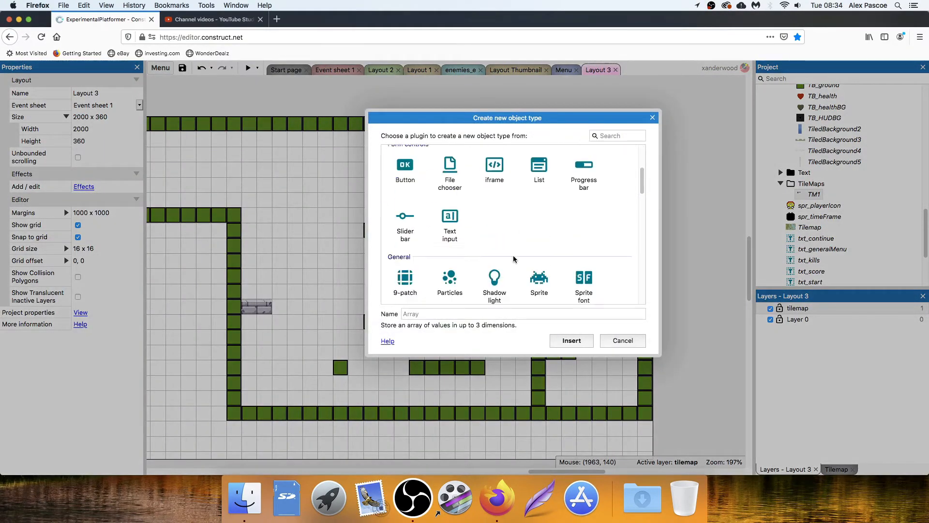
scroll(514, 259, "down", 1)
double_click(540, 259)
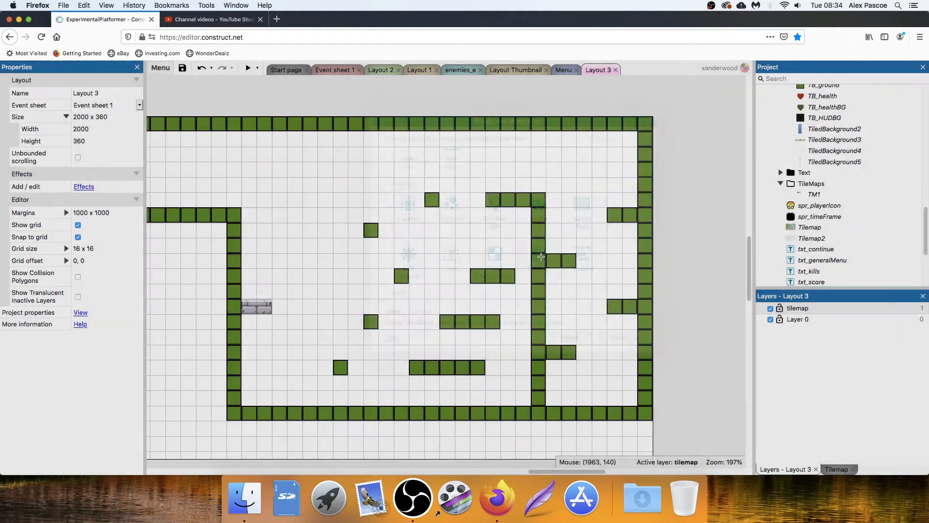
left_click(426, 185)
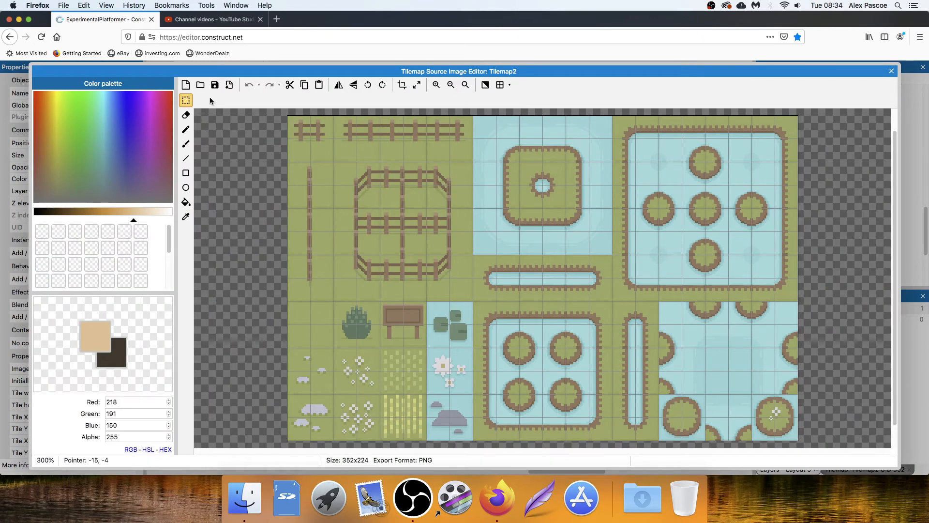
Clear the new tilemap's default source image and paste the copied tile artwork into it
mouse_move(575, 315)
left_mouse_down()
mouse_move(810, 463)
mouse_move(819, 445)
left_mouse_up()
key("Delete")
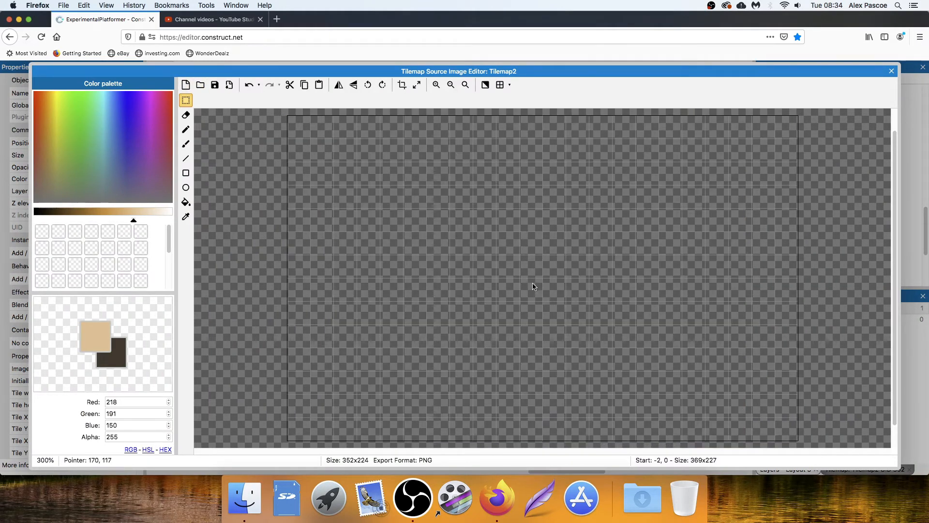
key("super+z")
left_click(583, 184)
Move the pasted tile artwork so it lines up with the tile grid of the source image
left_click_drag(395, 183, 696, 348)
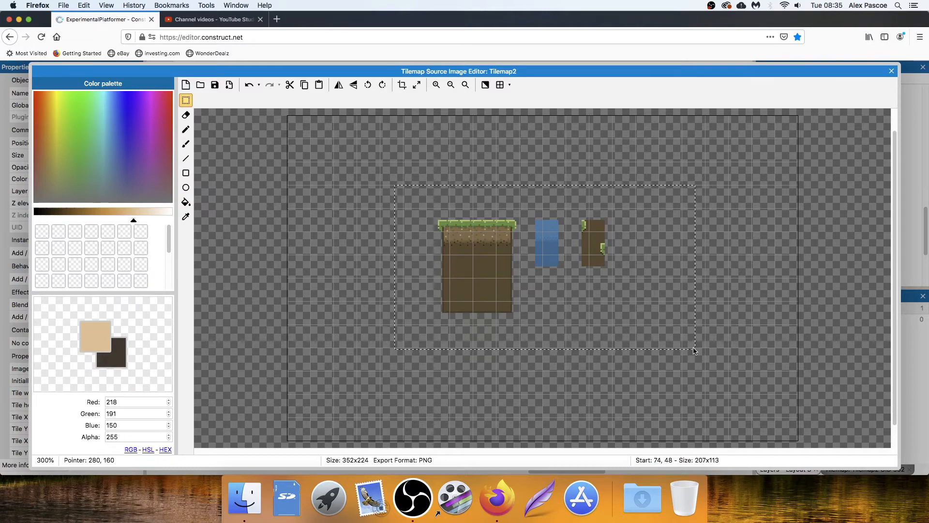
mouse_move(498, 284)
left_mouse_down()
mouse_move(394, 229)
mouse_move(392, 251)
left_mouse_up()
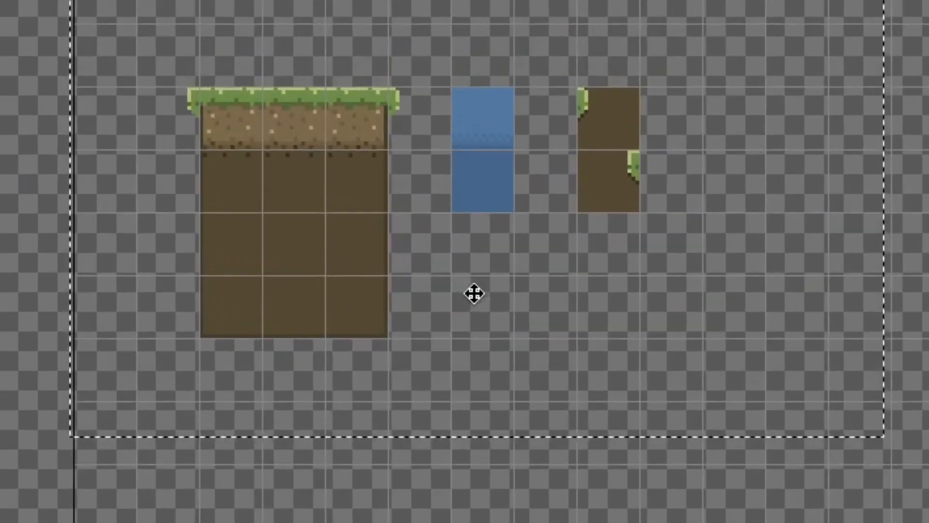
left_click(424, 330)
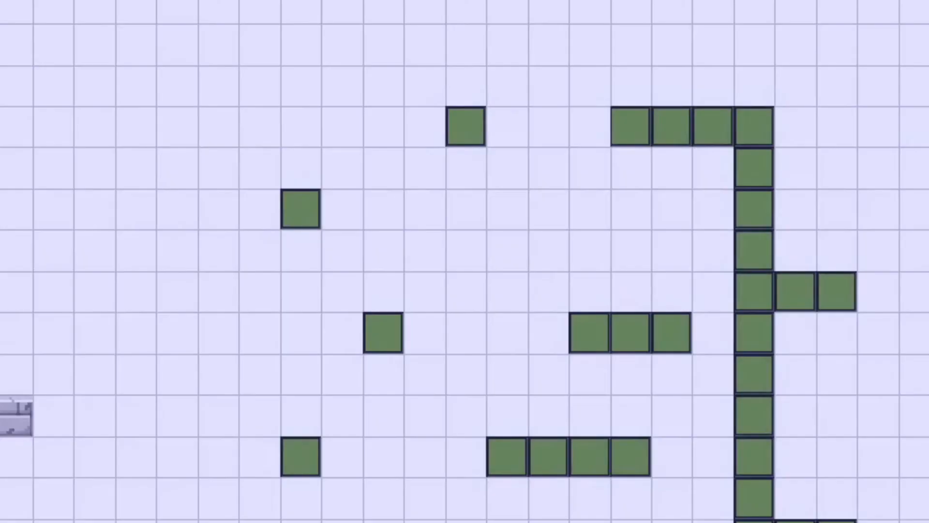
Rename the new tilemap object to TM2 and move it into the TileMaps folder beside TM1
scroll(821, 264, "down", 2)
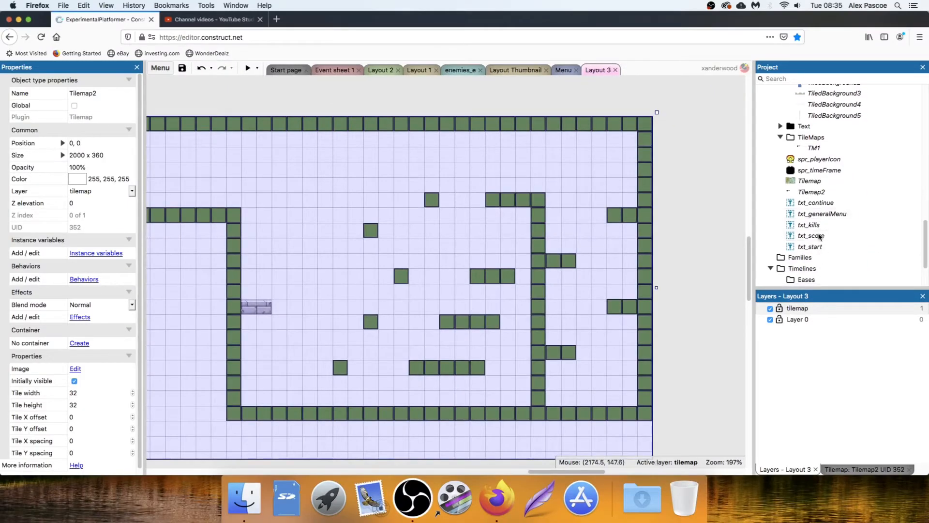
left_click(802, 308)
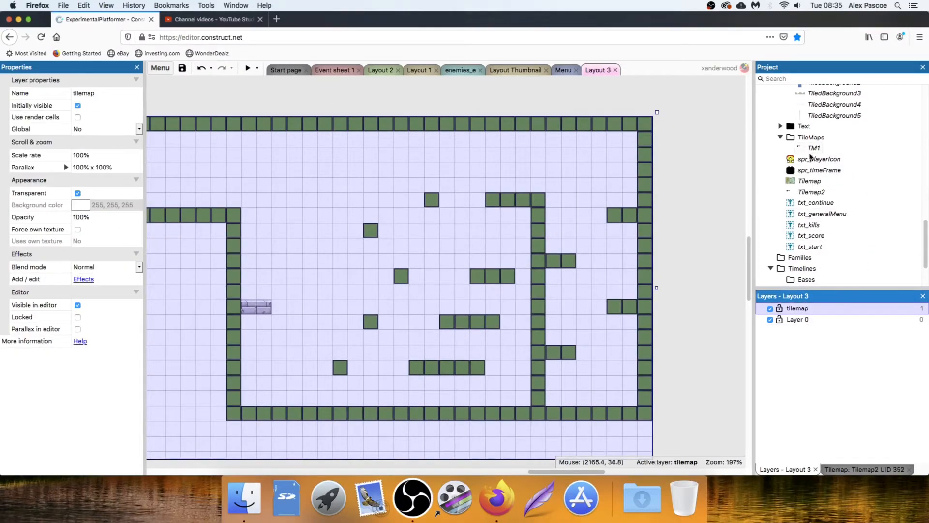
scroll(811, 156, "up", 5)
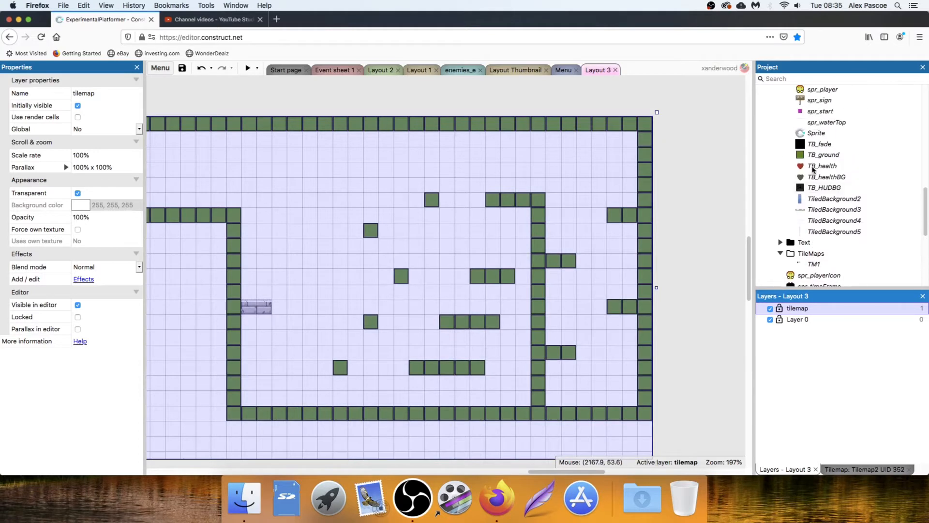
scroll(813, 168, "up", 4)
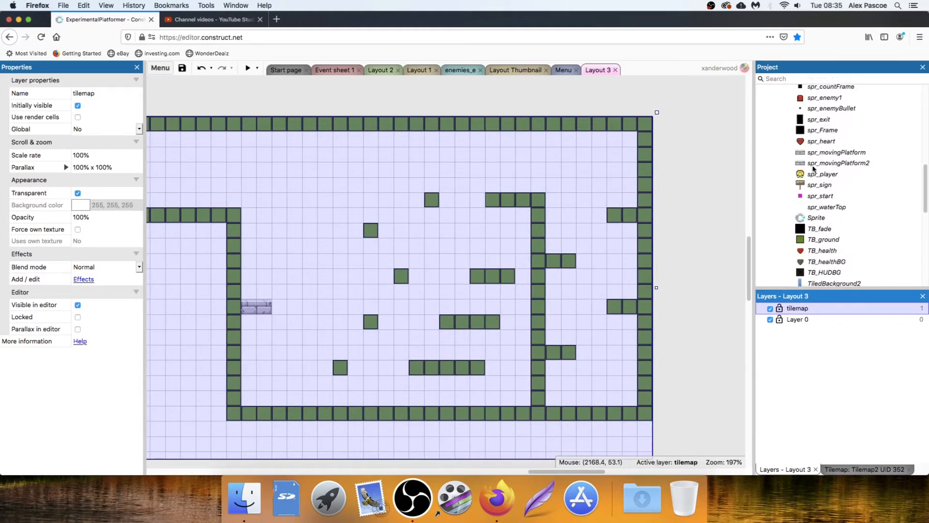
scroll(814, 168, "down", 7)
scroll(813, 190, "down", 2)
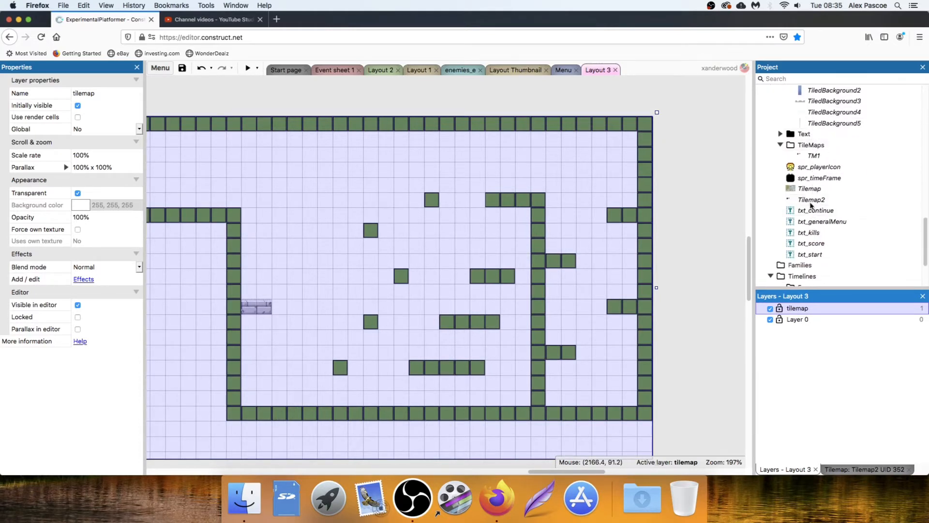
left_click(812, 200)
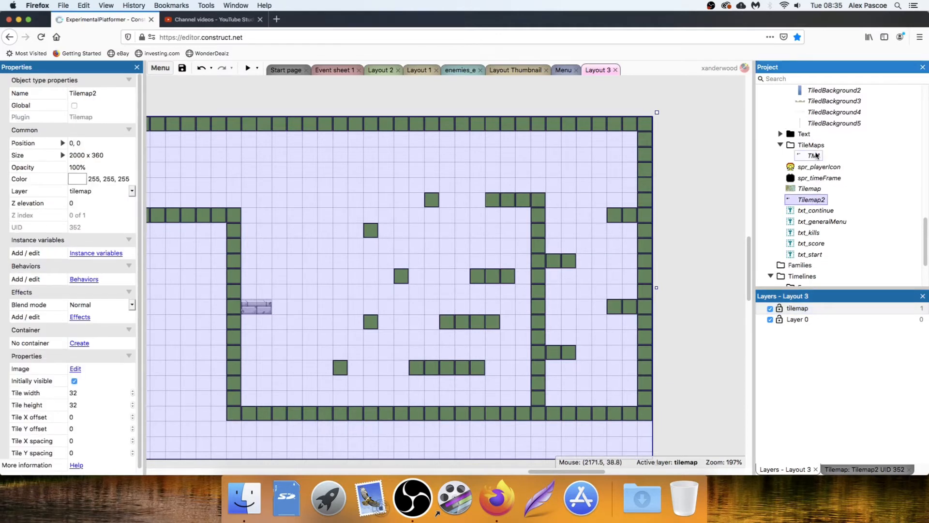
left_click(114, 92)
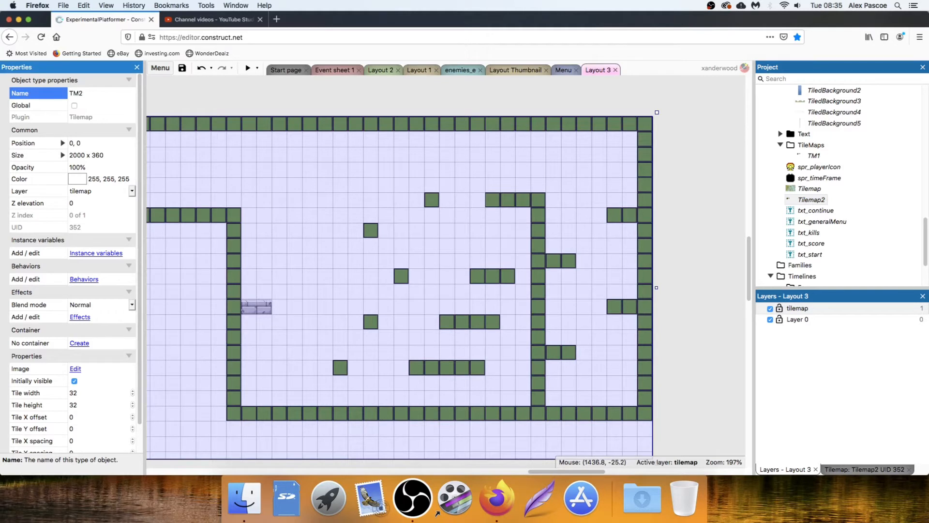
key("Return")
left_click_drag(817, 202, 821, 160)
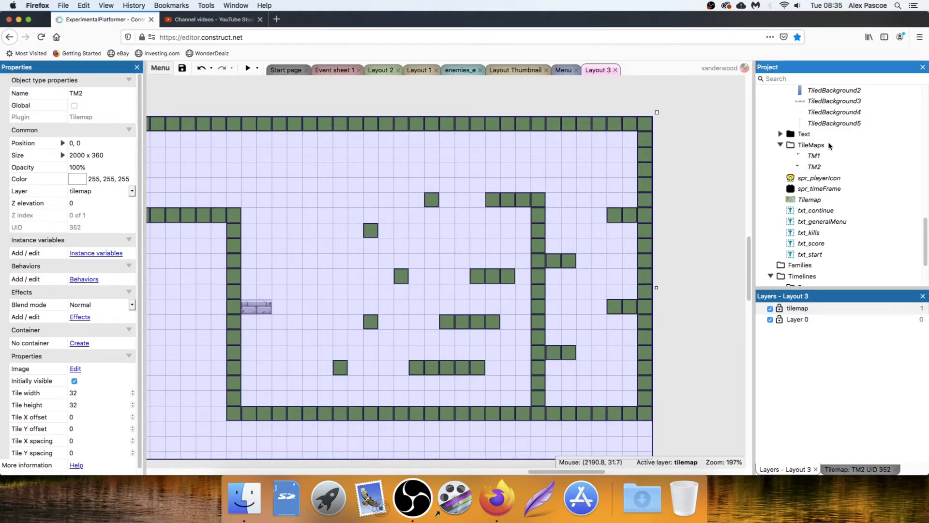
Activate the tile-drawing pencil for TM2 and set its tile width and tile height to 16
left_click(857, 469)
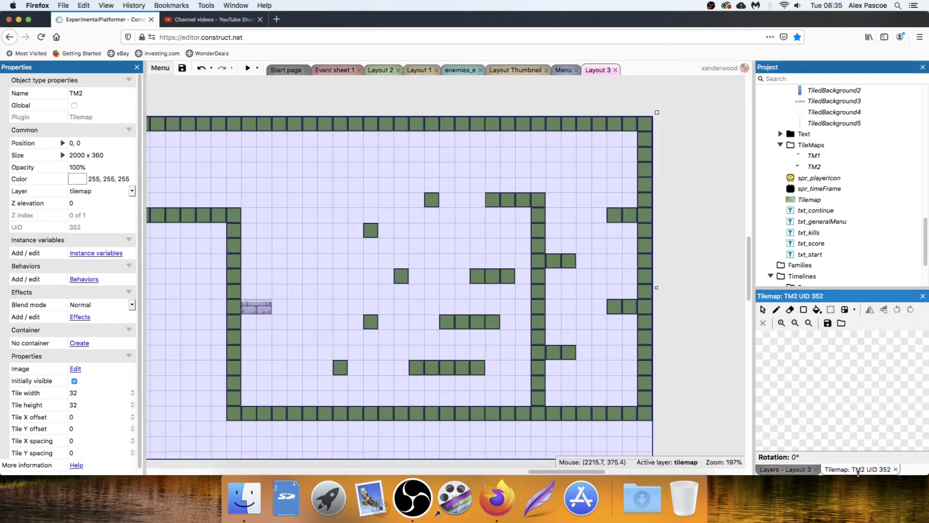
left_click(776, 310)
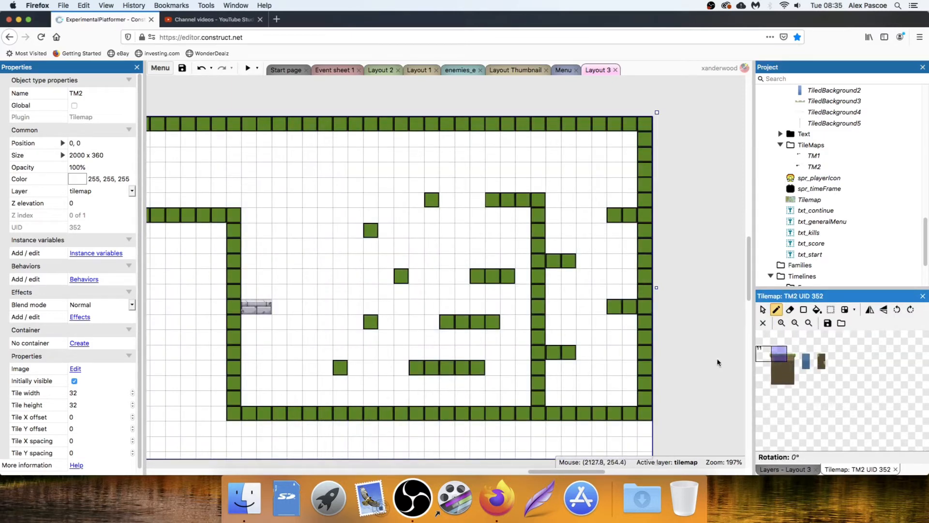
scroll(590, 407, "down", 2)
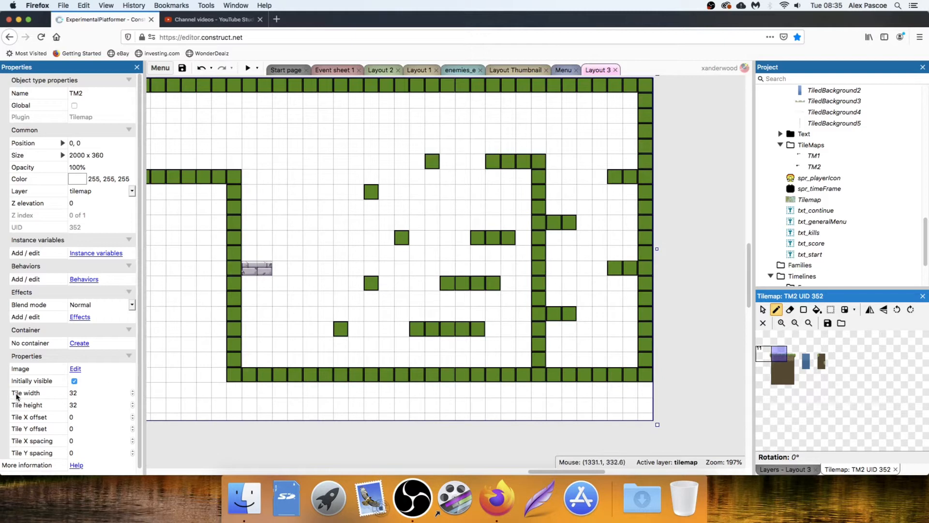
left_click(89, 393)
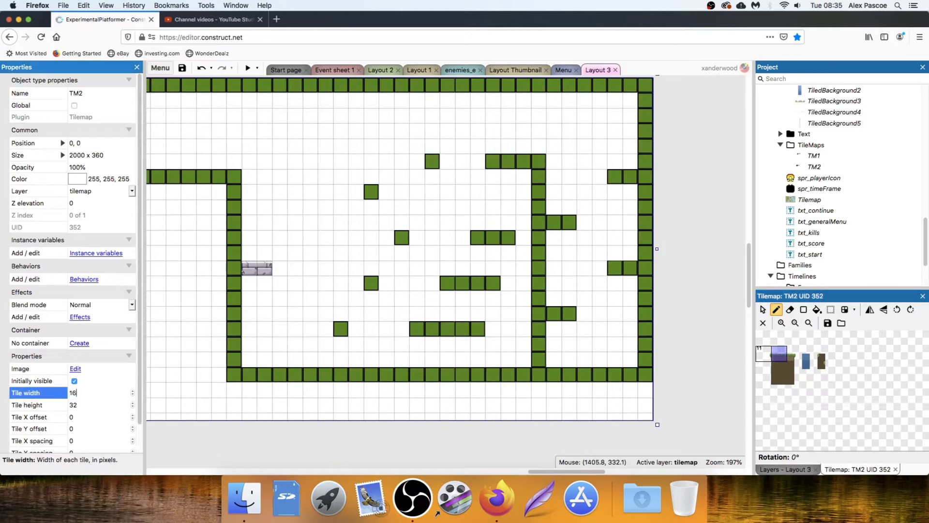
left_click(89, 406)
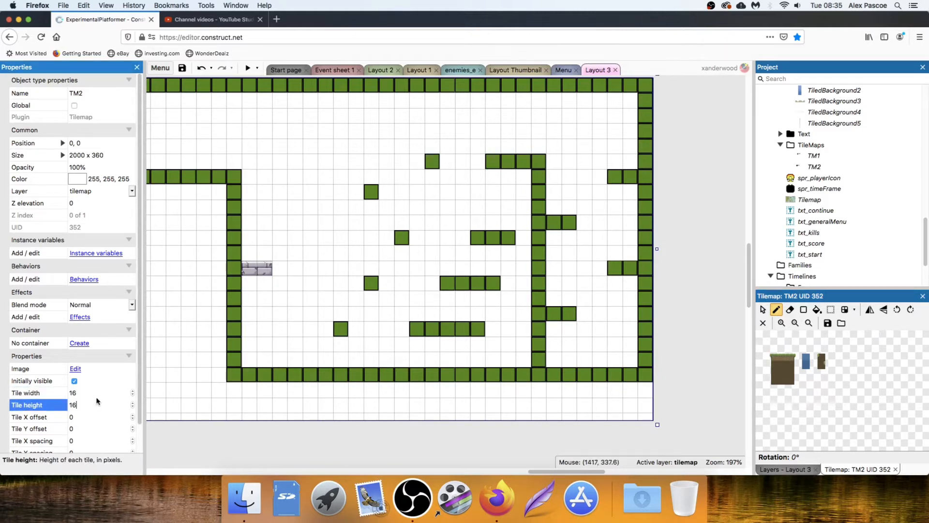
key("Tab")
Choose the middle grass-topped dirt tile of the TM2 tileset as the drawing tile, leaving its image unedited
double_click(781, 368)
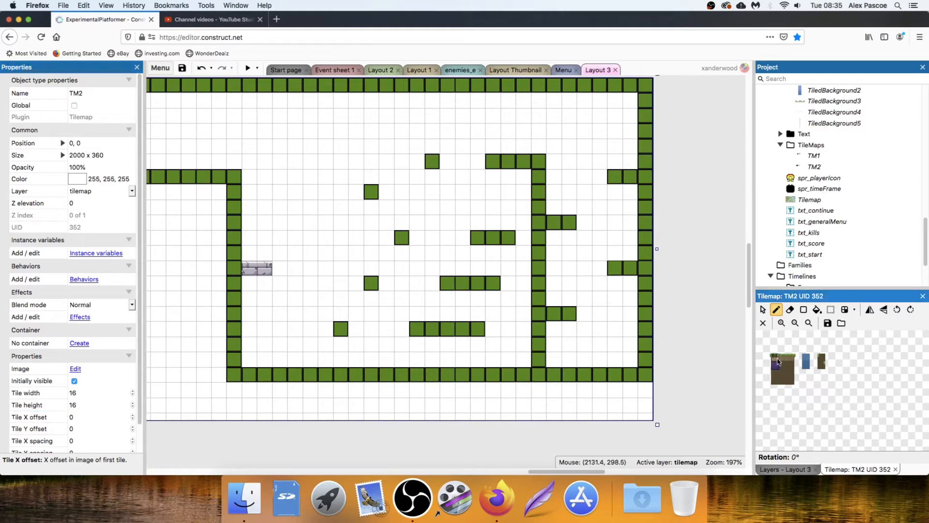
left_click(892, 73)
double_click(784, 362)
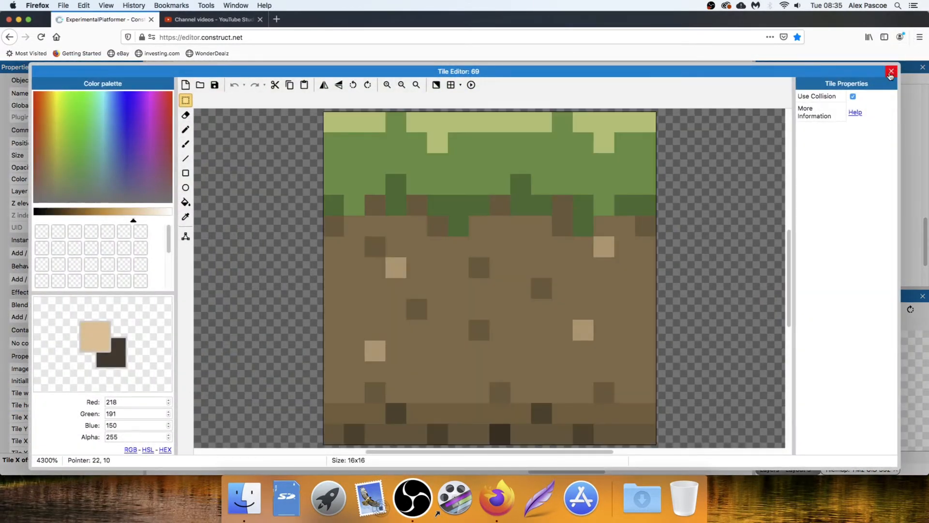
left_click(891, 72)
left_click(782, 323)
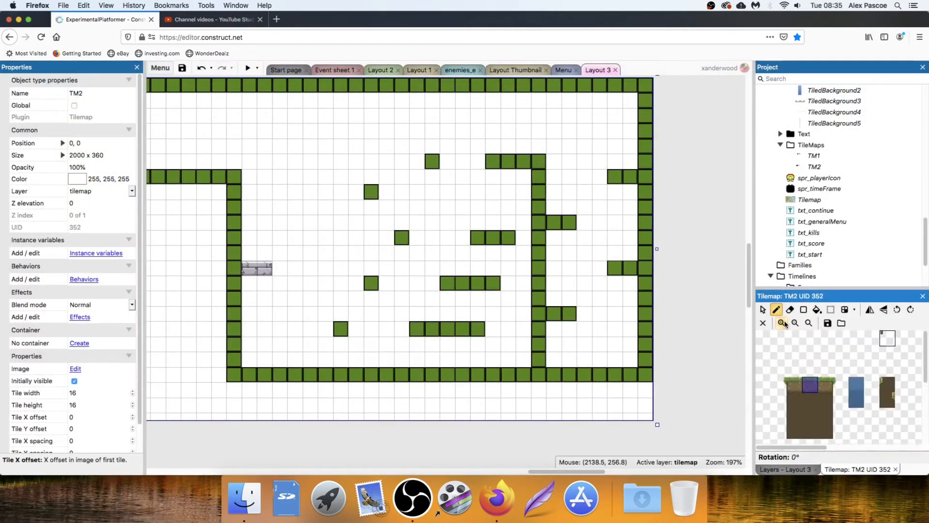
scroll(832, 371, "down", 1)
middle_click_drag(832, 371, 831, 369)
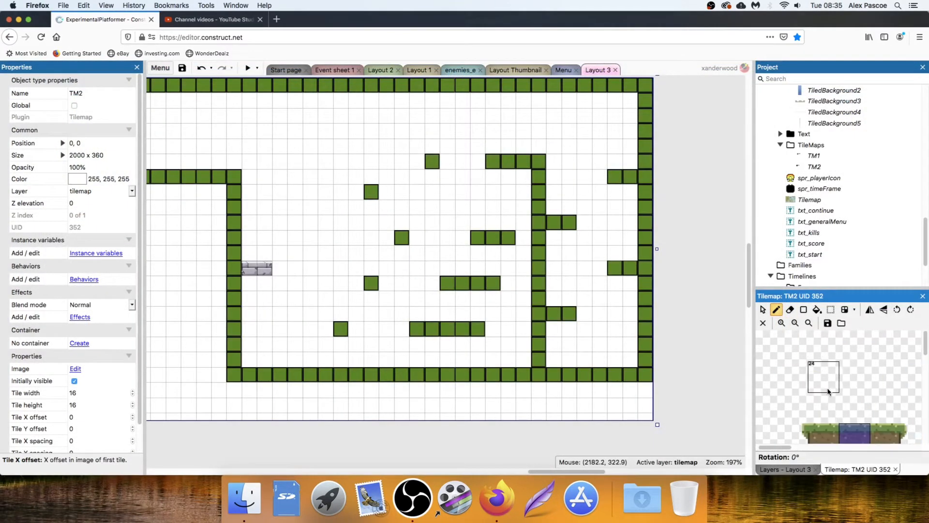
middle_click_drag(829, 417, 809, 356)
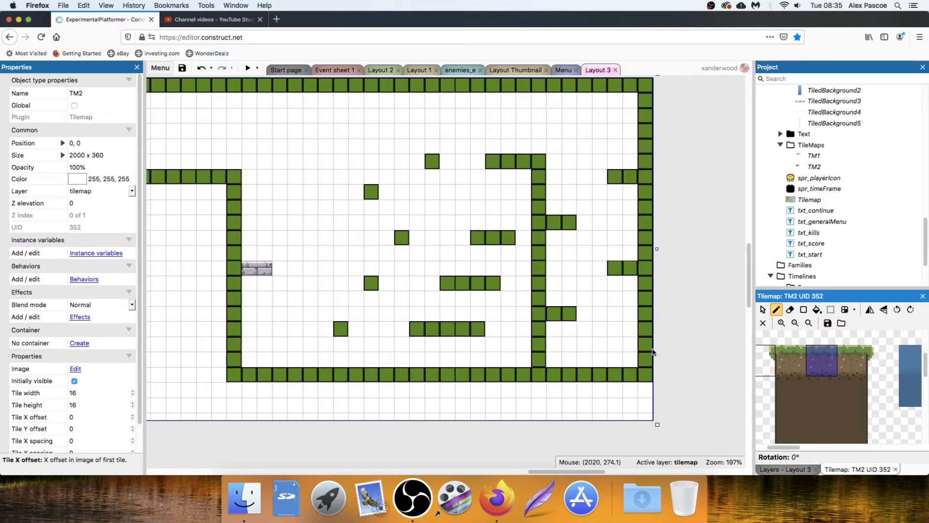
Paint grass-topped tiles over the final shaft's floor and the four small ledges on its side walls
left_click_drag(557, 380, 630, 375)
left_click_drag(554, 313, 570, 313)
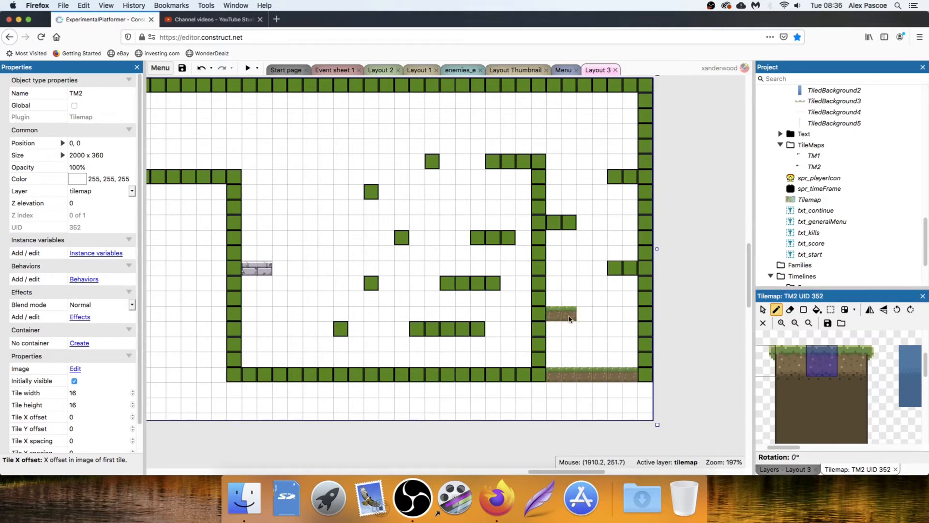
left_click_drag(615, 268, 630, 268)
left_click_drag(554, 223, 569, 223)
left_click_drag(615, 176, 631, 176)
Paint grass-topped tiles over the high ledge at the top of the shaft's inner wall and the three-block platform below it
left_click(526, 163)
left_click_drag(492, 161, 539, 161)
left_click_drag(508, 237, 477, 237)
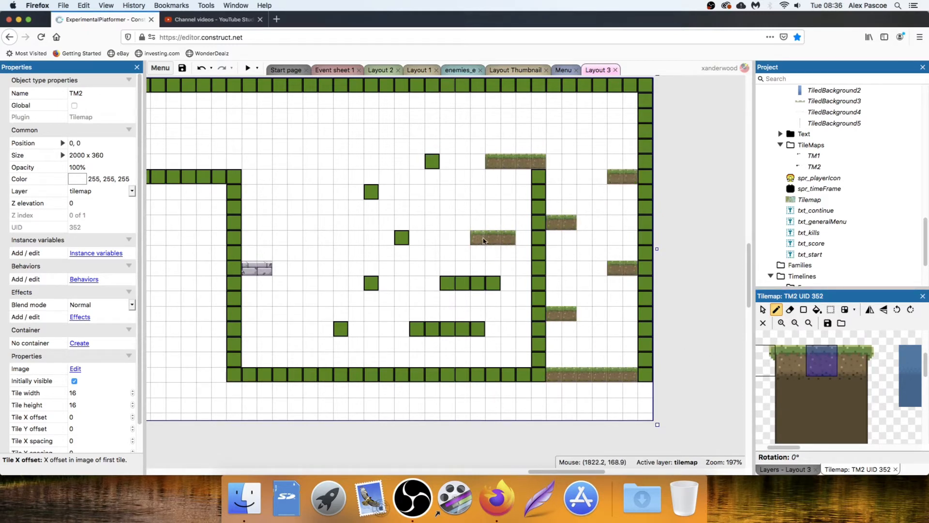
Paint grass-topped tiles over the four- and five-block platforms and the five single blocks in the area before the final shaft
left_click_drag(447, 283, 492, 283)
left_click_drag(417, 330, 475, 332)
left_click(372, 283)
left_click(341, 329)
left_click(402, 237)
left_click(371, 192)
left_click(432, 162)
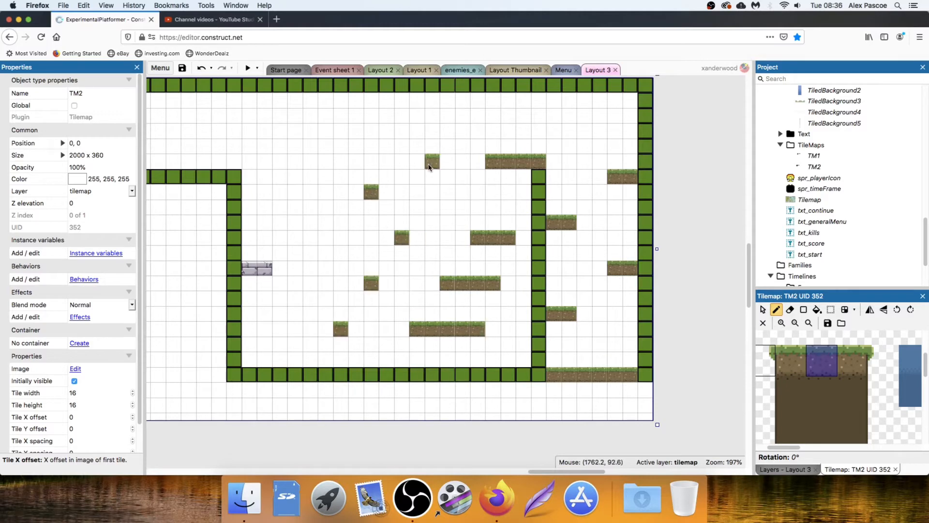
Paint grass-topped tiles over the top of the tall arch and the floor beneath the floating platforms beside it
scroll(393, 198, "left", 5)
scroll(393, 197, "up", 1)
left_click_drag(393, 198, 493, 198)
scroll(493, 197, "right", 5)
scroll(493, 197, "down", 3)
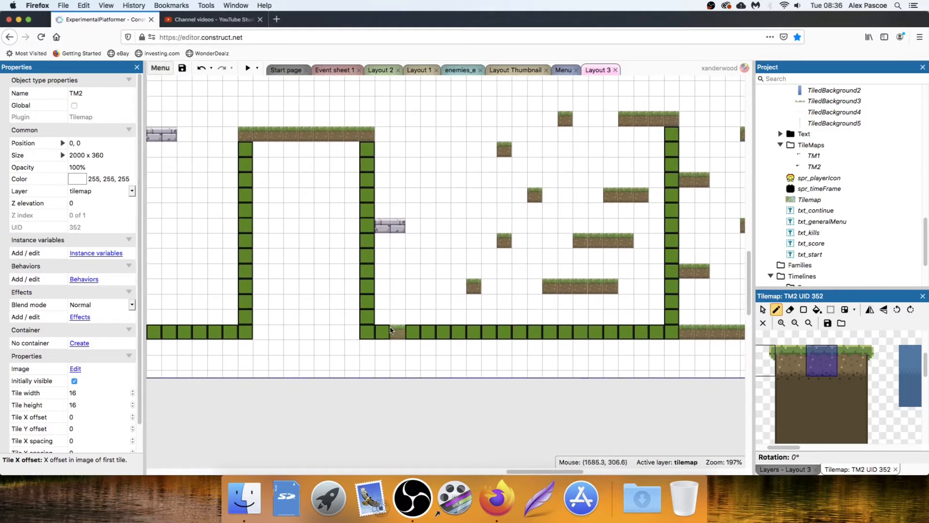
left_click_drag(380, 332, 655, 335)
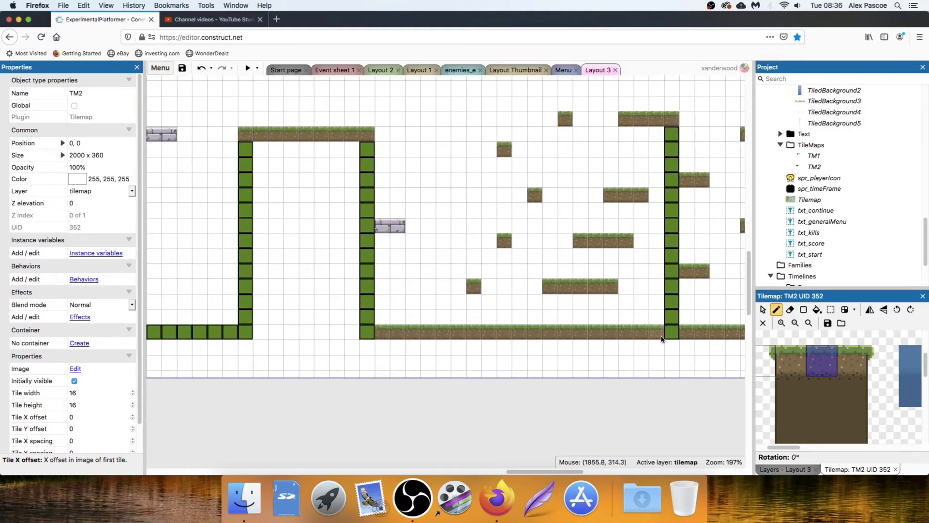
Paint grass-topped tiles along the long ground floor from the arch back to the outer wall of the stepped-pillar room
scroll(307, 334, "left", 5)
scroll(306, 334, "up", 1)
left_click_drag(547, 339, 292, 344)
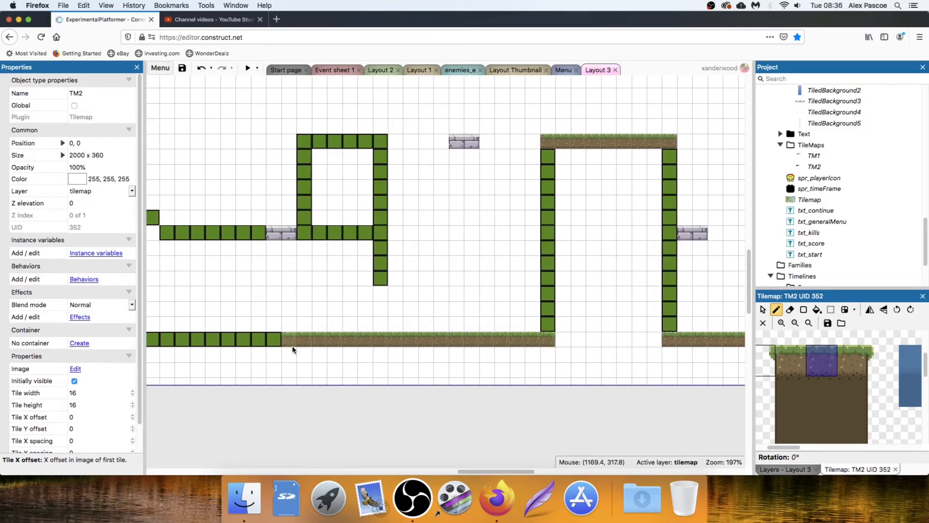
scroll(292, 347, "left", 5)
scroll(293, 347, "up", 1)
left_click_drag(605, 368, 421, 368)
scroll(420, 368, "left", 4)
scroll(420, 368, "down", 1)
left_click_drag(610, 324, 290, 323)
Cap the ascending and descending stepped pillars on the ground floor with grass-topped tiles
left_click(387, 296)
left_click_drag(352, 310, 412, 281)
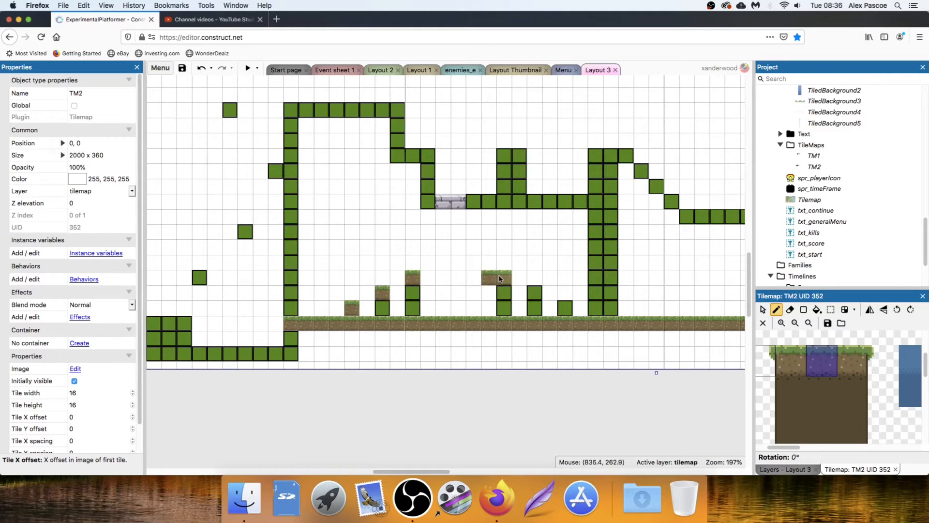
left_click(534, 294)
left_click(565, 308)
Paint grass-topped tiles over the stepped-pillar room's roof, the ledge below it, the upper walkway and the two-block-wide stack on it
left_click_drag(581, 201, 467, 201)
left_click_drag(428, 156, 397, 156)
middle_click_drag(397, 156, 479, 223)
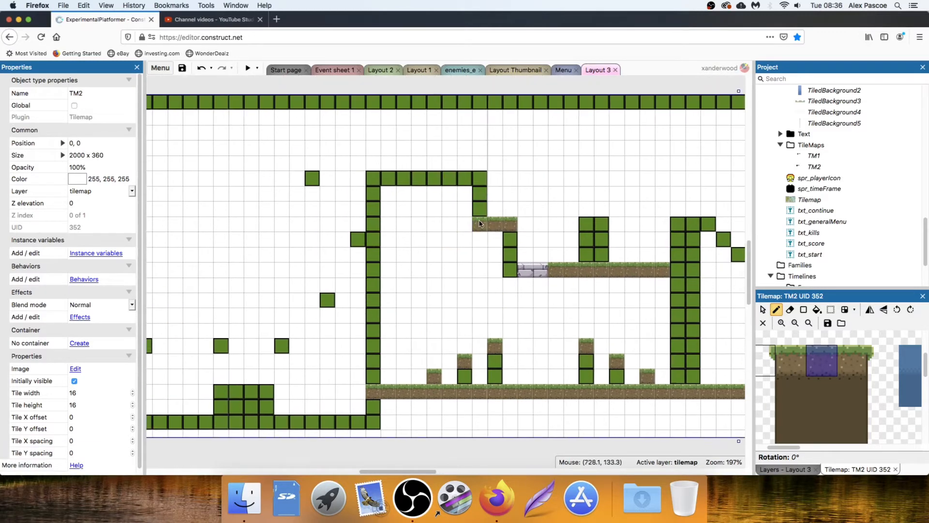
left_click_drag(480, 178, 379, 181)
left_click_drag(586, 225, 602, 224)
Paint grass-topped tiles over the double-width column's top, the descending stairs, the walkway below them and the hollow box's top
middle_click_drag(696, 241, 556, 244)
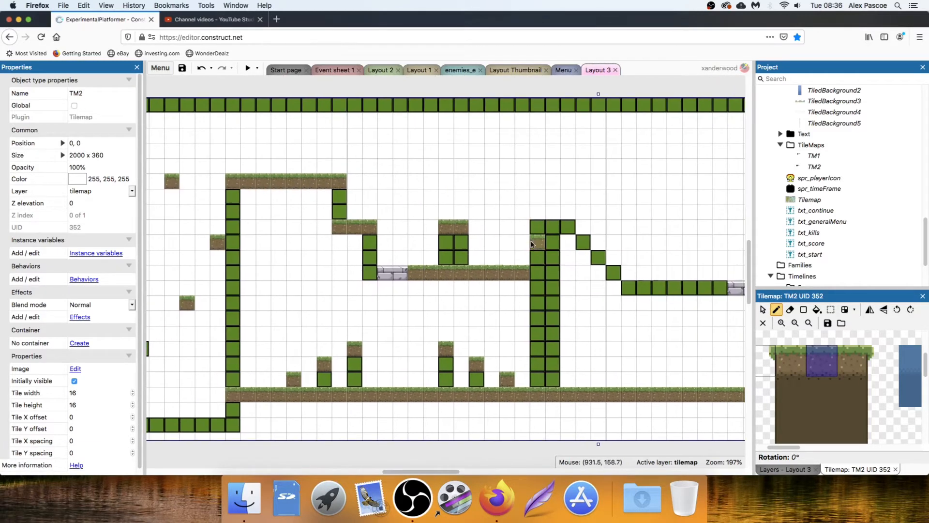
left_click_drag(538, 227, 567, 227)
left_click(583, 243)
left_click(599, 258)
left_click(614, 273)
middle_click_drag(699, 329, 546, 320)
left_click_drag(475, 279, 568, 279)
left_click_drag(613, 188, 683, 188)
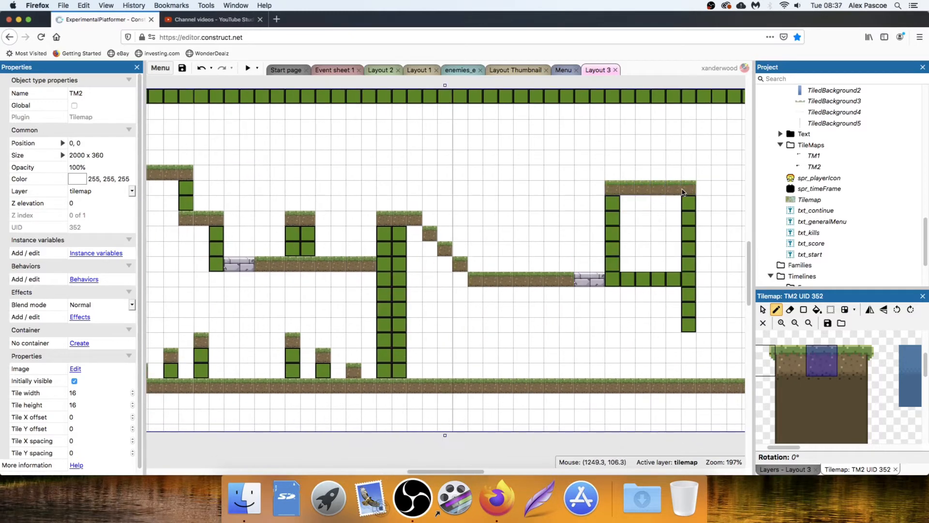
Paint grass-topped tiles over the row of single blocks and the four two-block platforms in the first pit
middle_click_drag(278, 324, 635, 302)
left_click(343, 318)
left_click(282, 319)
middle_click_drag(251, 333, 544, 331)
left_click(499, 315)
left_click(424, 315)
left_click_drag(333, 315, 347, 315)
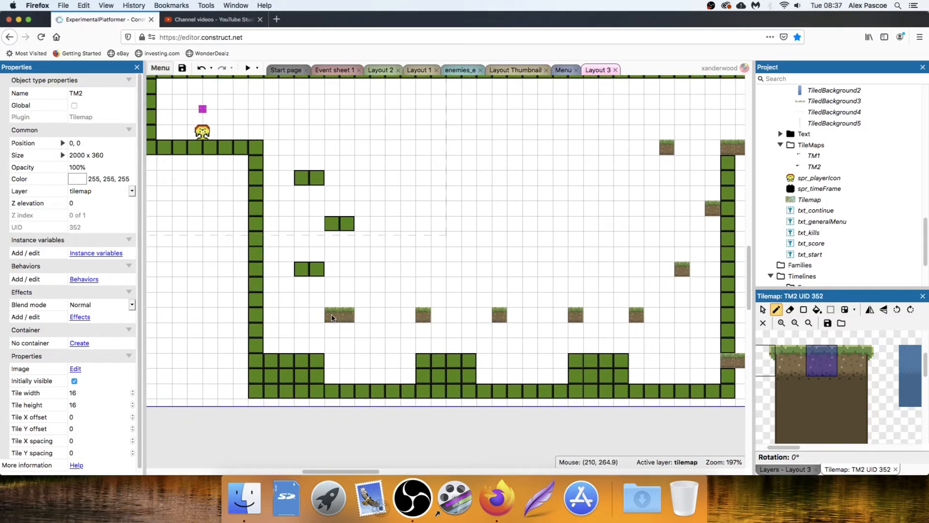
left_click_drag(301, 269, 316, 270)
left_click_drag(302, 178, 317, 178)
left_click_drag(332, 224, 347, 224)
Paint grass-topped tiles over the tops of the first pit's three mounds and the player's starting ledge
left_click_drag(271, 361, 317, 361)
left_click(392, 361)
left_click_drag(424, 360, 469, 360)
left_click_drag(575, 361, 622, 360)
middle_click_drag(271, 175, 421, 238)
left_click_drag(314, 211, 406, 211)
Choose the left-corner grass tile and place it at the left ends of the starting ledge and the first mound
left_click(790, 360)
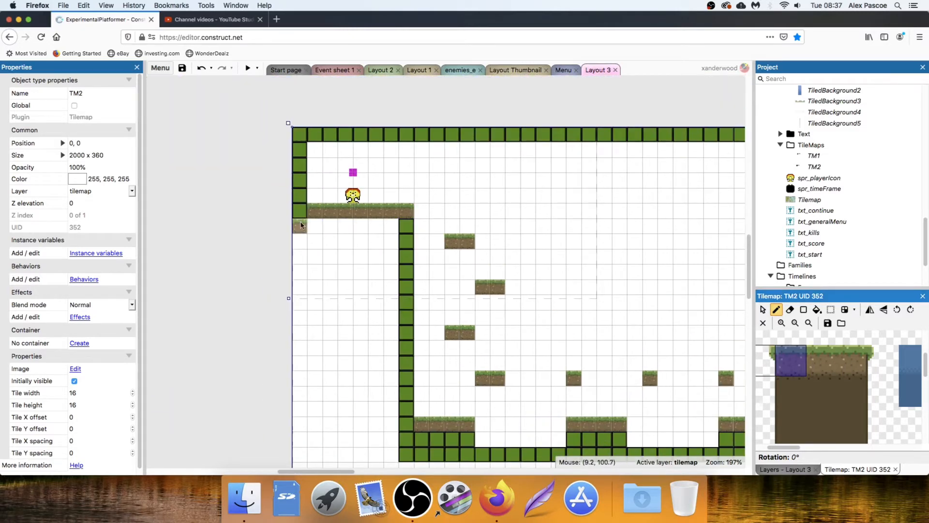
left_click(299, 211)
scroll(417, 402, "down", 1)
left_click(408, 425)
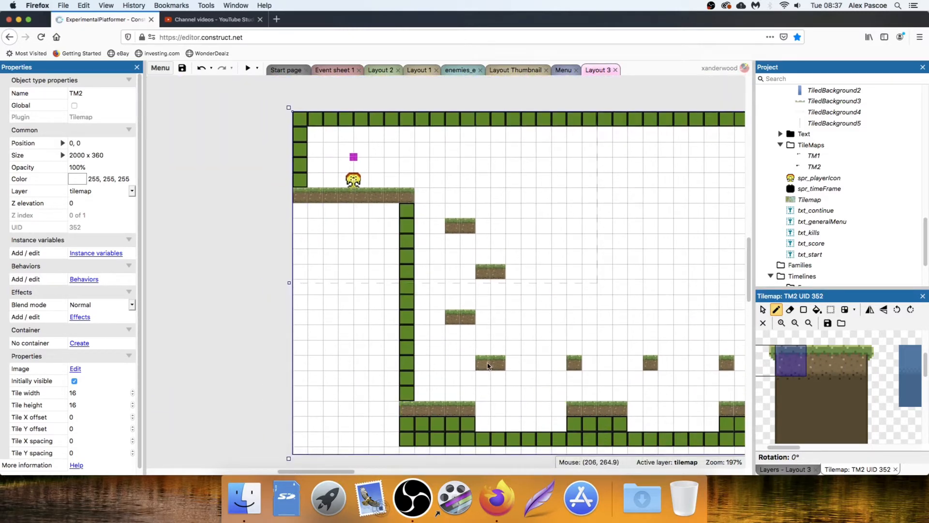
Place left-corner grass tiles on the left ends of the remaining platforms and ledges through to the final shaft
middle_click_drag(649, 332, 388, 175)
middle_click_drag(462, 249, 392, 374)
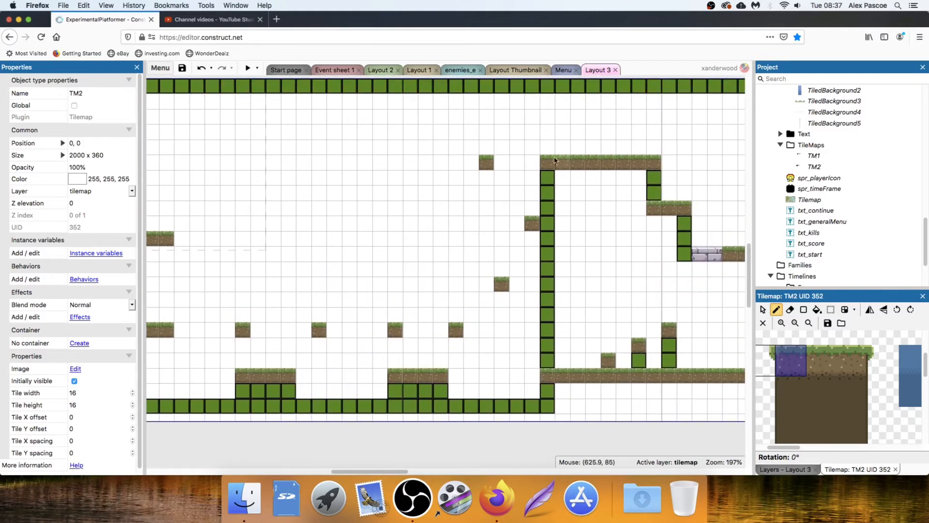
middle_click_drag(604, 364, 466, 365)
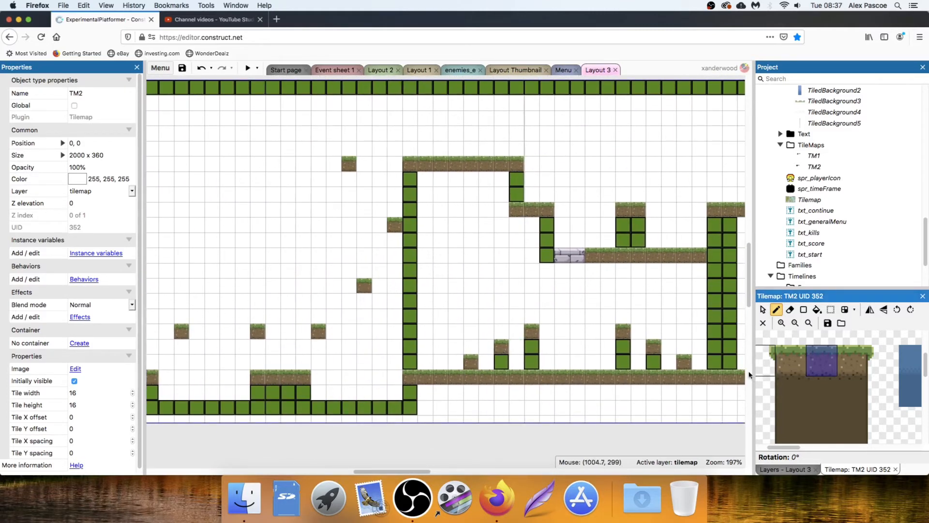
left_click(593, 241)
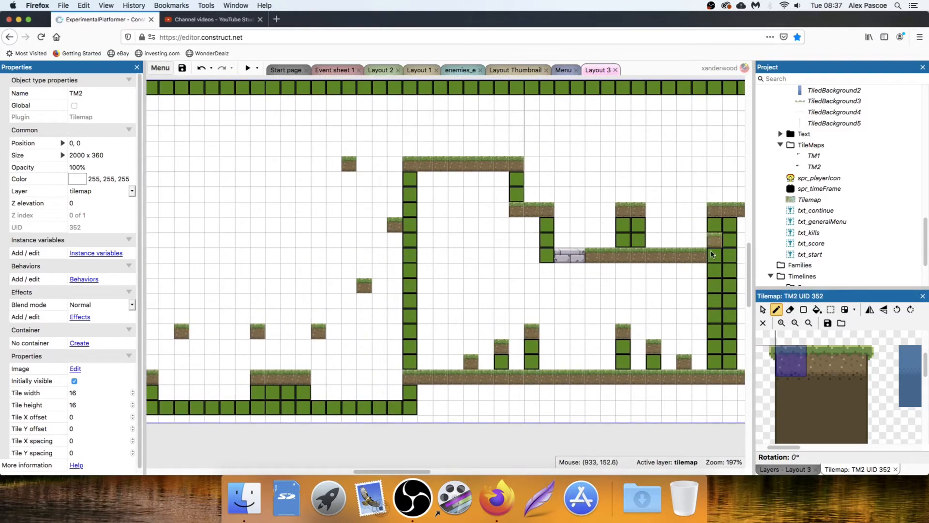
mouse_move(711, 250)
middle_mouse_down()
mouse_move(475, 268)
mouse_move(540, 259)
mouse_move(460, 262)
middle_mouse_up()
middle_click_drag(702, 217, 483, 213)
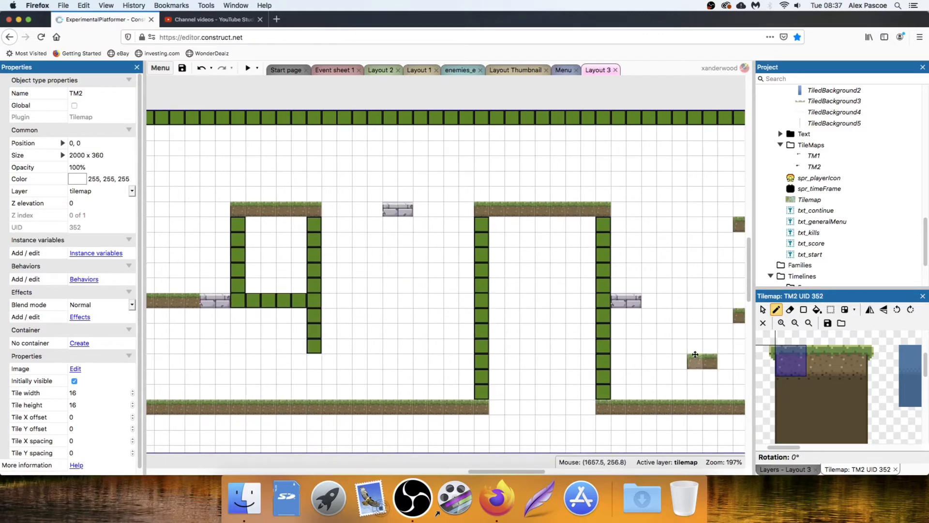
middle_click_drag(685, 356, 515, 282)
scroll(649, 155, "right", 5)
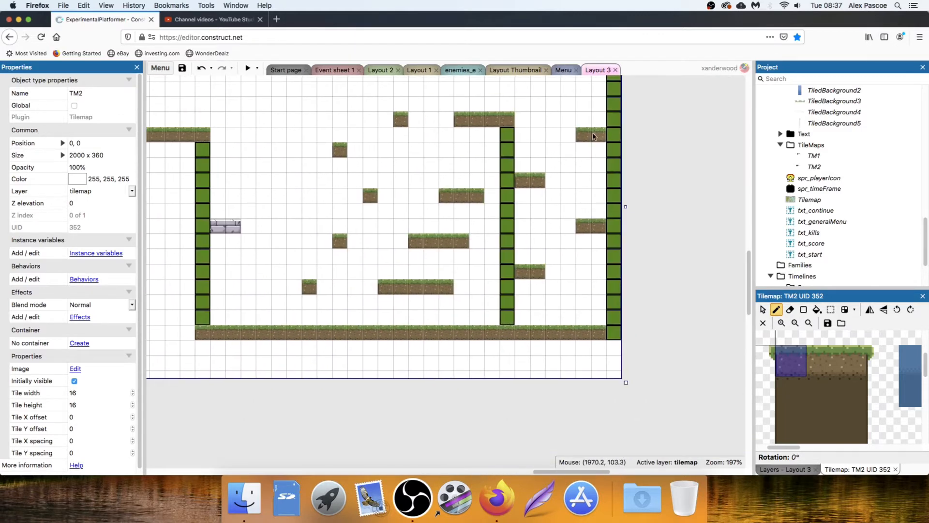
Choose the right-corner grass tile and place it on the right ends of platforms and ledges from the final shaft back to the first pit
left_click(853, 361)
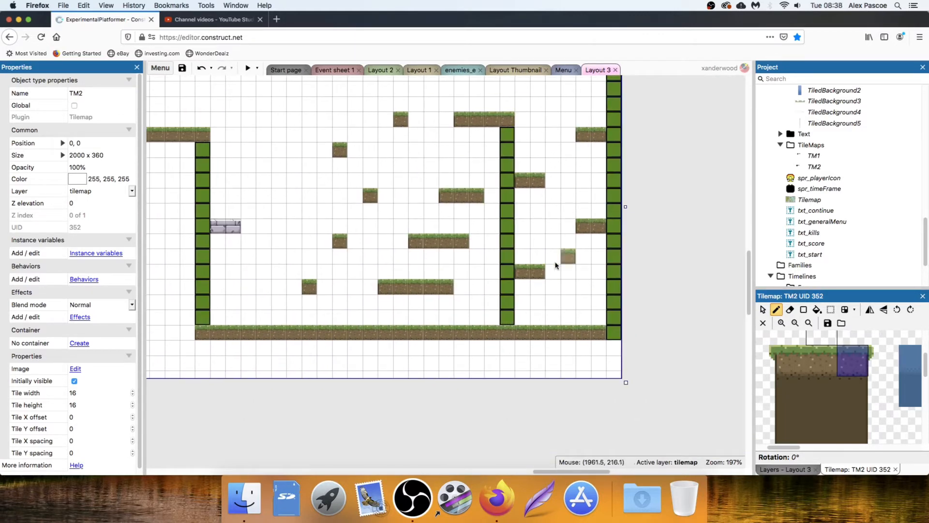
scroll(462, 250, "left", 10)
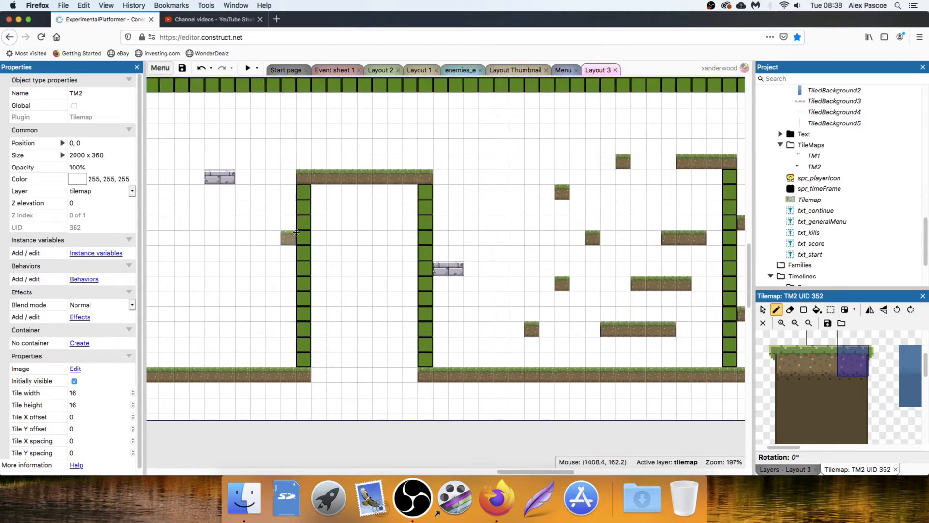
scroll(246, 268, "up", 2)
scroll(246, 268, "left", 10)
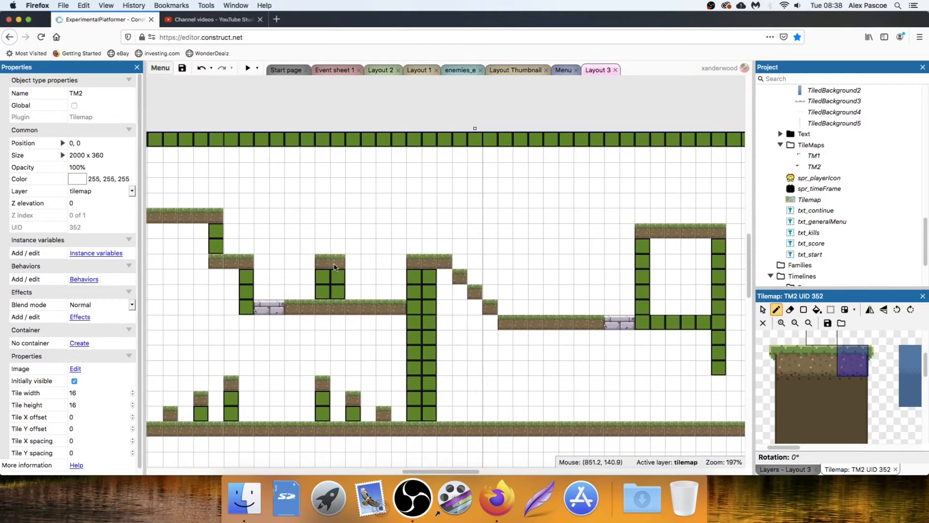
scroll(408, 257, "left", 10)
scroll(408, 257, "down", 2)
left_click(373, 369)
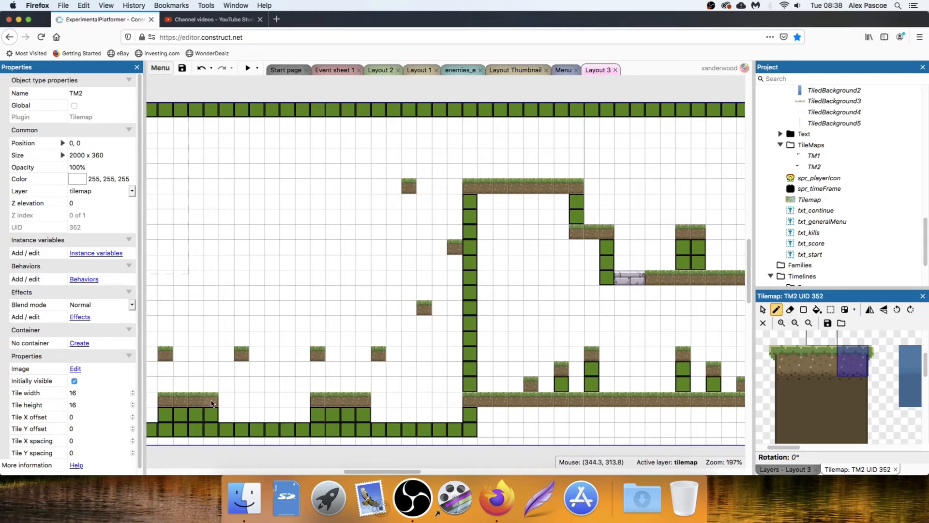
scroll(244, 397, "left", 5)
scroll(244, 398, "down", 1)
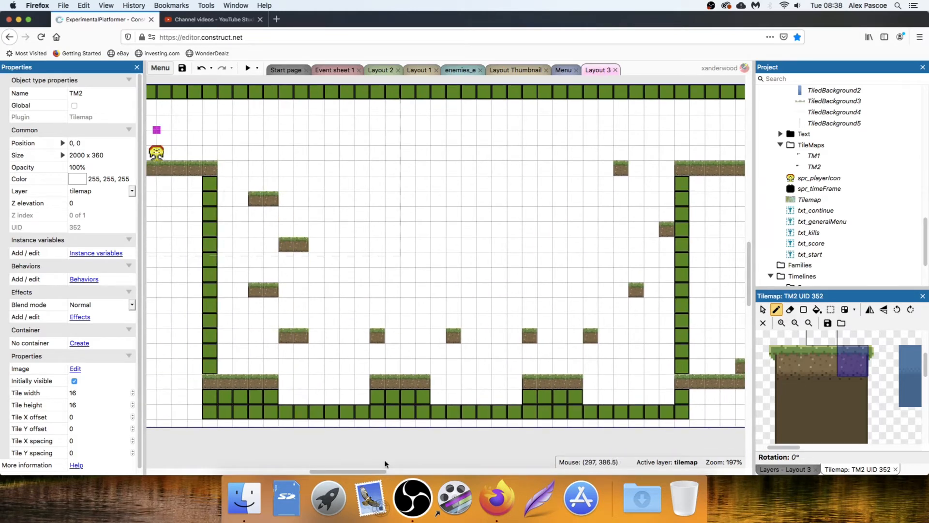
left_click(409, 491)
left_click(481, 450)
Add the left grass-overhang tile beside the exposed left ends of platforms and ledges, from the first pit through to the final shaft
middle_click_drag(261, 237, 400, 292)
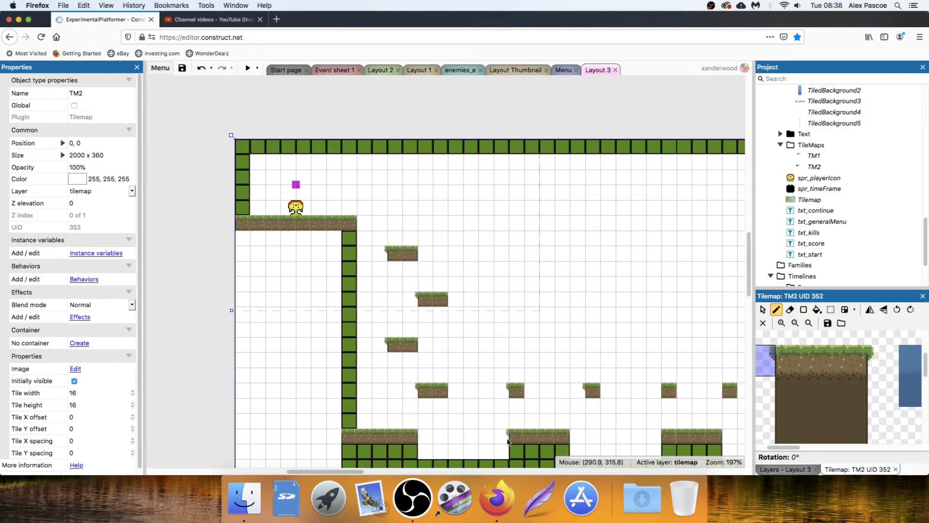
scroll(718, 404, "right", 10)
scroll(718, 404, "down", 3)
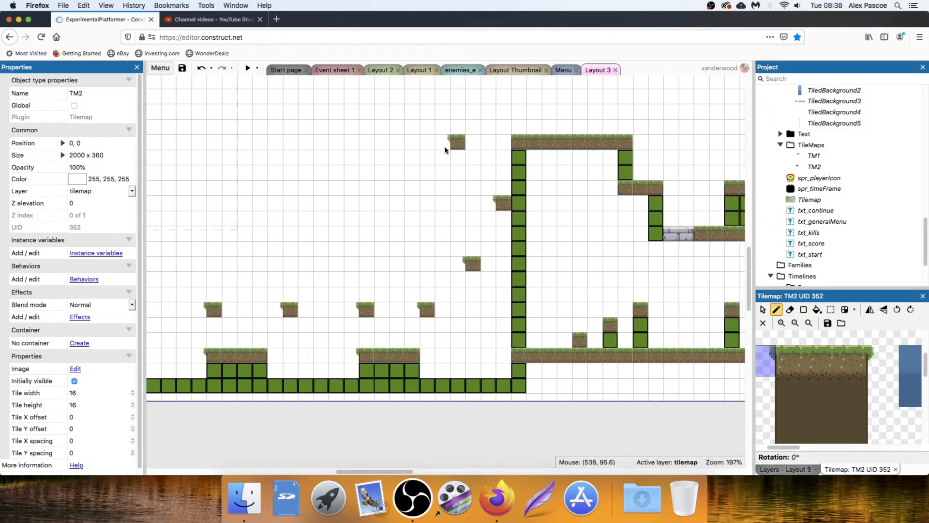
scroll(708, 273, "right", 7)
scroll(708, 272, "up", 1)
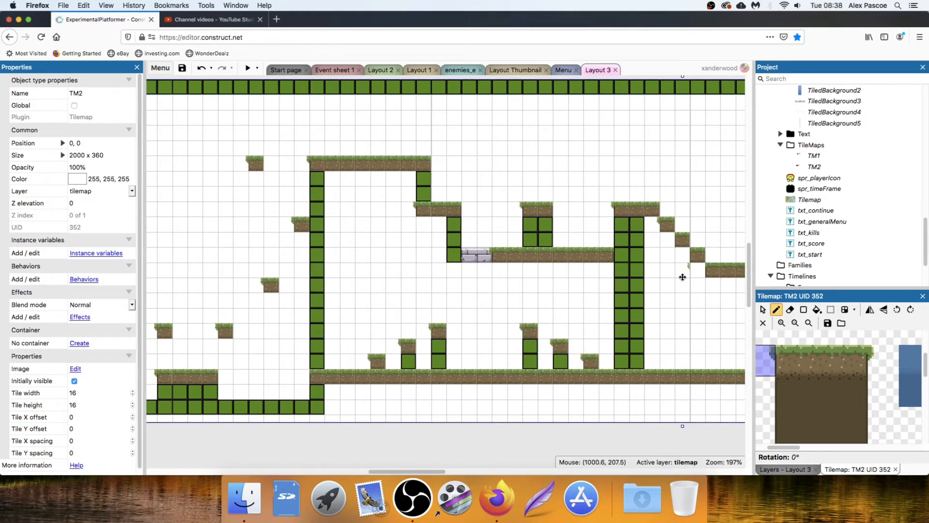
scroll(682, 277, "right", 9)
scroll(682, 277, "up", 1)
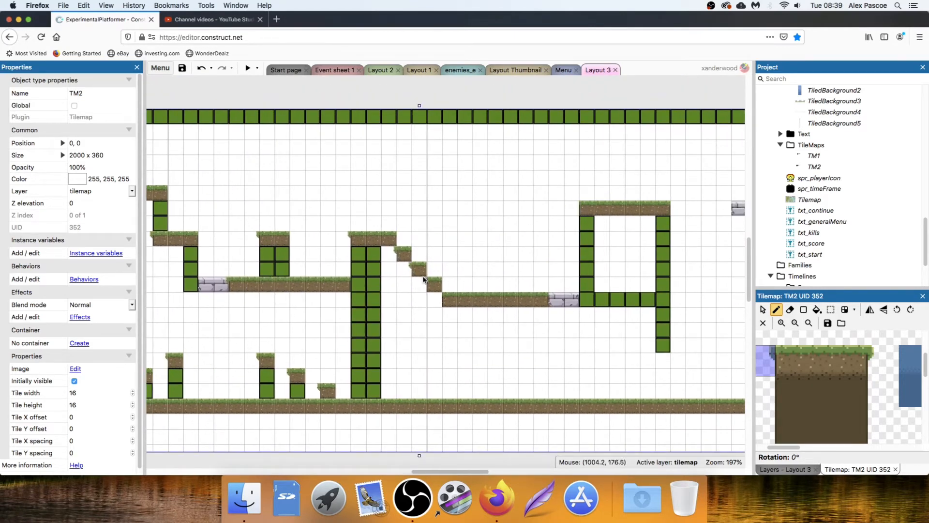
scroll(563, 239, "right", 20)
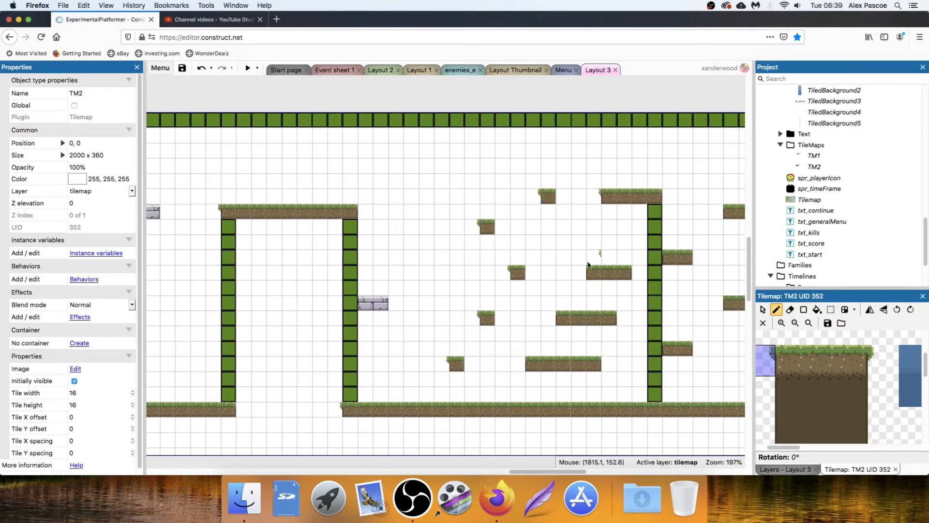
scroll(670, 276, "right", 6)
scroll(670, 276, "up", 1)
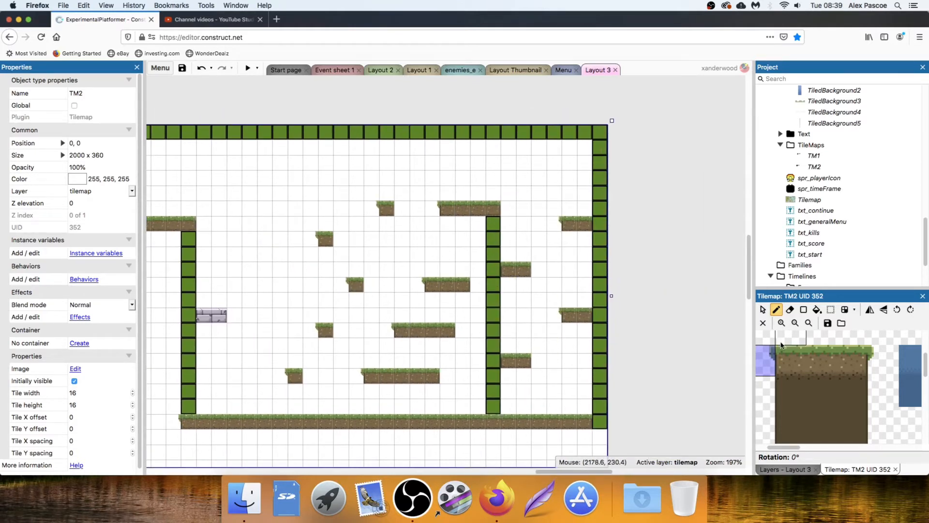
Choose the right grass-overhang tile and add it beside exposed right platform ends from the final shaft back to the descending stairs
left_click(884, 360)
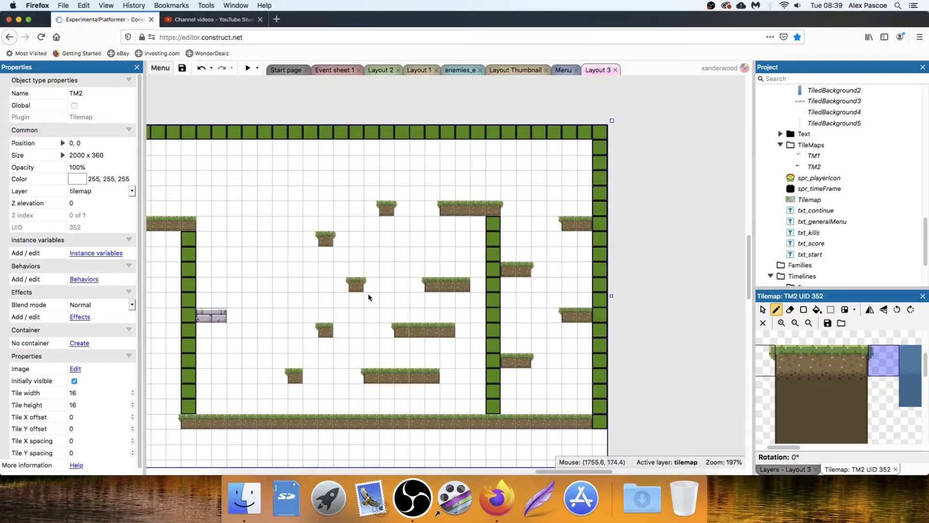
scroll(476, 291, "left", 15)
scroll(476, 291, "up", 1)
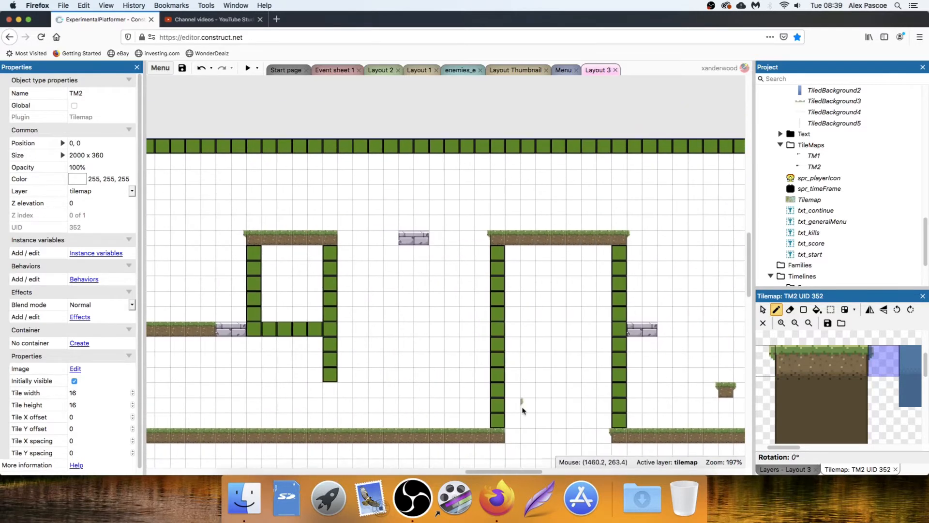
scroll(493, 336, "left", 10)
scroll(493, 337, "down", 1)
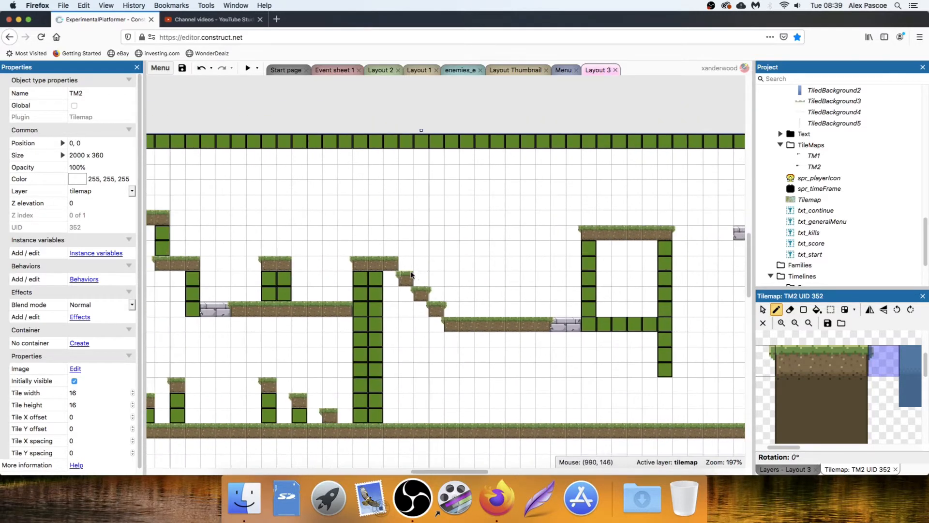
Undo the last tile and continue the right grass overhangs from the descending stairs back to the starting ledge
key("super+z")
scroll(301, 266, "left", 5)
scroll(301, 265, "up", 1)
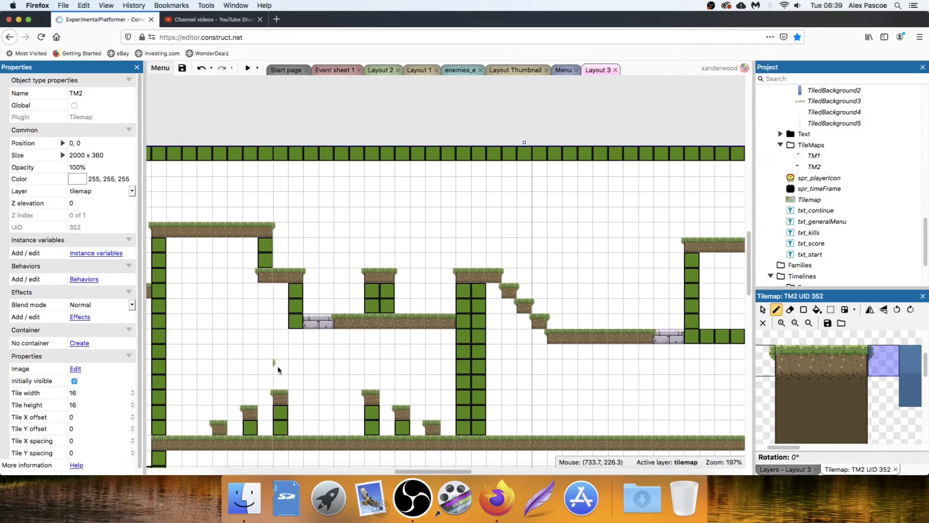
scroll(230, 394, "left", 8)
scroll(317, 319, "down", 3)
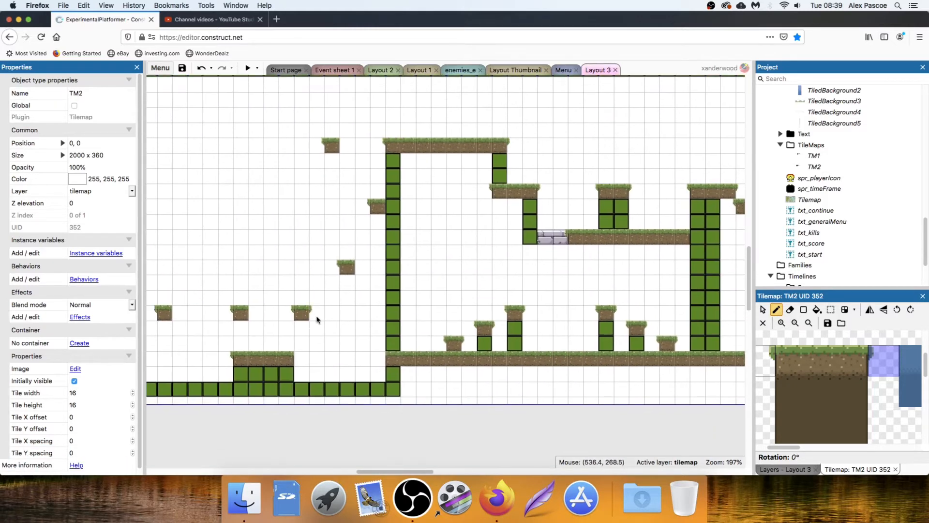
scroll(254, 311, "left", 8)
scroll(253, 310, "up", 1)
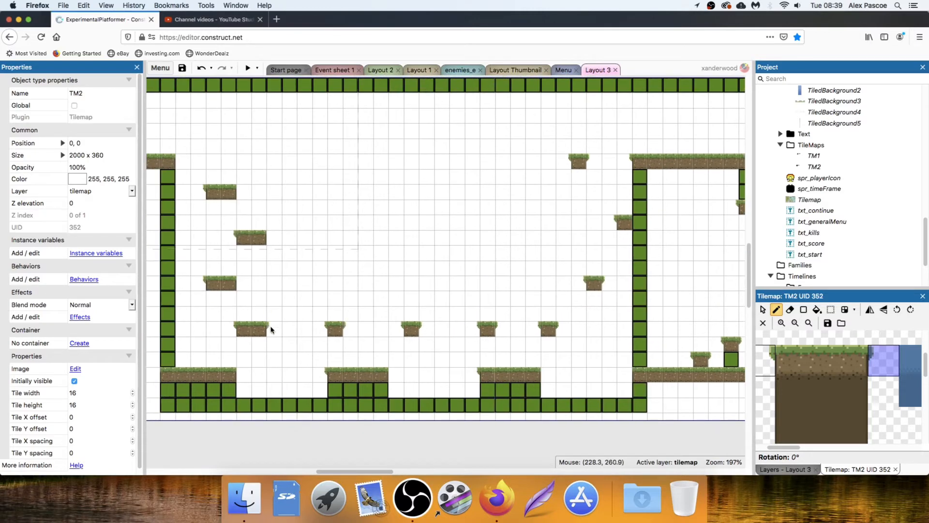
scroll(300, 227, "left", 3)
scroll(300, 227, "down", 1)
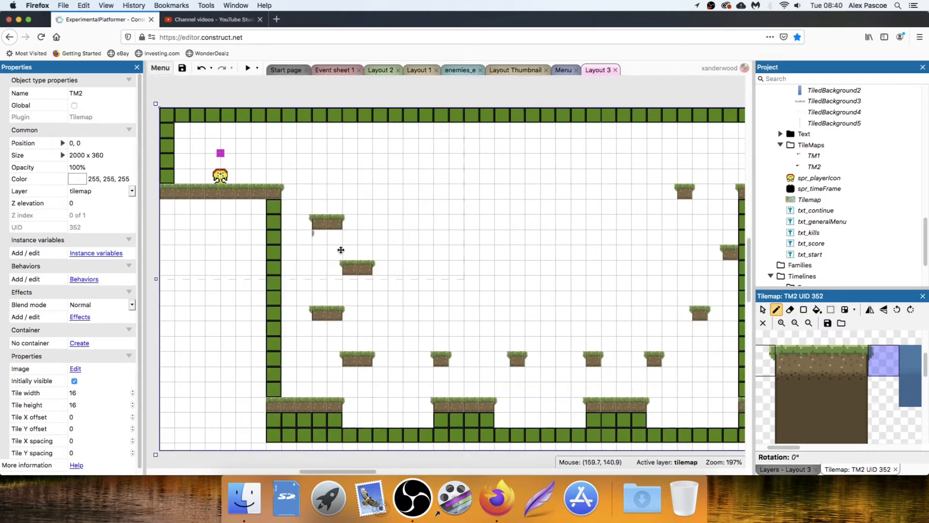
Choose the centre dirt tile and paint it over the green blocks beneath the three grass-topped ledges on the first pit's floor
left_click(822, 391)
left_click_drag(398, 366, 427, 375)
left_click_drag(550, 365, 566, 366)
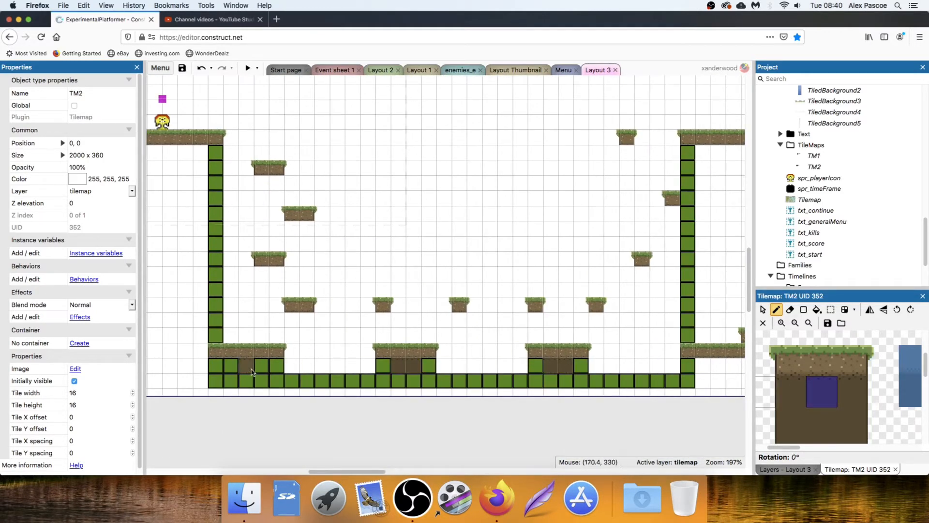
left_click_drag(262, 365, 219, 372)
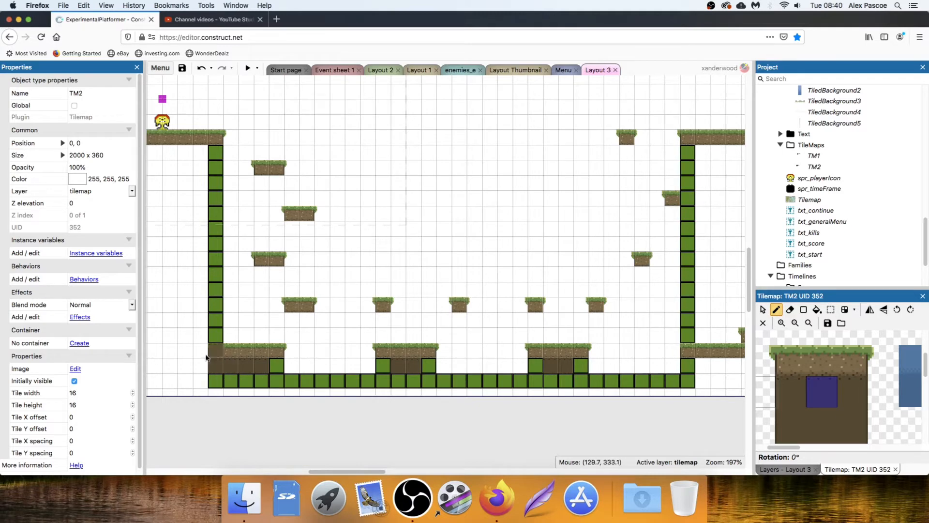
Paint a row of centre dirt tiles beneath the starting ledge and beneath the high platform after the first pit
scroll(206, 358, "left", 2)
scroll(206, 358, "up", 1)
left_click_drag(198, 194, 272, 195)
scroll(473, 271, "right", 6)
scroll(473, 271, "down", 1)
left_click_drag(498, 179, 576, 179)
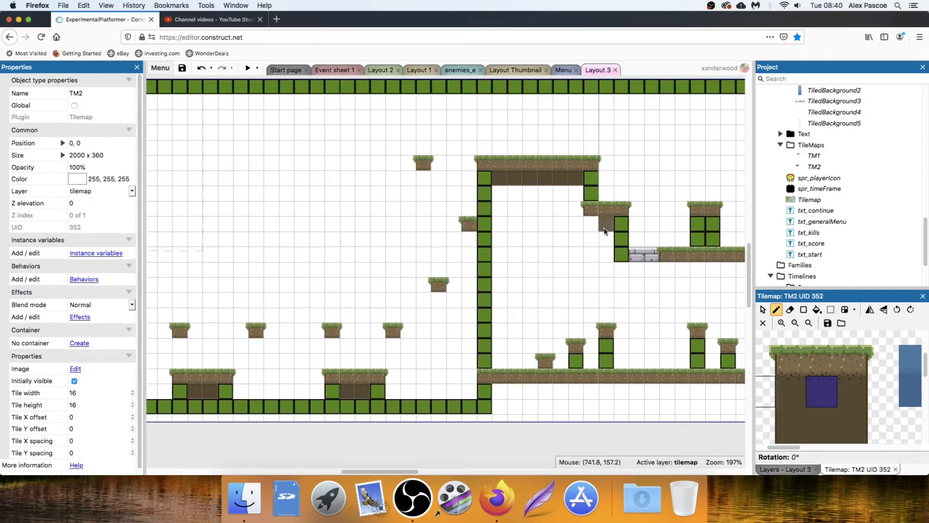
Add centre dirt beneath the stepped ledge, the short two-block pillar and the top of the wide pillar before the stairs
left_click_drag(604, 229, 591, 225)
middle_click_drag(654, 285, 475, 286)
left_click_drag(519, 227, 530, 227)
left_click_drag(611, 225, 628, 226)
middle_click_drag(646, 261, 513, 268)
Try to paint a row of dirt beneath the grass ledge at the foot of the descending stairs
left_click(569, 290)
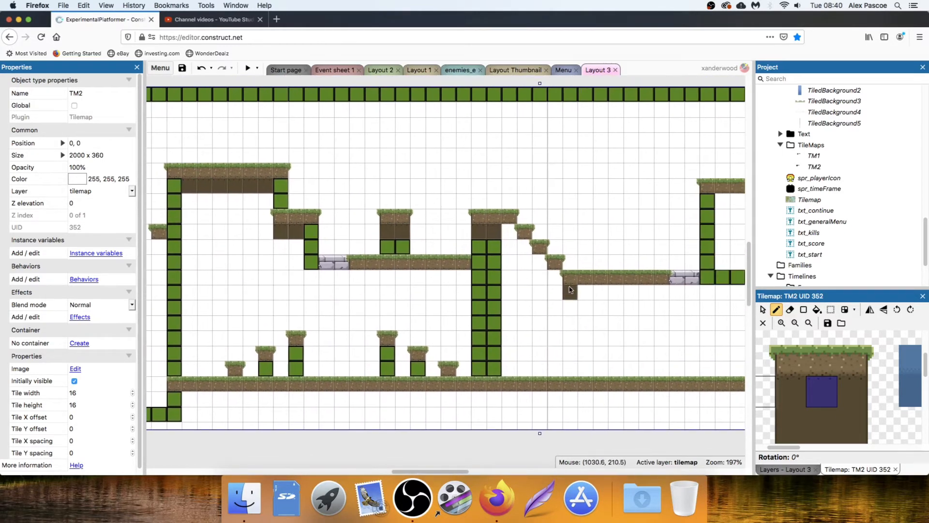
left_click_drag(570, 289, 665, 291)
middle_click_drag(629, 322, 426, 301)
key("super+z")
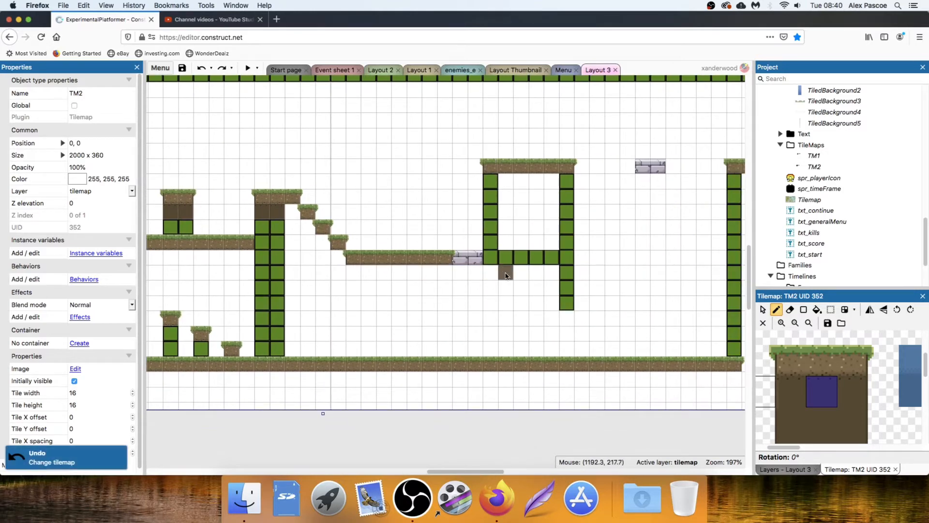
Paint a row of centre dirt beneath the grass tops of the two large hollow structures past the stairs
left_click_drag(490, 182, 550, 183)
middle_click_drag(615, 237, 393, 231)
left_click_drag(527, 175, 620, 176)
middle_click_drag(618, 253, 349, 216)
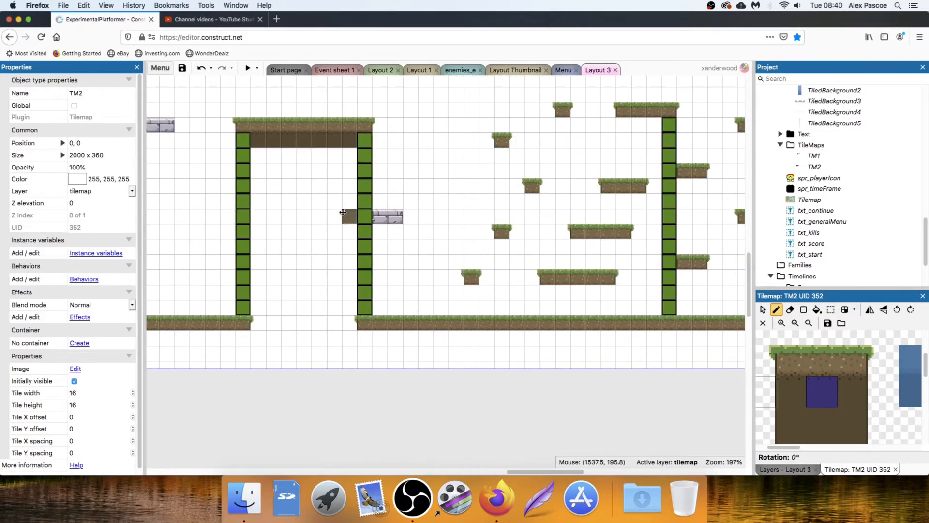
middle_click_drag(675, 120, 448, 179)
Paint a row of centre dirt beneath the ground from the level's far end back to the tall tower
left_click_drag(534, 399, 240, 399)
middle_click_drag(239, 400, 625, 378)
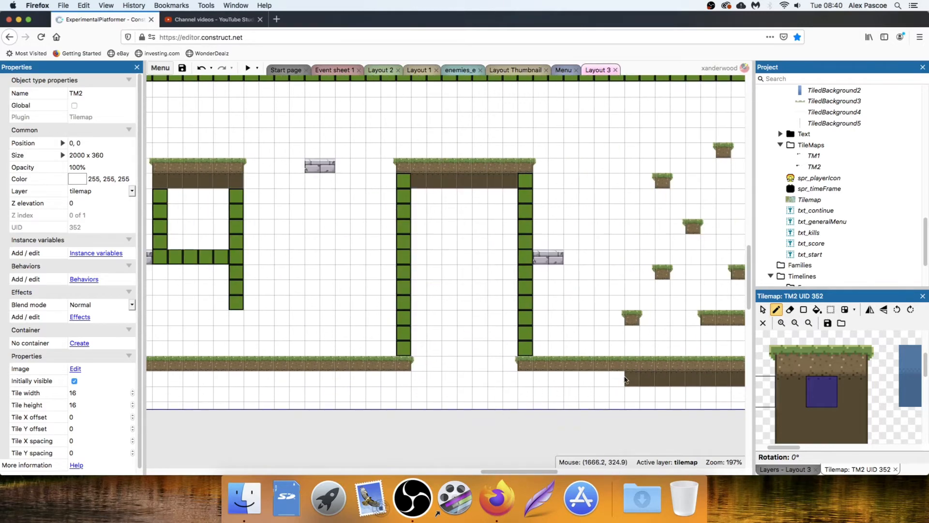
left_click_drag(619, 379, 526, 380)
Undo the stray dirt strokes and continue the dirt row beneath the ground back to the first pit's far wall
left_click_drag(403, 381, 255, 396)
key("super+z")
key("super+z")
mouse_move(406, 381)
left_mouse_down()
mouse_move(188, 393)
mouse_move(406, 379)
left_mouse_up()
middle_click_drag(220, 365, 585, 360)
left_click_drag(544, 372, 250, 375)
middle_click_drag(236, 386, 631, 375)
left_click_drag(632, 361, 401, 365)
Choose the right-edge dirt tile and place it below the right ends of the starting ledge and the three pit-floor ledges
middle_click_drag(363, 378, 518, 368)
left_click(855, 397)
middle_click_drag(273, 365, 450, 370)
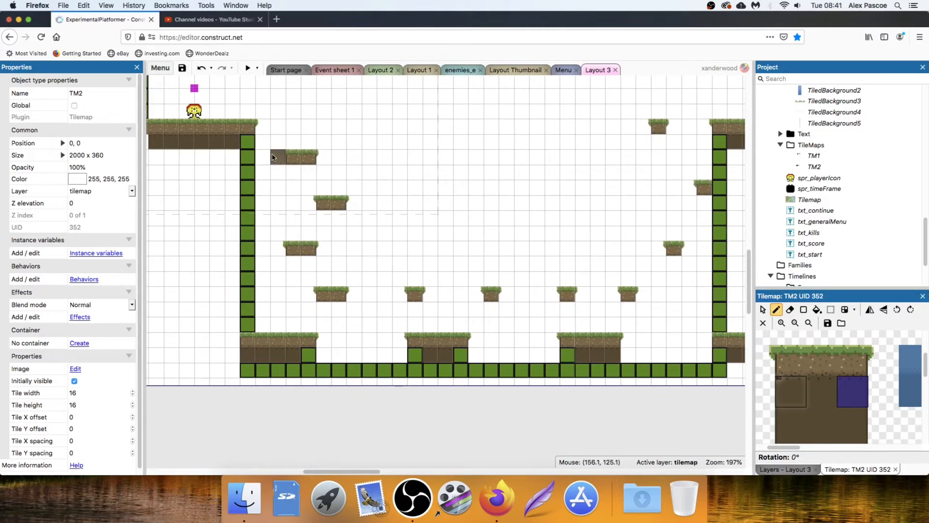
left_click(248, 140)
left_click(309, 355)
left_click(461, 355)
left_click(613, 355)
Place right-edge dirt below the right ends of the high platform, the stepped ledge, the short pillar and the wide pillar
mouse_move(627, 294)
middle_mouse_down()
mouse_move(421, 353)
mouse_move(301, 371)
mouse_move(632, 292)
middle_mouse_up()
left_click(514, 215)
left_click(543, 262)
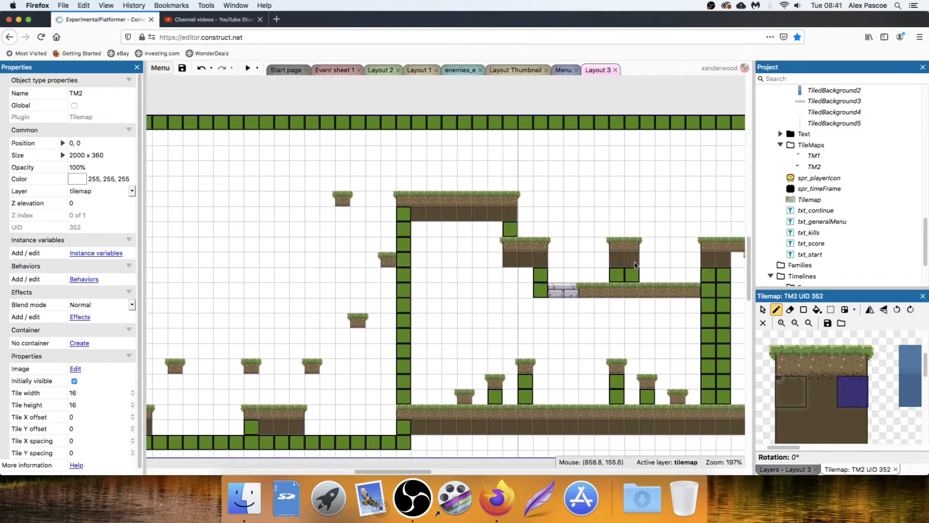
left_click(635, 262)
middle_click_drag(709, 290, 526, 296)
left_click(543, 267)
Add right-edge dirt below the right ends of the remaining tall structures through to the level's far lower corner
middle_click_drag(663, 327, 419, 317)
middle_click_drag(673, 315, 298, 349)
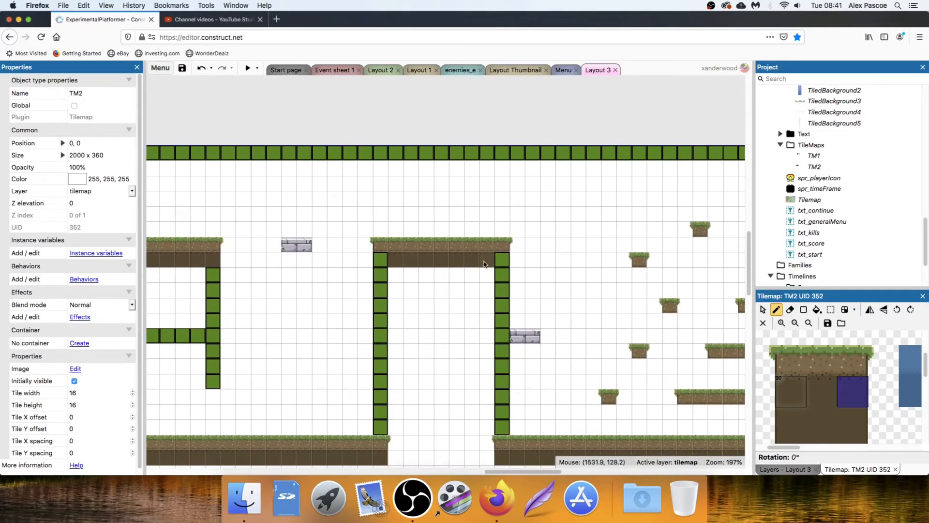
left_click(513, 263)
middle_click_drag(566, 294, 264, 205)
left_click(619, 365)
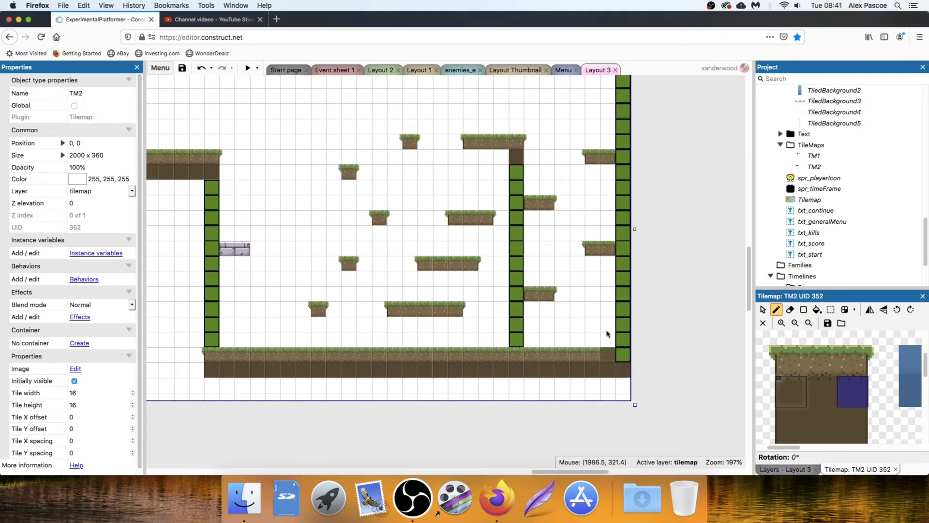
Extend the tilemap's height to 384 and fill the new space beneath the final shaft's floor with lower dirt tiles
left_click(852, 425)
left_click(624, 386)
left_click_drag(635, 405, 639, 426)
left_click(624, 401)
left_click(822, 422)
mouse_move(611, 387)
left_mouse_down()
mouse_move(222, 390)
mouse_move(630, 383)
left_mouse_up()
Return to the level's start and paint the left-edge dirt tile down the outer border beneath the starting ledge
left_click(792, 392)
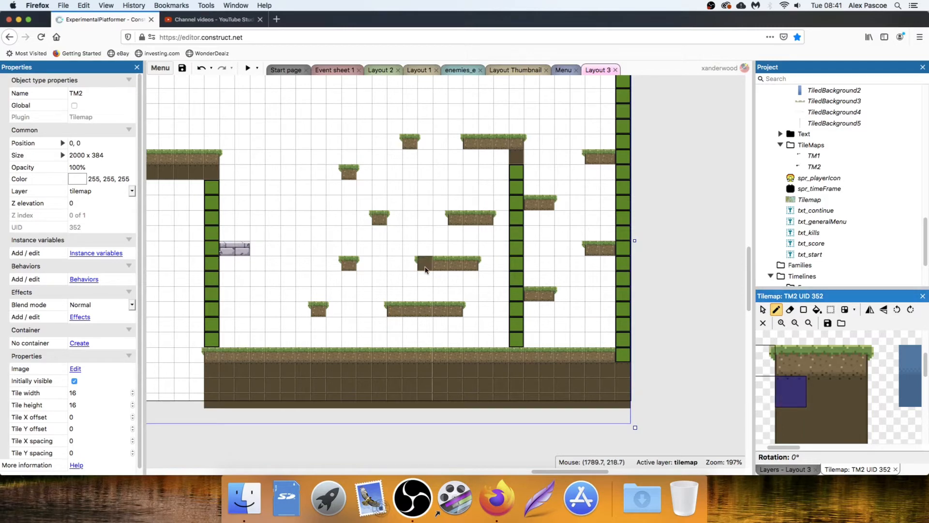
middle_click_drag(300, 232, 620, 274)
middle_click_drag(315, 261, 489, 266)
middle_click_drag(296, 322, 554, 329)
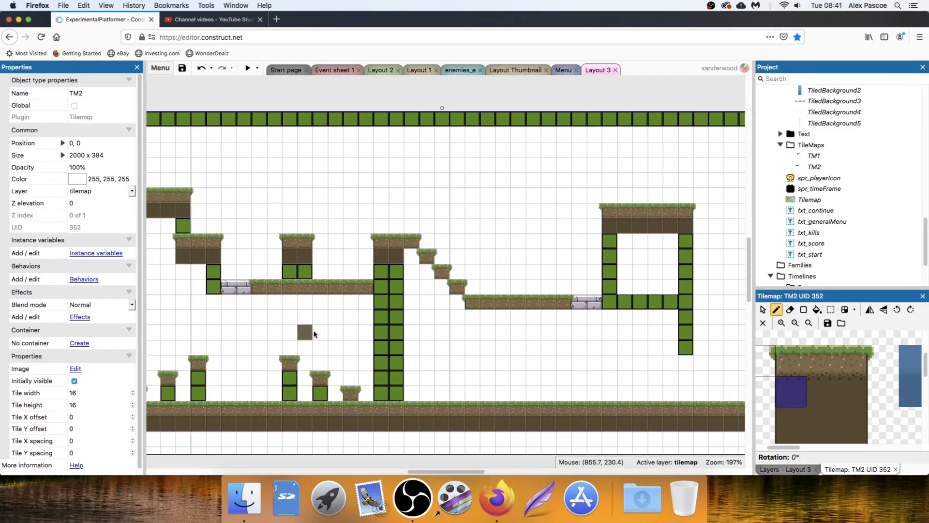
middle_click_drag(322, 301, 550, 318)
middle_click_drag(271, 324, 482, 259)
middle_click_drag(216, 372, 475, 332)
left_click(793, 420)
left_click_drag(198, 133, 198, 379)
Outline the mass beneath the starting ledge with centre dirt and flood-fill its interior with the same tile
left_click(821, 420)
mouse_move(214, 138)
left_mouse_down()
mouse_move(228, 367)
mouse_move(290, 141)
mouse_move(242, 165)
left_mouse_up()
mouse_move(294, 144)
left_mouse_down()
mouse_move(300, 317)
mouse_move(233, 348)
mouse_move(362, 308)
mouse_move(351, 334)
left_mouse_up()
left_click(821, 421)
left_click(817, 310)
left_click(290, 286)
Replace the green blocks along the first pit's floor with centre dirt and fill the rows beneath them with the Pencil
scroll(317, 327, "down", 1)
left_click(777, 310)
scroll(801, 385, "down", 1)
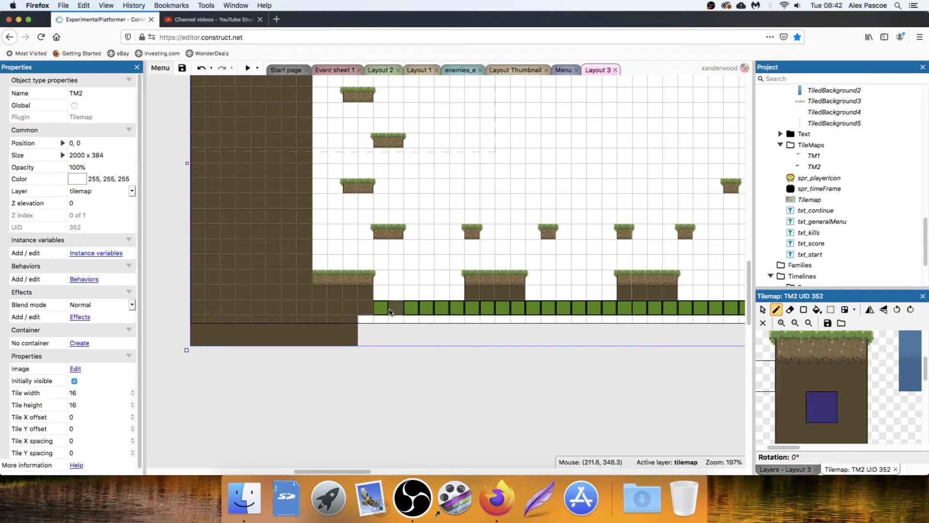
mouse_move(382, 308)
left_mouse_down()
mouse_move(429, 324)
mouse_move(596, 337)
left_mouse_up()
middle_click_drag(567, 336, 320, 354)
mouse_move(302, 329)
left_mouse_down()
mouse_move(535, 328)
mouse_move(492, 350)
mouse_move(581, 349)
left_mouse_up()
Replace the green block at the base of the pit's far wall with edge dirt and extend the centre dirt below it
left_click(791, 404)
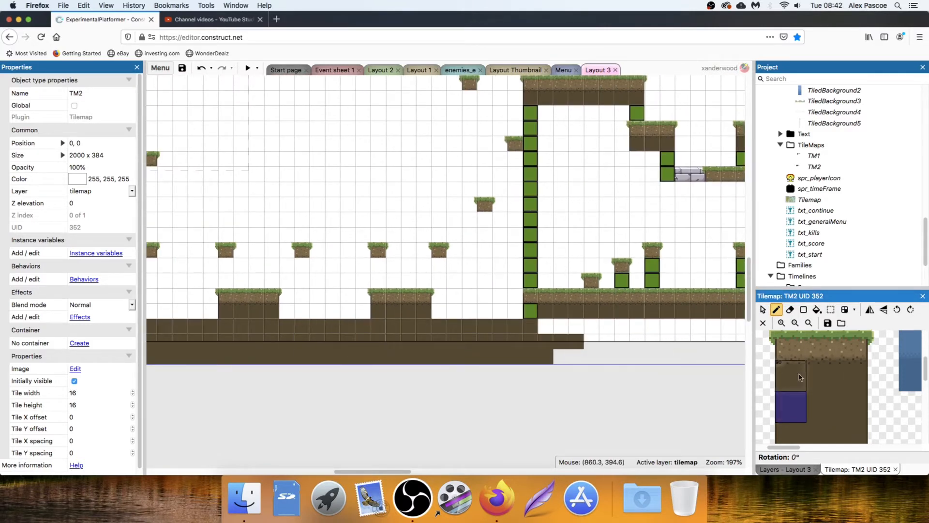
left_click(798, 378)
left_click(531, 312)
middle_click_drag(552, 322, 438, 317)
left_click(820, 404)
mouse_move(432, 322)
left_mouse_down()
mouse_move(488, 324)
mouse_move(493, 352)
mouse_move(511, 325)
left_mouse_up()
Choose the upper centre dirt tile and place it directly beneath the caps of the four taller small pillars
left_click(821, 377)
left_click(508, 275)
left_click(542, 259)
left_click(630, 262)
left_click(661, 276)
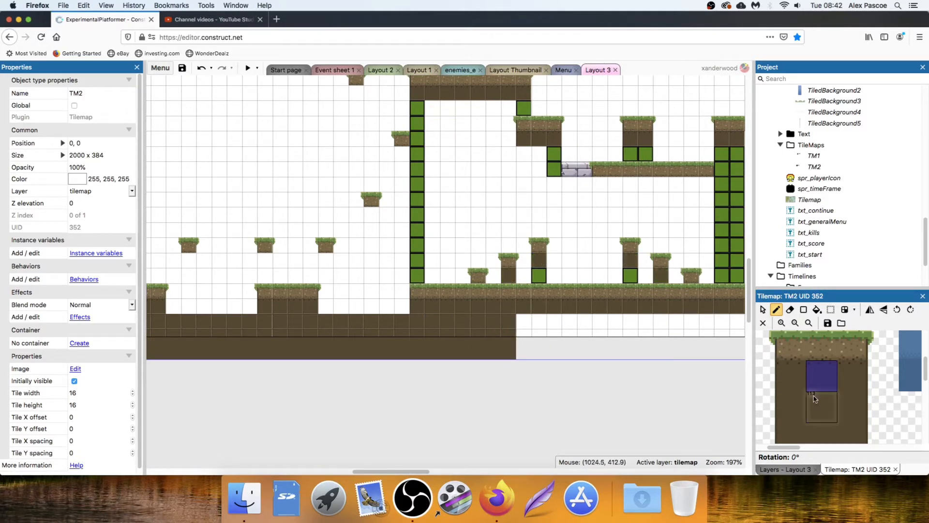
Finish the two tallest small pillars with lower centre dirt and join the two shortest to the ground with upper dirt
left_click(824, 406)
left_click_drag(539, 275, 538, 292)
left_click_drag(630, 276, 631, 292)
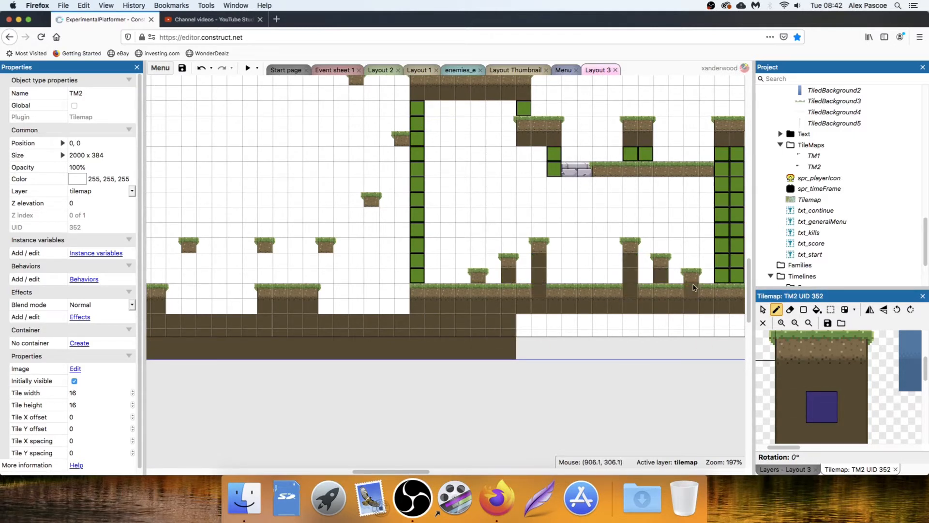
left_click(815, 375)
left_click(692, 292)
left_click(475, 289)
Paint dirt over the grass floor running between the pit's far wall and the wide pillar
scroll(542, 334, "up", 2)
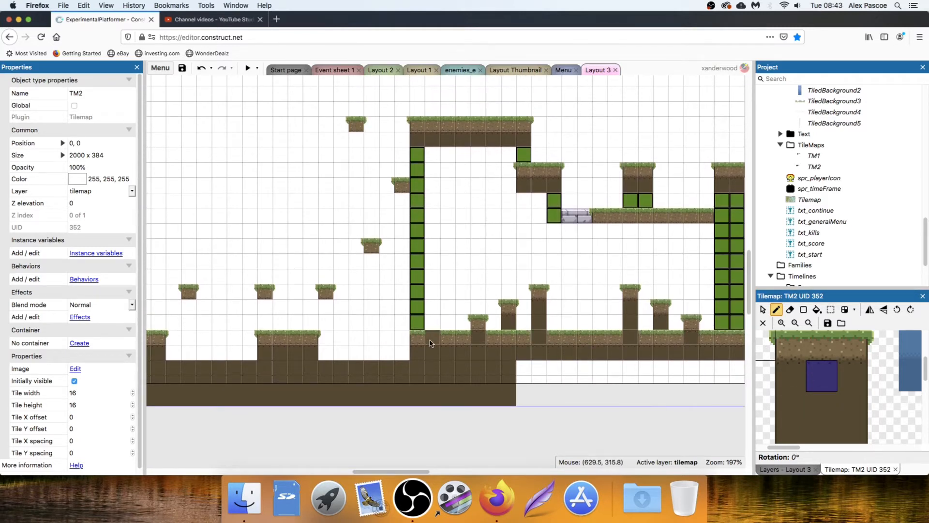
left_click_drag(433, 337, 707, 337)
Replace the green blocks of the pit's far wall and those beneath the stepped ledge with lower centre dirt
left_click(826, 406)
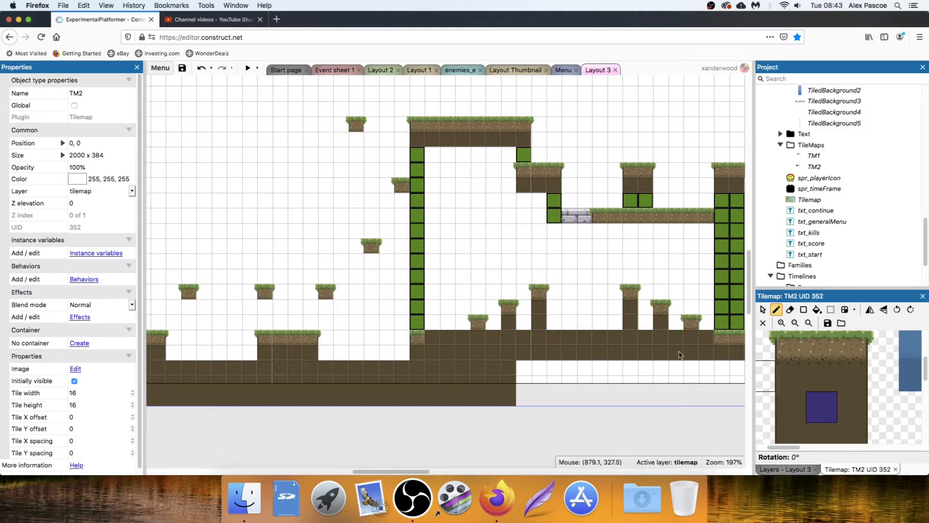
scroll(424, 356, "right", 5)
left_click_drag(290, 334, 289, 253)
left_click_drag(289, 152, 290, 243)
left_click_drag(426, 198, 426, 213)
Choose the upper centre dirt tile and place it beneath the shortest pillar next to the wide pillar
scroll(465, 236, "right", 3)
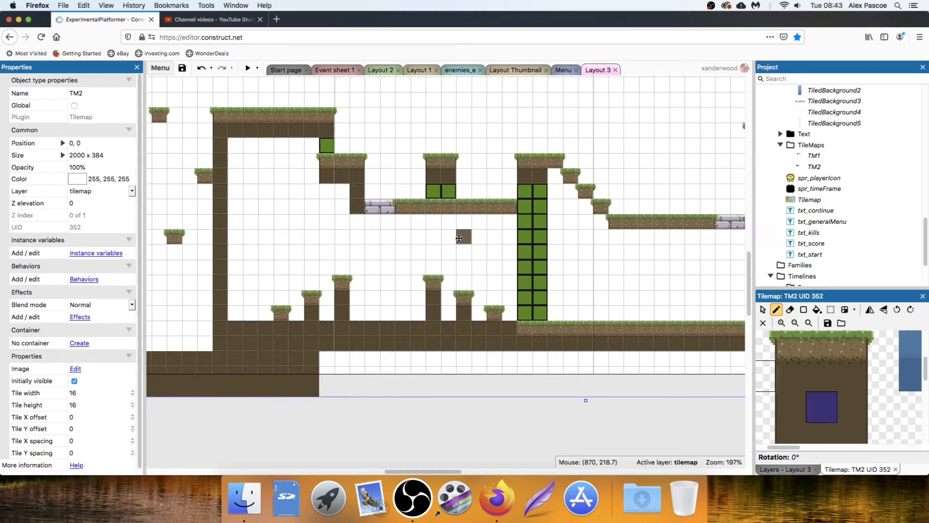
left_click(820, 375)
left_click(488, 327)
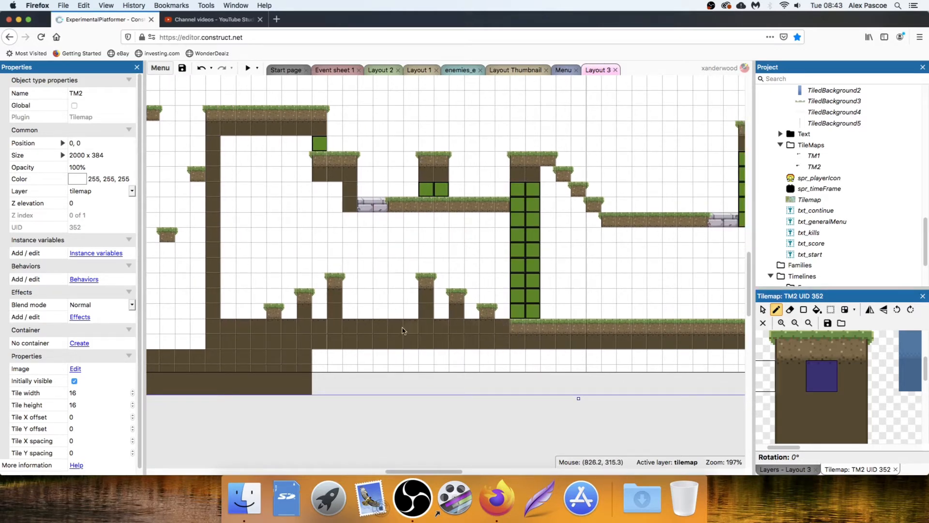
Fill the wide pillar and the hollow box structure past the stairs with lower centre dirt
scroll(562, 335, "right", 4)
double_click(821, 407)
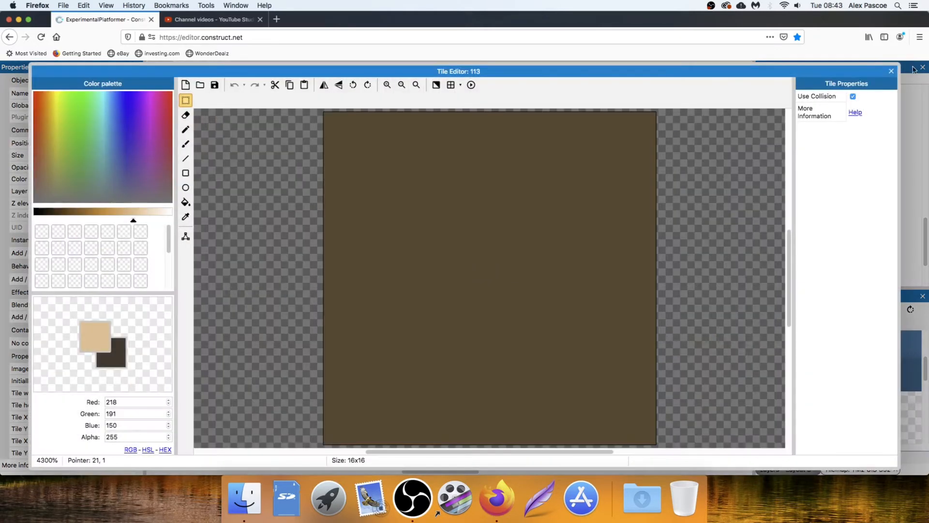
left_click(904, 70)
mouse_move(417, 194)
left_mouse_down()
mouse_move(431, 316)
mouse_move(432, 191)
mouse_move(476, 235)
mouse_move(541, 225)
mouse_move(513, 204)
left_mouse_up()
Paint the right-edge dirt tile down the box structure's right side and over its hanging column
scroll(541, 242, "right", 5)
left_click(790, 407)
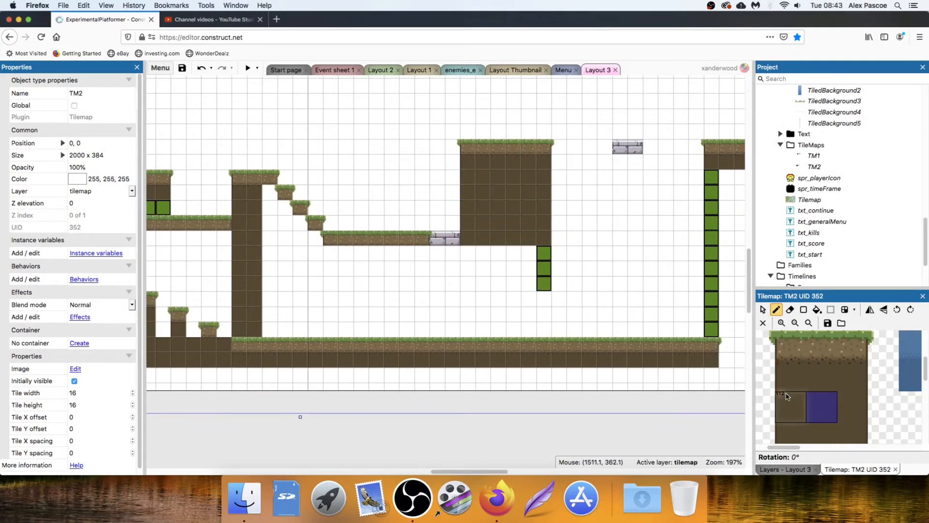
left_click(851, 407)
left_click_drag(543, 176, 545, 283)
Replace the green blocks in both side walls of the tall tower with dirt tiles
scroll(619, 253, "right", 5)
left_click_drag(487, 148, 488, 309)
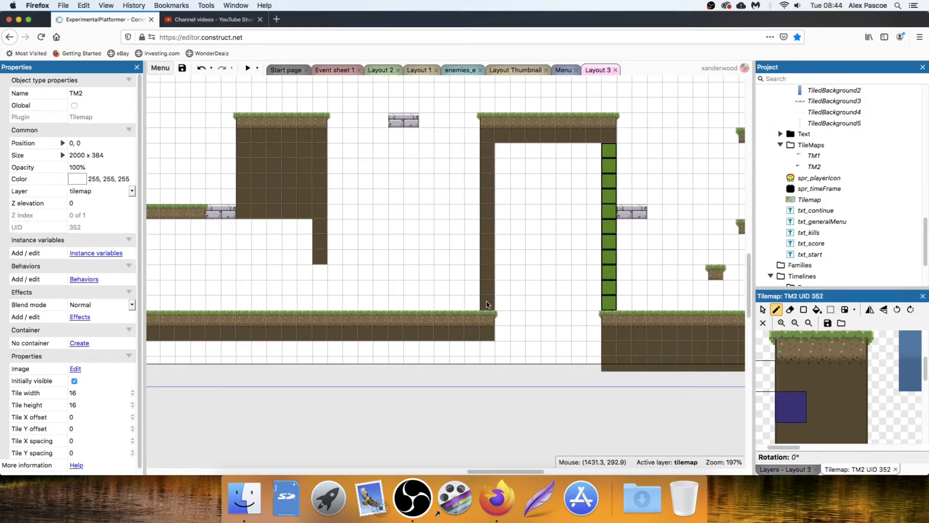
left_click_drag(609, 145, 608, 303)
Flood-fill the tall tower's interior with centre dirt and cover the inner grass ends where it meets the ground
left_click(821, 404)
left_click_drag(488, 346, 472, 363)
left_click(817, 310)
left_click(575, 274)
left_click(595, 318)
left_click(503, 319)
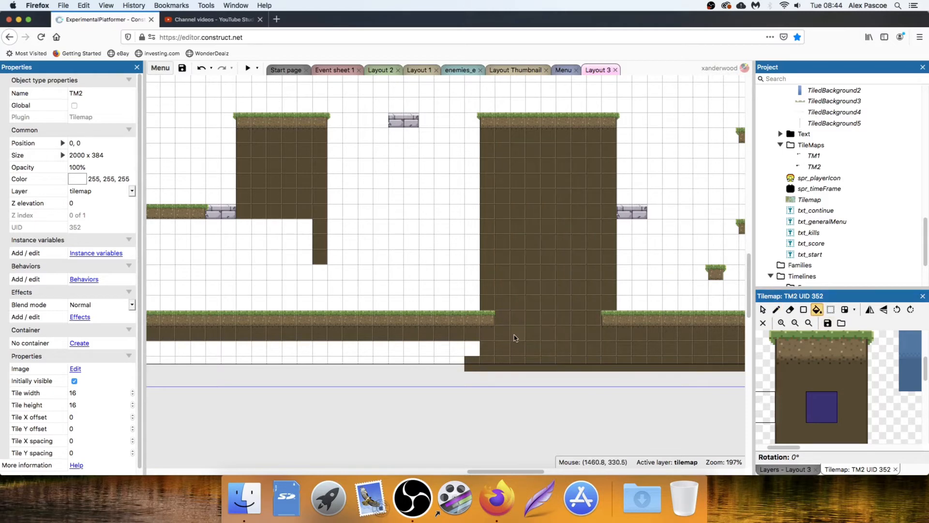
Paint the bottom row of dirt beneath the ground back towards the first pit and flood-fill the gap above it
scroll(515, 336, "left", 3)
scroll(515, 337, "down", 2)
left_click(776, 310)
left_click_drag(528, 311, 281, 311)
middle_click_drag(250, 322, 591, 321)
left_click_drag(611, 310, 226, 321)
left_click(818, 310)
left_click(675, 293)
Fill the remaining gap in the bottom dirt row below the box structure and tall tower with the Pencil
left_click(777, 310)
scroll(696, 334, "right", 10)
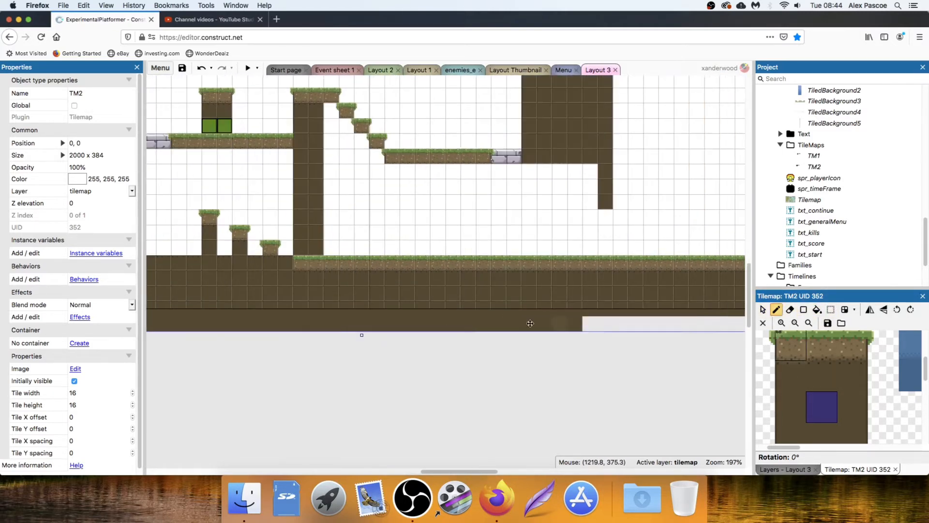
scroll(696, 334, "right", 6)
left_click_drag(508, 339, 433, 339)
scroll(484, 325, "left", 8)
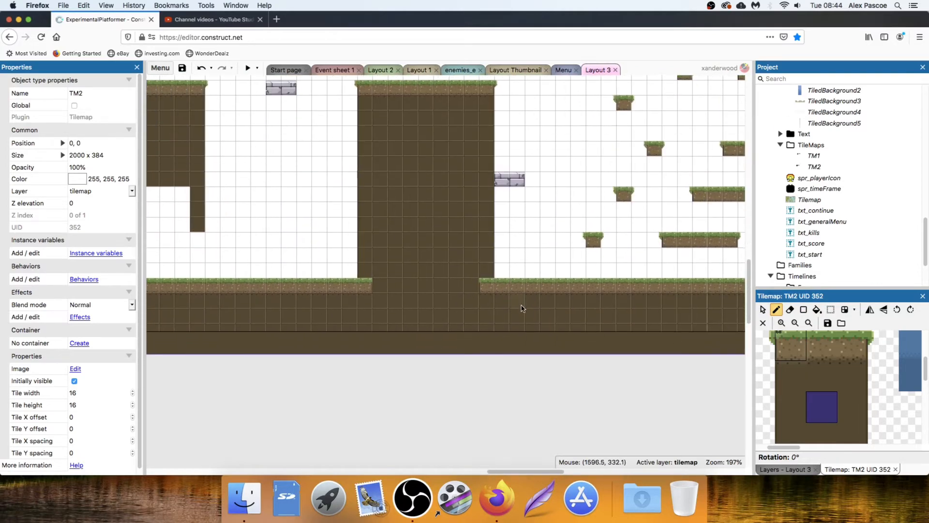
Replace the green blocks of the final shaft's dividing wall, the right border and the adjoining ceiling with dirt tiles
scroll(522, 303, "up", 3)
scroll(521, 297, "down", 3, "ctrl")
scroll(556, 278, "right", 3)
scroll(595, 257, "up", 3, "ctrl")
mouse_move(608, 191)
left_mouse_down()
mouse_move(607, 373)
mouse_move(607, 174)
left_mouse_up()
scroll(607, 375, "right", 3)
scroll(608, 242, "up", 3)
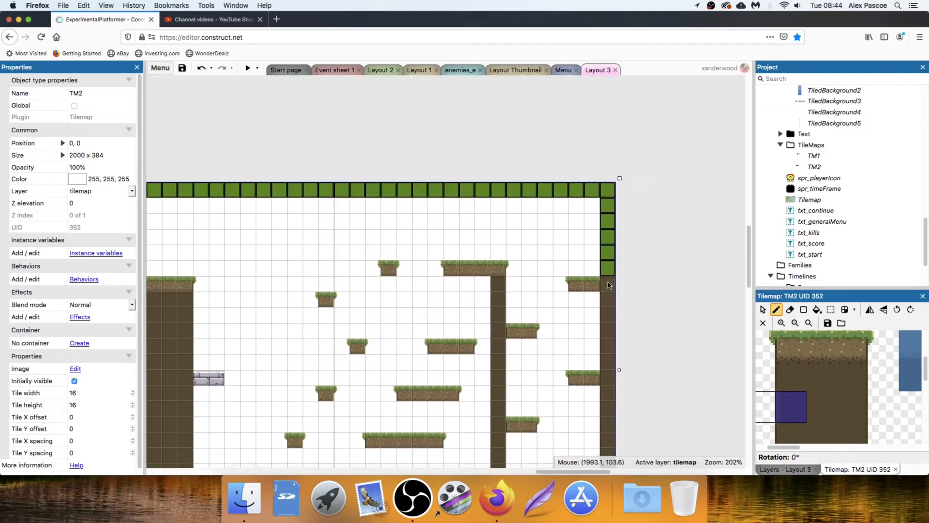
mouse_move(607, 281)
left_mouse_down()
mouse_move(607, 201)
mouse_move(308, 193)
left_mouse_up()
Choose the centre dirt tile and paint it over the green ceiling from the final area back to the high platform
left_click(821, 404)
middle_click_drag(308, 205, 719, 256)
left_click_drag(716, 243, 372, 242)
middle_click_drag(333, 257, 650, 295)
left_click_drag(680, 282, 322, 281)
middle_click_drag(319, 285, 723, 327)
left_click_drag(721, 323, 462, 323)
Continue the dirt ceiling back to the level's start and down the left border wall to the starting ledge
middle_click_drag(477, 368, 644, 306)
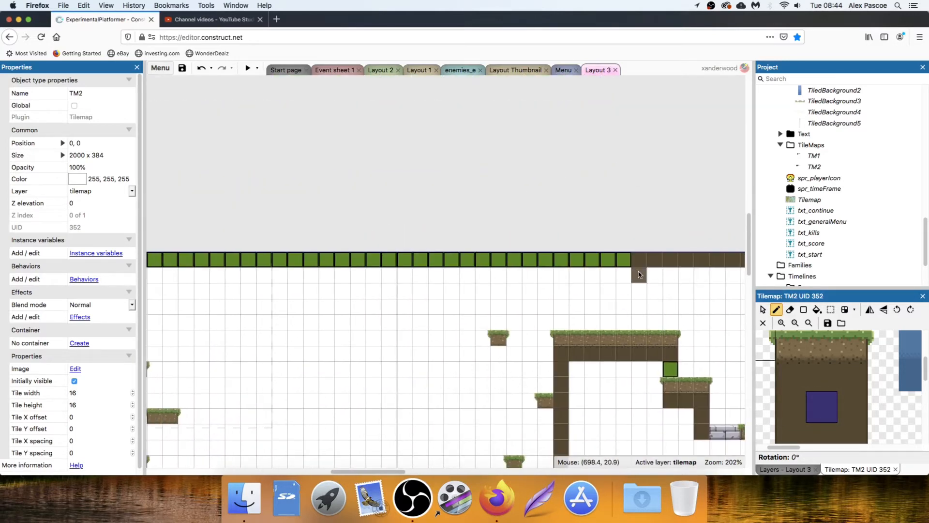
left_click_drag(624, 260, 418, 261)
middle_click_drag(447, 267, 686, 252)
mouse_move(634, 249)
left_mouse_down()
mouse_move(207, 243)
mouse_move(206, 302)
left_mouse_up()
Try the right-edge dirt tile beside the left border wall above the starting ledge
left_click(853, 407)
left_click(238, 305)
key("ctrl+z")
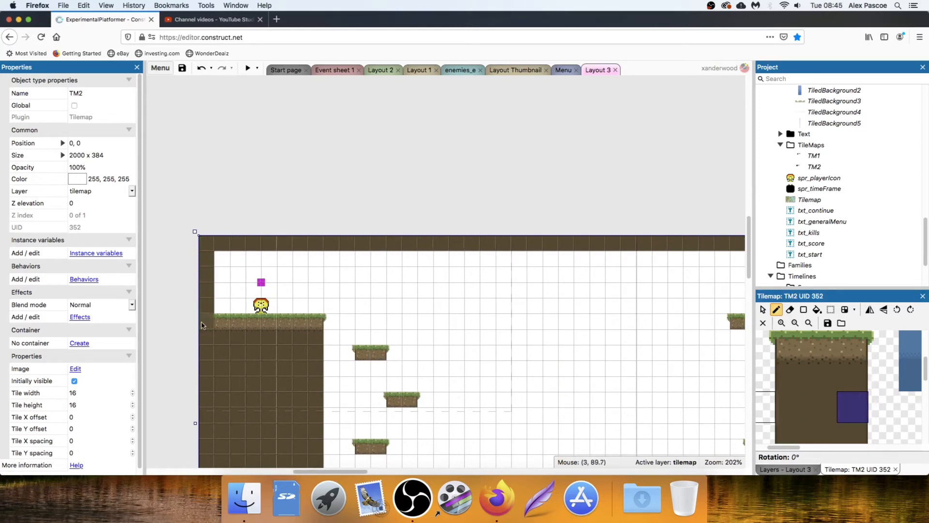
scroll(659, 258, "down", 6, "ctrl")
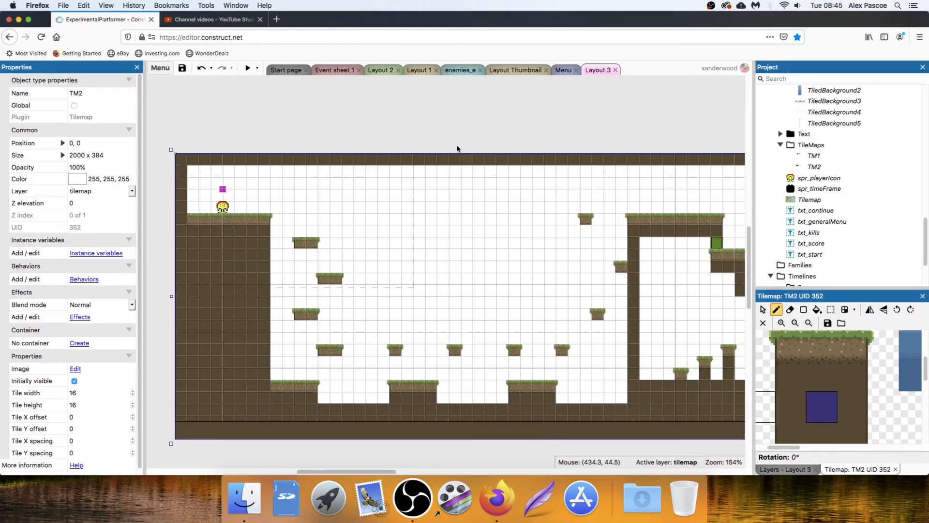
Fill the gaps beneath the high platform and the adjoining stepped platforms and staircase with centre dirt tiles, down to the cave ceiling
scroll(536, 253, "up", 2, "ctrl")
scroll(508, 243, "right", 10)
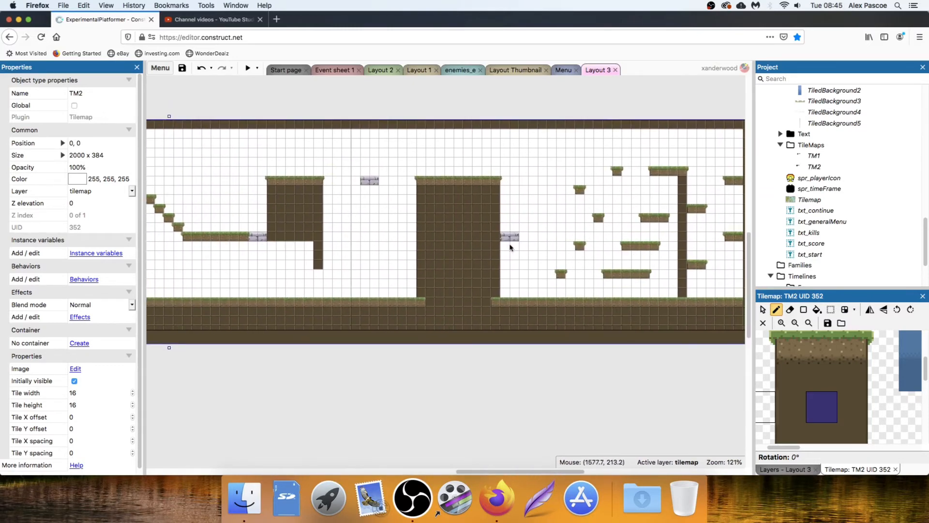
scroll(406, 239, "left", 6)
scroll(458, 147, "up", 5, "ctrl")
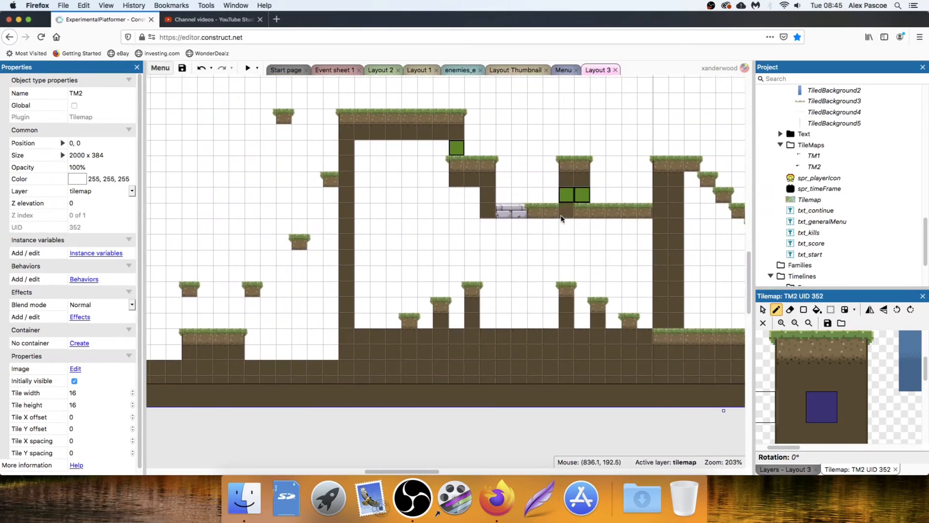
scroll(458, 147, "down", 3, "ctrl")
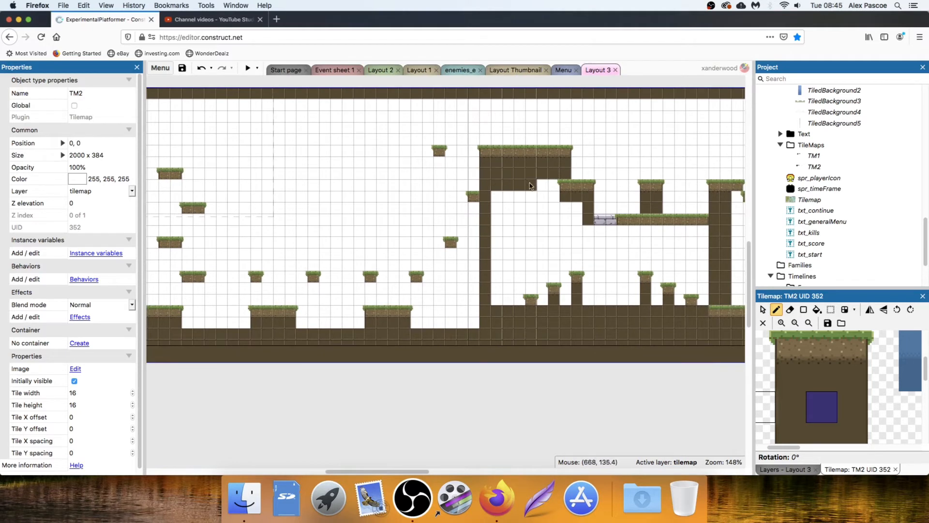
mouse_move(500, 202)
left_mouse_down()
mouse_move(578, 213)
mouse_move(498, 216)
mouse_move(494, 227)
mouse_move(521, 242)
mouse_move(483, 241)
left_mouse_up()
scroll(513, 203, "right", 10)
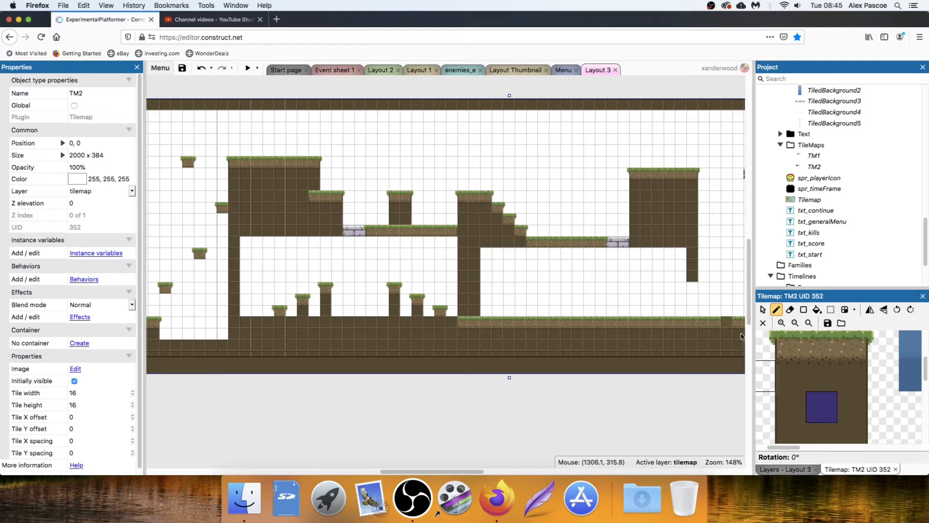
Preview the layout, move the character from the starting ledge across the floating platforms, and close the preview
scroll(581, 252, "left", 10)
scroll(484, 217, "up", 2)
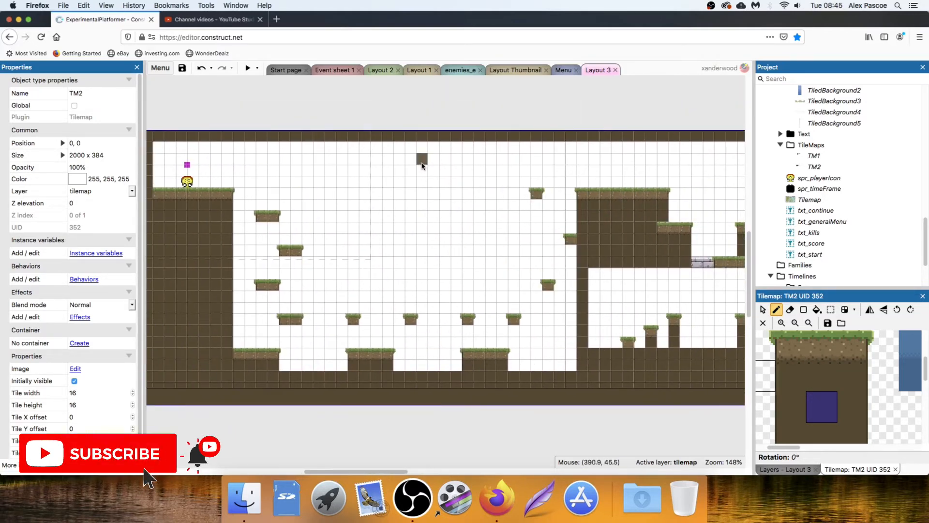
left_click(247, 69)
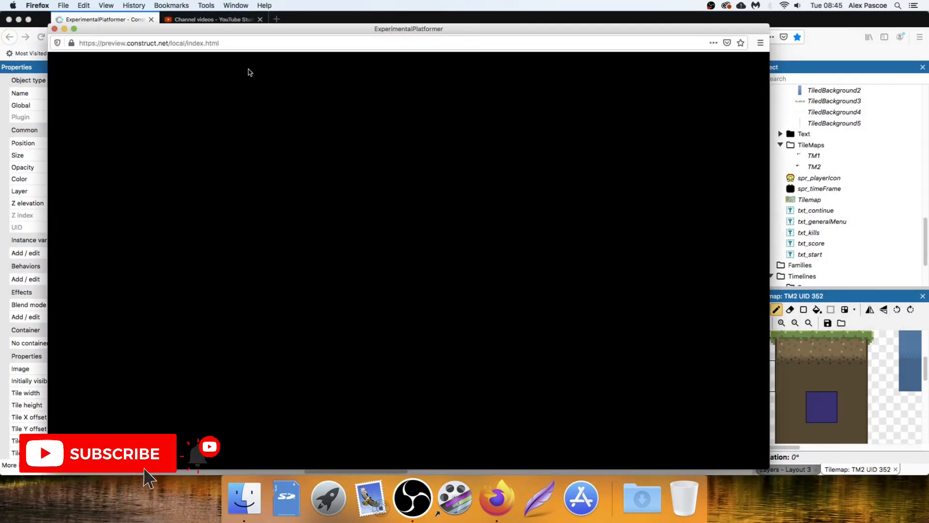
key("Right")
key("Up")
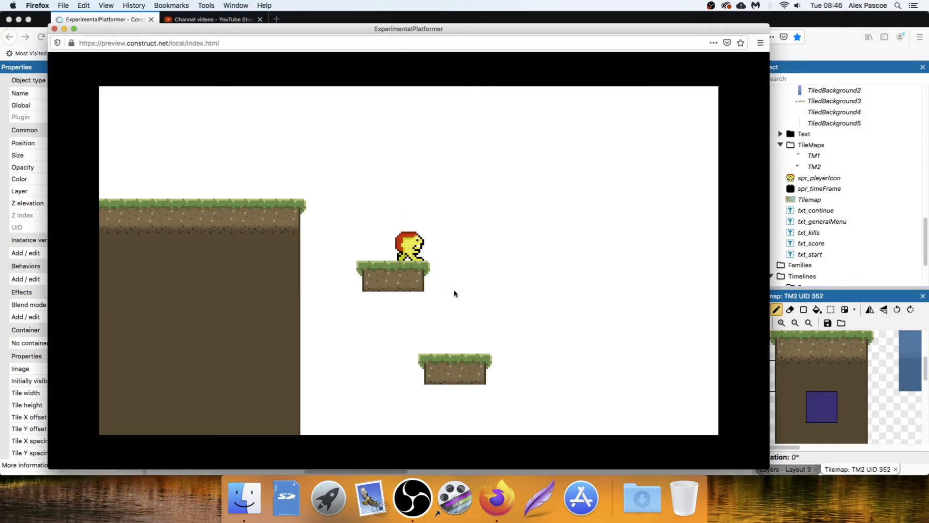
key("Right")
key("Up")
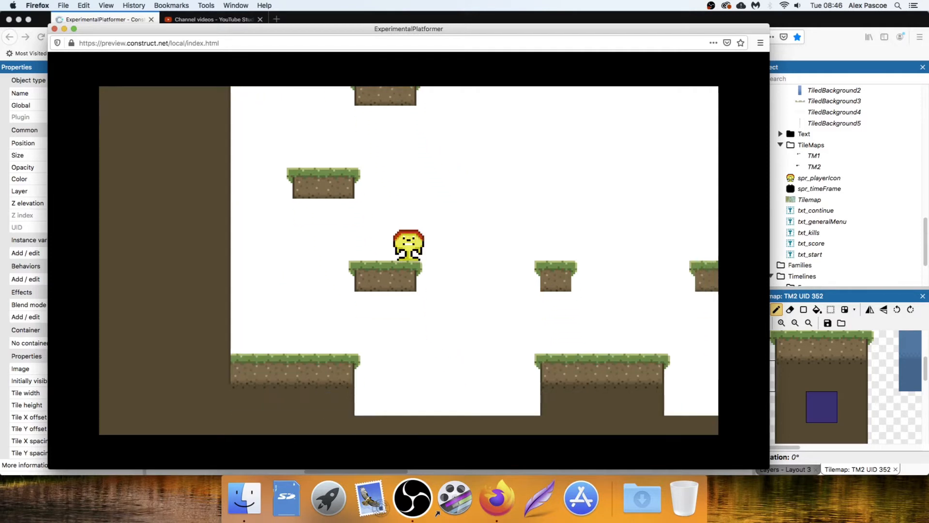
key("Right")
key("Up")
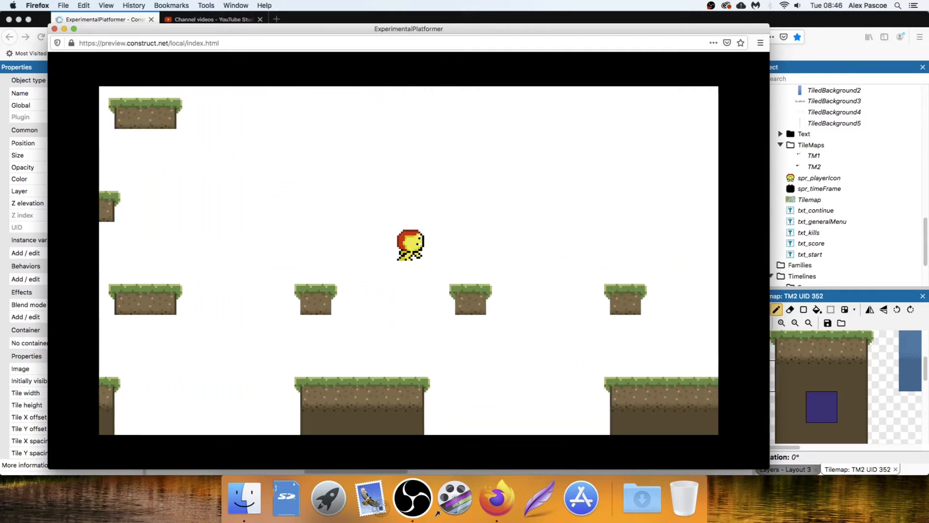
key("Right")
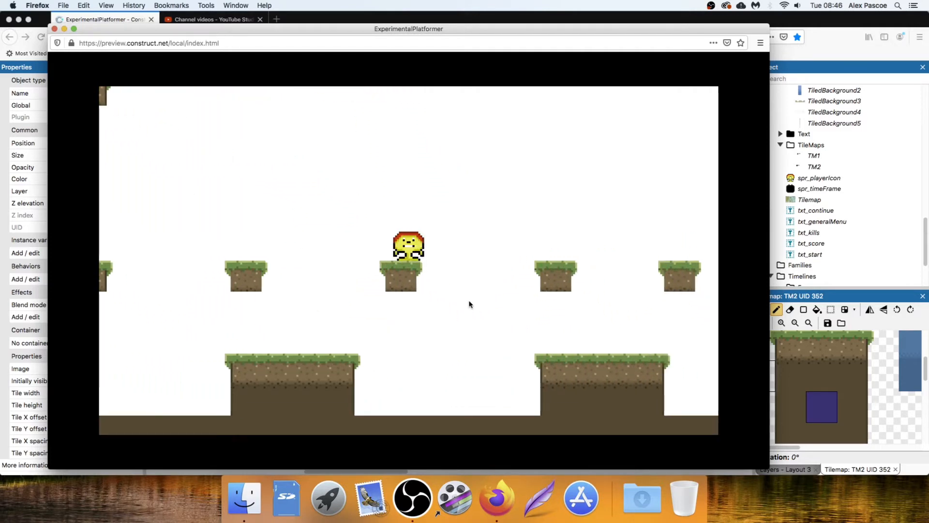
left_click(54, 29)
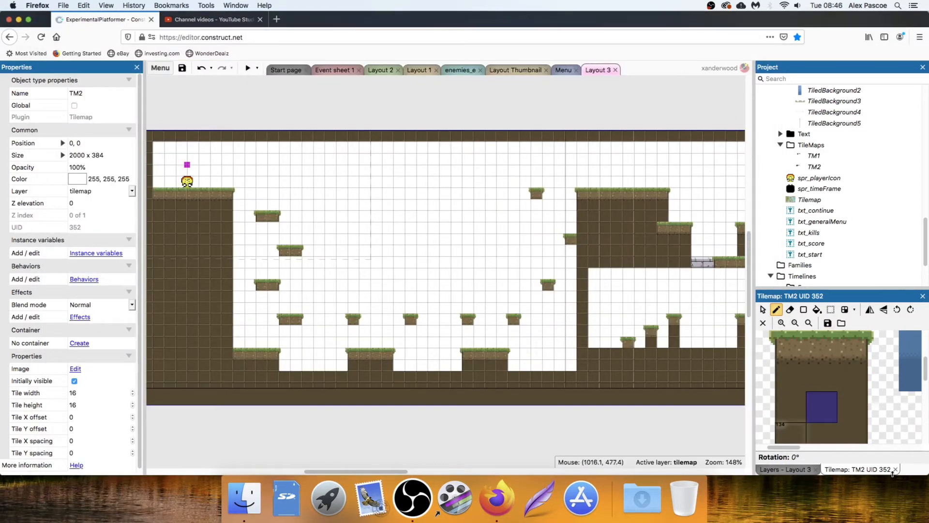
Lock the tilemap layer and make Layer 0 the active layer
middle_click_drag(585, 257, 524, 215)
scroll(524, 215, "left", 5)
scroll(524, 215, "down", 2)
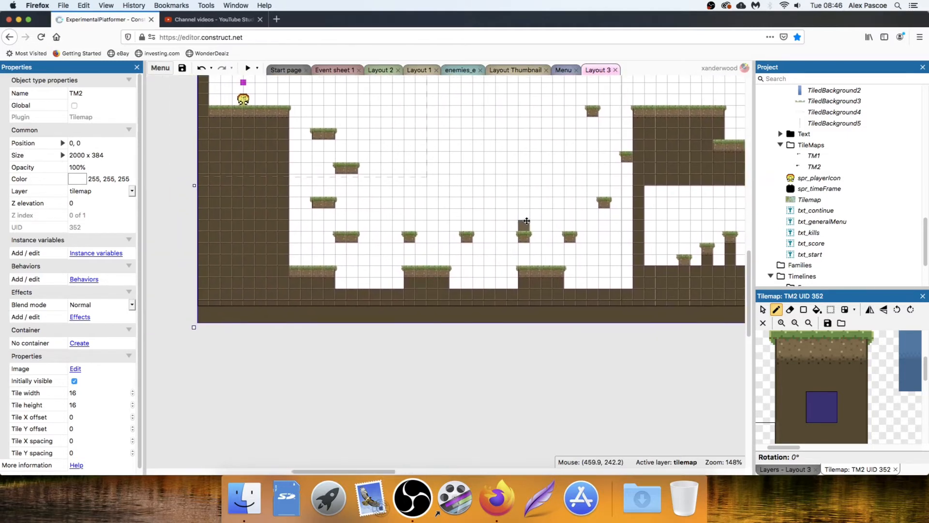
left_click(792, 470)
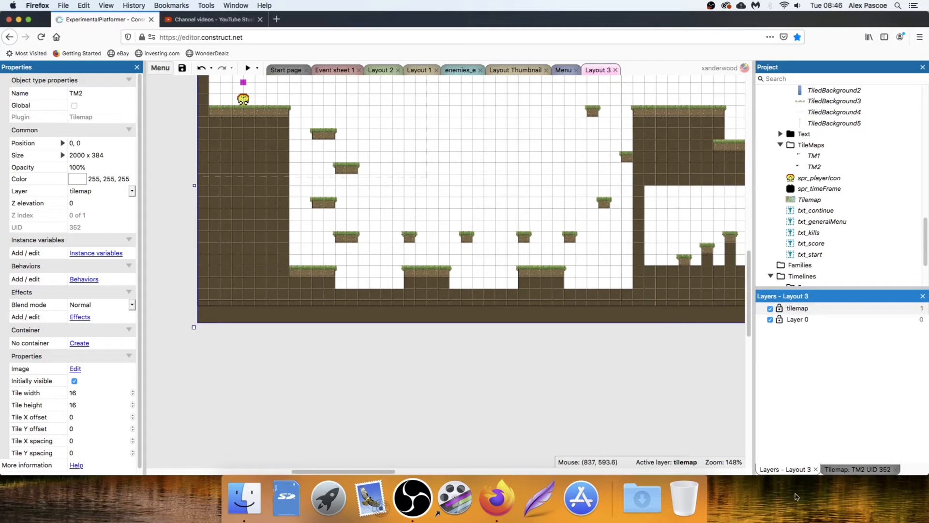
left_click(796, 320)
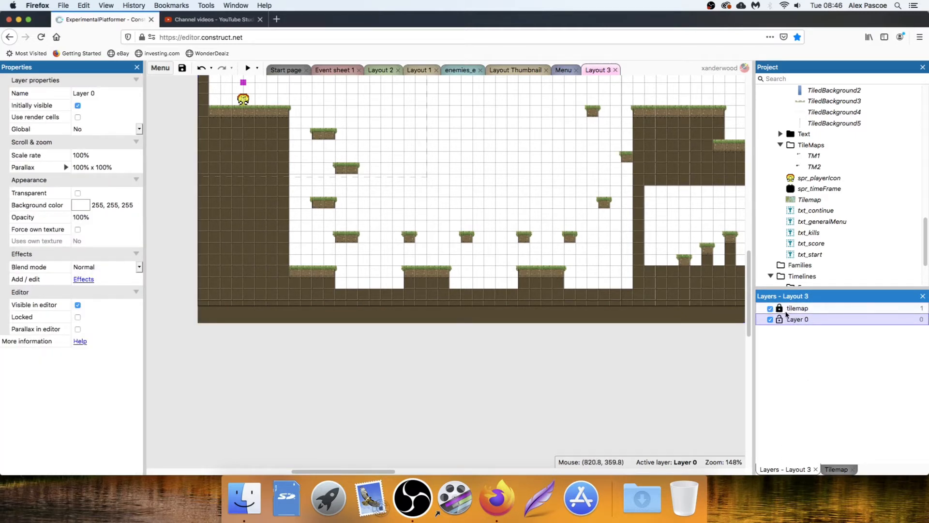
left_click(539, 285)
left_click(569, 348)
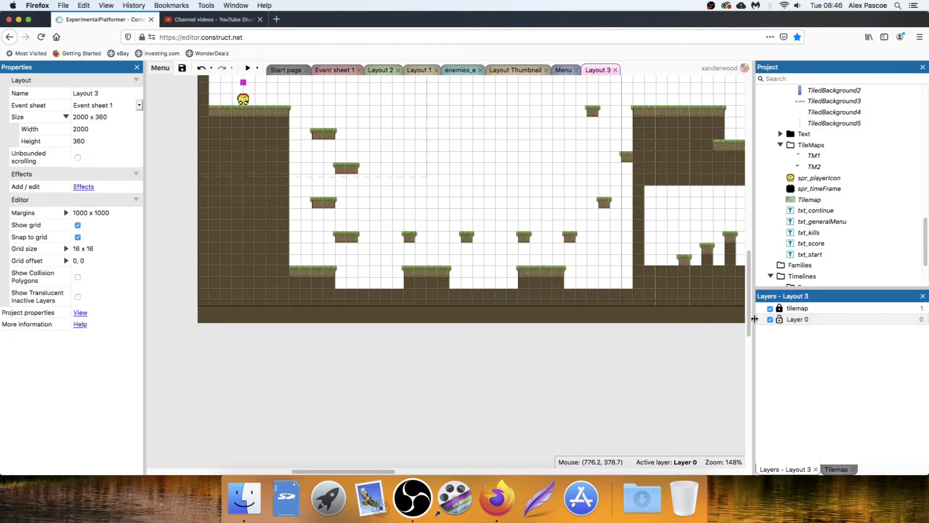
left_click(802, 321)
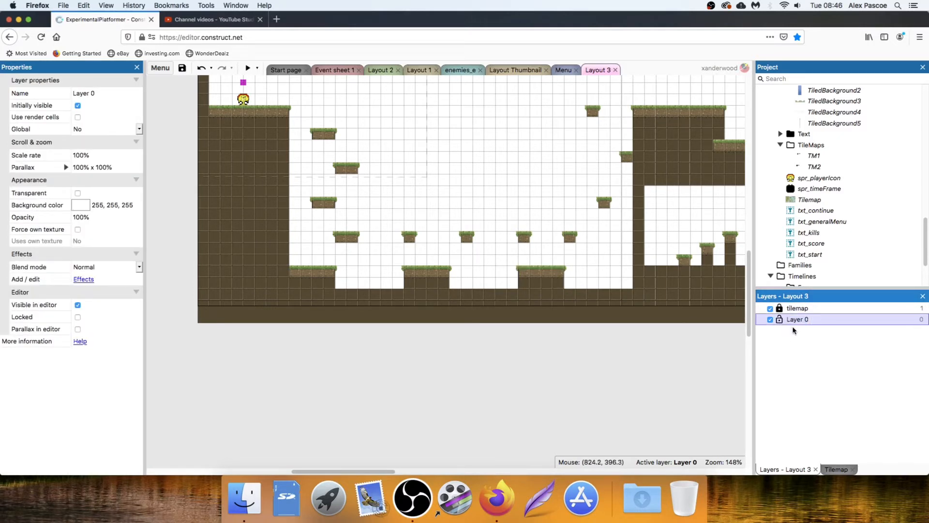
Insert a new Tiled Background object outside the level, beside the left border wall
middle_click_drag(338, 166, 377, 250)
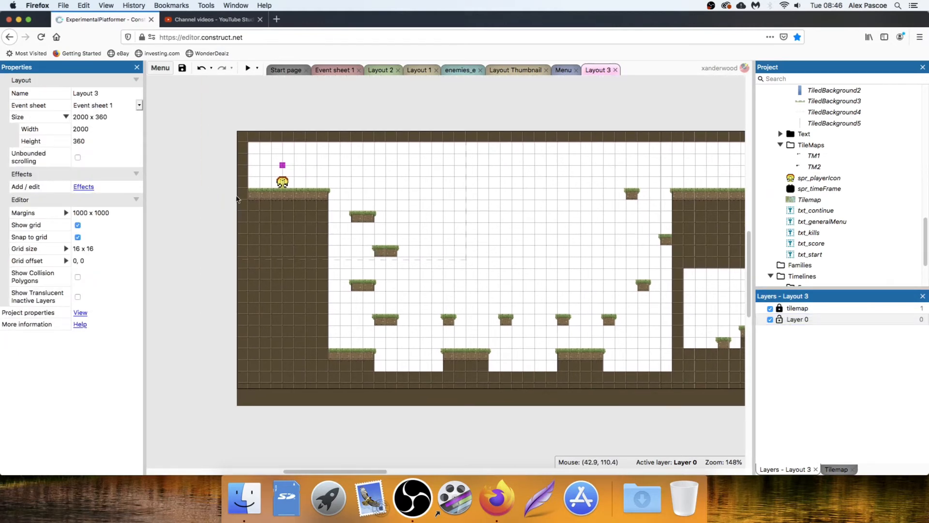
double_click(204, 208)
scroll(506, 263, "down", 5)
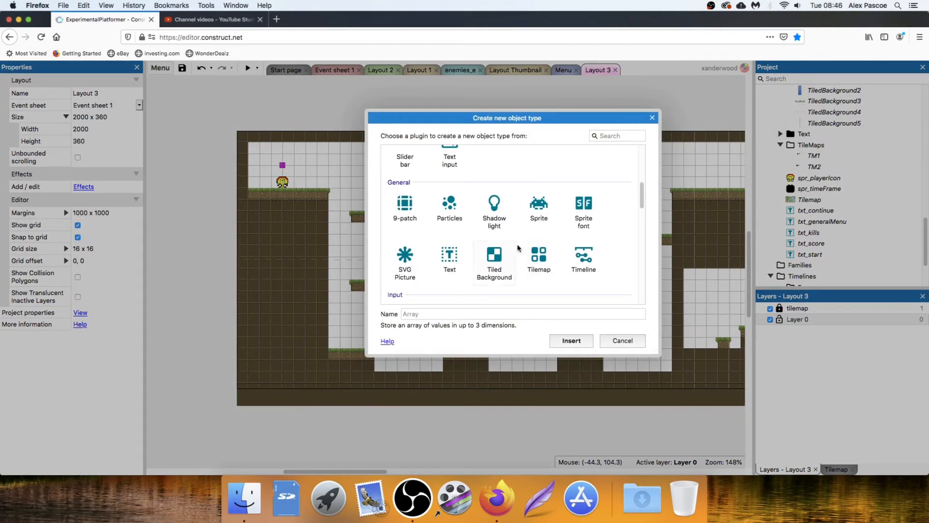
double_click(494, 259)
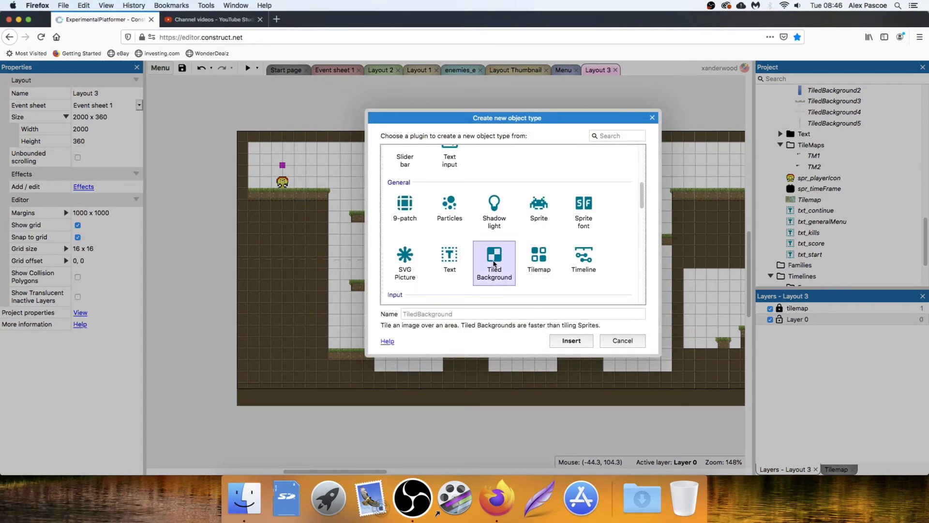
left_click(419, 176)
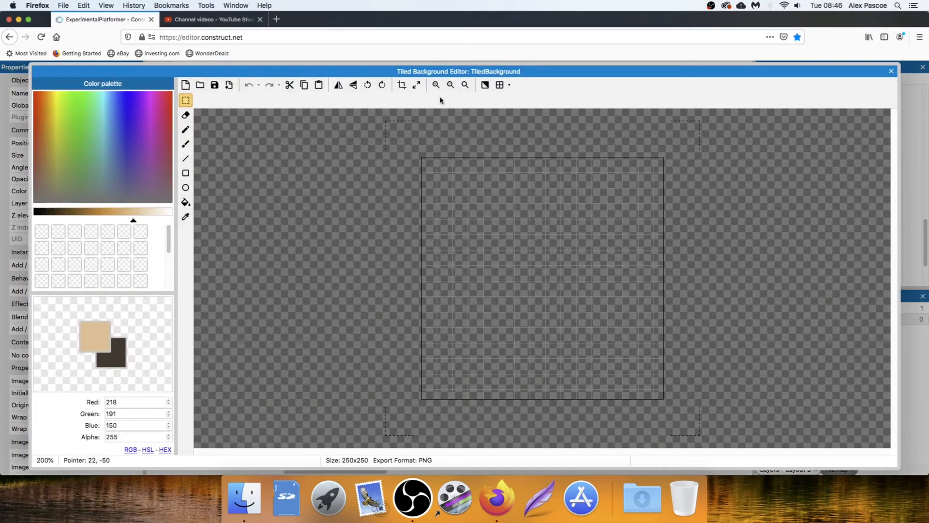
Resize the tiled background's image canvas to 16 by 16 pixels
left_click(416, 85)
double_click(501, 216)
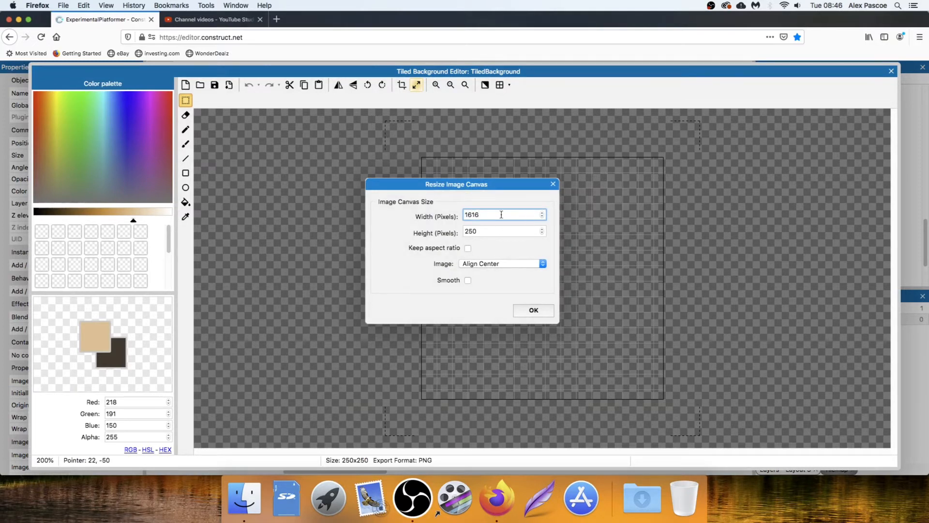
double_click(476, 231)
type("16")
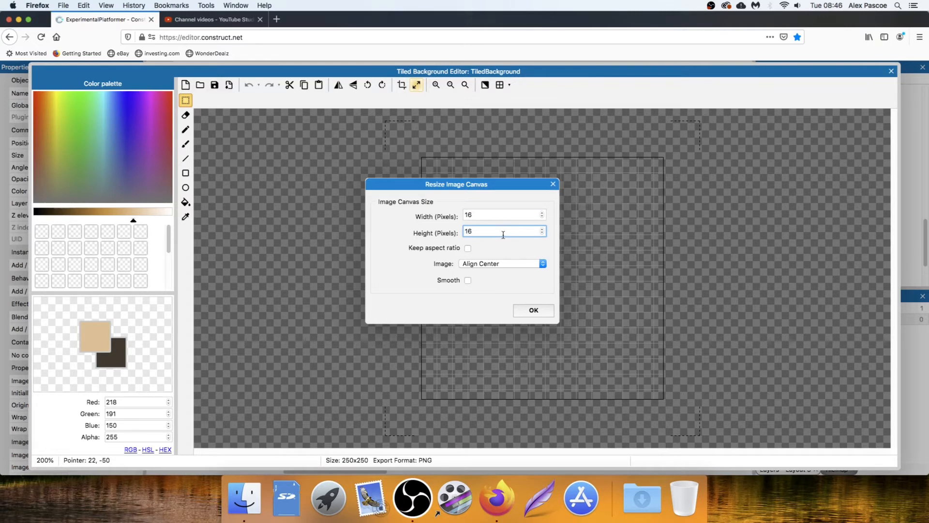
key("Return")
Choose the Line tool and set the drawing colour to white for the 16 by 16 image
scroll(559, 291, "up", 10)
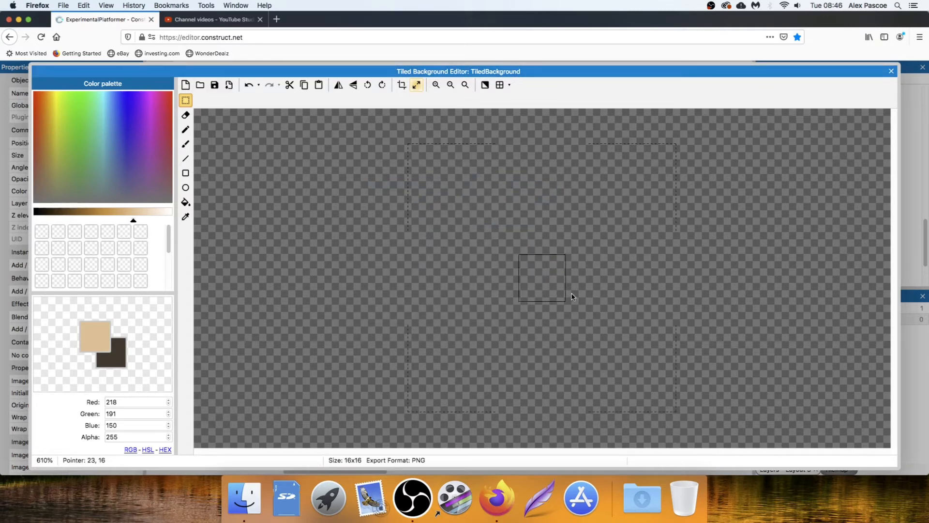
middle_click_drag(560, 276, 433, 264)
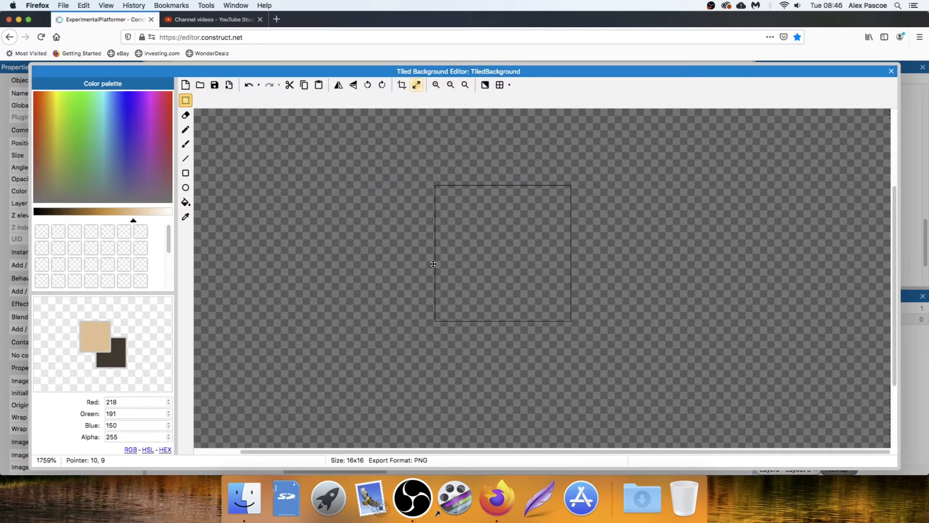
scroll(515, 224, "up", 1)
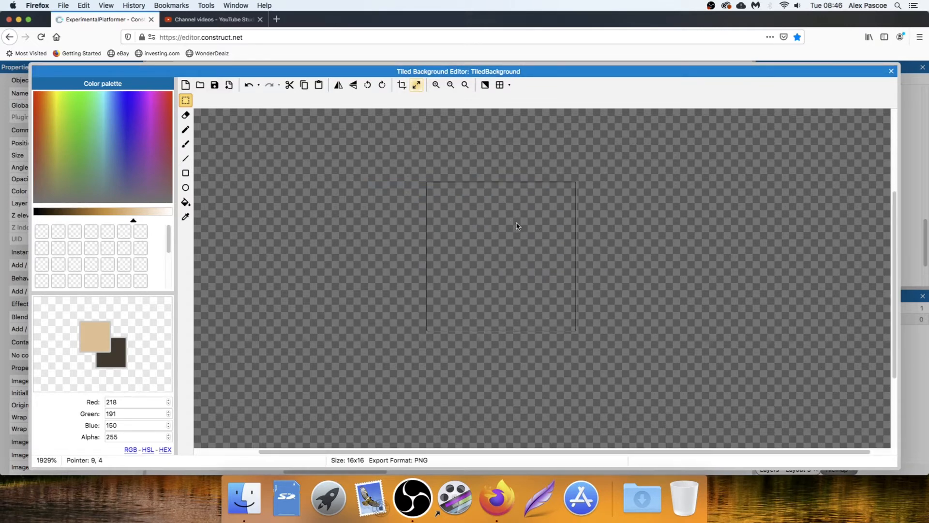
left_click(184, 159)
left_click_drag(128, 221, 190, 223)
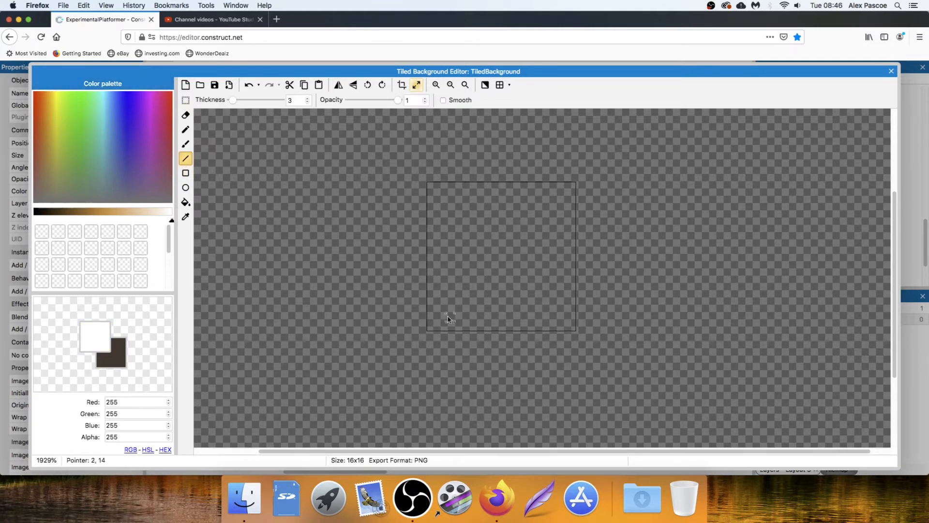
left_click(434, 329, "alt")
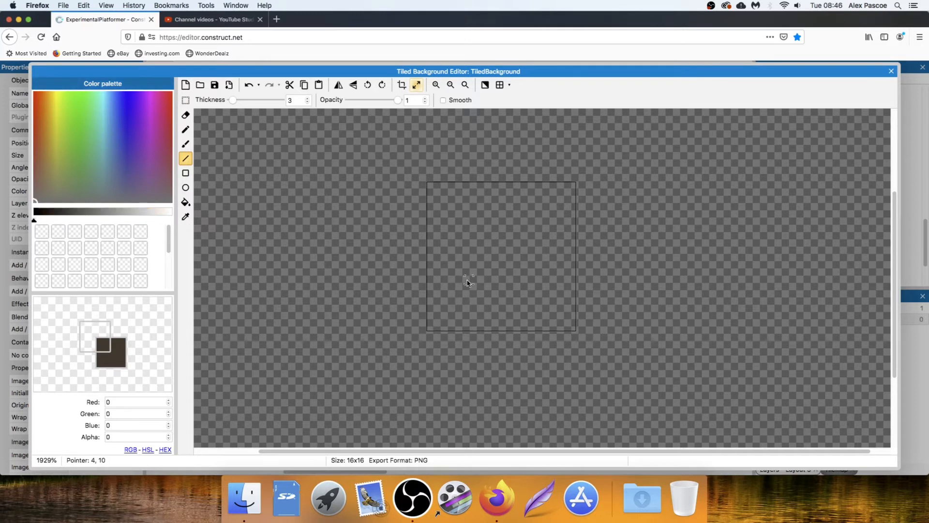
left_click_drag(429, 333, 447, 308)
left_click(124, 437)
type("2")
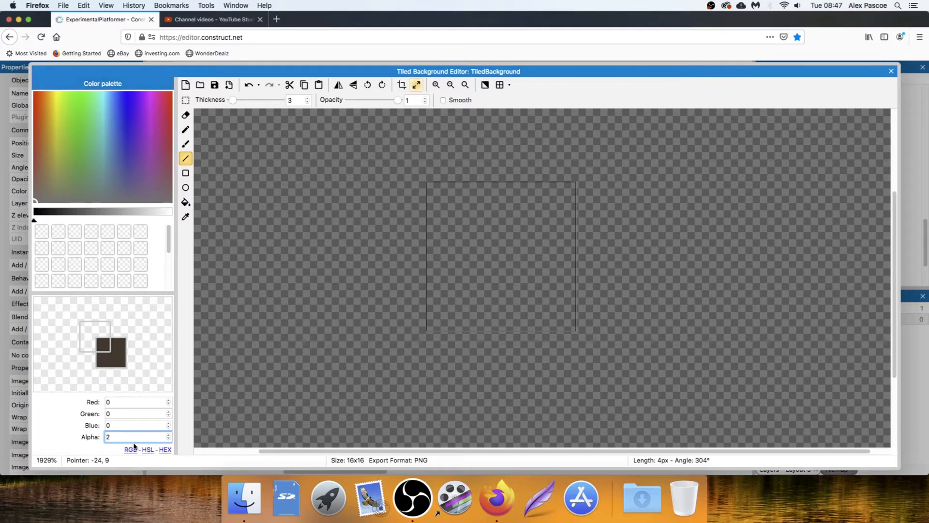
type("55")
left_click_drag(426, 331, 458, 272)
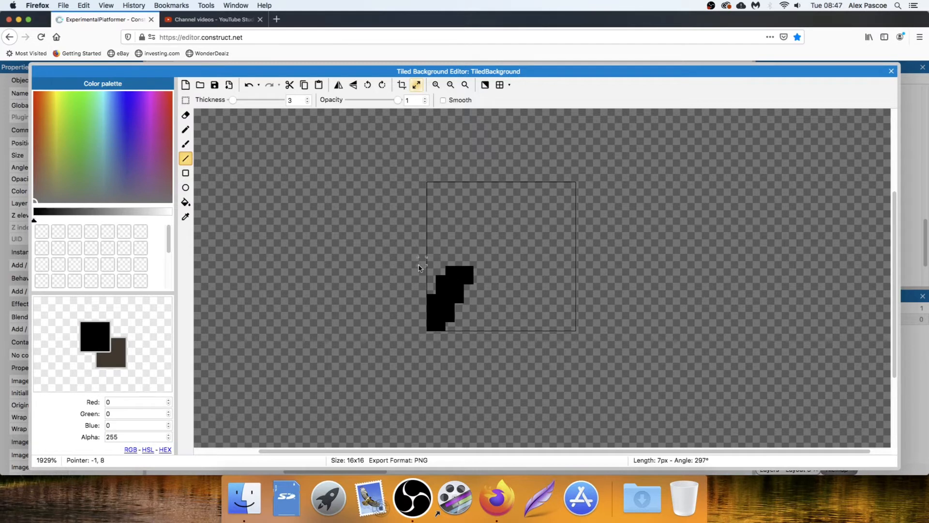
key("super+z")
Draw a white triangle outline filling the canvas, using lines of thickness 1 with full opacity
left_click_drag(44, 221, 183, 216)
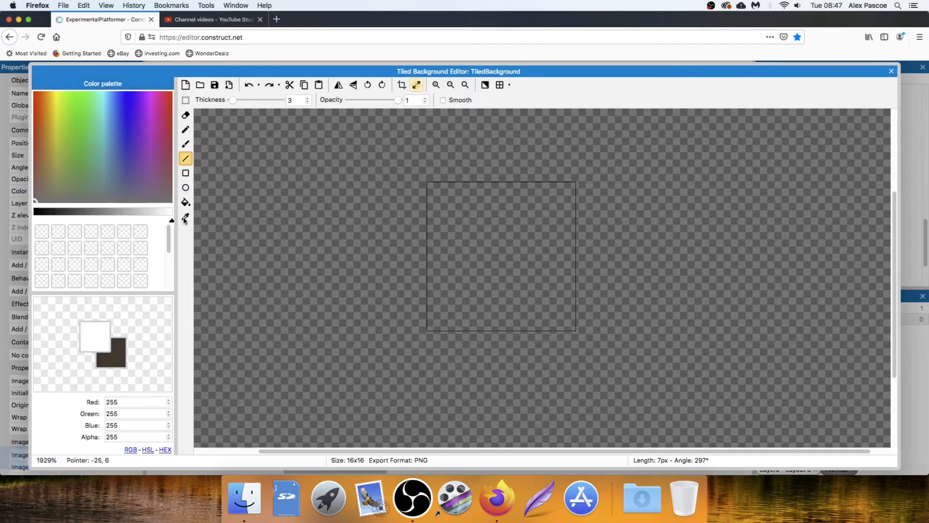
mouse_move(434, 328)
left_mouse_down()
mouse_move(497, 203)
mouse_move(494, 187)
left_mouse_up()
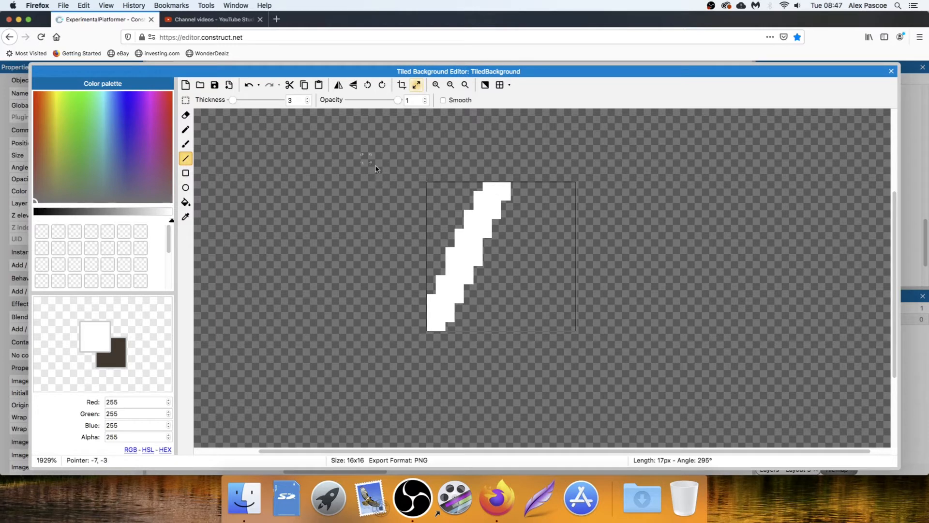
key("super+z")
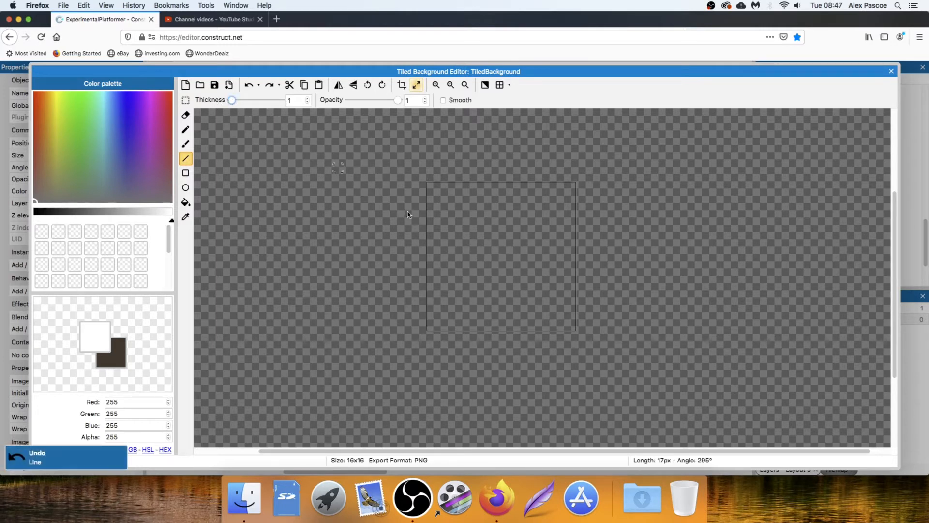
left_click_drag(433, 325, 498, 191)
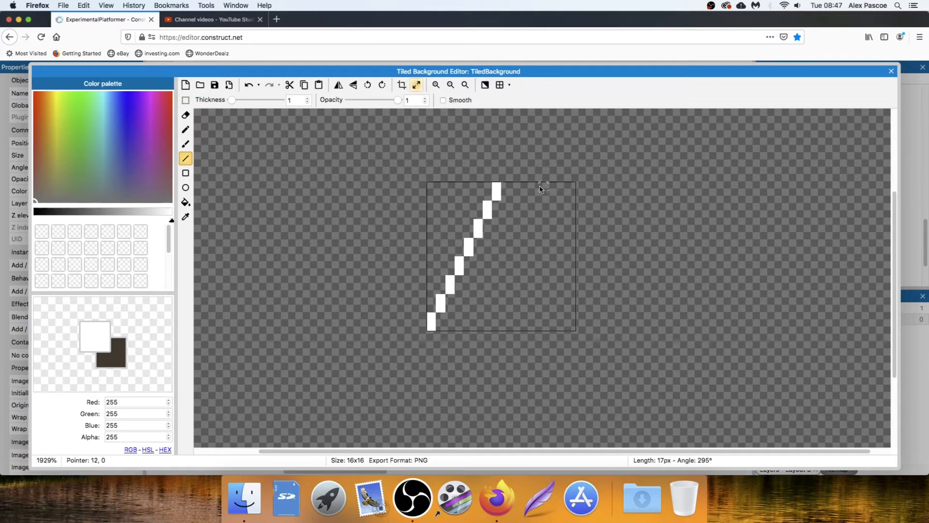
mouse_move(507, 189)
left_mouse_down()
mouse_move(555, 259)
mouse_move(574, 330)
mouse_move(447, 329)
left_mouse_up()
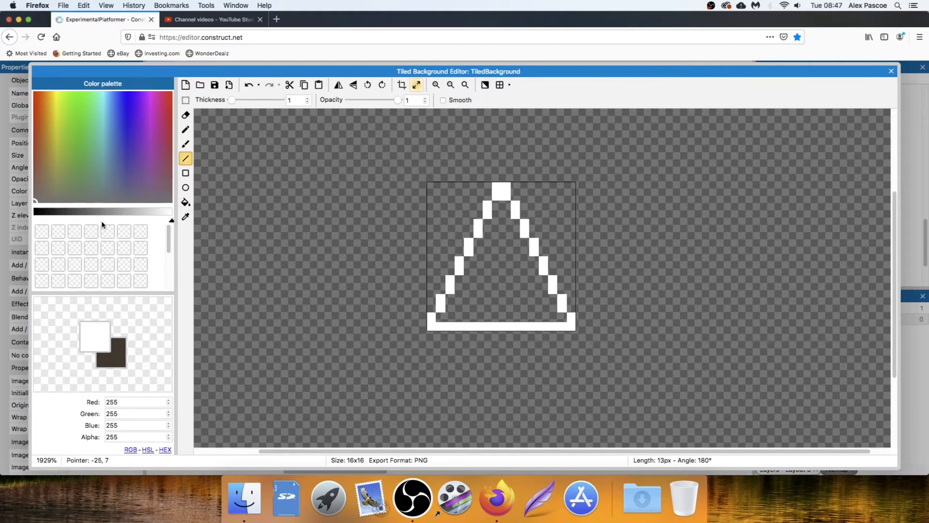
Flood fill the triangle's interior with light grey (RGB 210, 214, 216), using tolerance 0
left_click(115, 187)
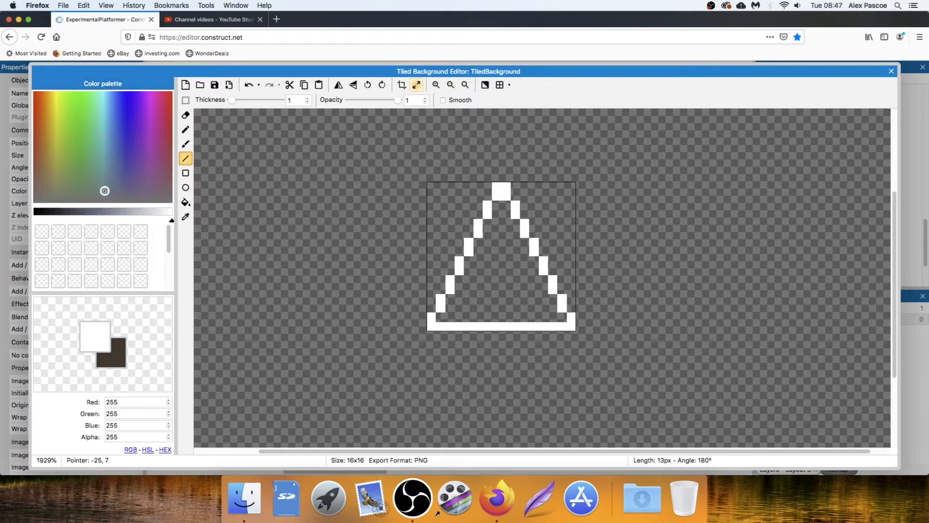
left_click(151, 216)
left_click(185, 202)
left_click(510, 284)
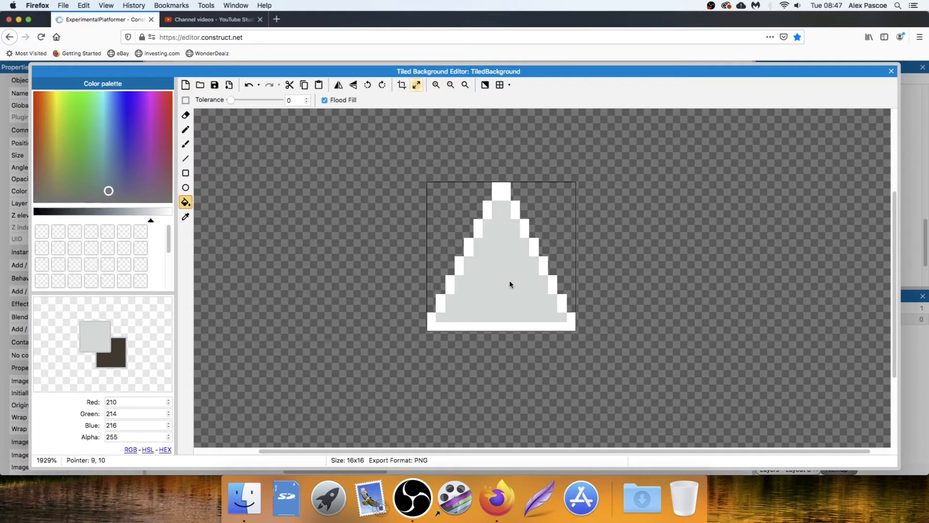
Draw a grey (RGB 186, 191, 195) diagonal line inside the triangle's left edge and flood fill the area to its right with the same grey
left_click(139, 216)
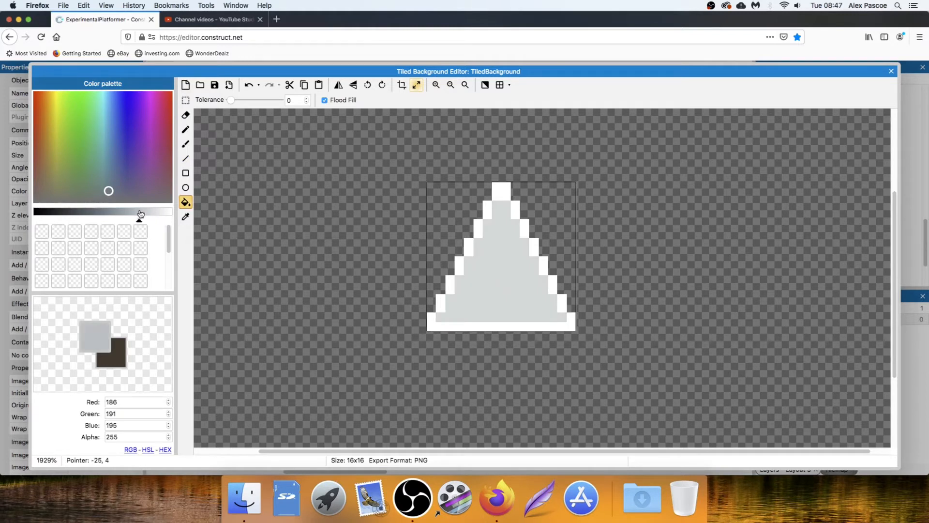
left_click(185, 158)
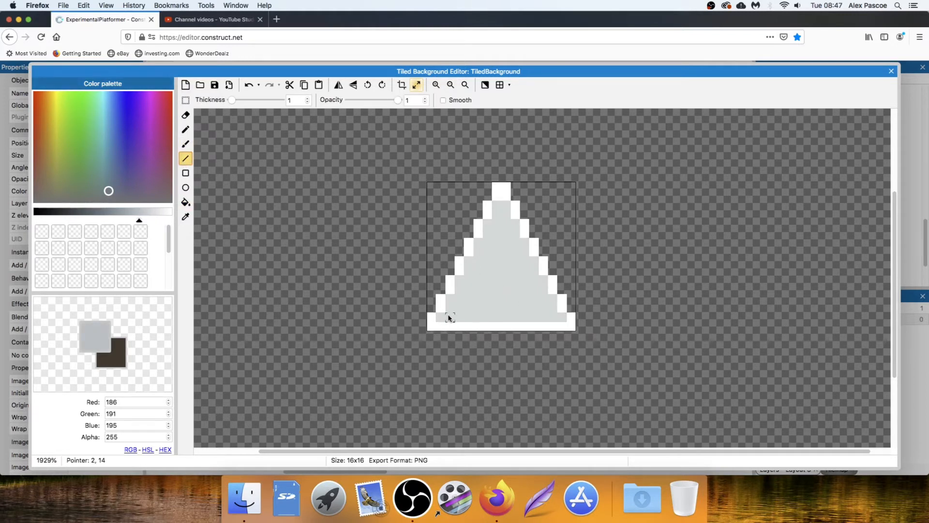
left_click_drag(459, 317, 510, 218)
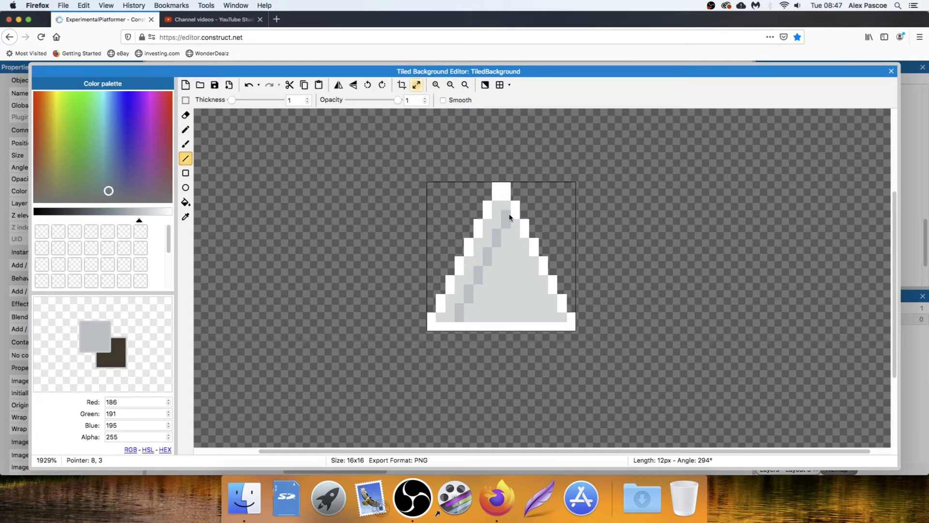
left_click(186, 203)
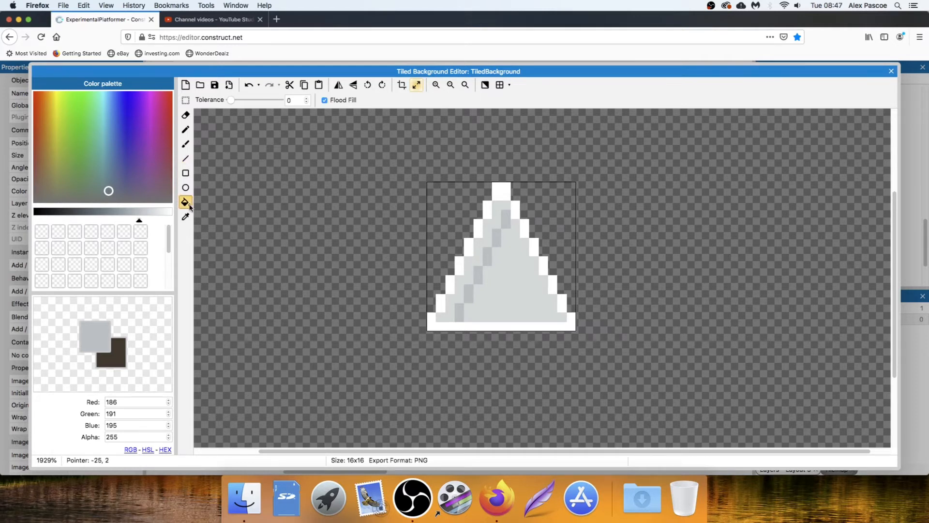
left_click(522, 290)
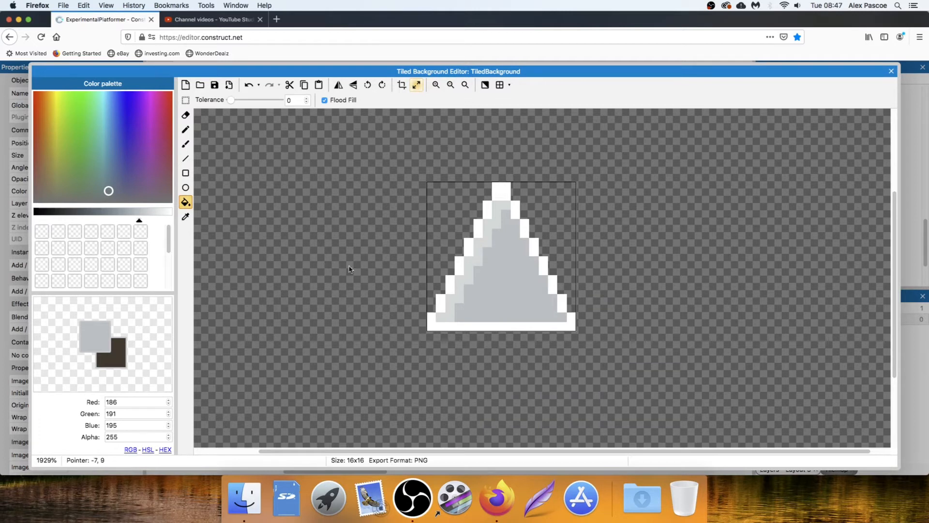
Shade a darker grey (RGB 160, 168, 173) band along the inside of the triangle's right edge, using the Line and Pencil tools
left_click(128, 216)
left_click(186, 161)
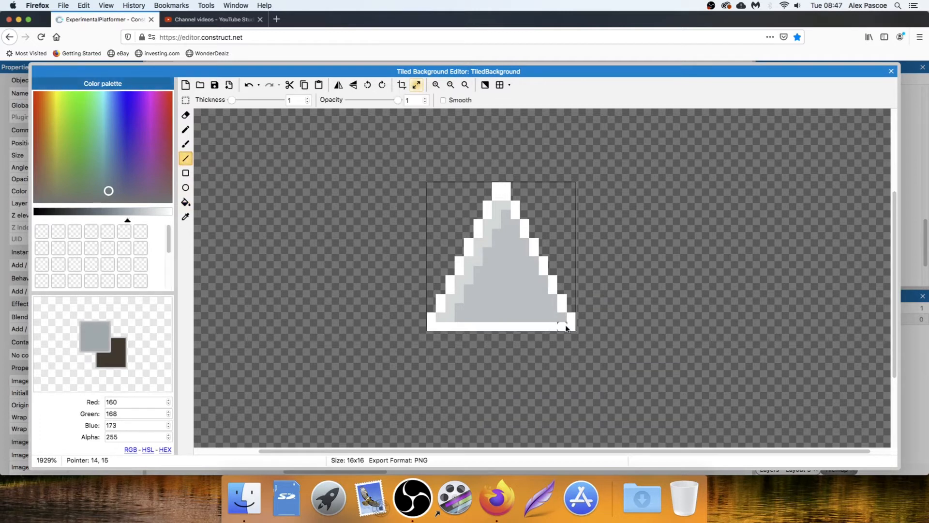
left_click_drag(545, 320, 498, 228)
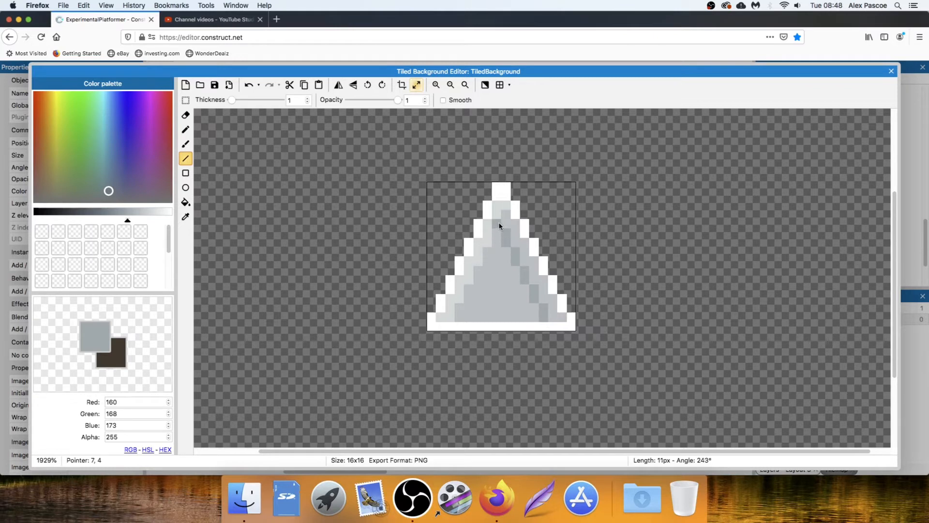
left_click_drag(500, 226, 507, 205)
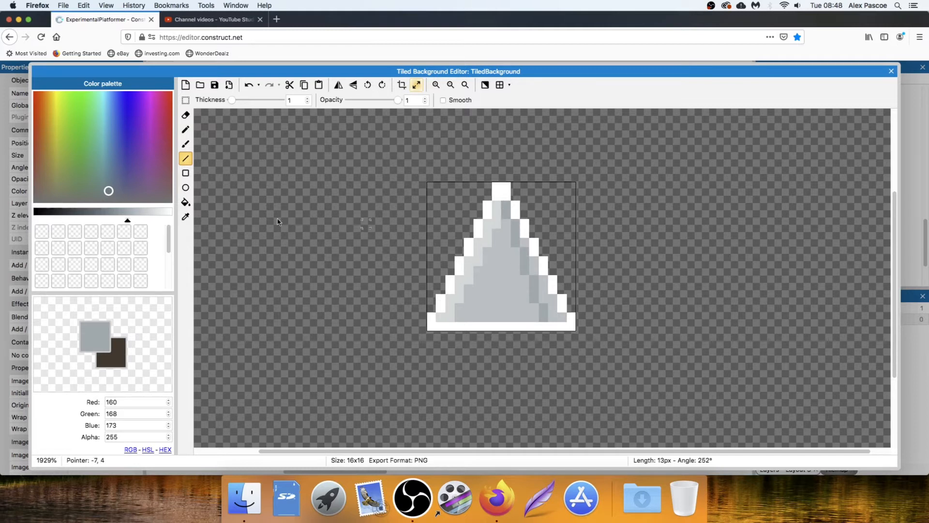
left_click(185, 129)
left_click(526, 243)
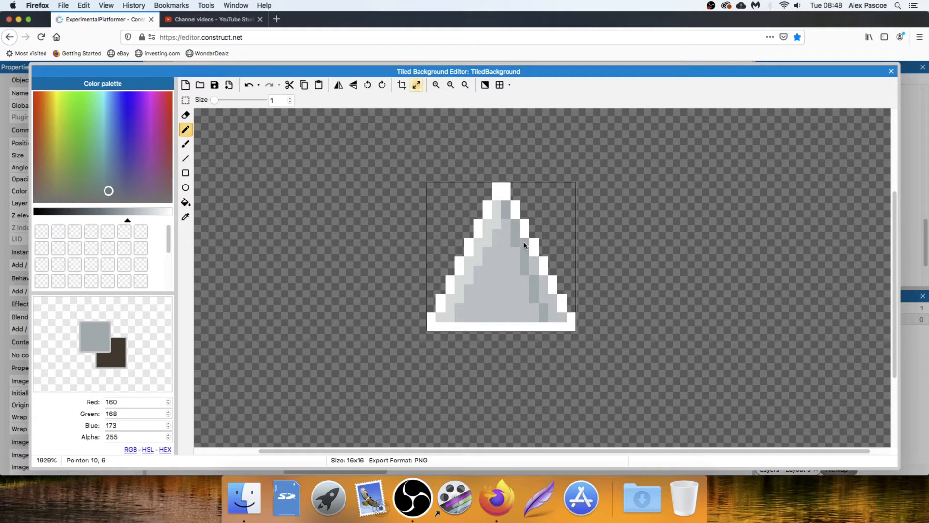
left_click_drag(535, 263, 553, 318)
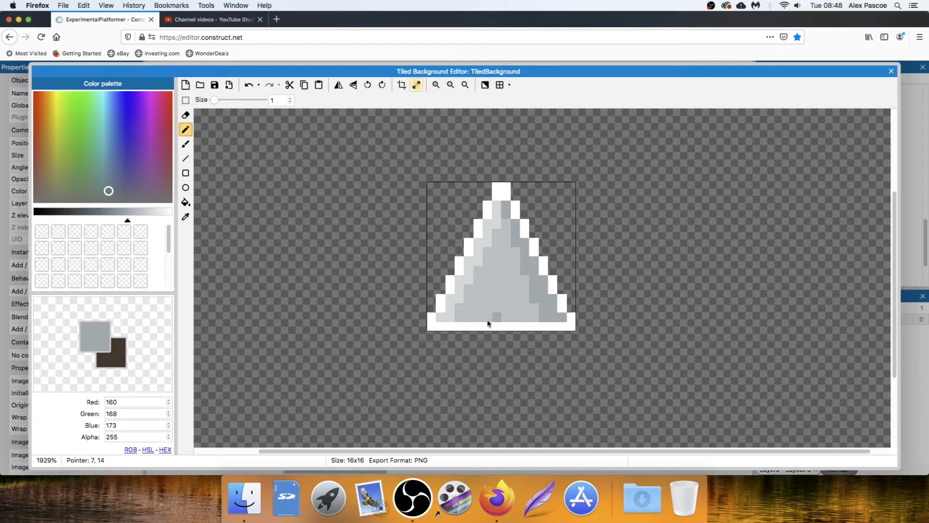
Draw a dark grey (RGB 104, 115, 122) line across the triangle's base and close the image editor
left_click(100, 214)
left_click(185, 158)
left_click_drag(431, 326, 574, 326)
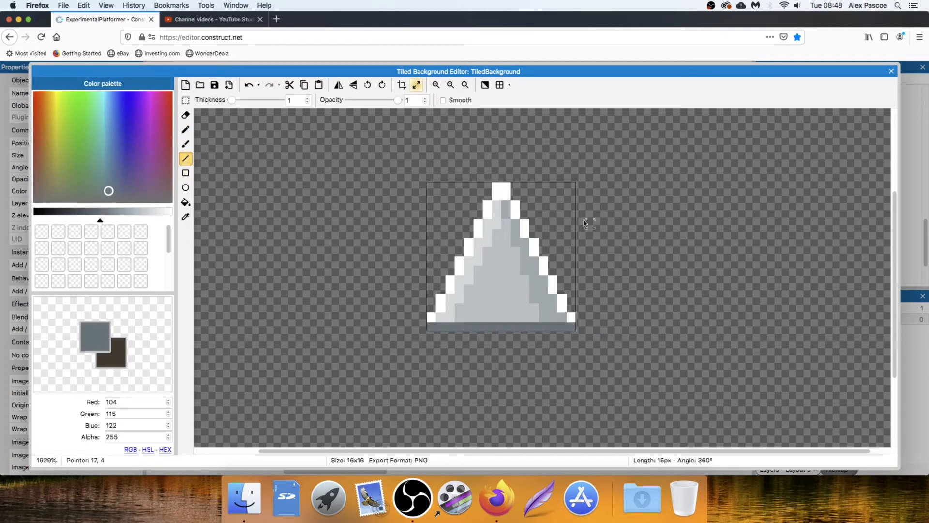
left_click(891, 72)
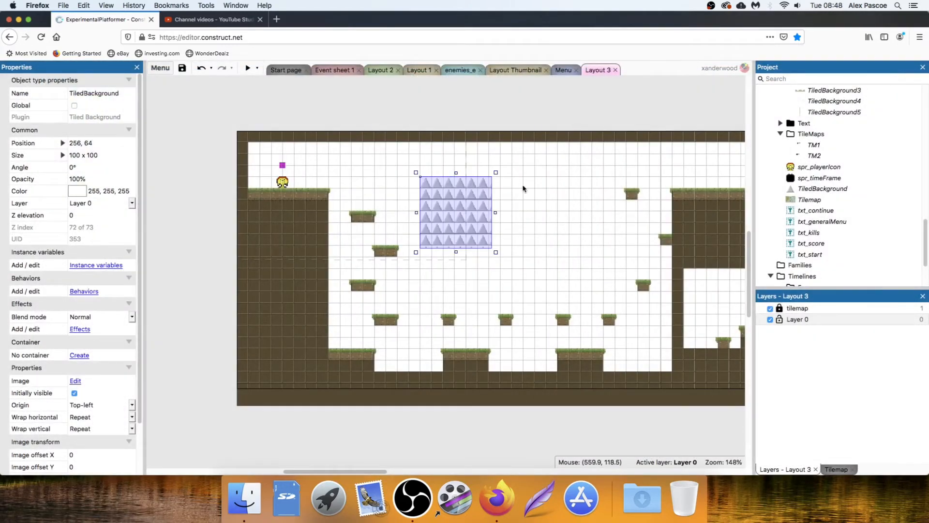
Resize the tiled background to 96 x 16, place it in the first pit at 192, 320, and rename it TB_spike
left_click_drag(495, 251, 438, 365)
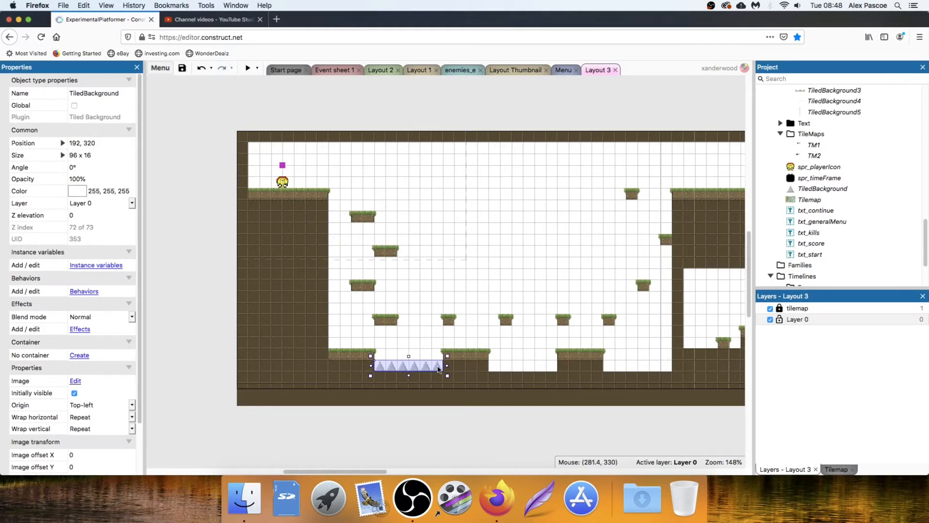
left_click(109, 93)
type("TB_spike")
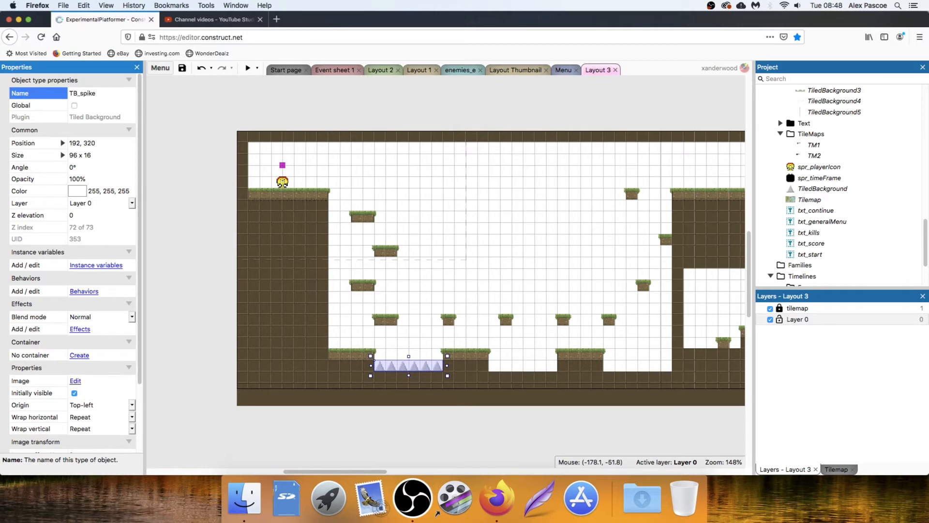
key("Return")
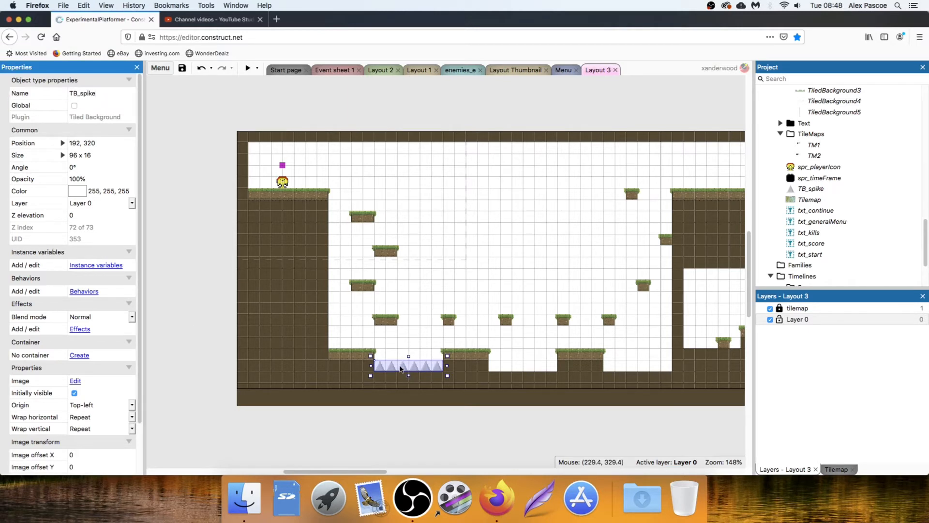
Duplicate the 96 x 16 spike strip into the remaining floor pits
left_click_drag(401, 369, 623, 365, "ctrl")
middle_click_drag(657, 394, 326, 383)
middle_click_drag(487, 397, 379, 359)
Add a two-spike copy on the floor before the tall block and a 144 x 16 copy at 90° along the hanging wall at 1280, 112
left_click_drag(227, 319, 717, 295, "ctrl")
middle_click_drag(708, 316, 379, 348)
left_click_drag(371, 329, 386, 298)
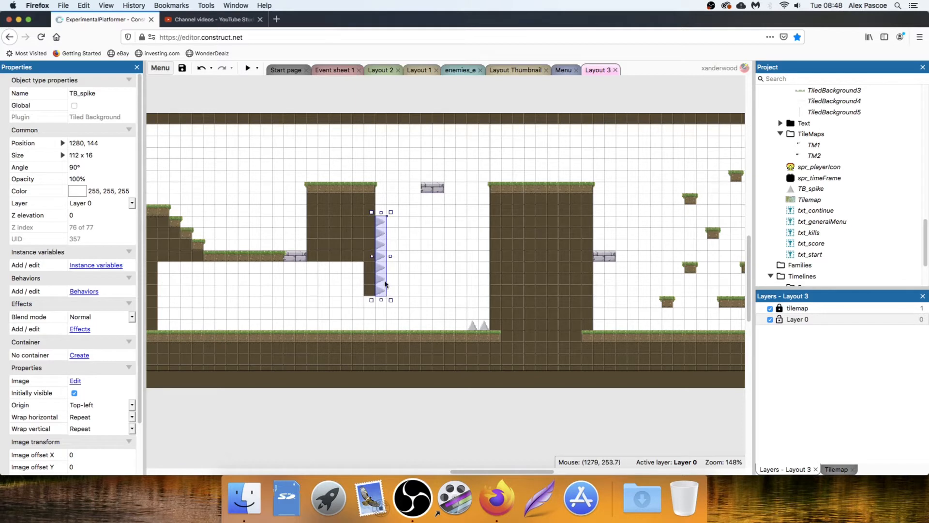
left_click_drag(382, 212, 384, 195)
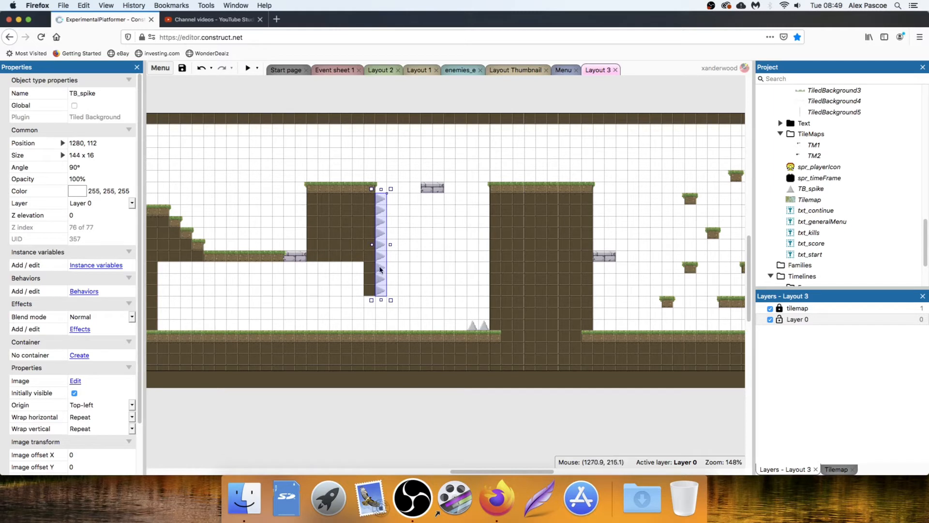
Duplicate the vertical spike strip onto the facing side of the tall block and rotate it to 270° at 1408, 256
left_click_drag(380, 269, 481, 272, "ctrl")
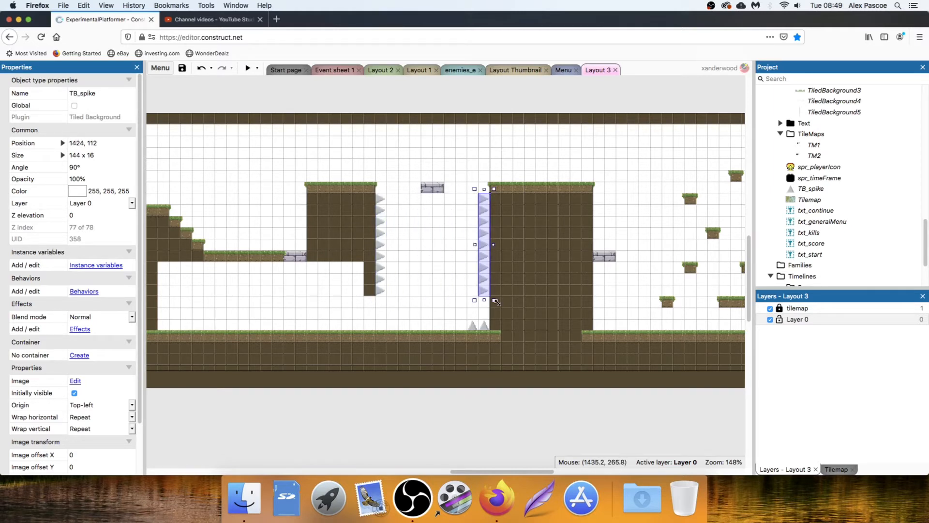
left_click_drag(498, 302, 472, 204)
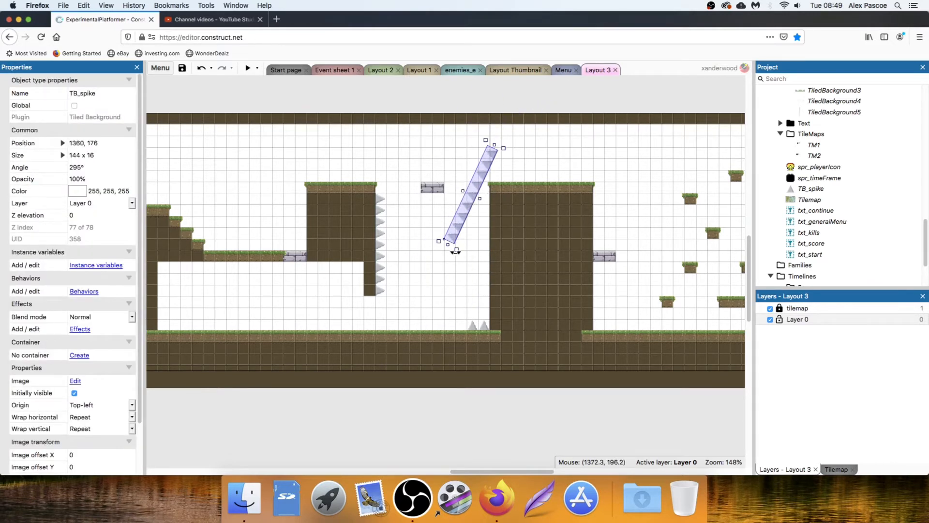
left_click_drag(455, 251, 482, 277)
left_click(454, 231)
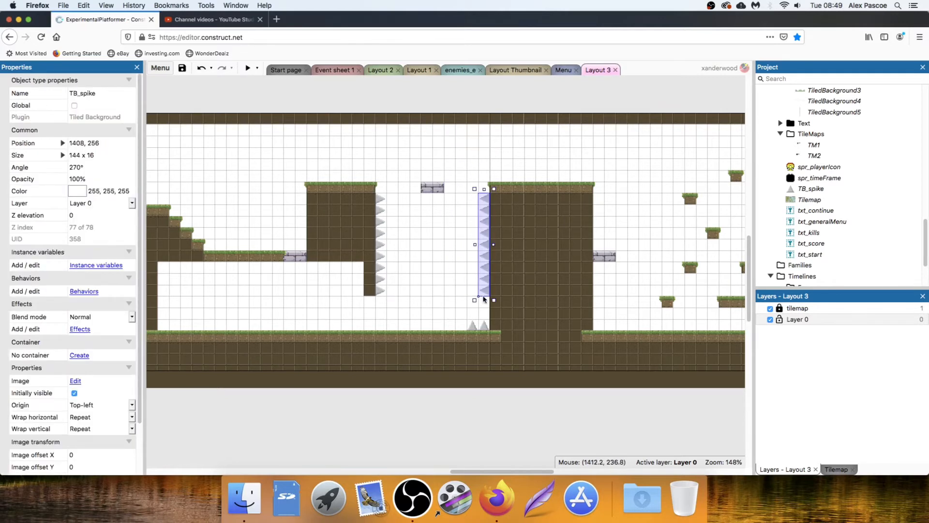
left_click(502, 381)
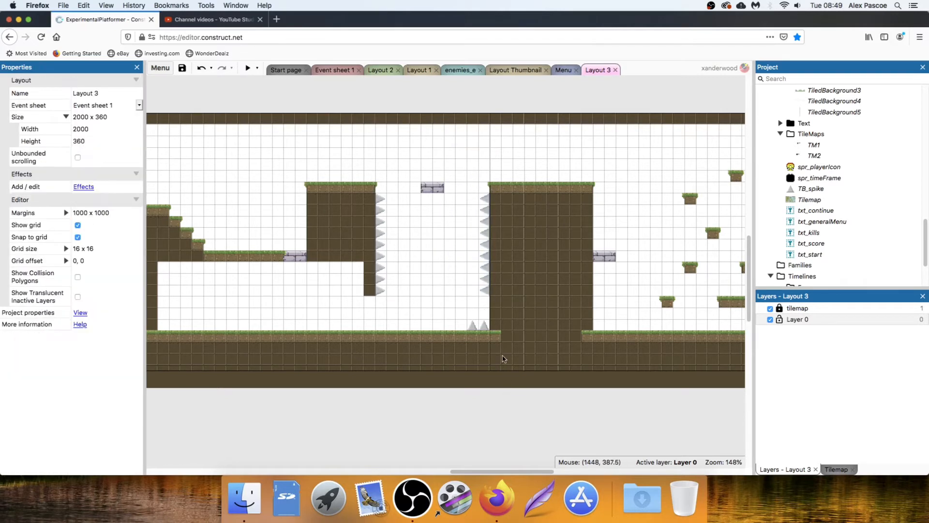
Move the two-spike strip to 1056, 288 on the tunnel floor and extend the tall block's vertical strip to 192 x 16, reaching the ground
left_click_drag(478, 325, 248, 324)
left_click(489, 298)
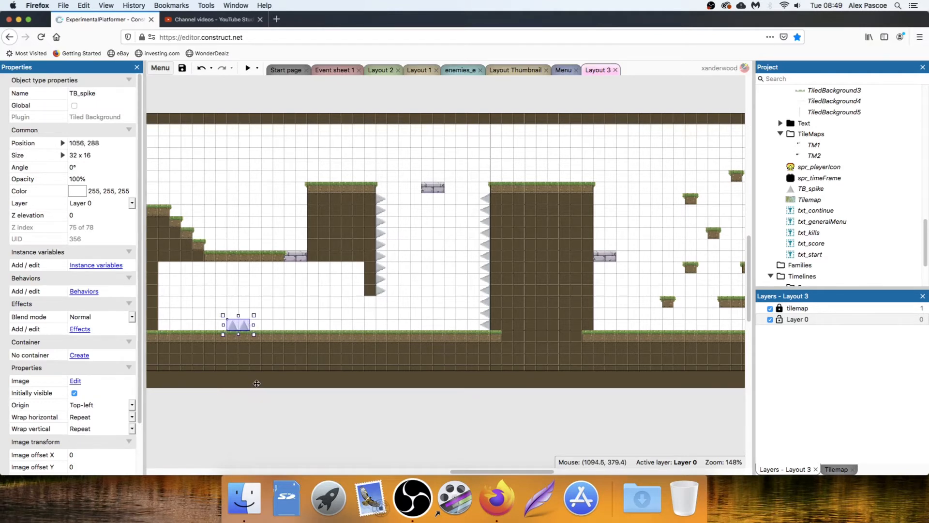
scroll(313, 343, "left", 5)
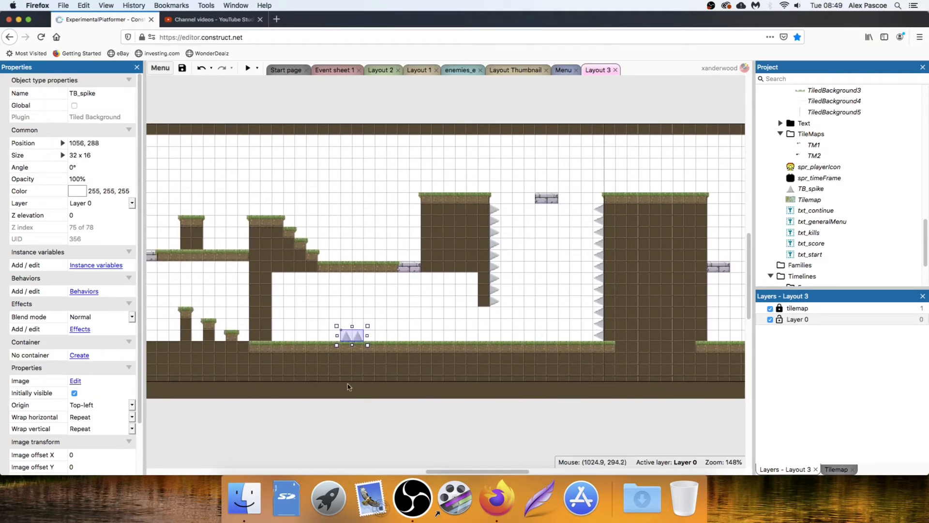
left_click(399, 418)
Duplicate the 192 x 16 strip beyond the tall block and make it a 32 x 16 floor strip at 0°, positioned at 1600, 288
scroll(394, 317, "right", 10)
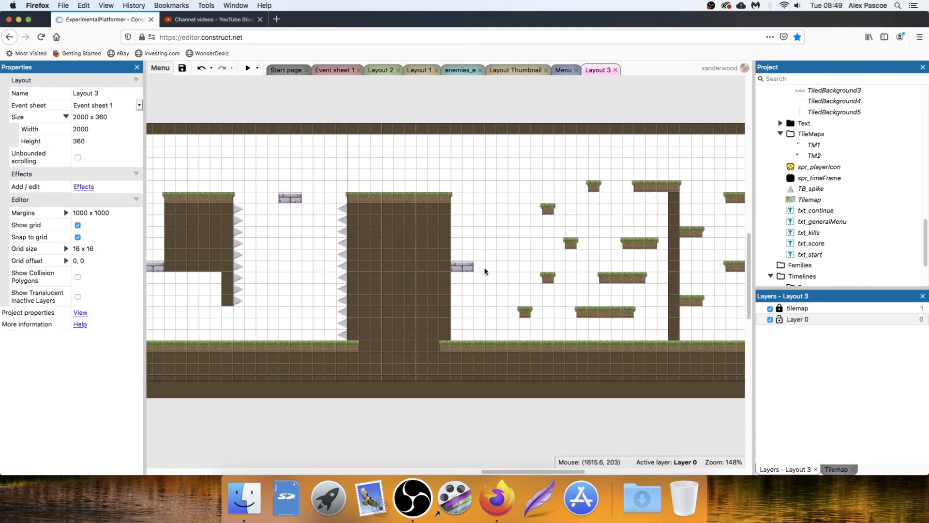
scroll(420, 280, "right", 3)
scroll(423, 274, "left", 1)
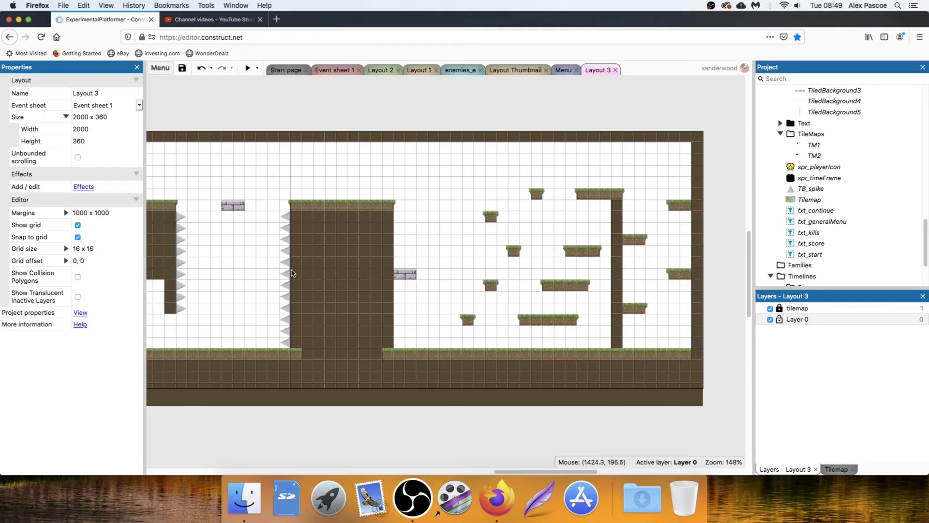
left_click(287, 274)
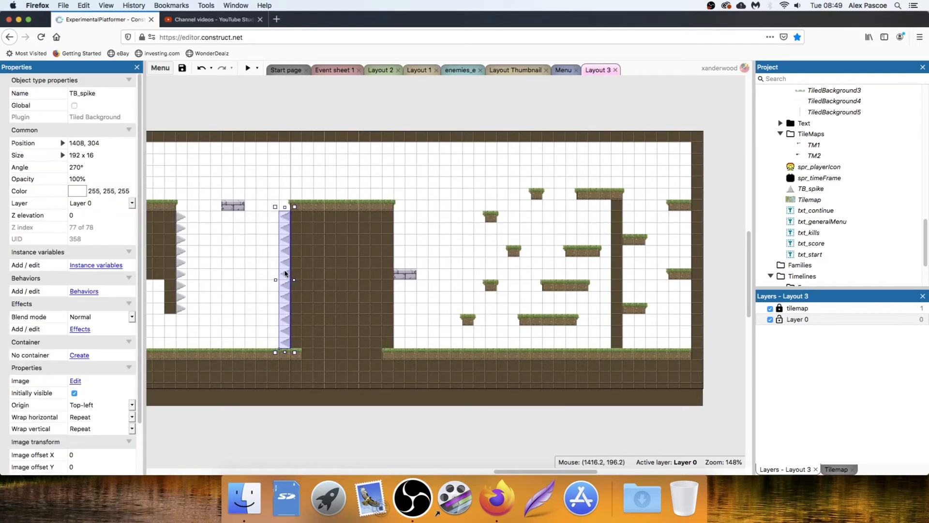
left_click_drag(285, 274, 435, 262, "ctrl")
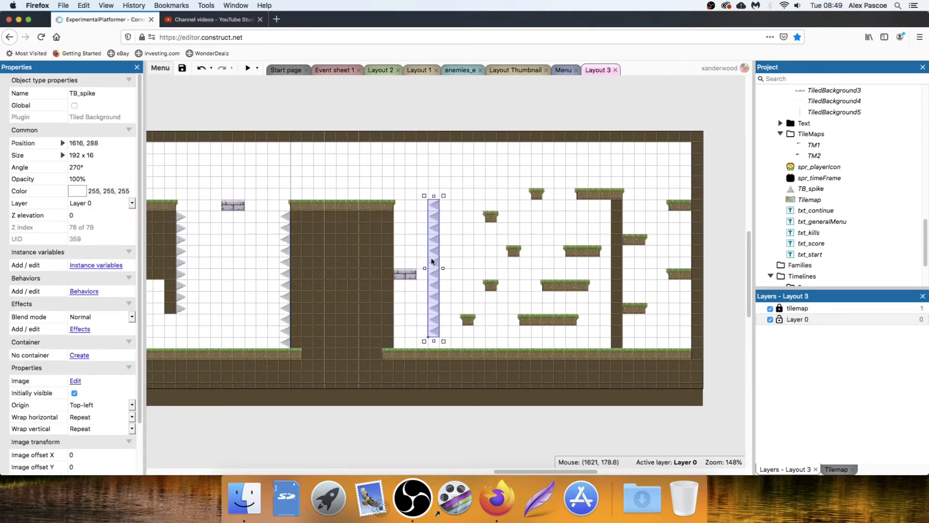
left_click_drag(441, 194, 435, 346)
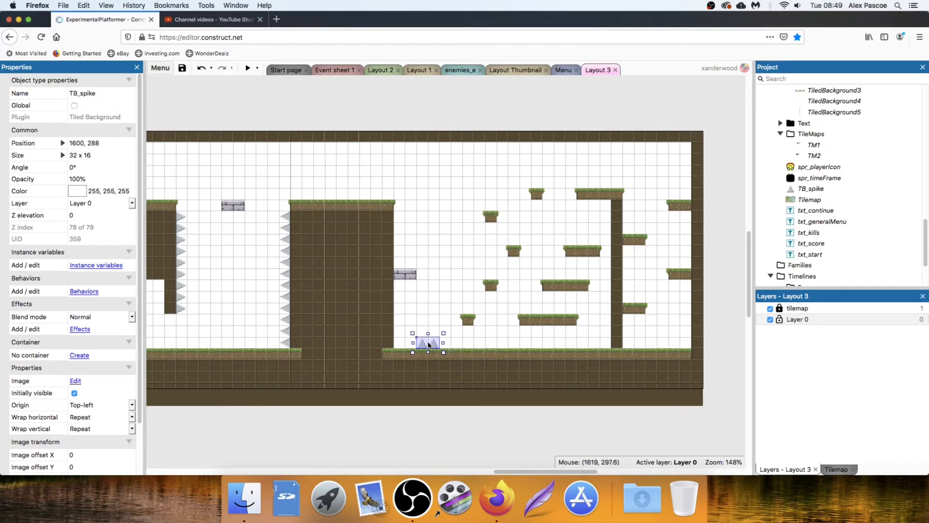
Duplicate the two-spike floor strip, move the copy to the ledge between the grass-topped pillar and the stairs at 864, 160, and widen it to 64 x 16
left_click_drag(439, 343, 681, 196, "ctrl")
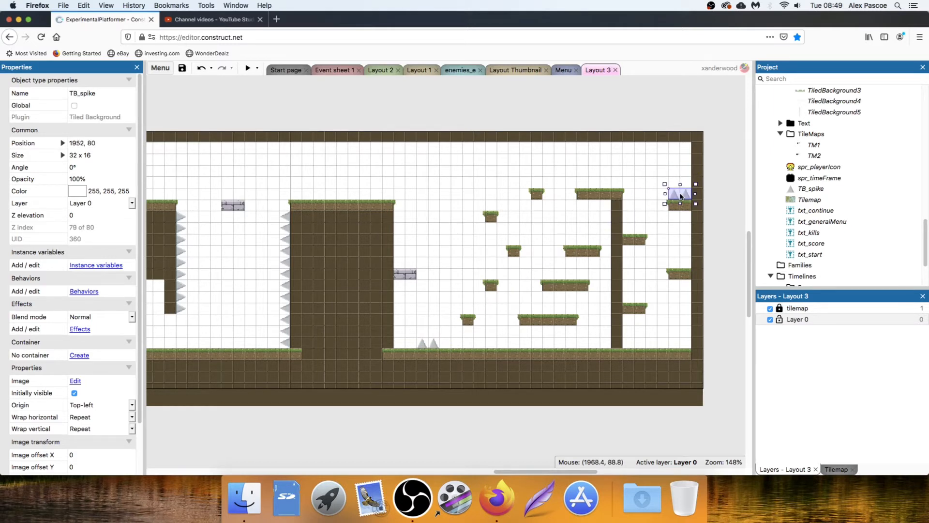
middle_click_drag(676, 251, 527, 247)
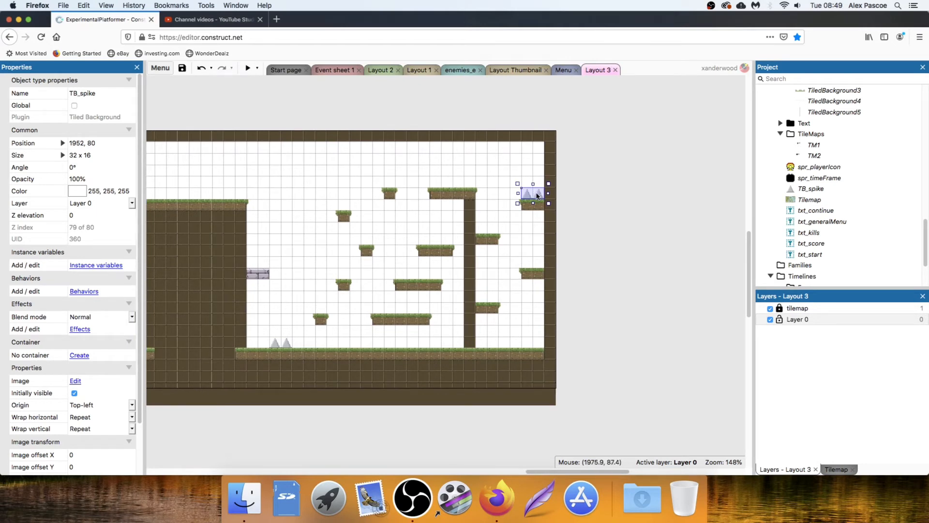
left_click_drag(536, 195, 227, 186)
scroll(426, 240, "left", 5)
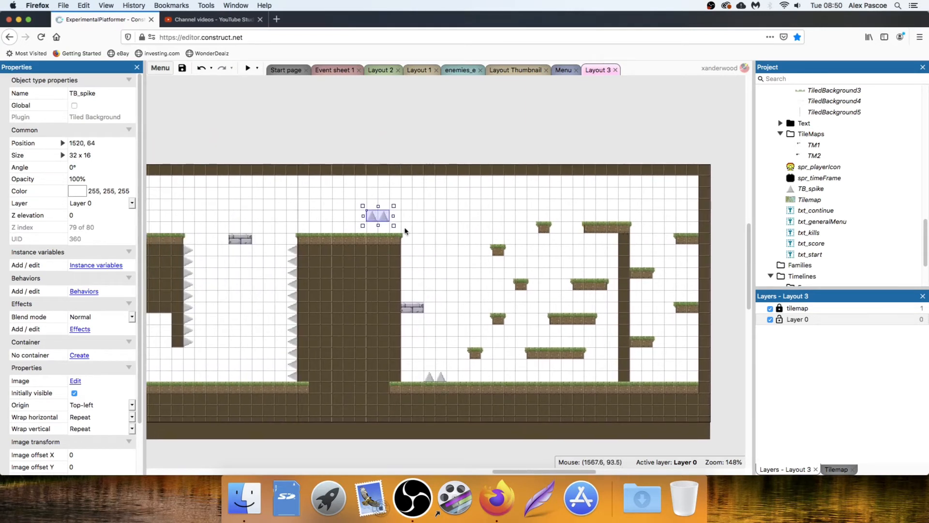
scroll(505, 226, "left", 5)
left_click_drag(526, 199, 220, 211)
middle_click_drag(218, 231, 573, 270)
left_click_drag(570, 245, 407, 300)
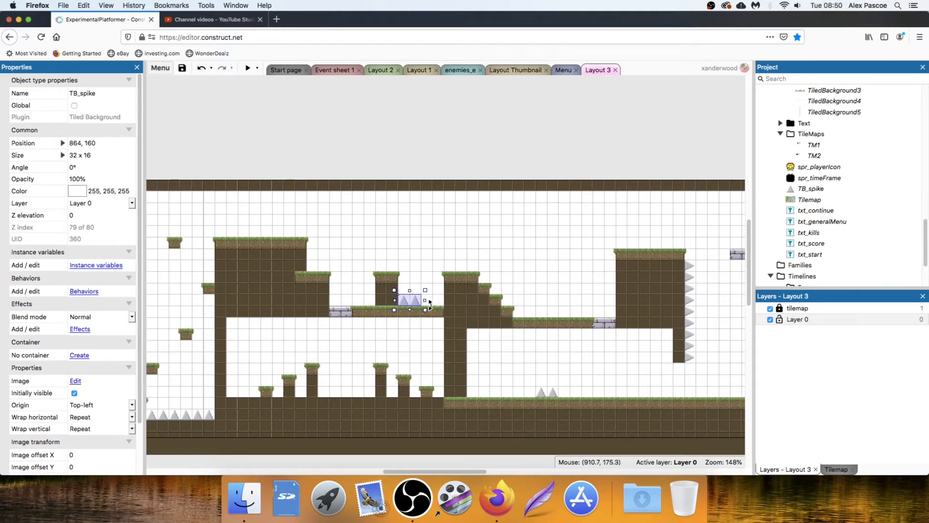
left_click_drag(425, 299, 445, 300)
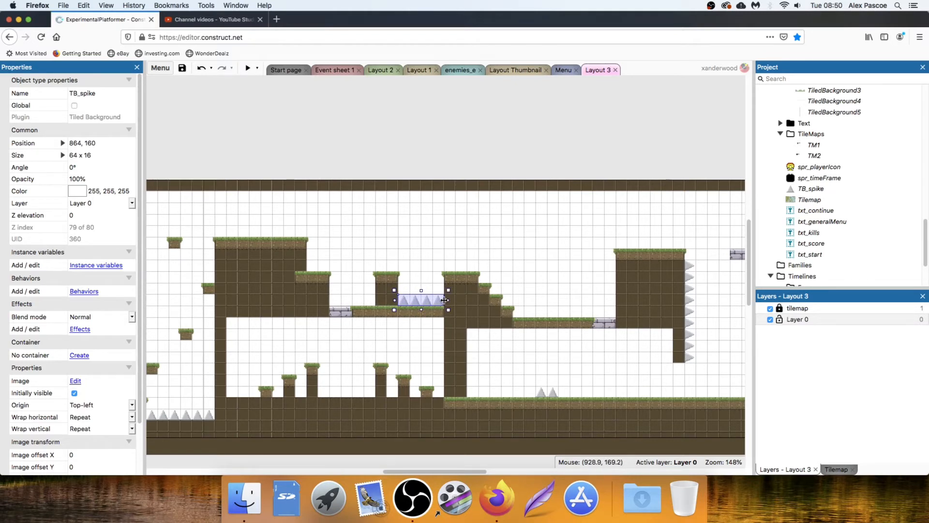
Duplicate the two-spike floor strip onto the ledge before the grass-topped pillar, at 800, 160
left_click(554, 401)
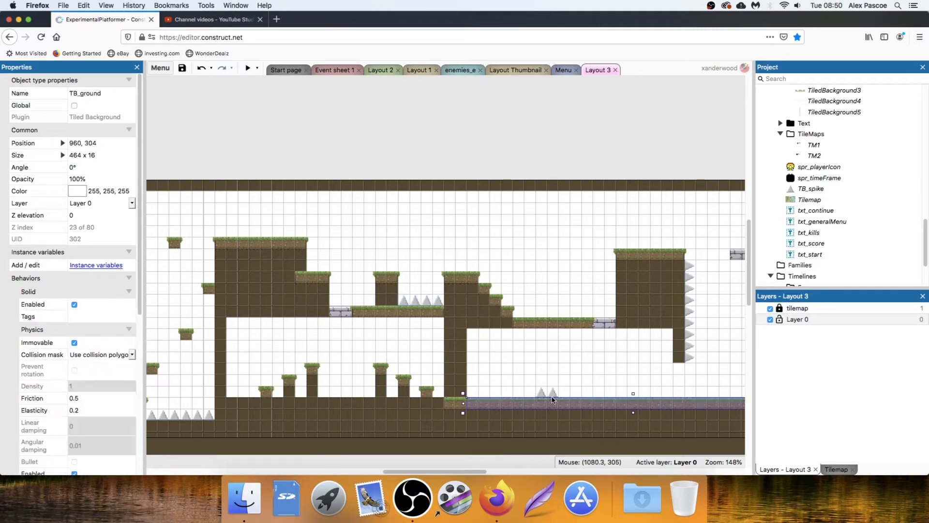
left_click(554, 393)
left_click_drag(555, 393, 375, 300, "ctrl")
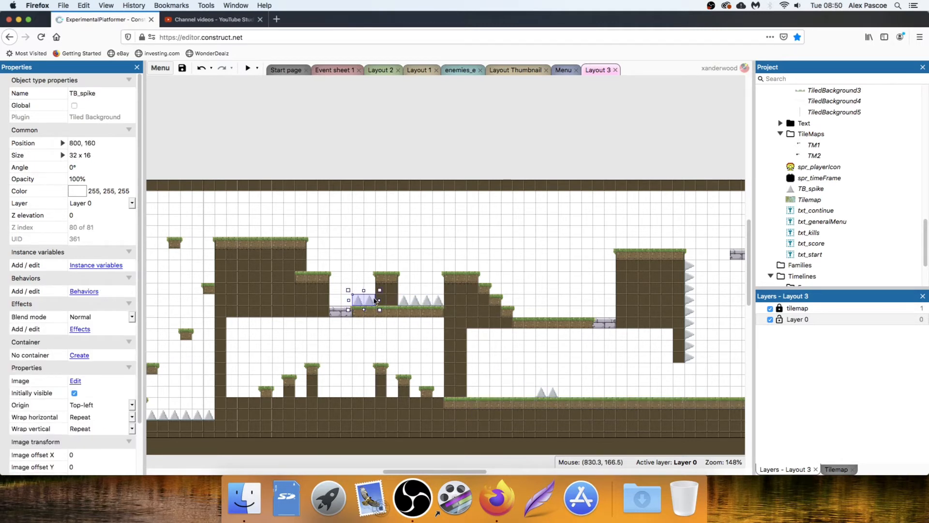
Preview Layout 3 and run the player from the start to the first spike pit, dropping onto the spikes to test them
left_click(356, 345)
middle_click_drag(320, 311, 491, 325)
middle_click_drag(374, 345, 489, 332)
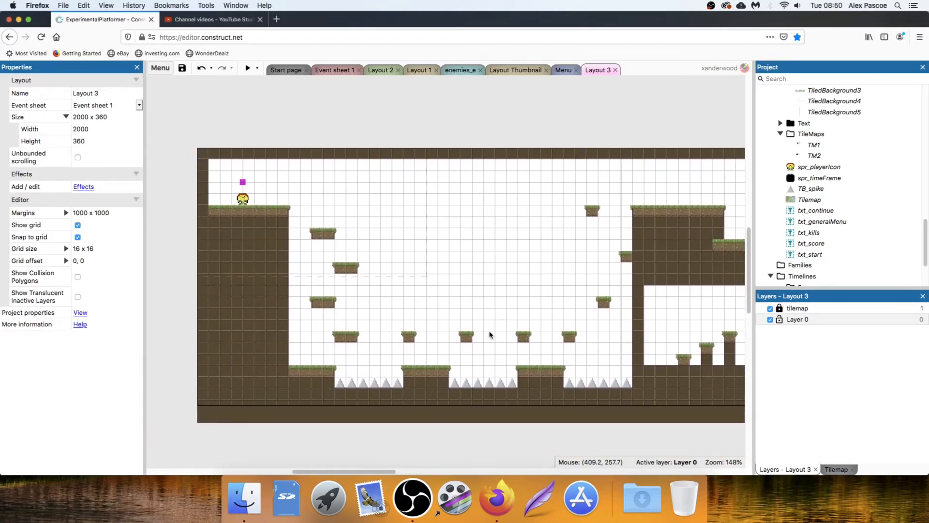
left_click(248, 68)
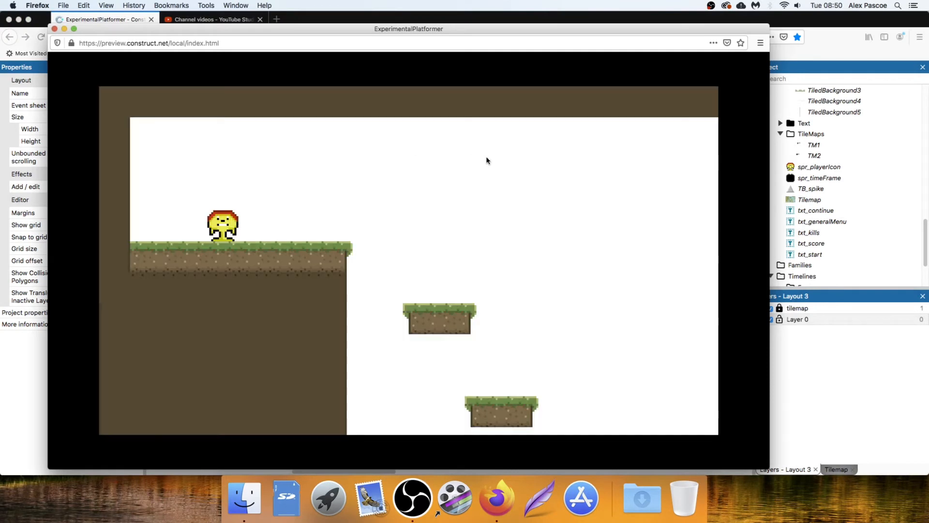
key("Right")
key("Right")
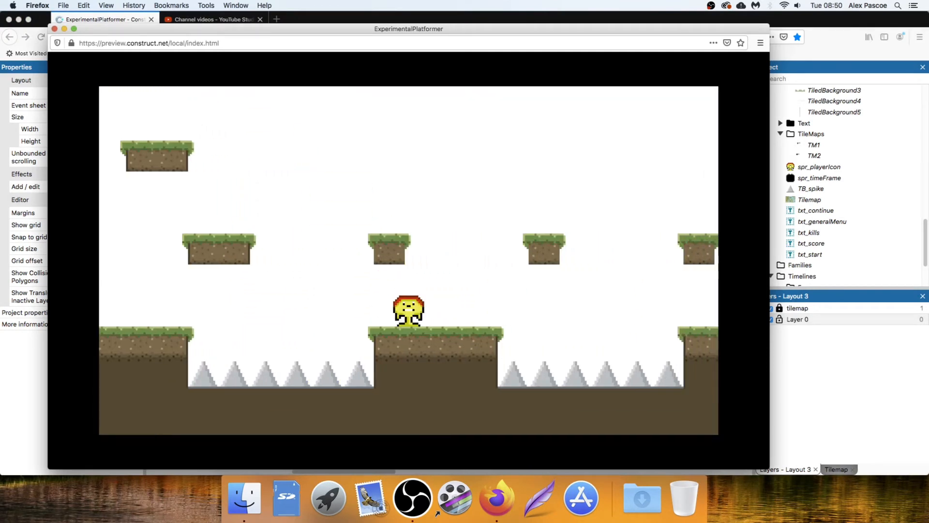
key("Left")
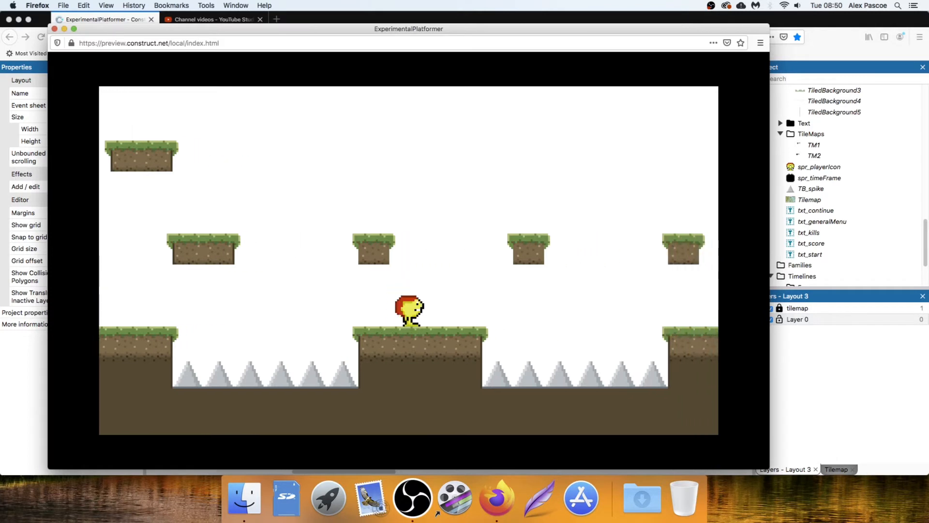
key("Right")
key("Up")
key("Left")
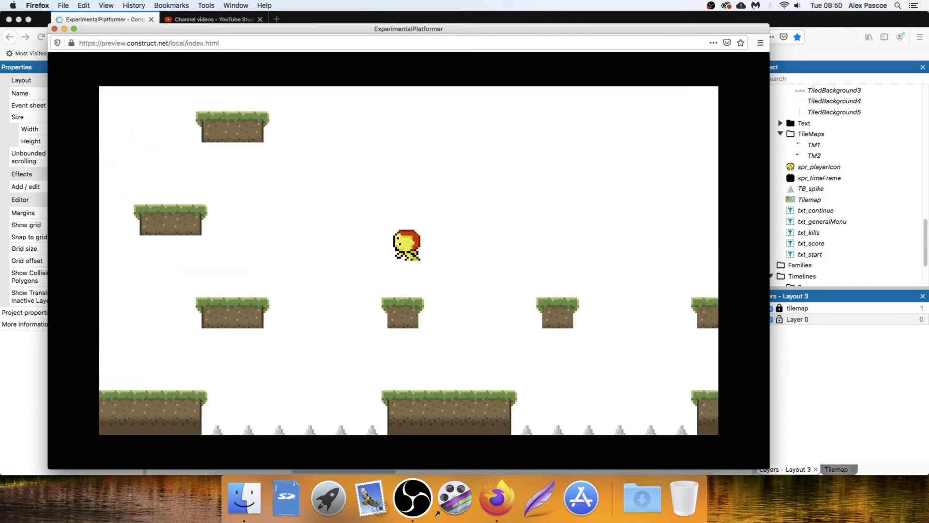
key("Left")
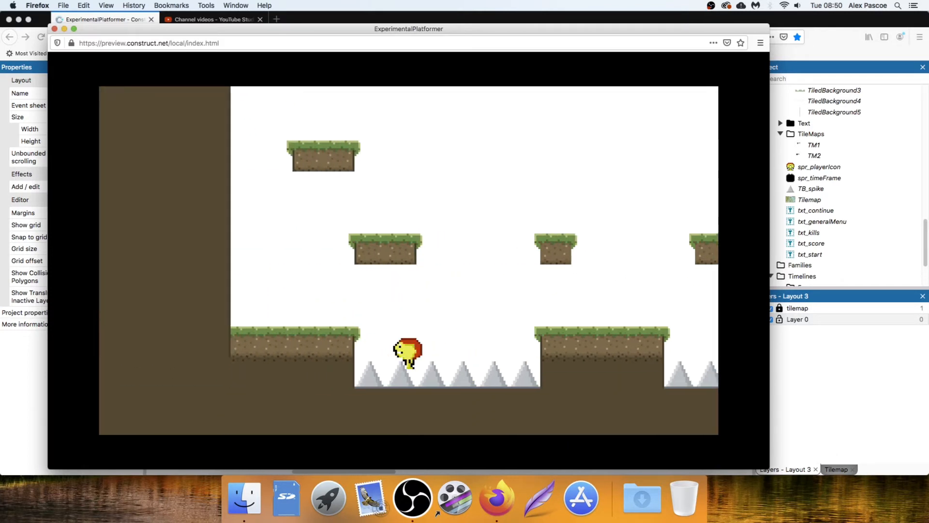
Playtest jumping across the remaining spike pits towards the wall, and close the preview
key("Up")
key("Right")
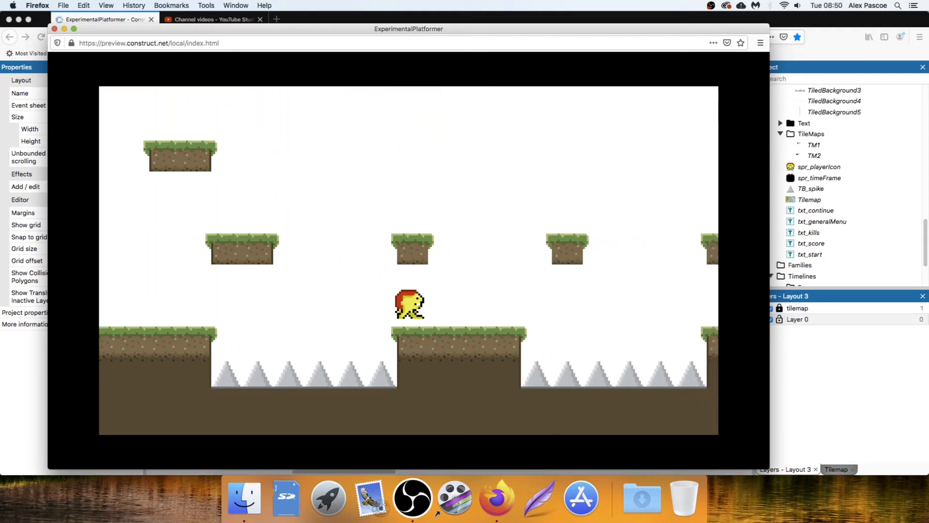
key("Right")
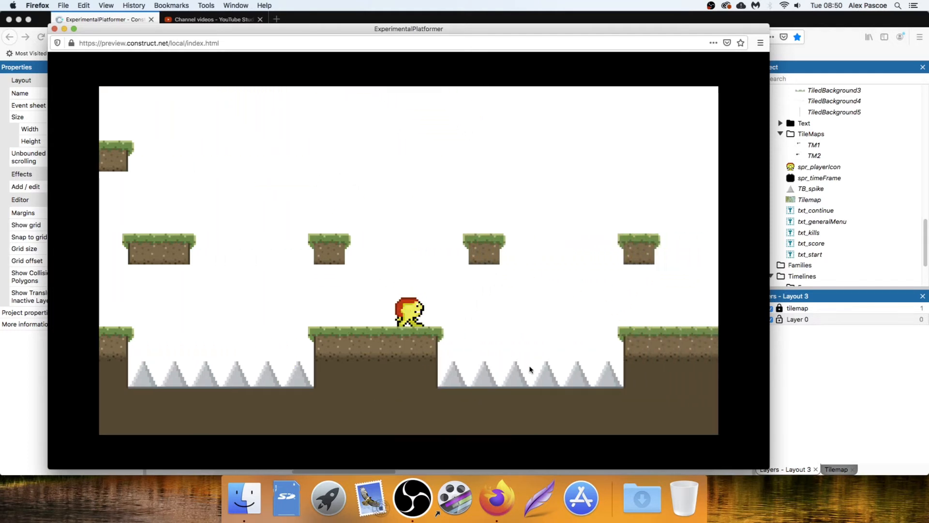
key("Up")
key("Right")
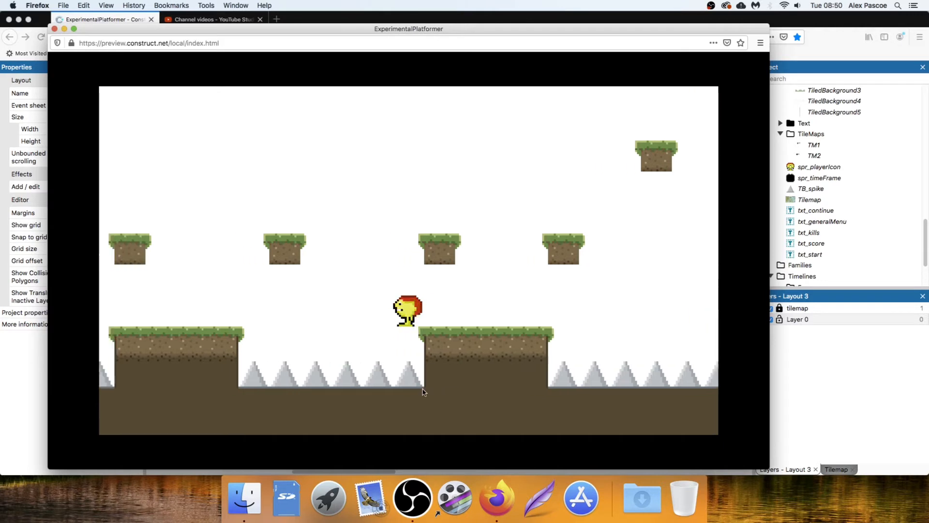
key("Right")
key("Up")
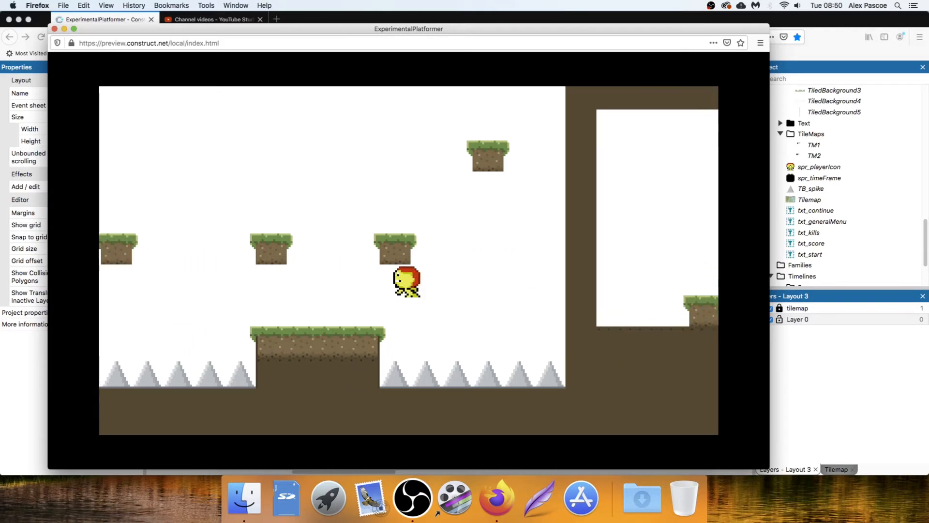
key("Up")
key("Left")
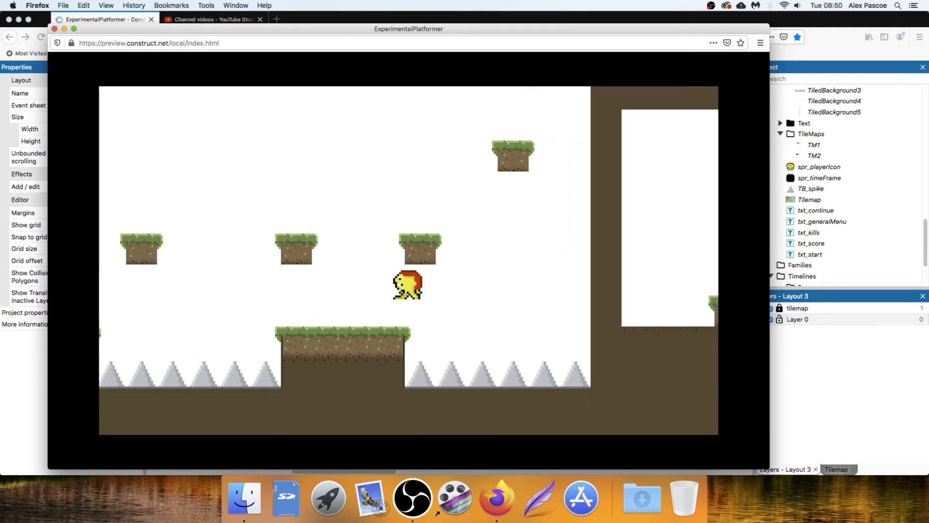
left_click(54, 28)
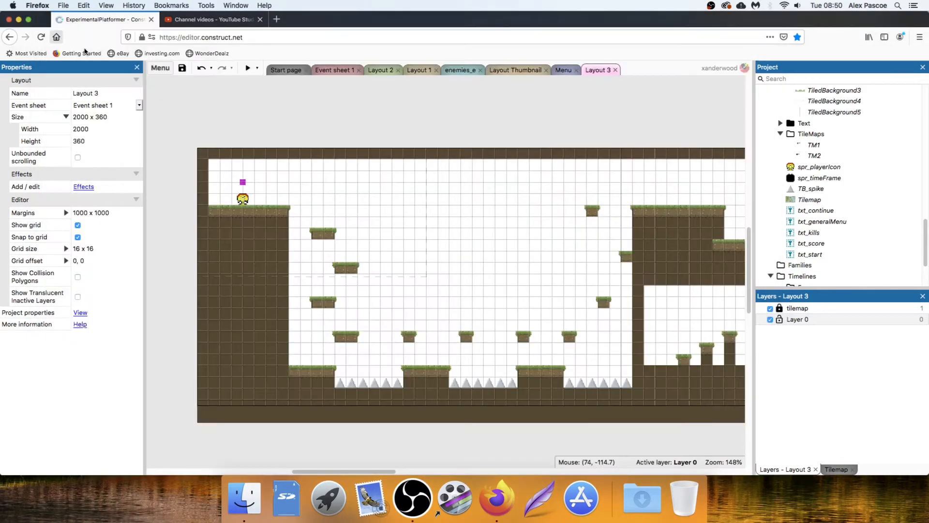
scroll(415, 353, "down", 2)
double_click(386, 342)
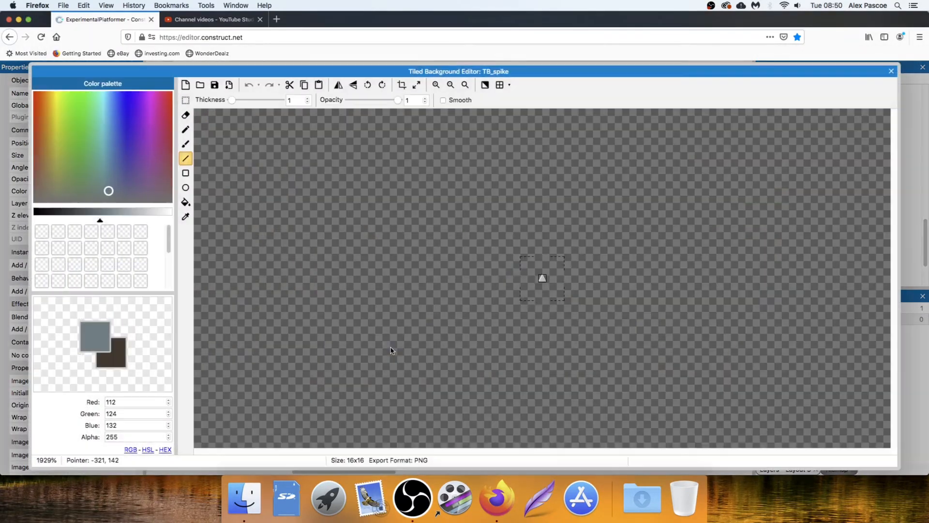
left_click(891, 71)
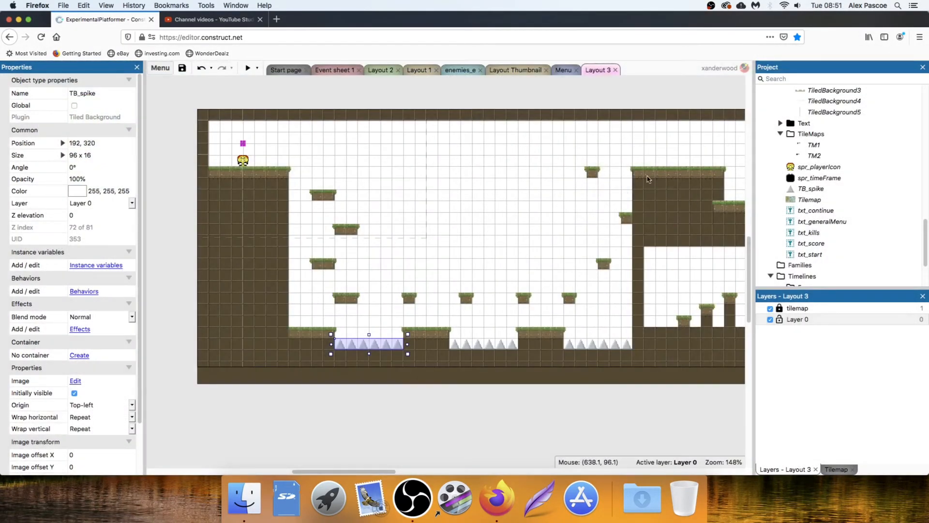
left_click(381, 101)
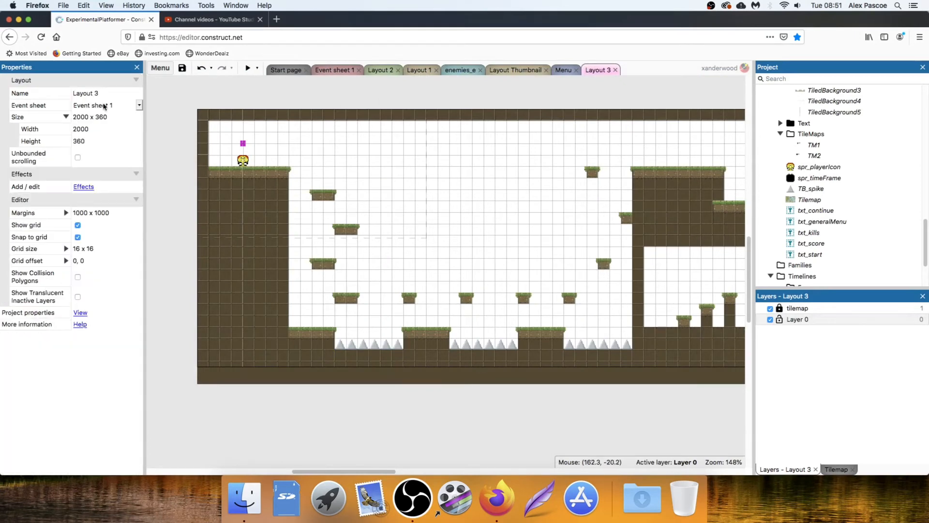
Collapse the Menu Navigation and Functions groups in Event sheet 1
left_click(336, 71)
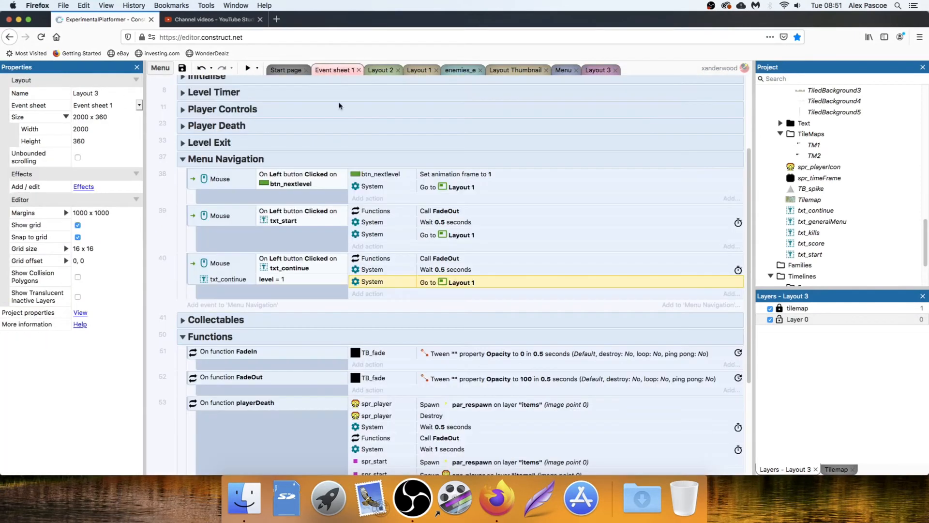
left_click(183, 159)
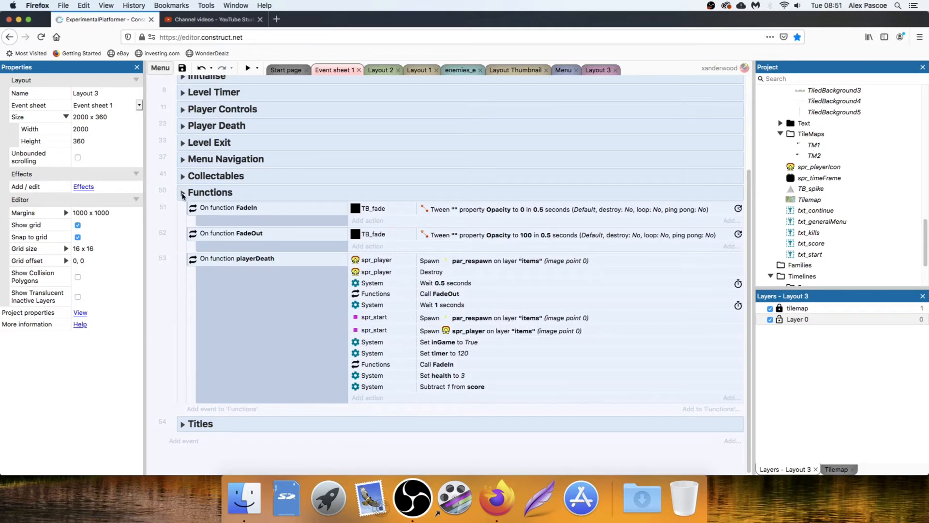
scroll(182, 194, "up", 3)
left_click(182, 309)
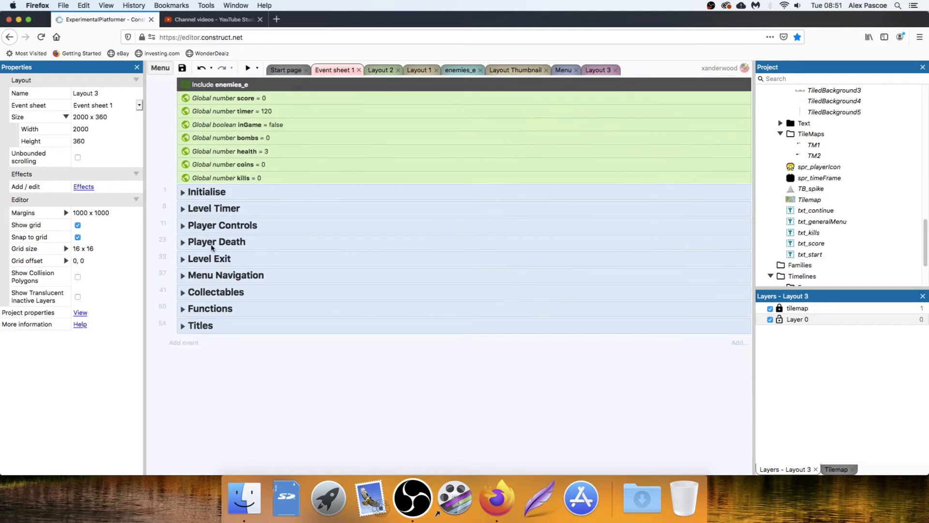
Examine the Player Death events and the actions of the playerDeath function, and collapse both groups again
left_click(182, 244)
scroll(186, 404, "down", 5)
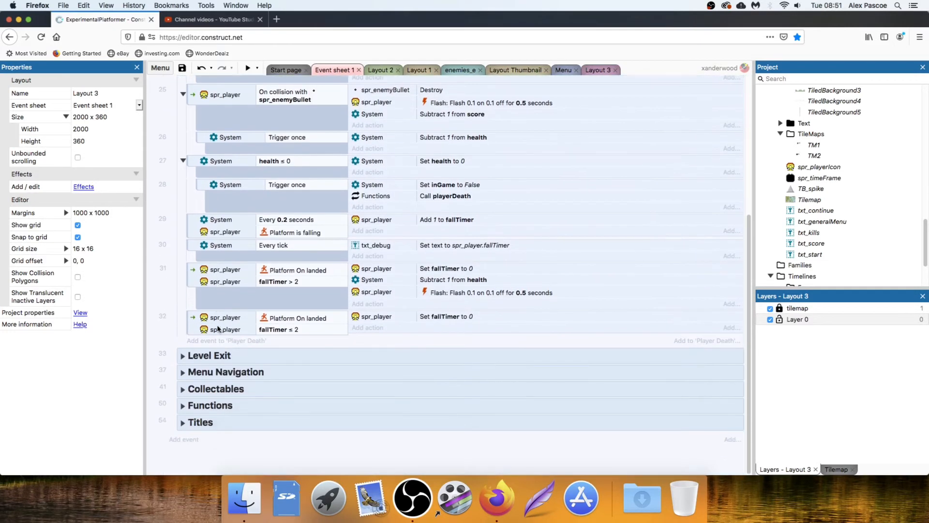
left_click(182, 404)
scroll(290, 363, "down", 8)
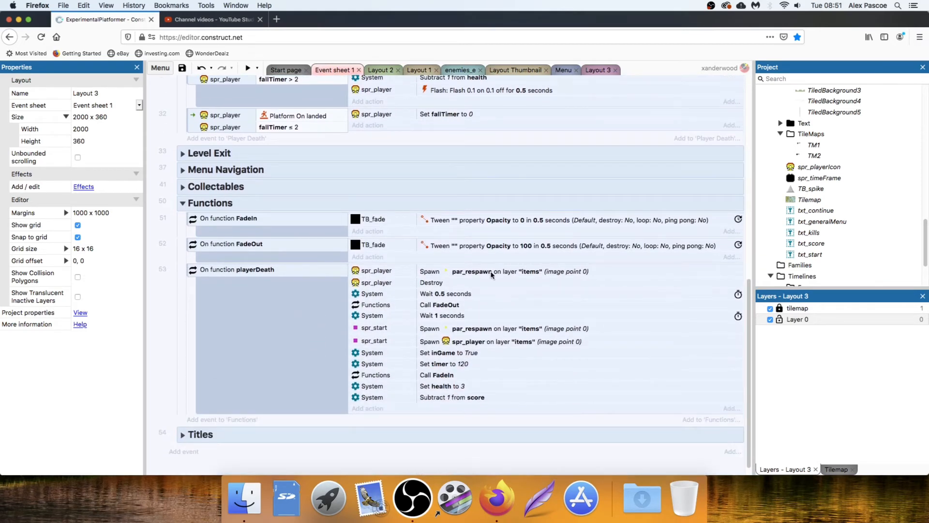
scroll(404, 286, "up", 5)
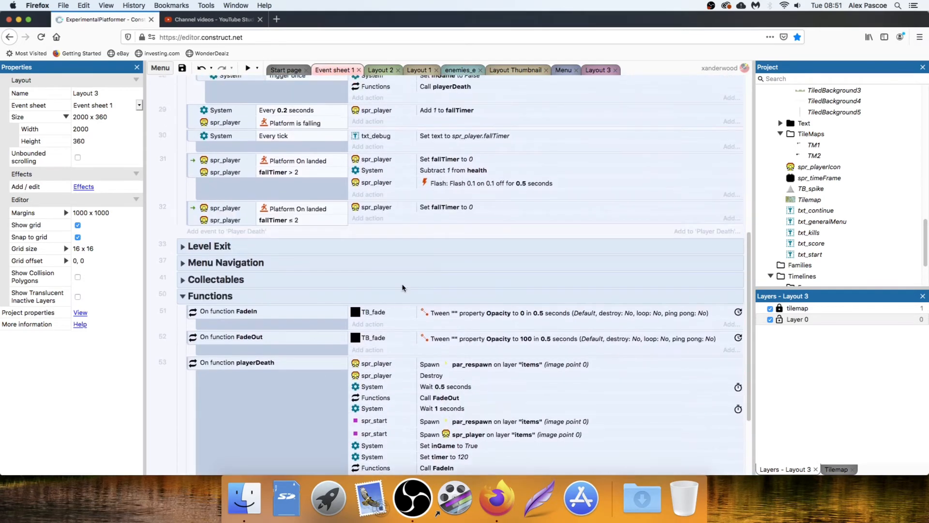
scroll(327, 264, "up", 4)
scroll(324, 259, "up", 6)
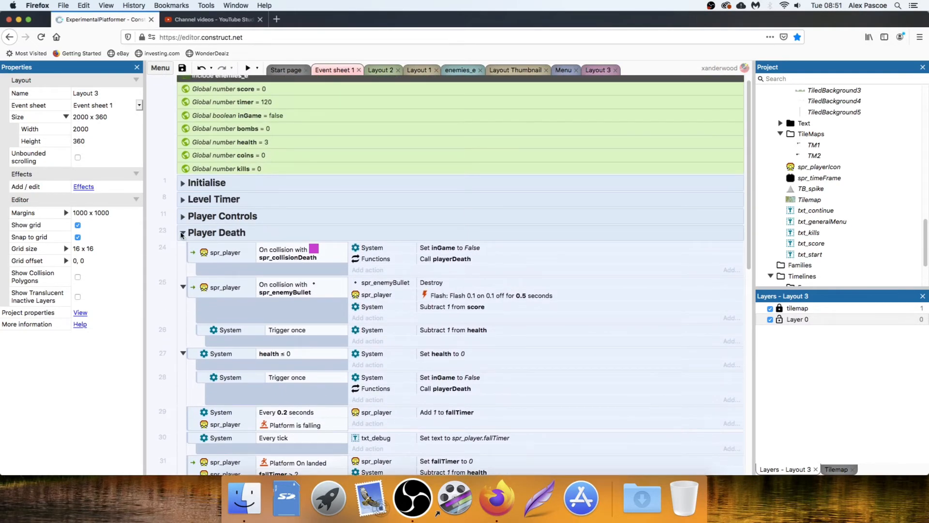
left_click(183, 233)
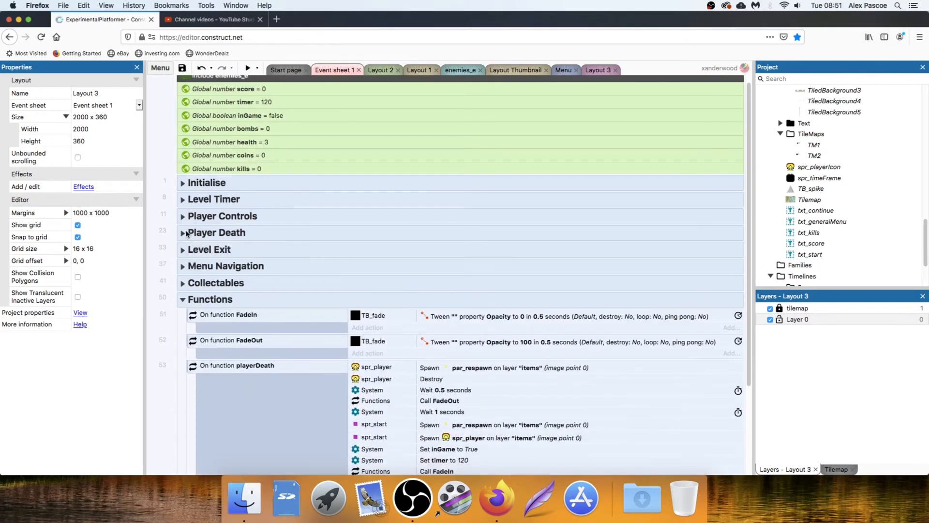
left_click(182, 300)
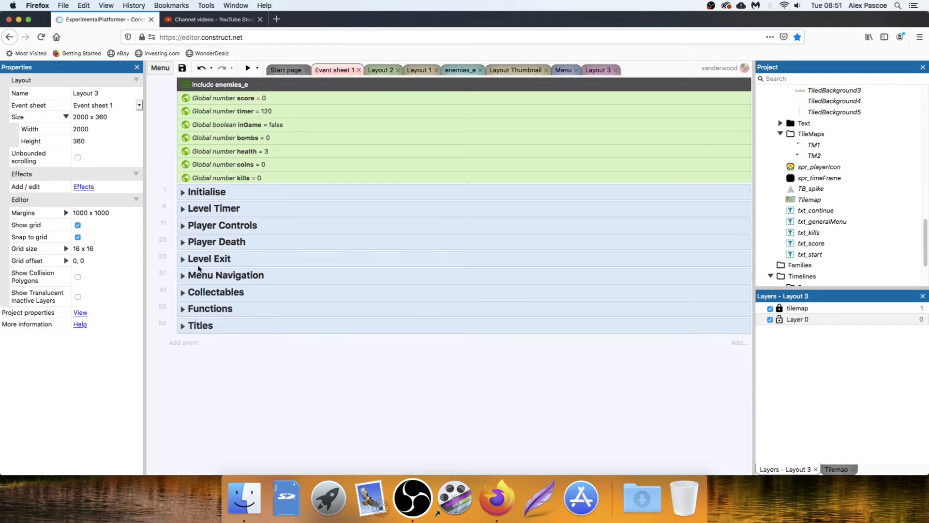
Expand the Player Death event group down to its last event
left_click(183, 242)
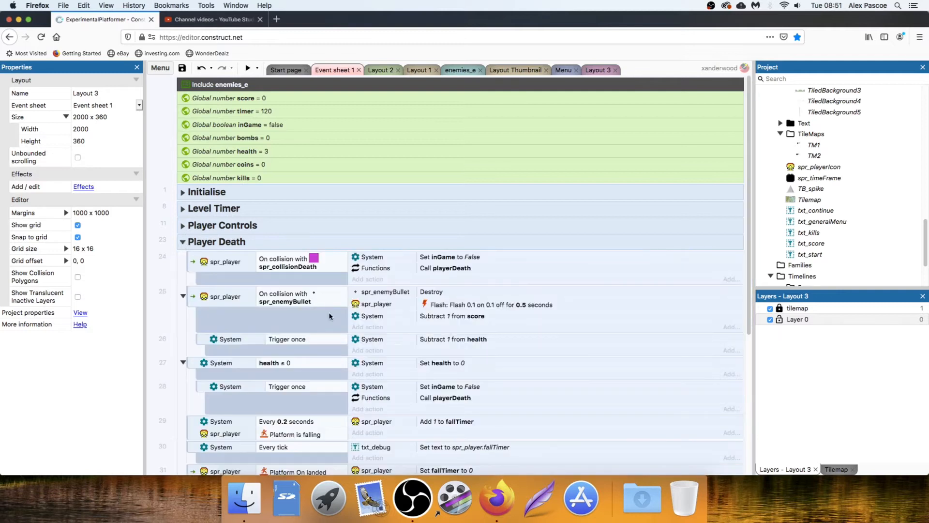
scroll(288, 220, "down", 4)
scroll(297, 203, "down", 5)
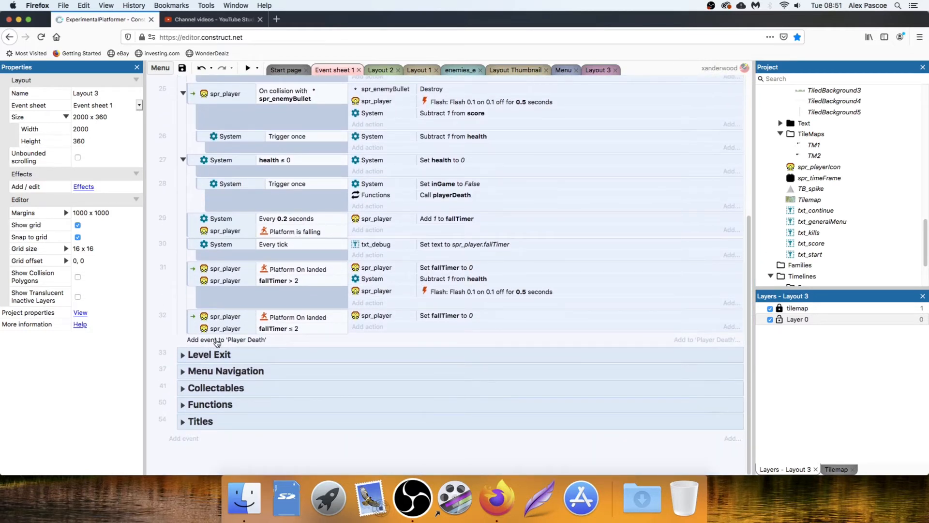
left_click(217, 341)
double_click(611, 225)
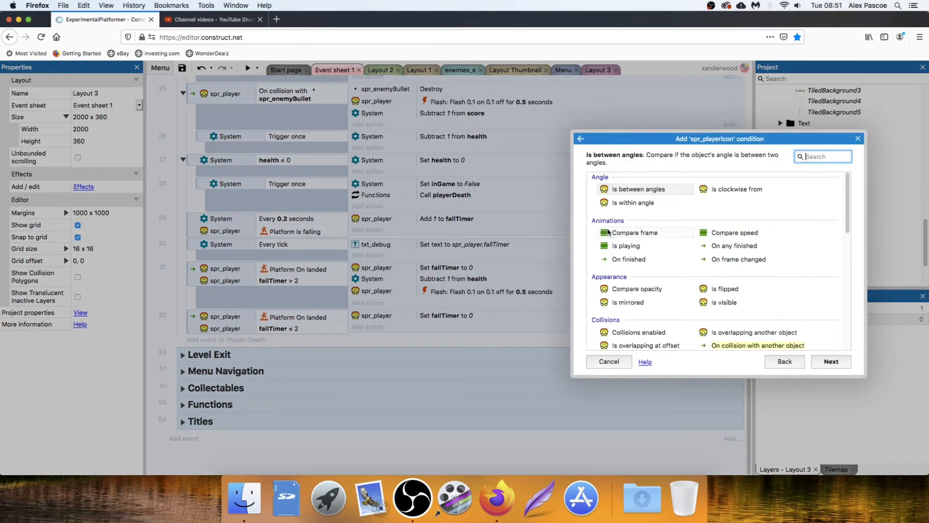
left_click(859, 138)
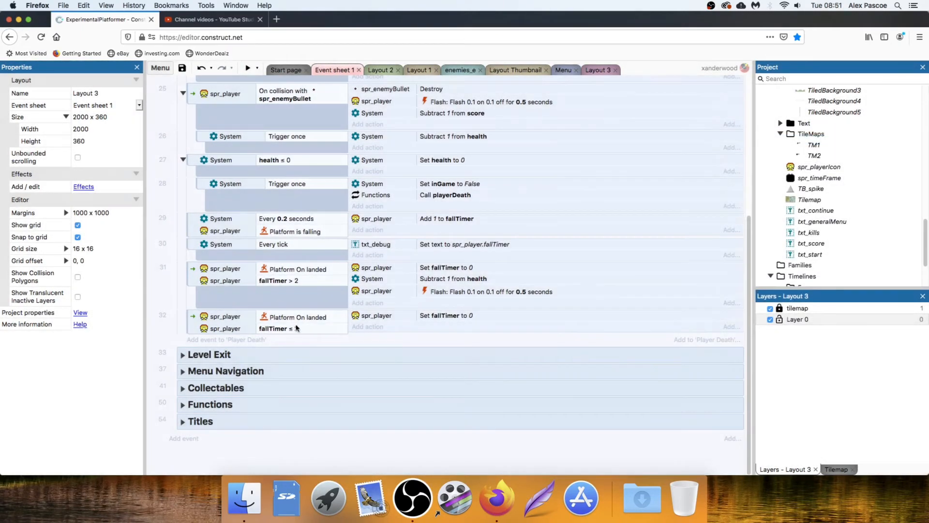
Add a Player Death event that triggers when spr_player is on collision with TB_spike
left_click(242, 341)
double_click(704, 186)
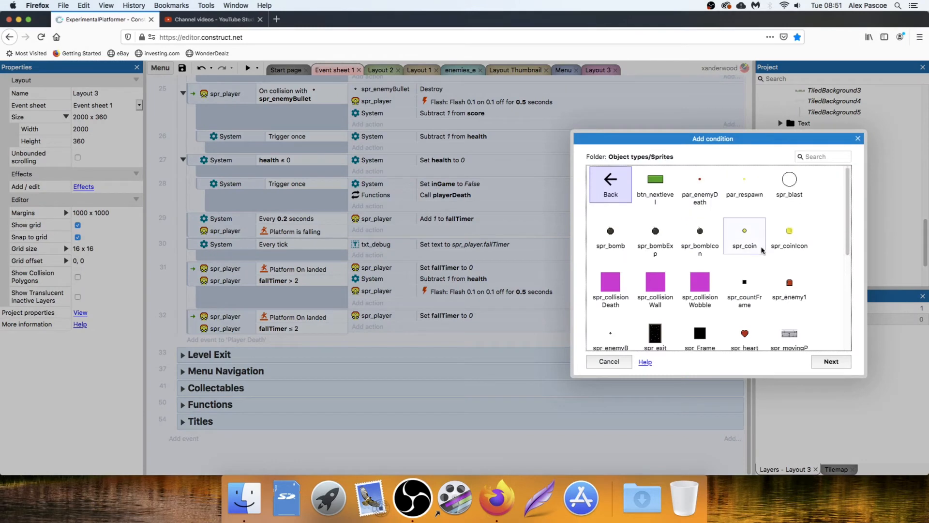
scroll(657, 291, "down", 3)
double_click(657, 290)
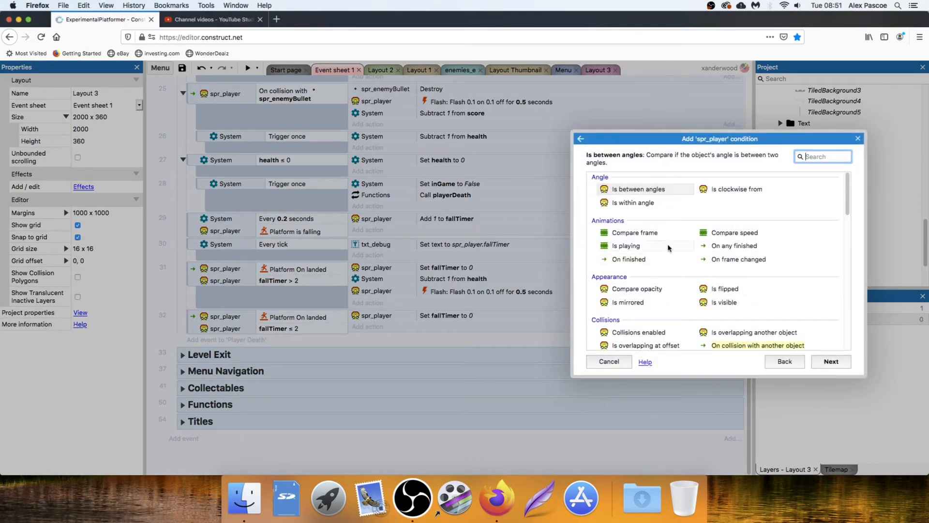
scroll(754, 215, "down", 5)
scroll(754, 215, "up", 2)
double_click(755, 237)
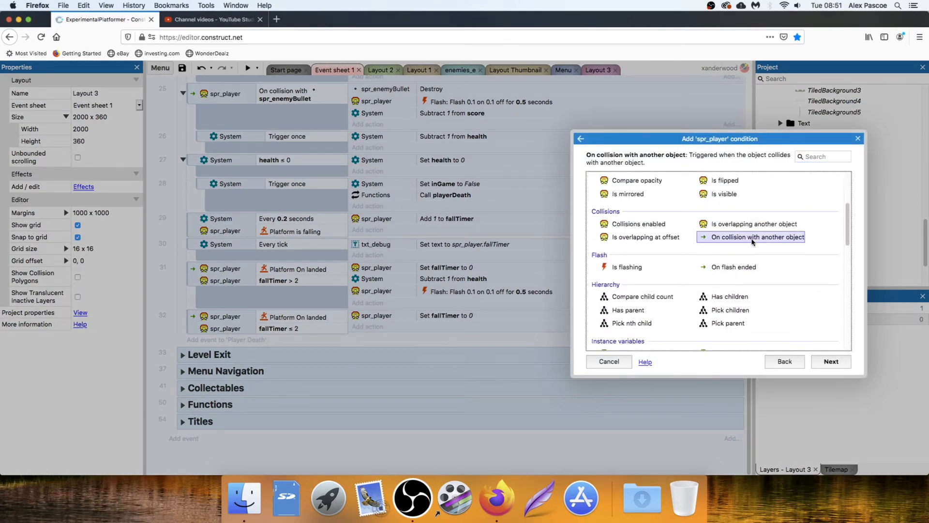
left_click(501, 269)
scroll(428, 265, "down", 5)
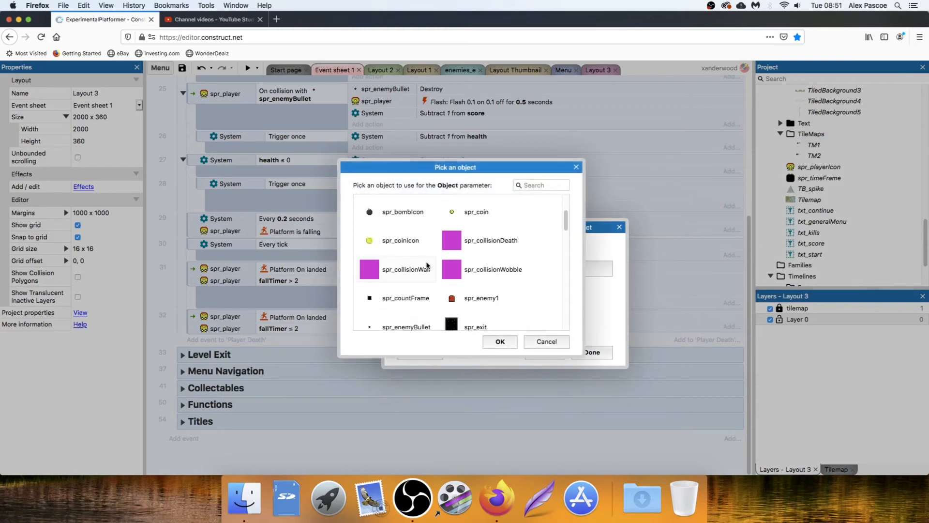
scroll(427, 262, "up", 5)
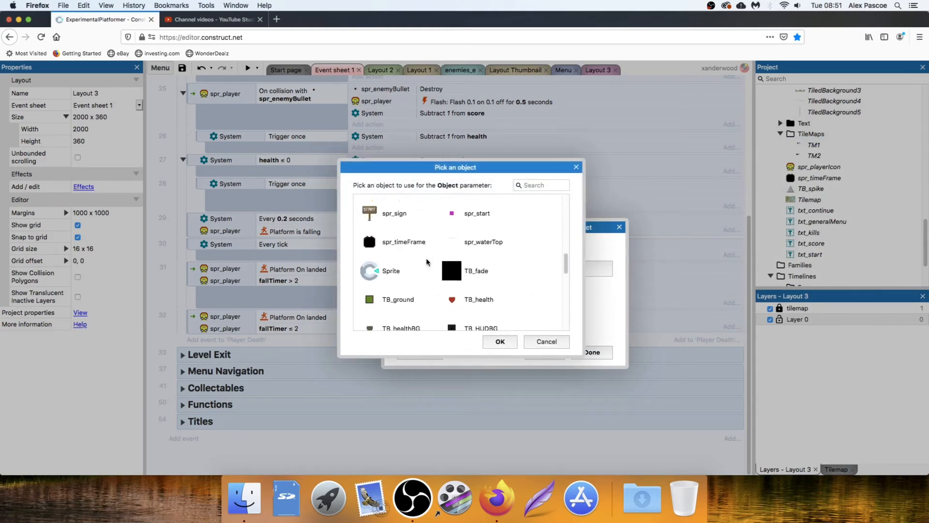
scroll(421, 260, "down", 5)
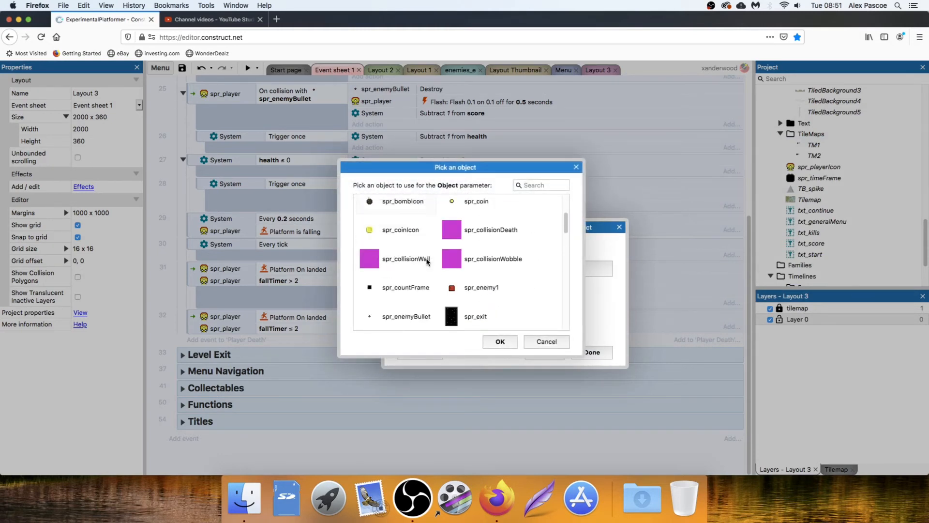
scroll(412, 249, "up", 2)
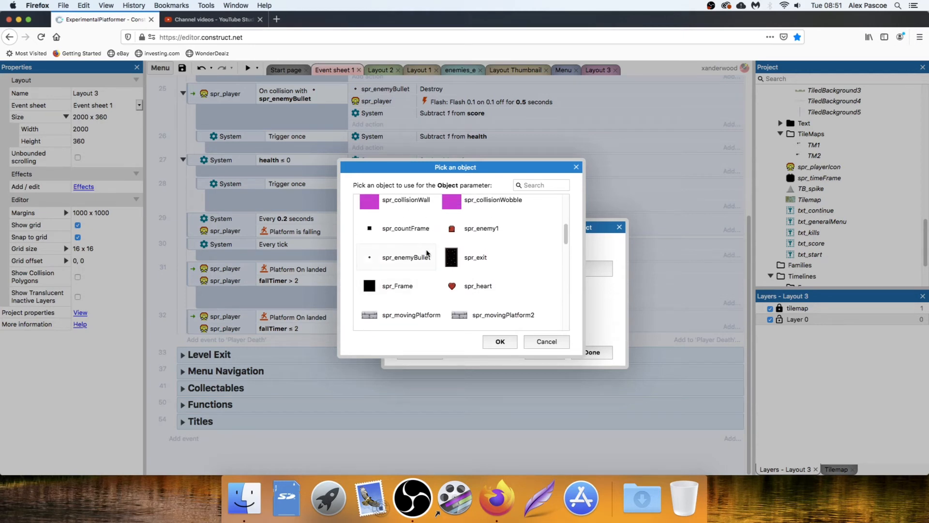
scroll(428, 256, "down", 5)
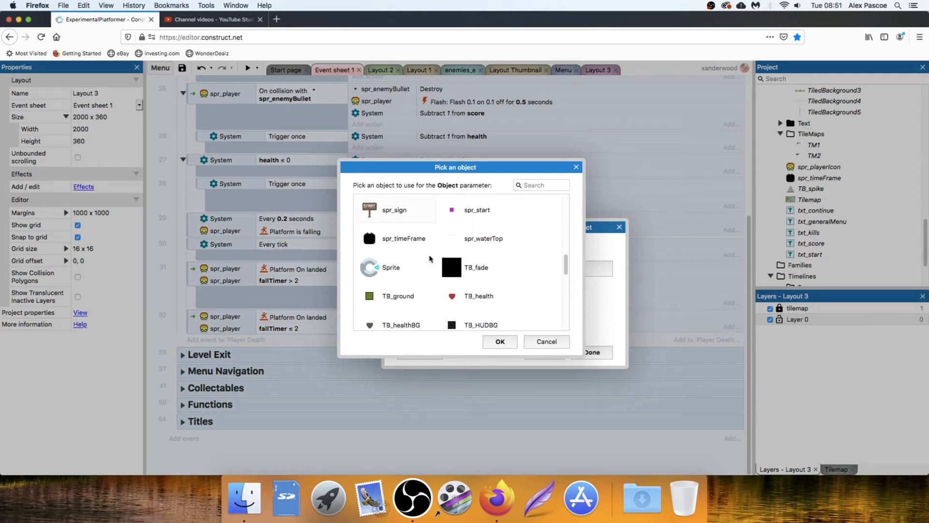
scroll(413, 275, "down", 3)
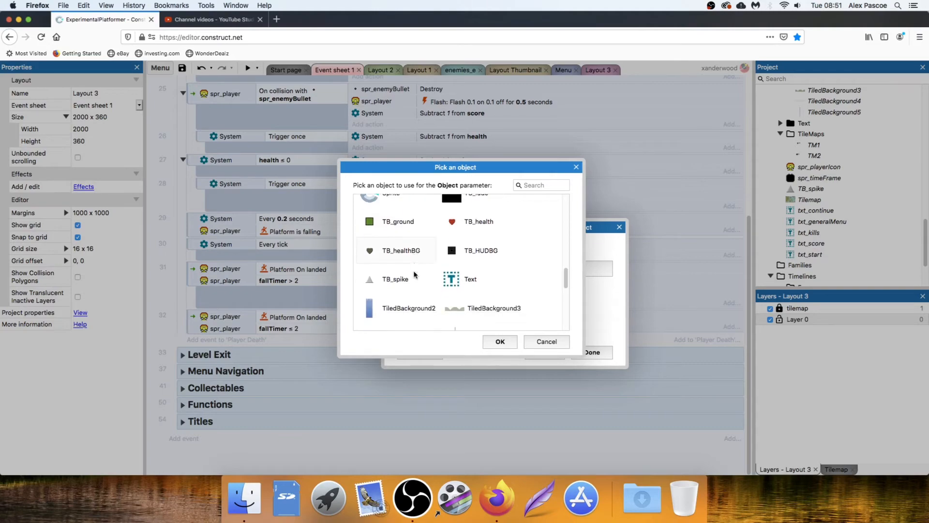
double_click(391, 261)
left_click(591, 352)
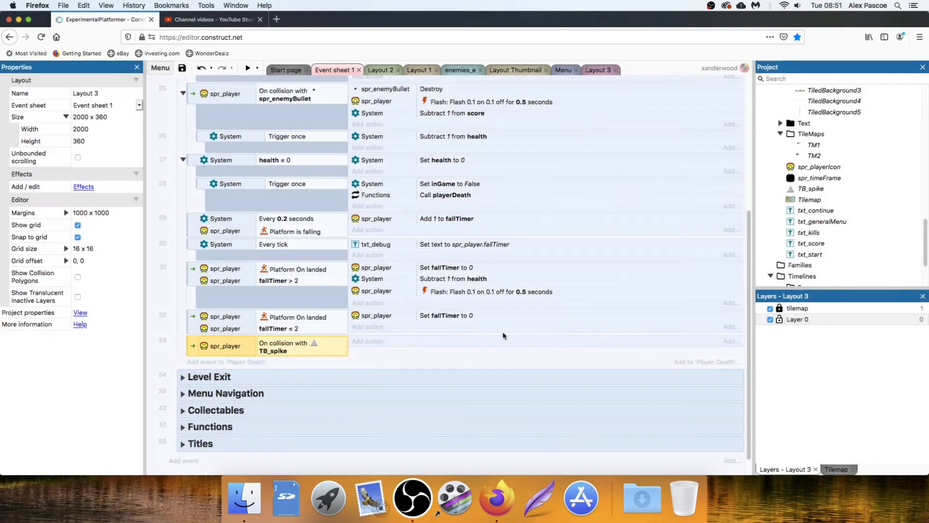
Add a Functions action calling playerDeath to the TB_spike collision event
left_click(368, 341)
double_click(660, 180)
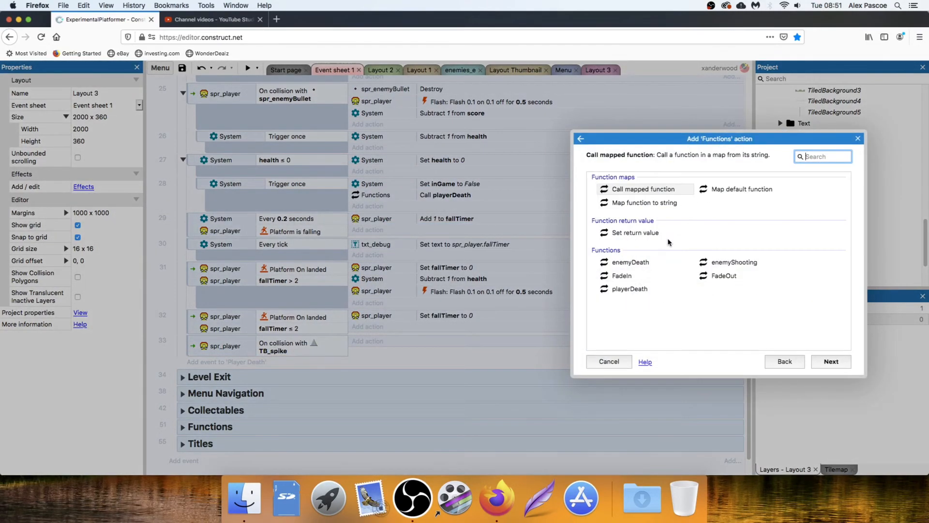
double_click(632, 288)
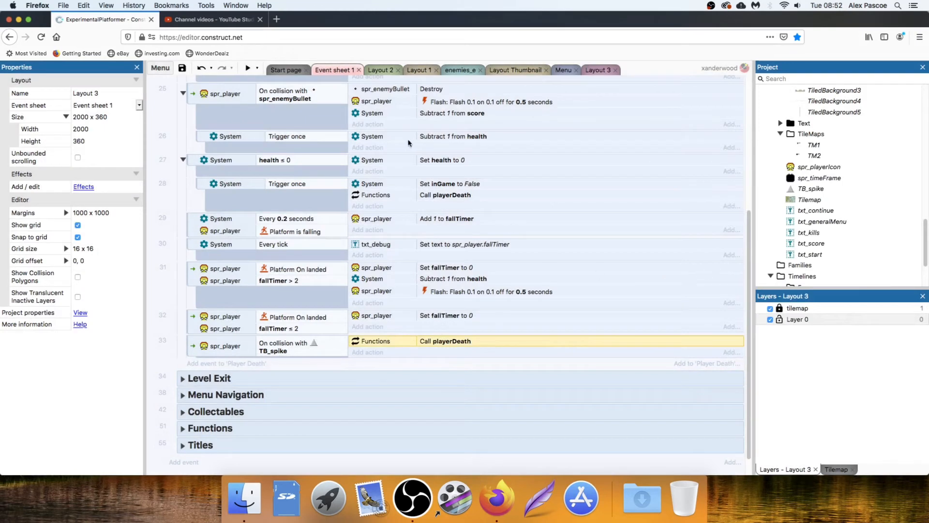
Preview Layout 3, steer the player down the platforms into the first spike pit, and close the preview
left_click(248, 67)
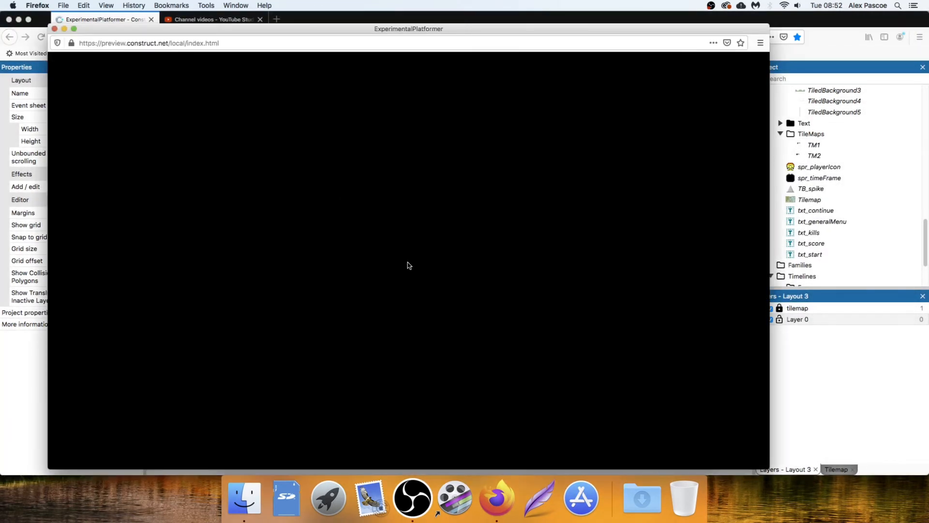
key("Right")
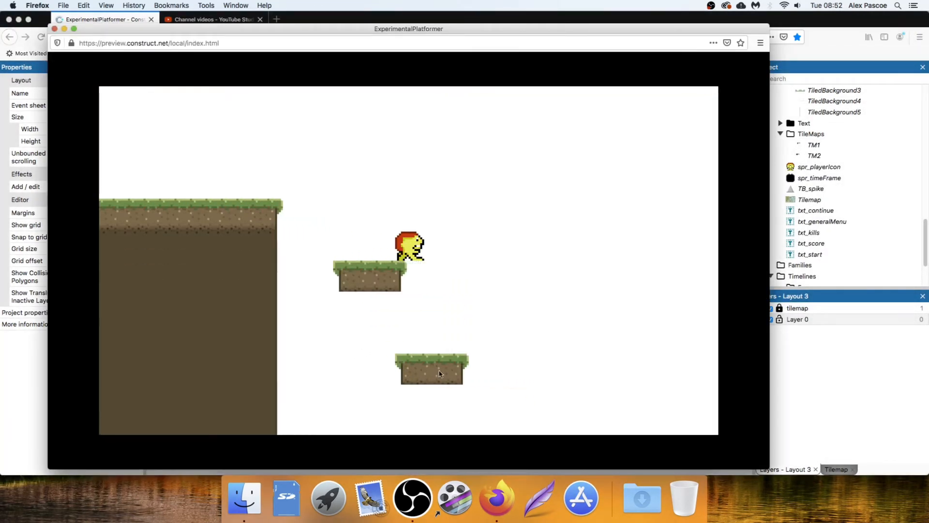
key("Left")
key("Right")
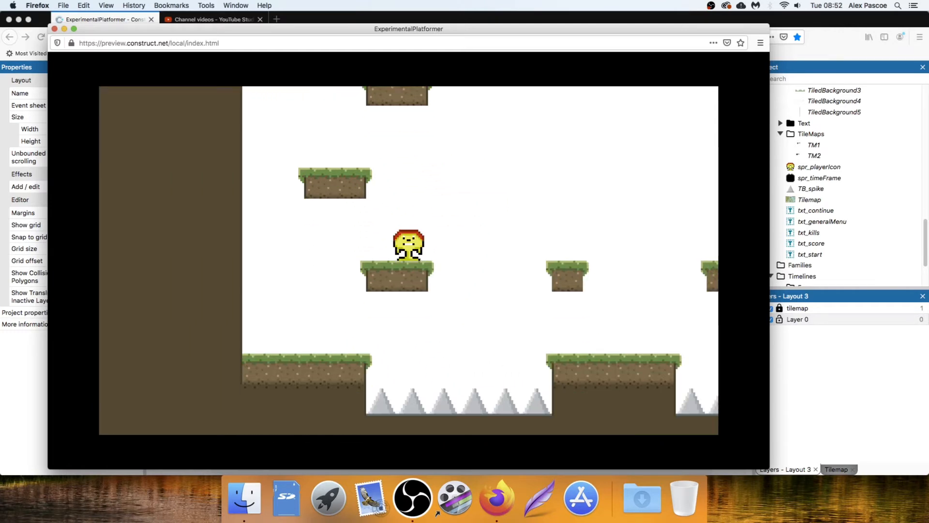
key("Right")
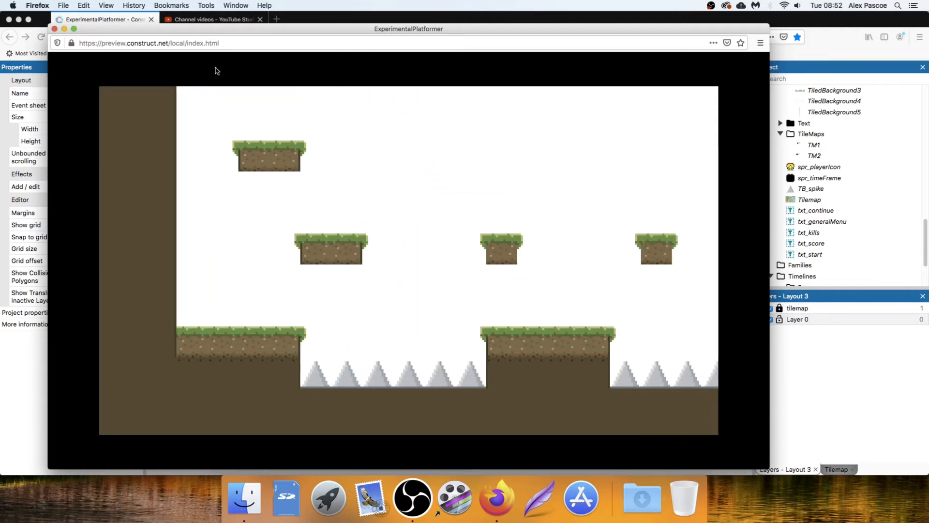
left_click(54, 30)
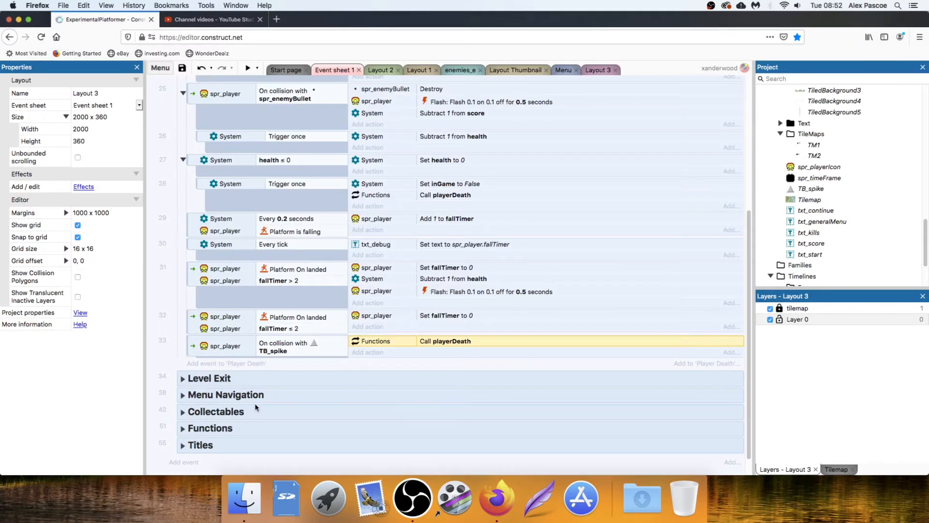
Expand the Functions group and examine which layers the playerDeath spawn actions use
scroll(256, 408, "down", 1)
left_click(187, 406)
scroll(315, 368, "down", 4)
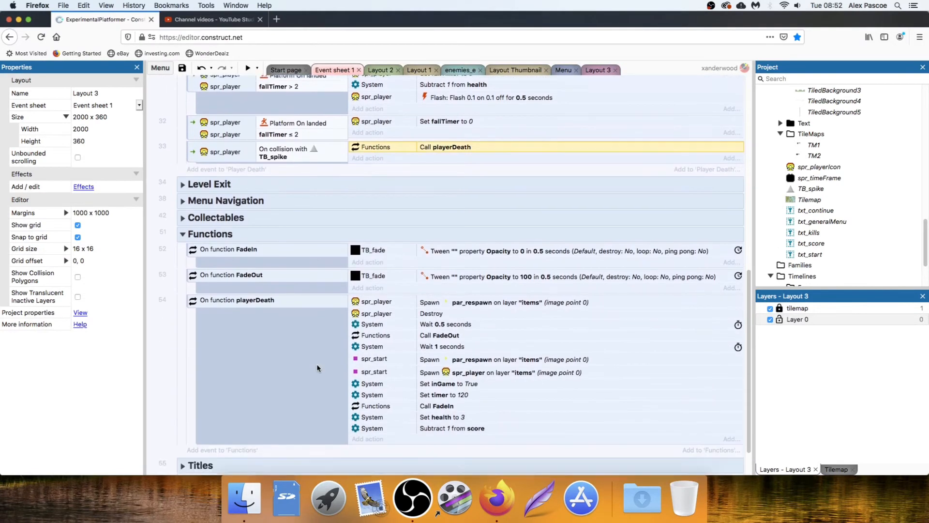
scroll(317, 367, "down", 1)
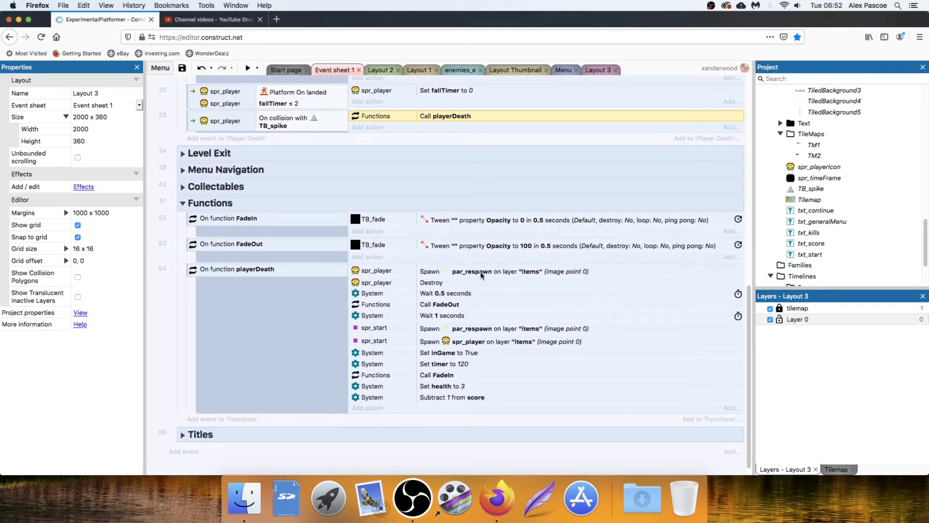
left_click(552, 272)
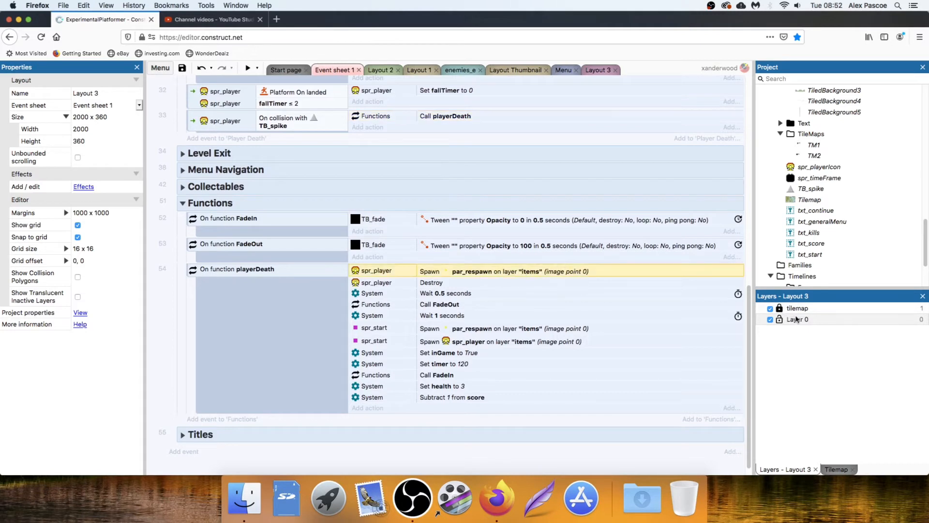
left_click(434, 285)
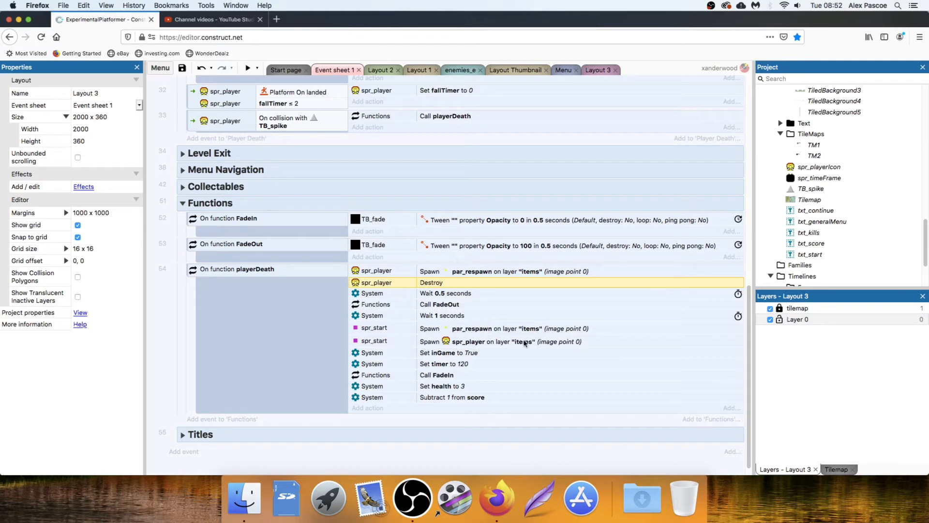
scroll(562, 368, "up", 1)
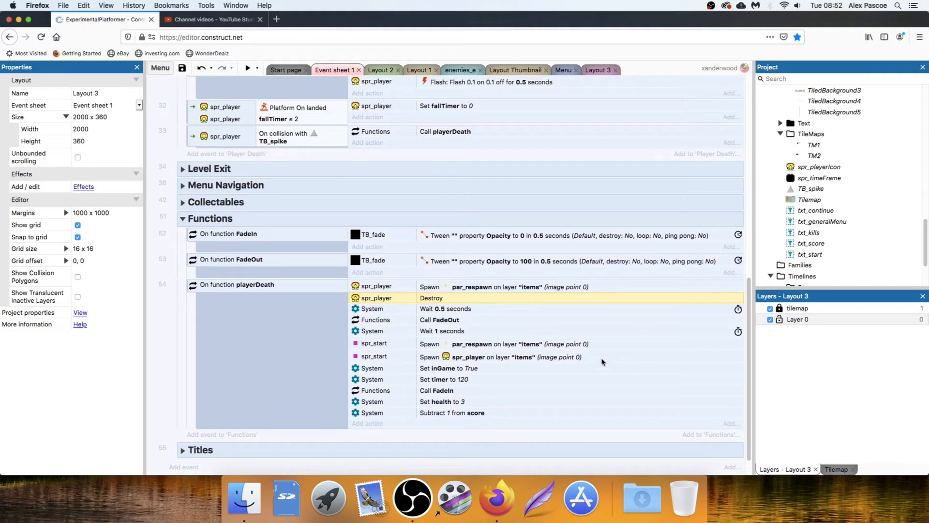
Add a top layer named FADE to Layout 3, lock it, and hide it in the layout view
left_click(797, 319)
right_click(792, 338)
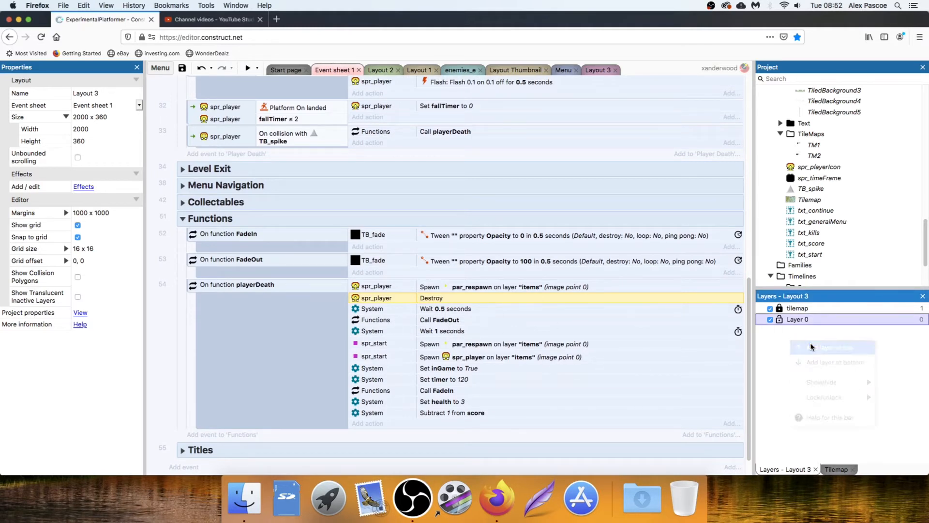
left_click(811, 346)
type("FADE")
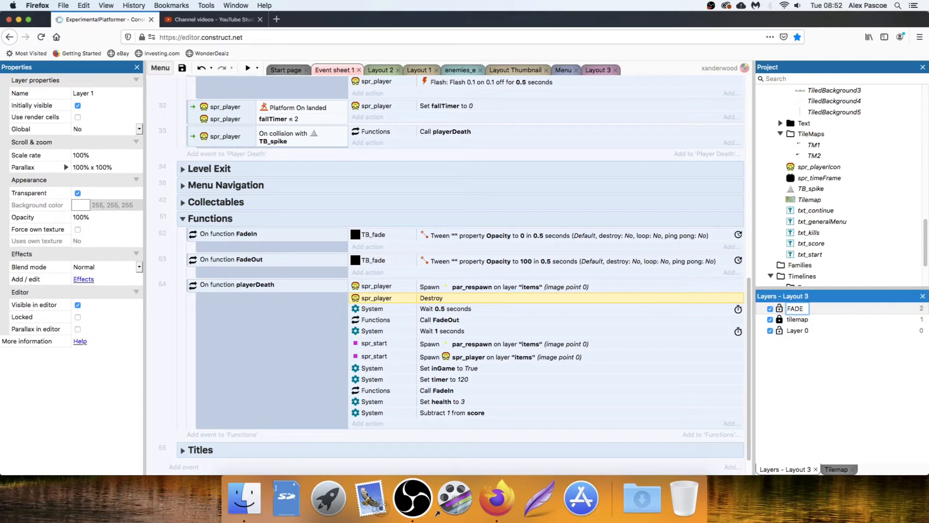
key("Return")
left_click(779, 309)
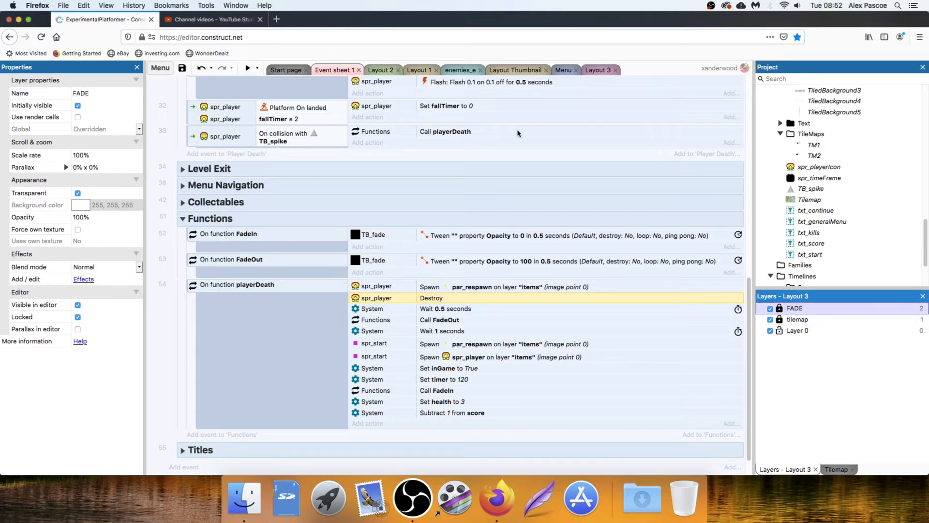
left_click(600, 70)
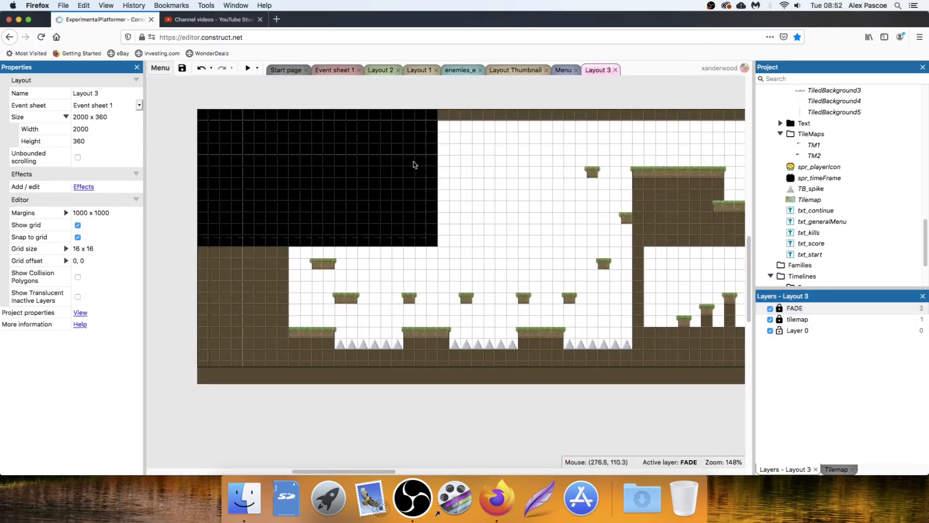
left_click(770, 308)
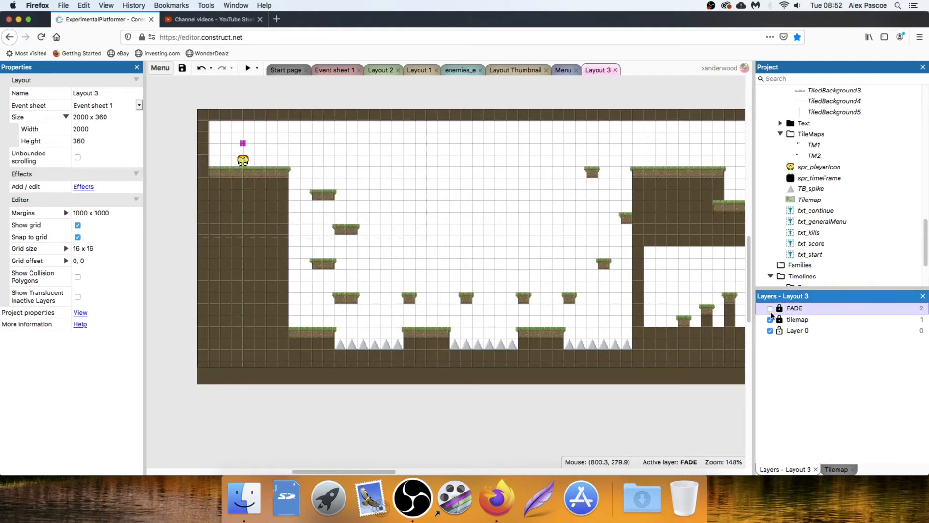
Add a layer named items to Layout 3, check Layout 1's layer order, and place items directly below FADE
right_click(795, 342)
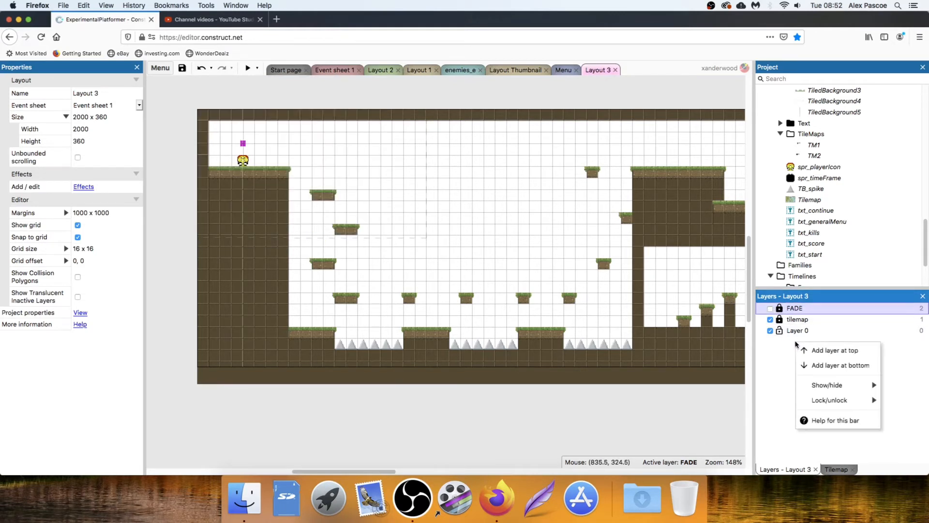
left_click(814, 350)
type("items")
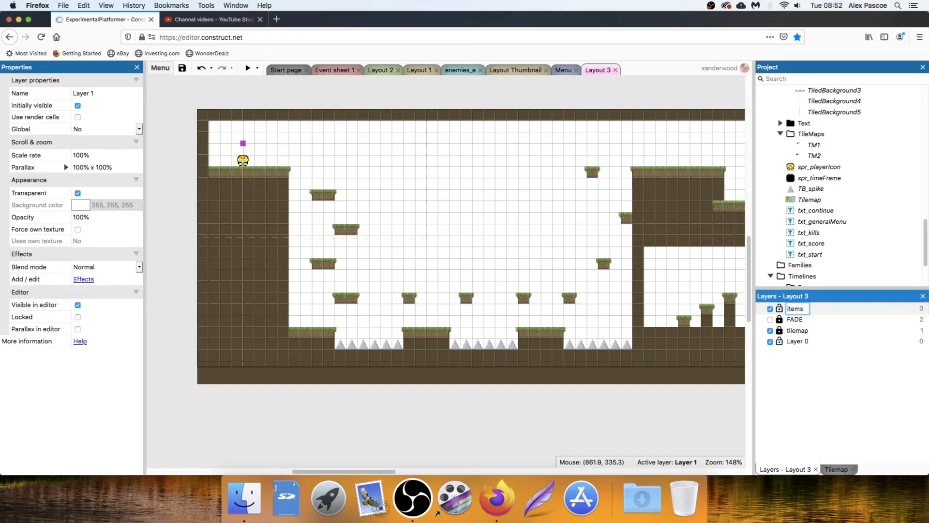
key("Return")
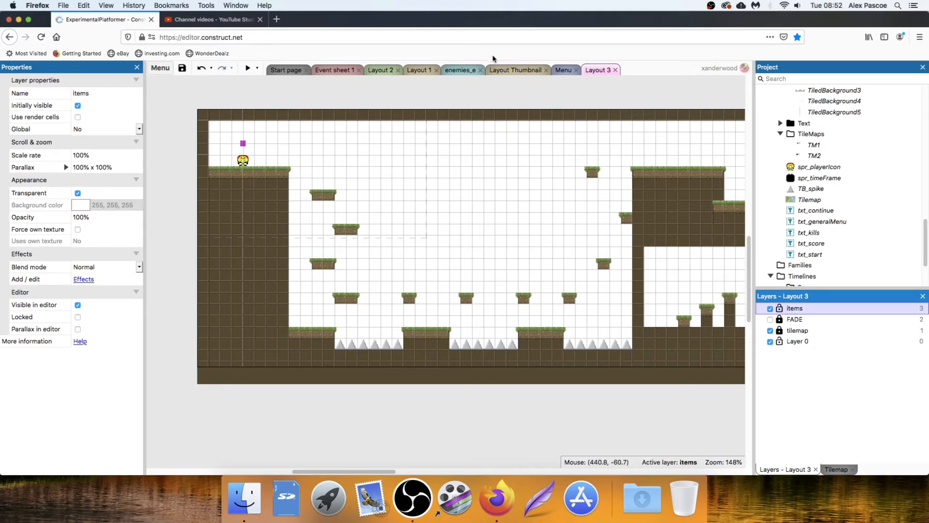
left_click(421, 71)
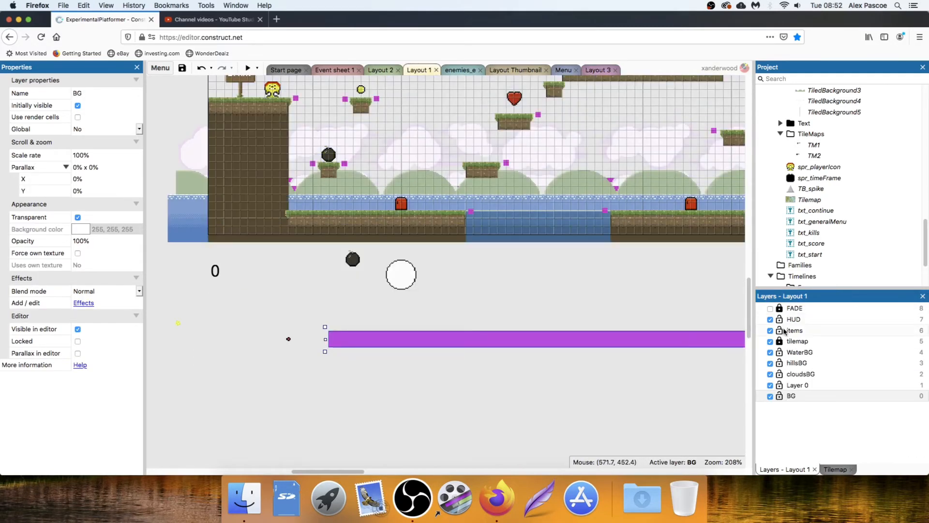
left_click(598, 70)
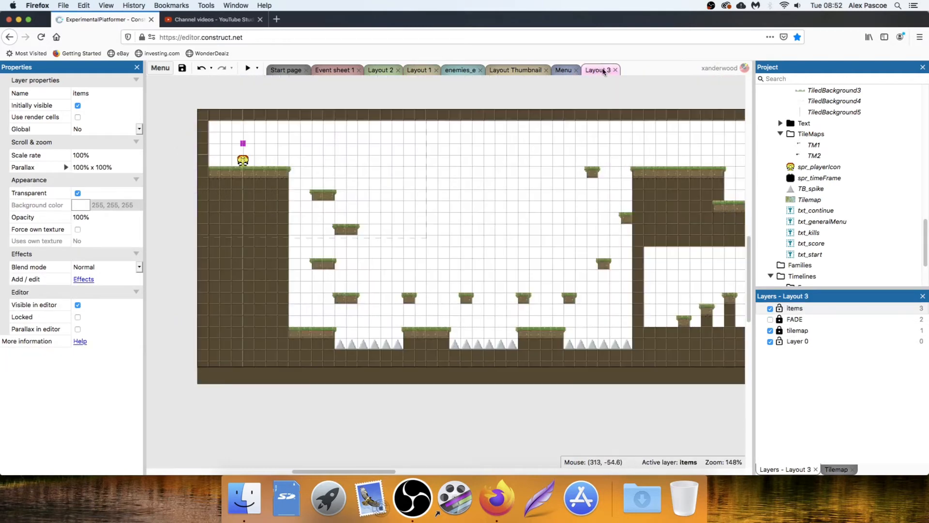
left_click_drag(793, 312, 794, 317)
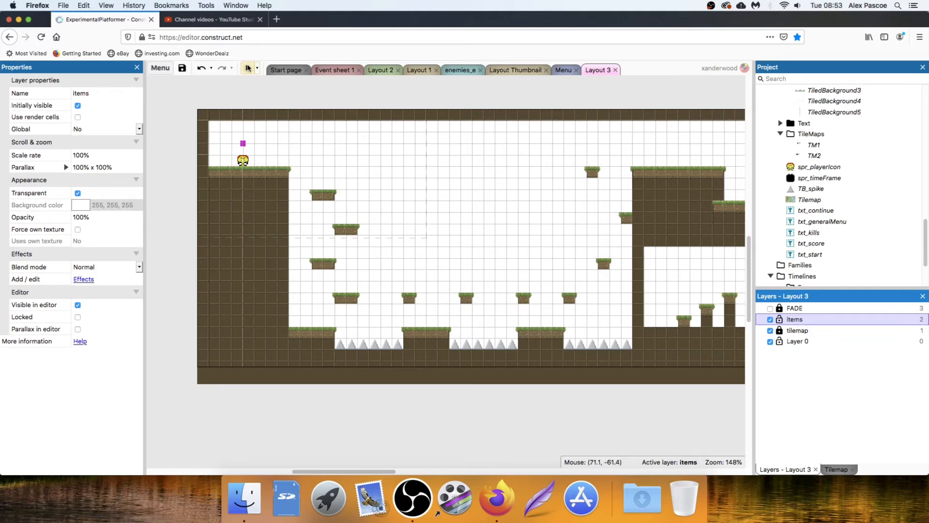
Preview Layout 3 again and move the player down the platforms towards the spikes
left_click(248, 68)
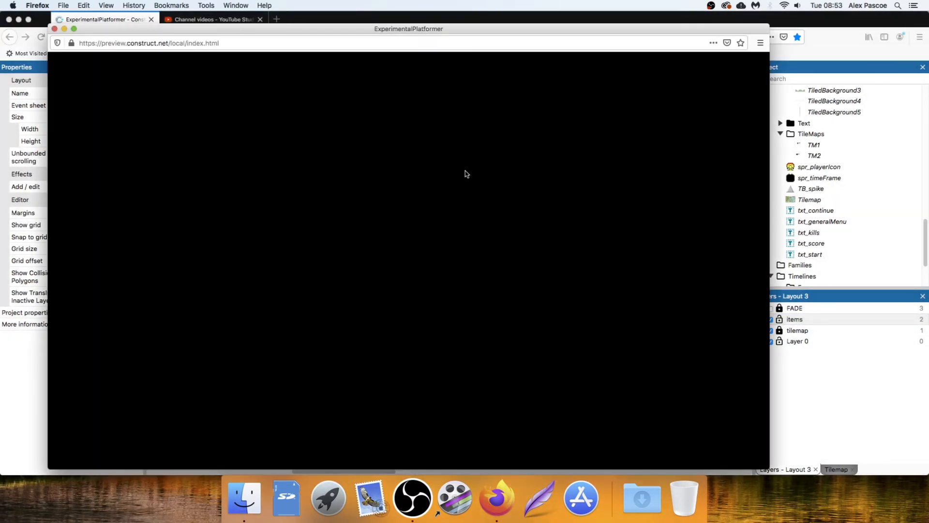
key("Right")
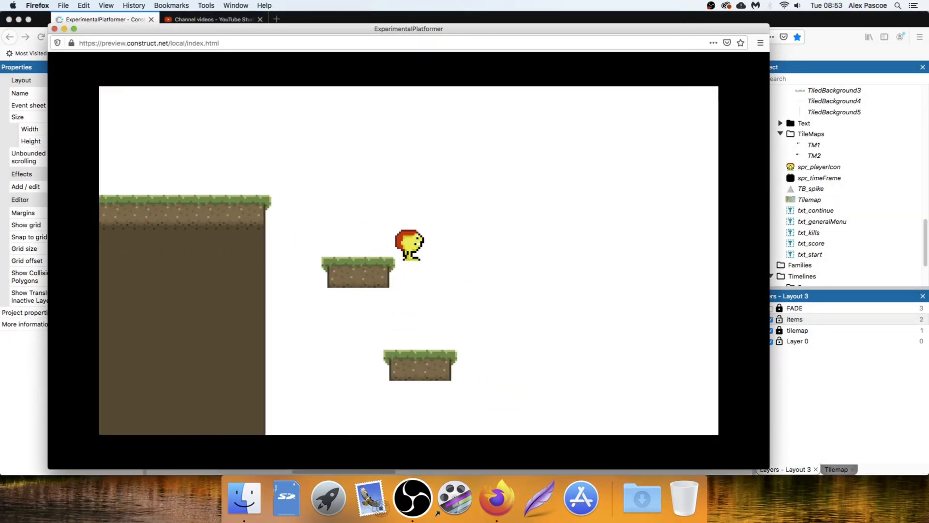
Play through the start of the level in the preview, then close the preview
key("Left")
key("Right")
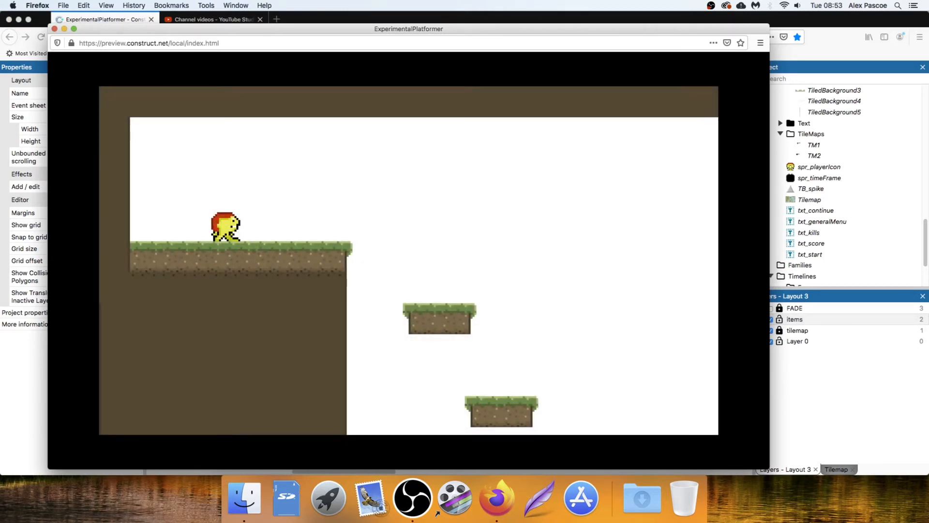
key("Right")
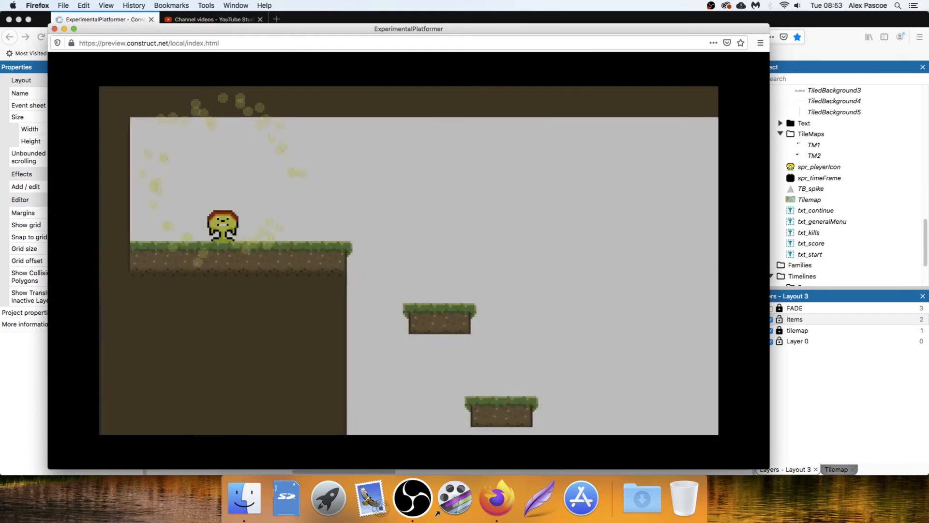
key("Right")
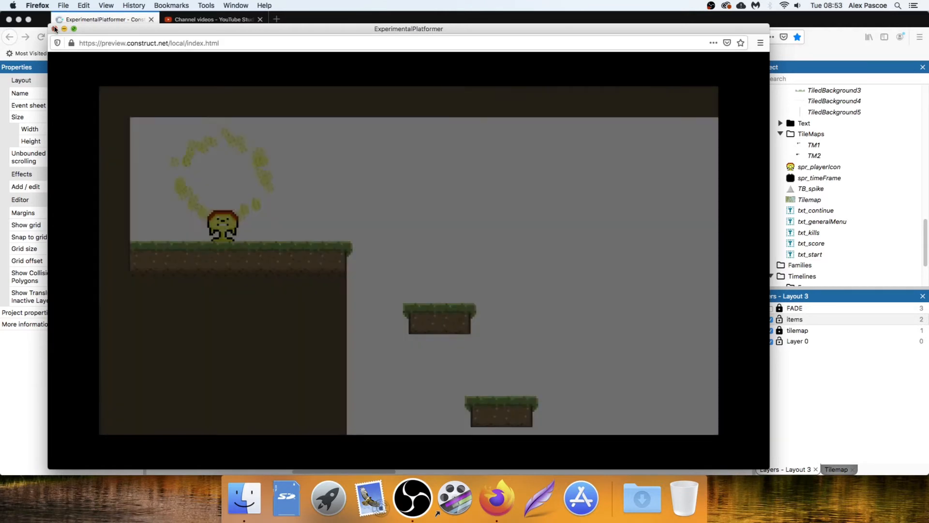
left_click(55, 29)
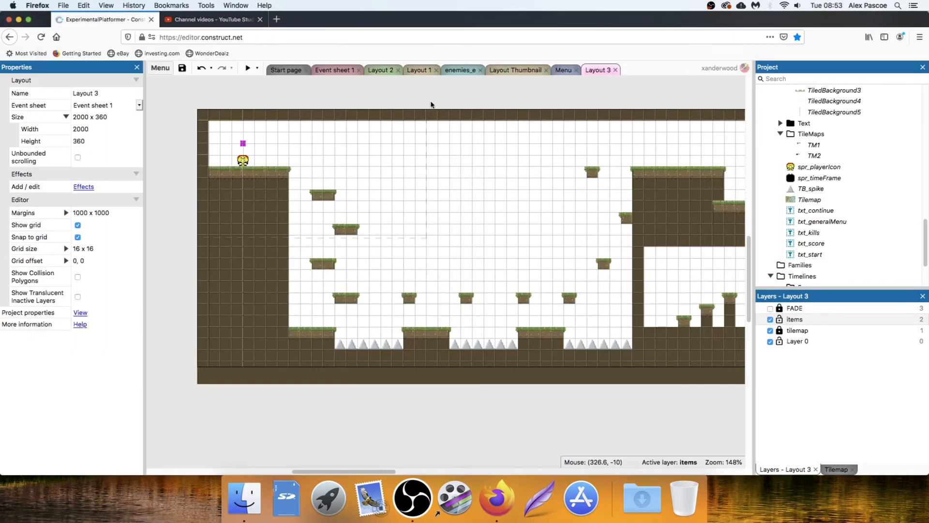
Check Layout 1's layer order and add a new layer named sky at the bottom of Layout 3
scroll(542, 174, "right", 5)
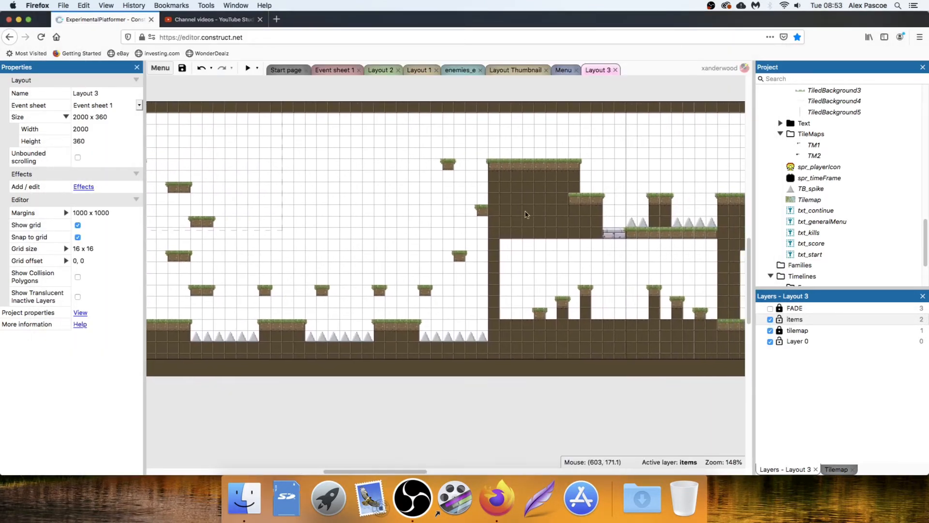
left_click(420, 71)
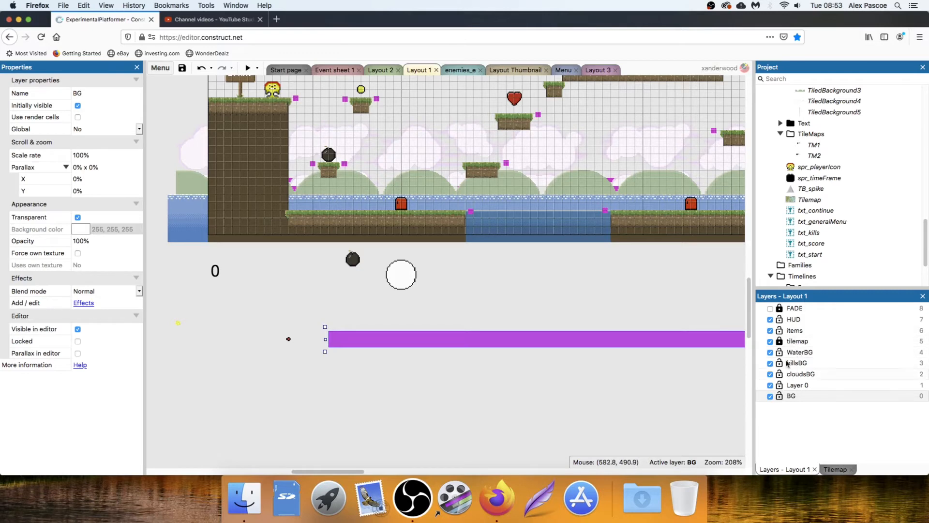
left_click(596, 71)
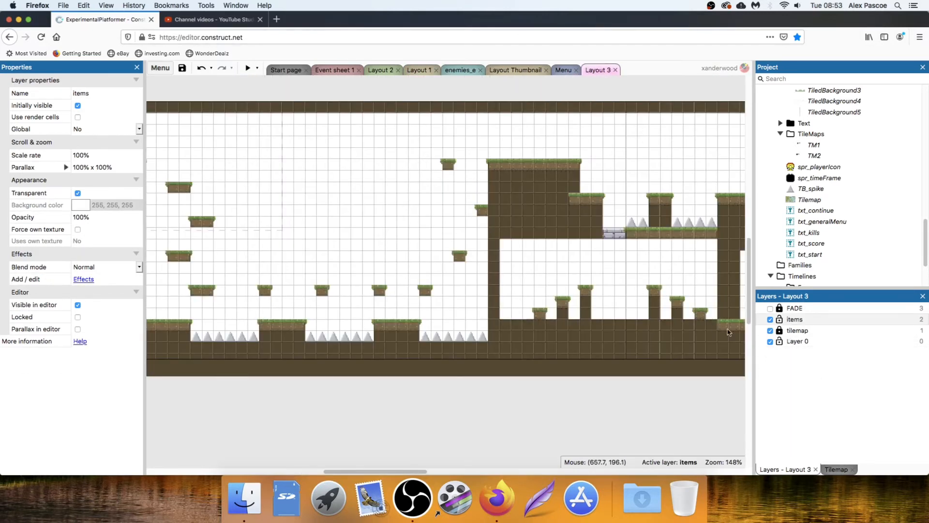
right_click(796, 365)
left_click(829, 387)
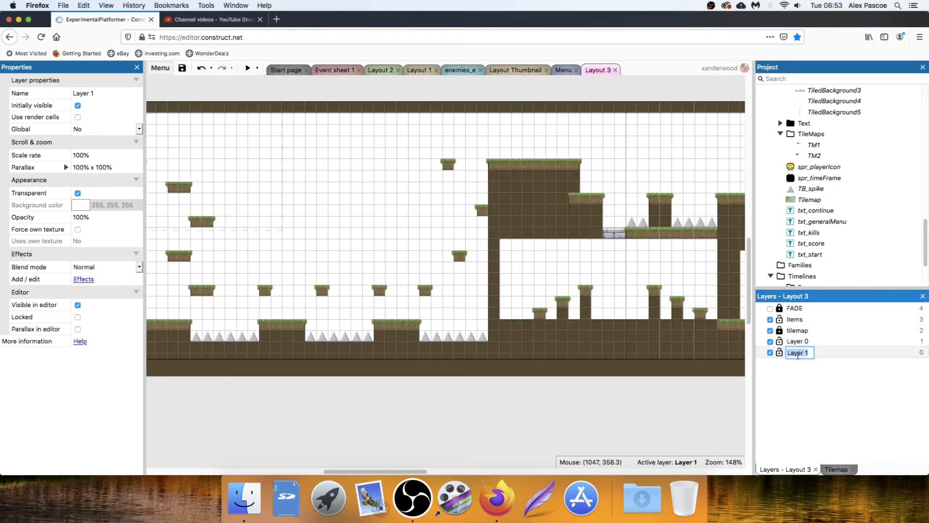
type("sky")
key("Return")
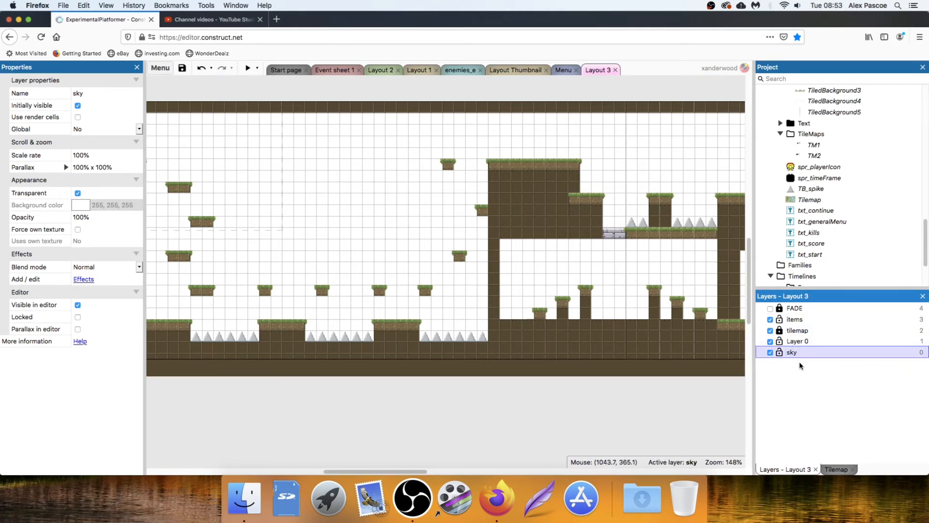
Make Layer 0 of Layout 3 transparent and lock it
left_click(797, 341)
middle_click_drag(495, 365, 706, 368)
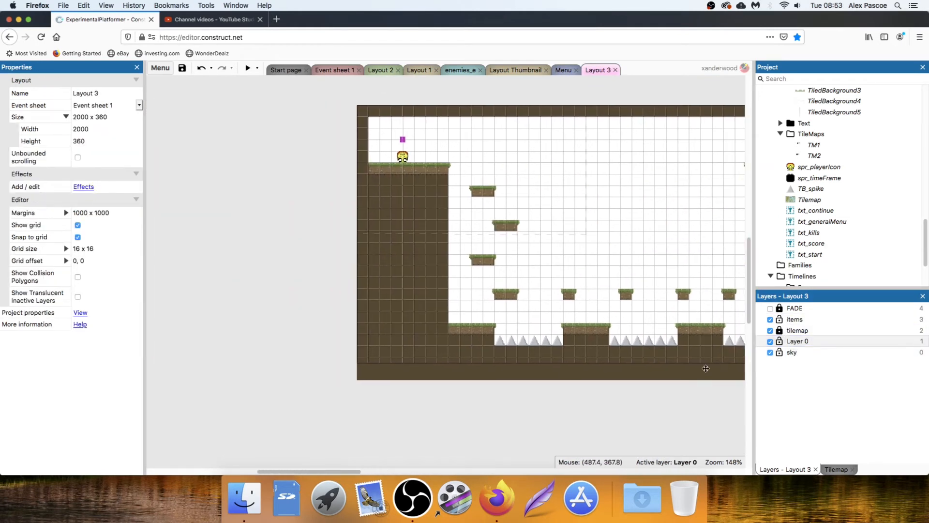
left_click(403, 157)
left_click(298, 191)
left_click(797, 341)
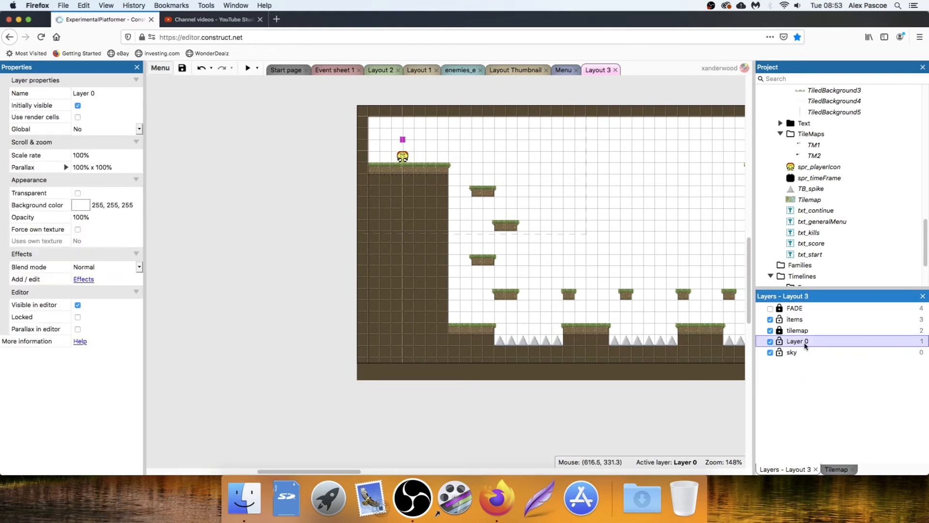
left_click(78, 193)
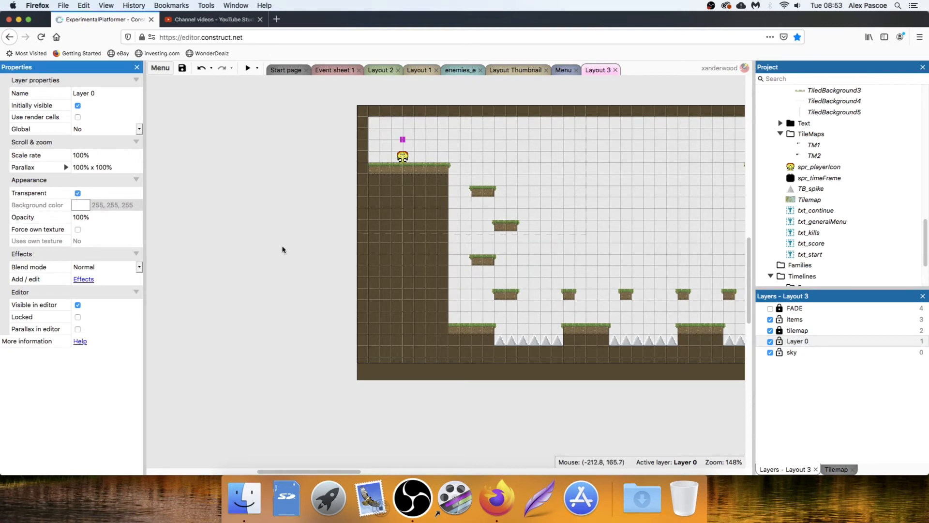
Place TiledBackground5 on the sky layer of Layout 3 at position 0, 0
left_click(794, 352)
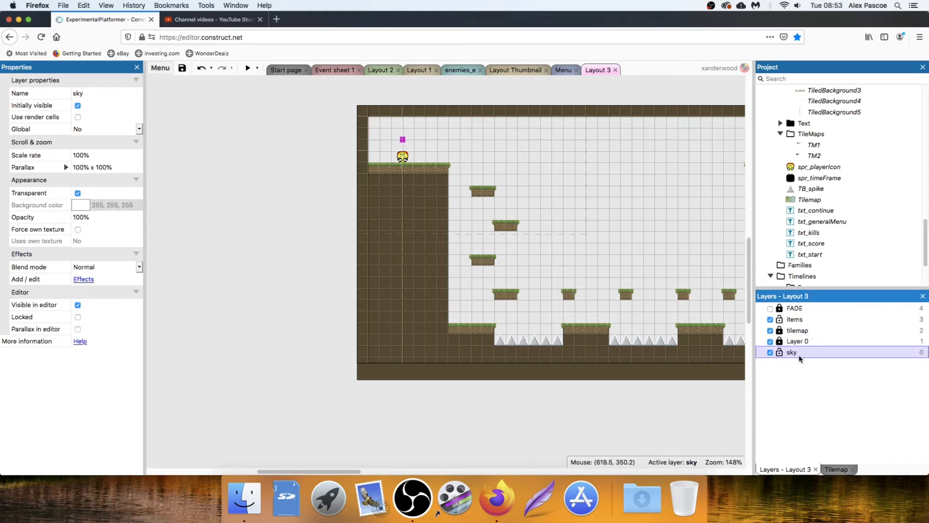
left_click(824, 365)
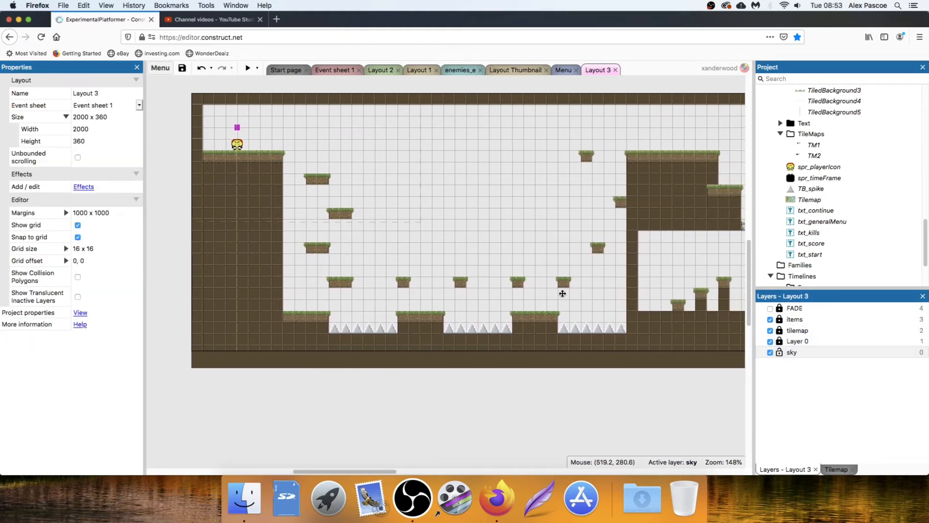
scroll(823, 208, "down", 3)
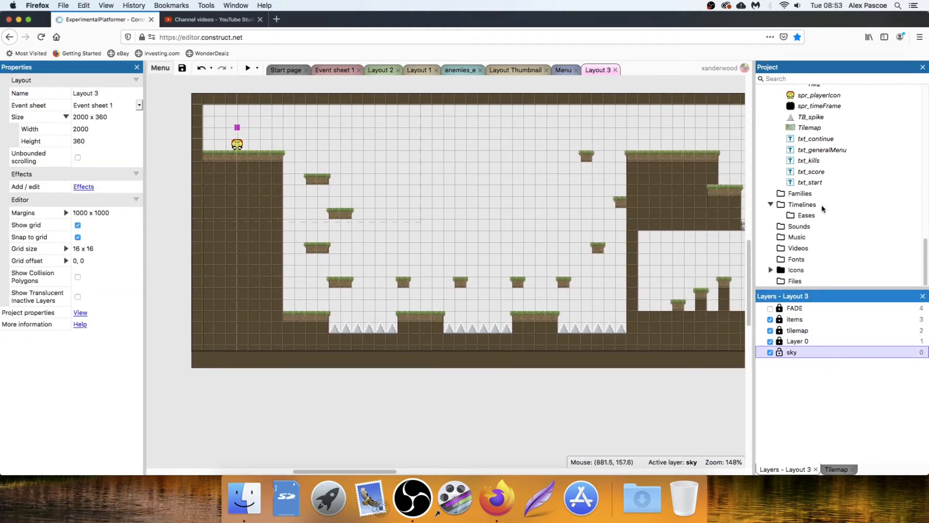
scroll(822, 208, "up", 6)
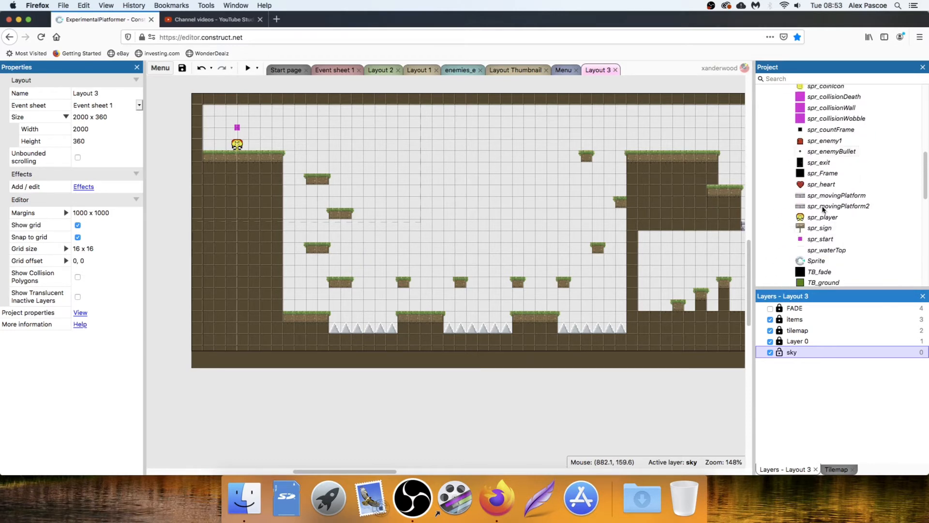
scroll(835, 227, "down", 6)
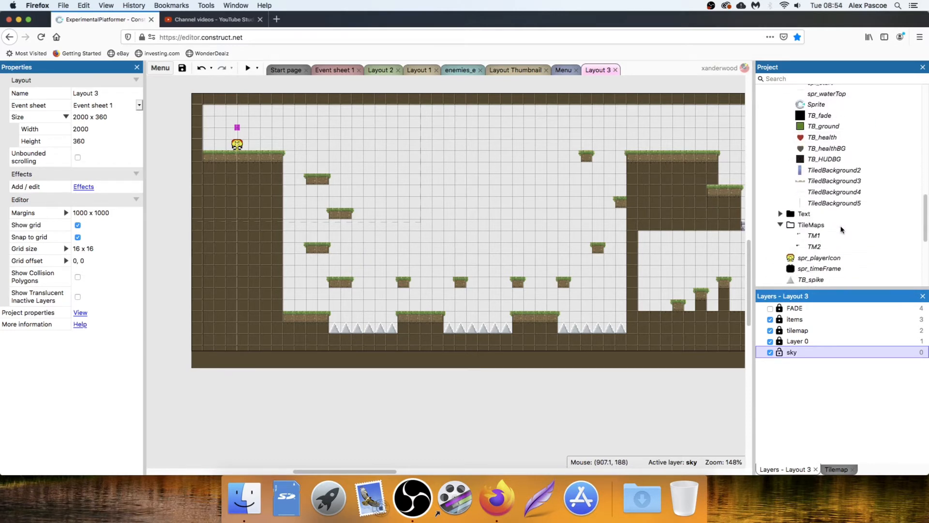
scroll(835, 227, "up", 1)
left_click(845, 219)
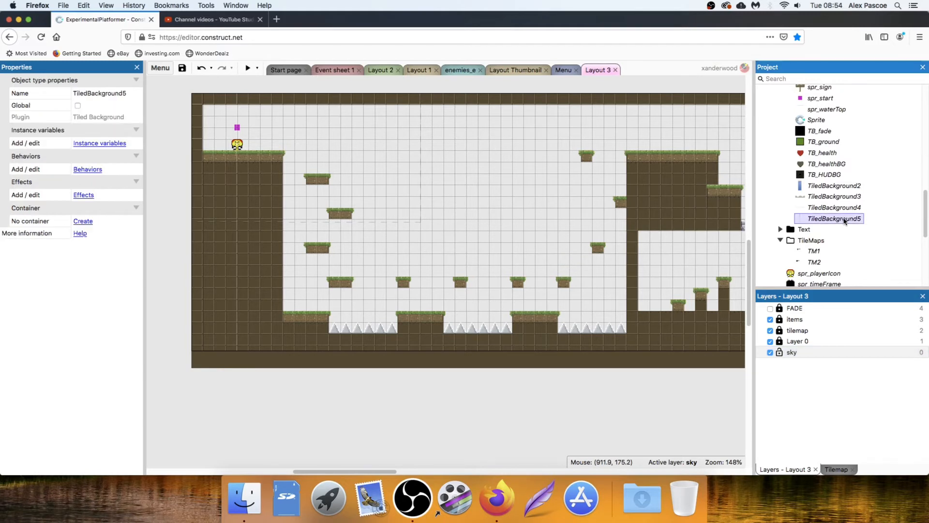
left_click_drag(850, 219, 256, 121)
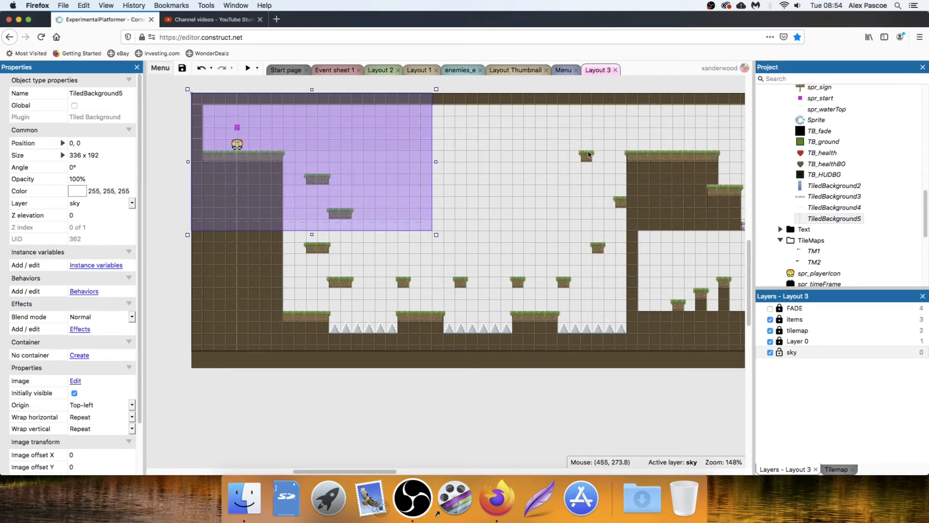
Check the parallax of Layout 1's background layers and set the sky layer's parallax in Layout 3 to 0% x 0%
left_click(420, 71)
scroll(374, 130, "up", 2)
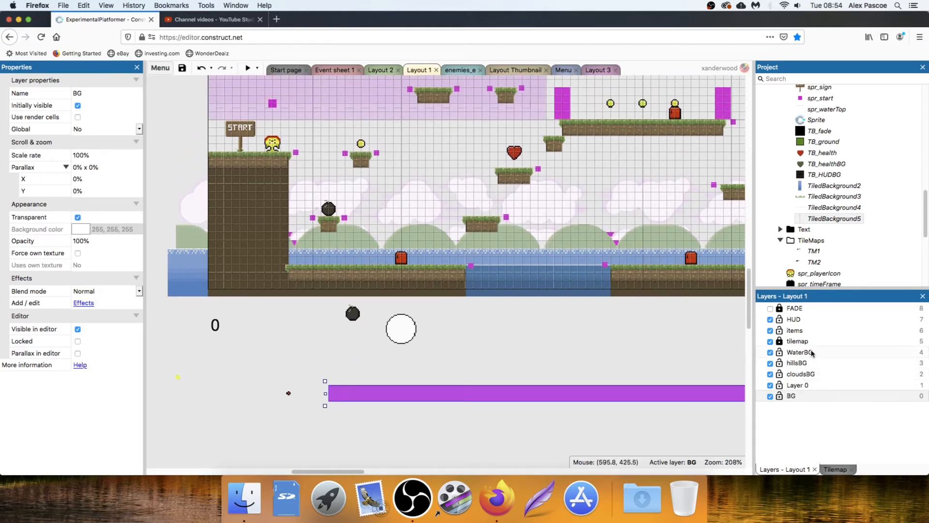
left_click(804, 377)
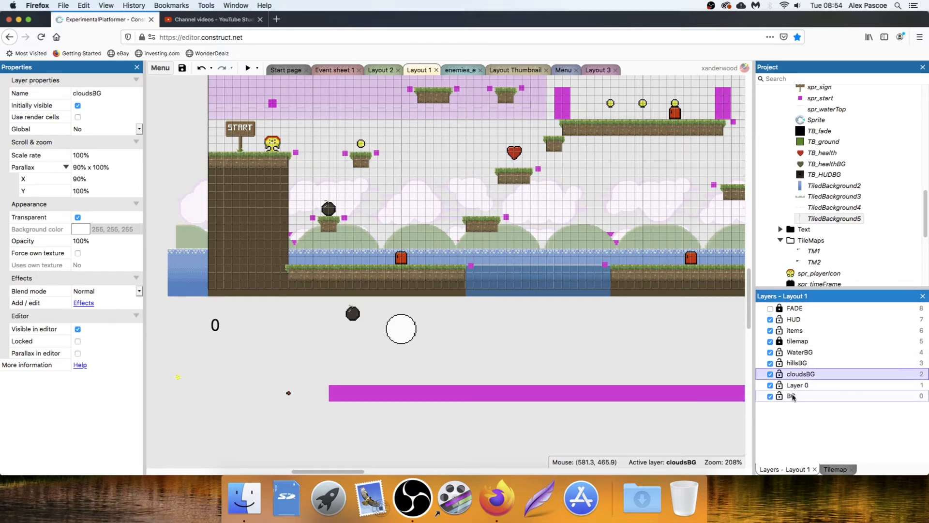
left_click(785, 392)
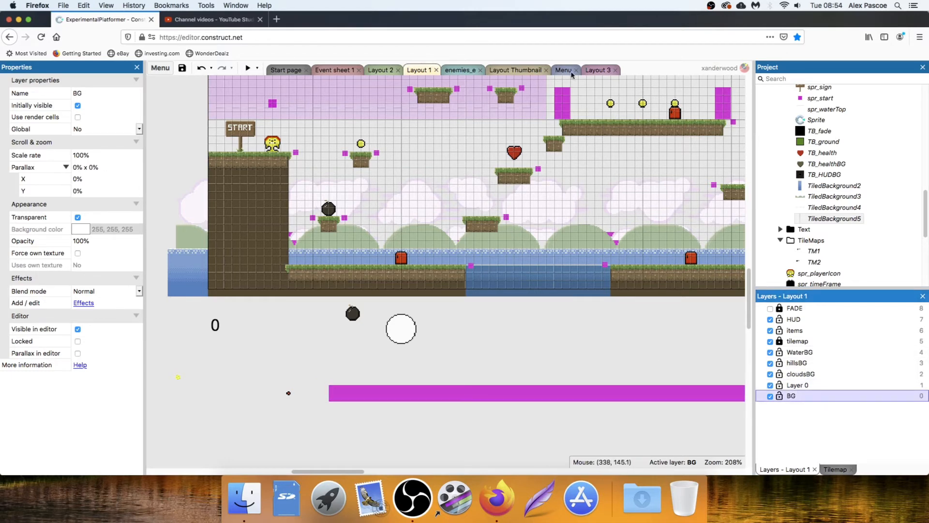
left_click(597, 71)
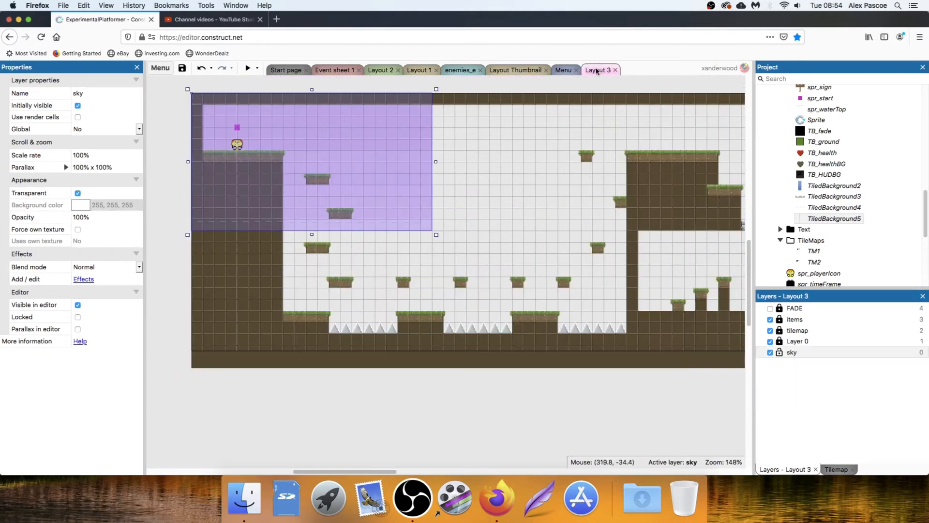
left_click(66, 167)
left_click(91, 179)
type("0")
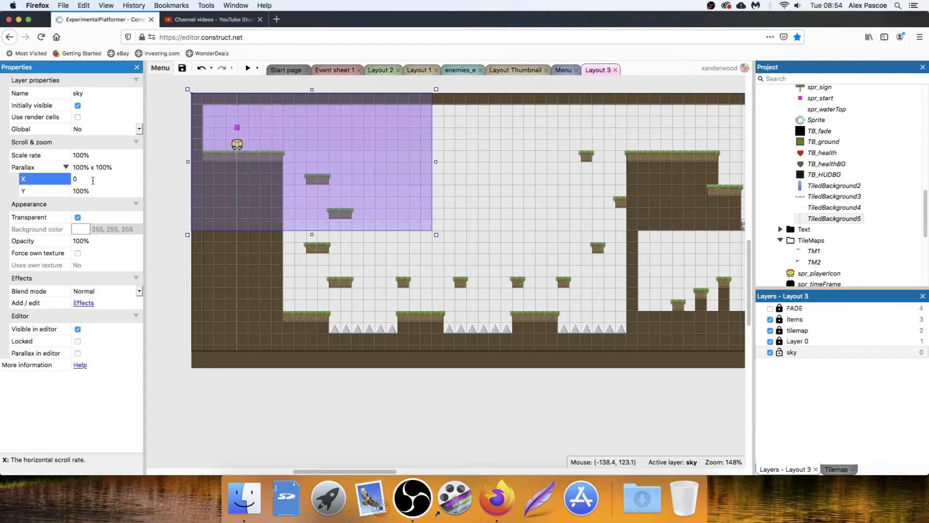
key("Tab")
left_click(179, 290)
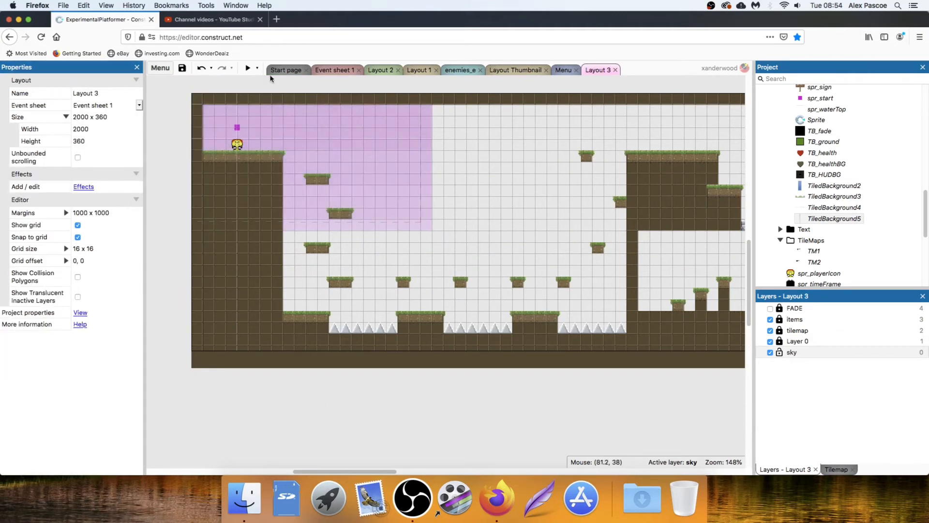
Preview Layout 3 and move the player down the platforms to test the sky background, then close the preview
left_click(247, 68)
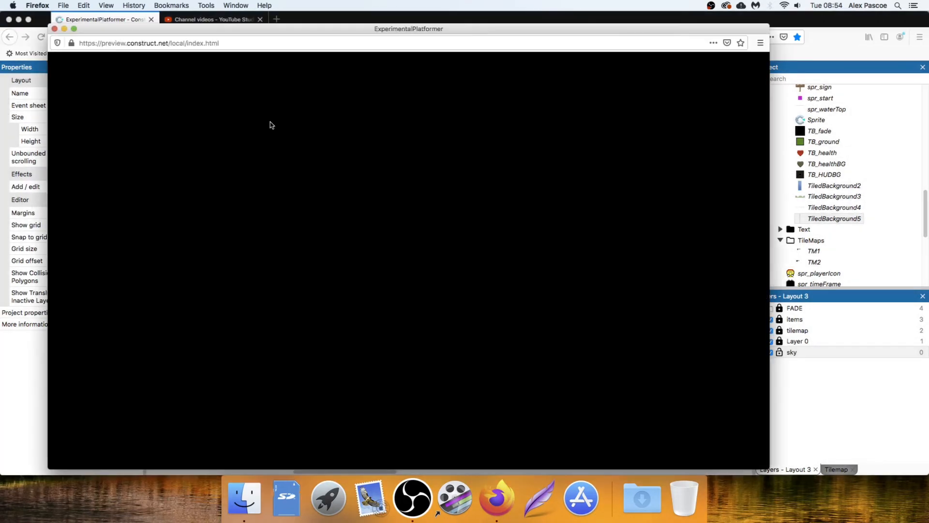
key("Right")
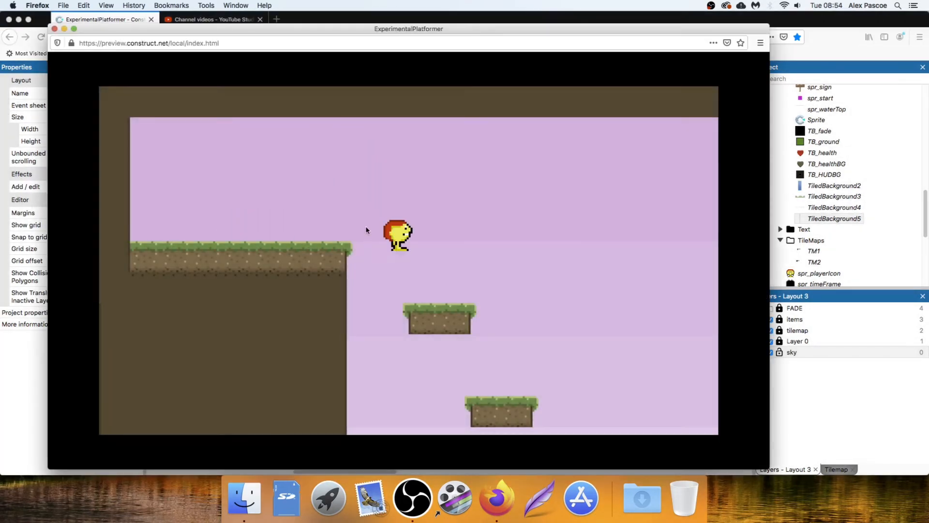
key("Left")
key("Right")
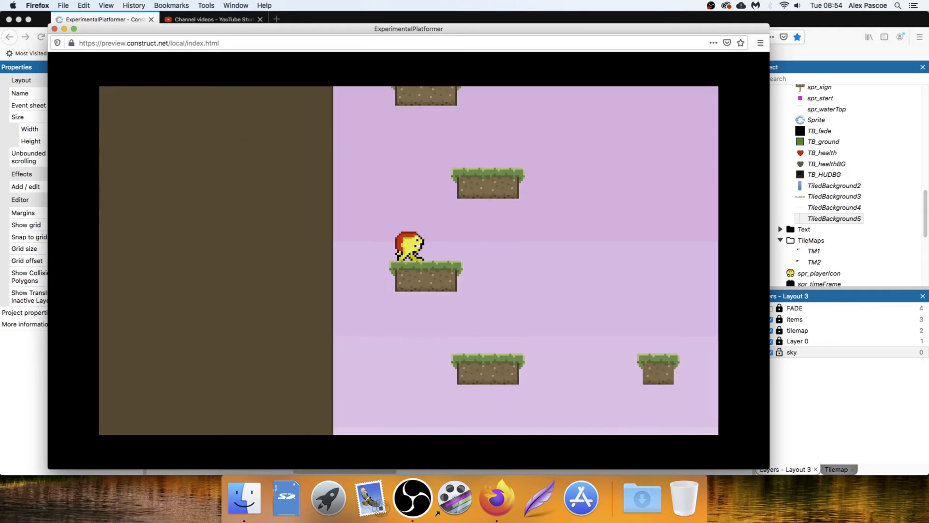
key("Right")
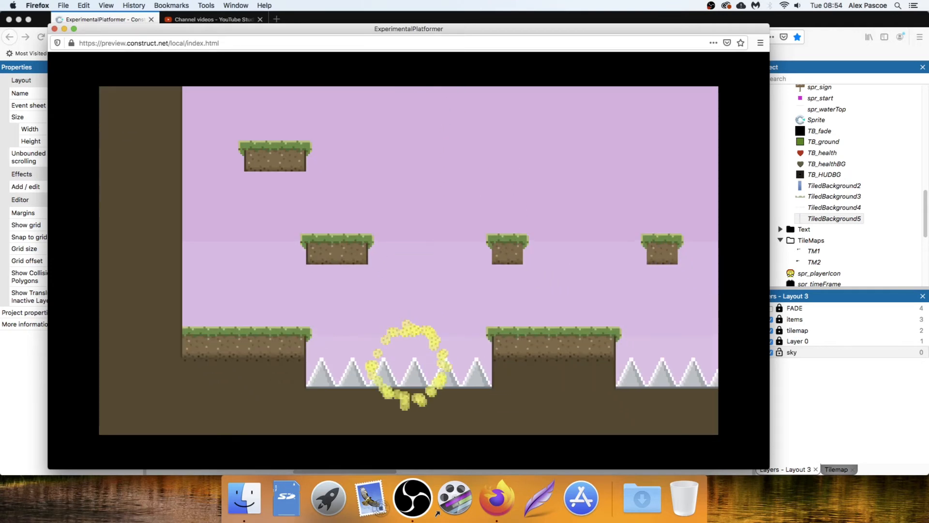
key("super+w")
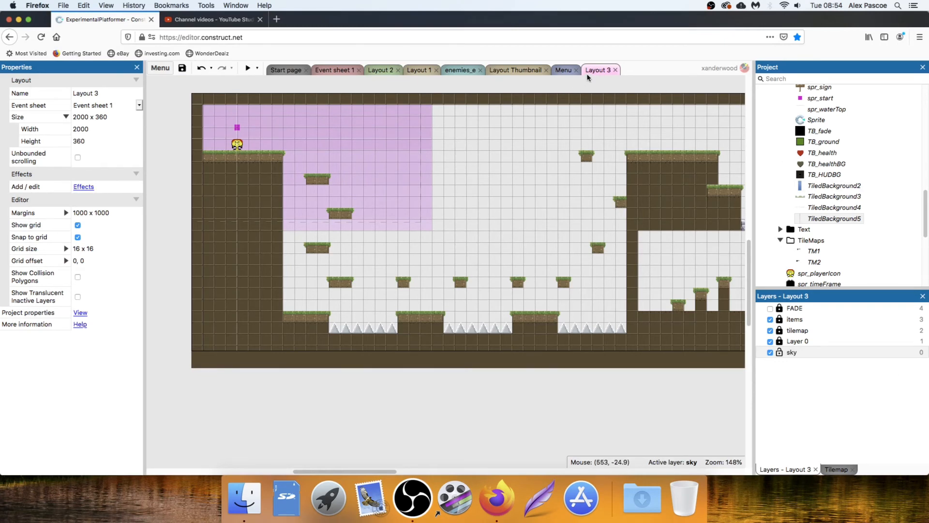
Add a layer named hills directly above sky and place TiledBackground3 on it at position 0, 288
right_click(797, 363)
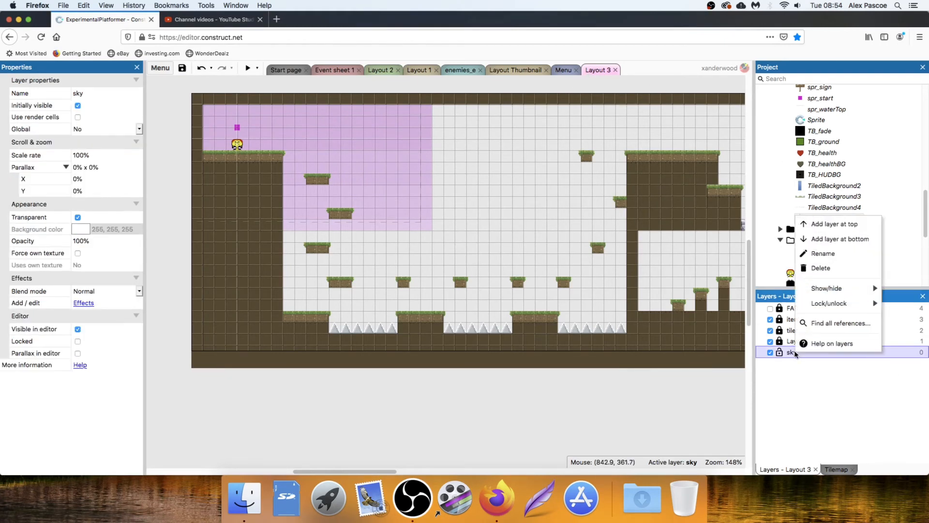
left_click(833, 239)
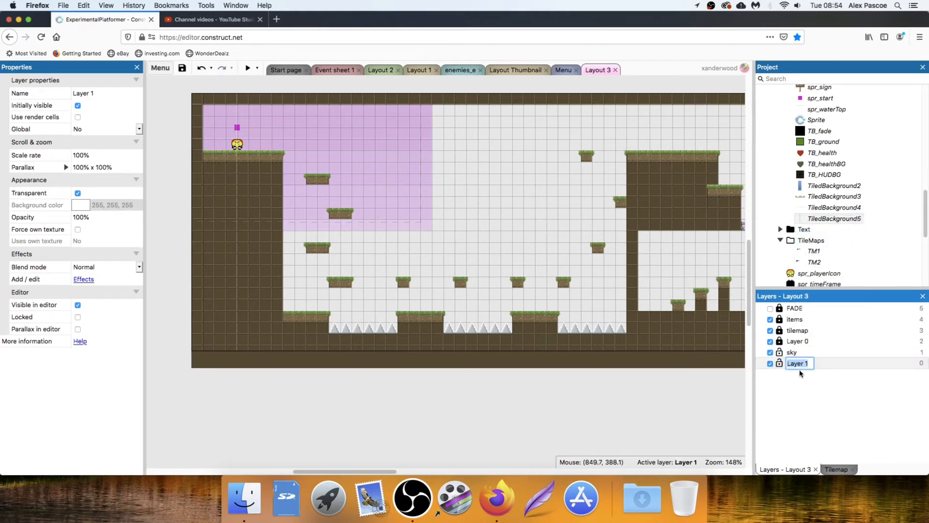
type("hills")
key("Return")
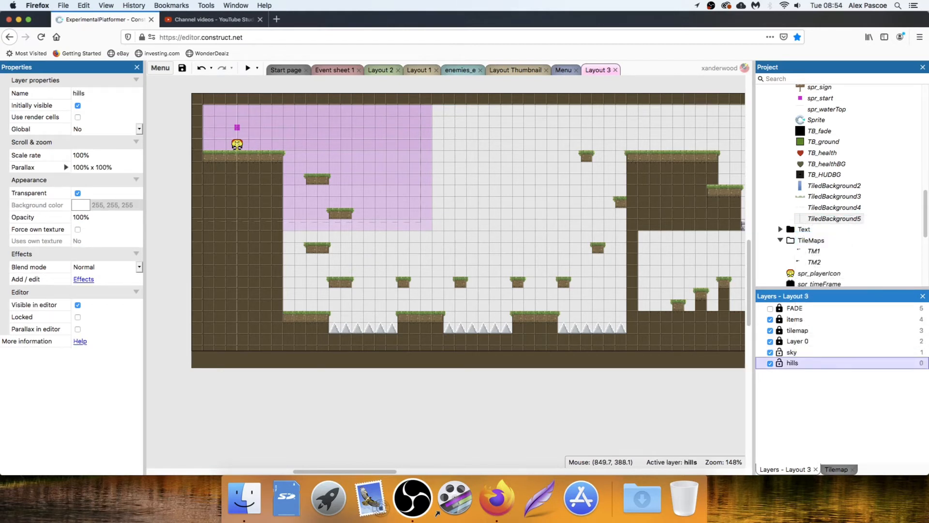
left_click_drag(800, 364, 802, 353)
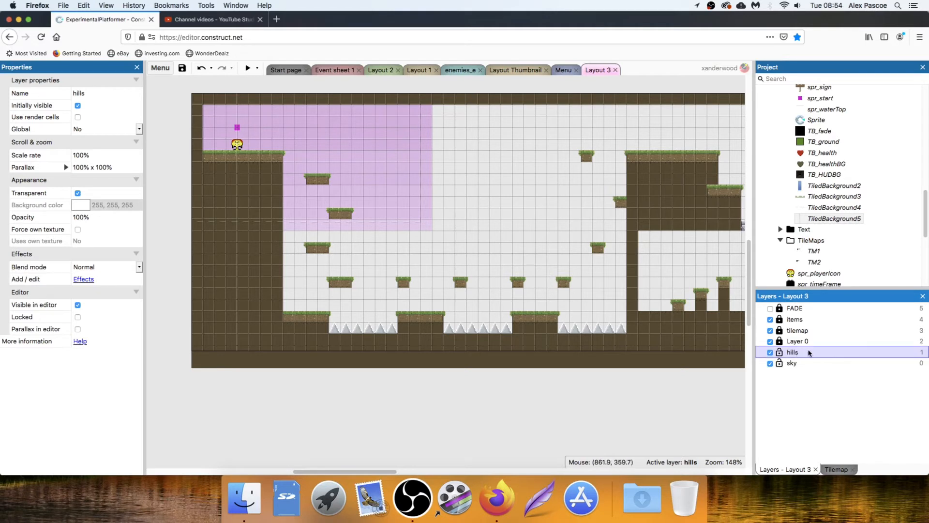
left_click_drag(834, 196, 244, 315)
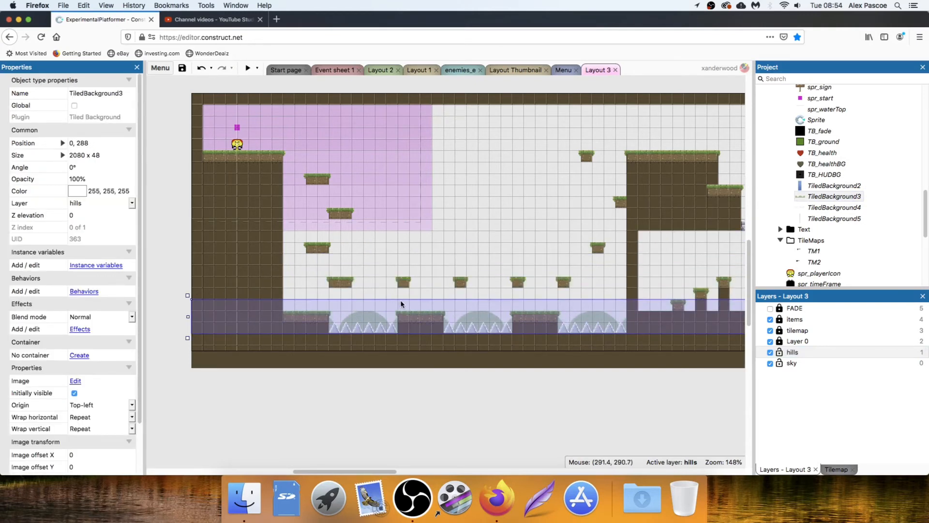
Extend the hills background's left edge to x -96 for a width of 2176, and raise it to y 240
scroll(354, 306, "down", 10)
middle_click_drag(424, 361, 508, 341)
left_click_drag(255, 288, 231, 277)
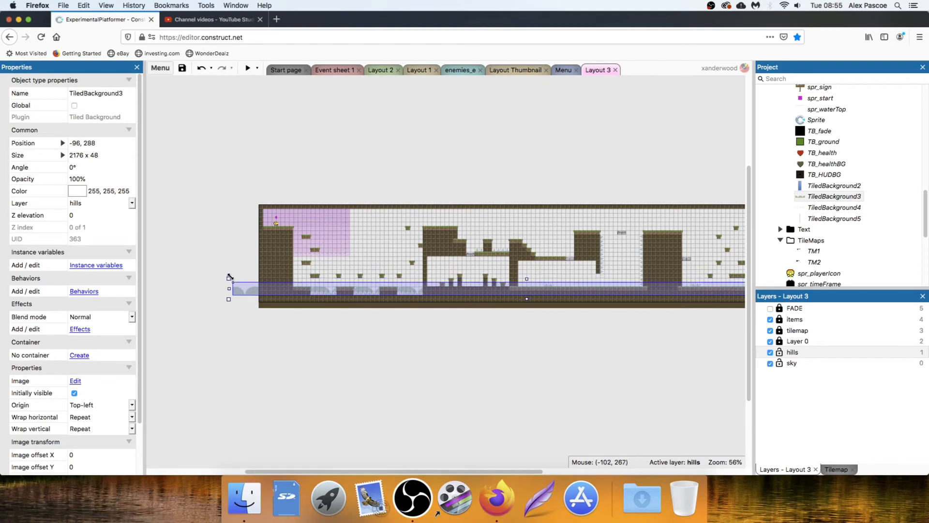
left_click(332, 336)
scroll(369, 303, "up", 6, "ctrl")
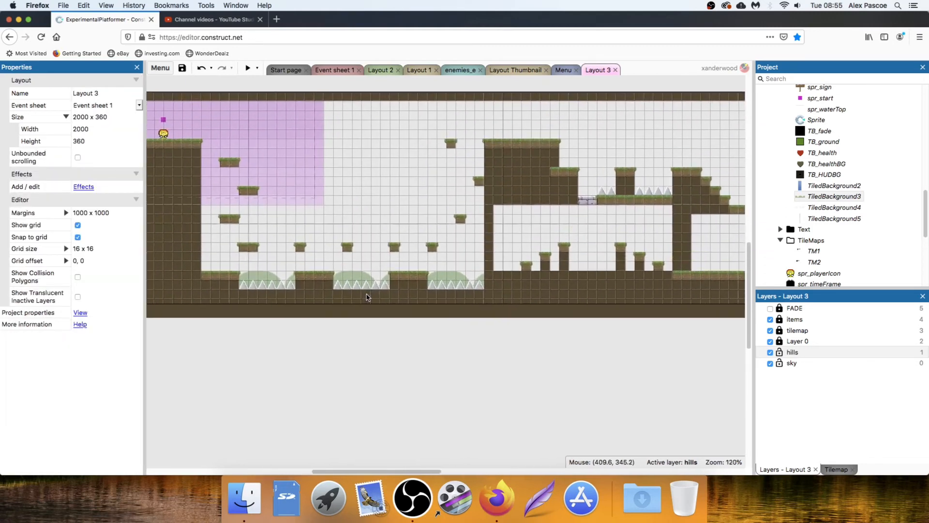
scroll(371, 304, "down", 5, "ctrl")
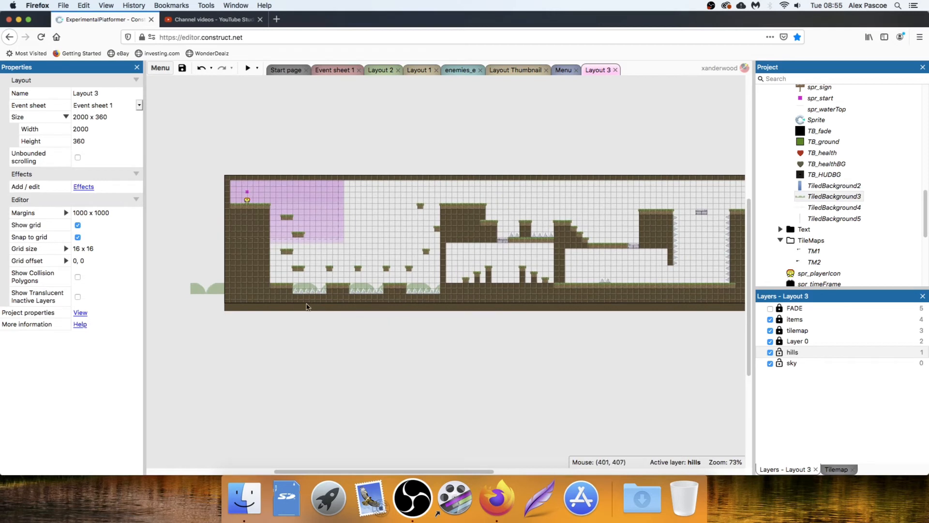
left_click_drag(210, 292, 197, 272)
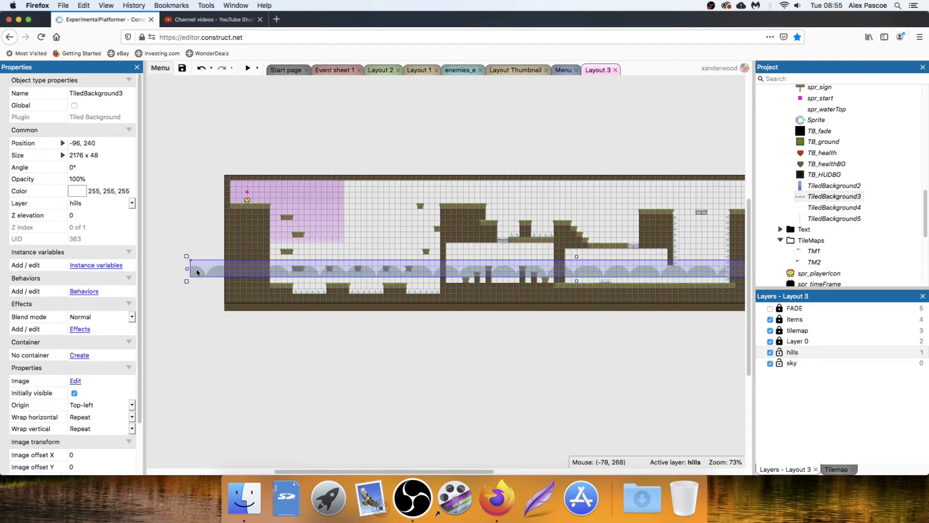
scroll(205, 279, "up", 4, "ctrl")
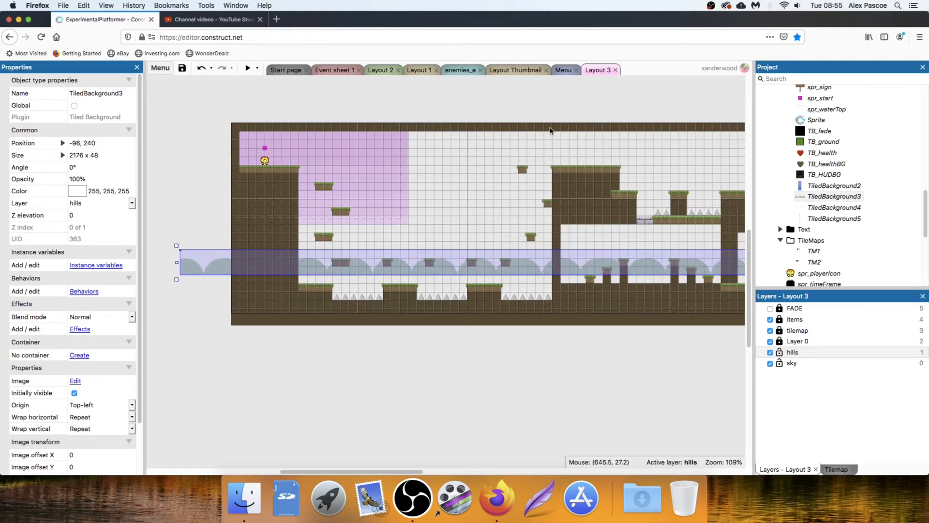
Add a layer named water and place it directly above the hills layer
right_click(794, 374)
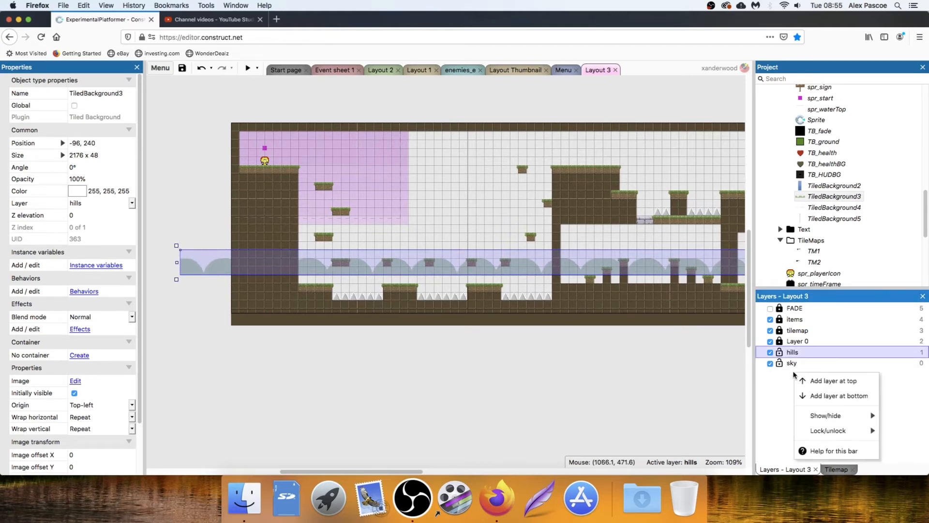
left_click(825, 396)
type("water")
key("Return")
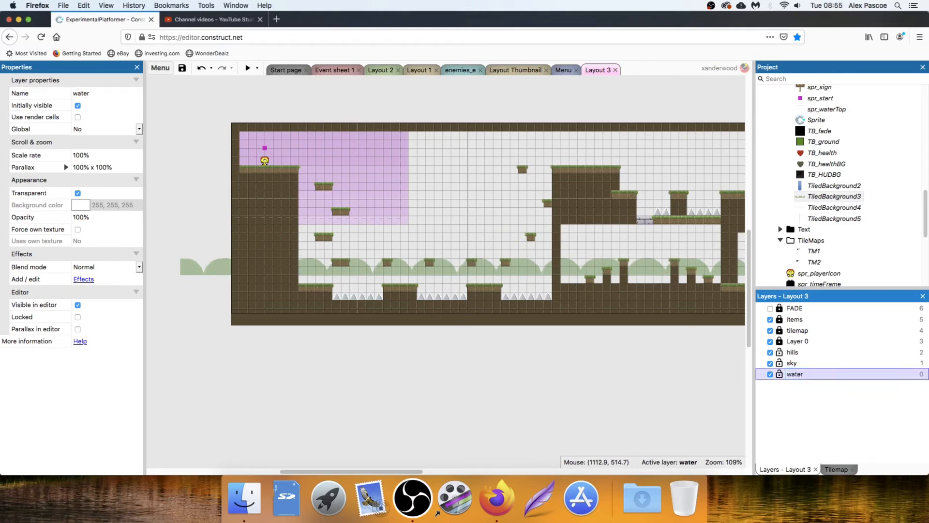
left_click_drag(792, 375, 794, 353)
Place TiledBackground2 on the water layer at position -96, 288 and widen it past the level's right end to 2160 x 48
left_click_drag(834, 186, 251, 289)
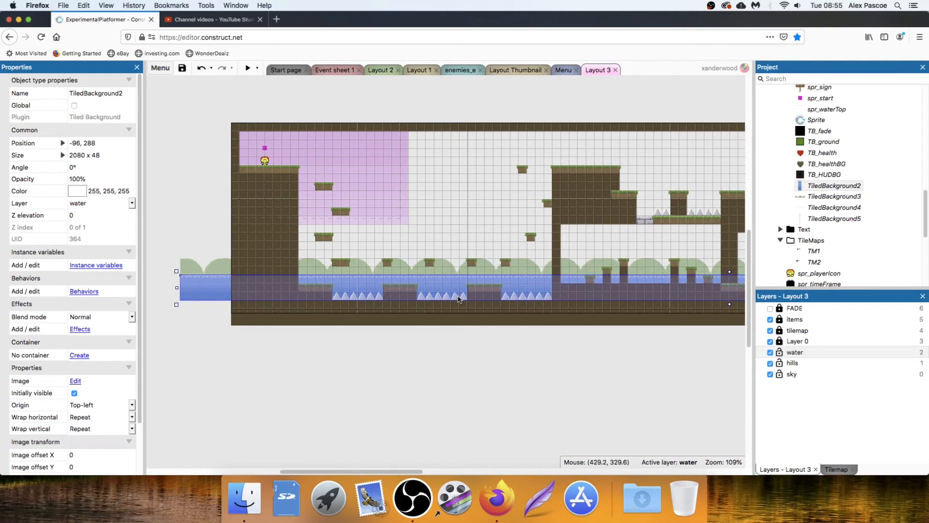
scroll(459, 299, "down", 4, "ctrl")
scroll(608, 294, "right", 6)
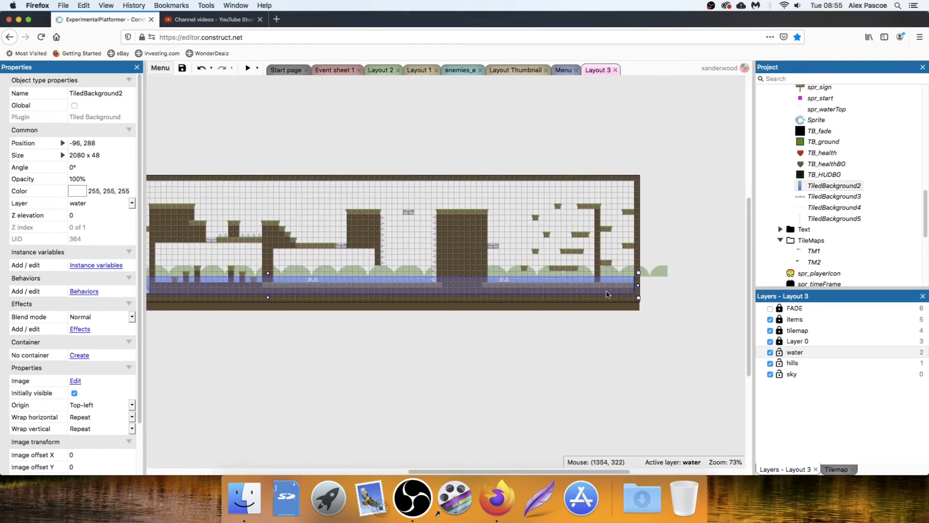
left_click_drag(637, 291, 666, 285)
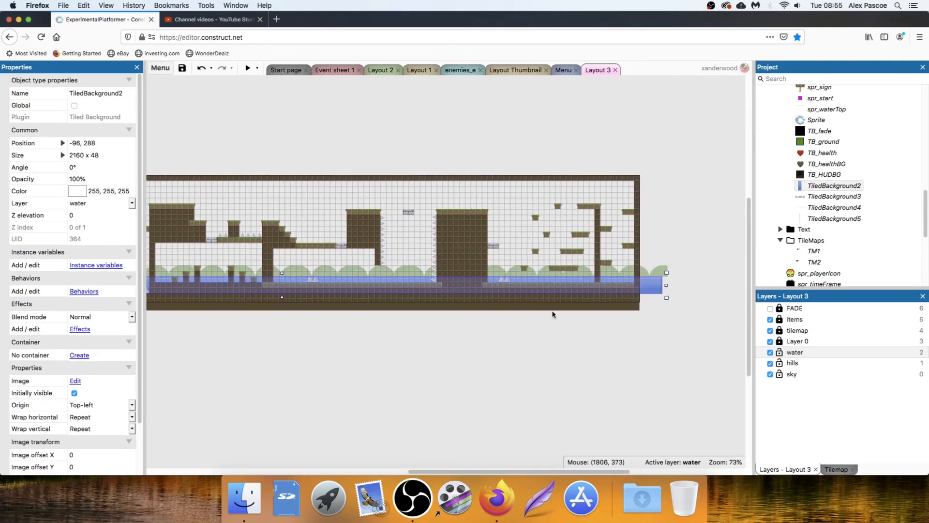
scroll(552, 314, "left", 10)
left_click(477, 192)
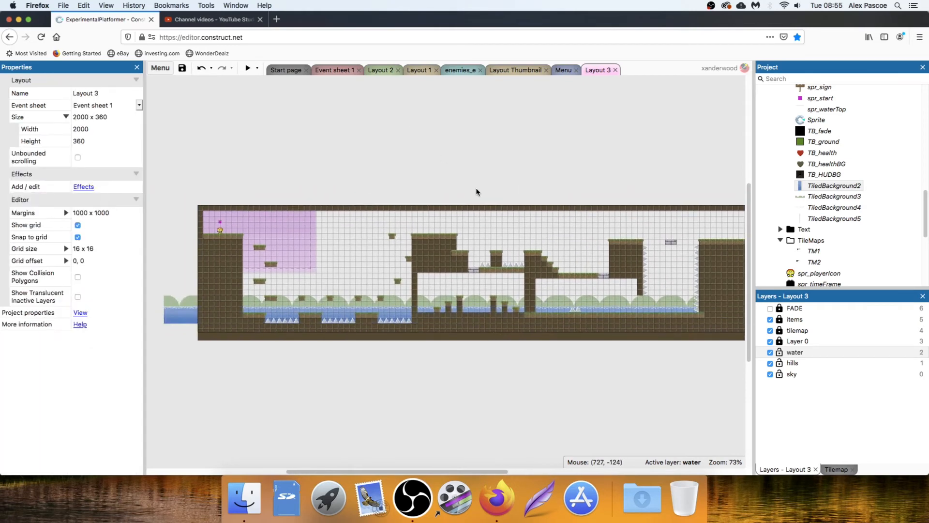
Check the parallax of Layout 1's hillsBG and WaterBG layers and set the Layout 3 hills layer's horizontal parallax to 80%
left_click(417, 70)
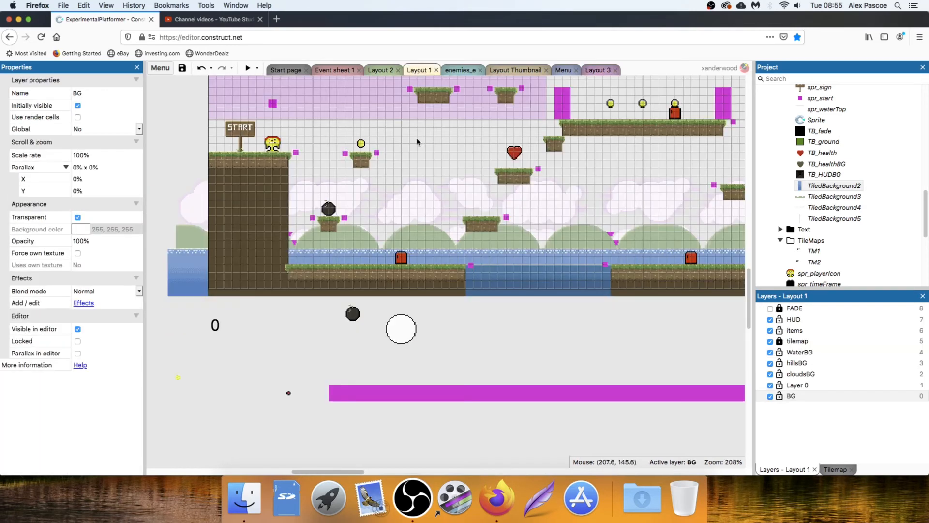
left_click(797, 365)
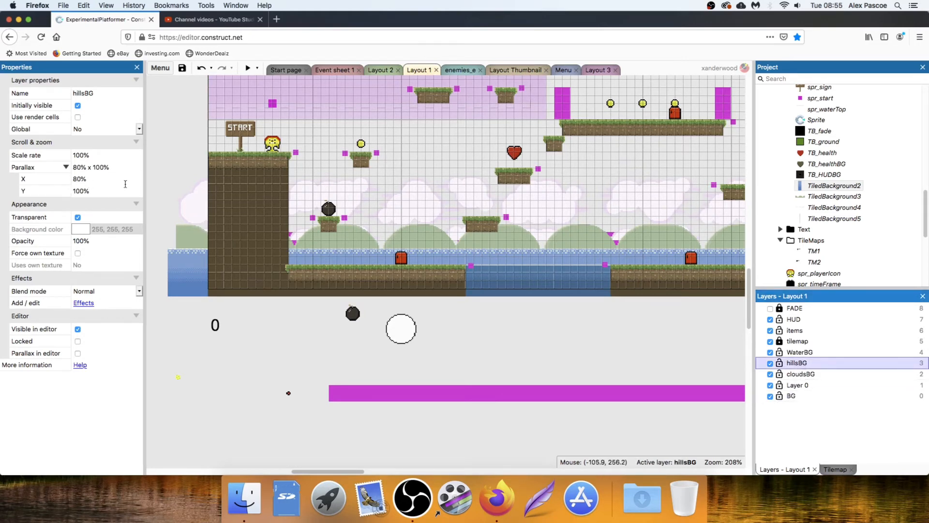
left_click(802, 353)
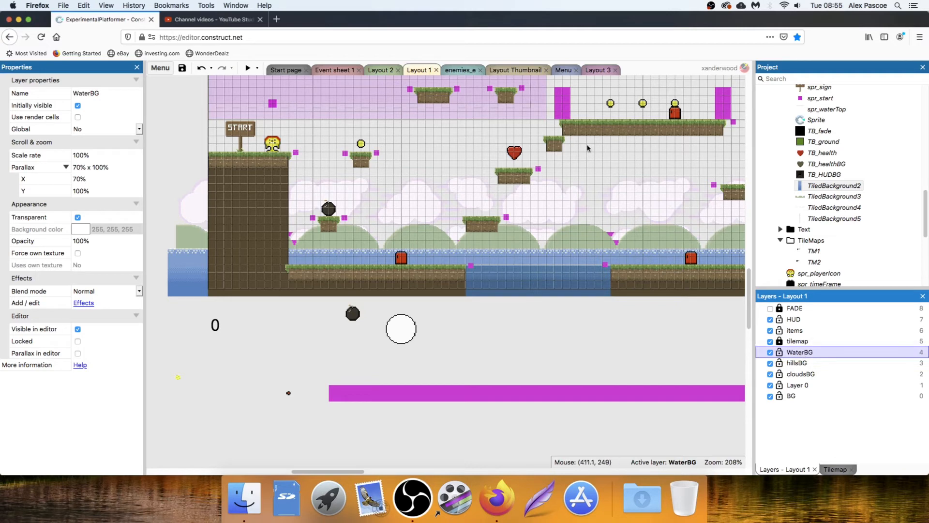
left_click(597, 71)
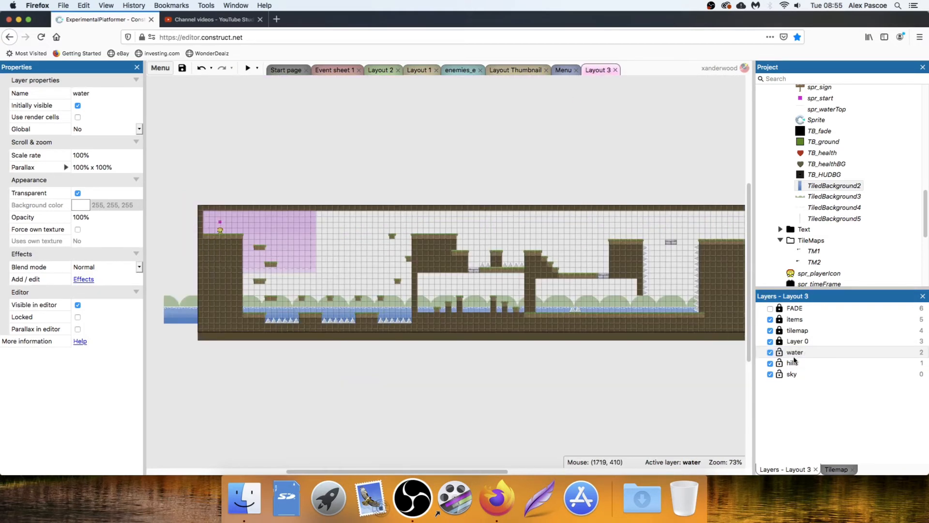
left_click(794, 362)
double_click(68, 167)
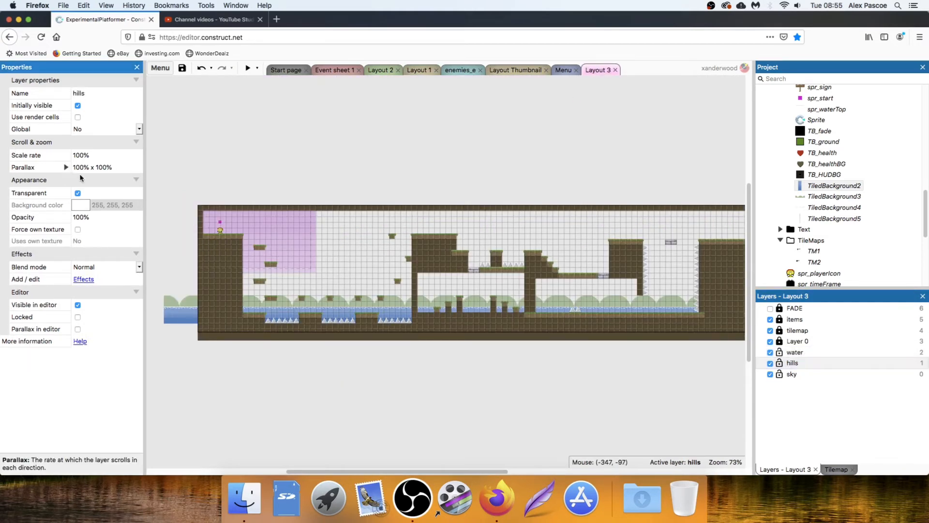
left_click(68, 168)
left_click(89, 179)
type("80")
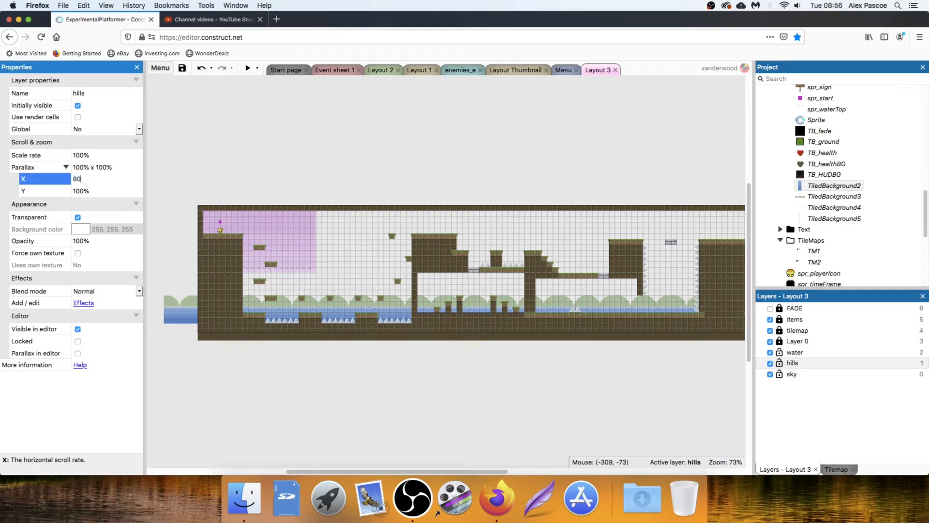
key("Tab")
Set the horizontal parallax of the water layer to 70%
left_click(800, 353)
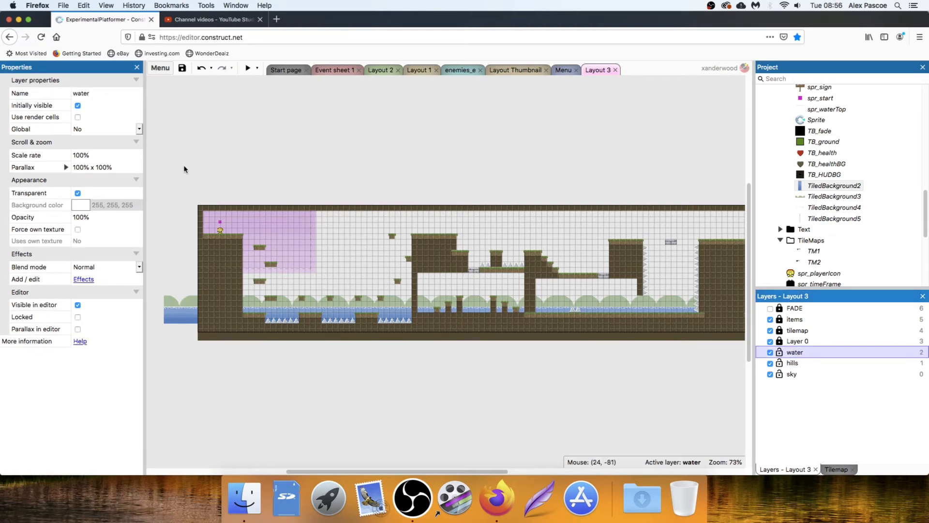
left_click(67, 168)
left_click(93, 179)
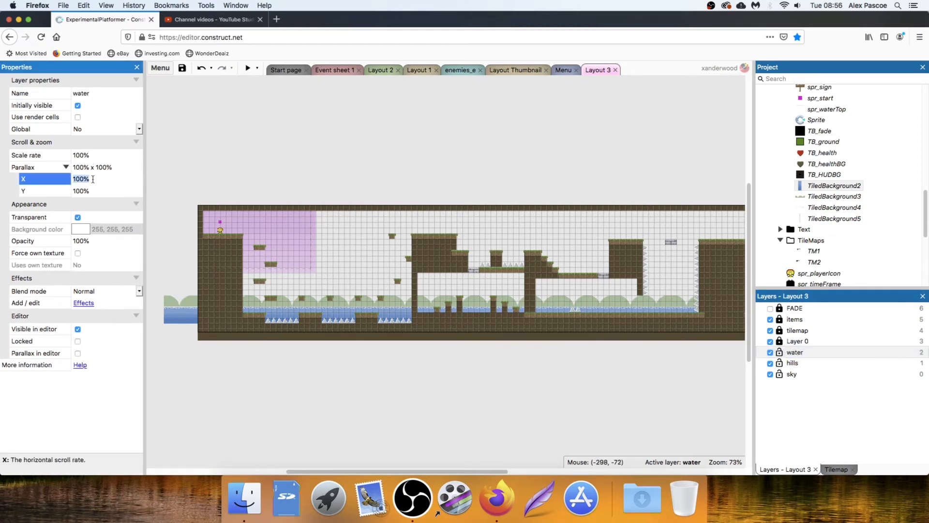
type("70")
key("Tab")
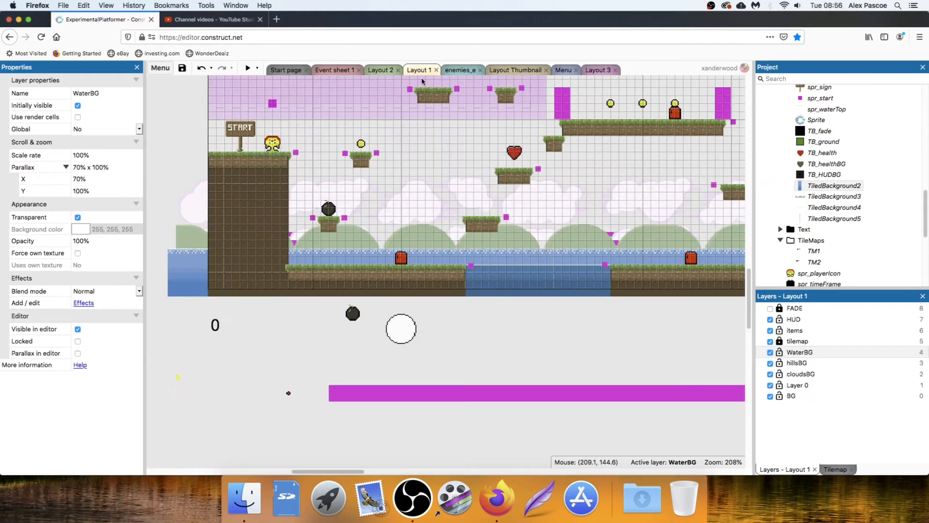
Check the cloud background and the clouds layer's parallax in Layout 1, and add a layer named clouds directly above sky in Layout 3
double_click(415, 180)
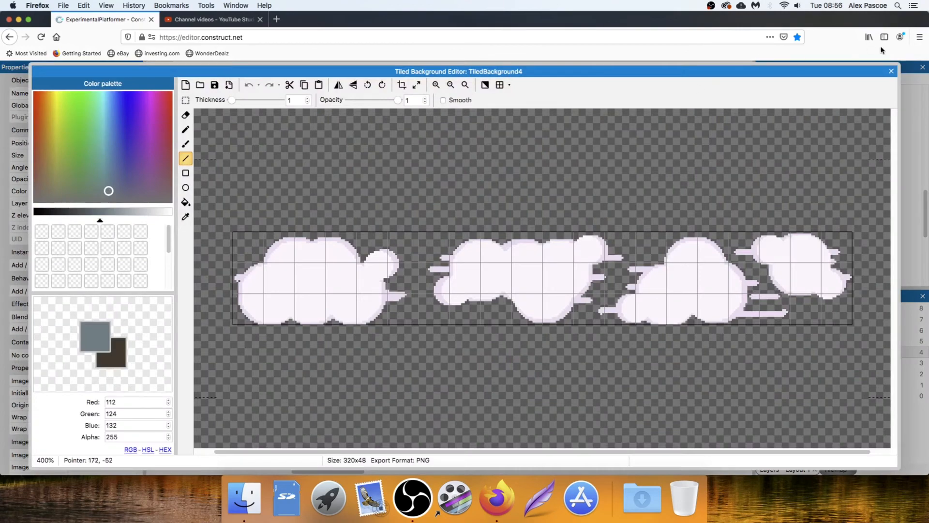
left_click(891, 71)
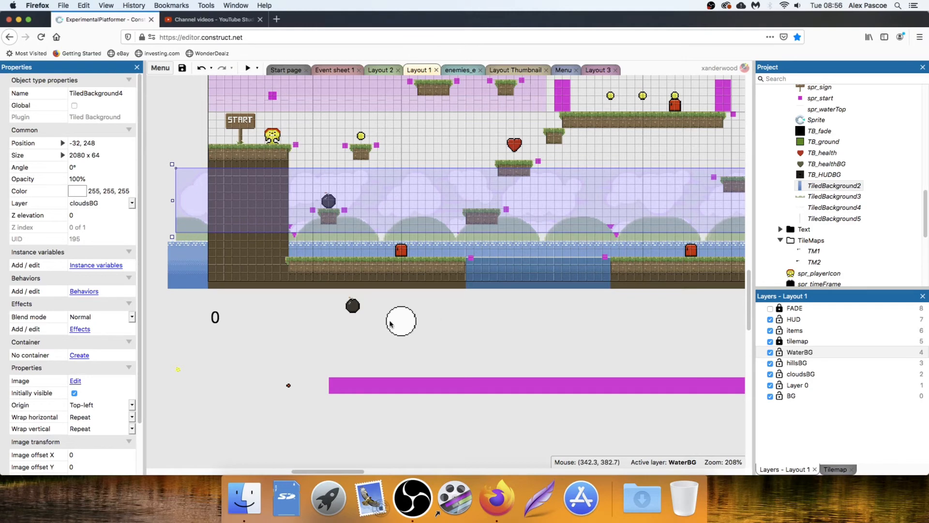
left_click(800, 373)
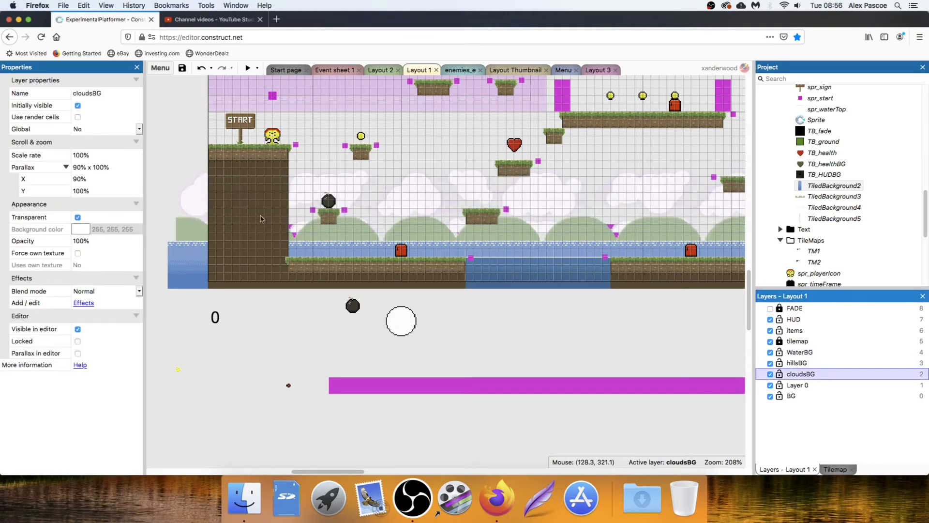
left_click(599, 69)
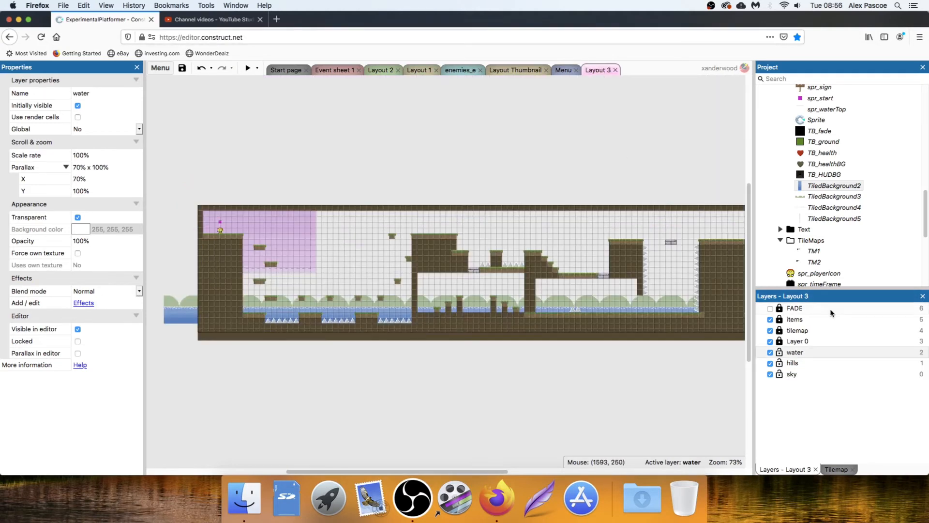
right_click(793, 389)
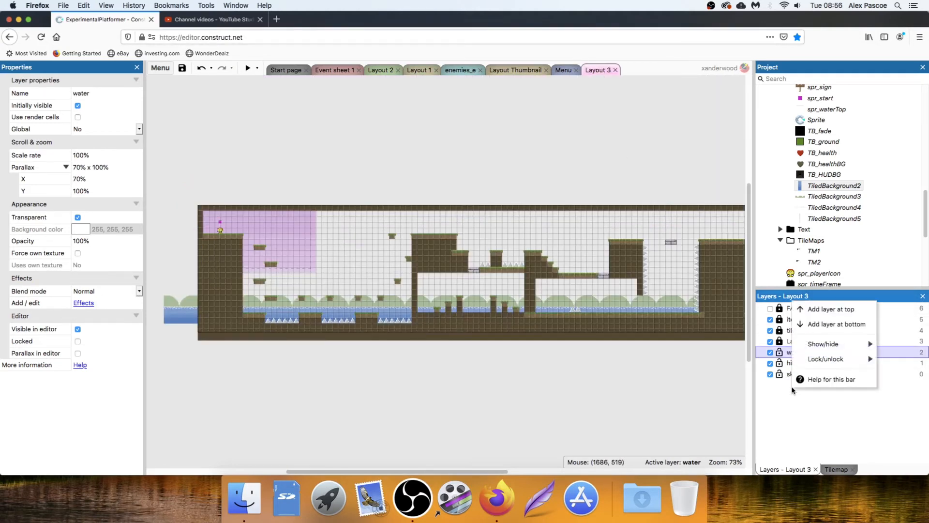
left_click(837, 324)
type("clouds")
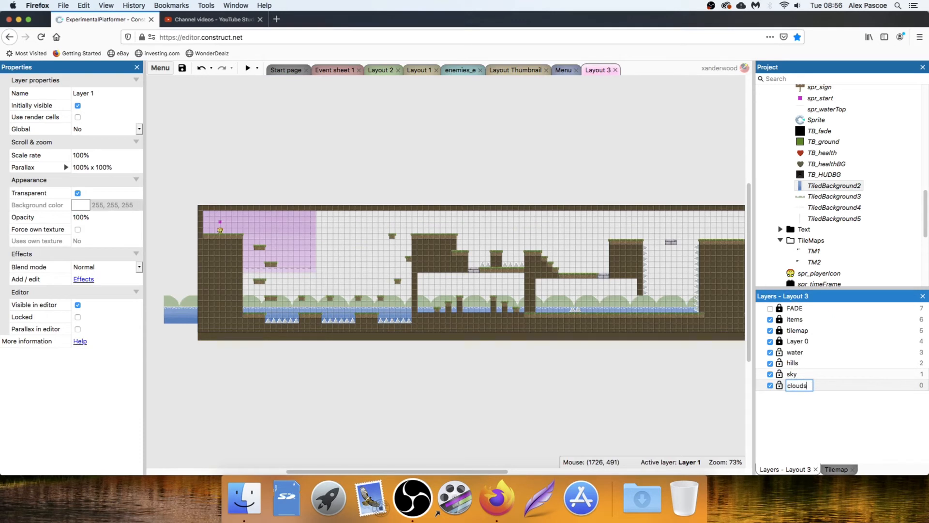
key("Return")
mouse_move(798, 385)
left_mouse_down()
mouse_move(815, 380)
mouse_move(798, 376)
left_mouse_up()
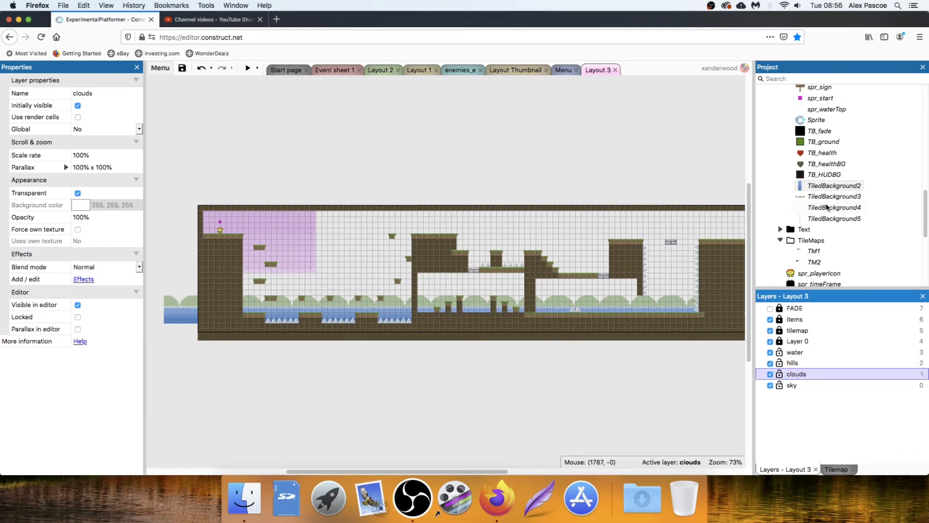
Place TiledBackground4 on the clouds layer at position -96, 208 with a size of 2160 x 64
left_click_drag(827, 207, 506, 254)
left_click_drag(577, 269, 269, 290)
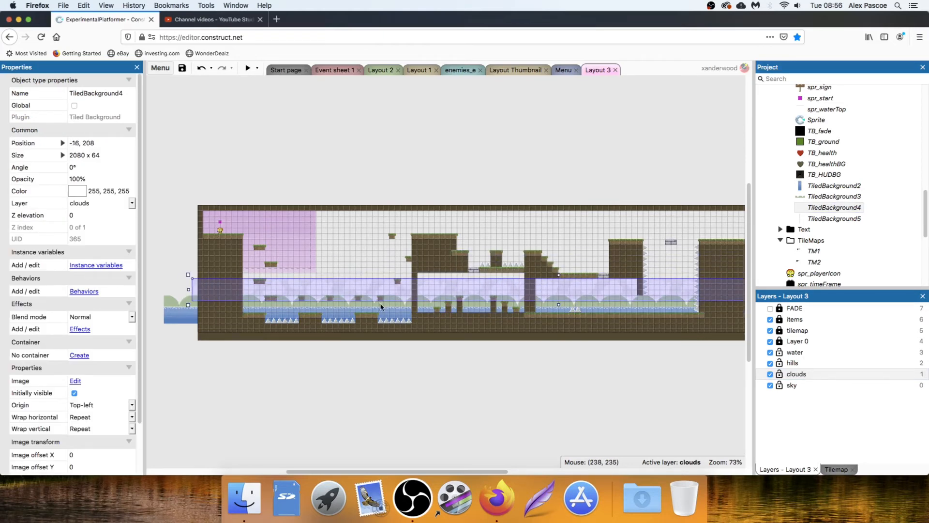
scroll(486, 317, "down", 1, "ctrl")
middle_click_drag(558, 314, 562, 286)
left_click_drag(242, 264, 221, 265)
middle_click_drag(476, 275, 262, 282)
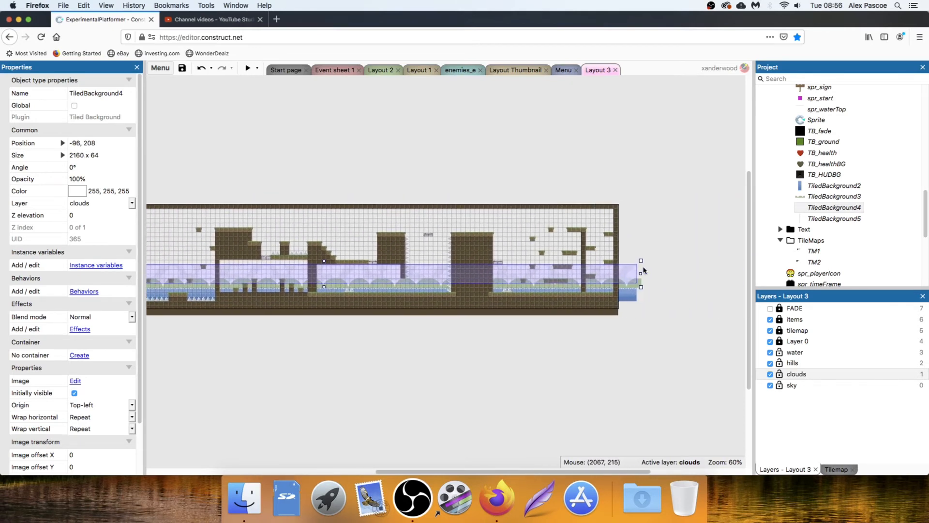
left_click(671, 285)
Set the horizontal parallax of the clouds layer to 90%
left_click(807, 374)
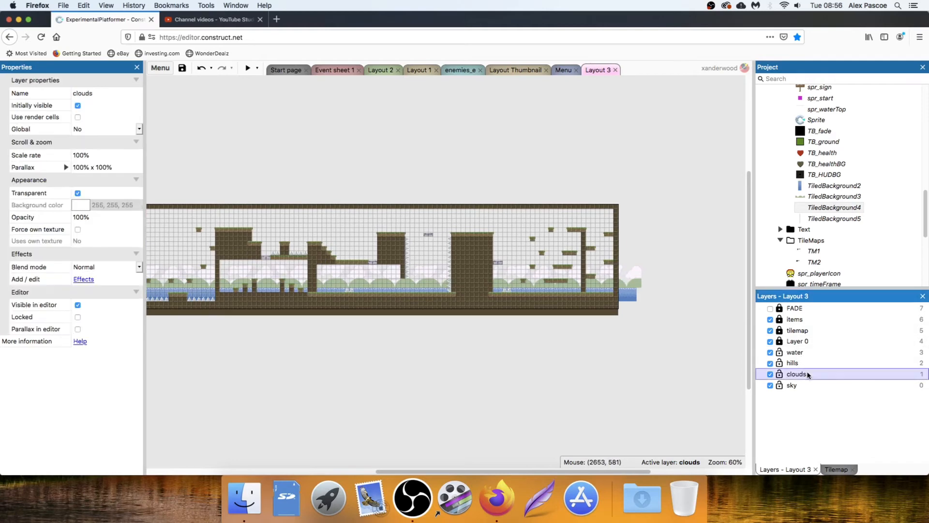
left_click(63, 166)
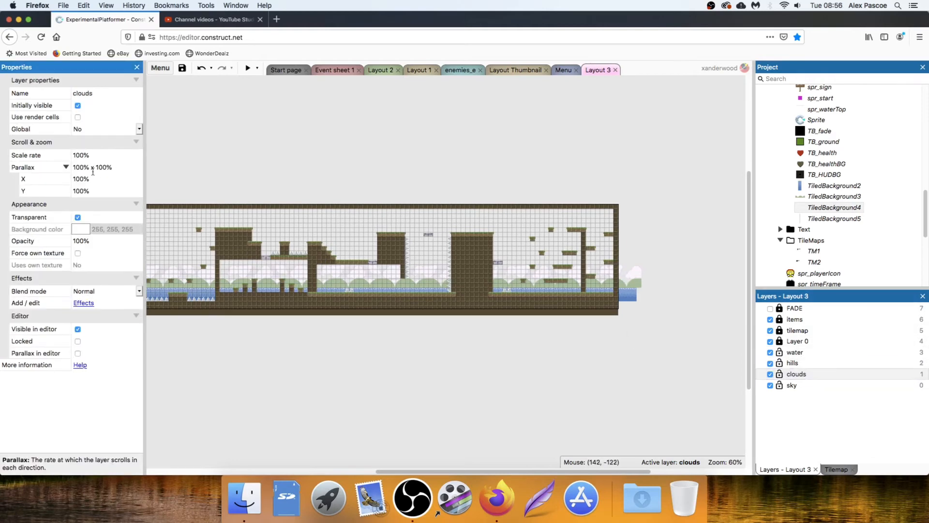
left_click(96, 177)
type("80")
key("Return")
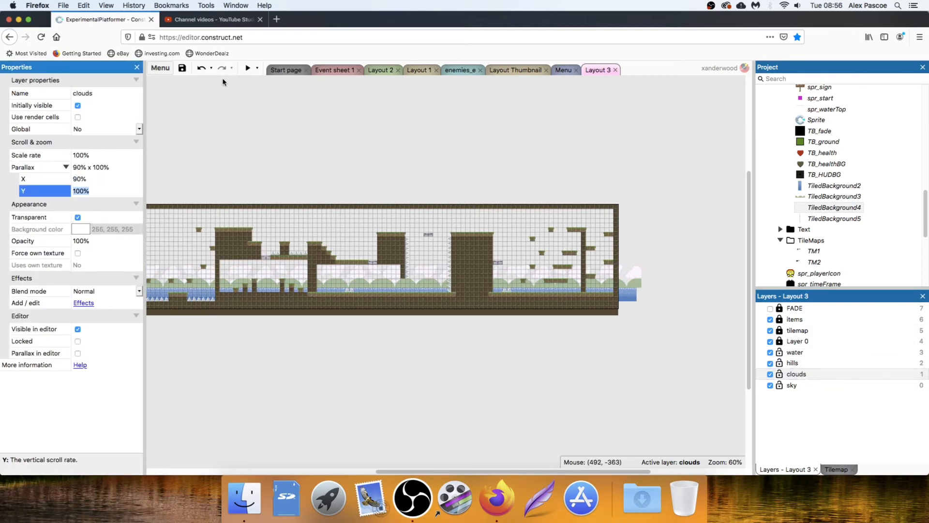
Preview Layout 3 and play through the opening section to test the parallax of the clouds, hills and water, closing the preview when done
left_click(247, 69)
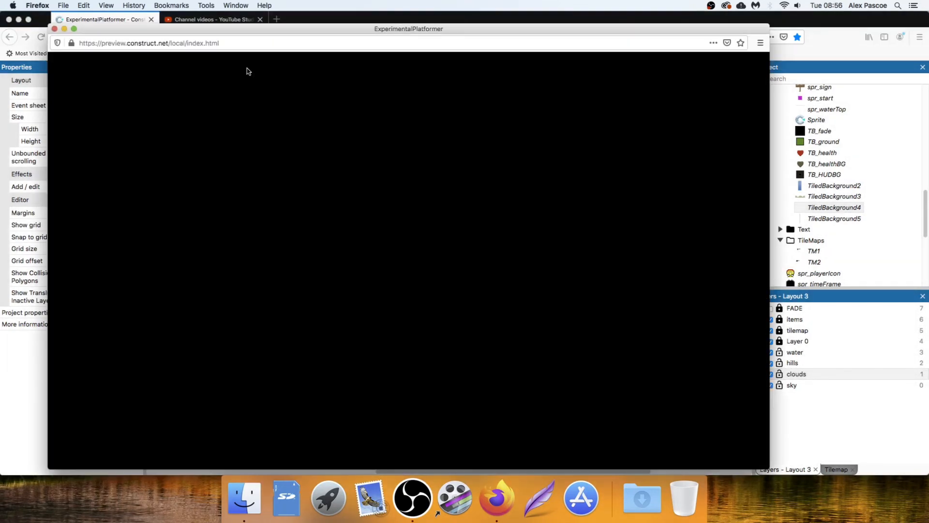
key("Right")
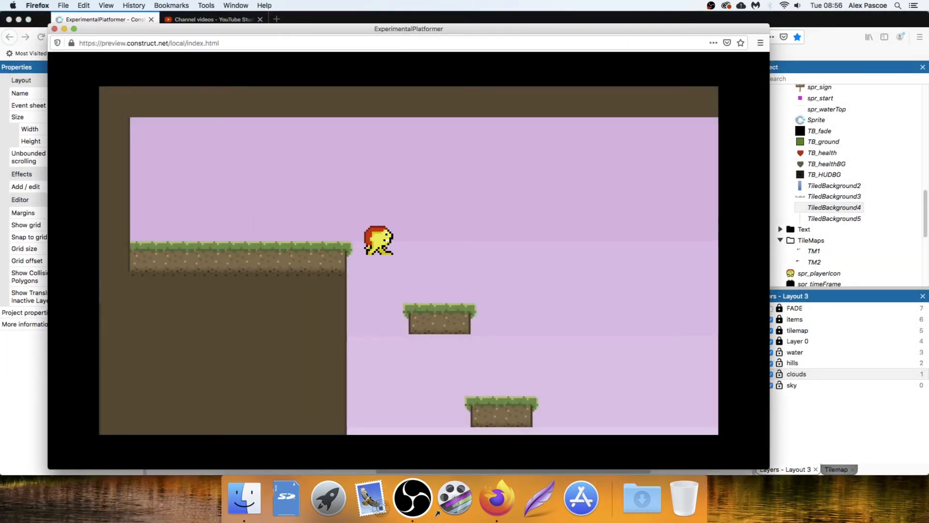
key("Left")
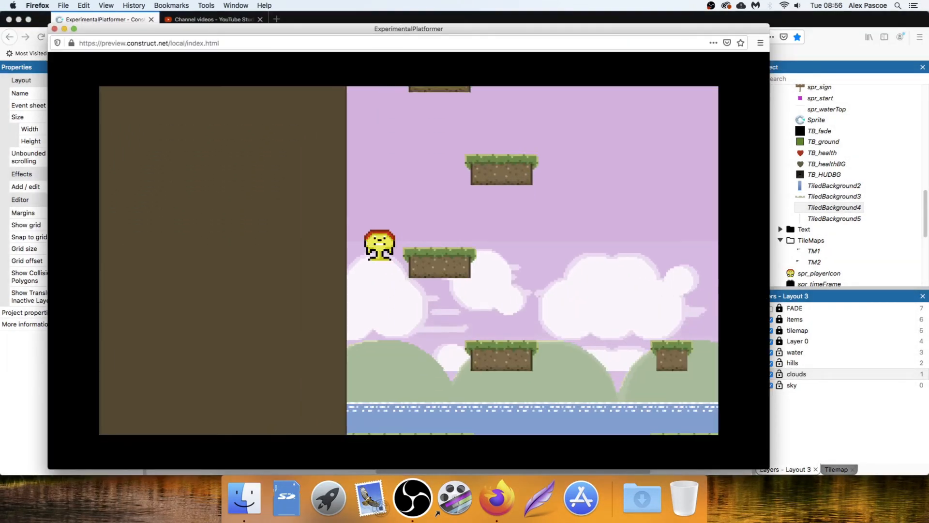
key("Right")
key("Right")
key("Up")
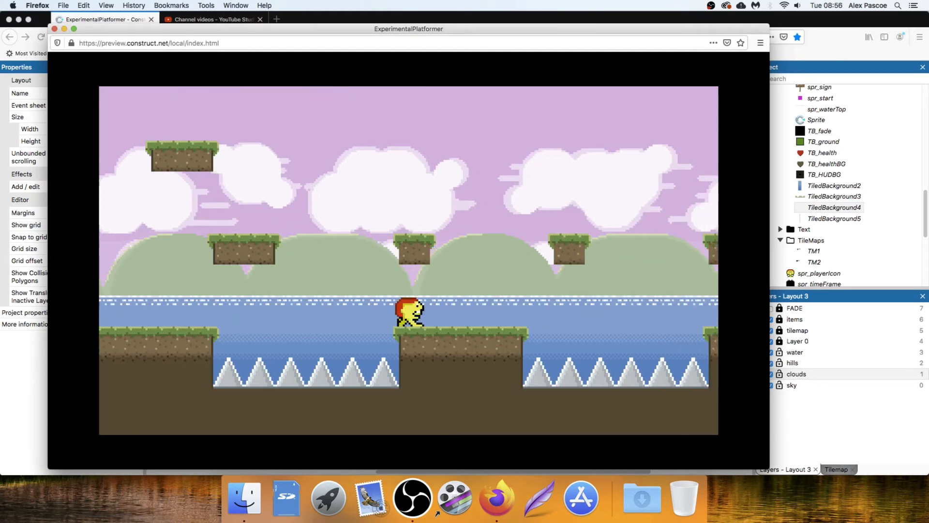
key("Up")
key("Up")
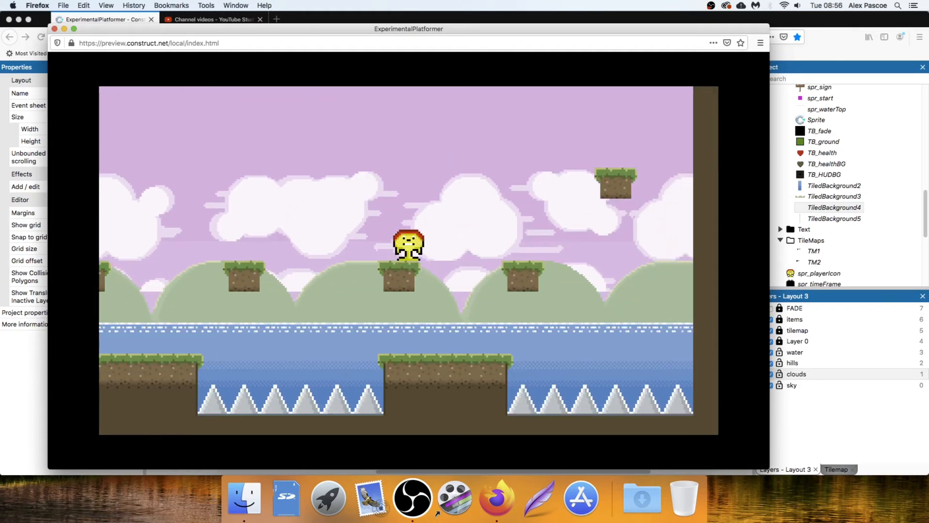
key("Right")
key("Right")
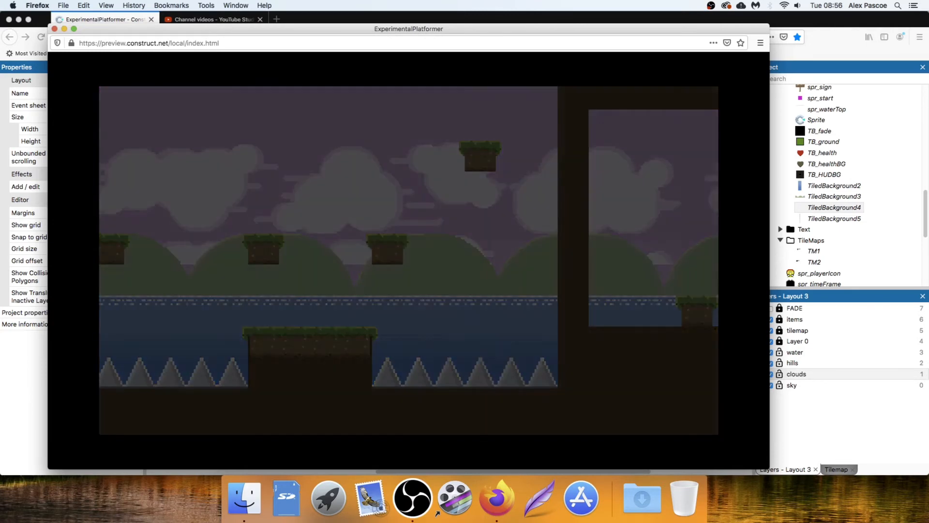
key("Right")
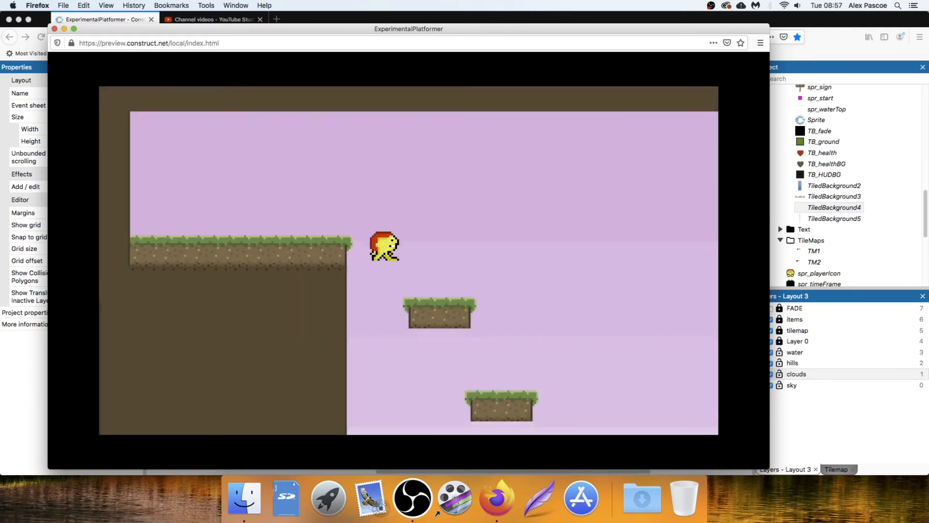
key("Up")
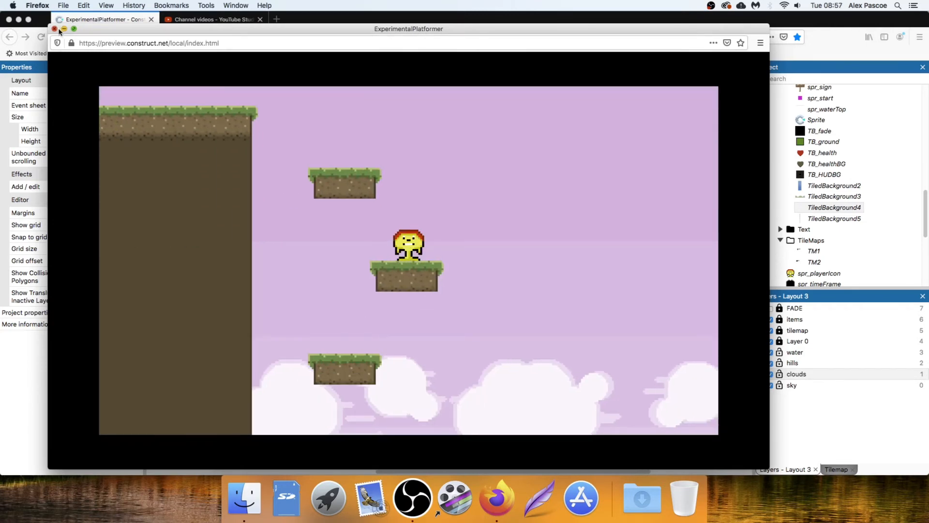
left_click(55, 29)
Unlock Layer 0, lock the water, hills, clouds and sky layers, and make Layer 0 the active layer
scroll(362, 150, "up", 4, "ctrl")
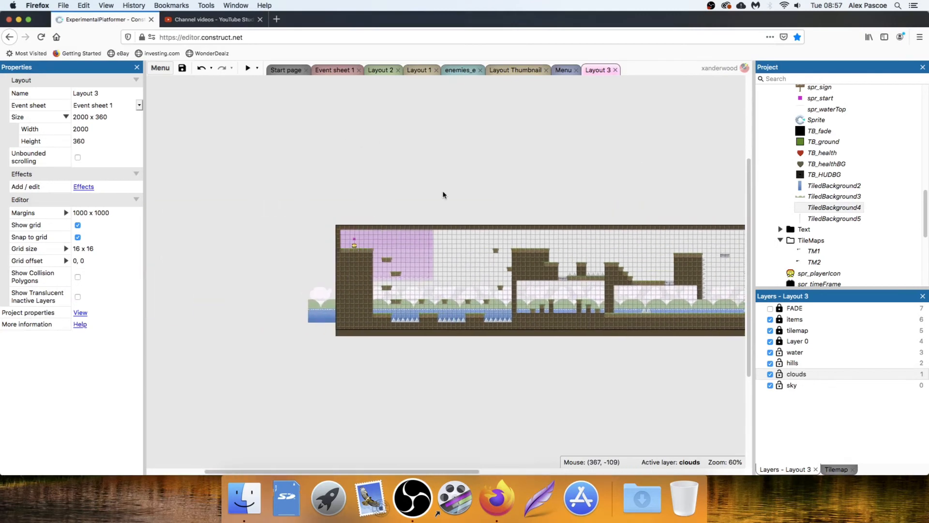
scroll(383, 215, "up", 2, "ctrl")
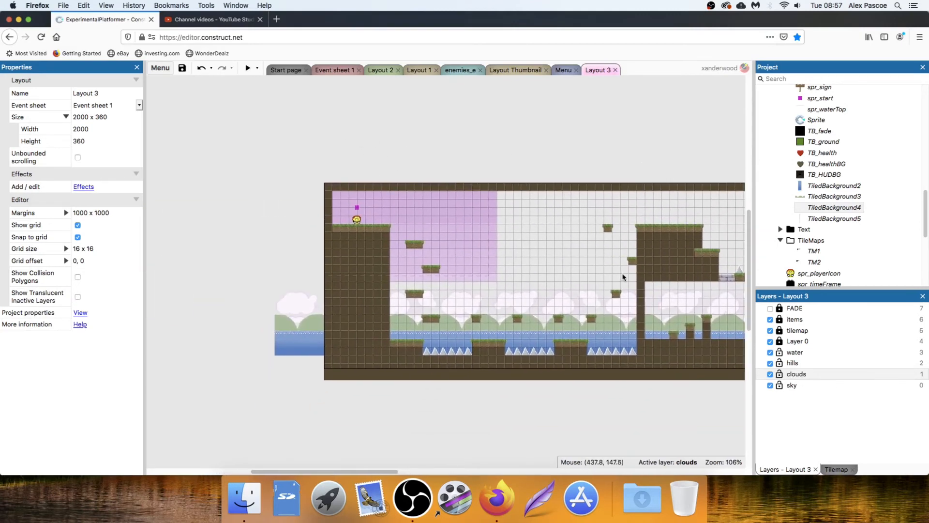
left_click(802, 344)
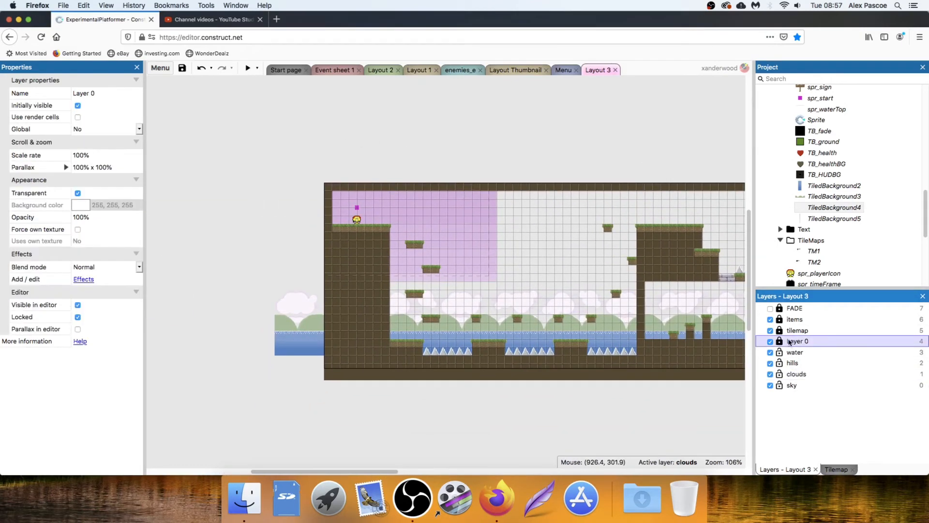
left_click(779, 342)
left_click(782, 353)
left_click(779, 363)
left_click(779, 374)
left_click(780, 385)
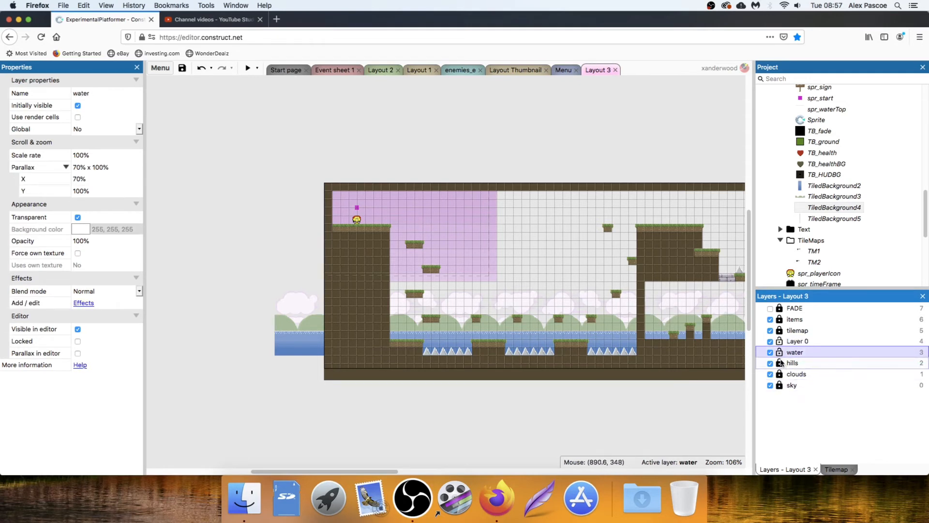
left_click(780, 353)
left_click(801, 341)
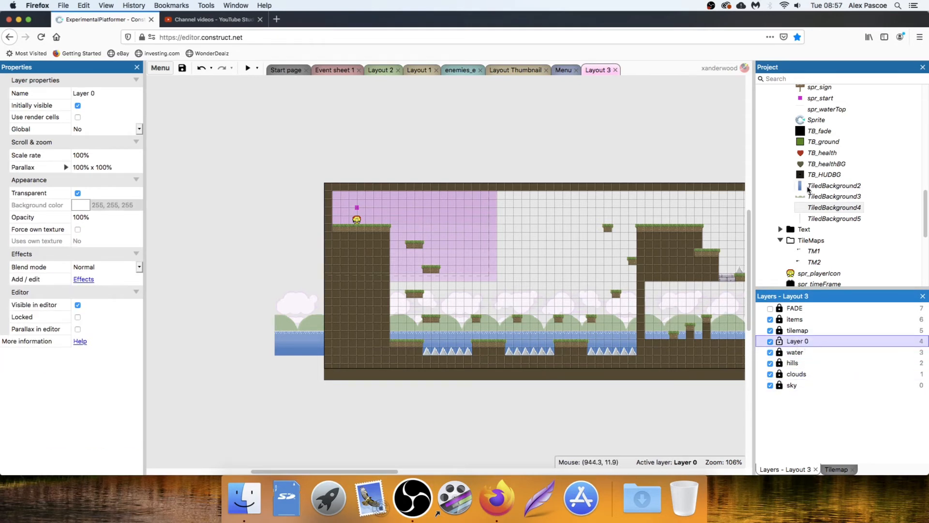
Place a spr_sign START sign on the ledge just left of the player's starting position
scroll(807, 189, "up", 4)
left_click_drag(819, 180, 359, 226)
scroll(372, 214, "up", 4, "ctrl")
scroll(374, 215, "up", 2, "ctrl")
left_click(230, 212)
left_click(244, 239)
scroll(372, 235, "down", 3, "ctrl")
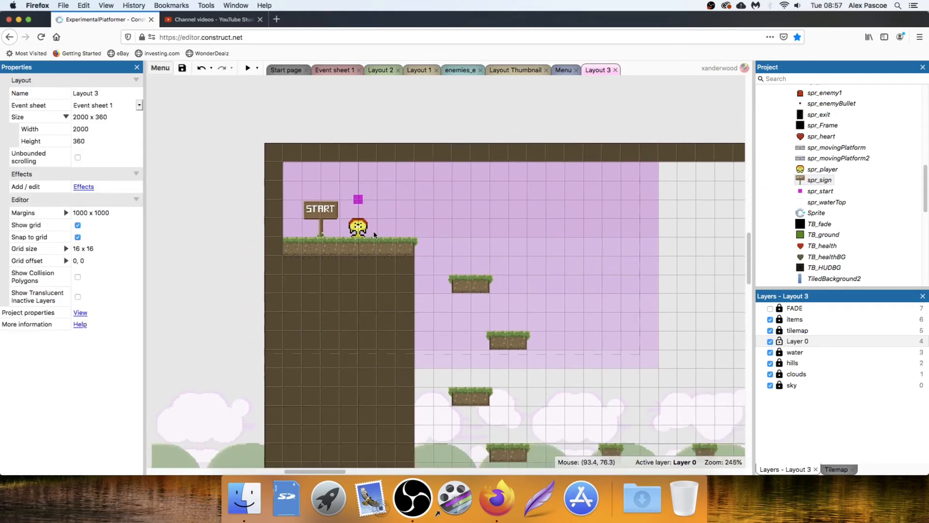
Place a second spr_sign at 1920, 288 at the end of the level and set its initial frame to 1
scroll(531, 239, "right", 15)
scroll(484, 232, "down", 3)
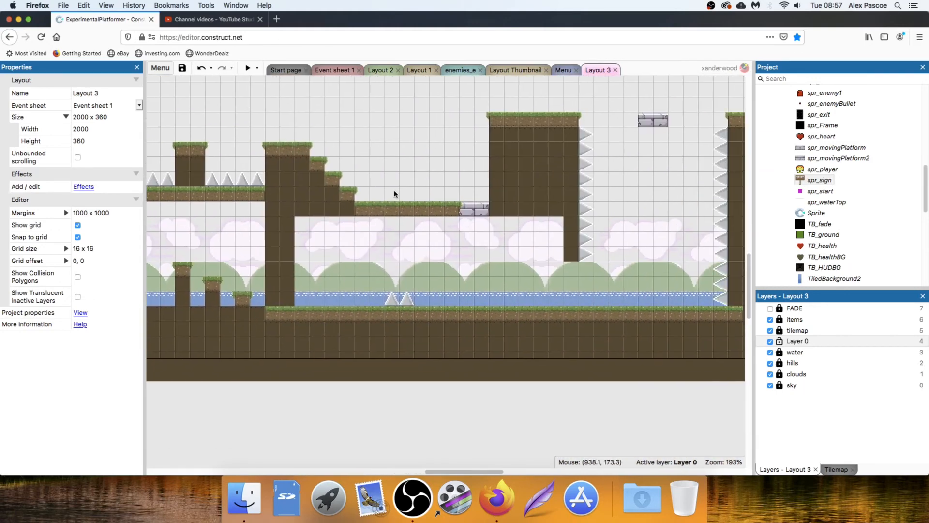
scroll(570, 234, "right", 8)
scroll(522, 256, "up", 4, "ctrl")
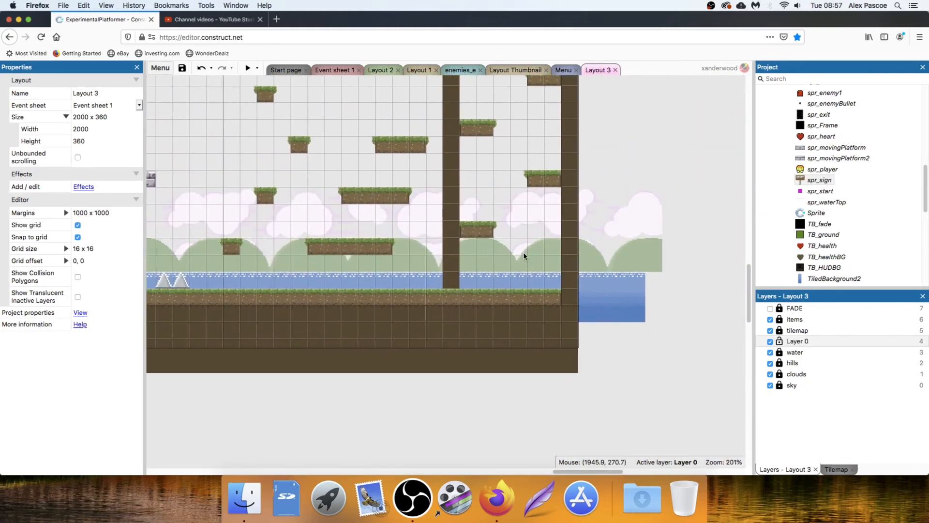
left_click_drag(819, 180, 469, 273)
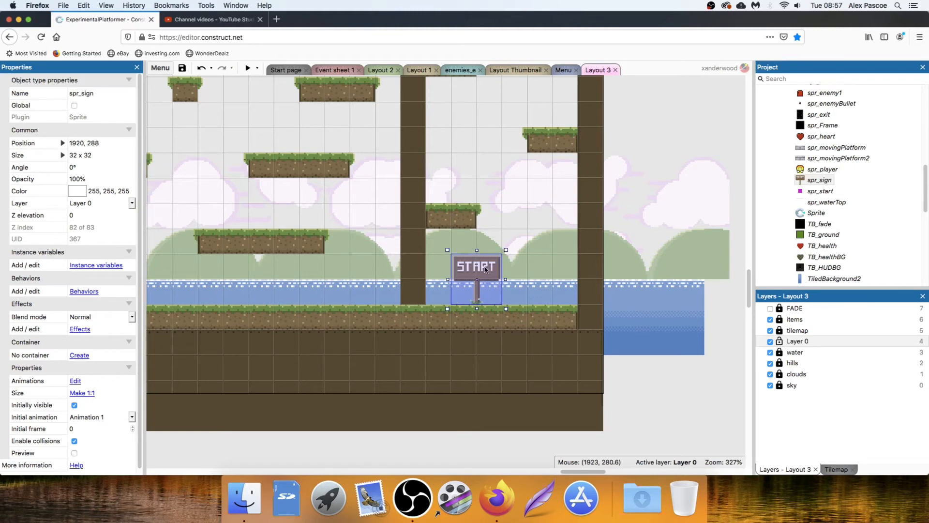
left_click(70, 428)
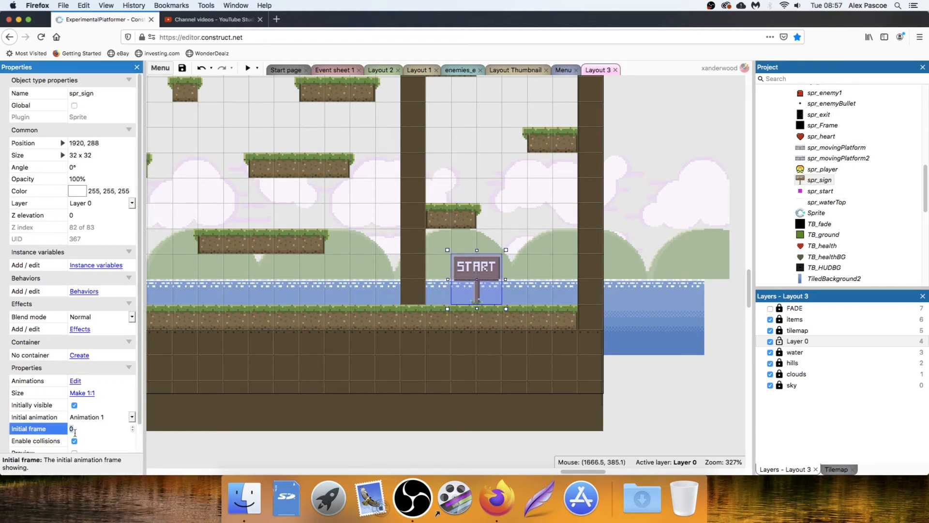
key("Tab")
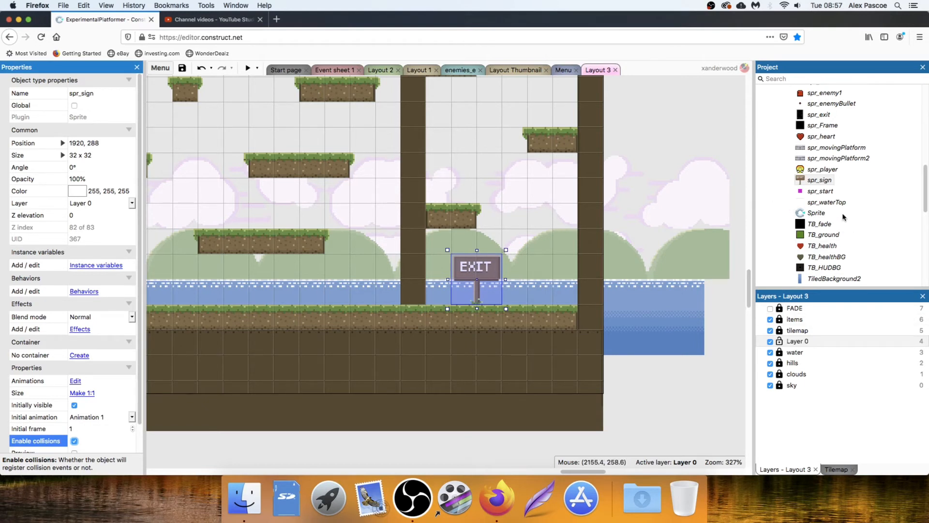
Place spr_exit on the ground right of the EXIT sign and move the sign to 1904, 288
scroll(824, 186, "up", 1)
left_click_drag(819, 130, 536, 289)
left_click_drag(484, 275, 472, 274)
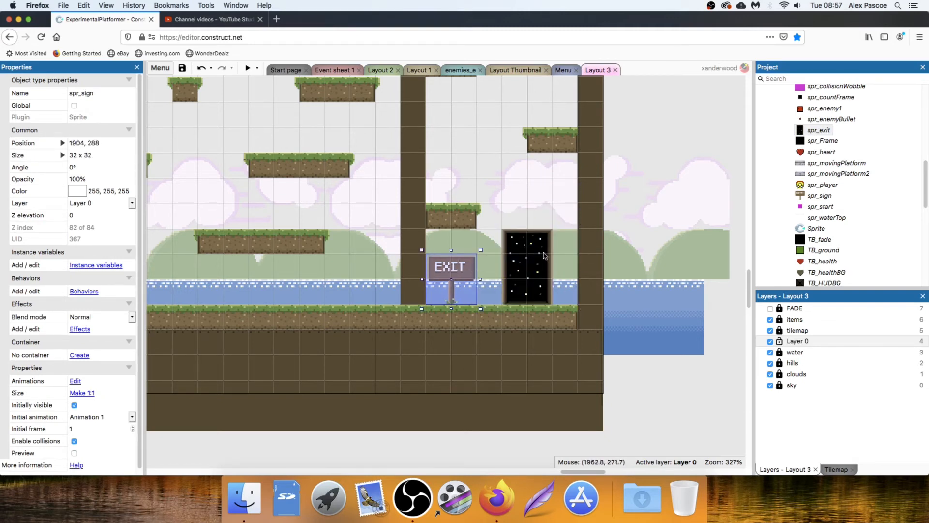
scroll(529, 254, "down", 4, "ctrl")
double_click(577, 319)
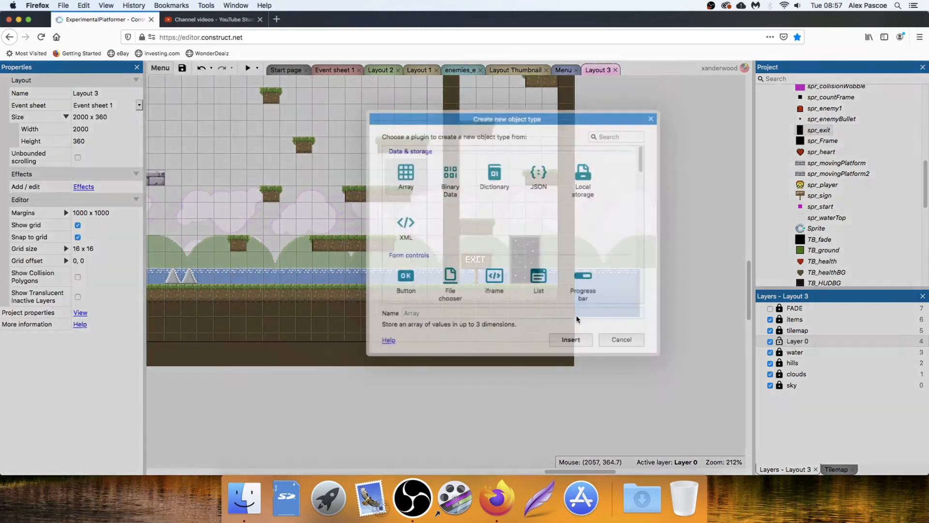
key("Escape")
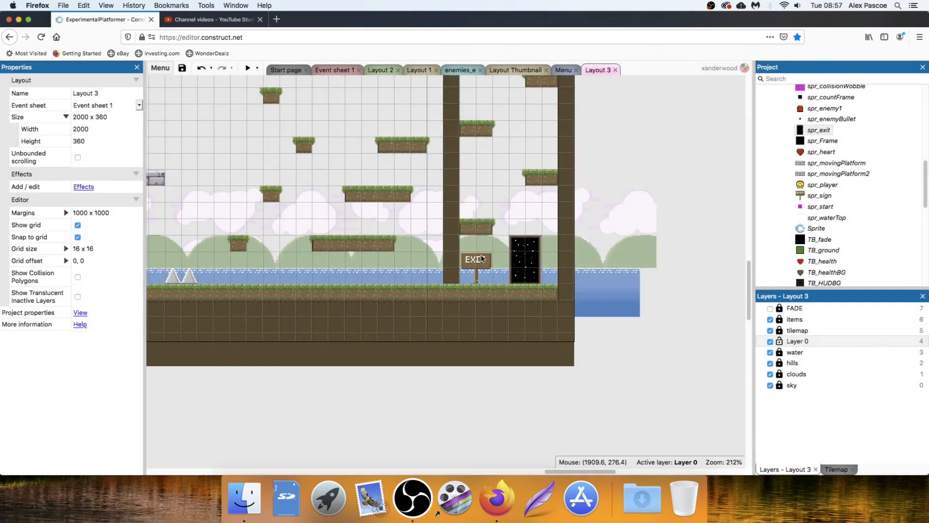
Swap the two exit objects, putting the spr_exit door at 1904, 304 and the EXIT sign on the ground to its right
left_click_drag(482, 258, 502, 194)
left_click_drag(530, 270, 487, 265)
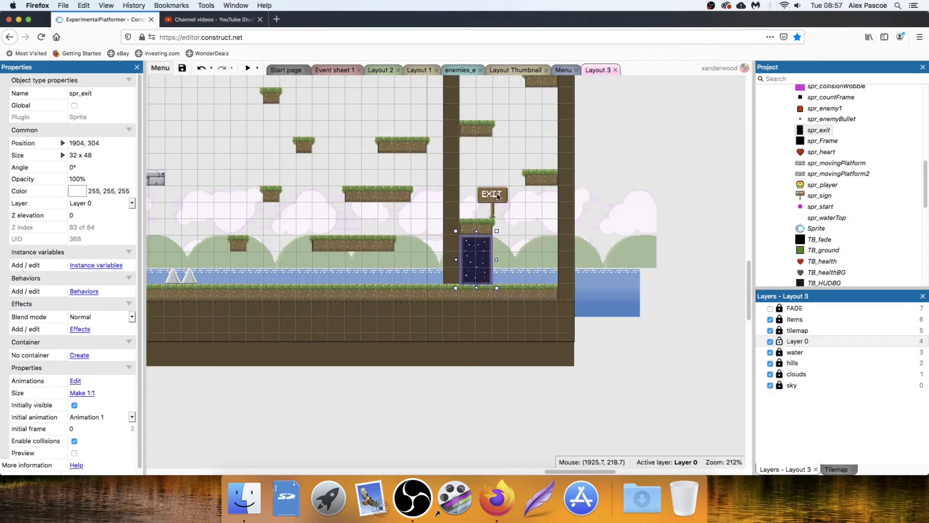
left_click_drag(498, 196, 531, 261)
left_click(645, 333)
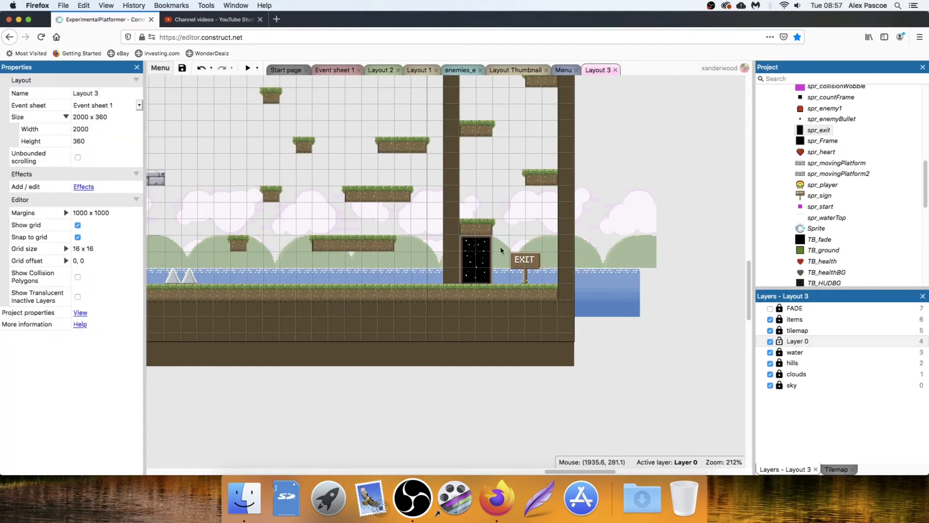
scroll(489, 239, "up", 4, "ctrl")
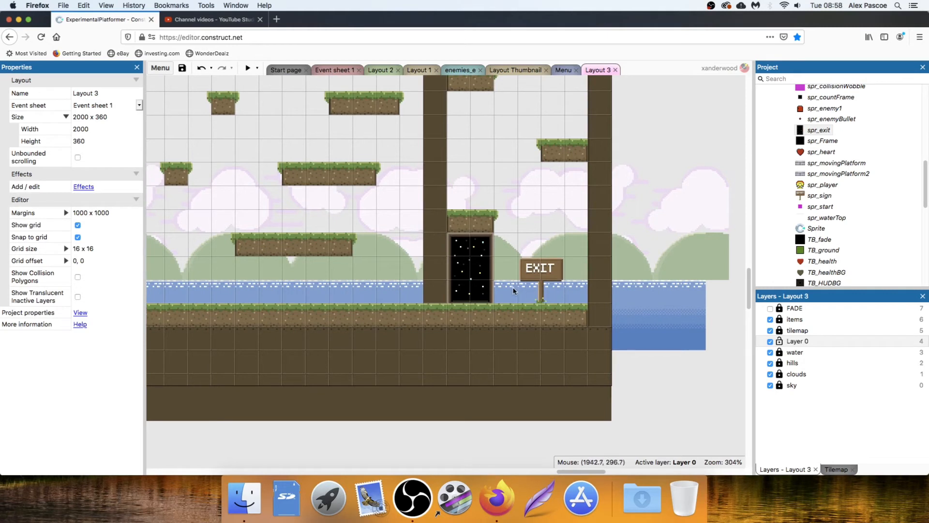
scroll(513, 290, "up", 1, "ctrl")
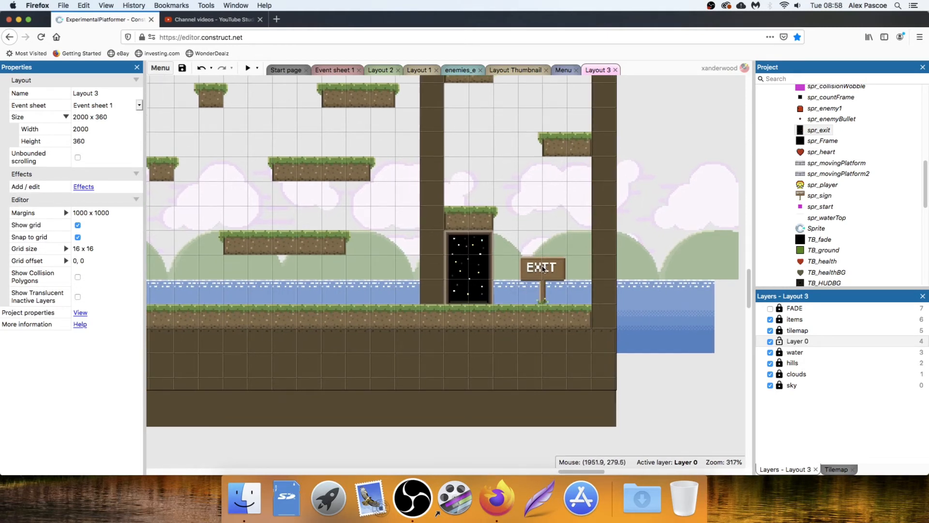
Bring the spr_player sprite at the level start to the top of its layer's Z order
scroll(539, 273, "down", 6, "ctrl")
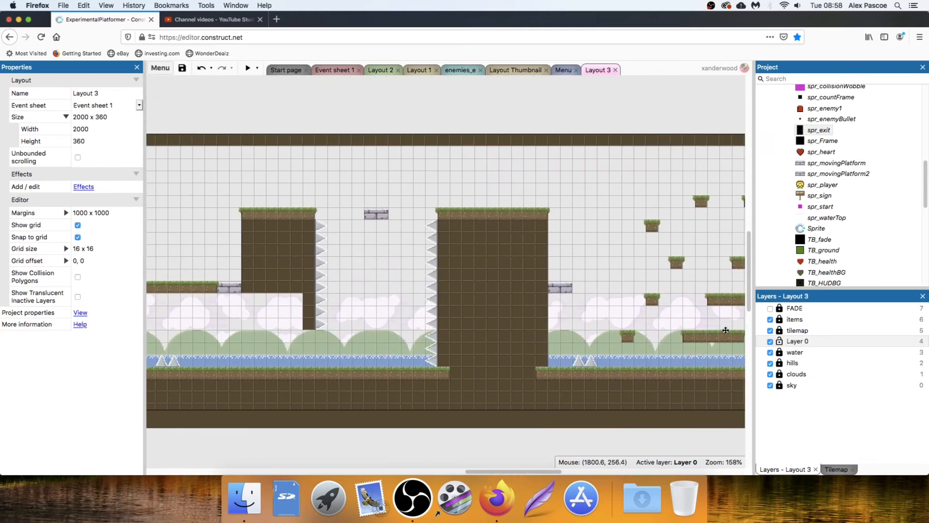
middle_click_drag(386, 289, 779, 351)
middle_click_drag(491, 316, 793, 316)
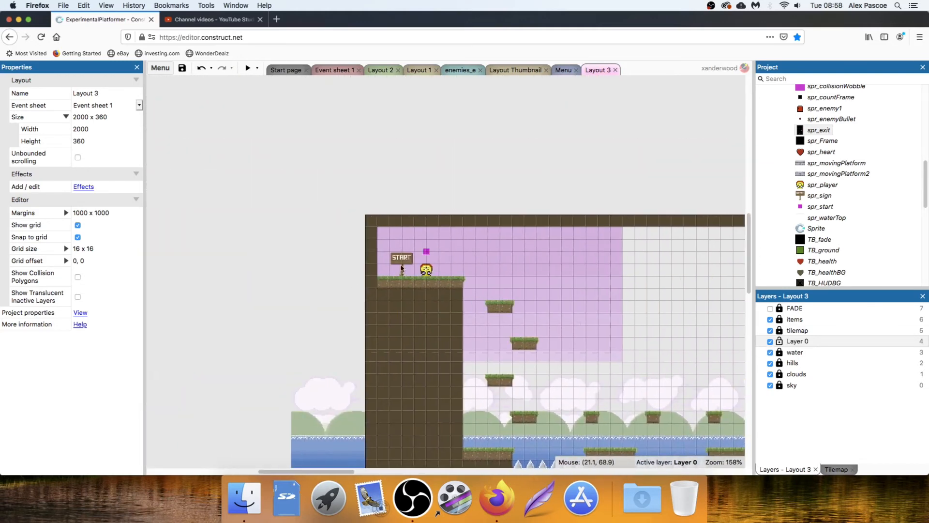
right_click(427, 270)
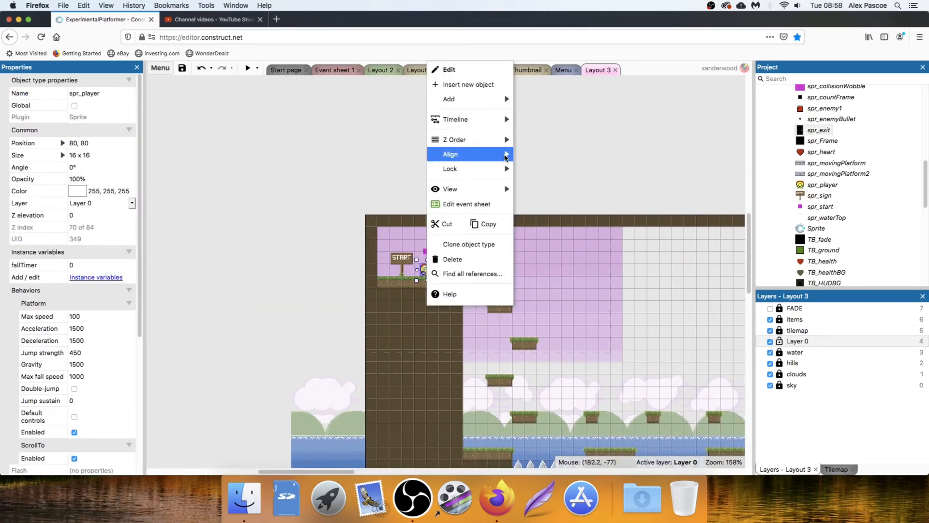
mouse_move(496, 138)
left_click(546, 139)
Look over Layout 3 from the start to the end of the level and select the spr_exit door
middle_click_drag(586, 162, 254, 77)
middle_click_drag(603, 242, 365, 244)
middle_click_drag(589, 226, 445, 178)
middle_click_drag(568, 251, 473, 249)
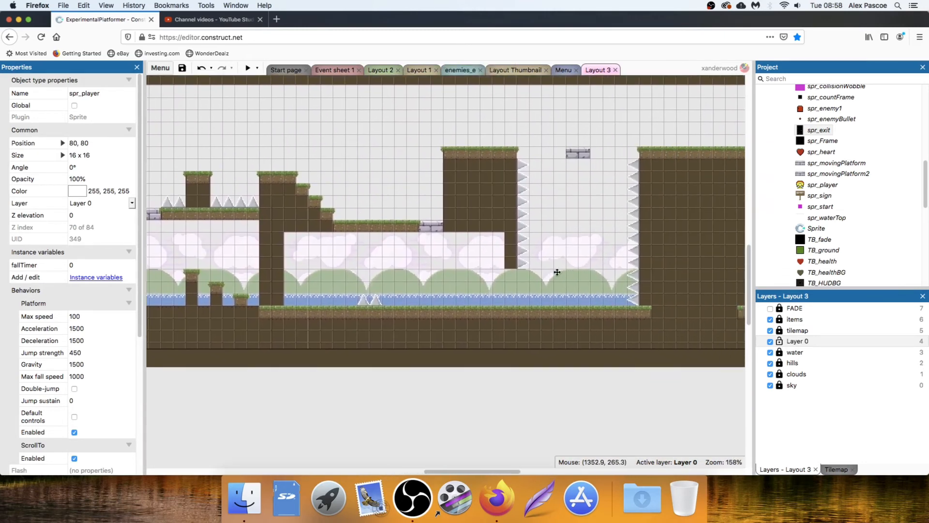
middle_click_drag(556, 271, 410, 271)
middle_click_drag(756, 309, 483, 273)
left_click(686, 394)
middle_click_drag(693, 328, 378, 293)
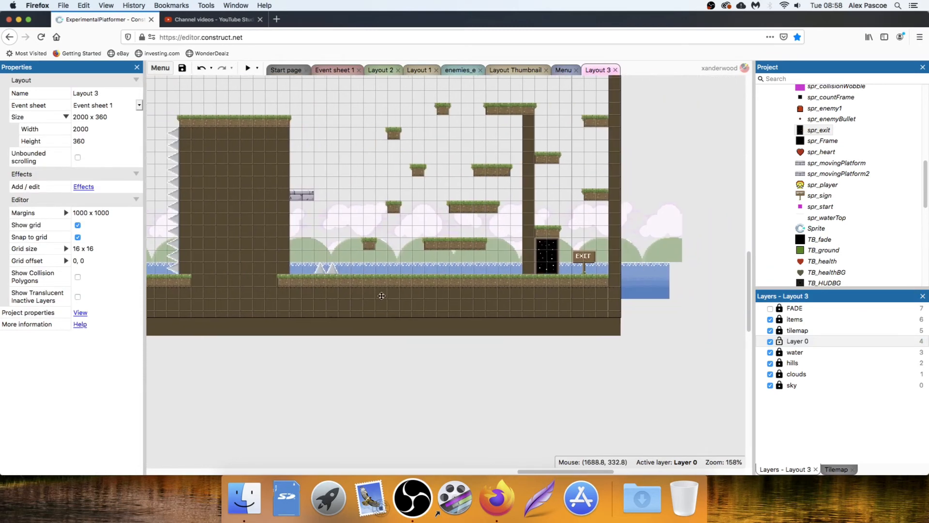
left_click(548, 259)
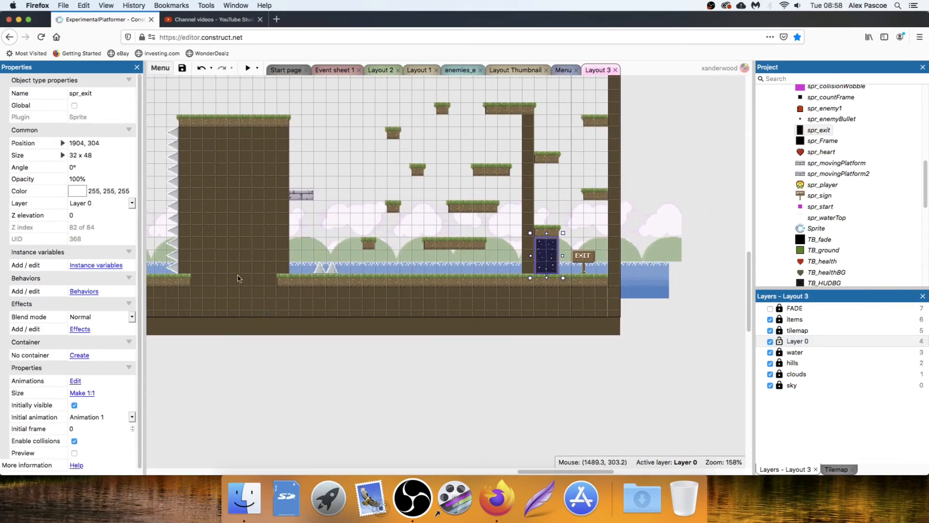
Collapse the Functions group in Event sheet 1 and expand the Level Exit group to examine its spr_exit collision events
left_click(419, 70)
left_click(333, 71)
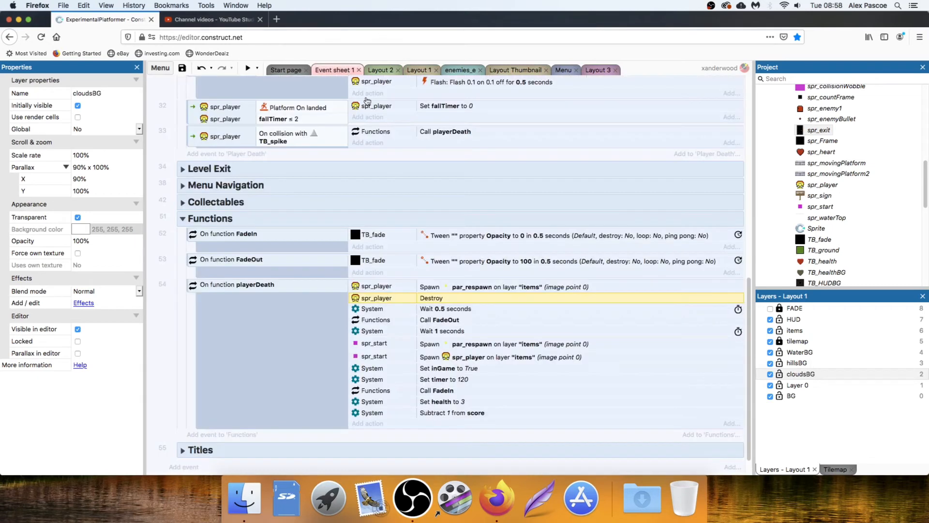
left_click(183, 219)
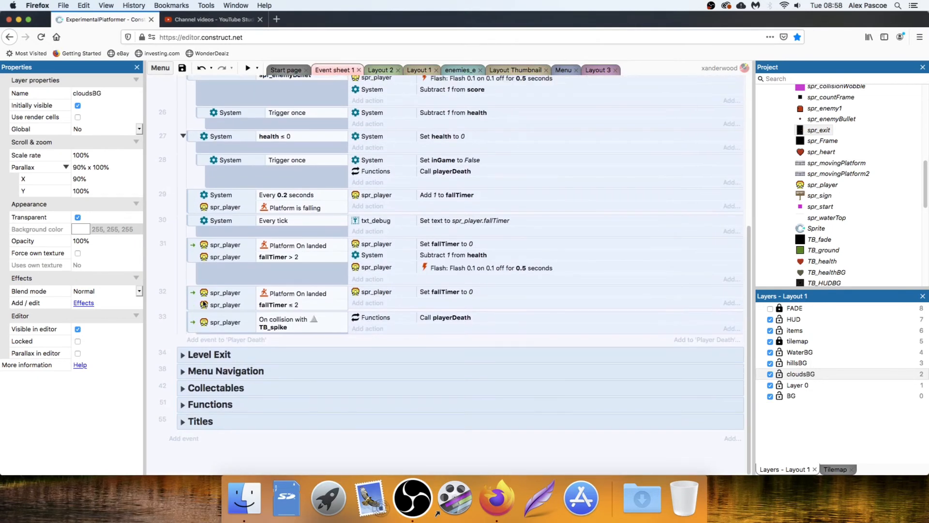
left_click(183, 354)
scroll(270, 311, "down", 5)
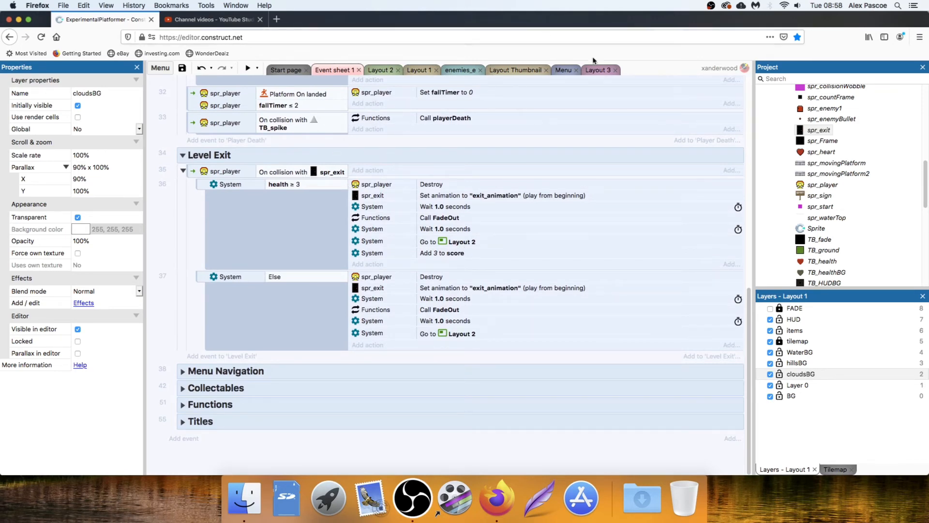
Add a number instance variable named level with initial value 2 to the spr_exit door in Layout 3
left_click(597, 70)
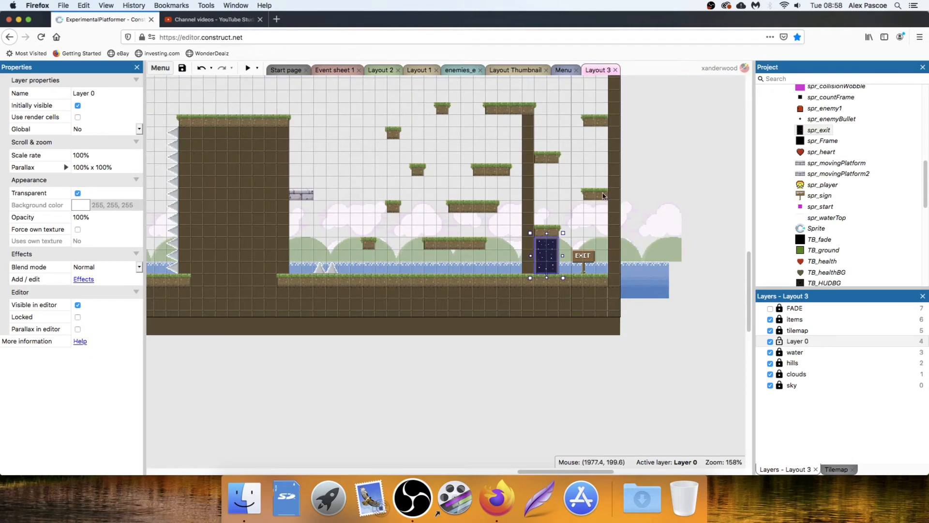
left_click(548, 371)
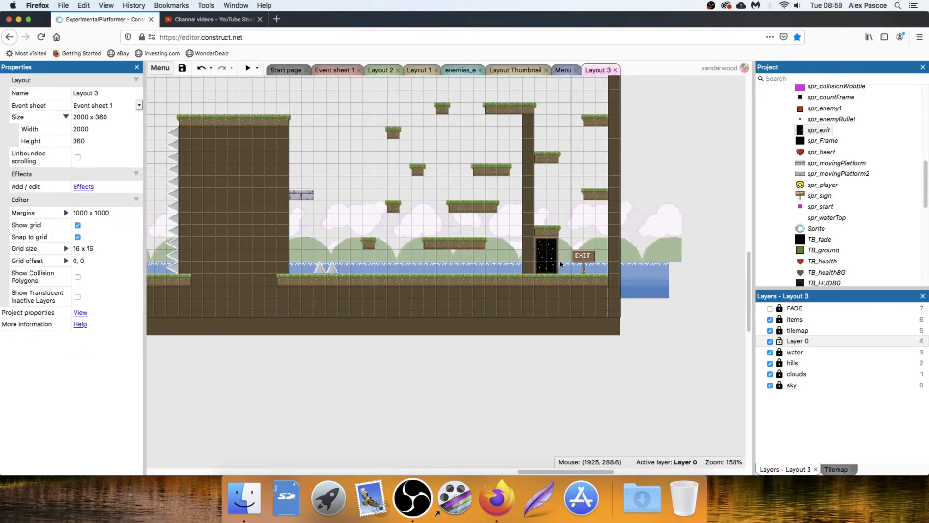
left_click(546, 252)
left_click(96, 266)
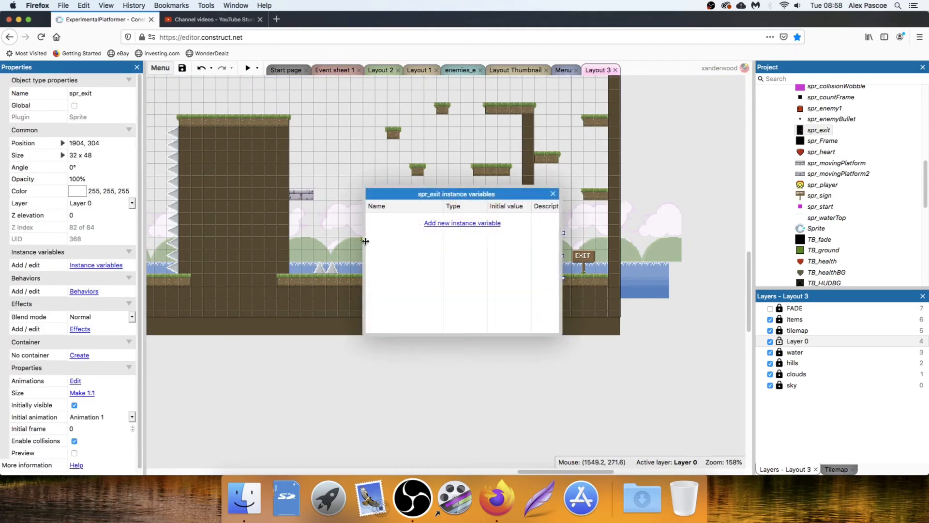
left_click(436, 223)
type("level")
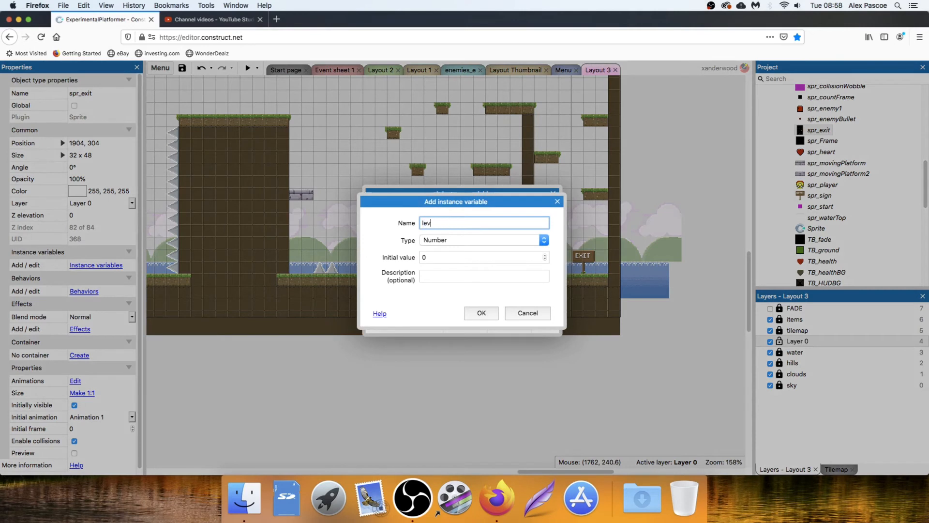
left_click(425, 254)
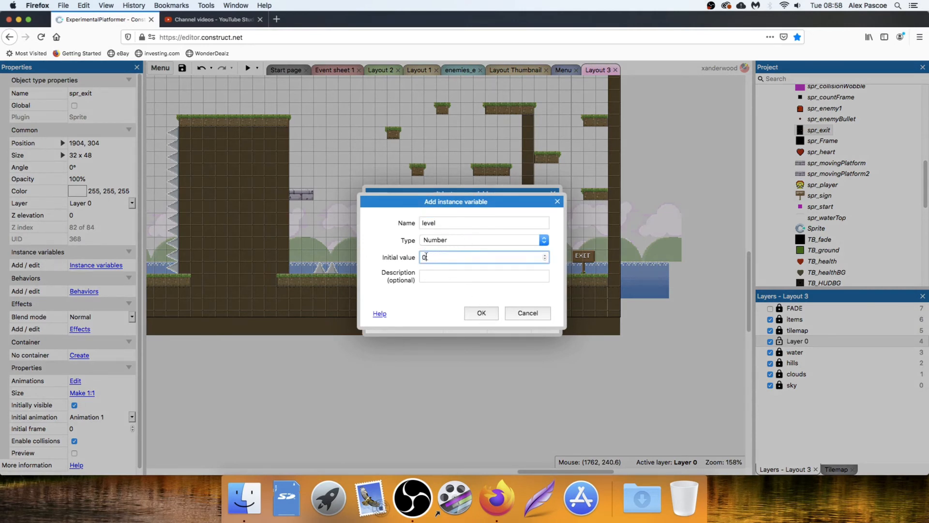
type("2")
key("Return")
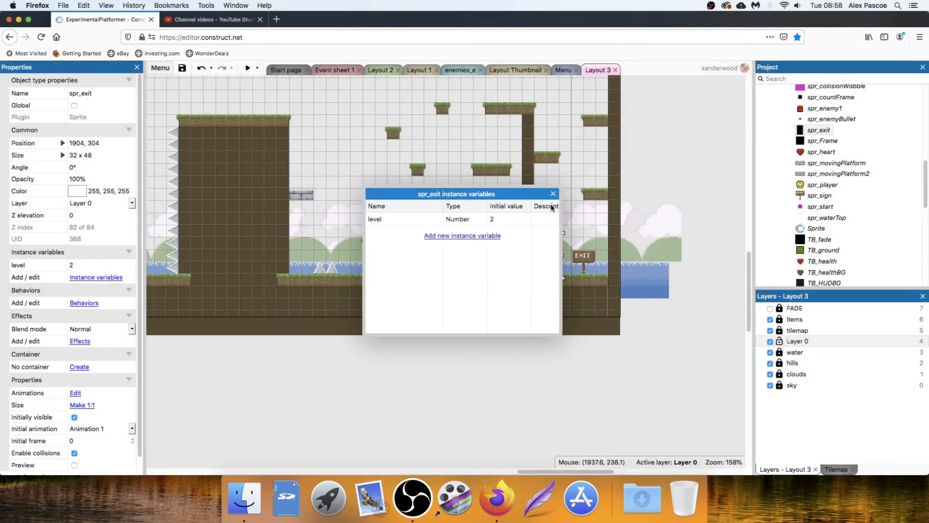
left_click(556, 191)
Set the level instance variable of the spr_exit door at the end of Layout 1 to 1
left_click(421, 71)
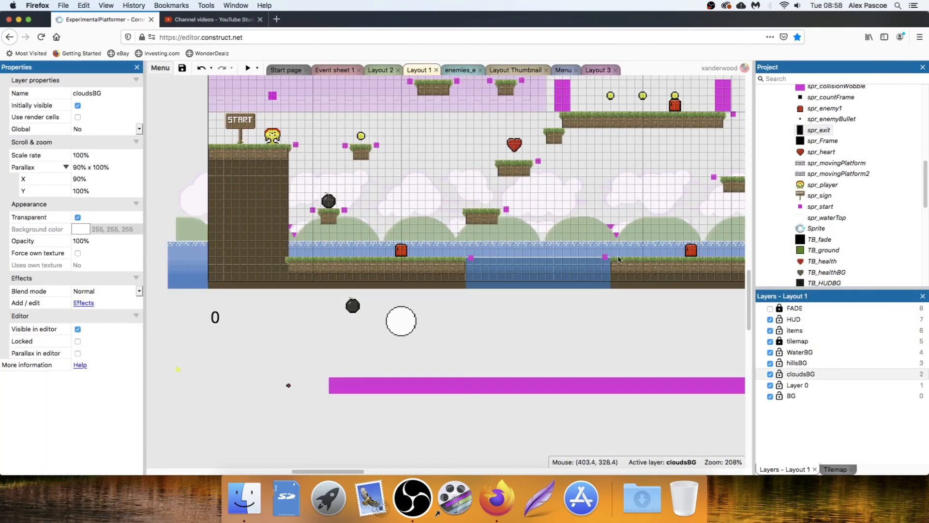
middle_click_drag(621, 259, 102, 275)
middle_click_drag(551, 266, 153, 241)
middle_click_drag(596, 236, 207, 256)
middle_click_drag(557, 249, 209, 254)
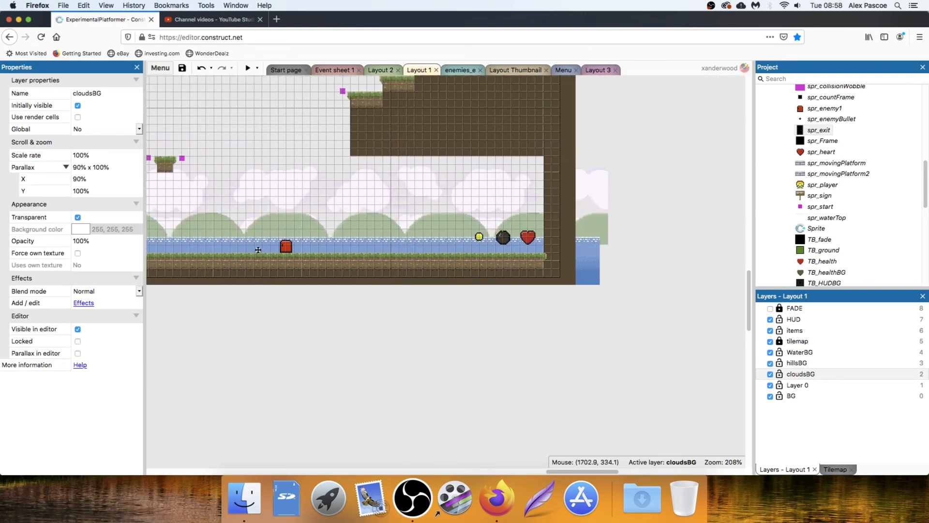
scroll(508, 193, "up", 5)
left_click(494, 204)
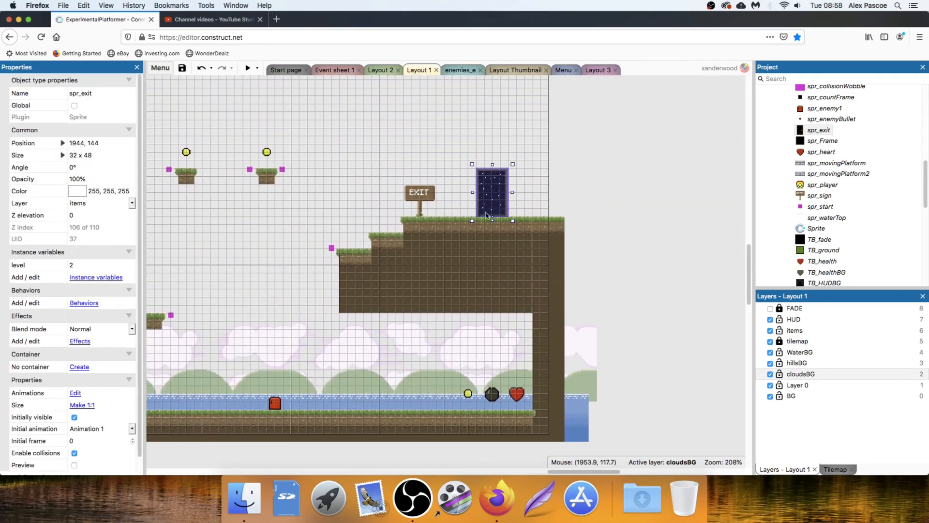
left_click(81, 263)
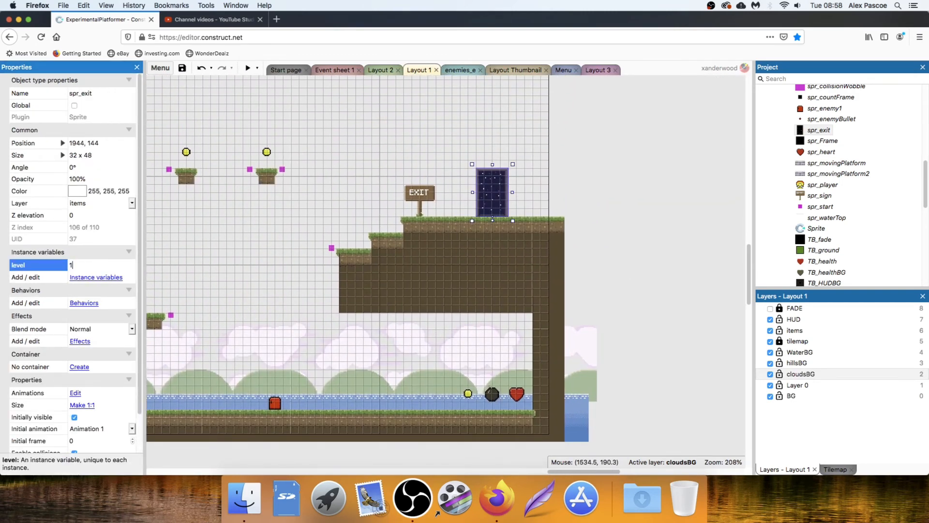
key("Return")
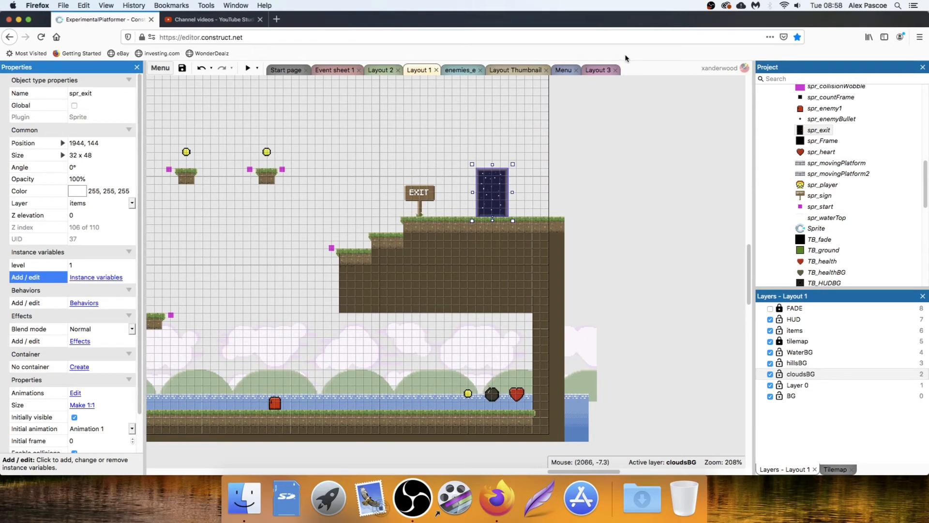
Add a spr_exit Compare instance variable condition, level = 1, to the spr_player collision event in Event sheet 1's Level Exit group
left_click(333, 71)
left_click(237, 174)
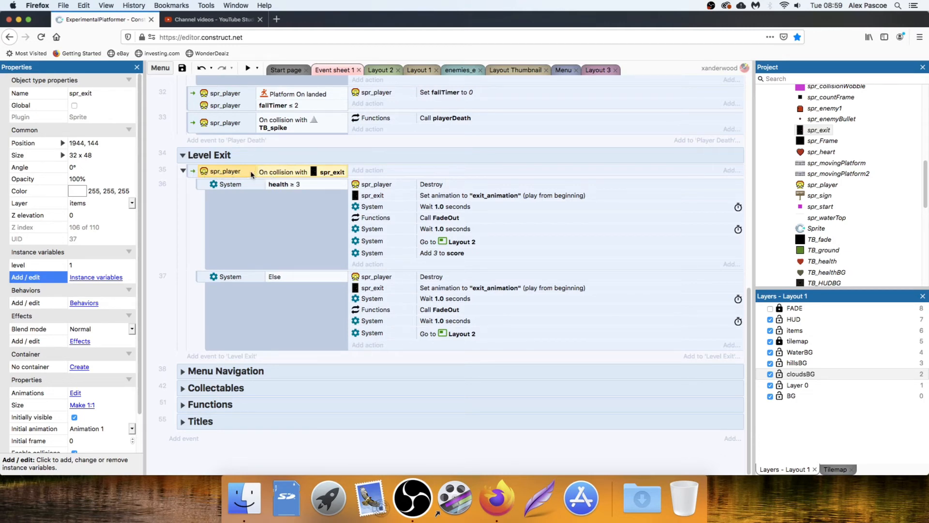
key("c")
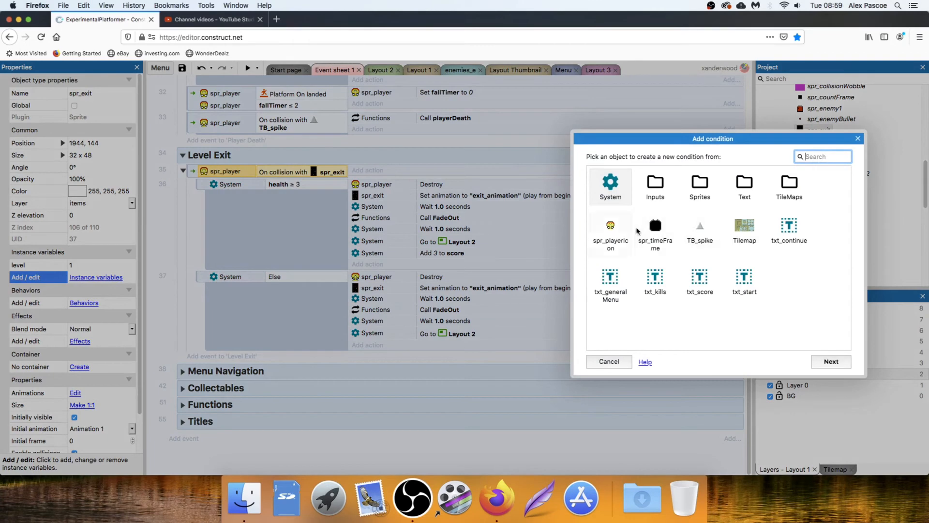
double_click(695, 183)
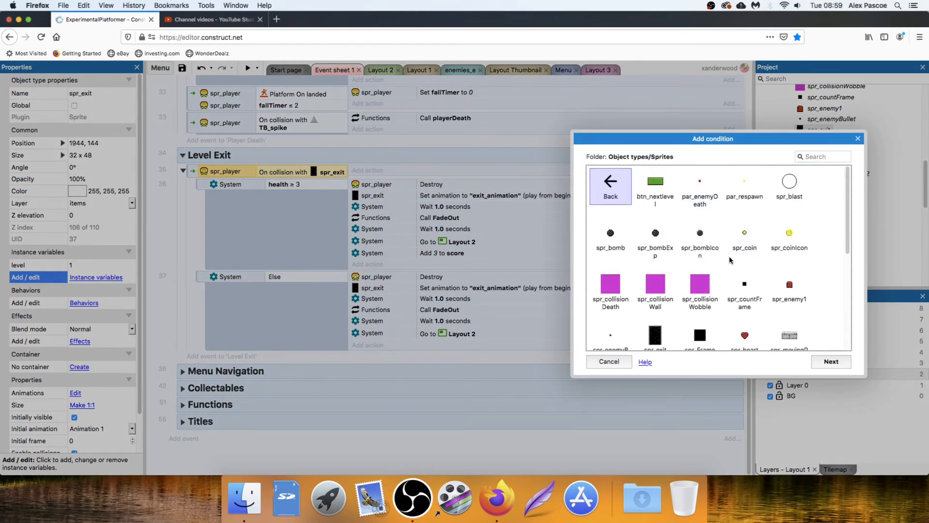
scroll(727, 261, "down", 5)
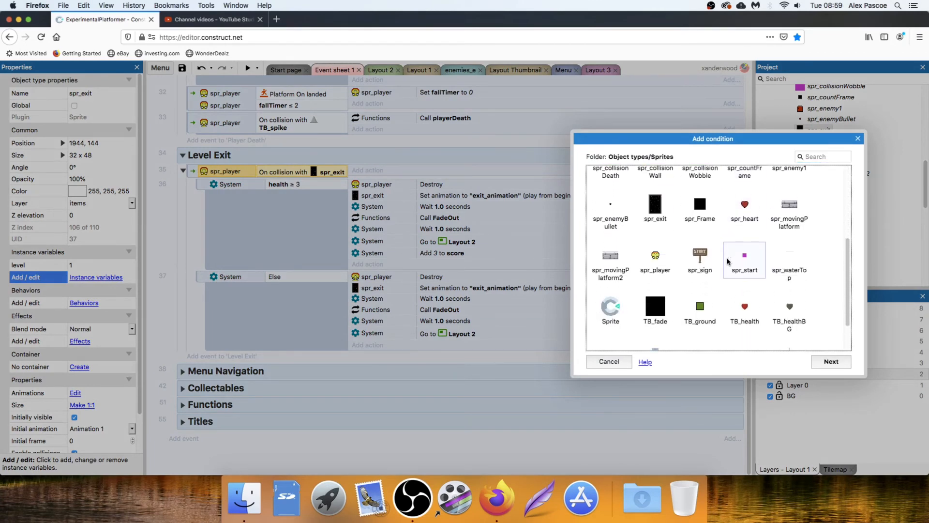
double_click(658, 208)
scroll(681, 261, "down", 2)
scroll(681, 262, "down", 3)
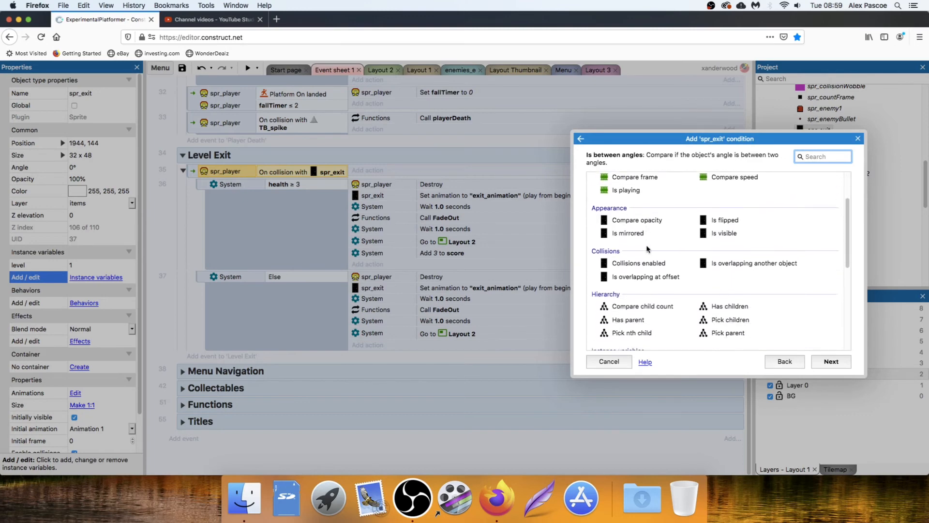
double_click(651, 271)
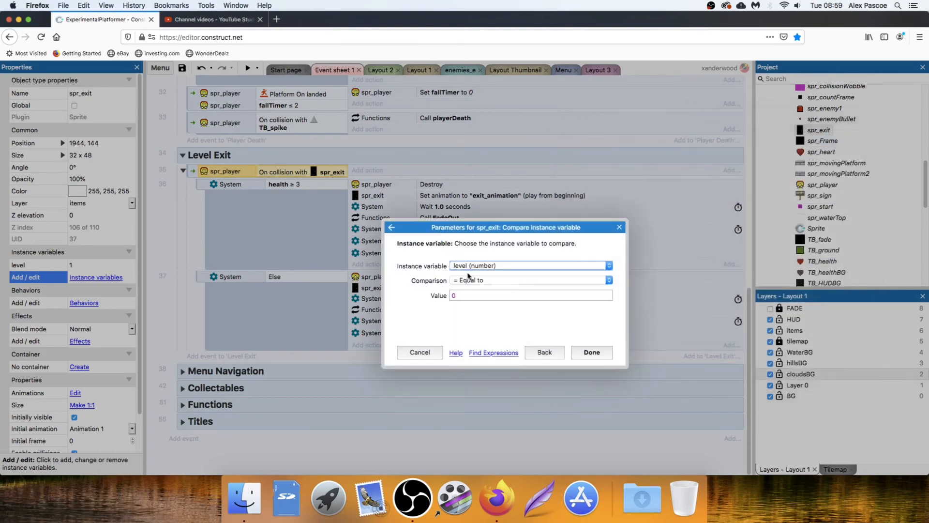
key("Return")
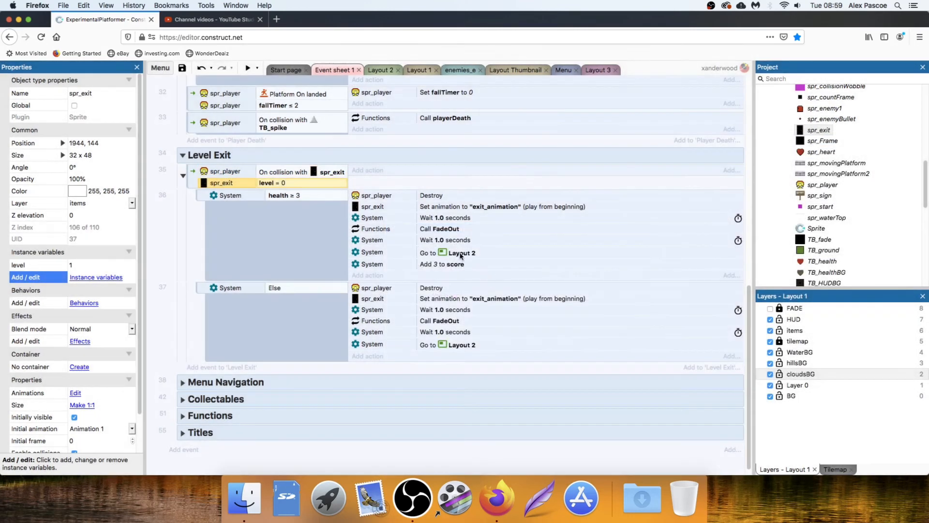
double_click(278, 183)
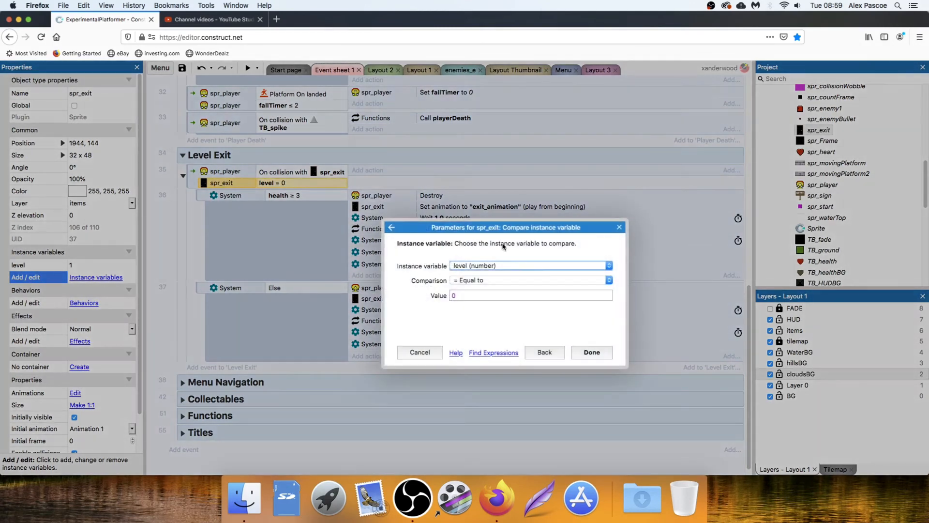
left_click(454, 295)
key("Return")
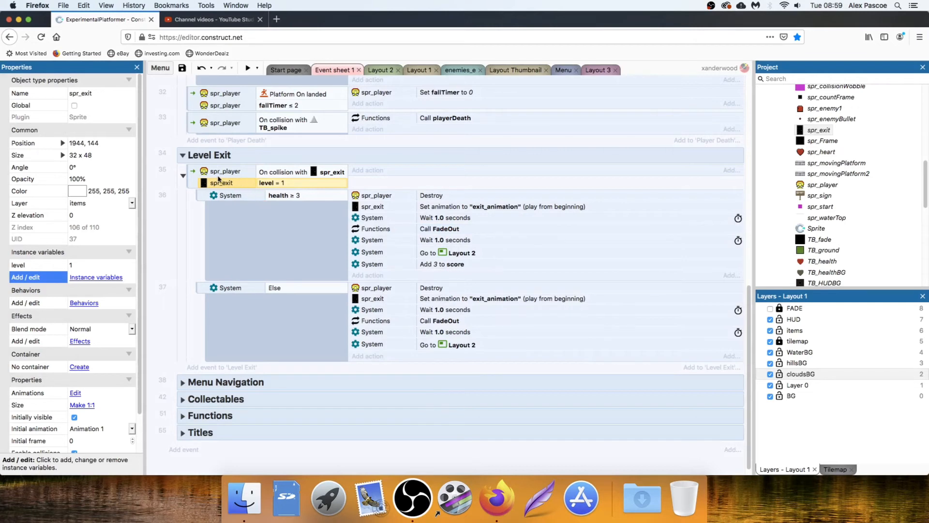
Duplicate the level = 1 exit collision event with its sub-events, collapse the original and set the copy's condition to level = 2
left_click(193, 172)
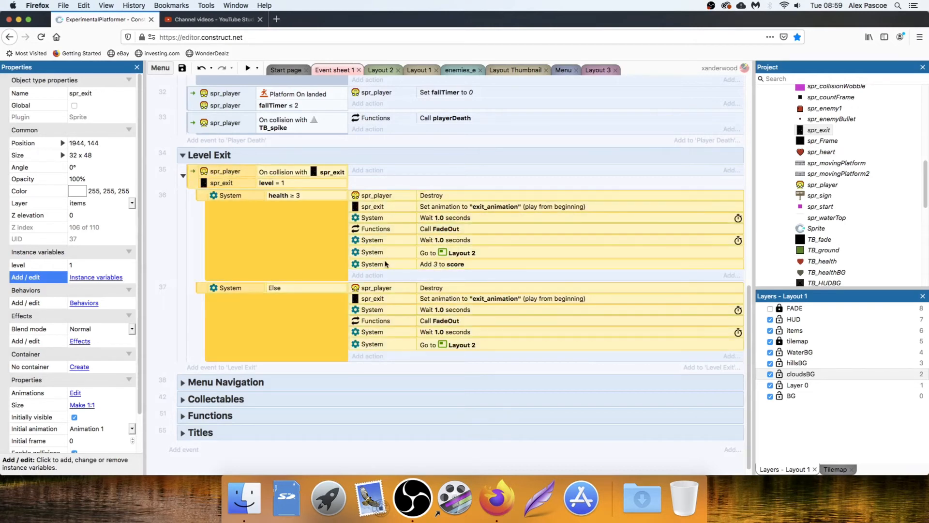
key("super+v")
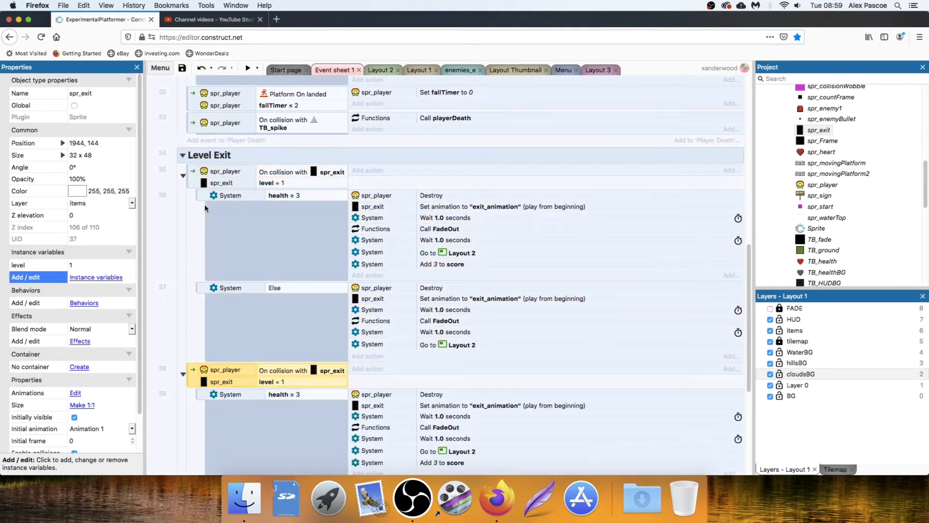
scroll(189, 148, "down", 2)
left_click(183, 139)
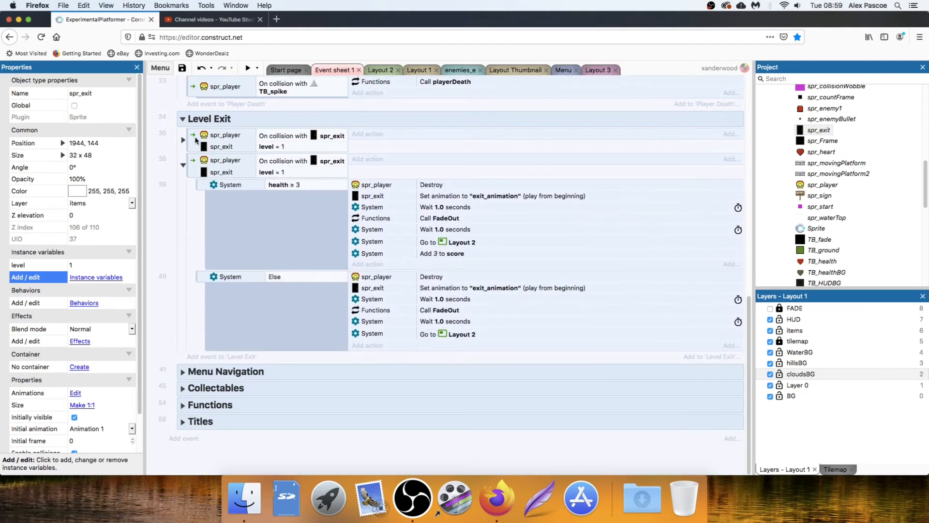
double_click(282, 173)
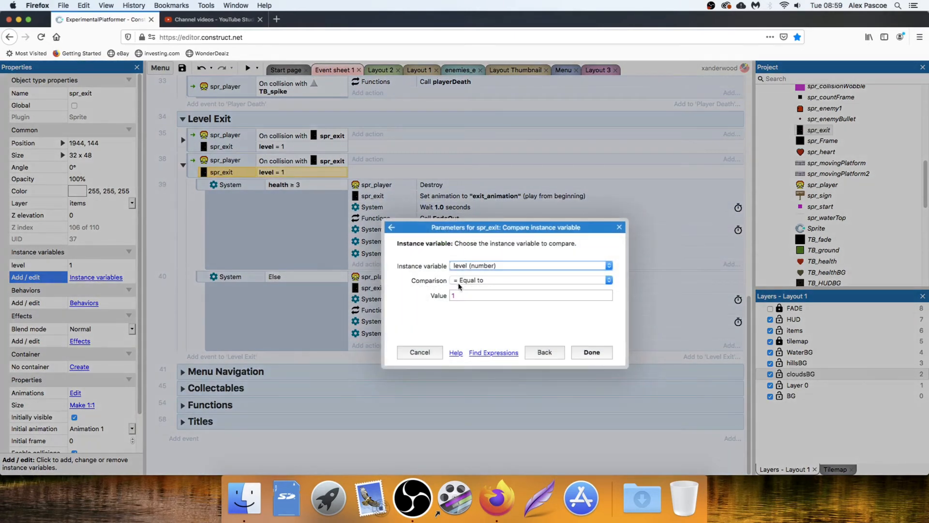
key("Return")
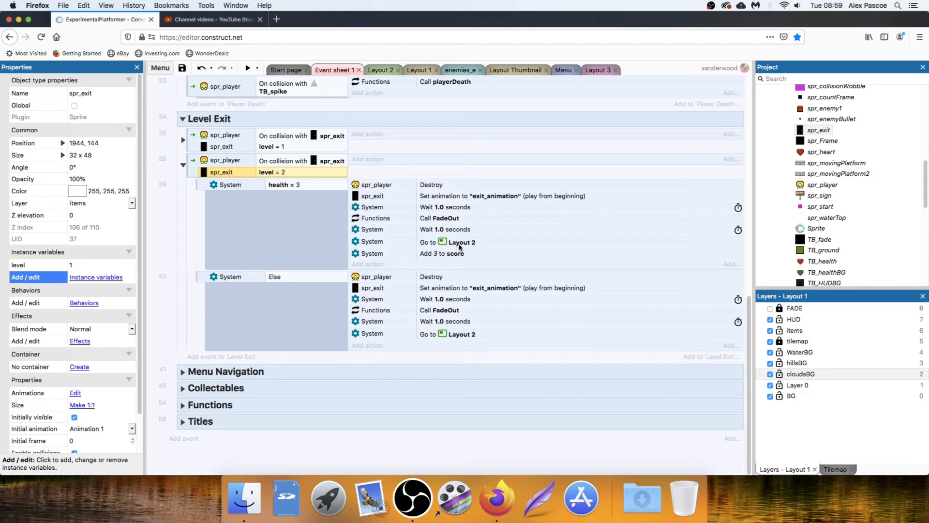
Change both Go to layout actions under the level = 2 exit event to Menu, and collapse that event
double_click(467, 243)
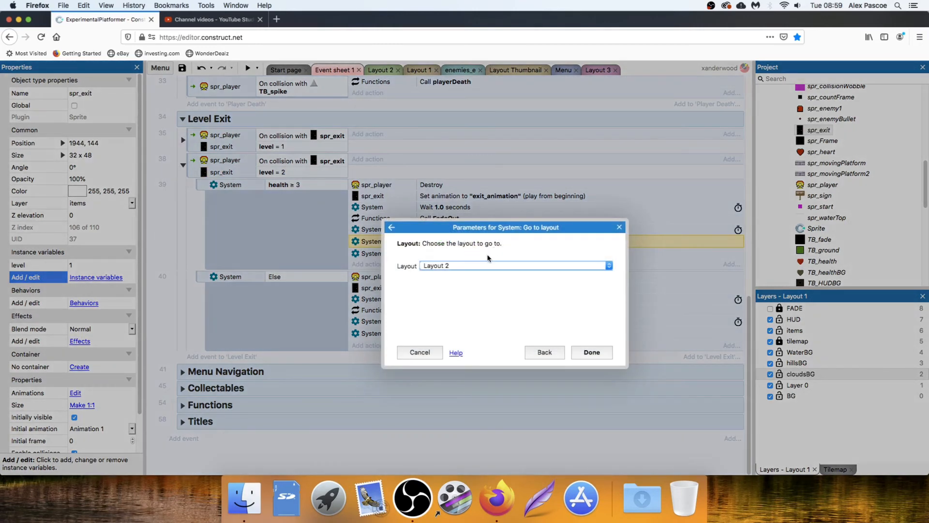
left_click(465, 266)
left_click(438, 293)
left_click(591, 352)
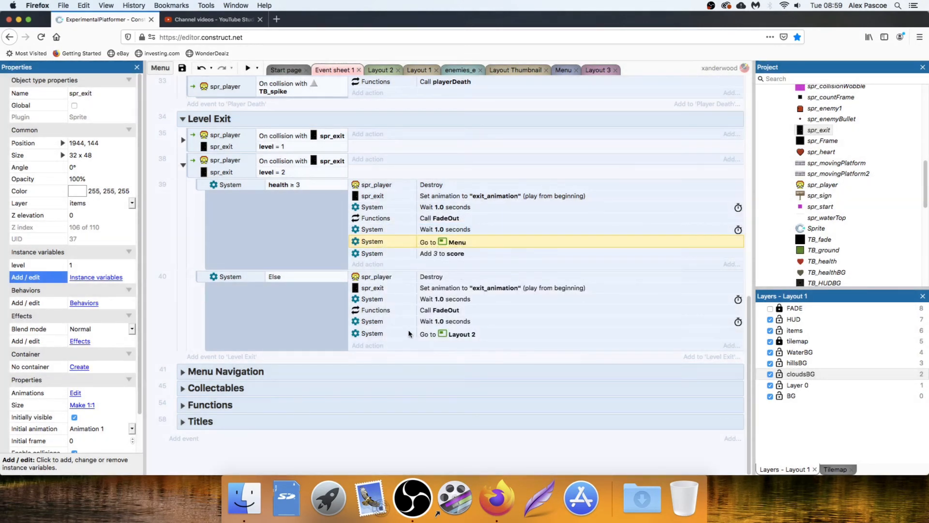
double_click(450, 335)
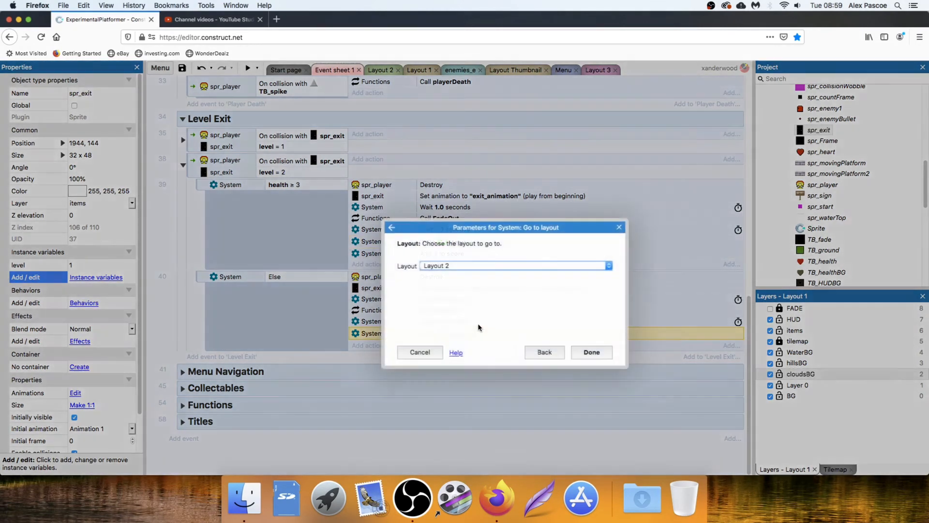
left_click(440, 266)
left_click(438, 293)
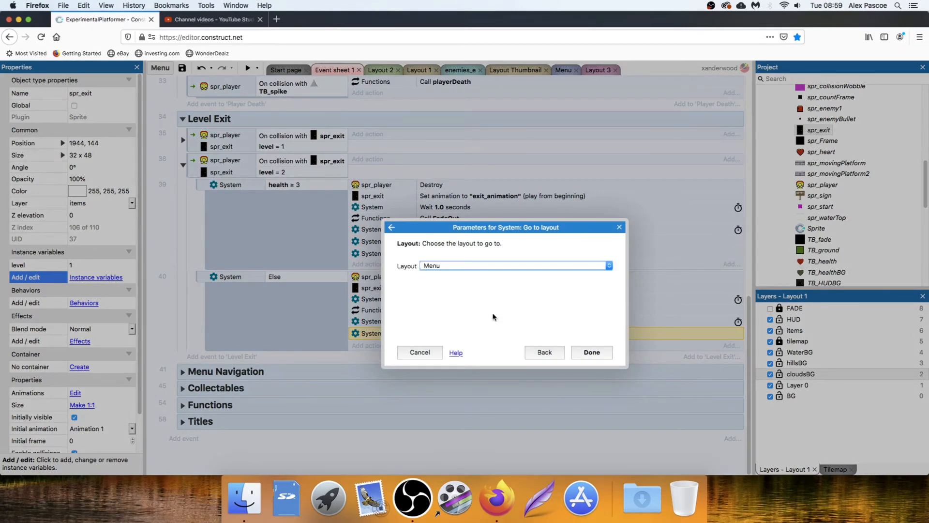
left_click(582, 353)
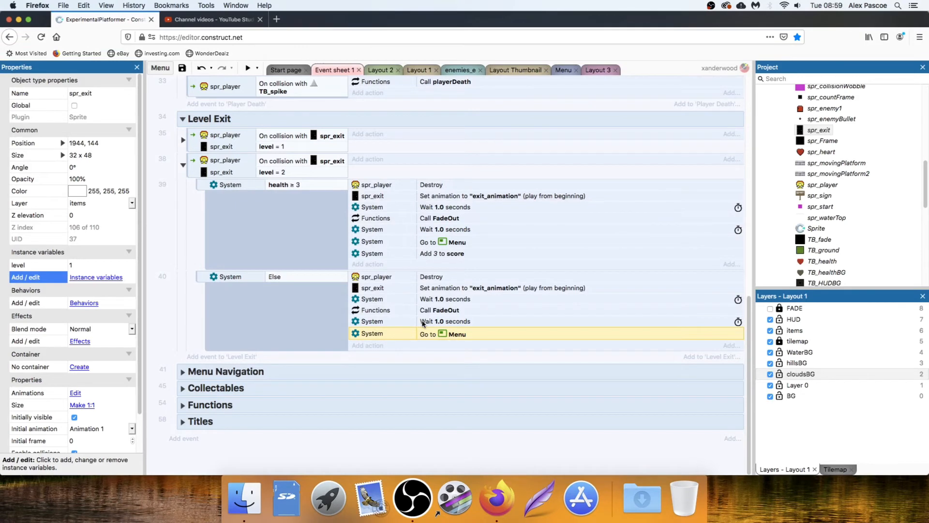
left_click(183, 166)
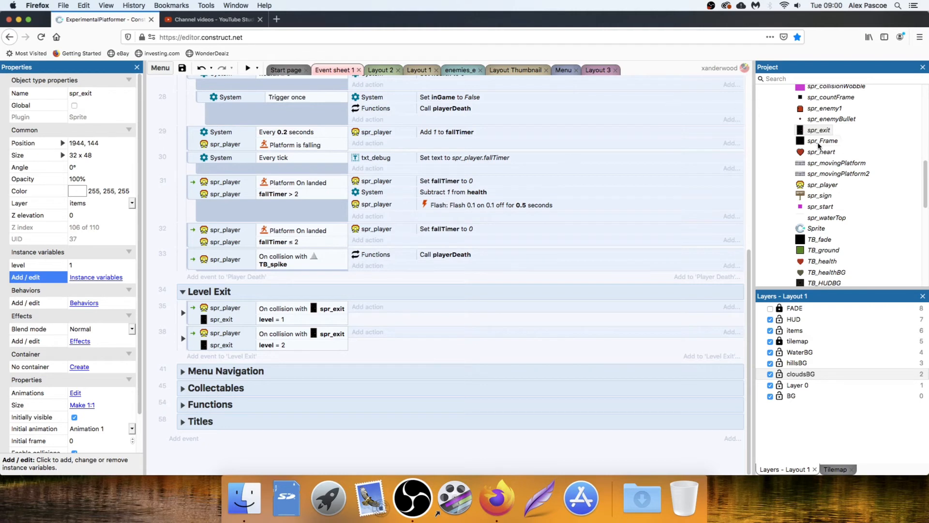
Return to Layout 3 and run a preview of that layout
scroll(818, 145, "up", 10)
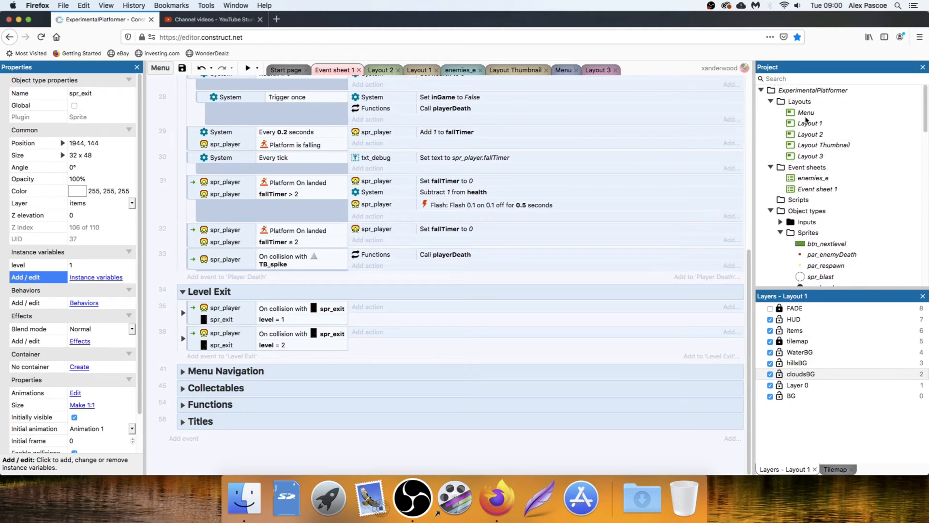
left_click(599, 70)
left_click(670, 149)
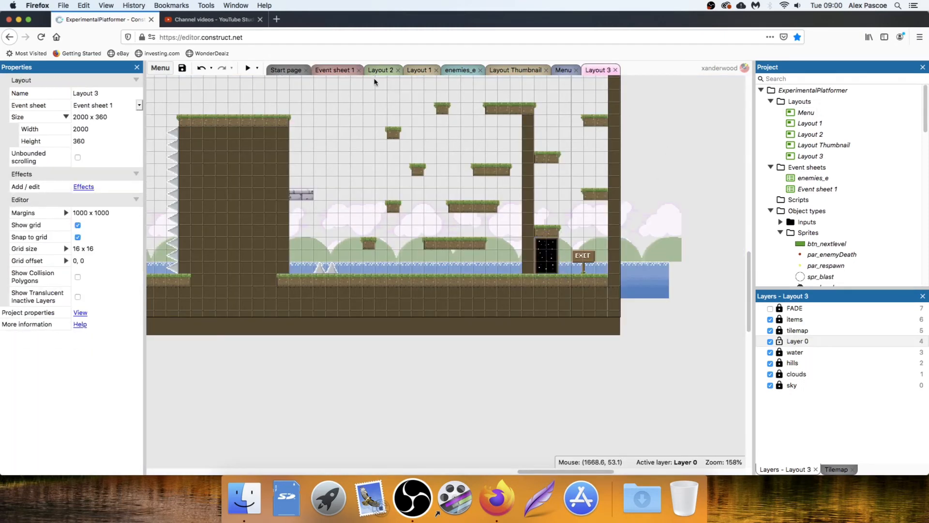
left_click(257, 69)
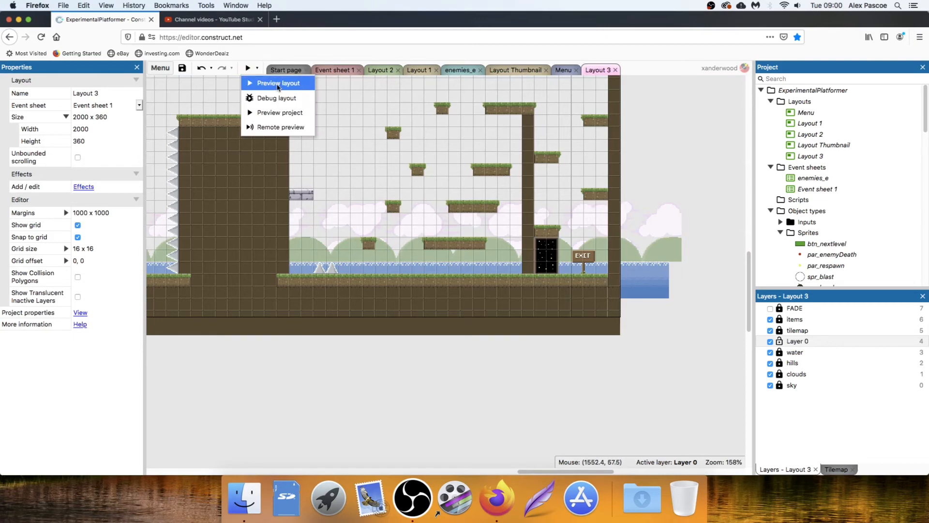
left_click(277, 83)
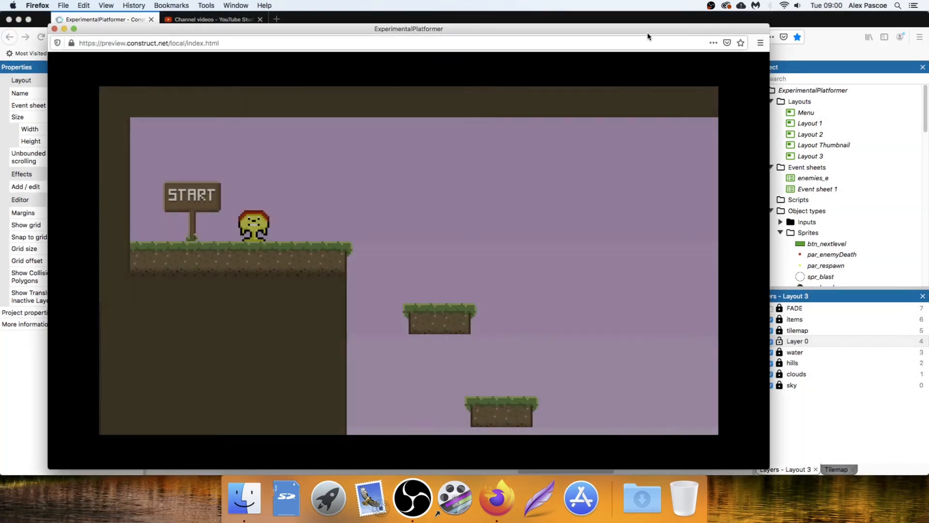
Play through Layout 3 in the preview from the start sign to the exit door, testing the jumps, spikes and moving platforms
key("Right")
key("Right")
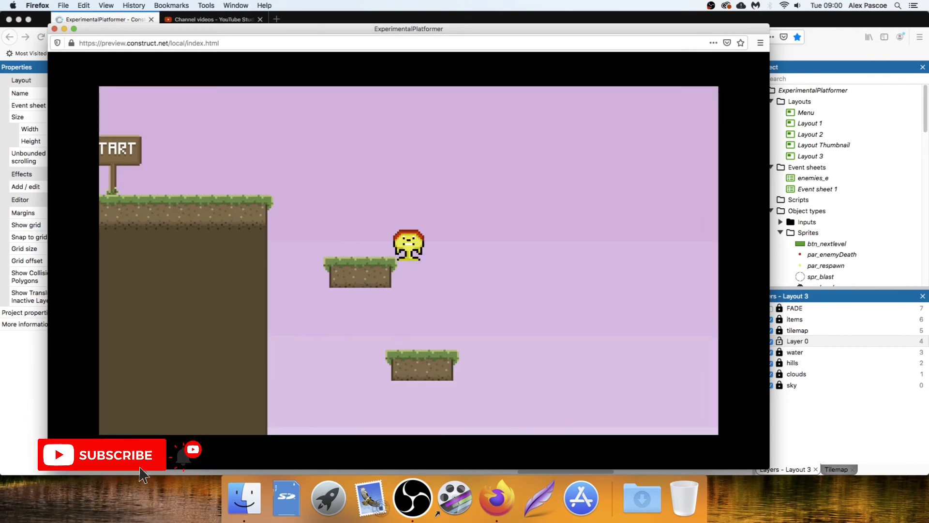
key("Right")
key("Up")
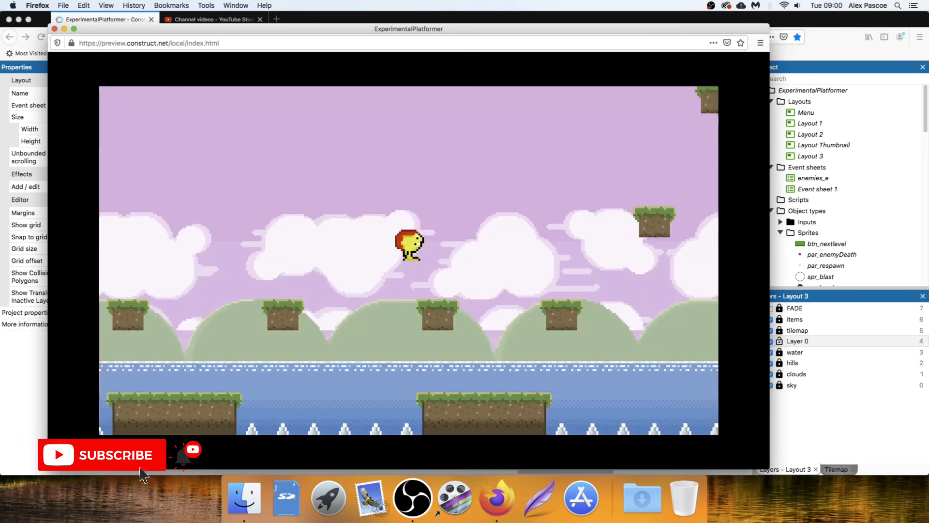
key("Up")
key("Up")
key("Left")
key("Right")
key("Right")
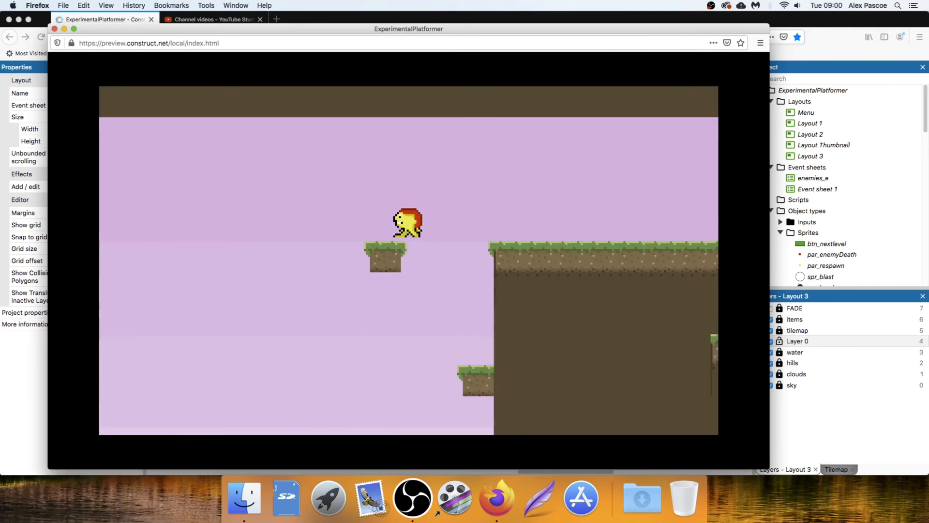
key("Up")
key("Right")
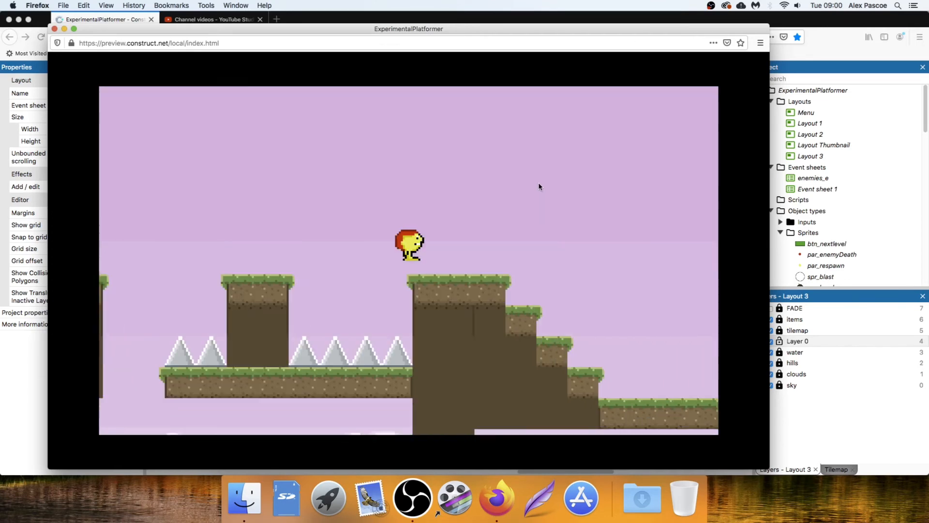
key("Up")
key("Up")
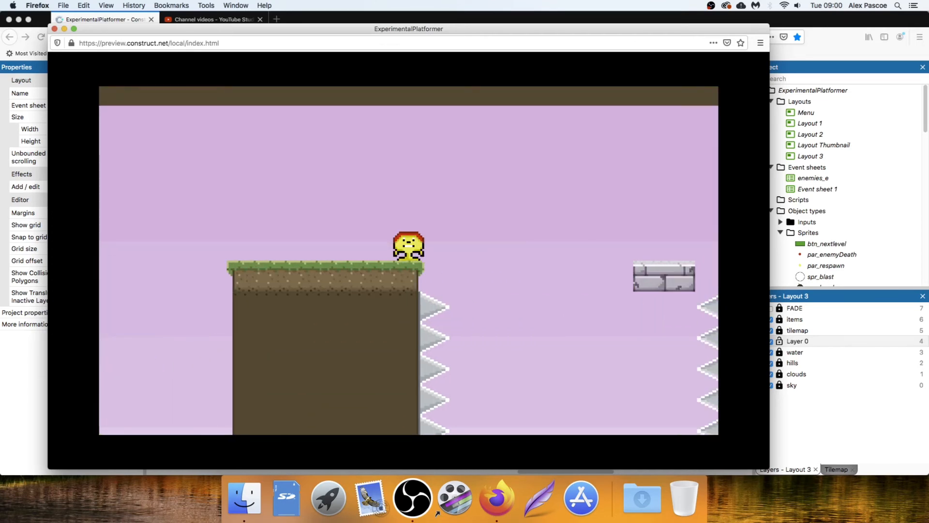
key("Right")
key("Up")
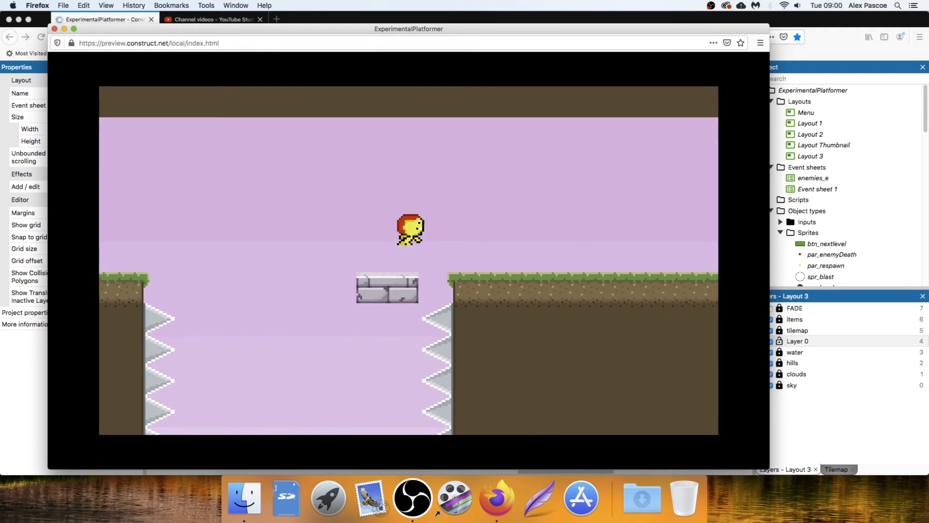
key("Right")
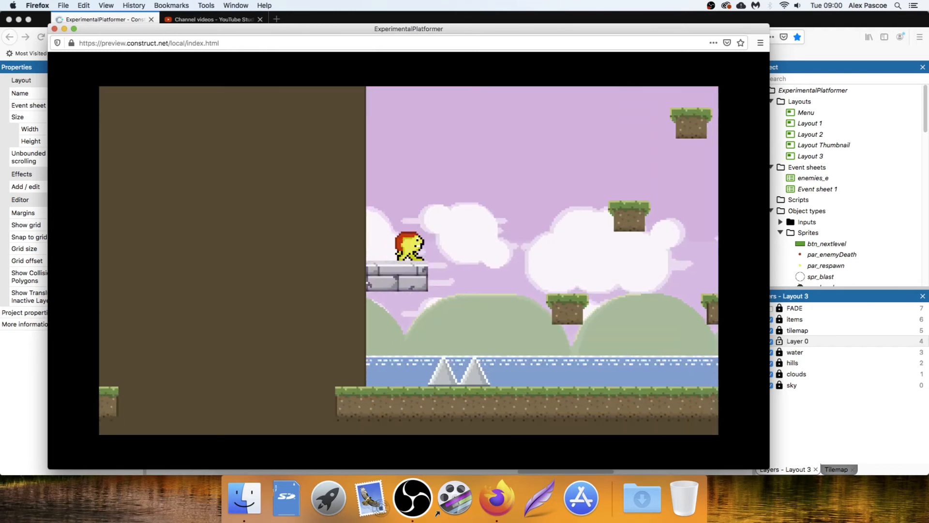
key("Up")
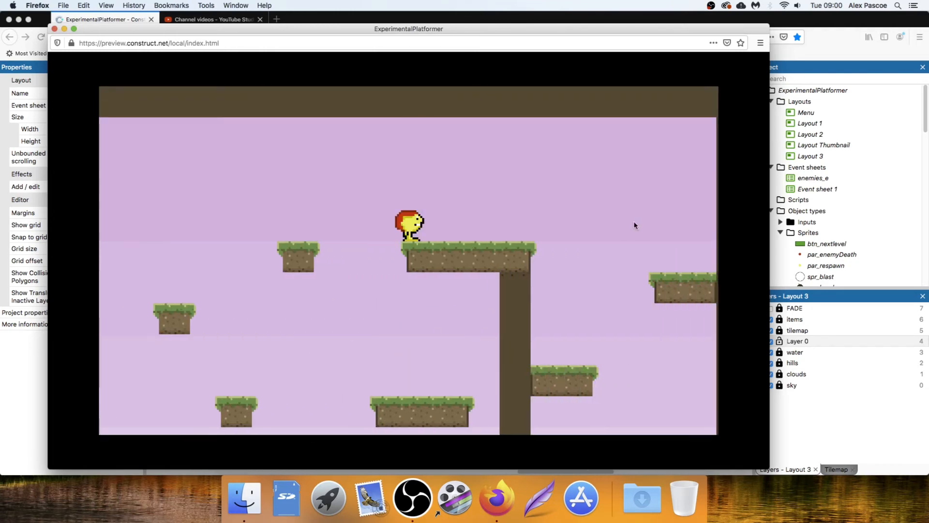
key("Right")
key("Right")
key("Left")
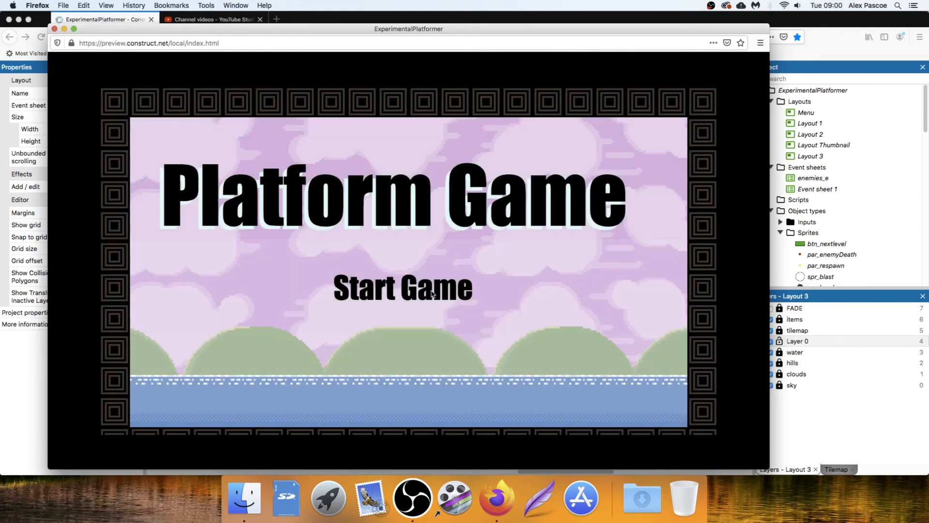
Start the game from the menu and play the first half of Layout 1, collecting the coins and dropping a bomb above the enemy
left_click(432, 294)
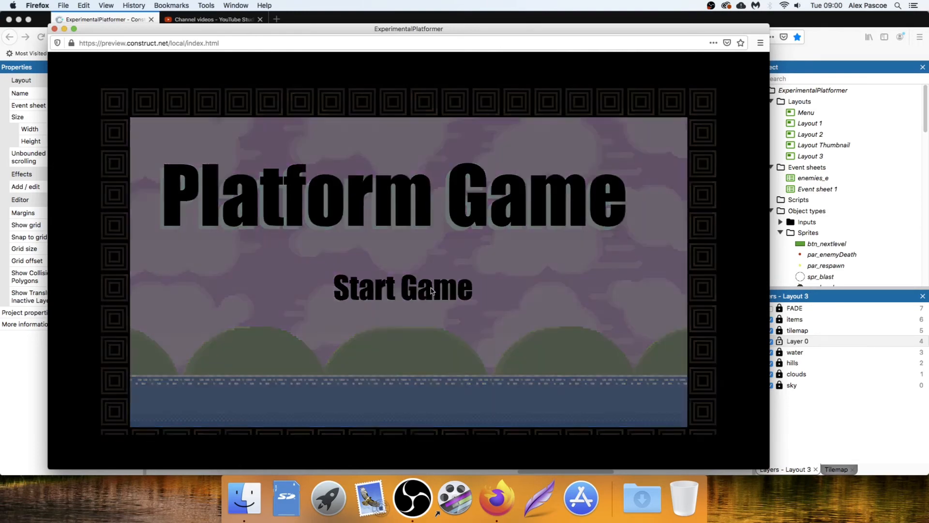
key("Right")
key("Up")
key("Right")
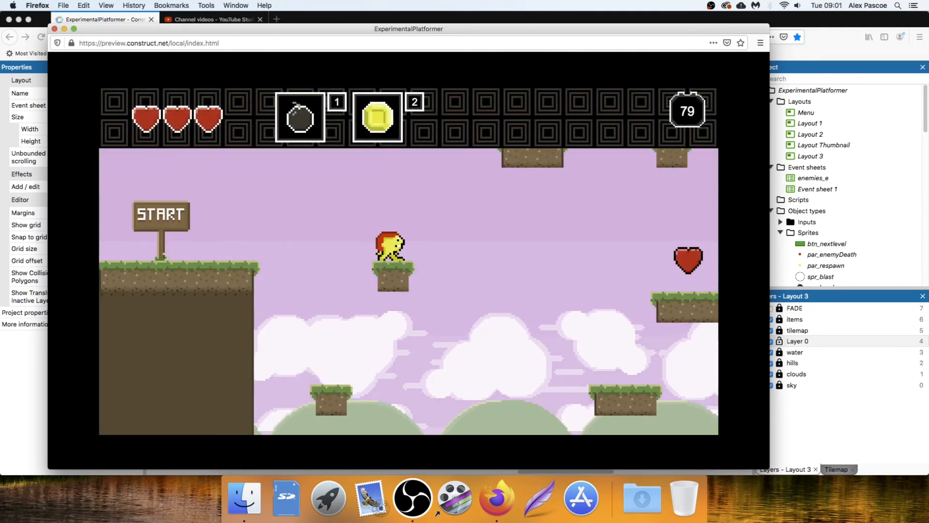
key("Left")
key("Right")
key("Up")
key("Left")
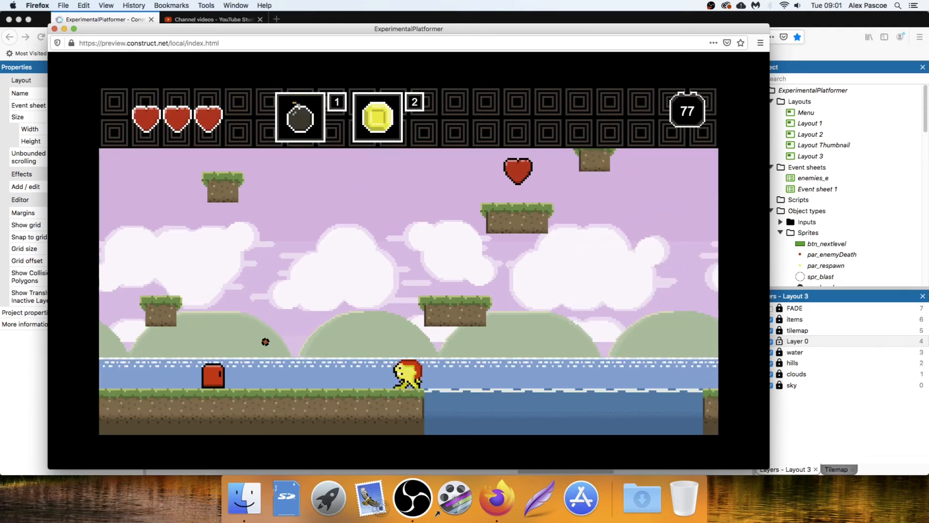
key("Up")
key("Right")
key("Up")
key("Right")
key("Up")
key("Right")
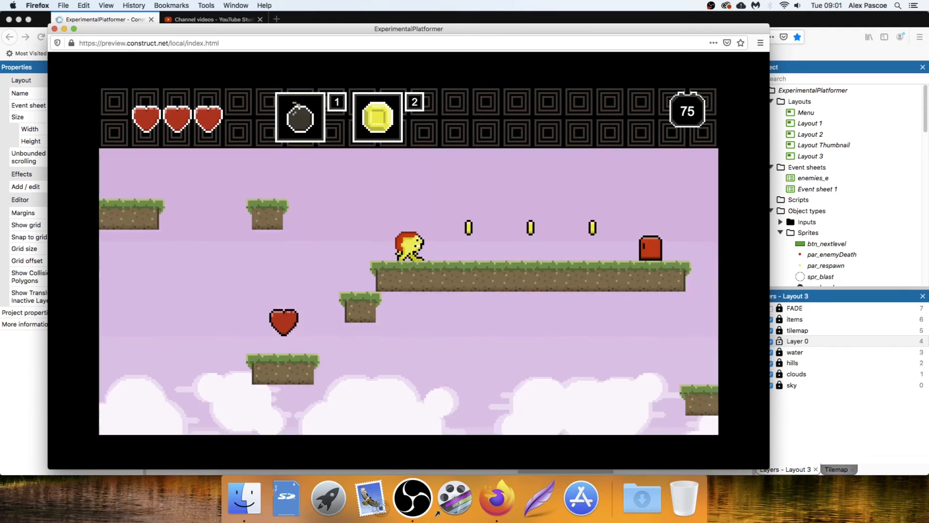
key("Up")
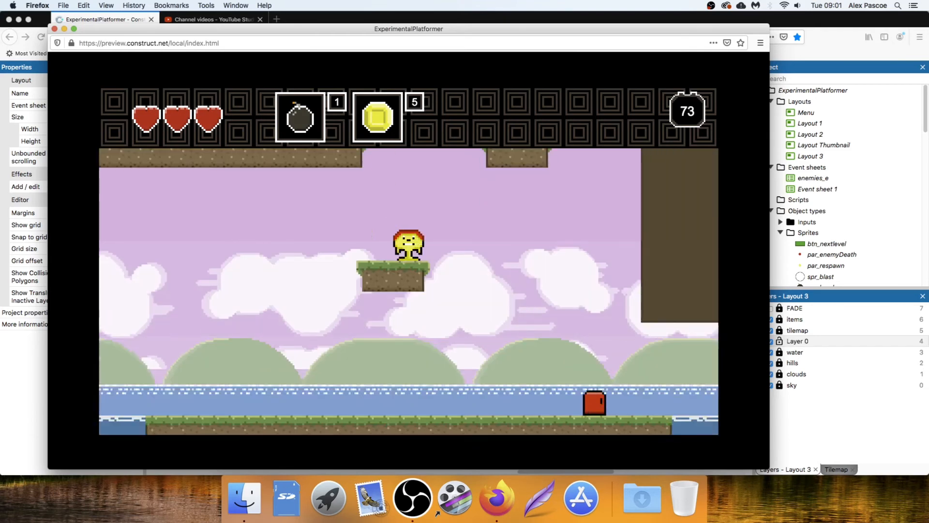
key("Up")
key("Right")
key("Left")
key("Right")
key("Up")
key("space")
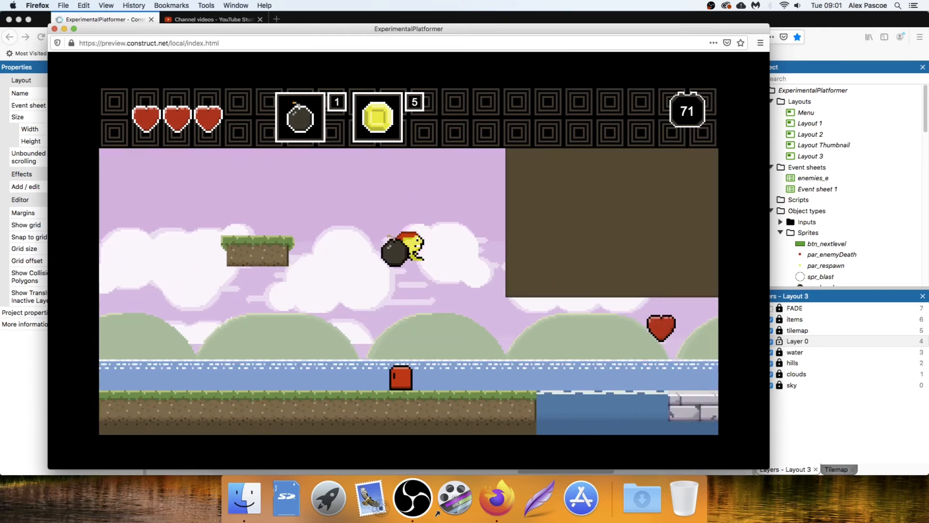
Cross Layout 1's water on the moving platforms, climb the coin platforms and enter the exit door
key("Right")
key("Right")
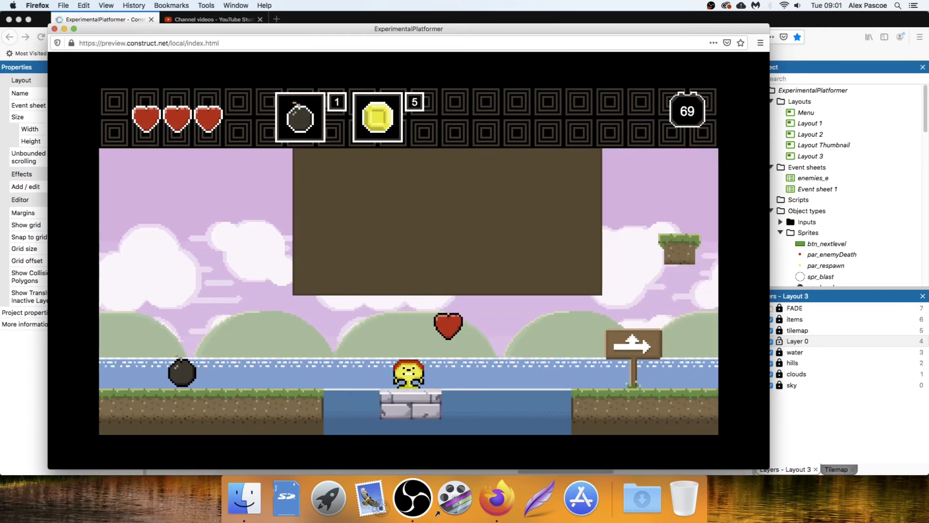
key("Right")
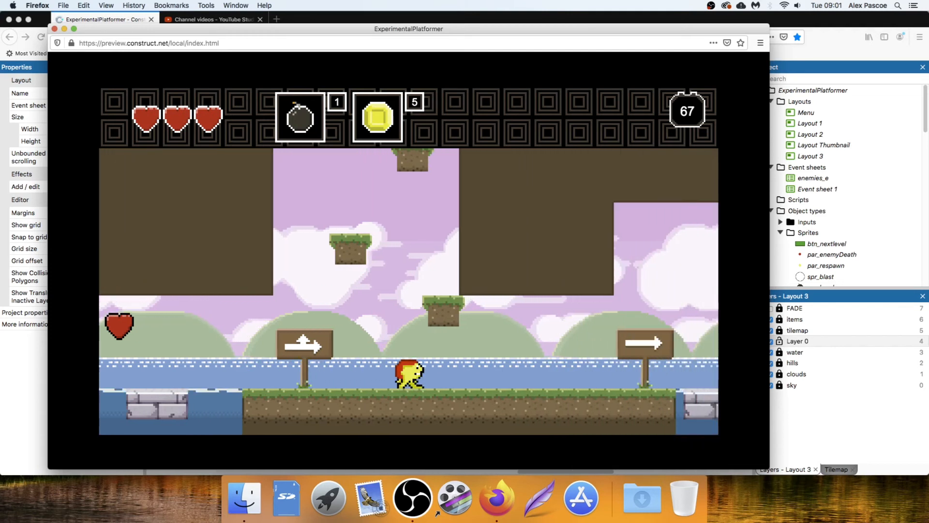
key("Right")
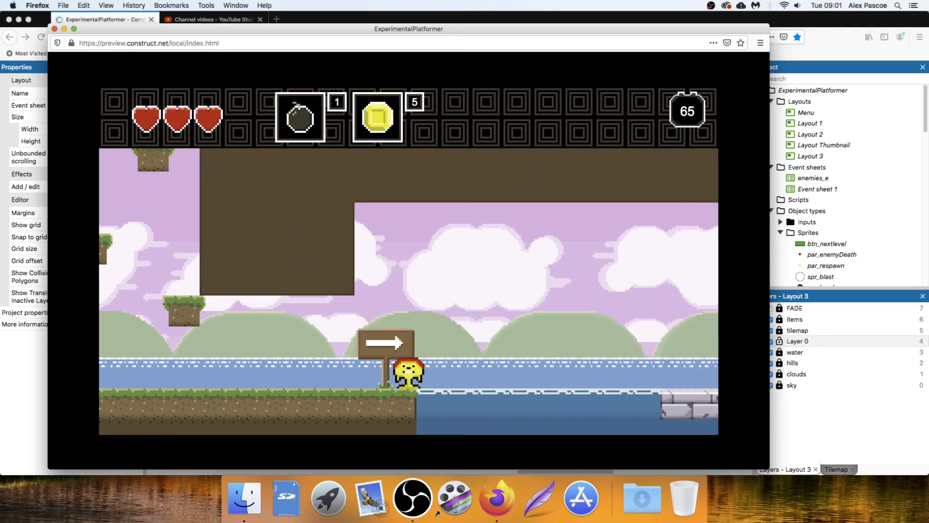
key("Left")
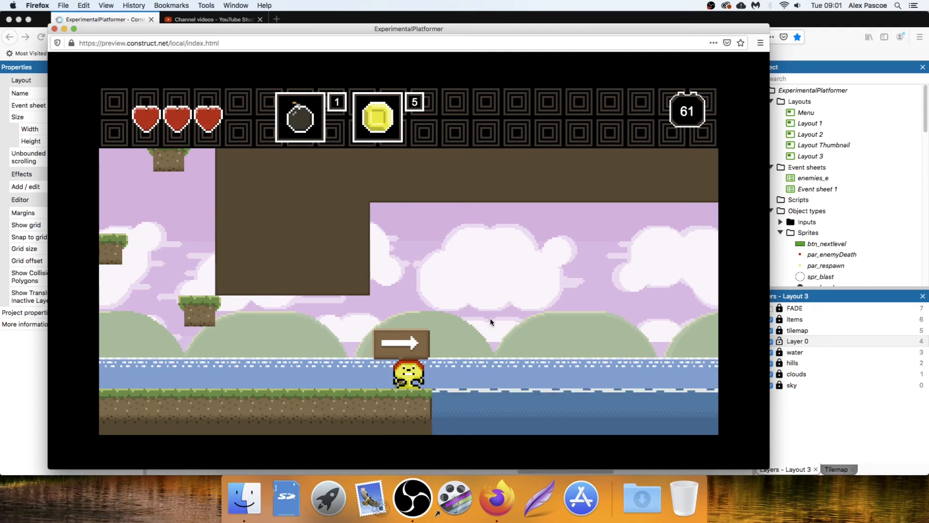
key("Up")
key("Right")
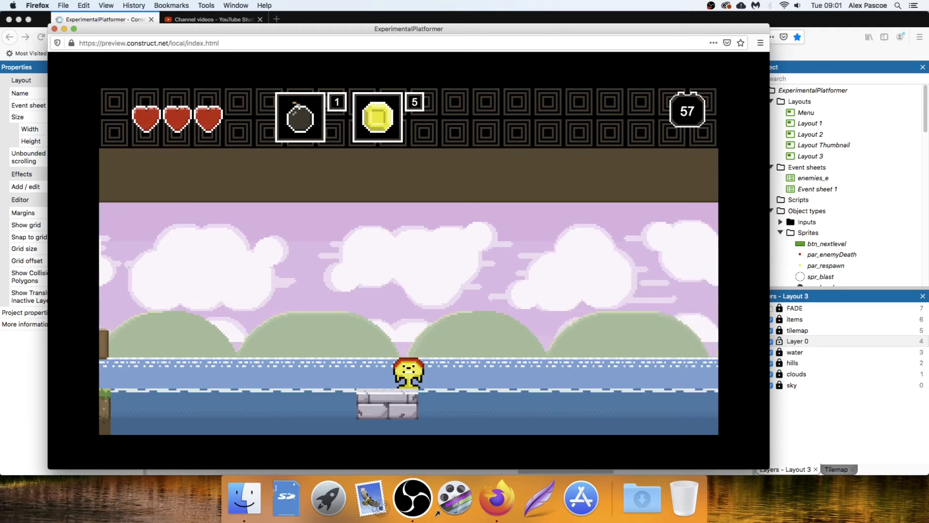
key("Right")
key("Right")
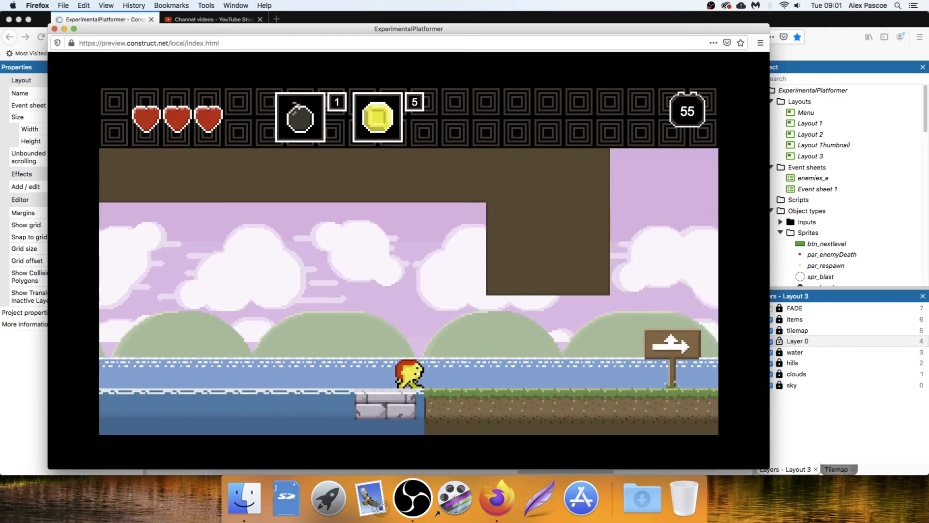
key("Up")
key("Up")
key("Up")
key("Up")
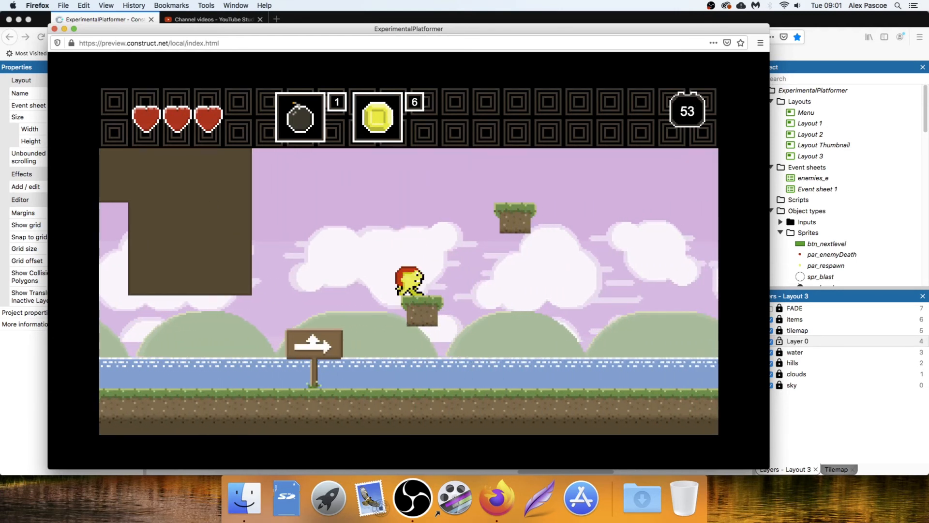
key("Right")
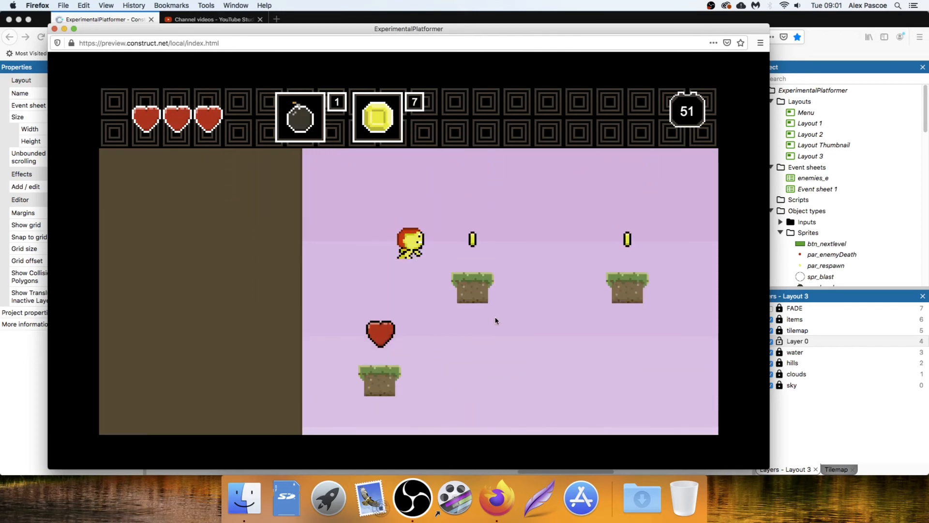
key("Right")
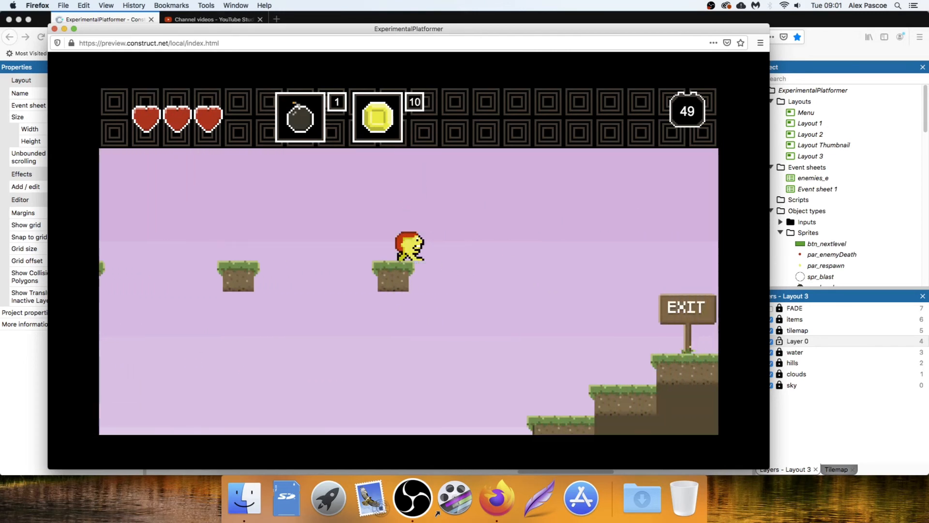
key("Up")
key("Right")
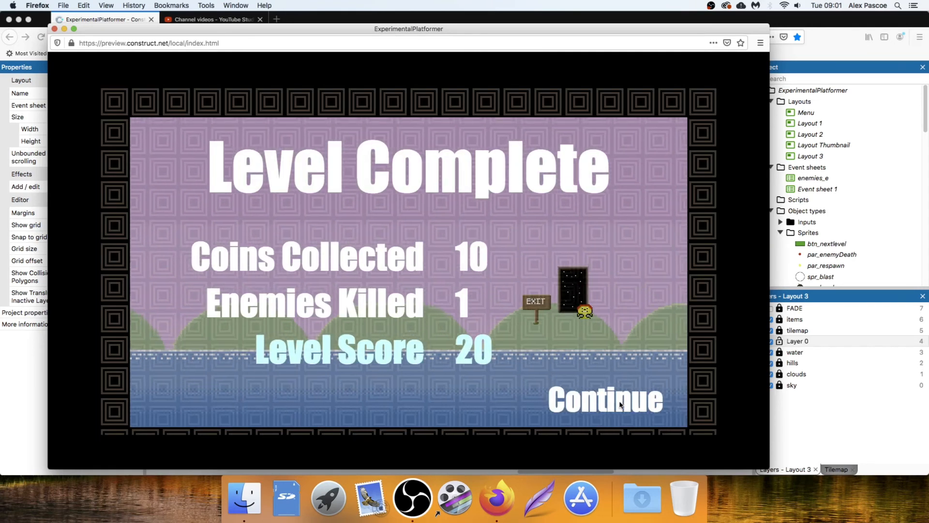
Continue from the Level Complete screen to test which level loads, and close the preview
left_click(605, 398)
key("Right")
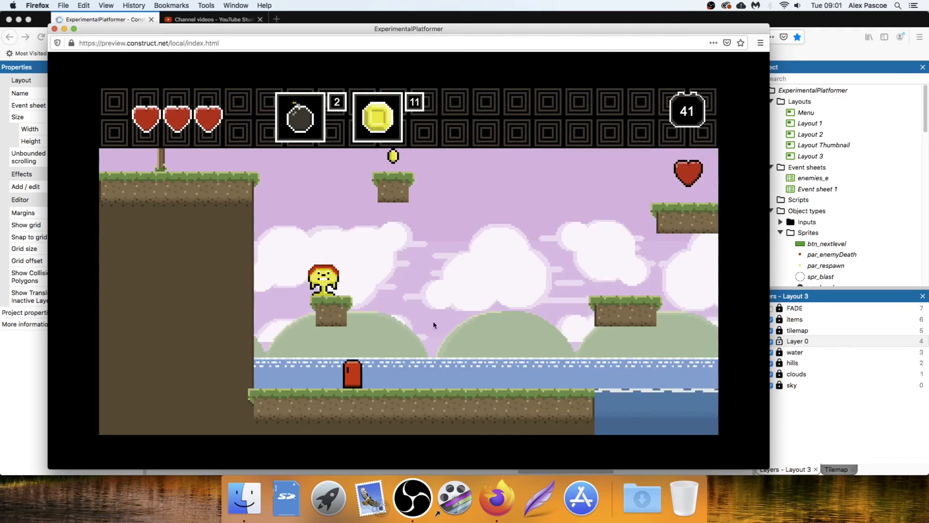
left_click(55, 29)
In Event sheet 1's Menu Navigation group, change the txt_continue level = 1 event's Go to layout action to Layout 3
left_click(432, 70)
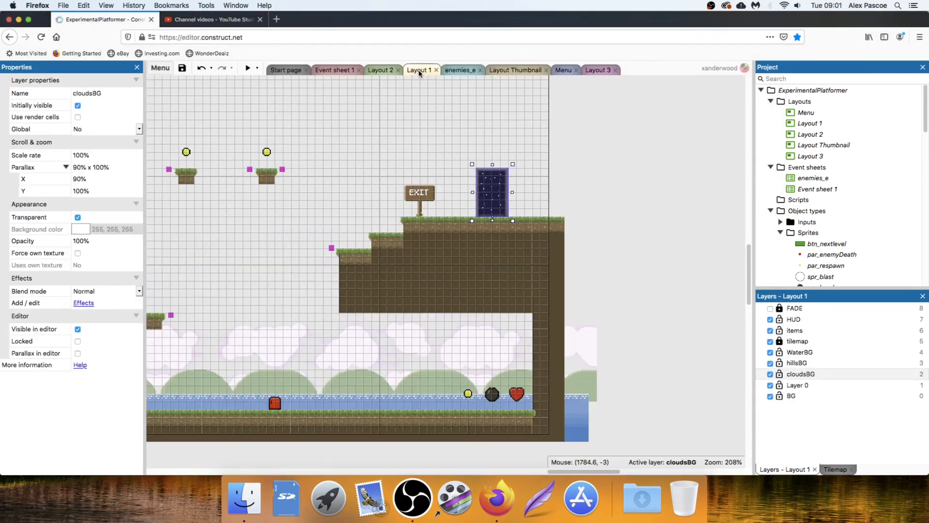
left_click(334, 69)
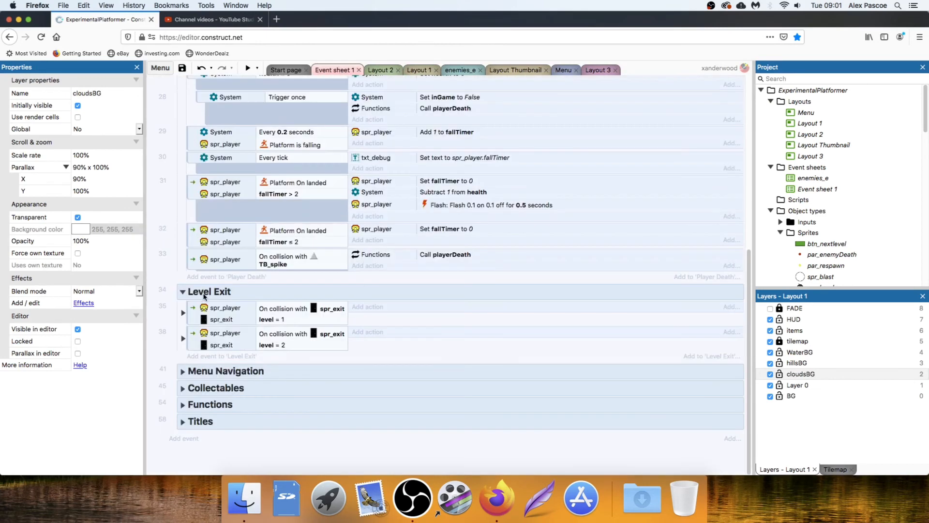
scroll(264, 336, "down", 5)
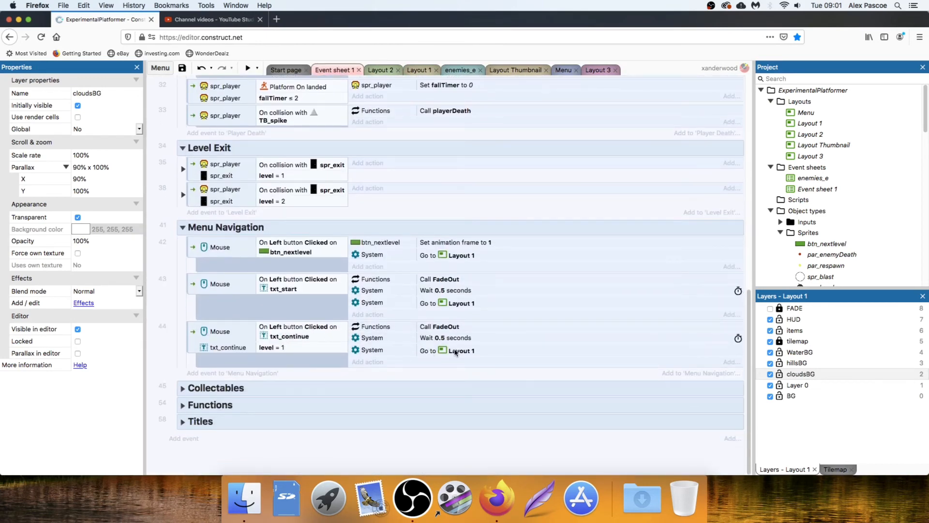
double_click(416, 352)
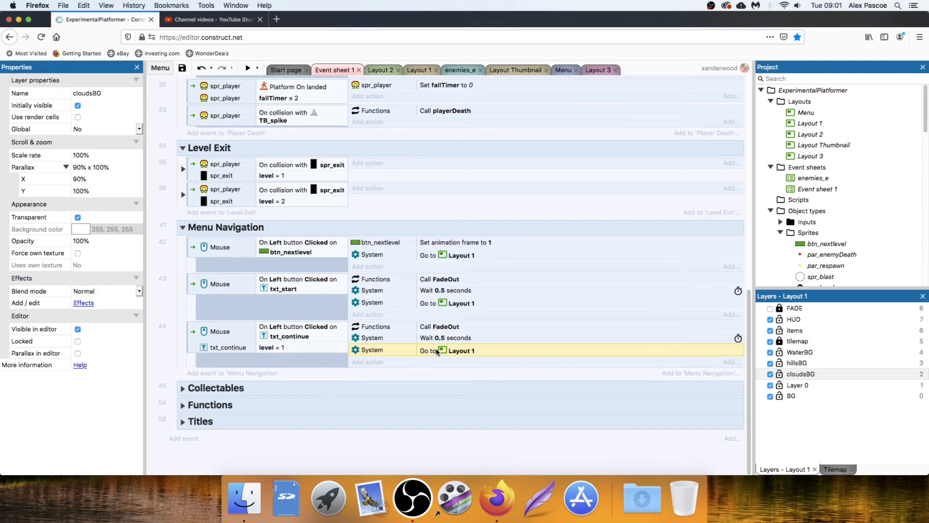
left_click(470, 267)
left_click(454, 284)
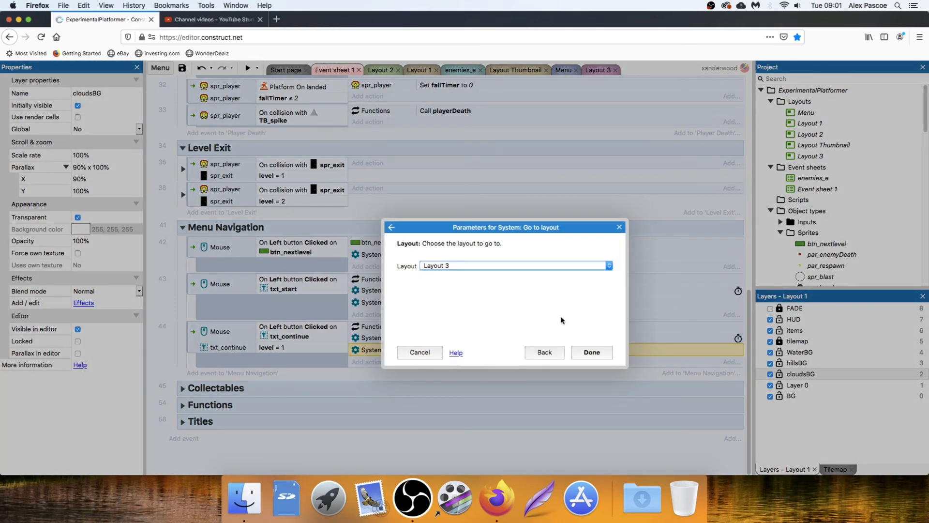
left_click(592, 353)
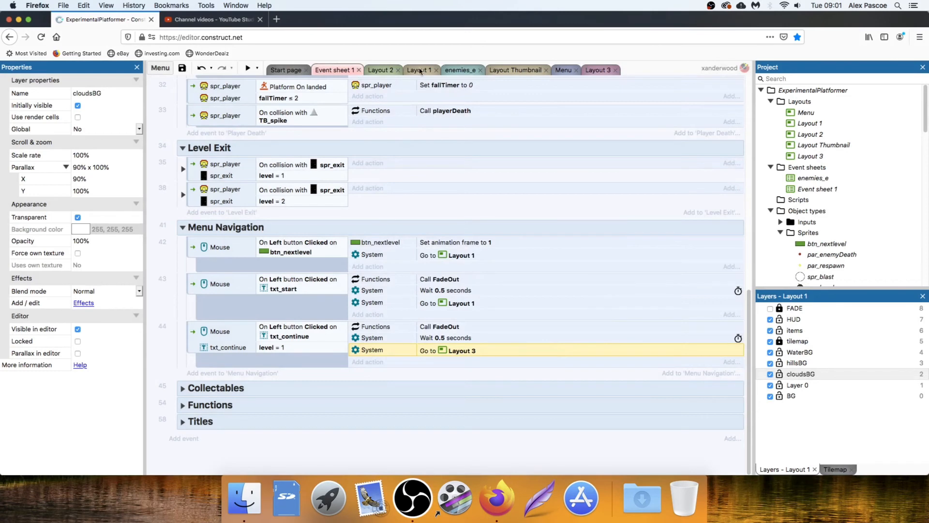
In Layout 3, place a spr_collisionWall at each top edge of the tall block before the wide spiked gap
left_click(599, 70)
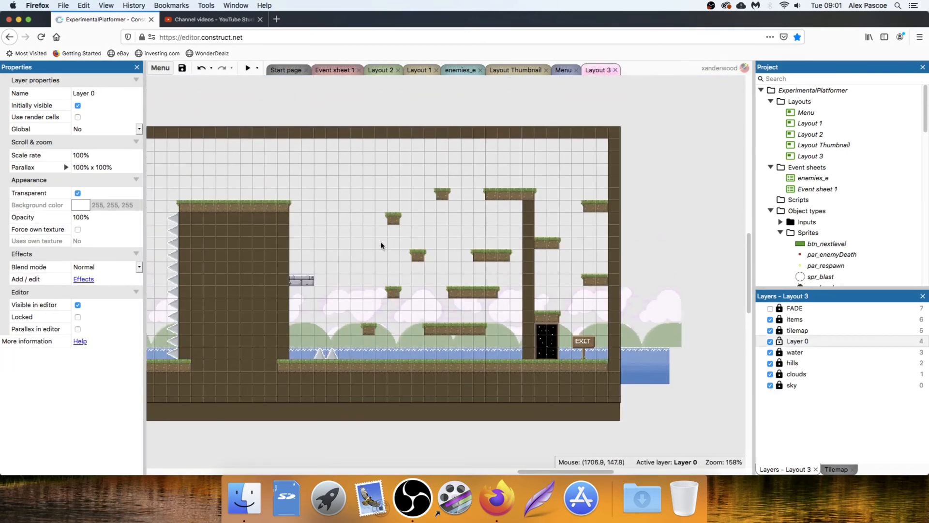
scroll(381, 245, "left", 10)
scroll(329, 326, "left", 3)
scroll(329, 327, "up", 1)
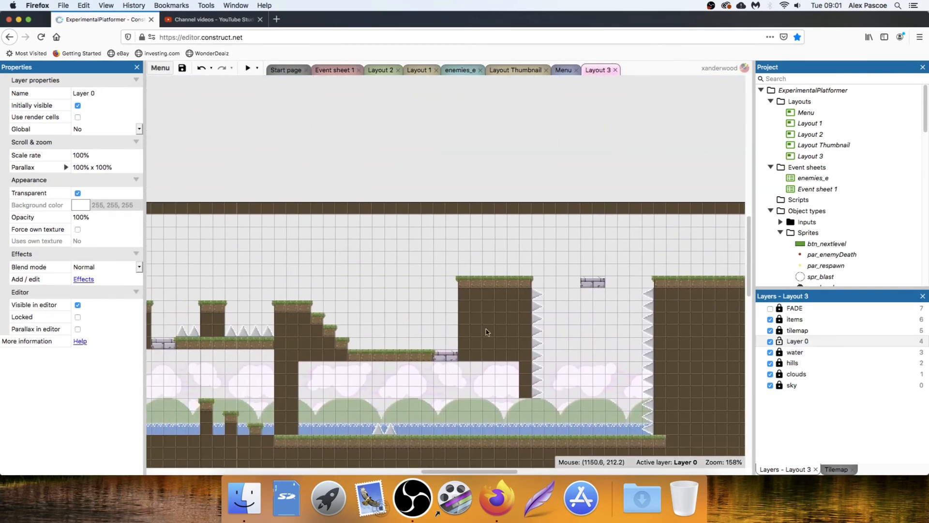
scroll(808, 193, "down", 5)
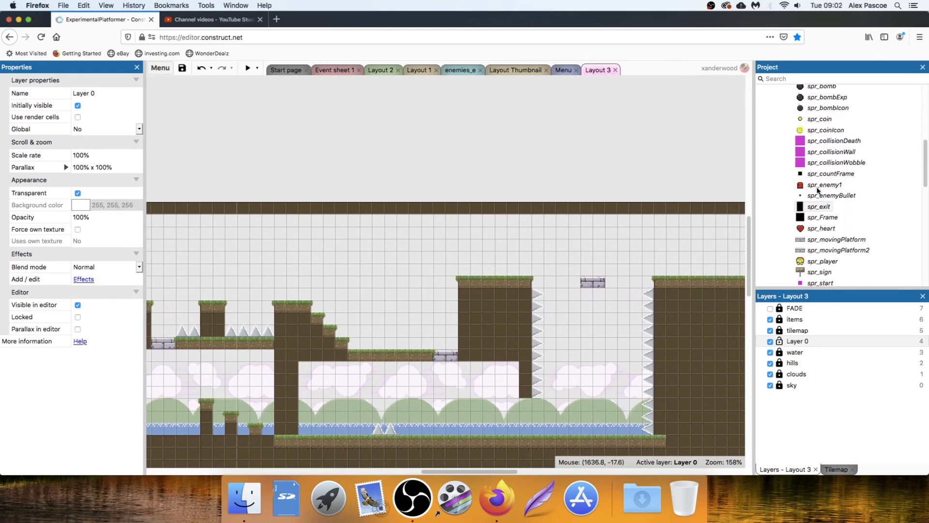
left_click_drag(839, 153, 534, 273)
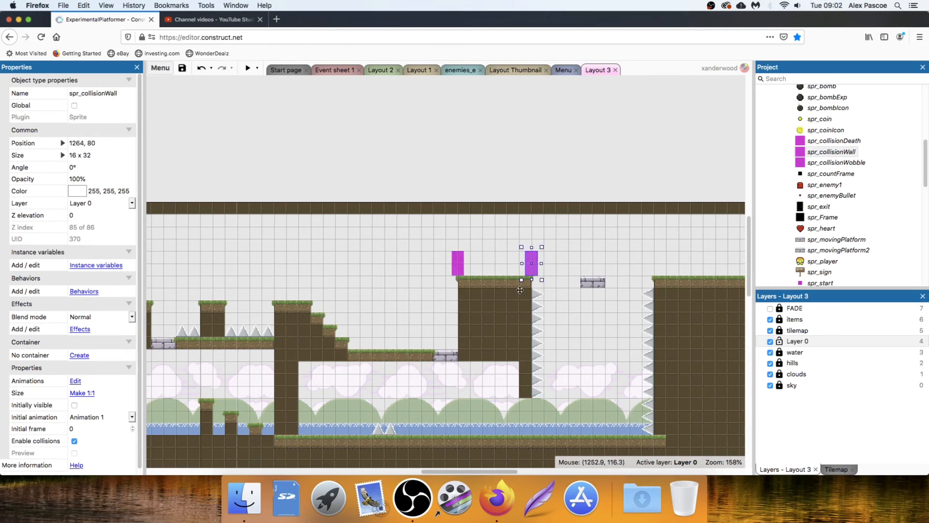
Copy collision walls to the second tall block's edges, the ground before the exit, and both ends of the three wide platforms above it
middle_click_drag(520, 290, 314, 277)
left_click_drag(321, 255, 551, 261, "ctrl")
middle_click_drag(552, 261, 393, 278)
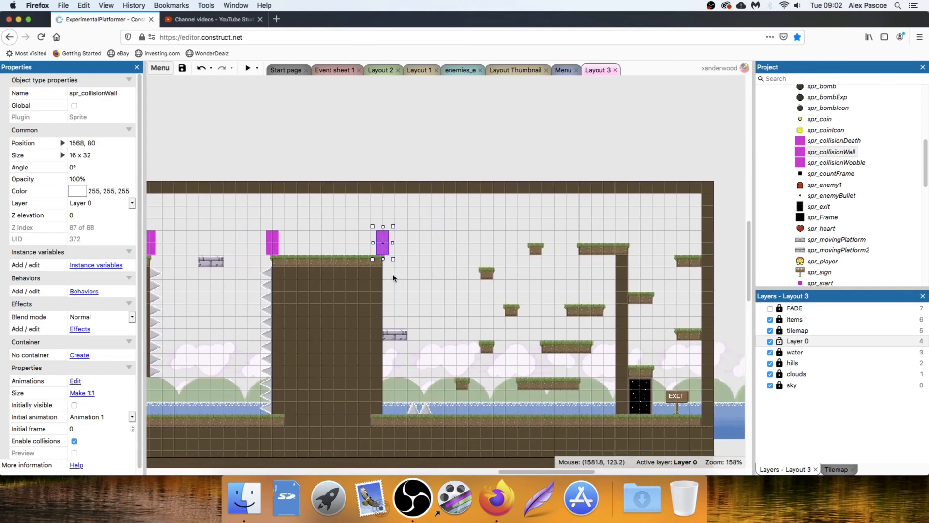
left_click_drag(383, 251, 614, 410, "ctrl")
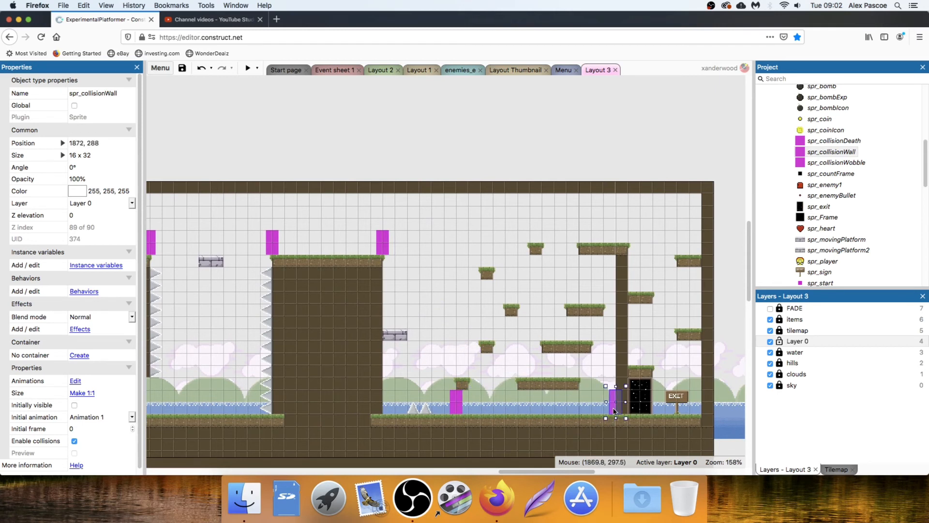
left_click_drag(457, 404, 605, 300)
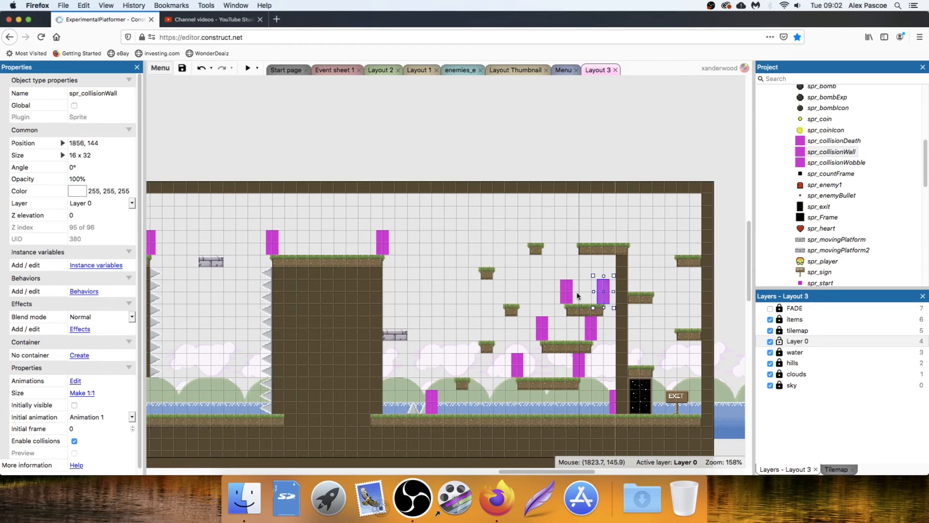
Delete the collision walls on the lowest and highest of the three wide platforms near the exit
left_click(516, 369)
key("Delete")
left_click(577, 369)
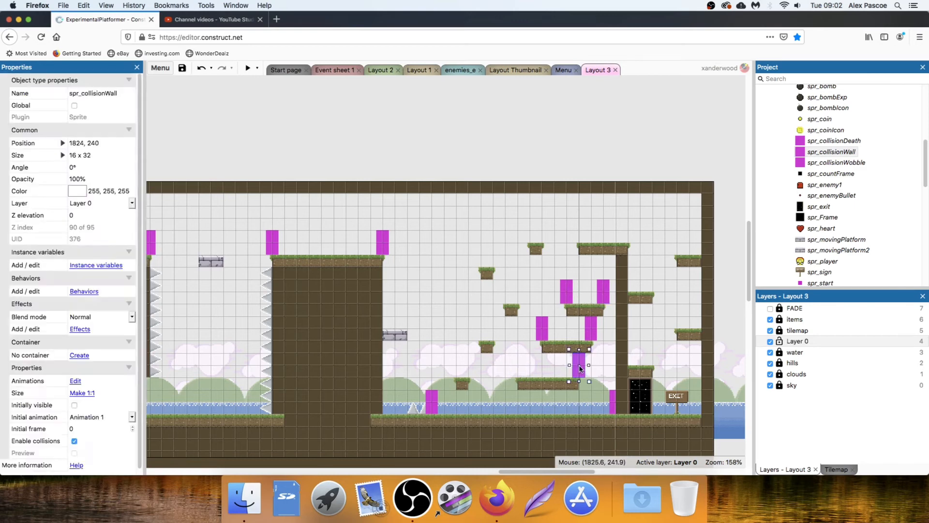
key("Delete")
left_click(569, 293)
key("Delete")
left_click(608, 296)
key("Delete")
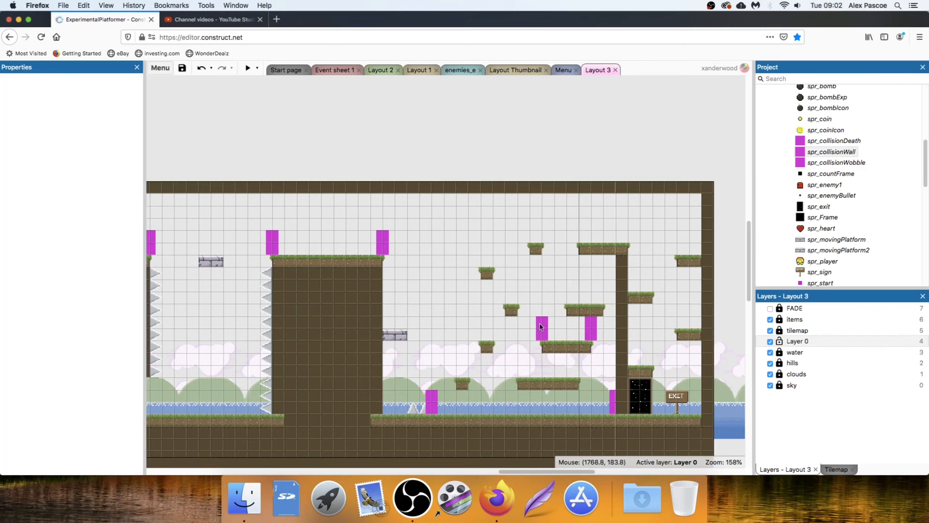
Copy collision walls along the lower ground under the first tall block, at both ends and on either side of the small spikes
scroll(435, 325, "left", 15)
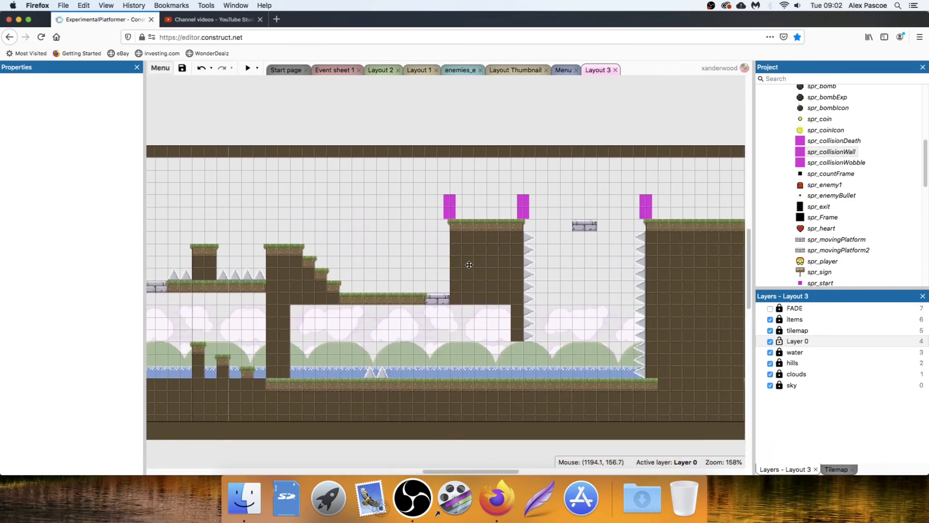
left_click(455, 200)
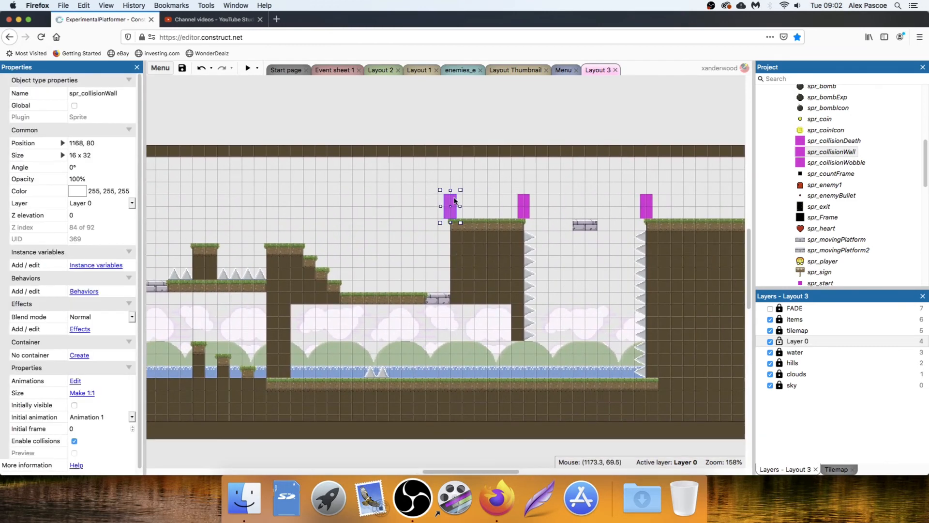
mouse_move(455, 199)
left_mouse_down("ctrl")
mouse_move(327, 303)
mouse_move(298, 363)
mouse_move(635, 359)
left_mouse_up("ctrl")
scroll(326, 343, "left", 5)
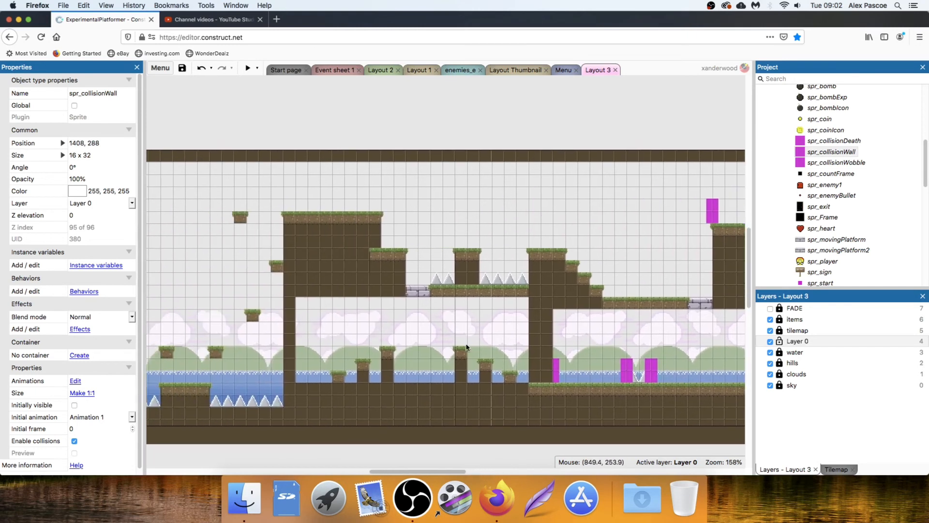
Copy two collision walls to the edges of the last grass island between the water spike pits
left_click(625, 371)
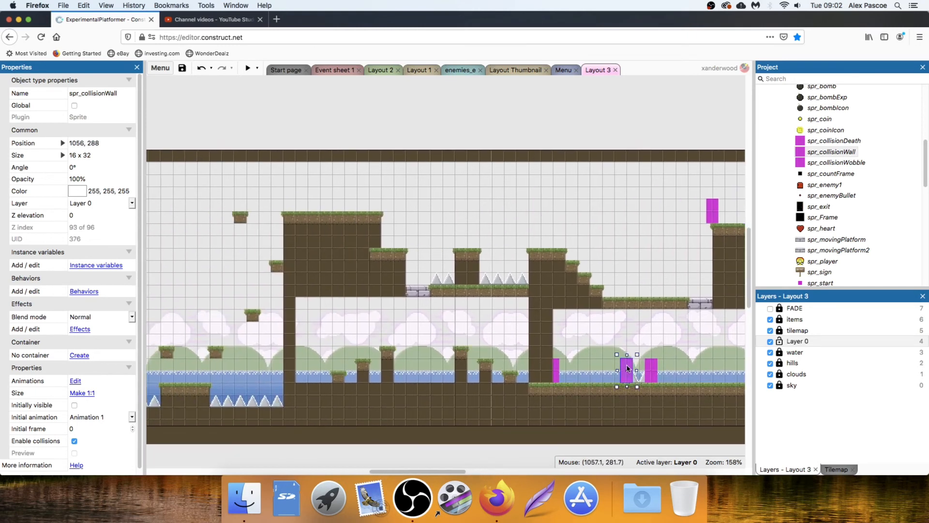
scroll(364, 345, "left", 10)
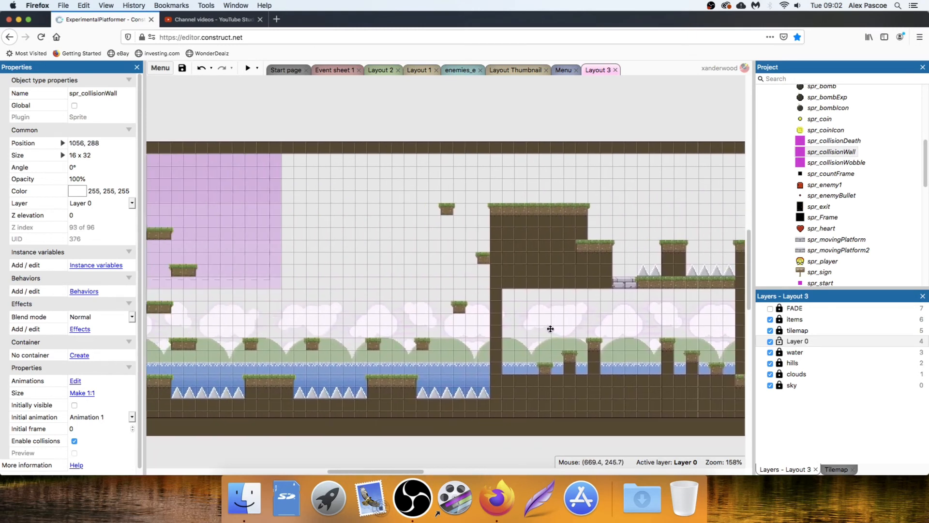
scroll(432, 348, "right", 10)
scroll(432, 348, "down", 2)
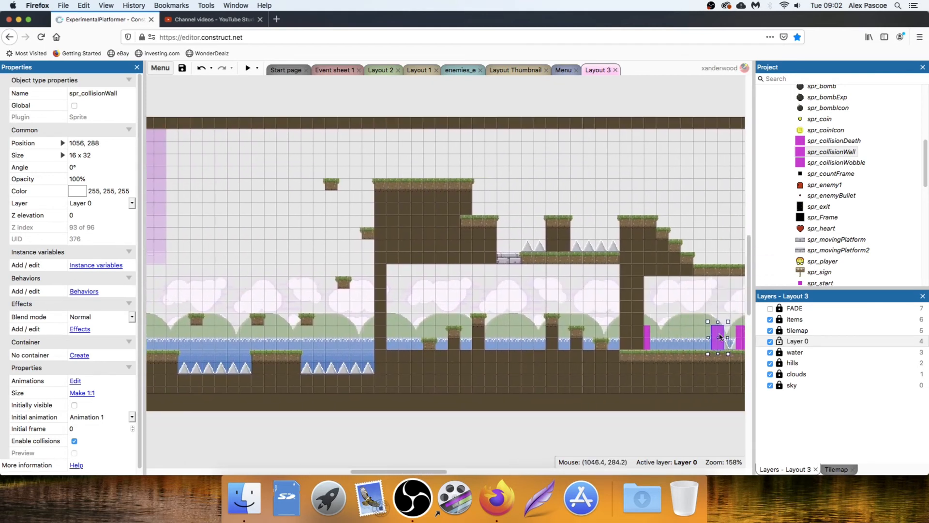
left_click_drag(718, 334, 302, 335, "ctrl")
key("Escape")
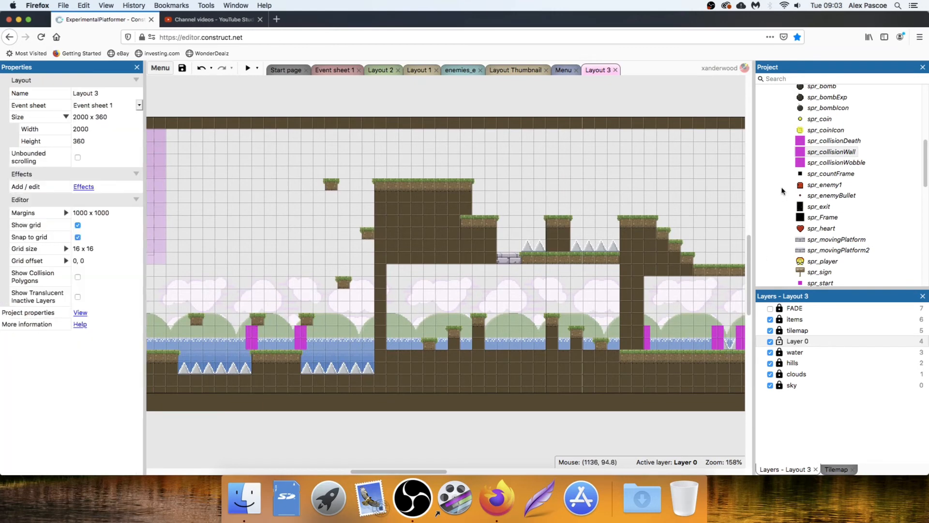
Place spr_enemy1 copies between the collision walls on the water island, lower ground sections, both tall blocks and the platform near the exit
mouse_move(823, 186)
left_mouse_down()
mouse_move(341, 334)
mouse_move(267, 332)
mouse_move(278, 341)
mouse_move(508, 334)
mouse_move(671, 345)
left_mouse_up()
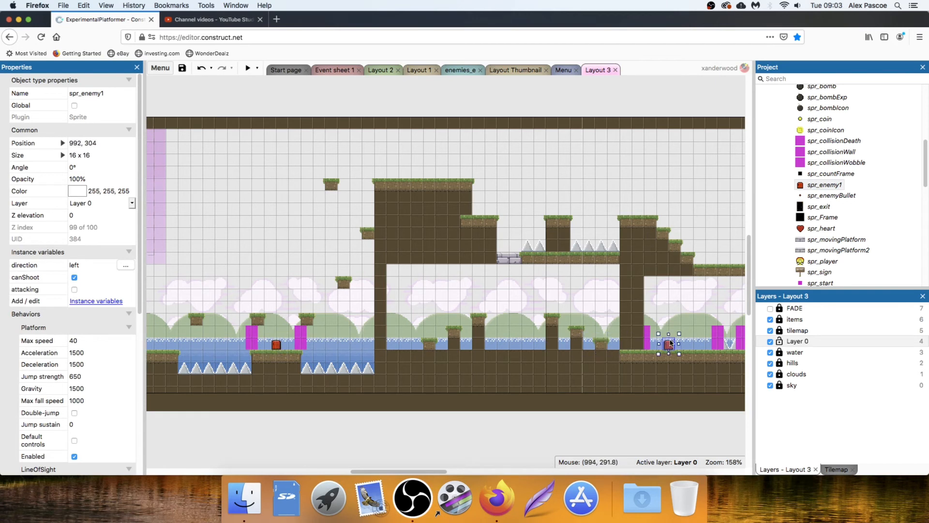
middle_click_drag(671, 345, 256, 374)
mouse_move(237, 355)
left_mouse_down("ctrl")
mouse_move(374, 354)
mouse_move(399, 191)
mouse_move(613, 192)
left_mouse_up("ctrl")
middle_click_drag(612, 193, 317, 251)
left_click_drag(297, 245, 552, 335, "ctrl")
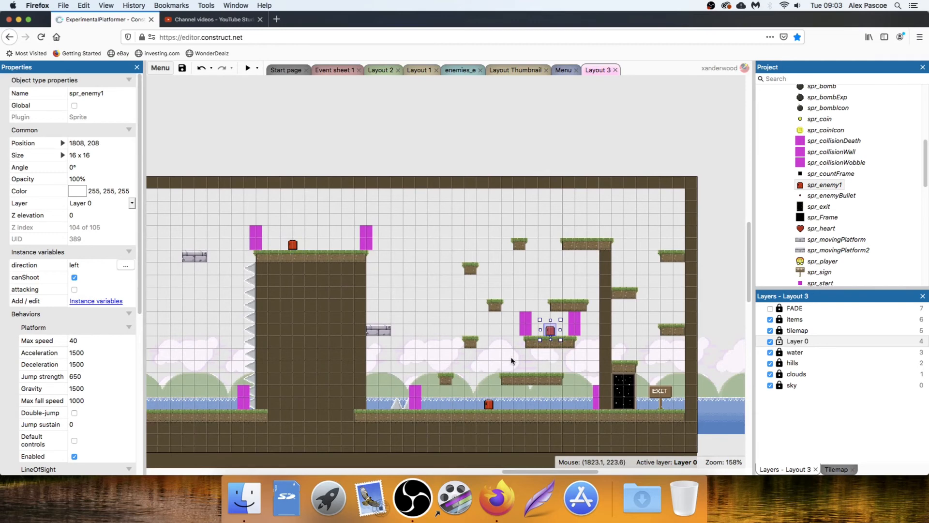
Place a spr_heart above the large raised block after the water and copy it to 640, 288 in the tunnel below
scroll(509, 361, "left", 10)
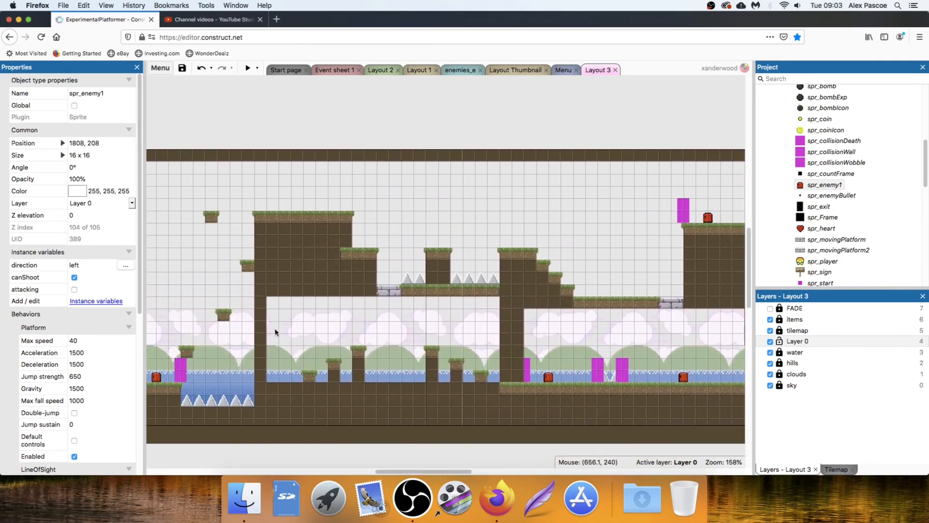
scroll(275, 332, "left", 10)
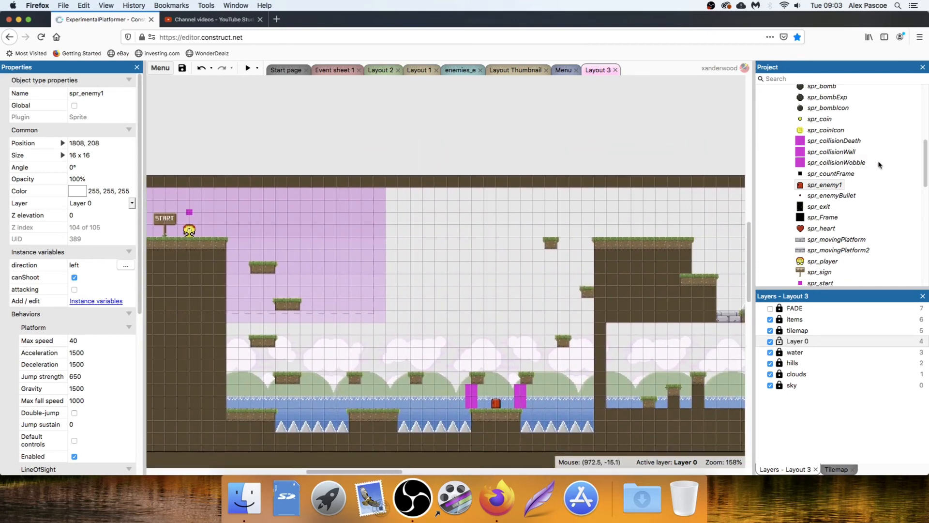
left_click(821, 228)
scroll(818, 236, "down", 2)
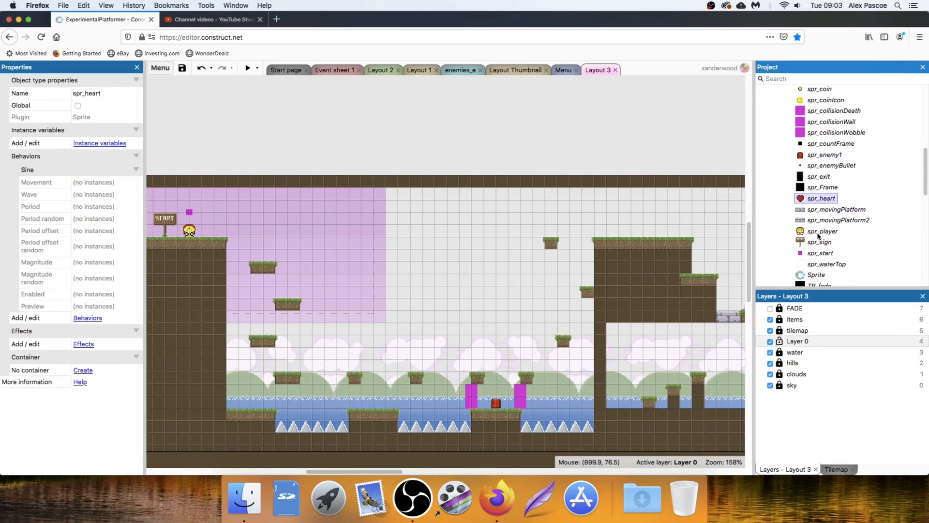
left_click_drag(821, 190, 376, 401)
middle_click_drag(396, 399, 290, 338)
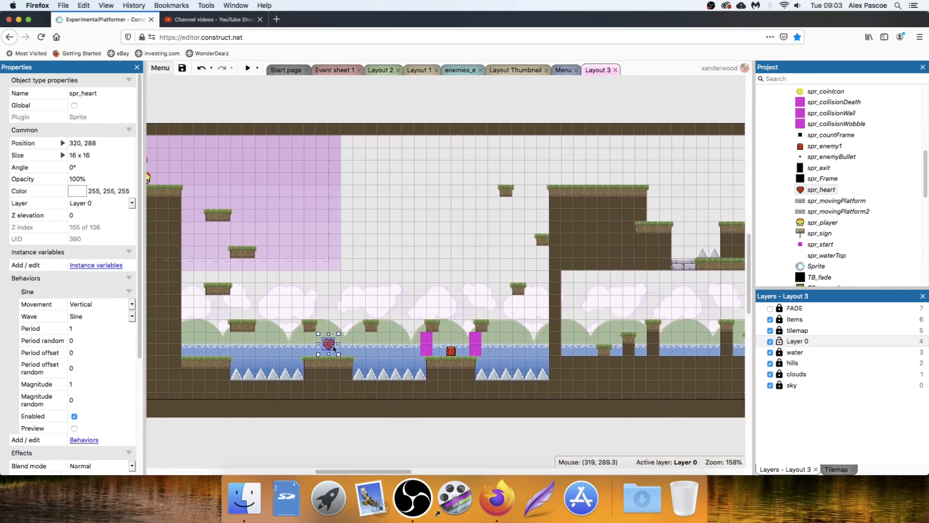
left_click_drag(328, 348, 596, 178)
middle_click_drag(591, 199, 323, 260)
left_click_drag(307, 236, 307, 407, "ctrl")
middle_click_drag(387, 406, 362, 331)
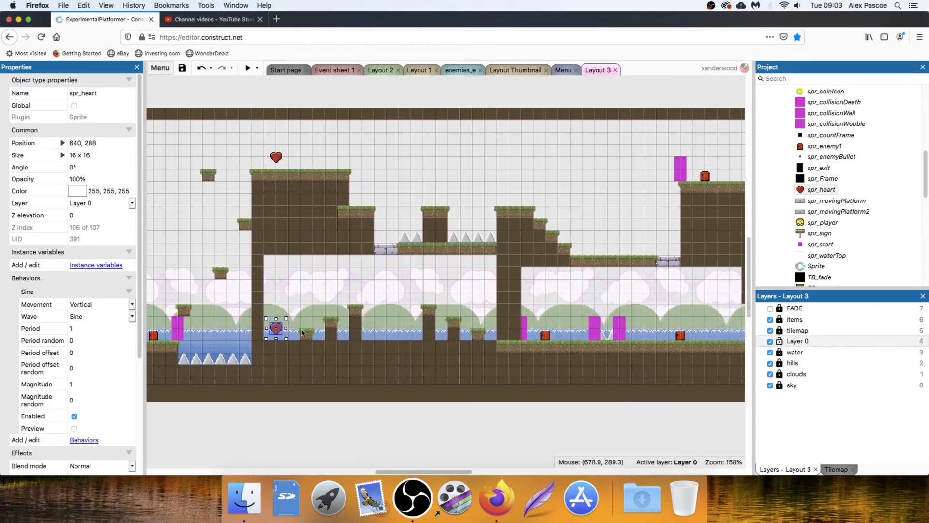
Copy the heart to 1024, 288 in the lower section, 1584, 288 beyond the second tall block, and 1856, 144 above the upper platform
left_click_drag(276, 330, 569, 330, "ctrl")
scroll(599, 356, "right", 10)
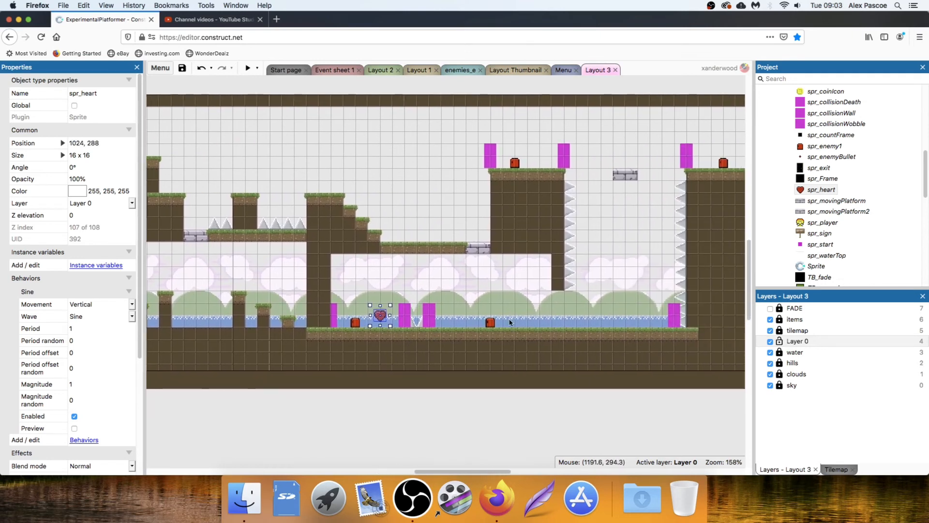
left_click_drag(285, 346, 714, 262, "ctrl")
middle_click_drag(714, 262, 421, 255)
left_click_drag(424, 222, 425, 306)
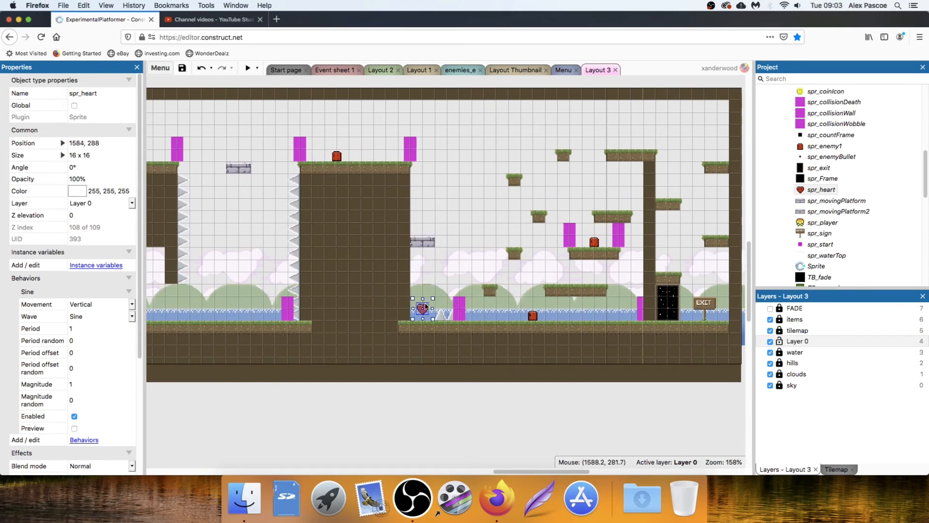
middle_click_drag(495, 327, 406, 320)
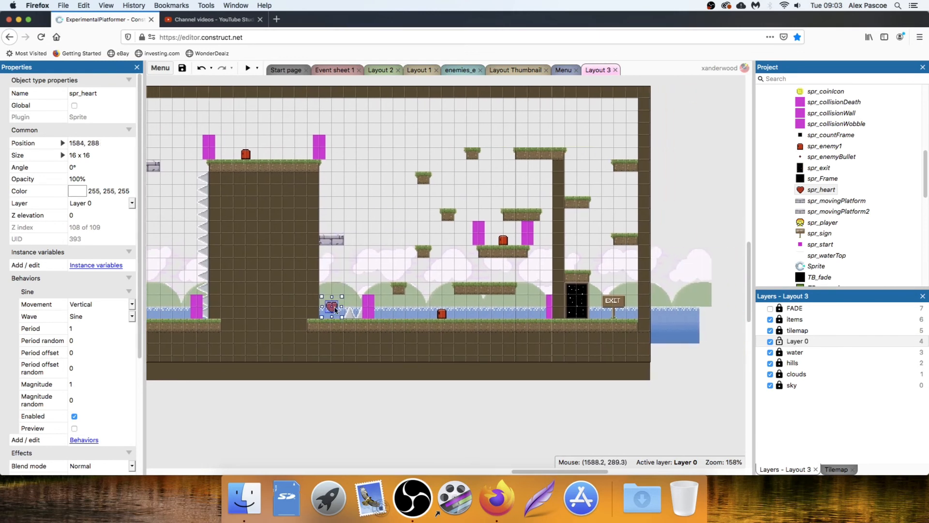
left_click_drag(335, 310, 543, 197, "ctrl")
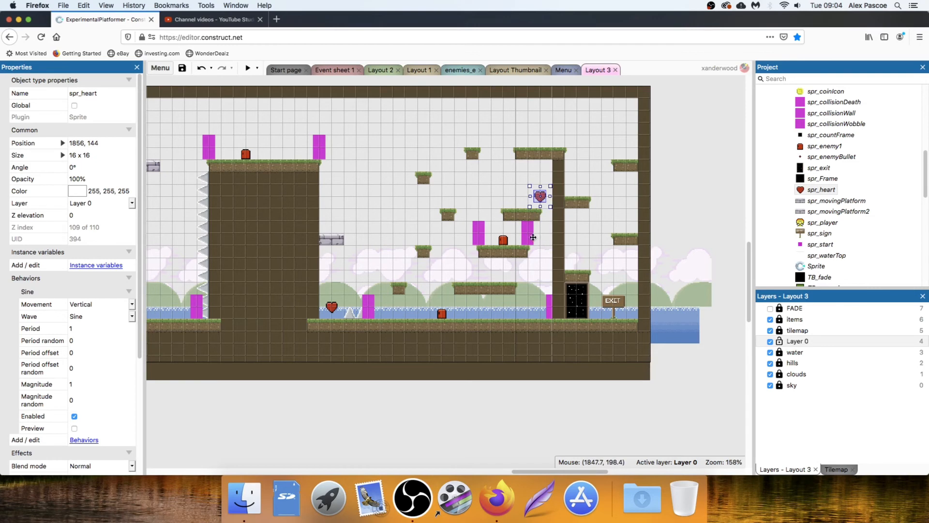
Place a spr_bomb at 1584, 80 beside the top of the second tall block
middle_click_drag(533, 237, 373, 238)
scroll(829, 194, "up", 5)
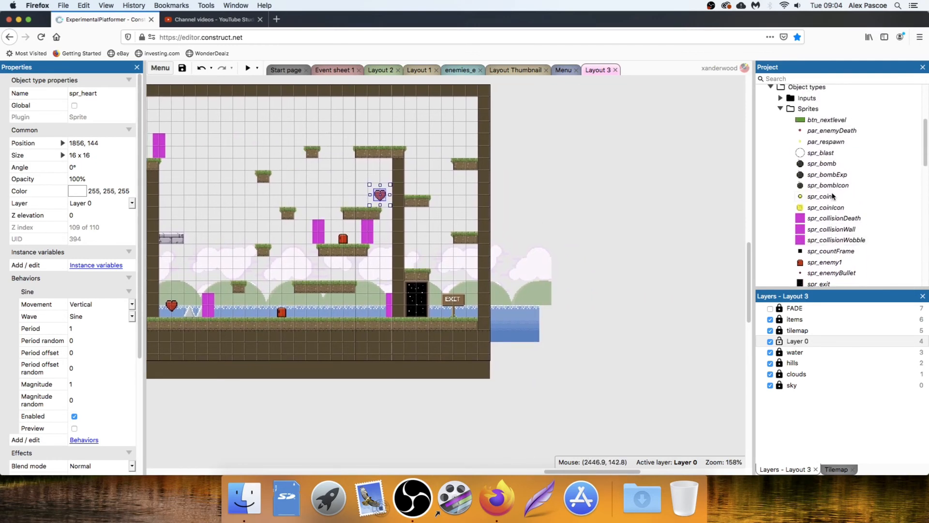
double_click(820, 164)
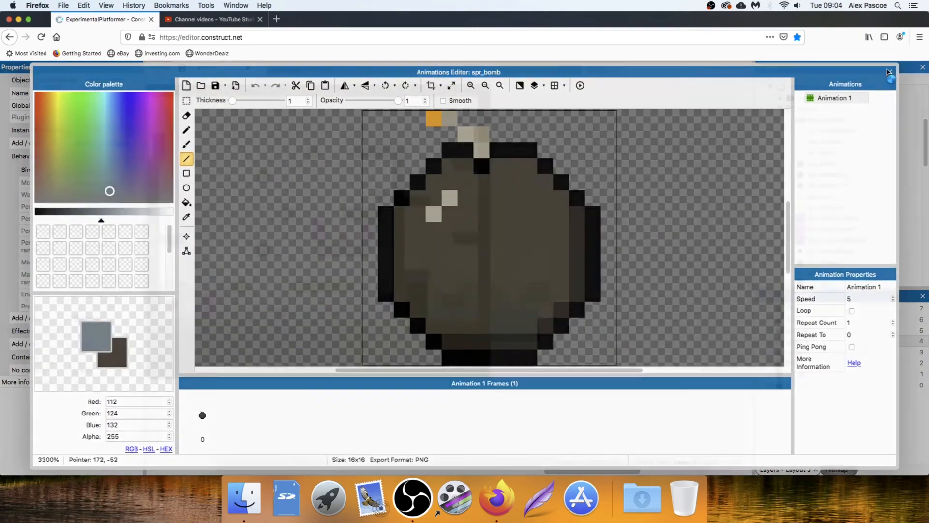
left_click(891, 71)
left_click(486, 213)
scroll(556, 237, "left", 3)
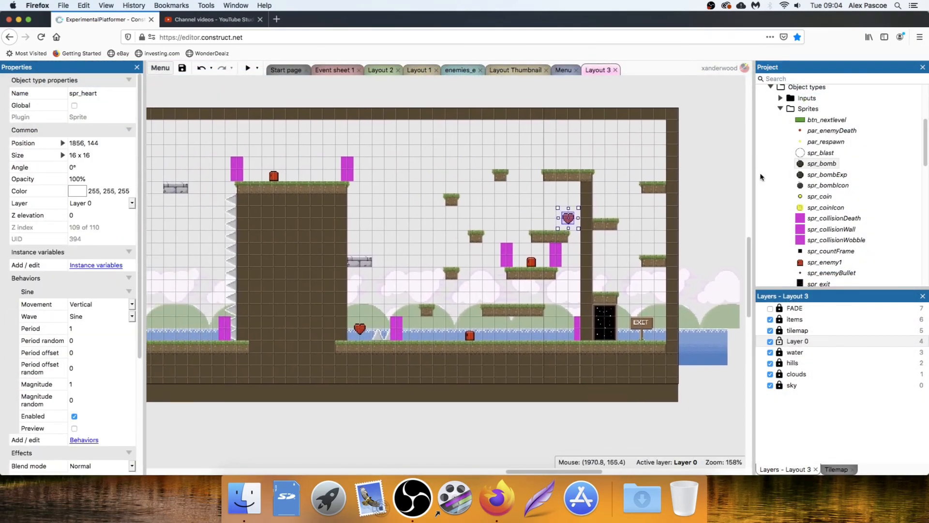
left_click_drag(817, 164, 362, 168)
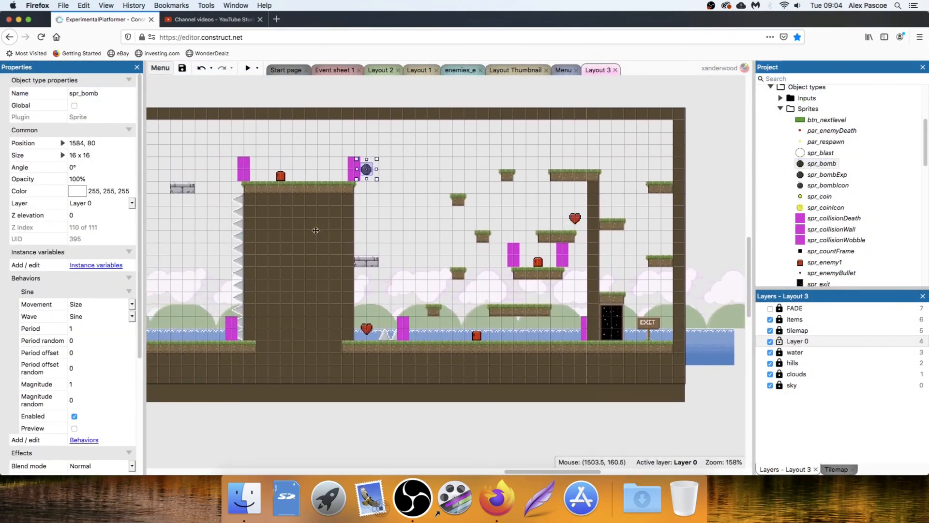
Move the bomb back to the start of the level, onto the water ledge at 144, 288 below the start platform
middle_click_drag(377, 167, 650, 192)
left_click_drag(636, 196, 205, 200)
middle_click_drag(209, 237, 559, 269)
left_click_drag(550, 231, 163, 293)
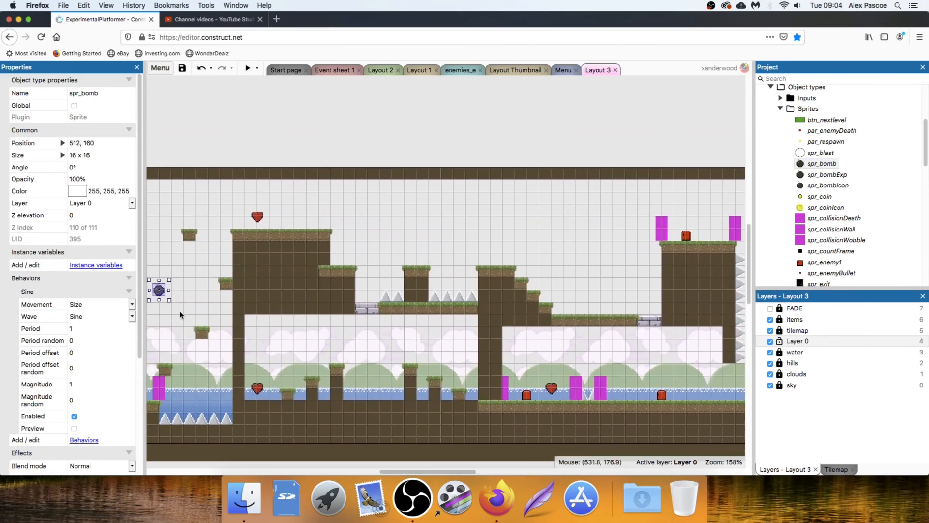
scroll(180, 313, "left", 10)
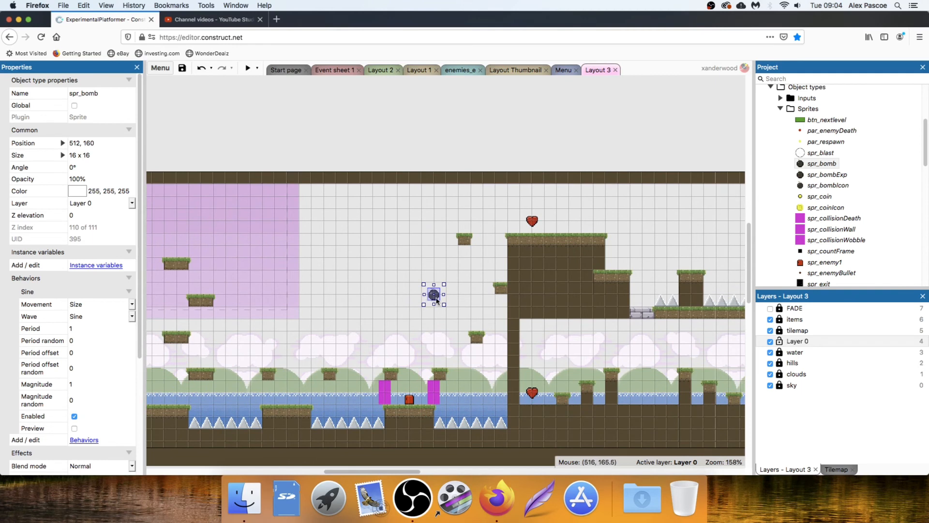
left_click_drag(437, 299, 249, 323)
middle_click_drag(248, 323, 432, 317)
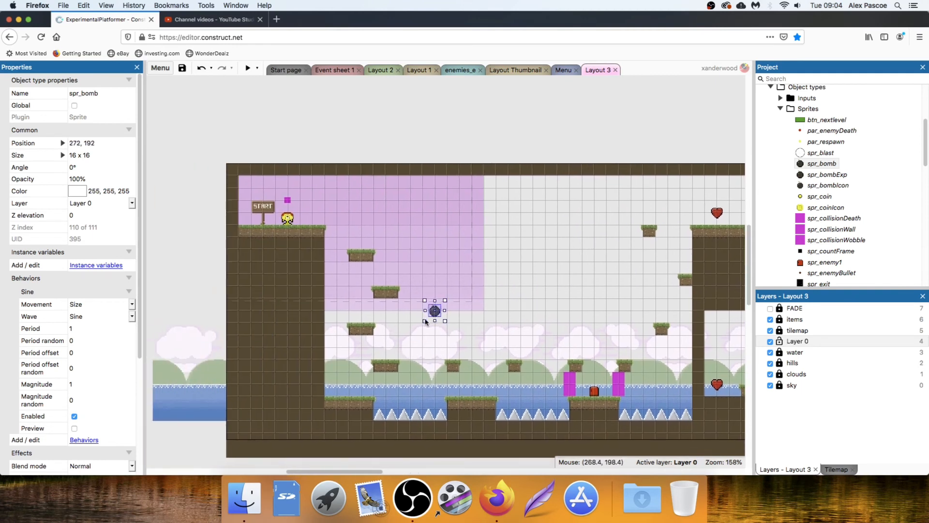
left_click_drag(425, 322, 330, 395)
middle_click_drag(402, 392, 310, 323)
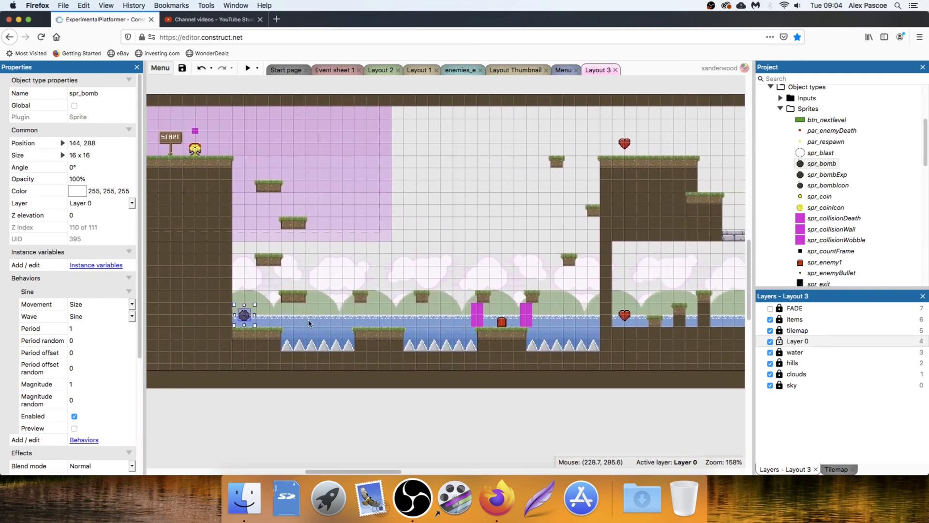
Set the layout's grid size to 8 x 8 and place a bomb copy at 600, 136 on the ledge beside the raised block
left_click_drag(246, 319, 584, 198, "ctrl")
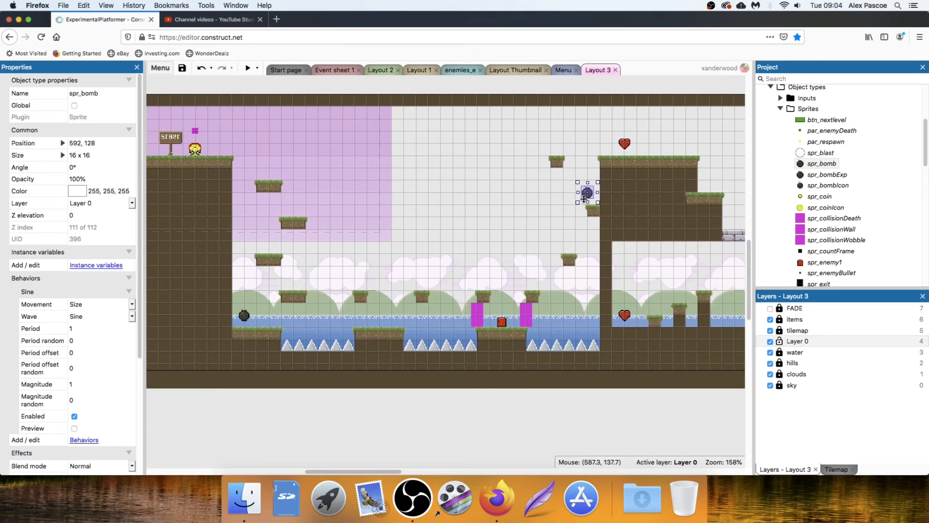
left_click(202, 410)
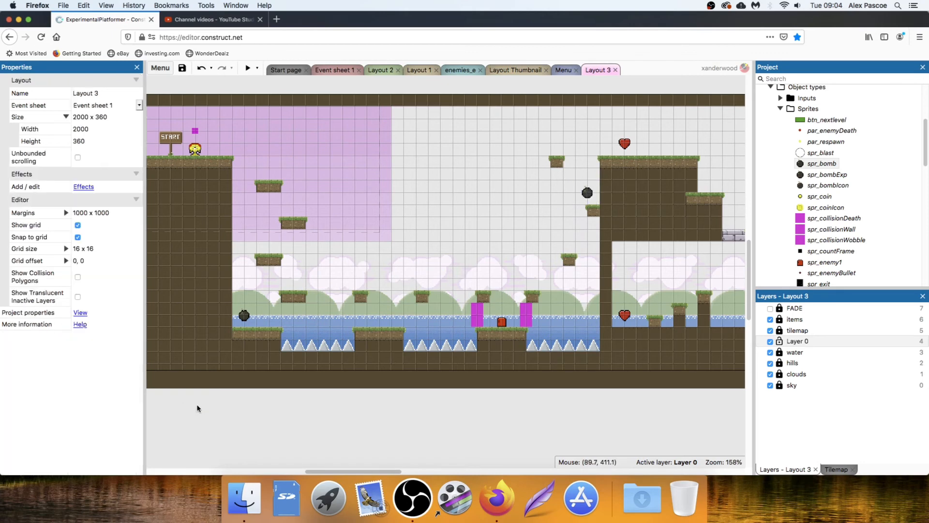
left_click(100, 248)
type("8 x 8")
key("Tab")
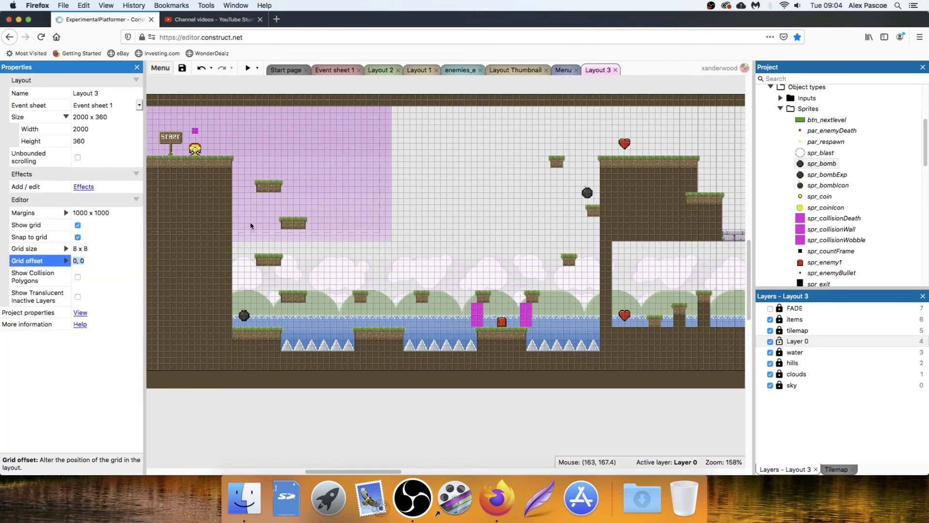
left_click_drag(583, 200, 594, 204)
Copy the bomb to 656, 288 beside the tunnel heart and to 848, 120 on the short pillar between the spikes
middle_click_drag(611, 237, 392, 247)
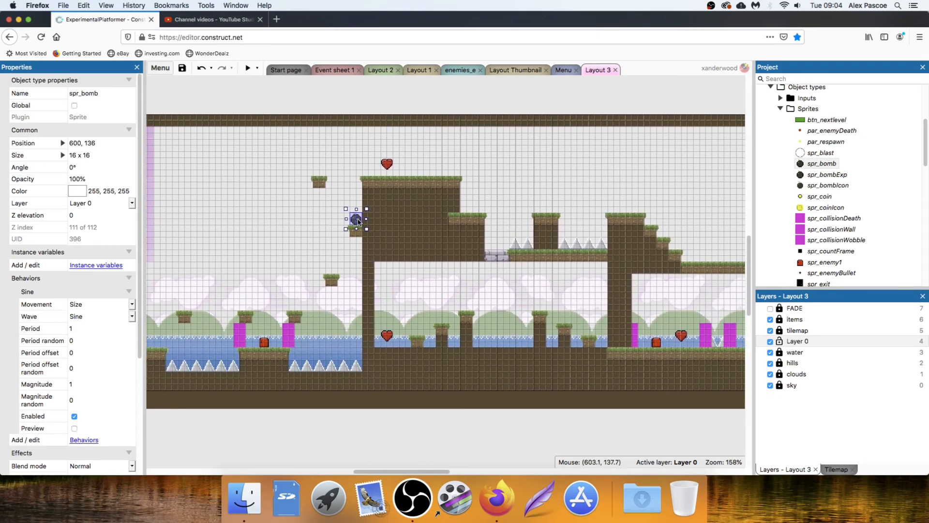
left_click_drag(358, 222, 404, 341, "ctrl")
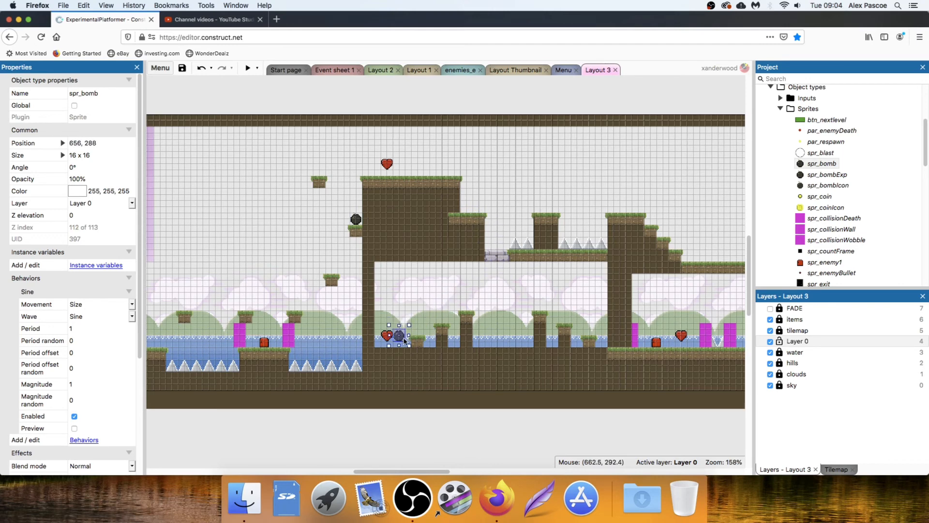
middle_click_drag(407, 343, 212, 300)
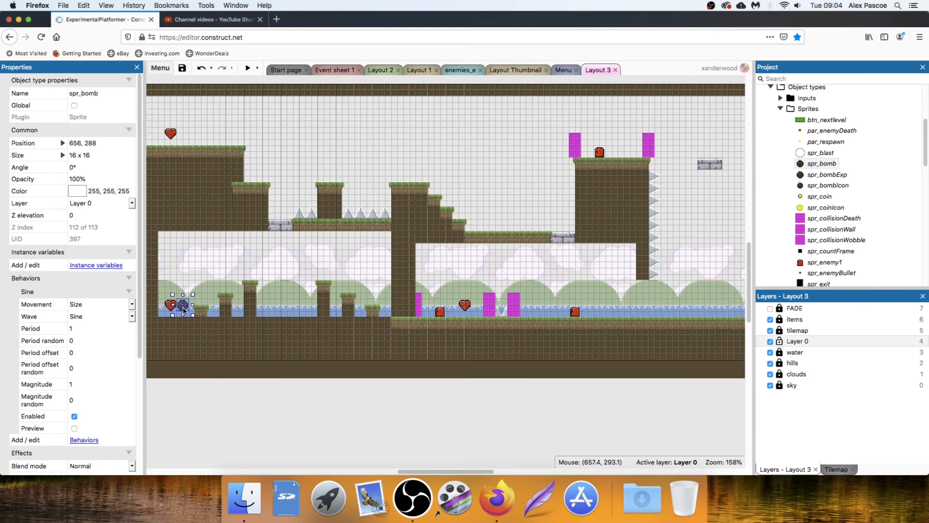
left_click_drag(183, 310, 367, 176, "ctrl")
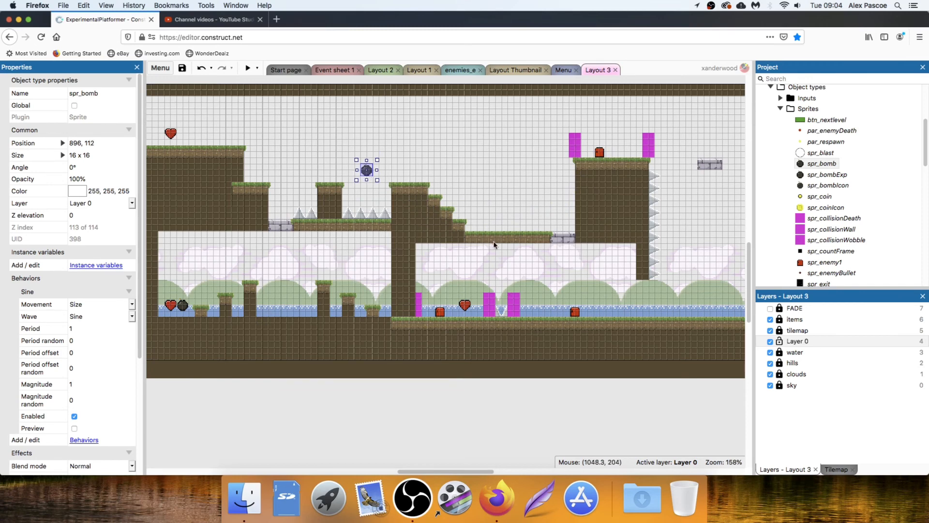
scroll(412, 233, "up", 3)
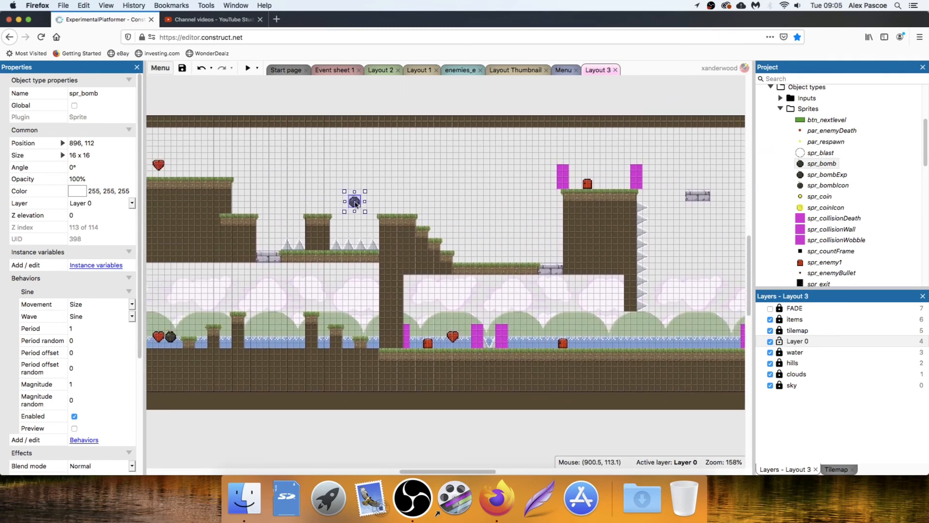
left_click_drag(355, 204, 318, 210)
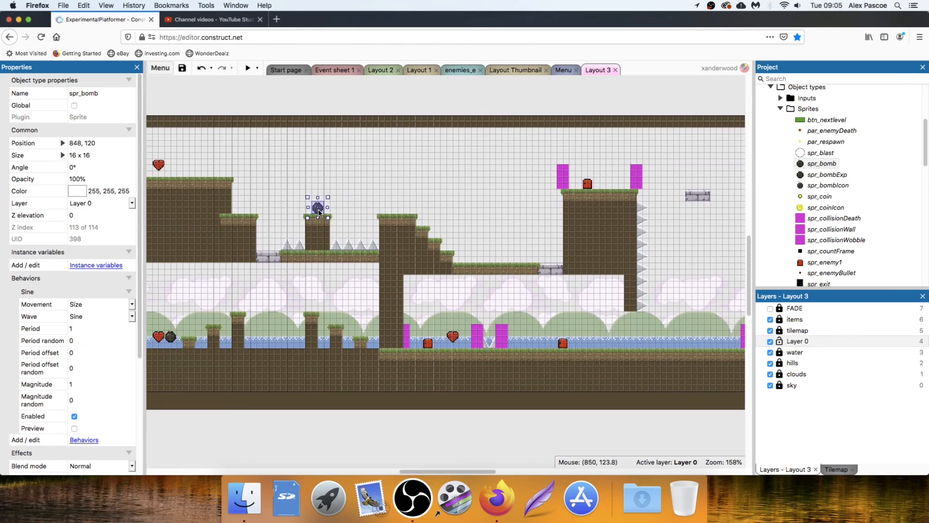
Copy the bomb to 1344, 296 on the ground between the tall blocks and to 1704, 200 on a floating ledge near the exit
left_click_drag(319, 212, 693, 344, "ctrl")
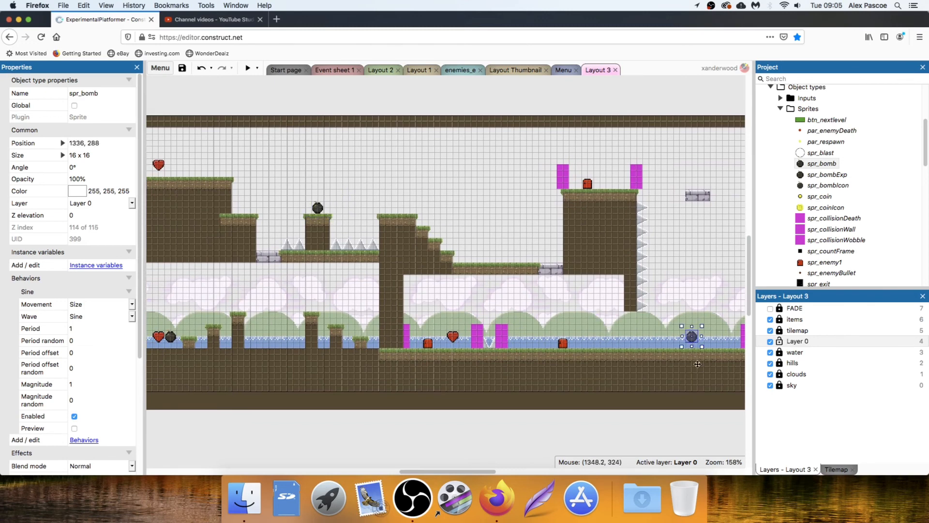
middle_click_drag(696, 363, 402, 358)
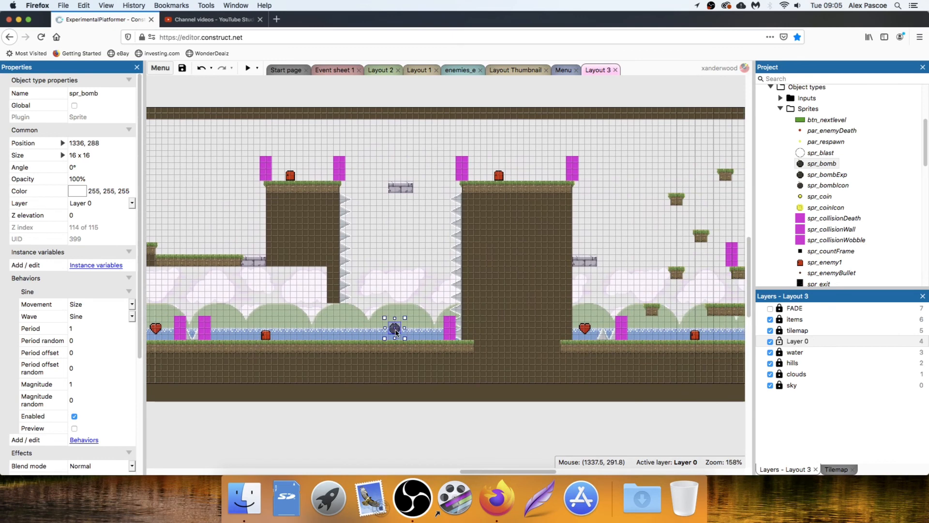
left_click_drag(396, 332, 403, 337)
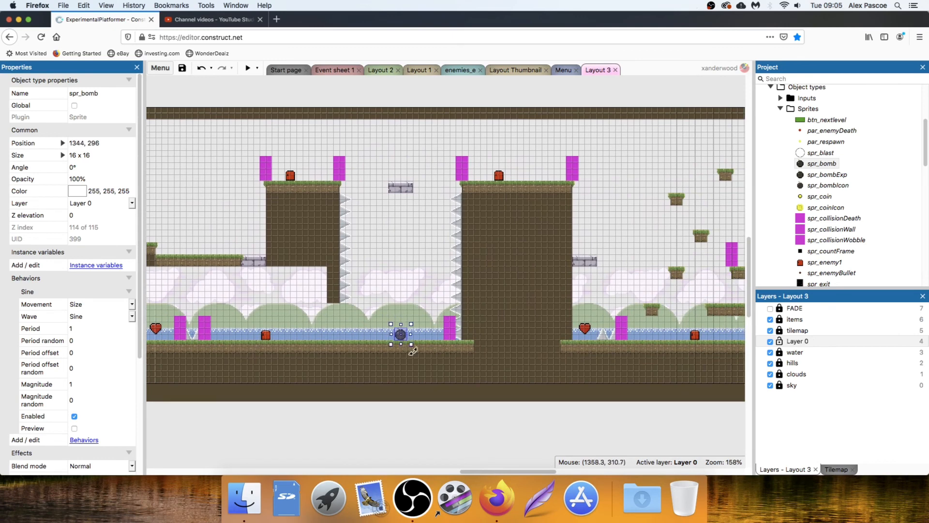
middle_click_drag(413, 350, 215, 319)
left_click_drag(213, 314, 490, 239, "ctrl")
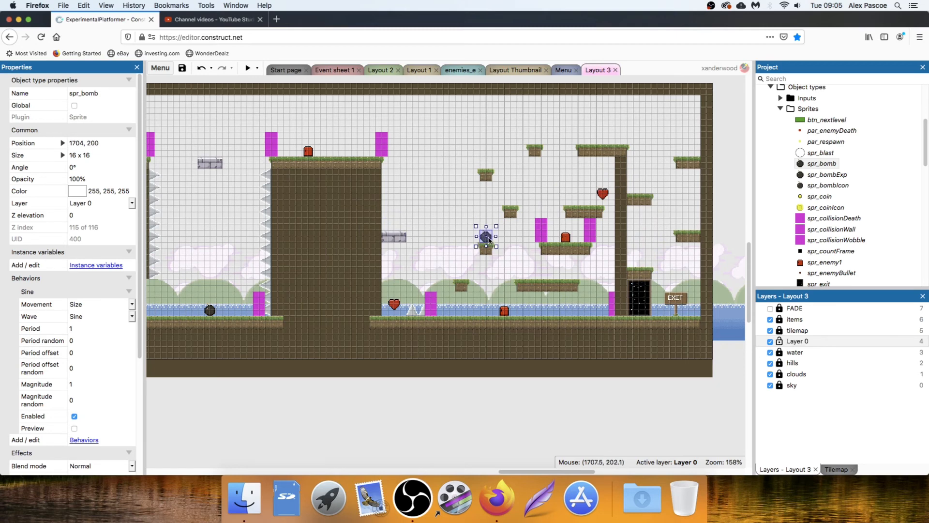
Preview Layout 3 and play across the water and over the raised block to test the bomb placement up to the spiked pillar
left_click(248, 70)
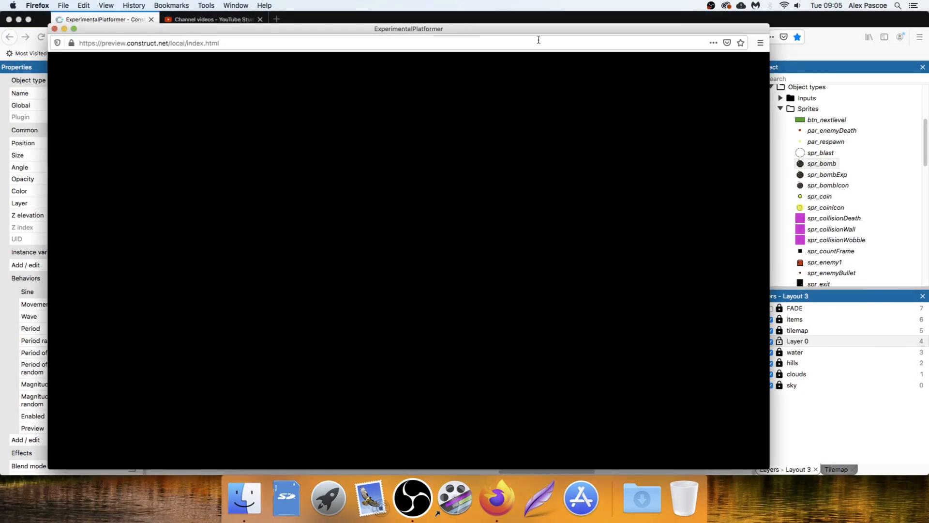
key("Right")
key("Left")
key("Right")
key("Left")
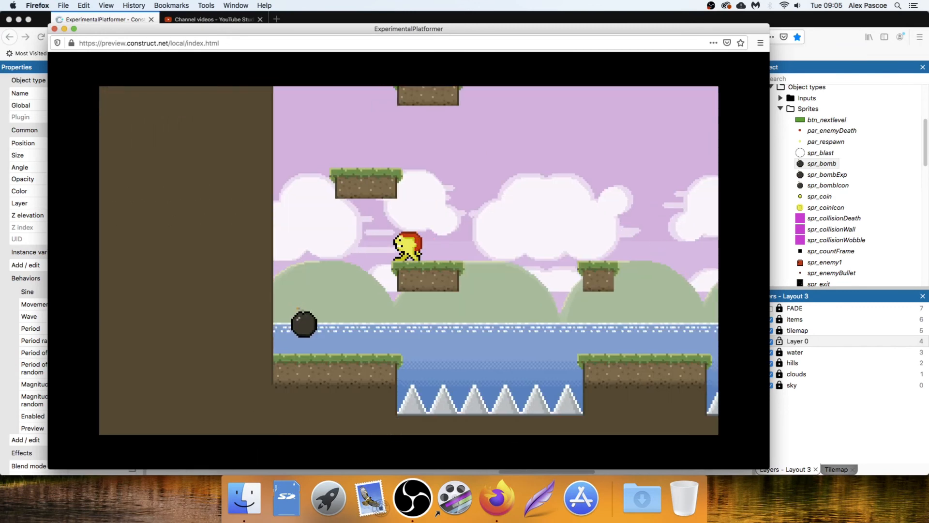
key("Up")
key("Right")
key("Up")
key("Up")
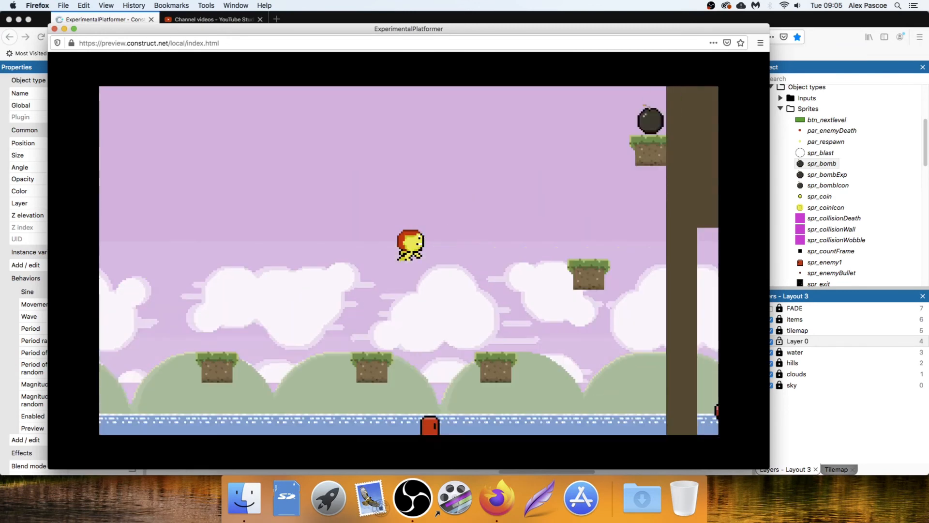
key("Right")
key("Up")
key("Up")
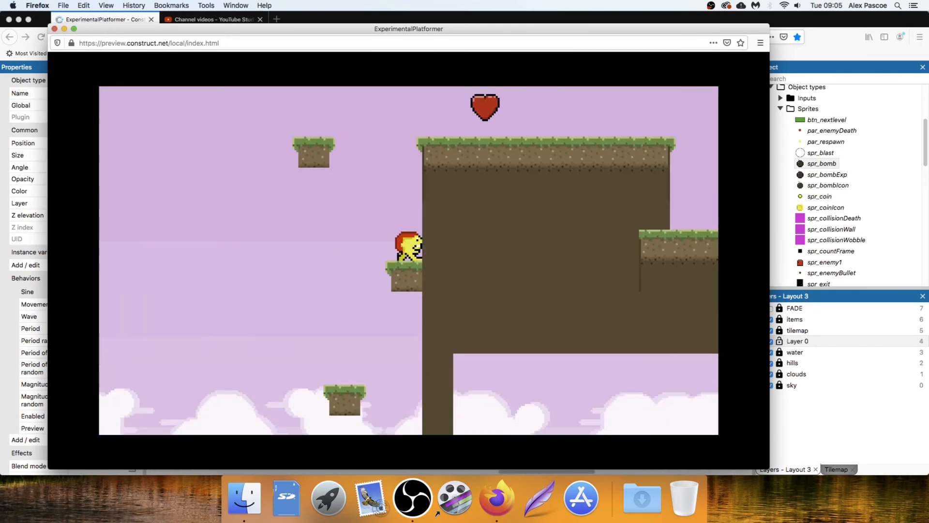
key("Up")
key("Up")
key("Up")
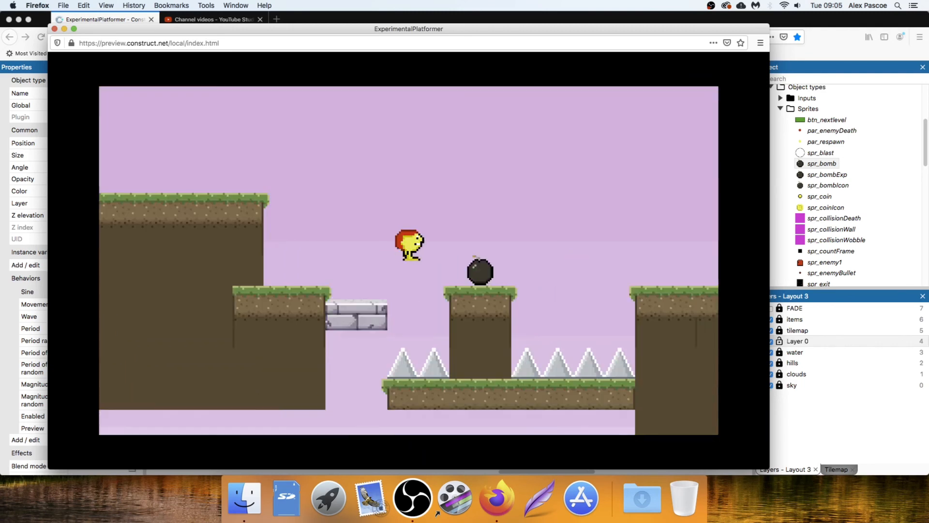
key("Right")
key("Up")
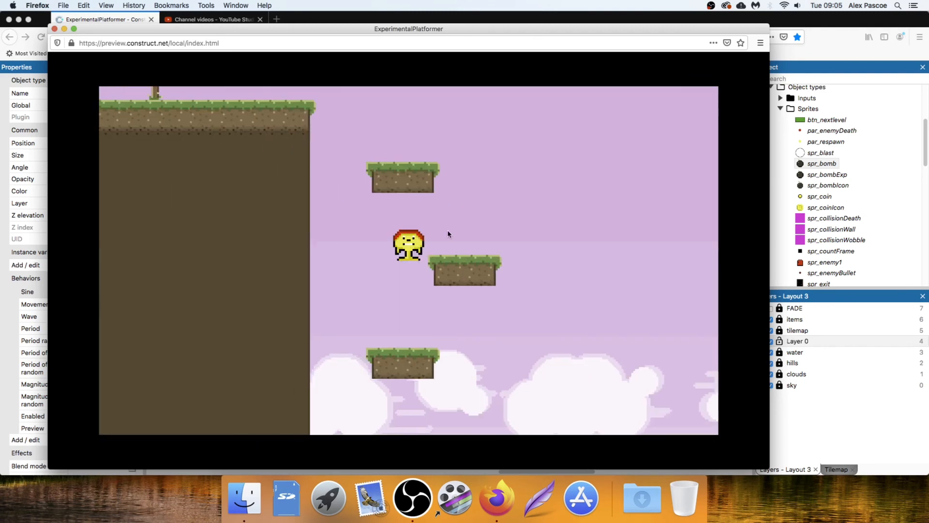
Replay the level from the start across the platforms and past the heart on the raised block, and close the preview
key("Left")
key("Right")
key("Left")
key("Right")
key("Up")
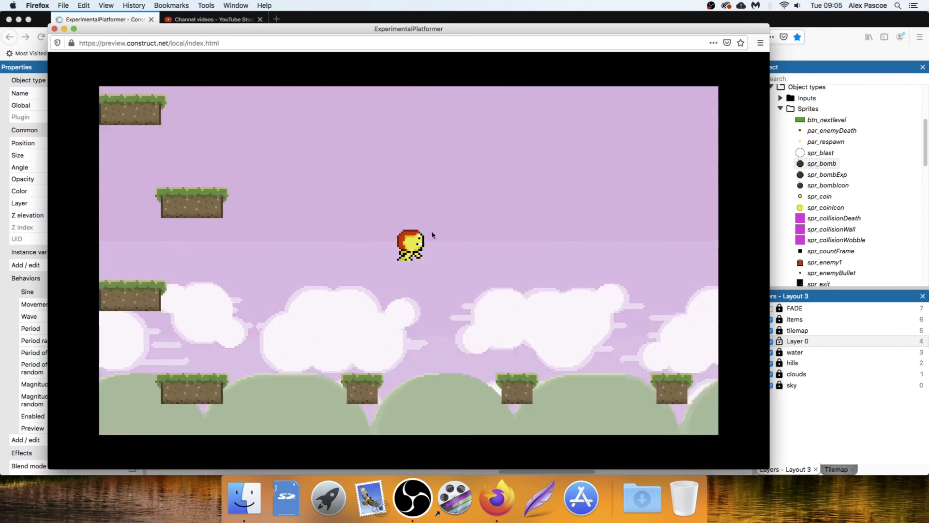
key("Up")
key("Up")
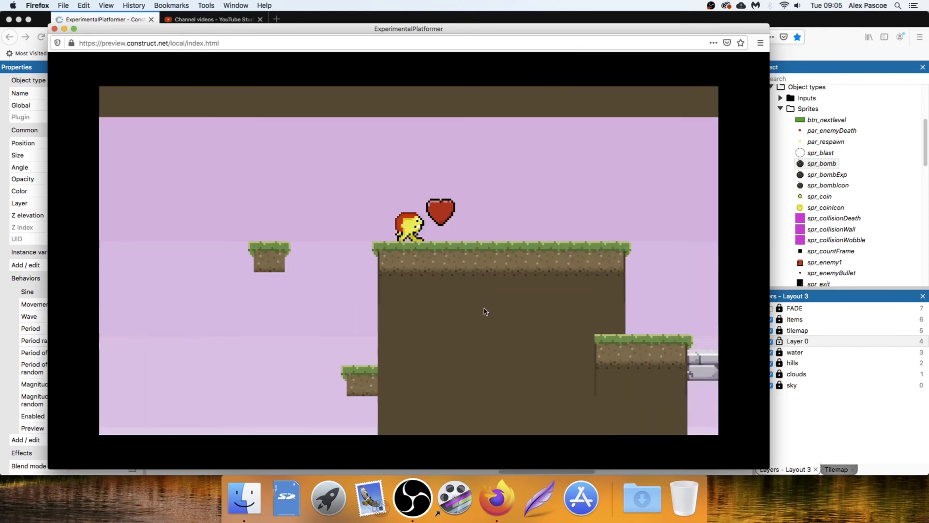
key("Up")
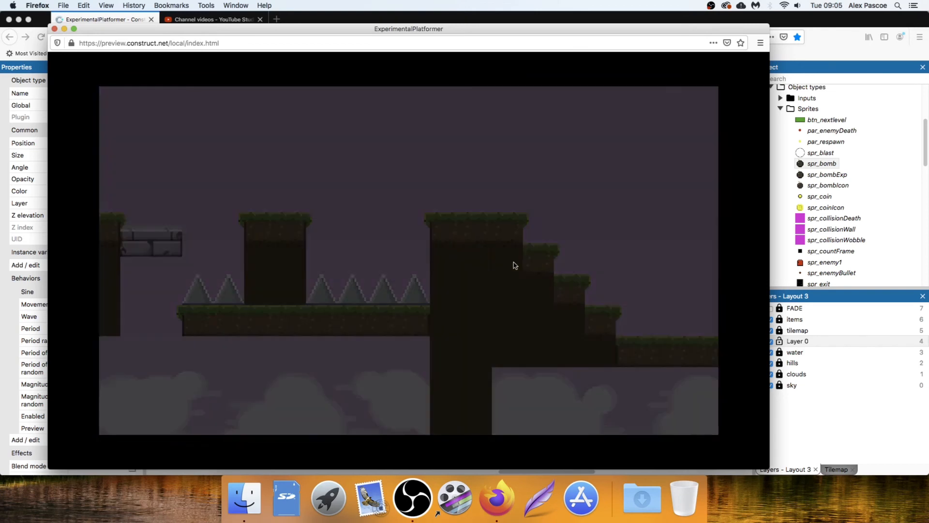
key("Right")
key("Up")
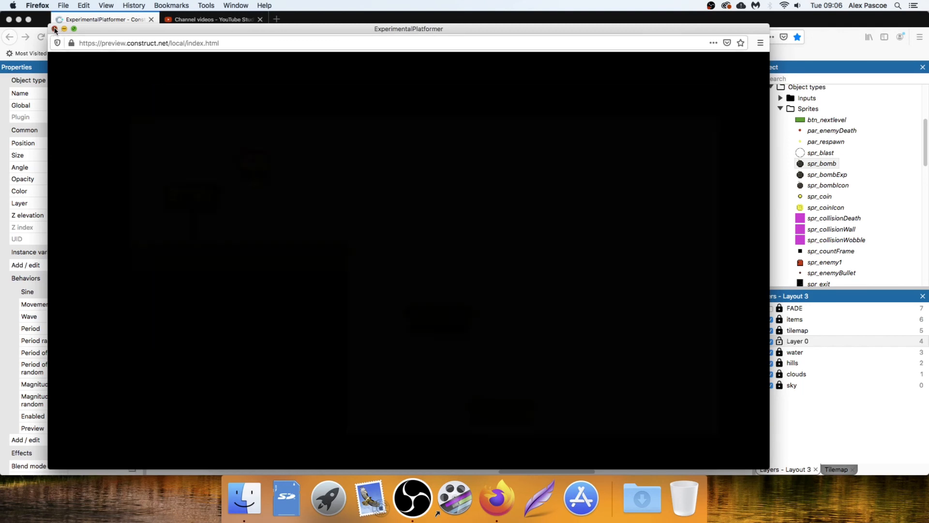
left_click(55, 28)
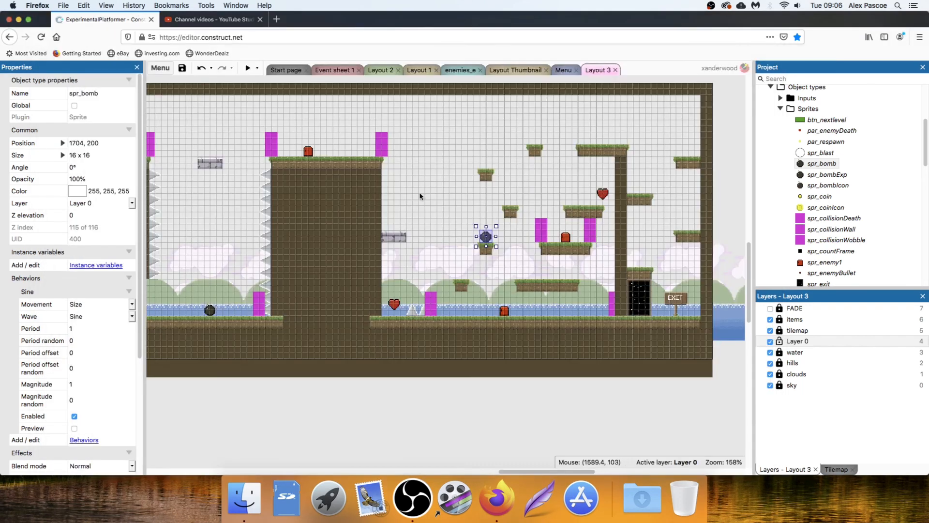
Examine how coins and other items are arranged in Layout 1 up to its exit
left_click(380, 420)
middle_click_drag(402, 403, 539, 450)
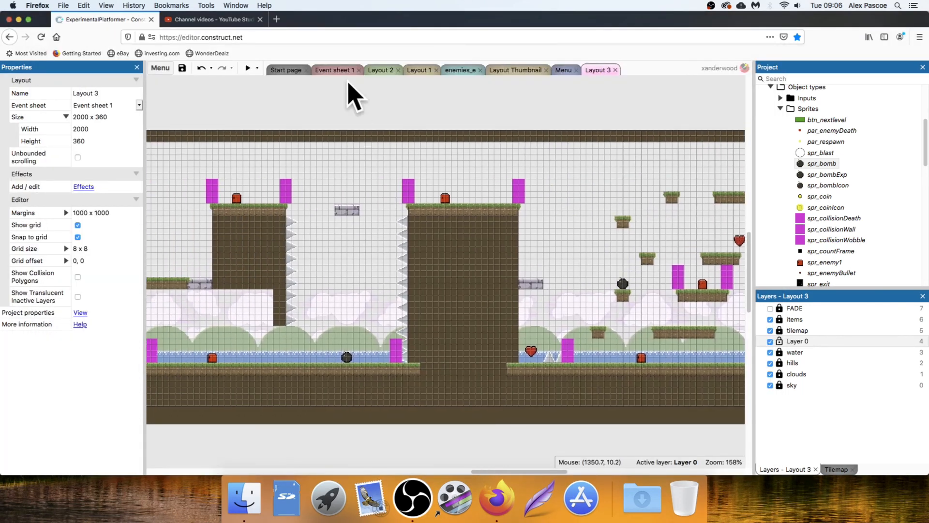
left_click(419, 70)
middle_click_drag(315, 145, 624, 308)
middle_click_drag(290, 195, 548, 205)
middle_click_drag(590, 312, 174, 169)
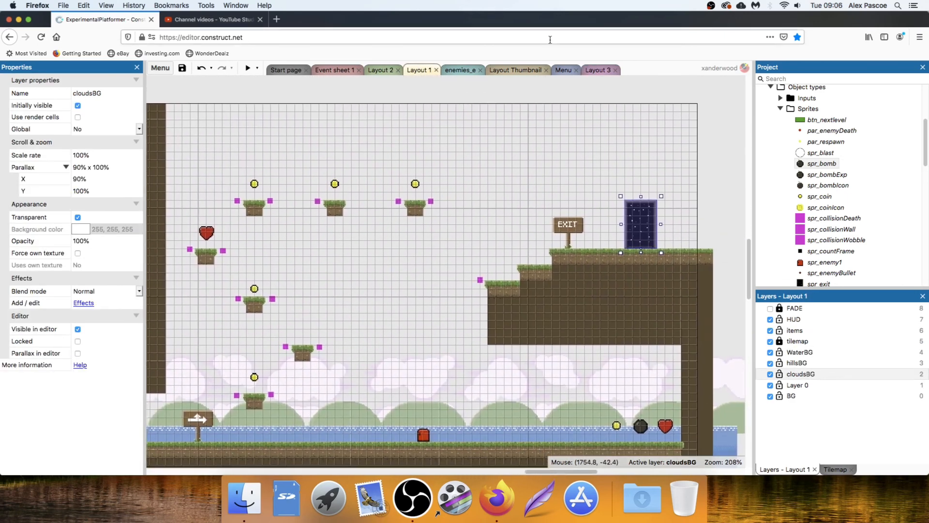
Place a row of three spr_coin objects in Layout 3 from 1312, 88 to 1360, 88 above the floating brick between the tall blocks
left_click(596, 70)
scroll(340, 217, "up", 6, "ctrl")
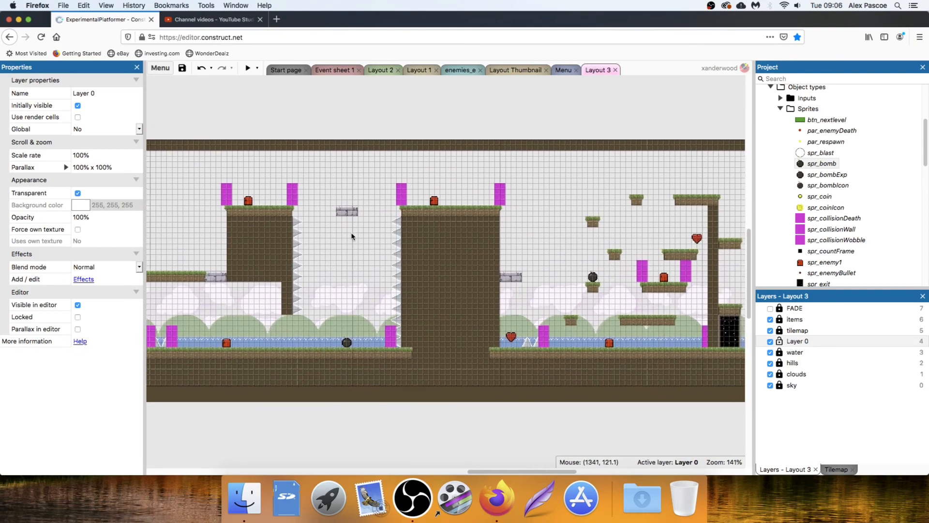
middle_click_drag(366, 240, 437, 230)
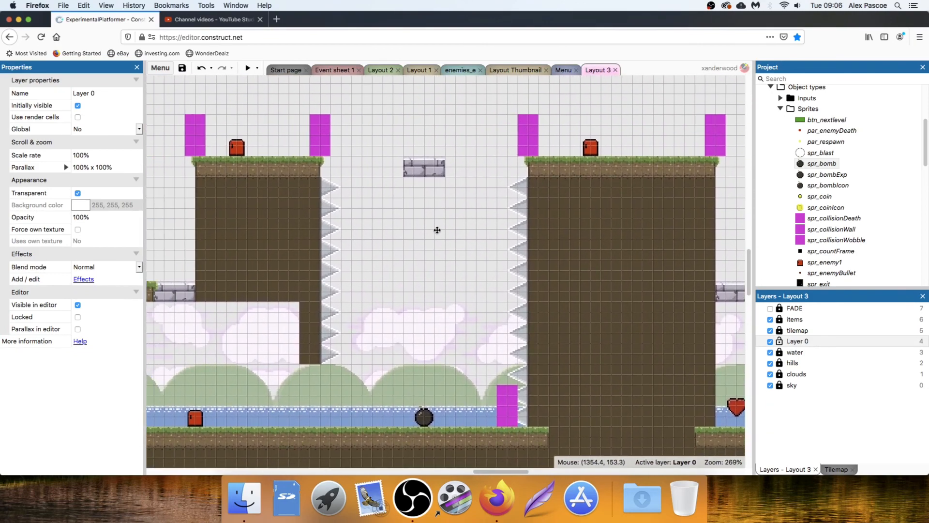
left_click_drag(814, 197, 446, 149)
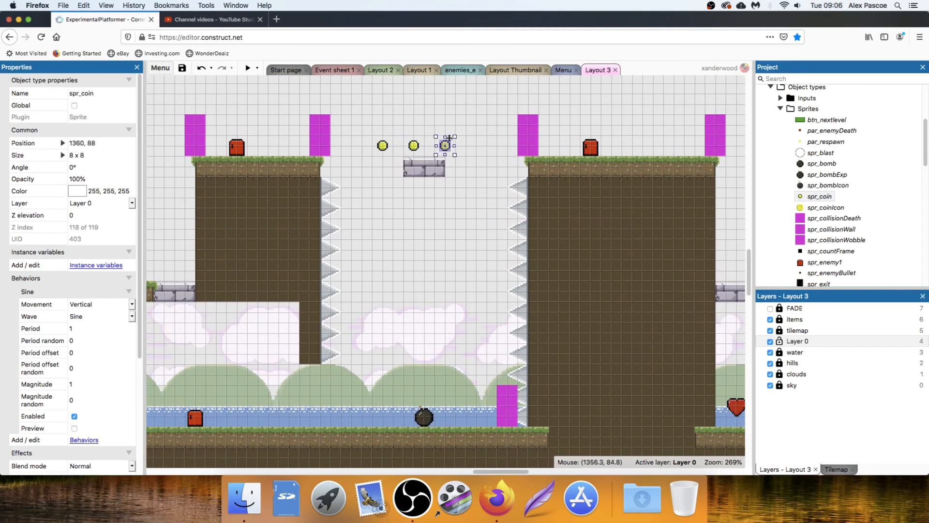
Add three coin copies and stack them in a column at x 1296 beside the first block's wall spikes, down to 1296, 160
left_click(383, 146)
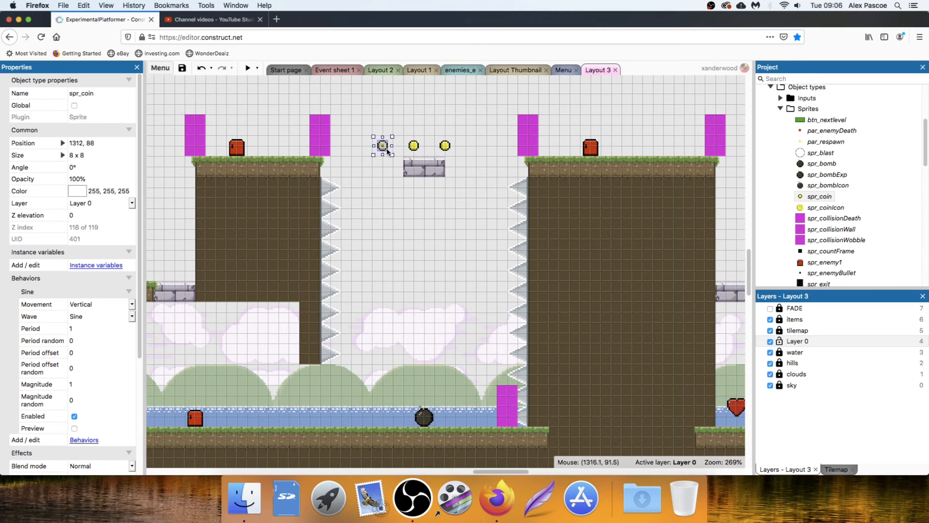
left_click_drag(383, 146, 446, 224, "ctrl")
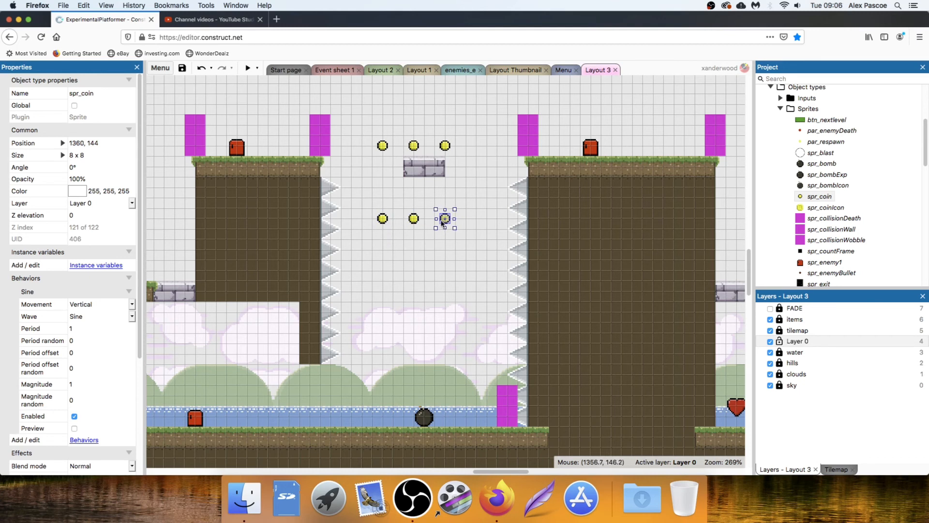
left_click_drag(382, 218, 361, 197)
left_click_drag(414, 218, 378, 219)
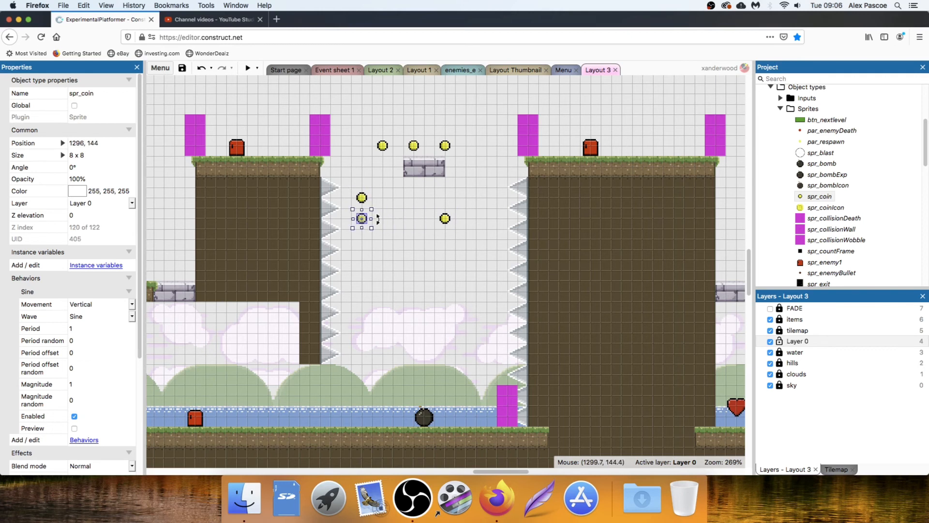
left_click_drag(445, 218, 364, 239)
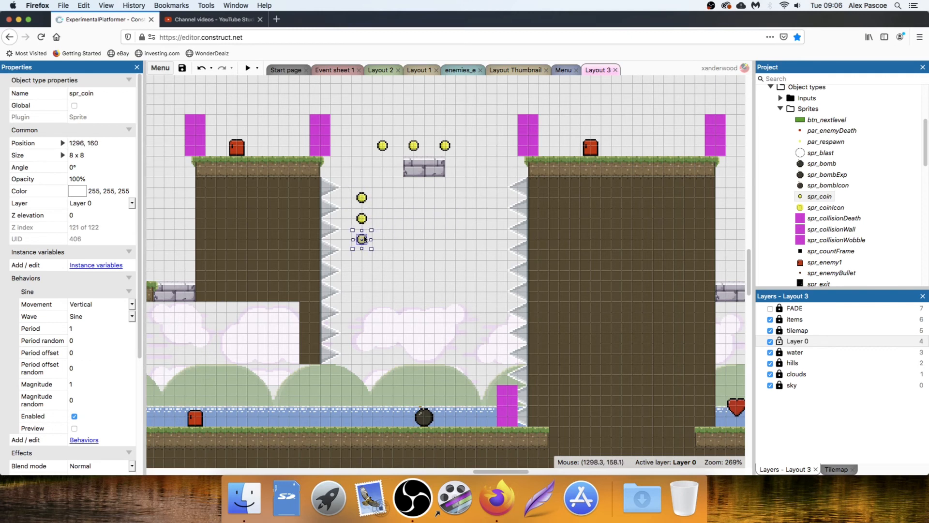
Place a row of three spr_coin copies on the lower ground of Layout 3 beside the enemy, starting at 1208, 296
left_click(385, 147)
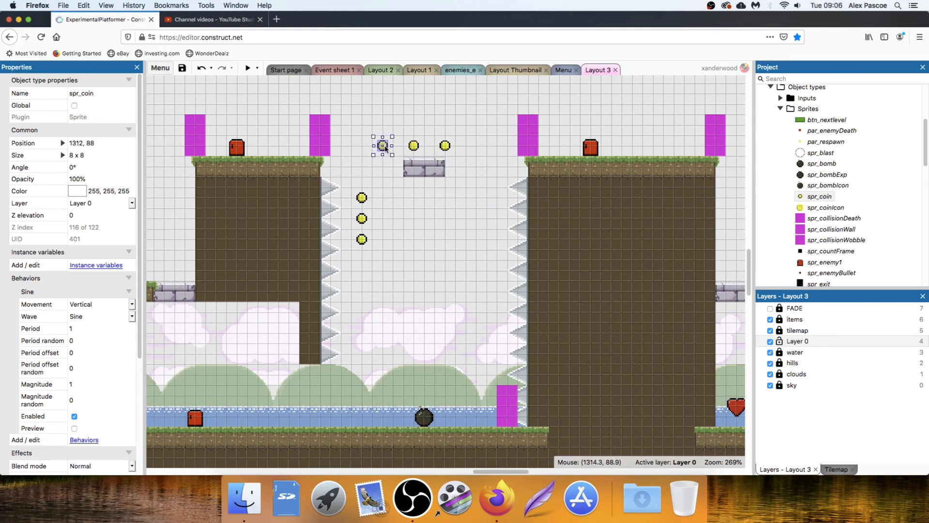
scroll(484, 296, "left", 5)
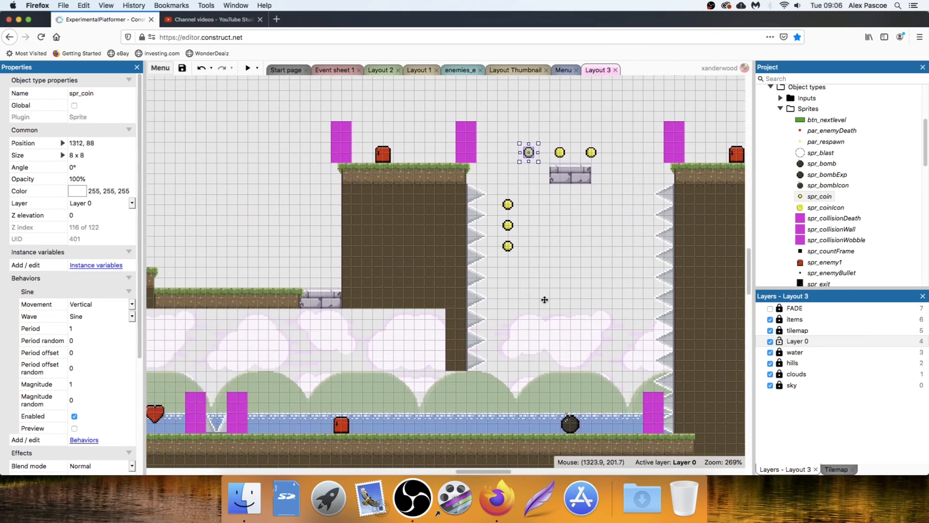
left_click(510, 242)
left_click_drag(511, 242, 282, 368, "super")
middle_click_drag(326, 386, 511, 330)
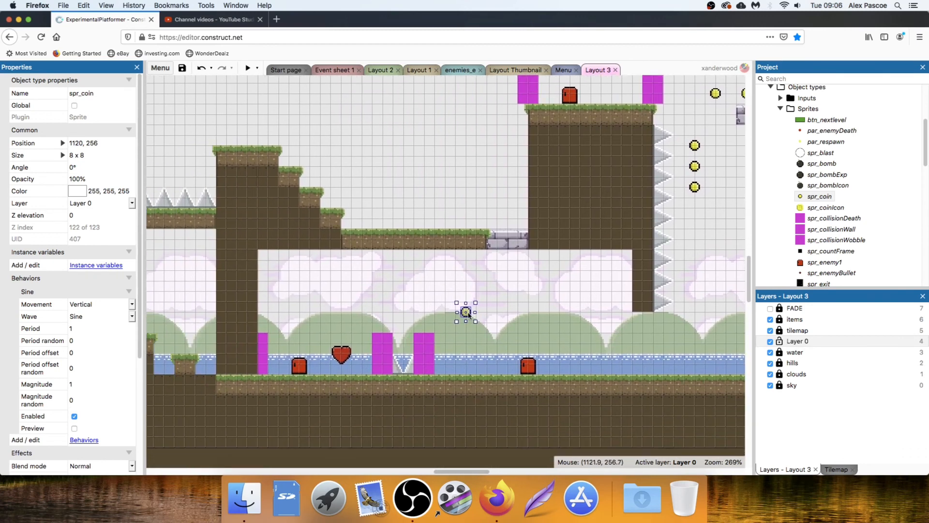
left_click_drag(468, 314, 569, 364)
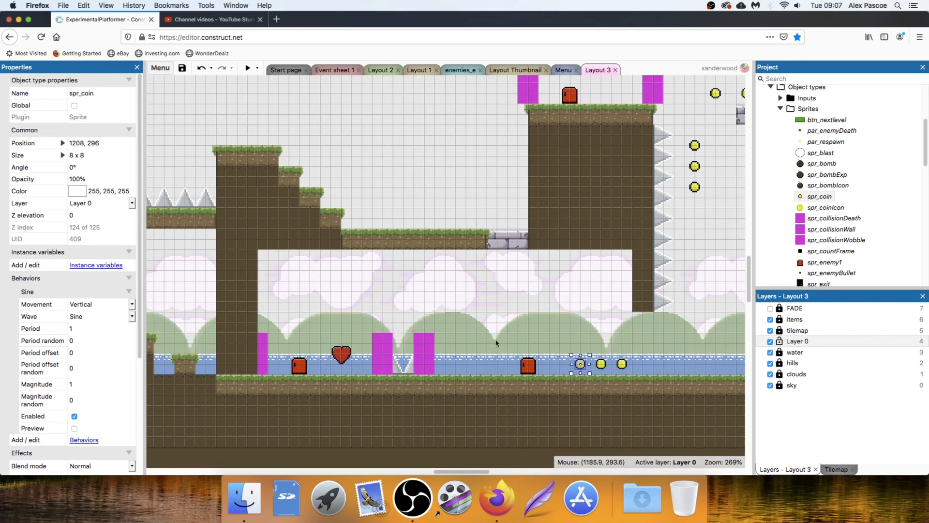
Place one coin copy above each of the six stepped water pillars, ending with the shortest pillar at 904, 280
scroll(496, 343, "down", 5, "ctrl")
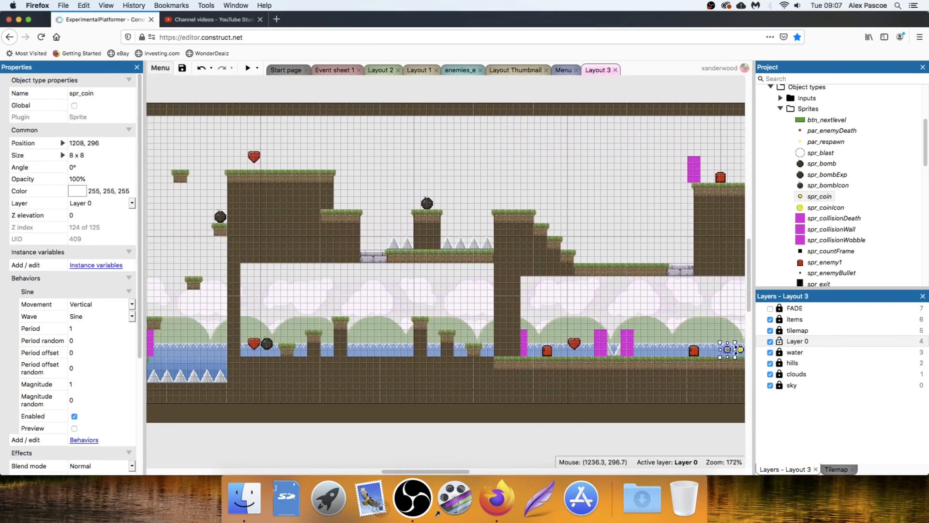
left_click_drag(727, 350, 287, 337, "ctrl")
left_click_drag(420, 311, 473, 340, "ctrl")
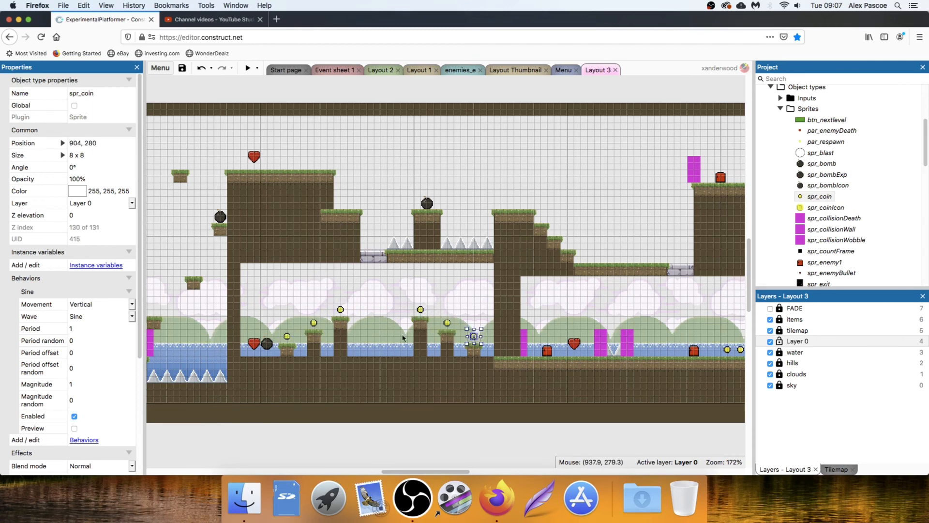
Add a coin on each side of the enemy standing between the collision walls on the spiked-water island, one at 496, 296
middle_click_drag(320, 336, 646, 308)
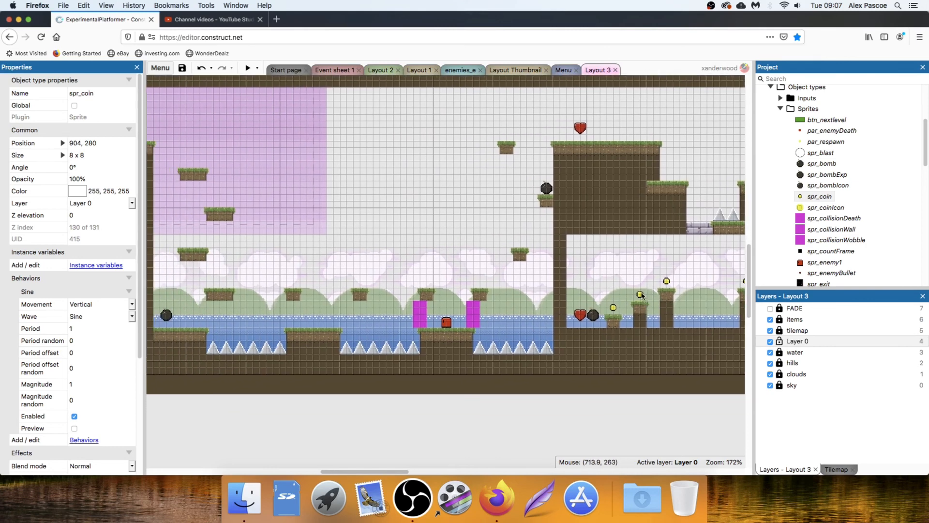
left_click_drag(641, 295, 436, 323, "ctrl")
left_click_drag(359, 283, 461, 323)
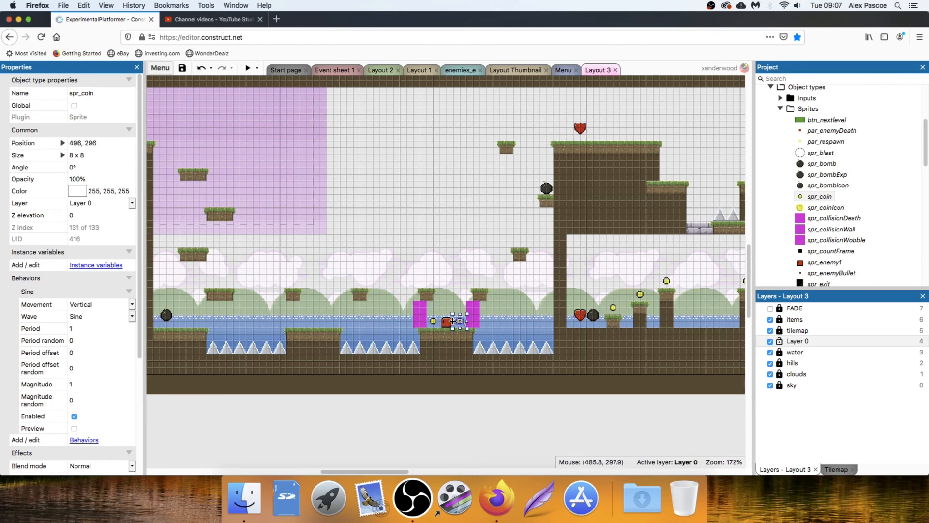
left_click(461, 418)
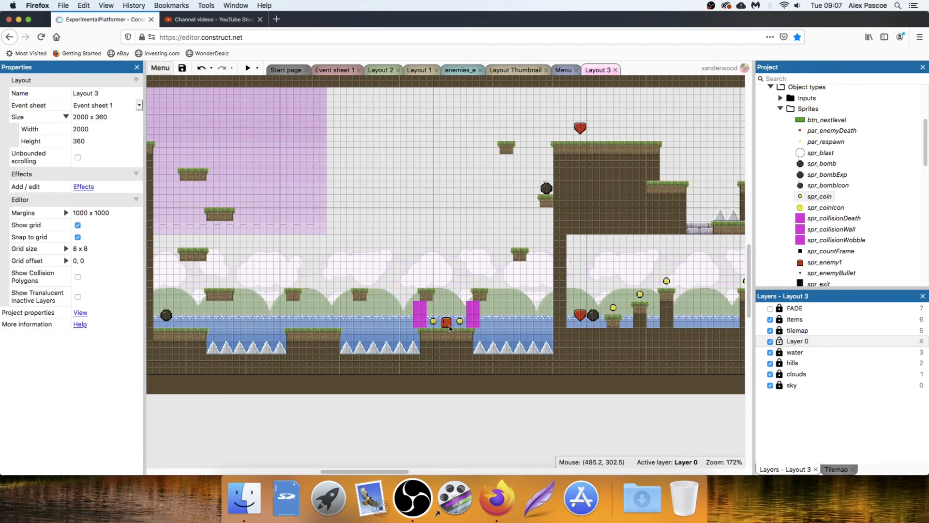
Send the island enemy and the two lower-ground enemies at 992, 304 and 1168, 304 to the top of the layer's Z order
left_click(446, 322)
right_click(446, 322)
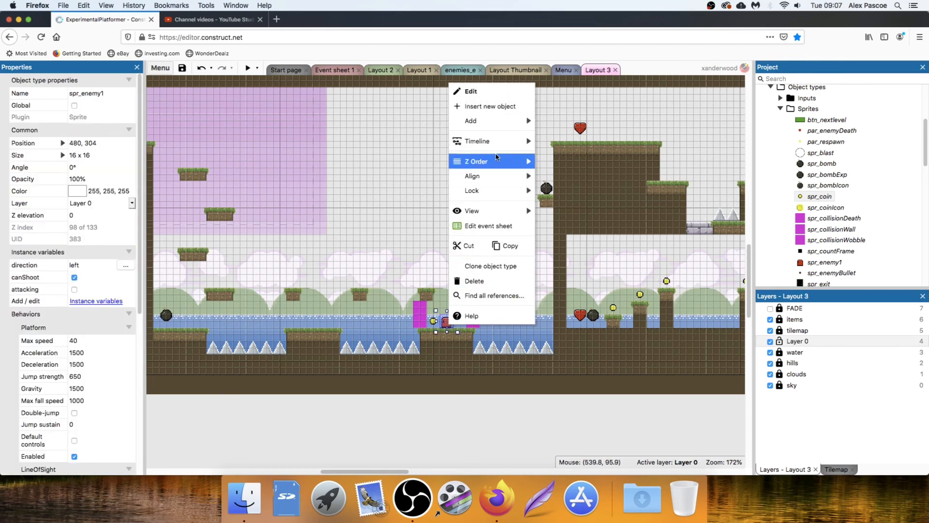
mouse_move(503, 161)
left_click(572, 180)
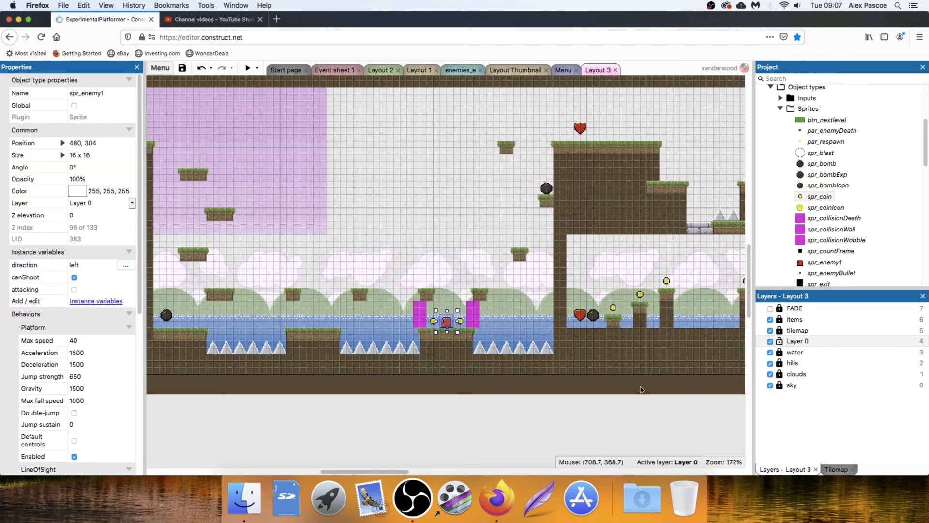
scroll(435, 331, "right", 10)
scroll(409, 366, "up", 2)
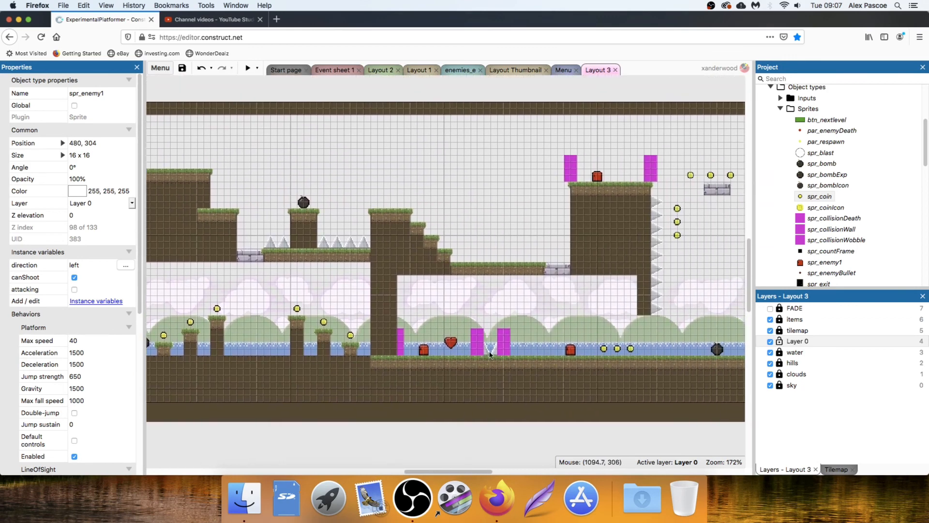
right_click(423, 351)
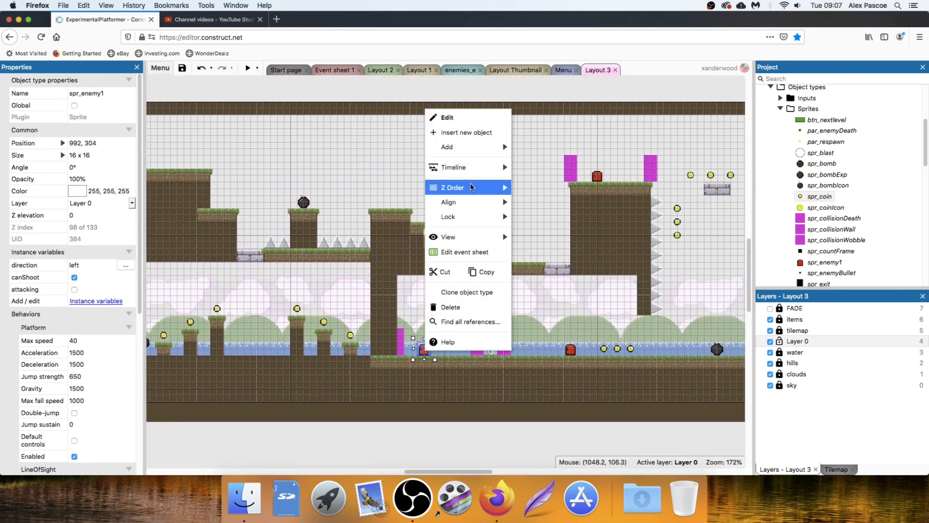
mouse_move(508, 189)
left_click(557, 188)
right_click(571, 351)
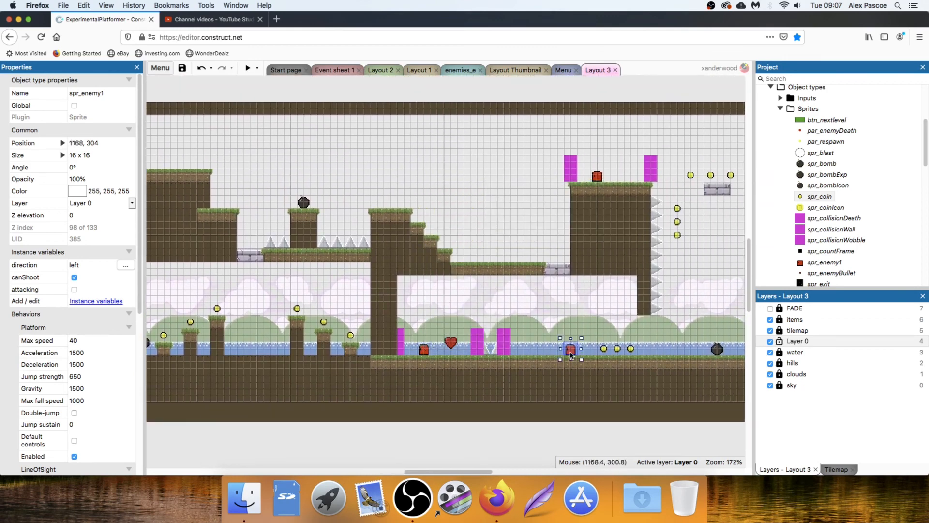
mouse_move(605, 189)
left_click(687, 189)
Stack three coin copies in a column above the brick ledge beside the second tall block, from 1584, 136 to 1584, 184
middle_click_drag(624, 196, 269, 224)
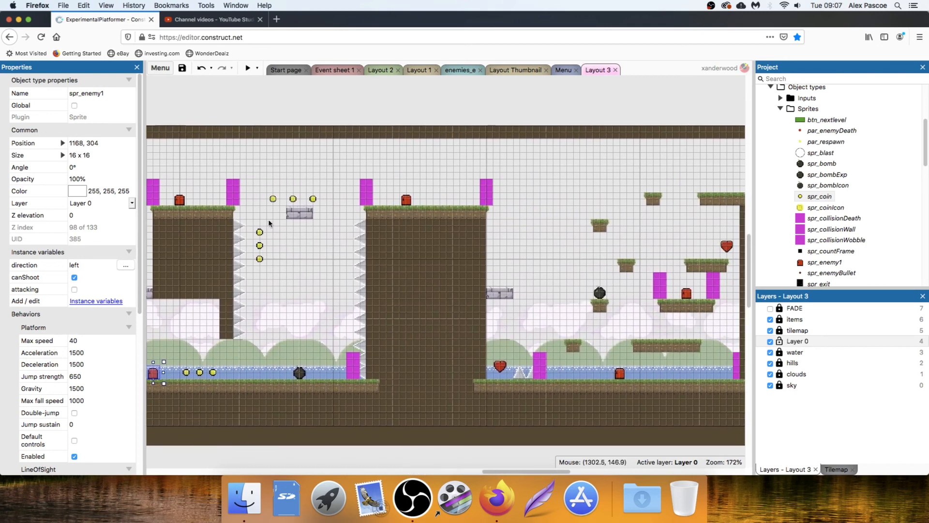
left_click(313, 199)
left_click_drag(314, 199, 503, 280, "ctrl")
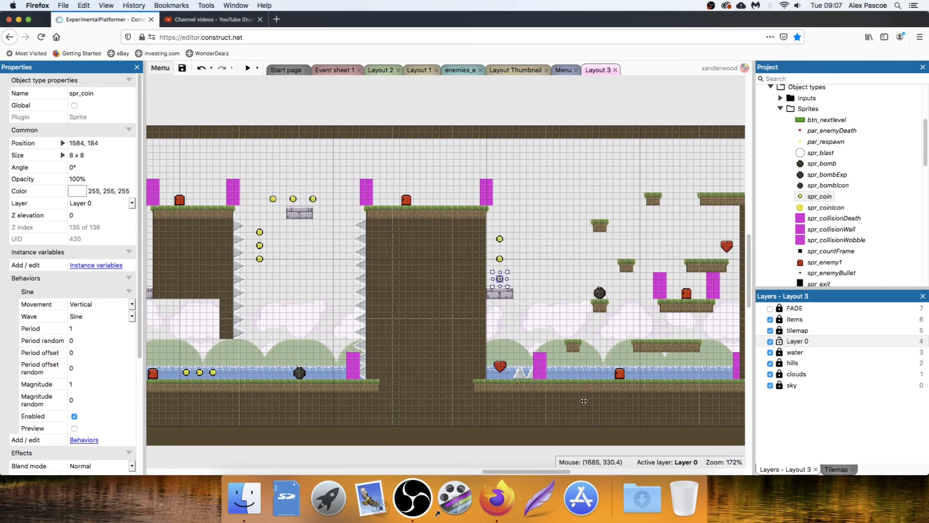
Place a row of three coin copies above the wide low floating platform before the exit, starting at 1760, 248
scroll(584, 400, "right", 10)
left_click(282, 225)
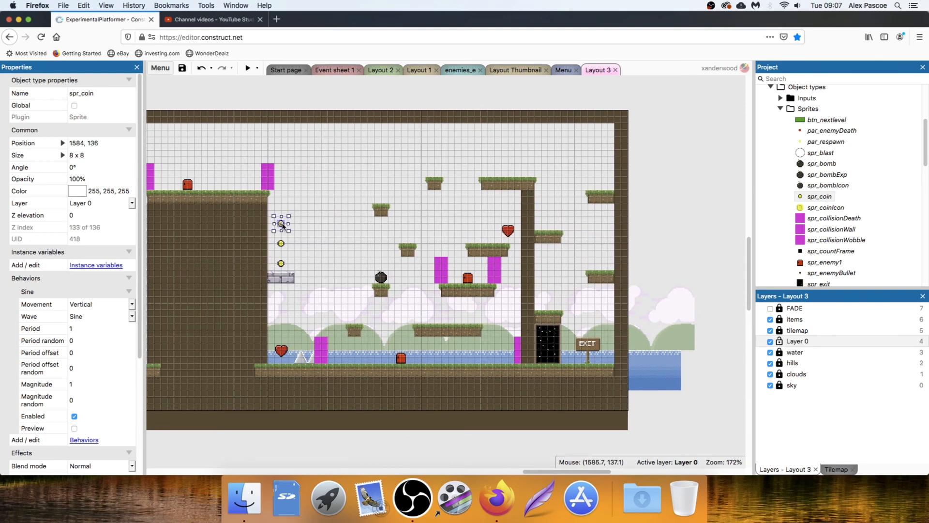
left_click_drag(282, 224, 430, 318, "ctrl")
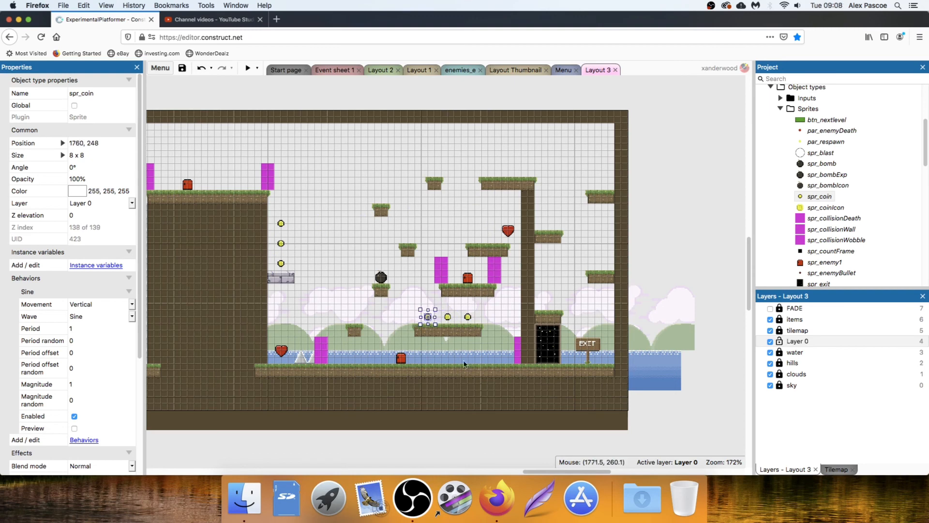
left_click(678, 246)
Review the coin placement across Layout 3 and check the HUD layer's properties and order in Layout 1
middle_click_drag(279, 232, 500, 301)
scroll(500, 301, "down", 3, "ctrl")
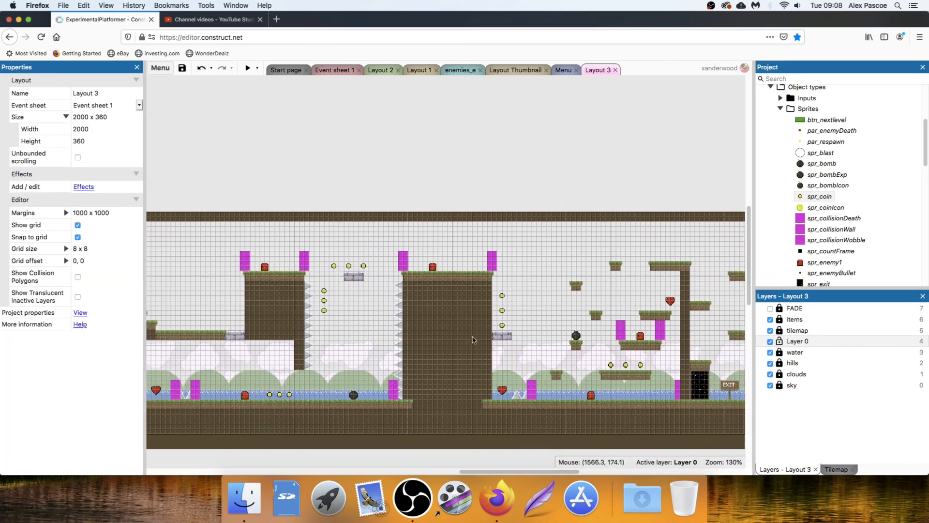
middle_click_drag(426, 349, 576, 261)
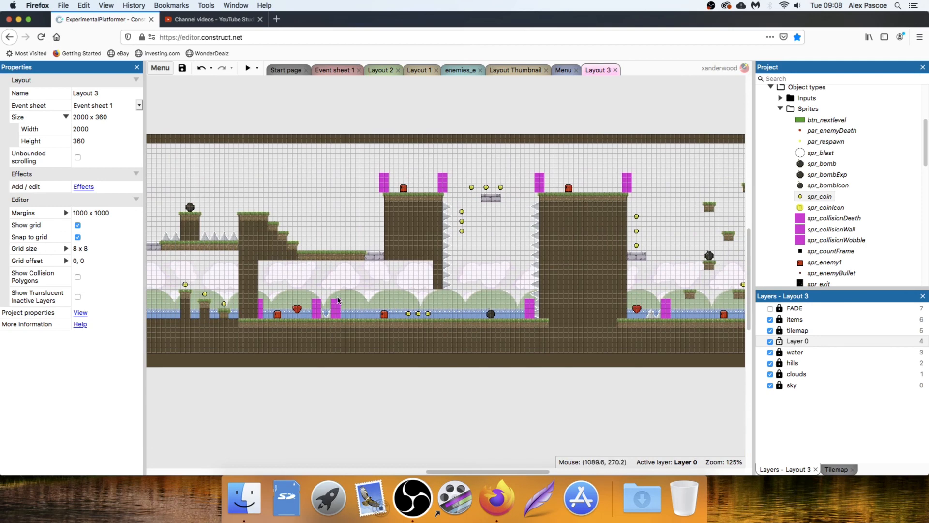
middle_click_drag(337, 300, 494, 308)
scroll(421, 285, "down", 3, "ctrl")
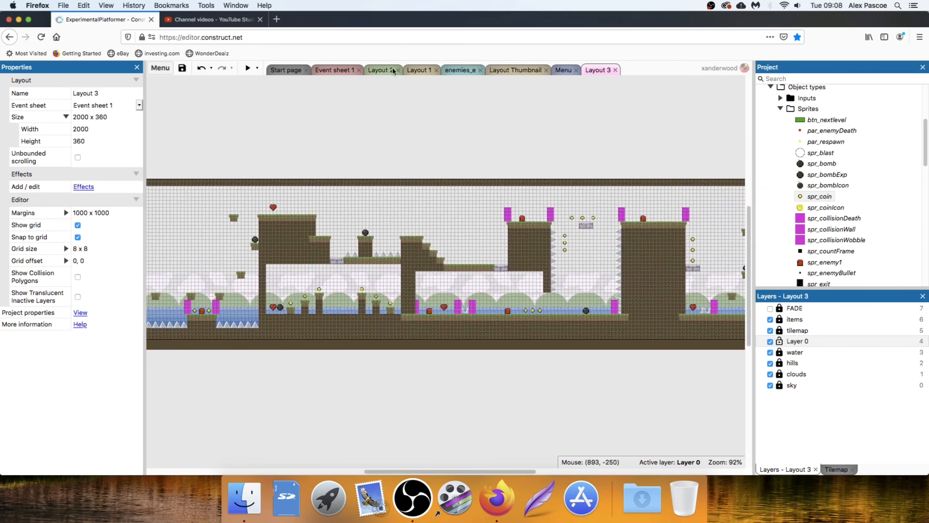
left_click(418, 70)
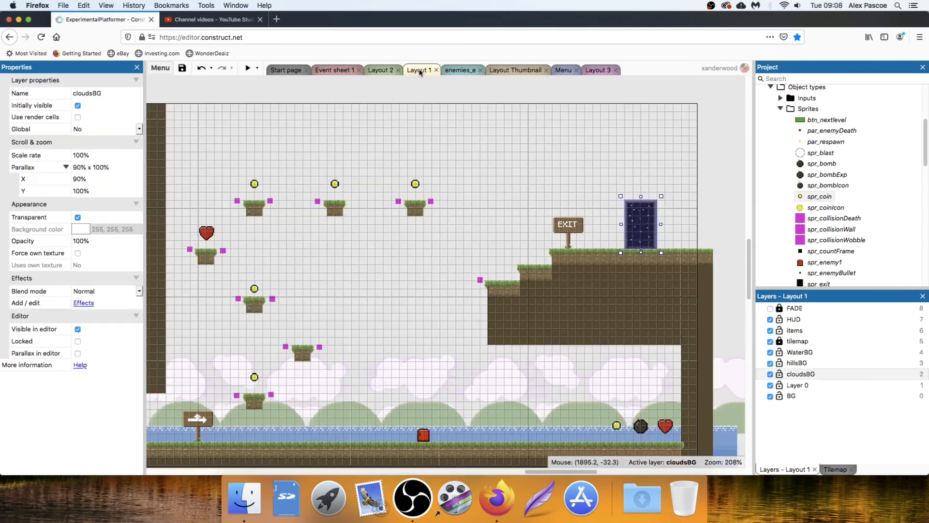
left_click(794, 321)
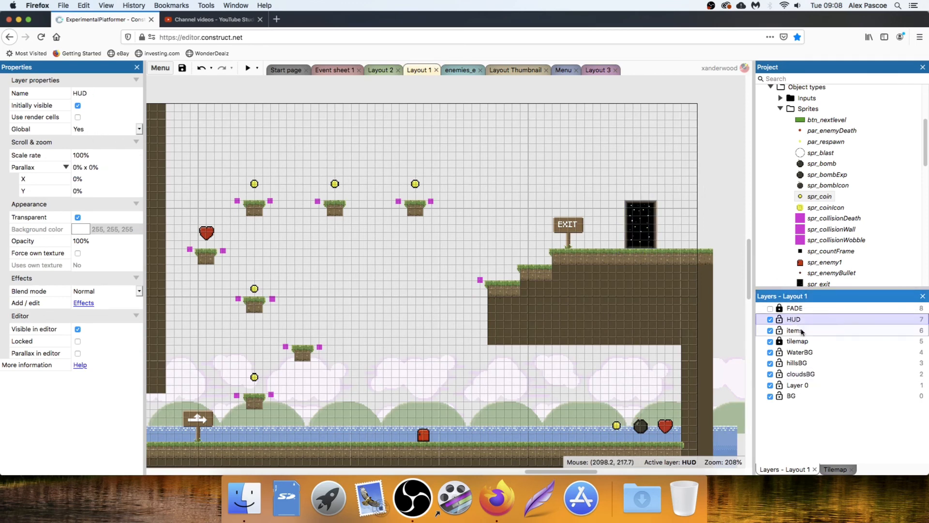
Add a layer named HUD to the top of Layout 3 and move it directly below the FADE layer
left_click(595, 71)
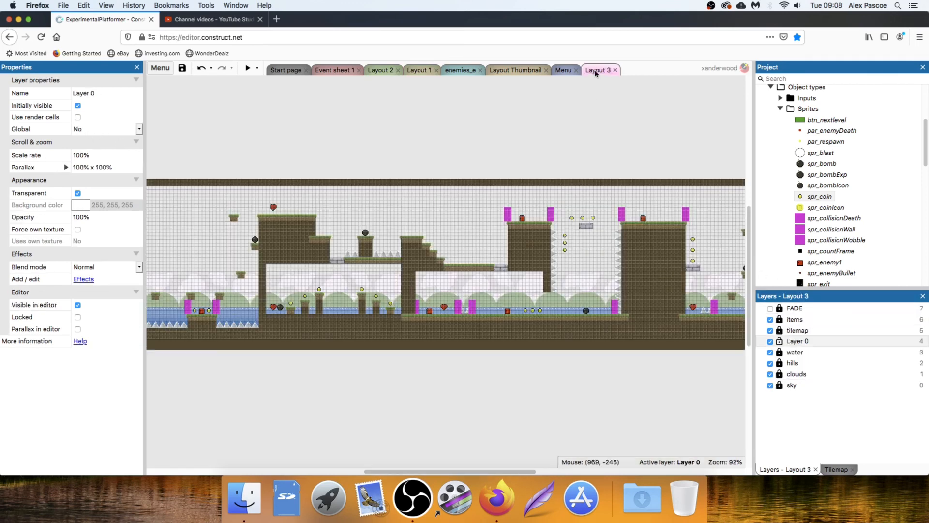
right_click(797, 393)
left_click(828, 319)
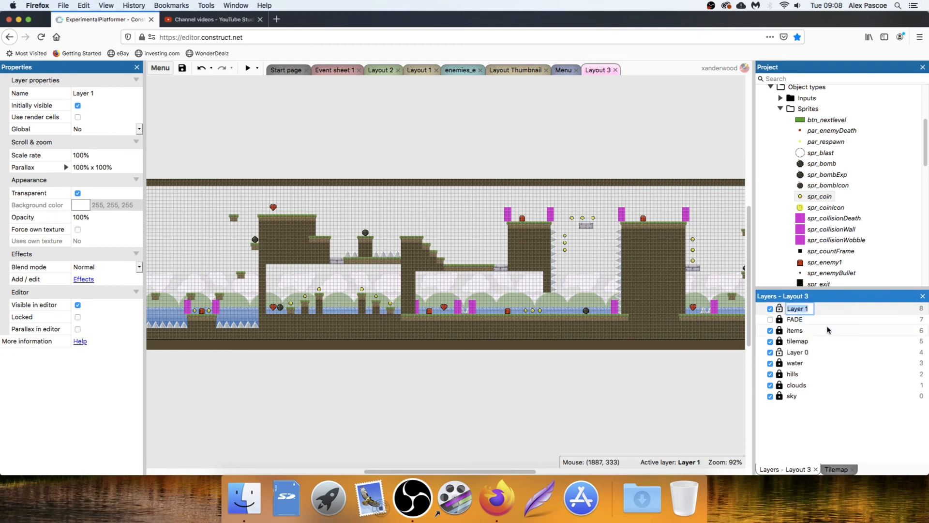
type("HUD")
left_click(301, 165)
scroll(697, 162, "left", 5)
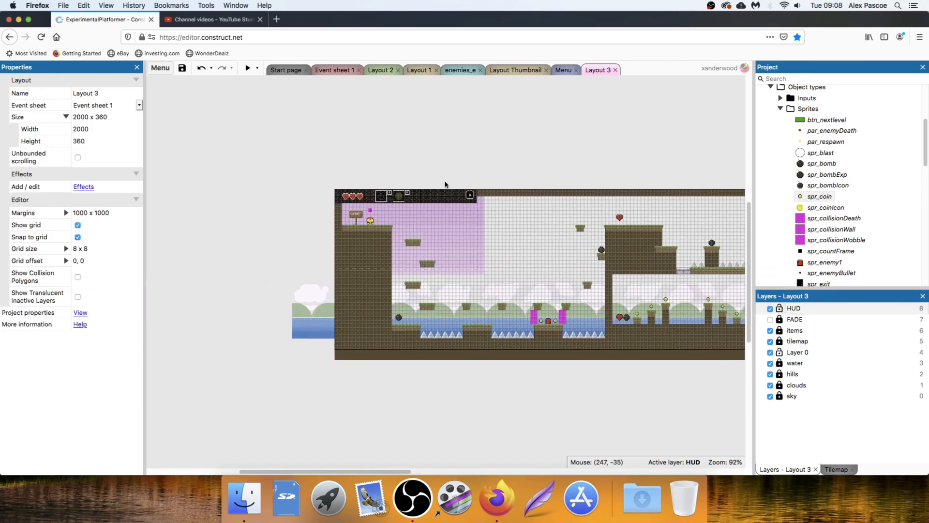
scroll(446, 184, "down", 1)
scroll(521, 181, "up", 4, "ctrl")
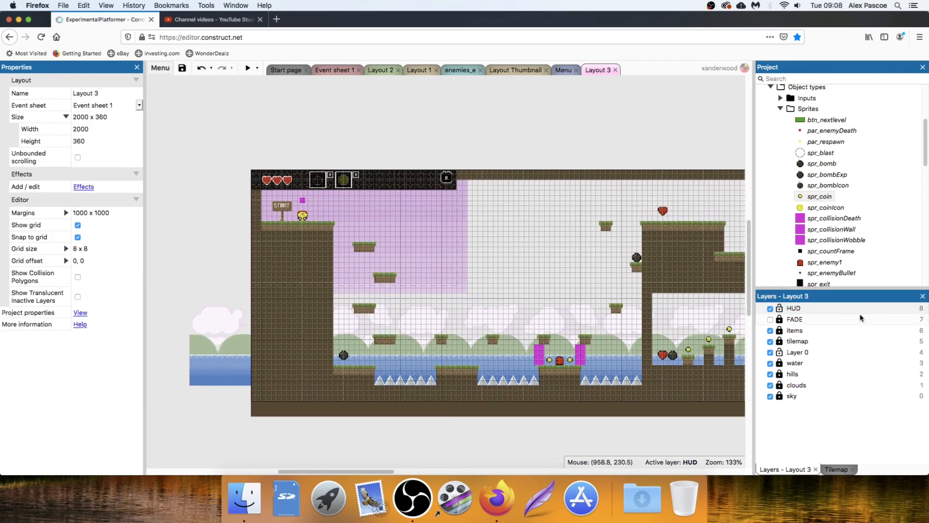
left_click_drag(803, 309, 817, 325)
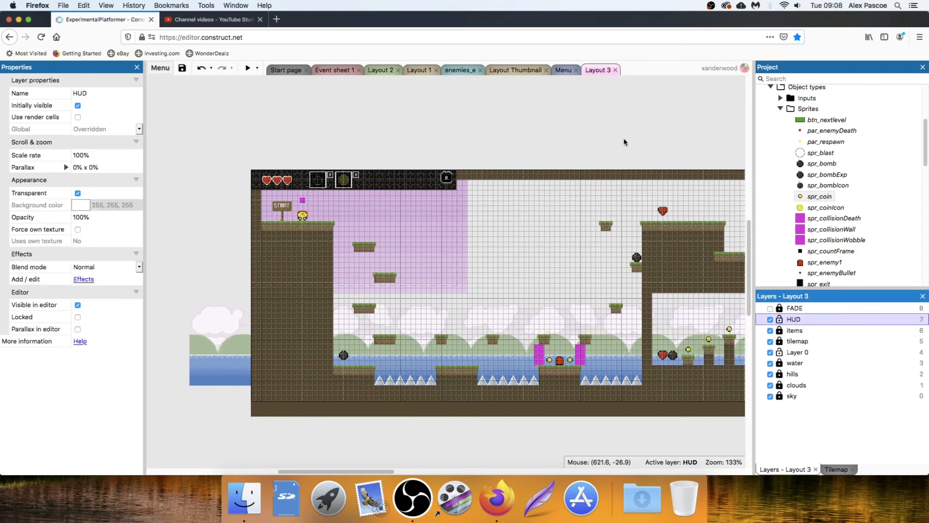
Preview Layout 3 and test moving and jumping beneath the HUD bar at the start, closing the preview when done
left_click(249, 68)
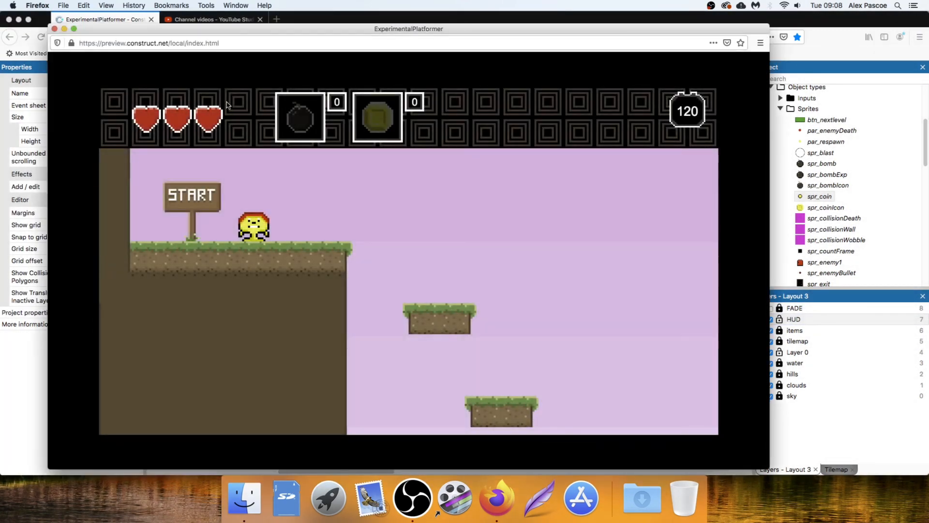
key("Right")
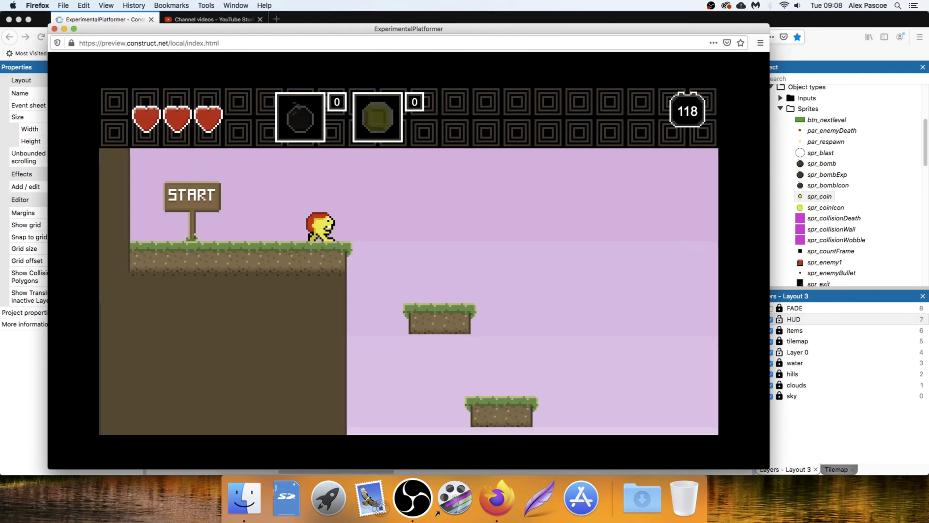
key("Up")
key("Left")
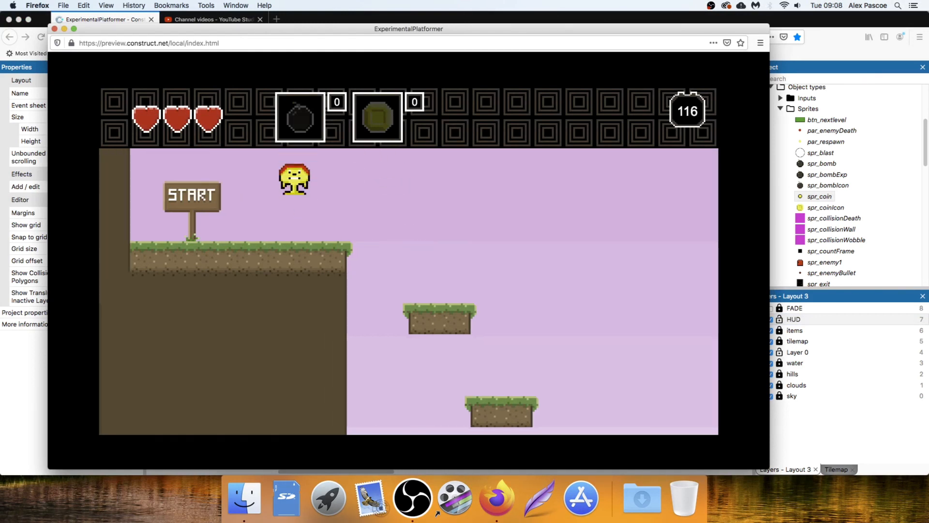
left_click(54, 29)
Resize the TB_ground ceiling strip of Layout 3 to 2000 x 32 at position 0, 0
left_click(486, 179)
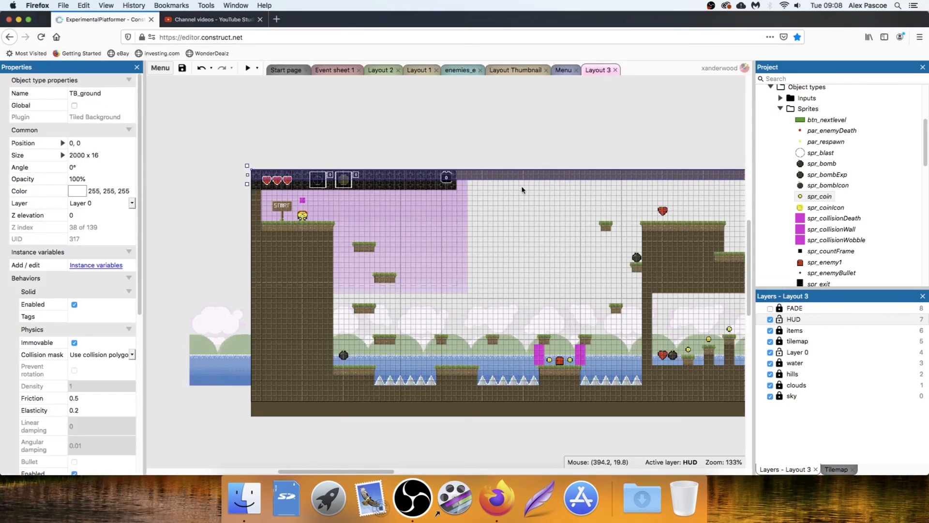
left_click(785, 320)
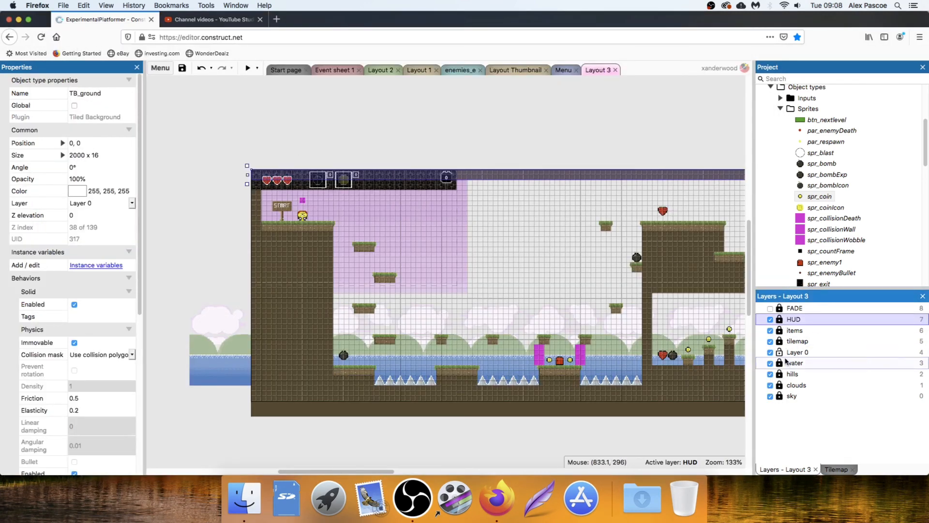
left_click(450, 171)
left_click(445, 179)
left_click_drag(521, 180, 517, 197)
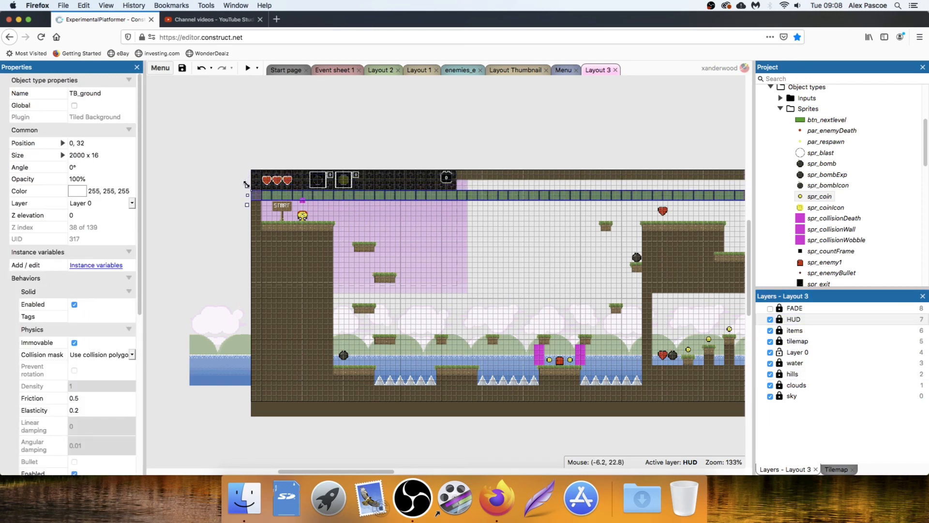
left_click_drag(247, 184, 247, 178)
left_click_drag(449, 194, 484, 191)
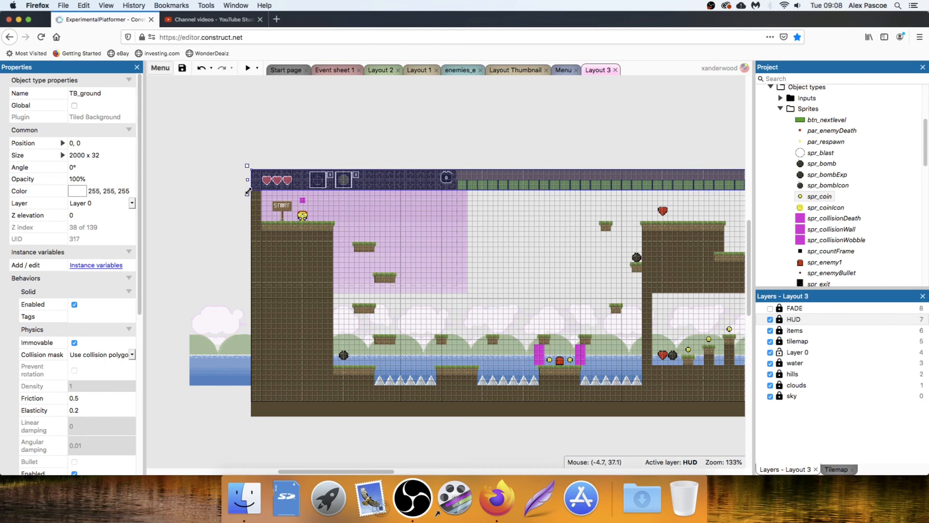
left_click_drag(248, 191, 249, 184)
scroll(844, 169, "down", 10)
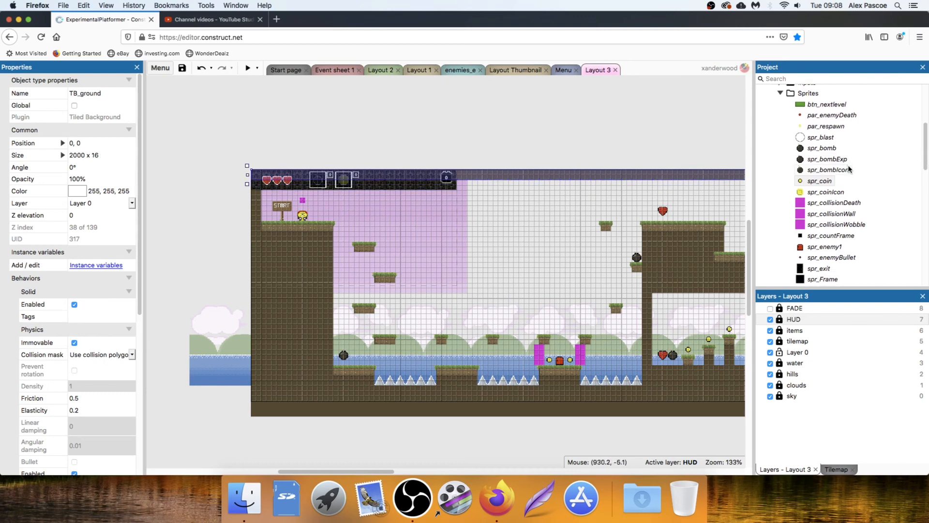
left_click(826, 173)
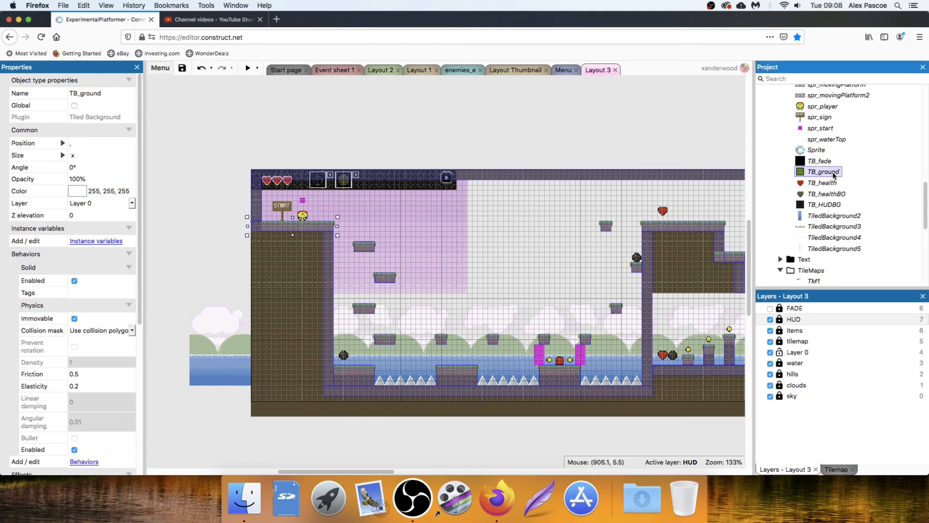
left_click(806, 353)
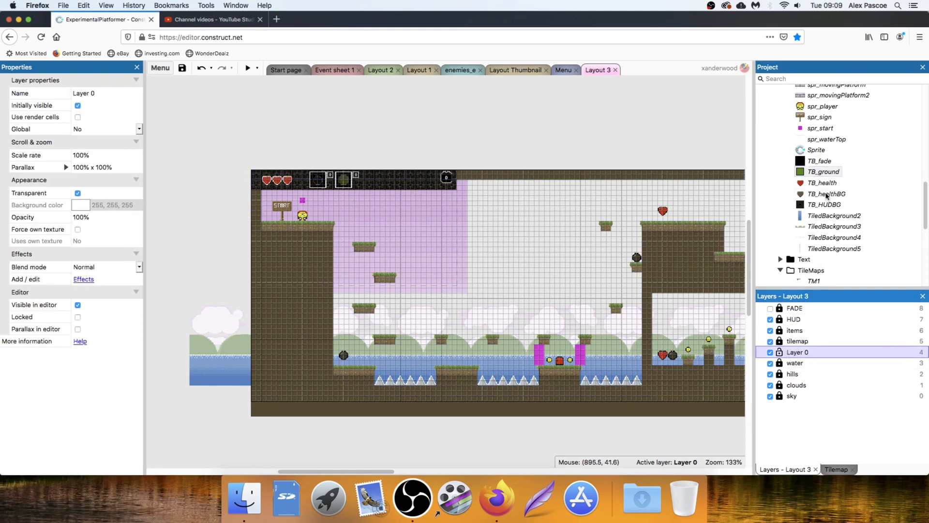
left_click_drag(822, 173, 304, 191)
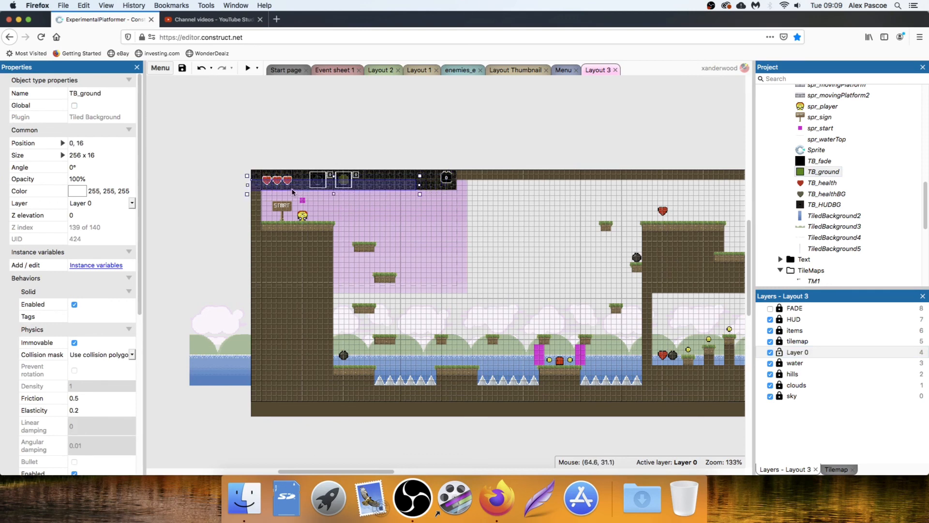
left_click_drag(293, 190, 406, 159)
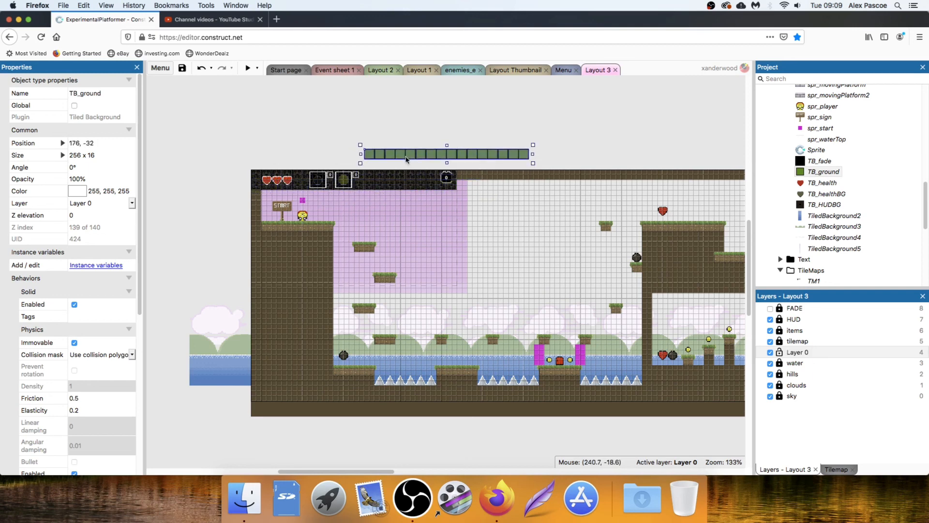
scroll(508, 191, "right", 5)
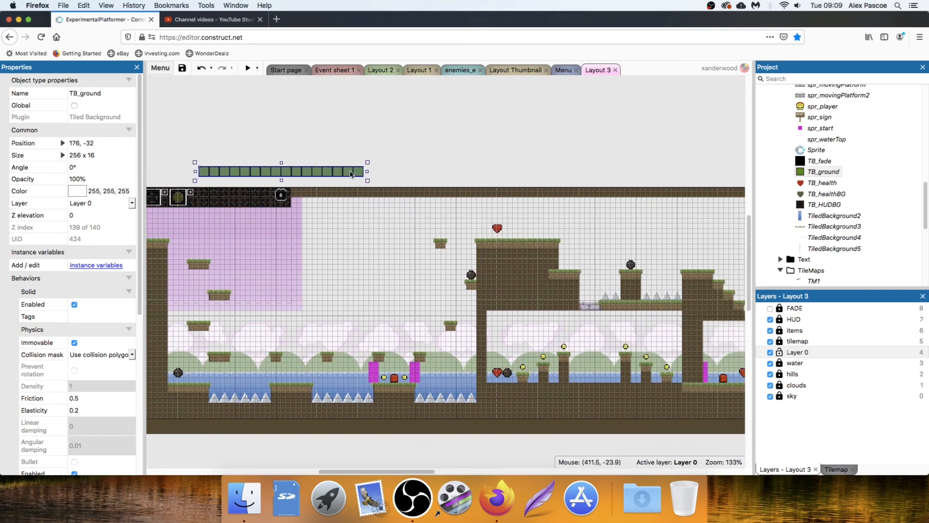
key("Delete")
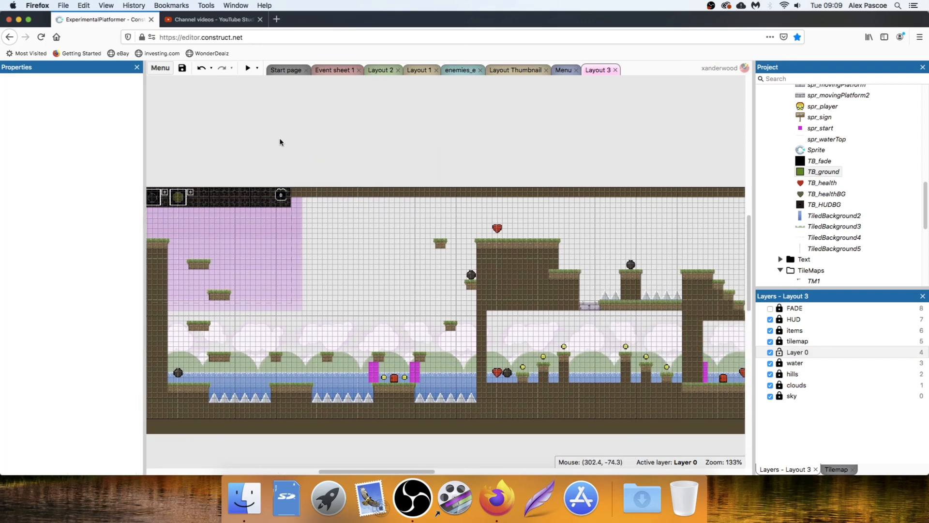
Thicken the TB_ground ceiling strip of Layout 3 back to 2000 x 32
middle_click_drag(279, 142, 410, 139)
left_click(478, 193)
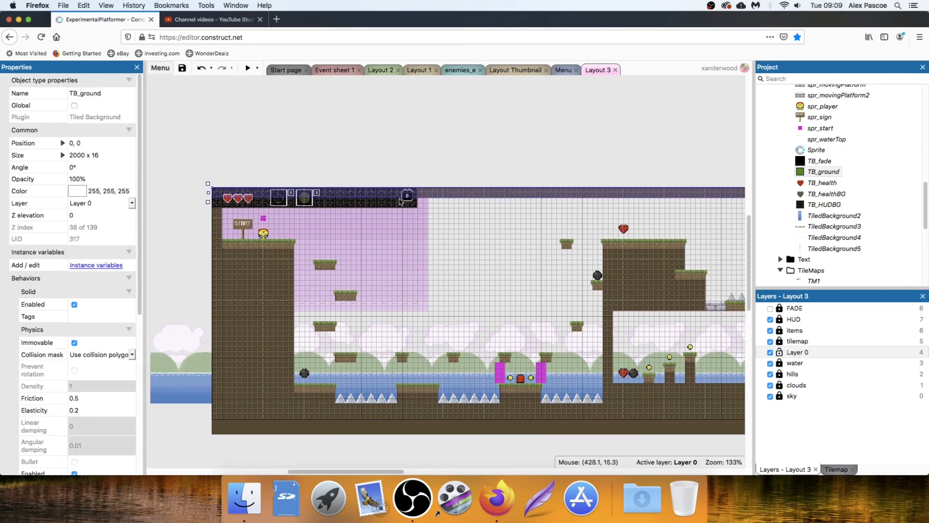
left_click_drag(213, 204, 214, 213)
left_click(466, 156)
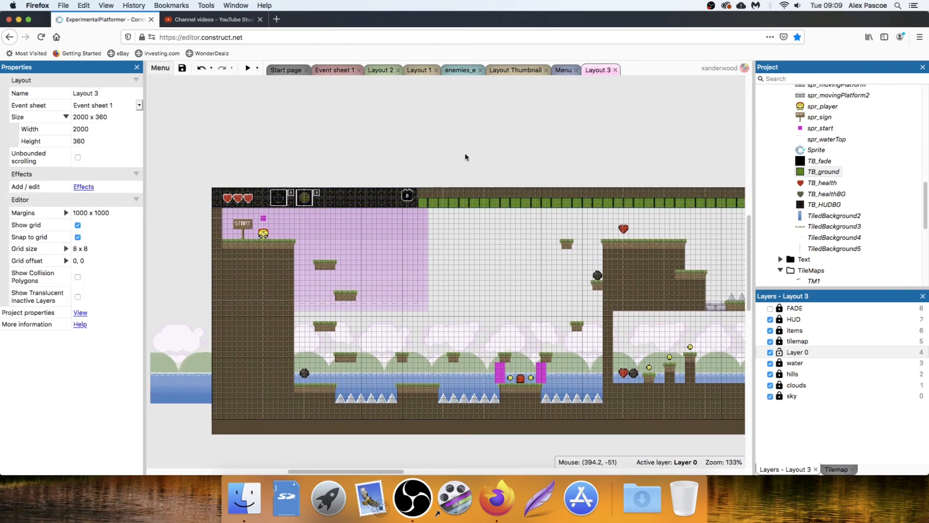
Make the tilemap layer of Layout 3 active and open the TM2 tilemap for drawing tiles
left_click(841, 472)
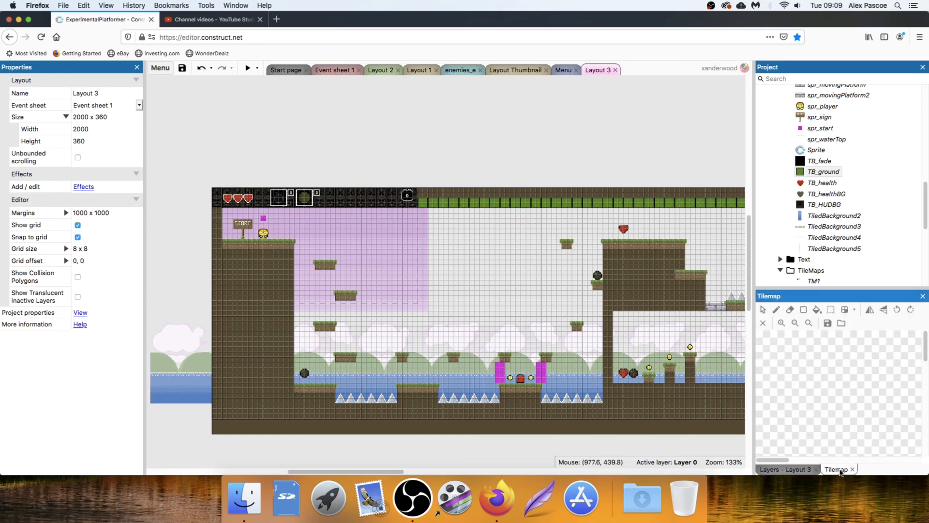
scroll(838, 221, "up", 5)
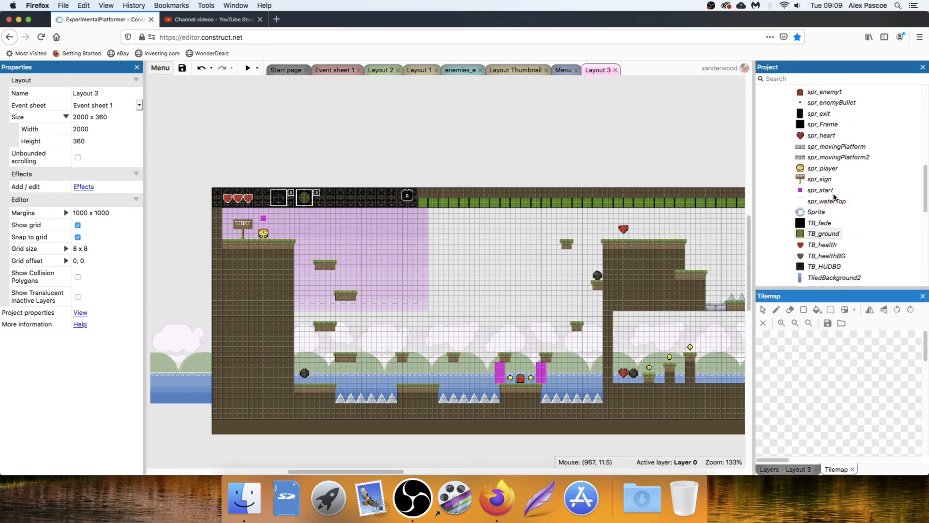
scroll(834, 197, "down", 10)
left_click(815, 200)
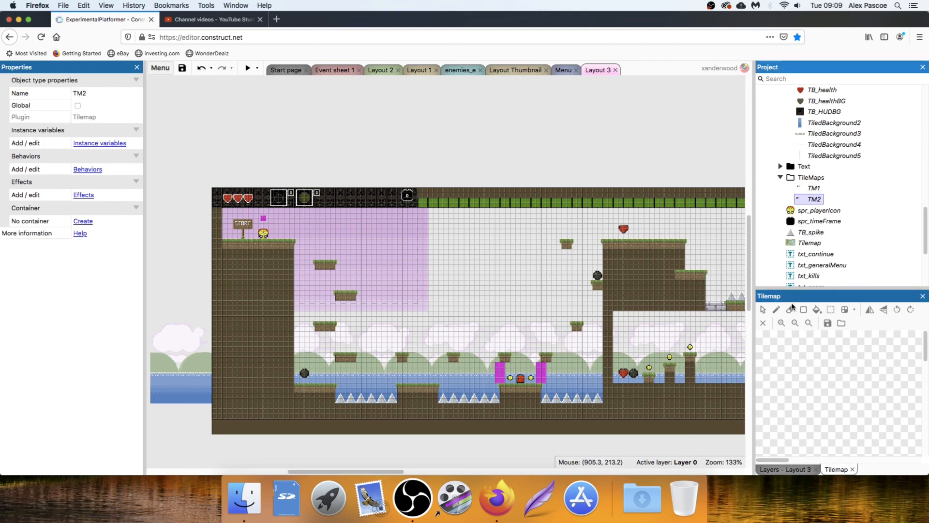
left_click(785, 469)
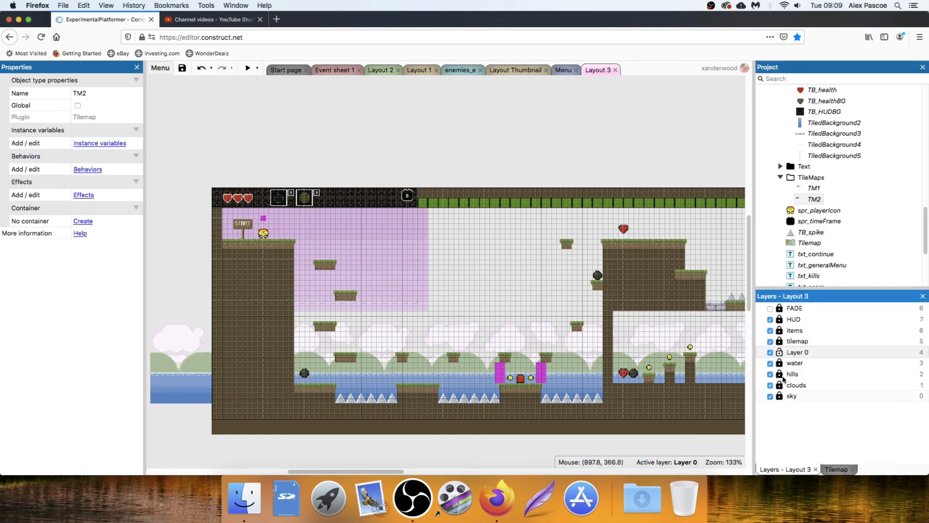
left_click(794, 341)
left_click(836, 470)
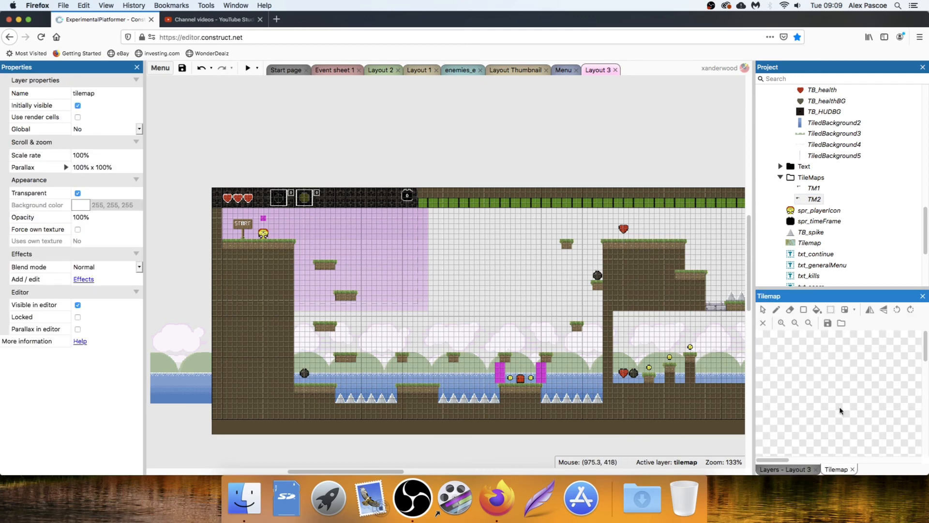
left_click(813, 197)
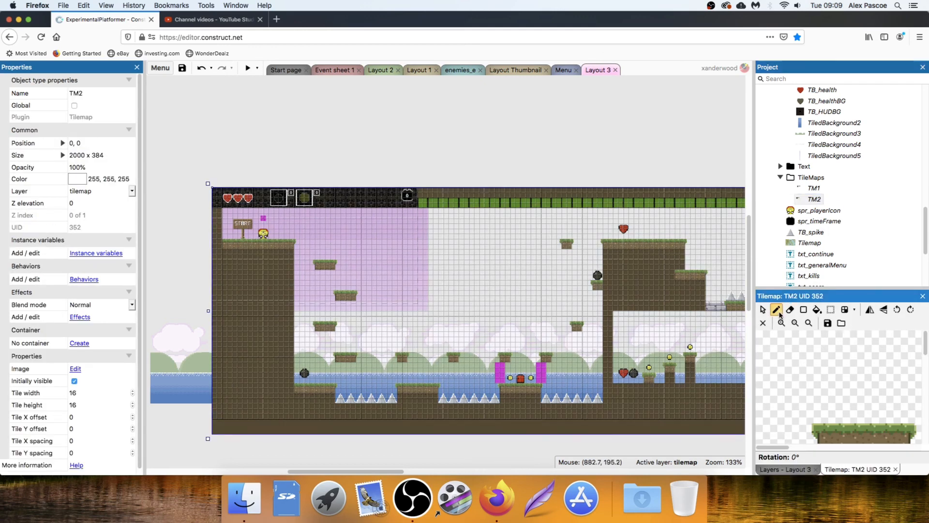
Paint the plain dirt tile over the green lower row of the ceiling along the full width of Layout 3
scroll(828, 368, "down", 3)
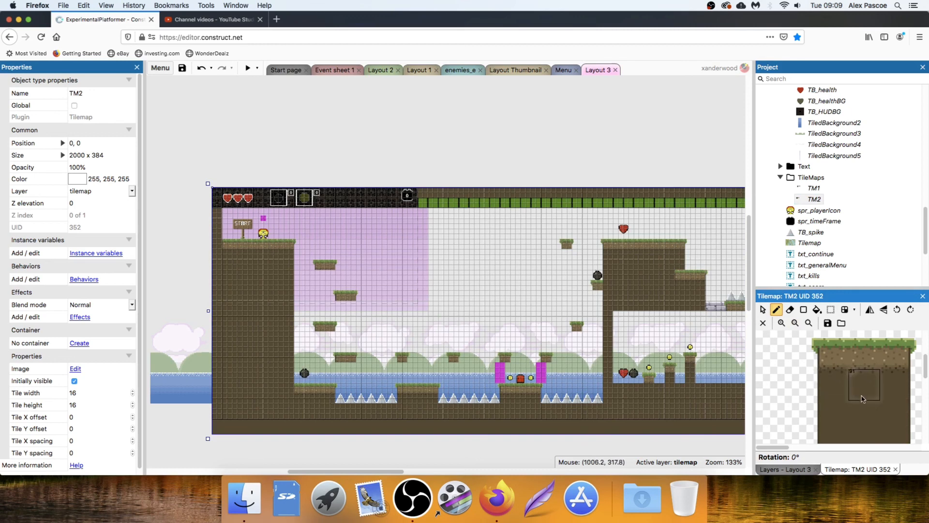
left_click(864, 416)
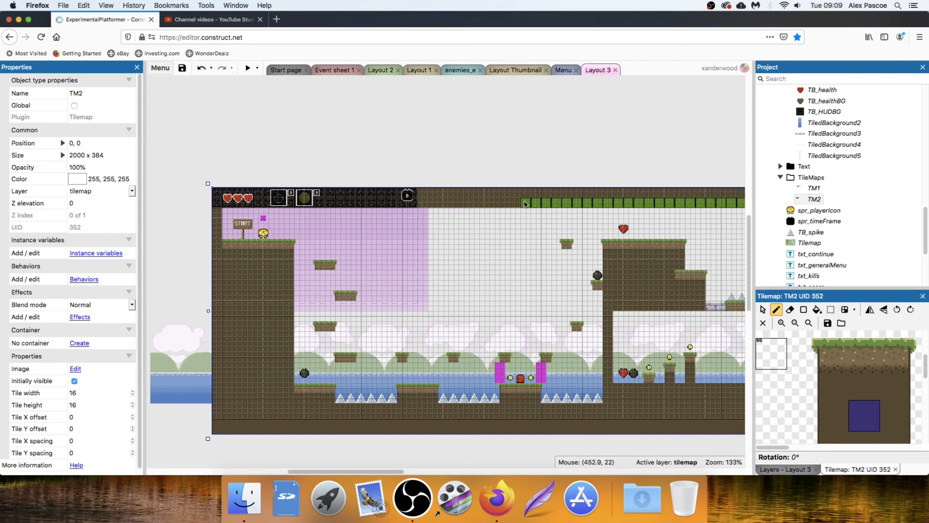
middle_click_drag(615, 208, 287, 221)
left_click_drag(248, 216, 648, 220)
middle_click_drag(649, 220, 278, 231)
left_click_drag(278, 231, 681, 231)
middle_click_drag(681, 231, 320, 251)
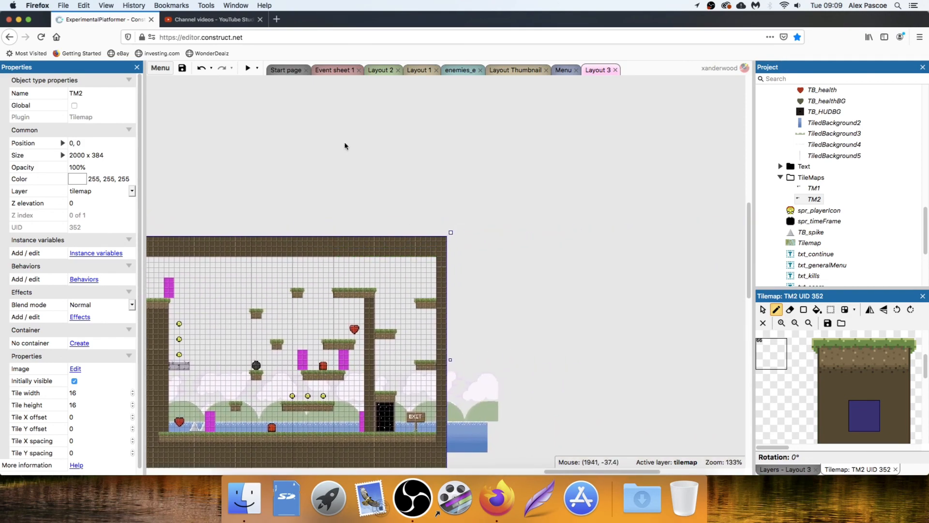
Preview Layout 3 and play down the platforms below the start sign, collecting the first bomb
left_click(250, 70)
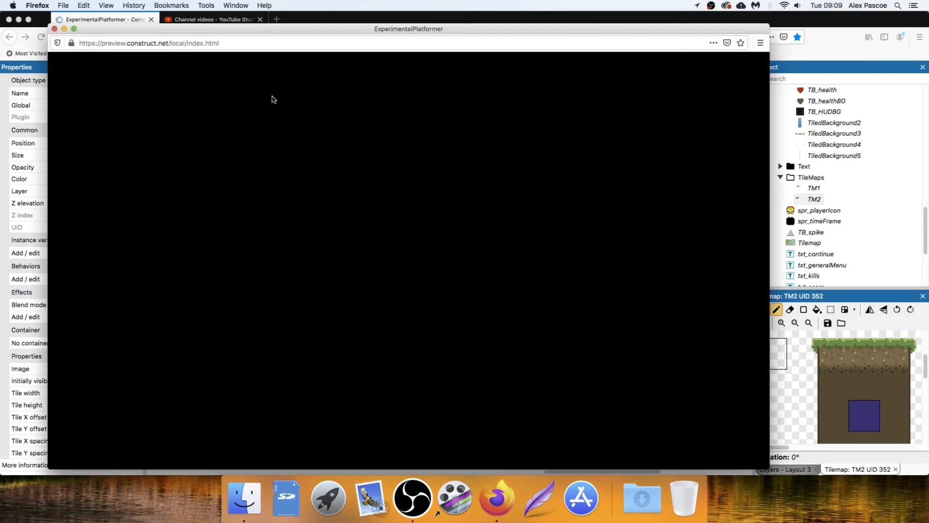
key("Right")
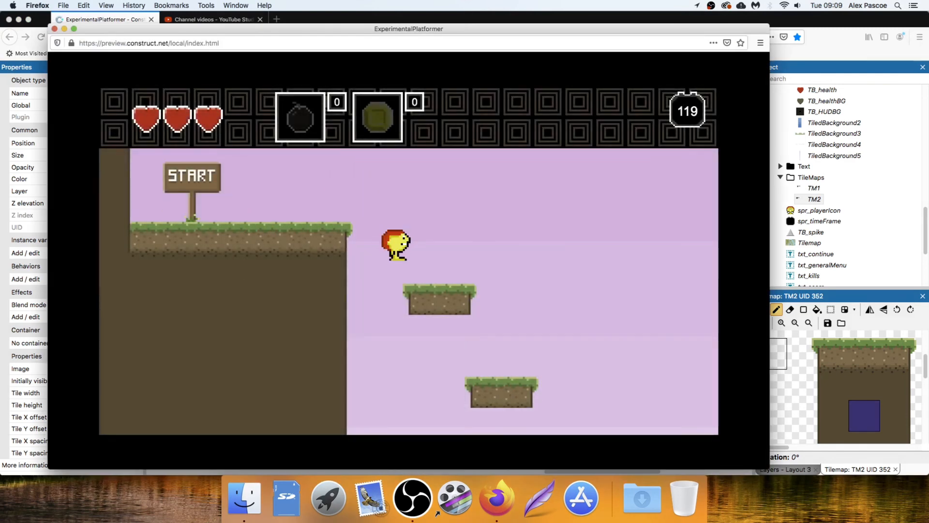
key("Right")
key("Left")
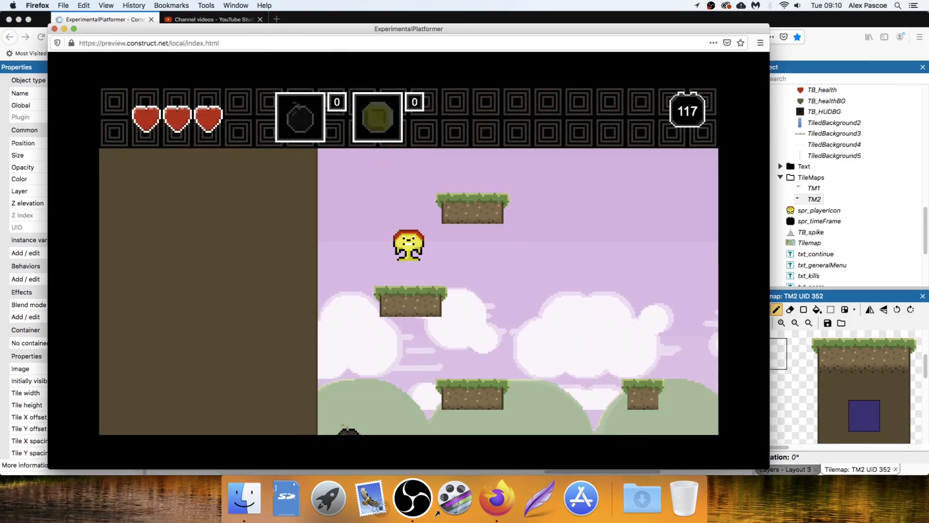
key("Right")
key("Left")
key("Right")
key("Up")
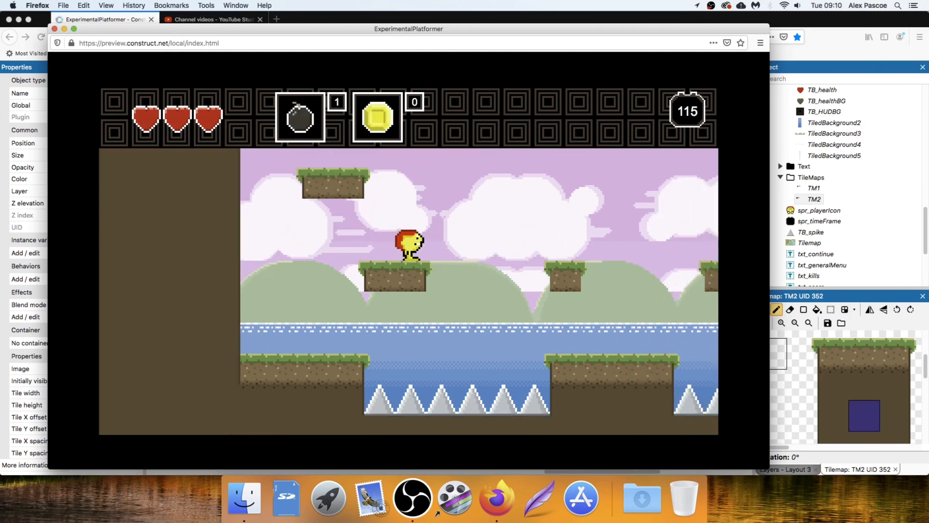
Test jumping across the small platforms above the spikes and climbing to the high ledge with the heart, collecting the second bomb
key("Up")
key("Right")
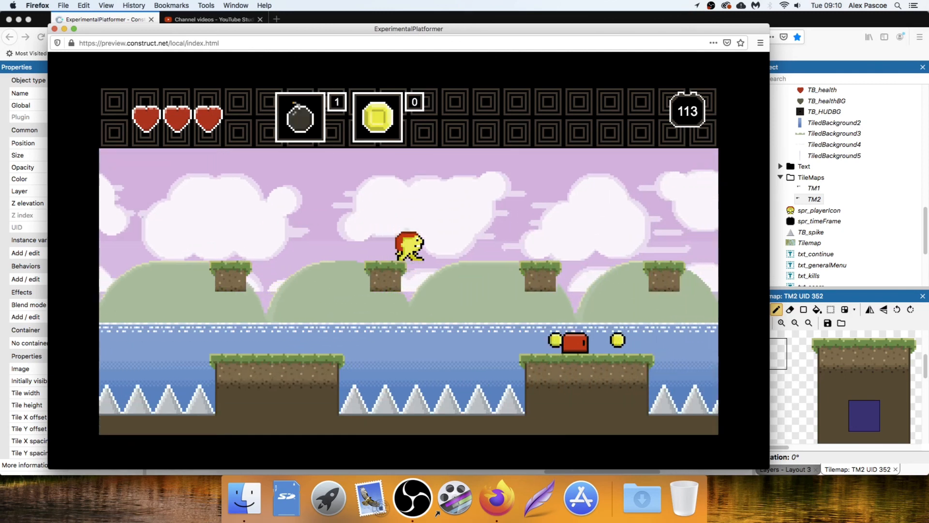
key("Right")
key("Up")
key("Up")
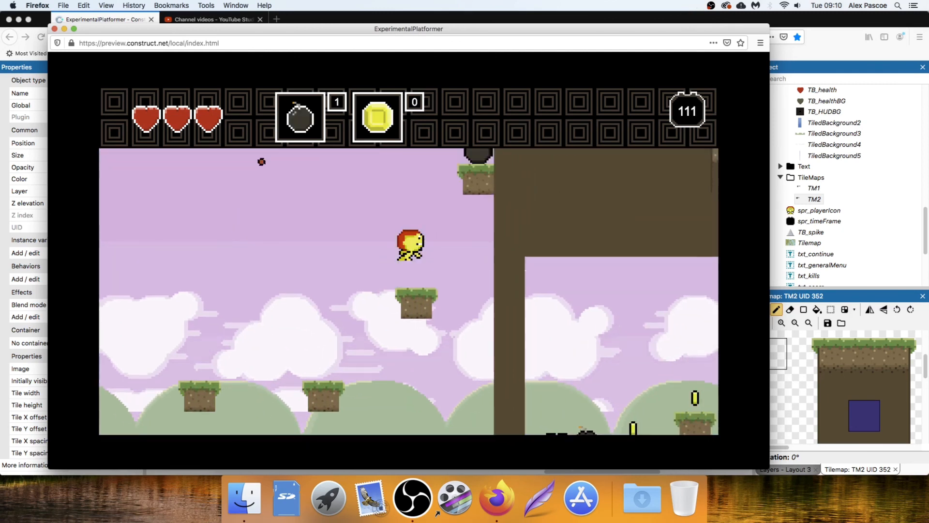
key("Up")
key("Up")
key("Right")
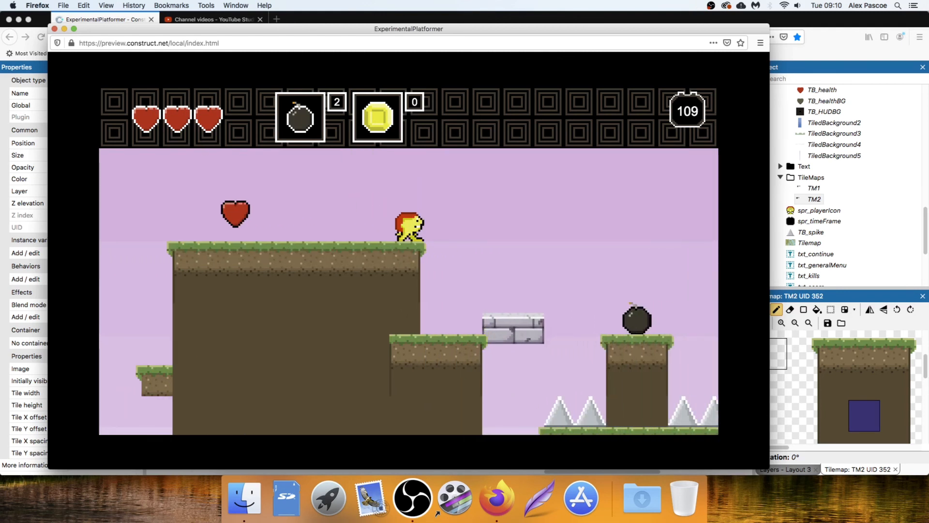
Test the jump to the pillar between the spikes, collect its bomb and descend the grassy stairs
key("Up")
key("Left")
key("Left")
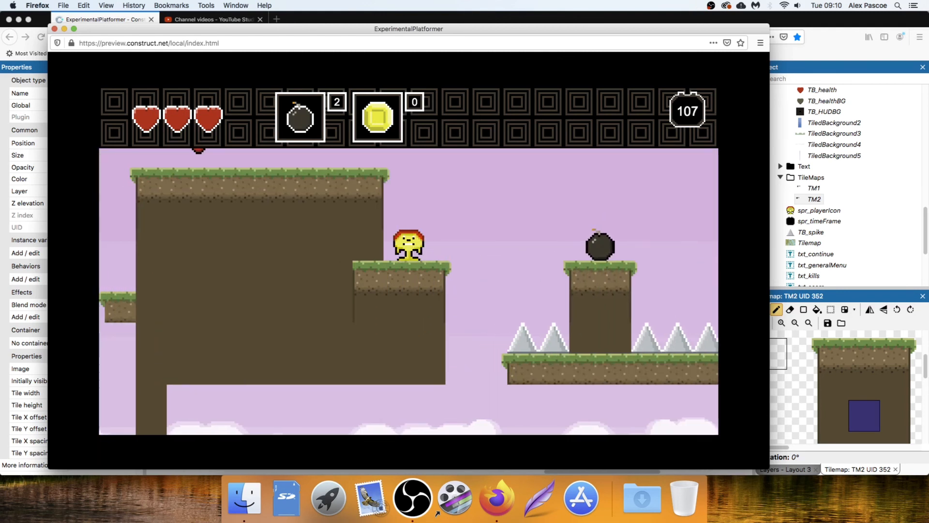
key("Right")
key("Up")
key("Right")
key("Up")
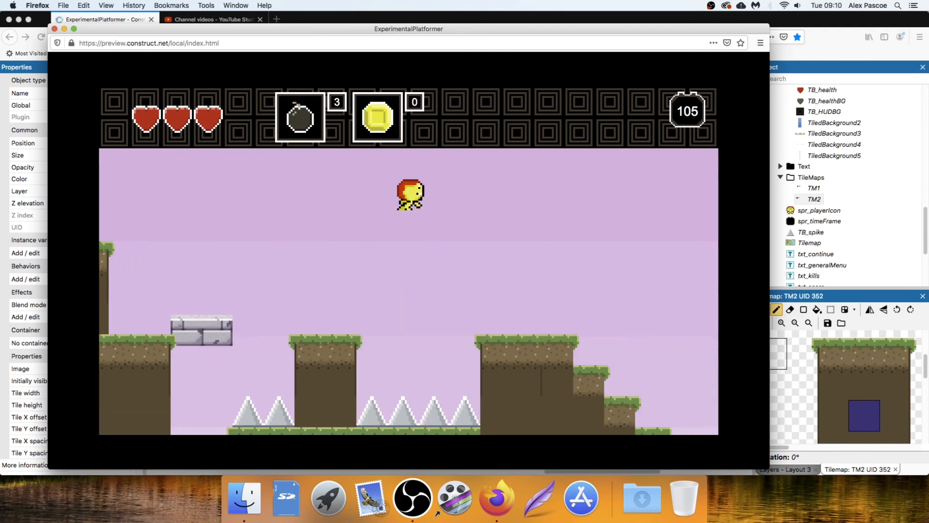
key("Right")
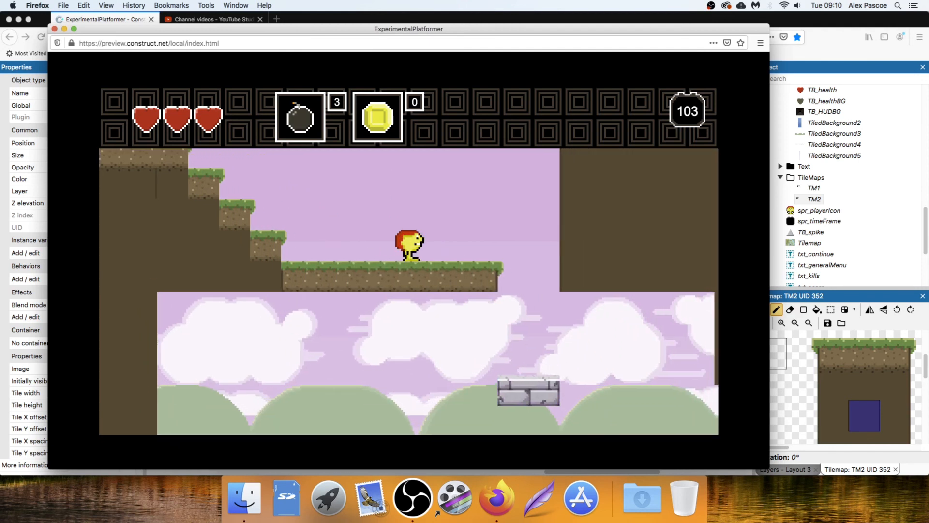
Test reaching the raised enemy ledge and crossing the spike-walled gap on the moving platform, collecting the row of three coins
key("Right")
key("Up")
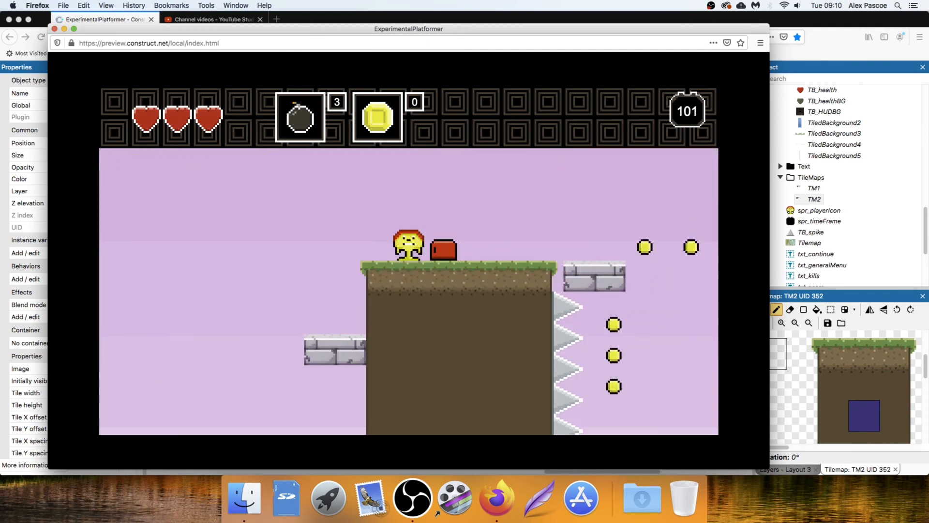
key("Right")
key("Up")
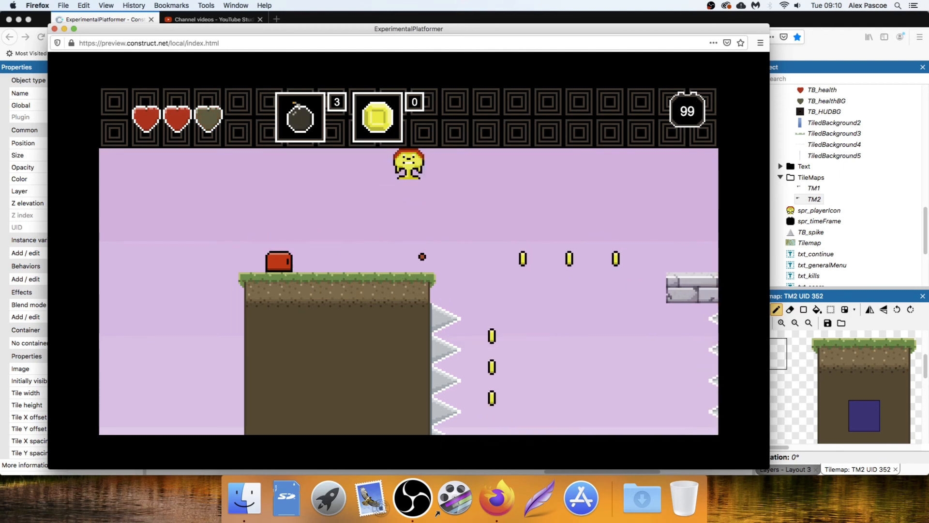
key("Up")
key("Right")
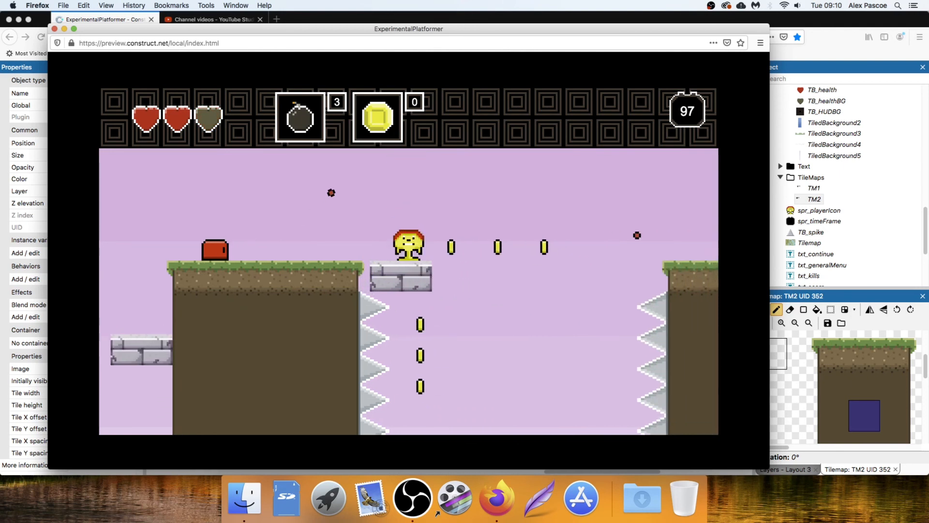
key("Up")
key("Right")
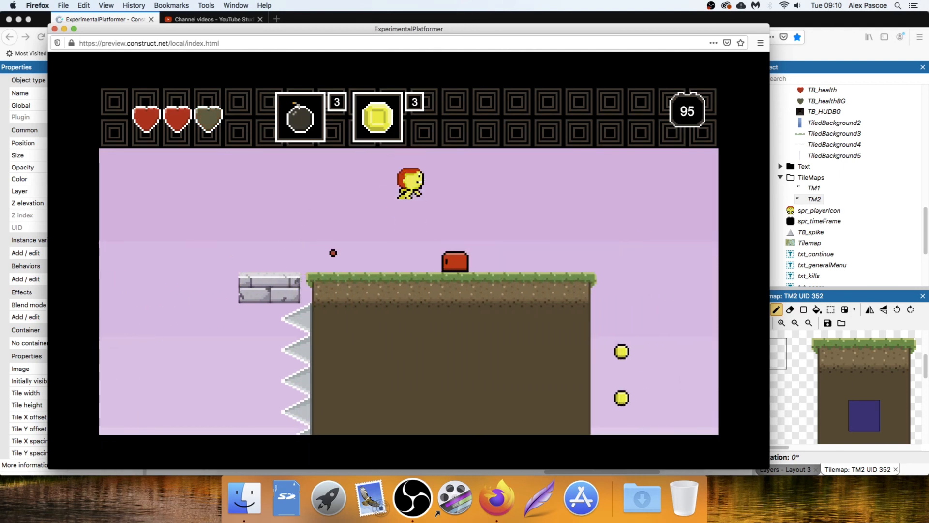
Test crossing the second enemy ledge, collecting the column of three coins and jumping from the moving platform to the small platform with the bomb
key("Right")
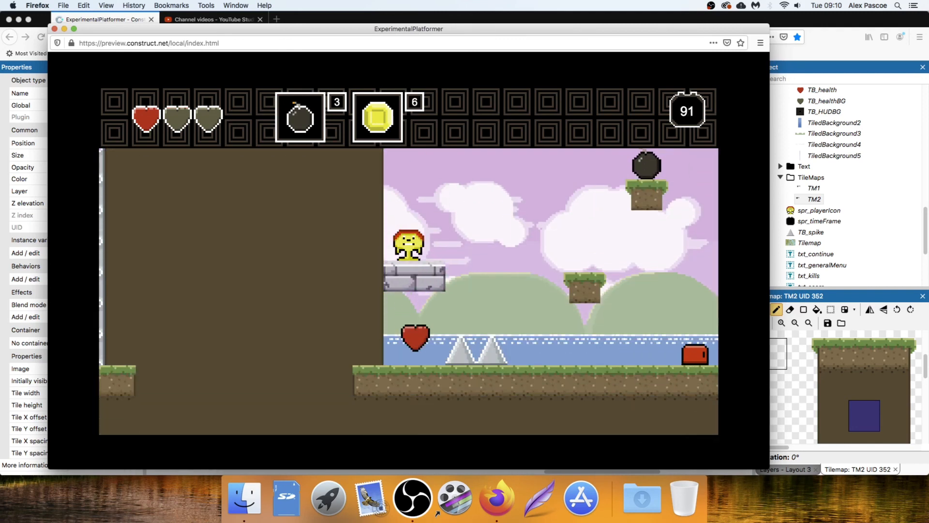
key("Up")
key("Right")
key("Right")
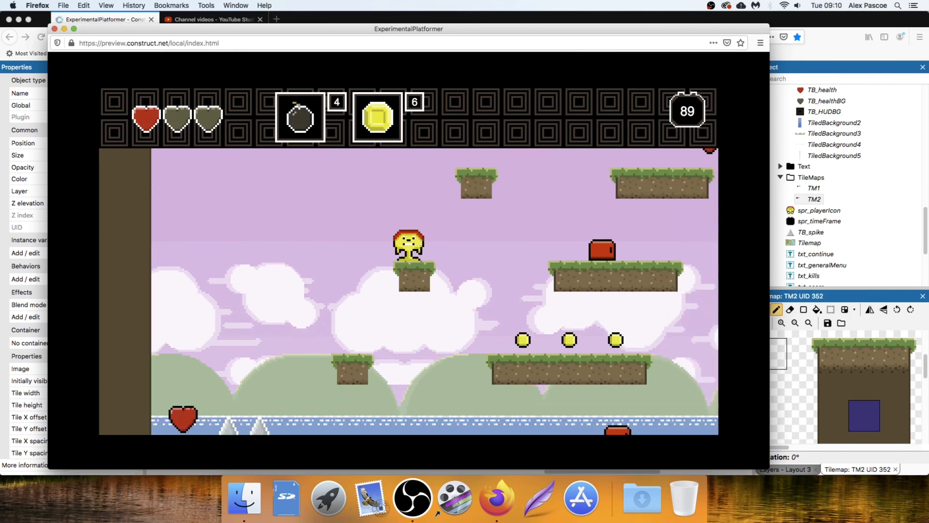
Test the climb over the small floating platforms towards the high ledge near the exit, collecting the heart beside the tall pillar
key("Right")
key("Up")
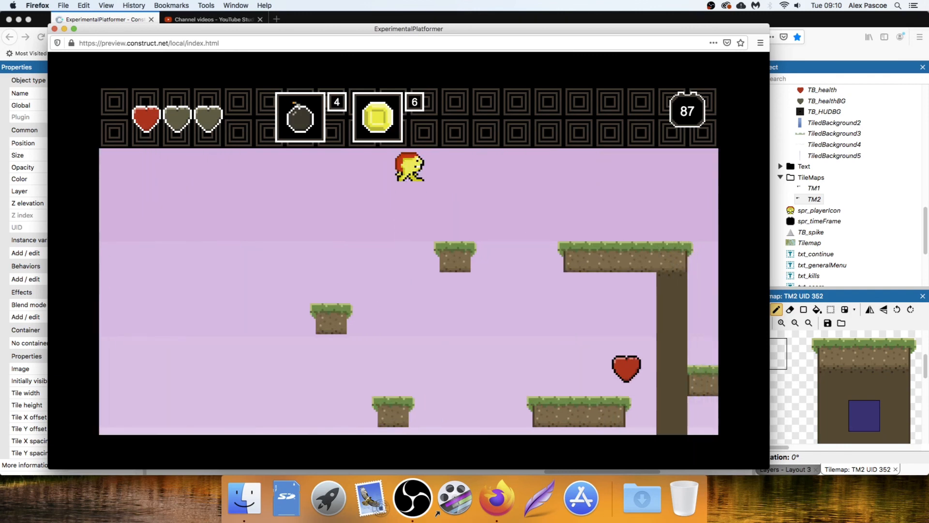
key("Up")
key("Right")
key("Left")
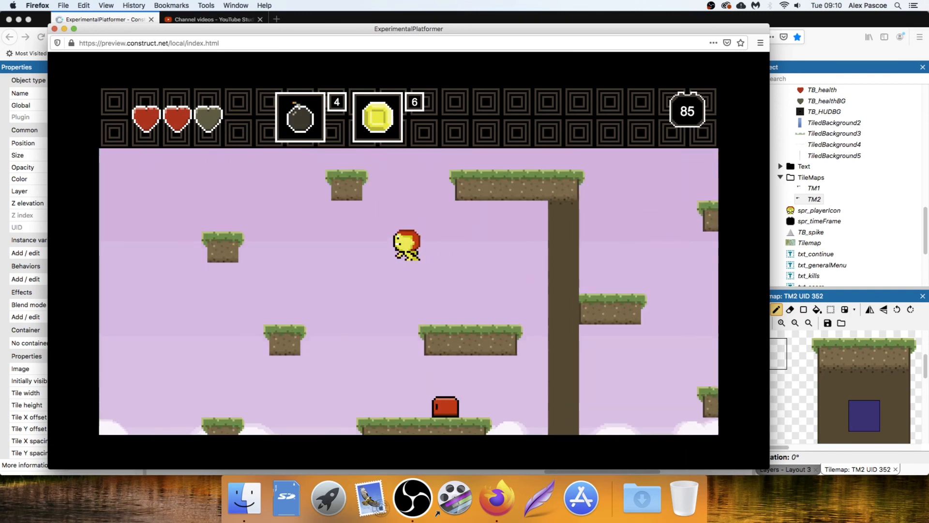
key("Up")
key("Left")
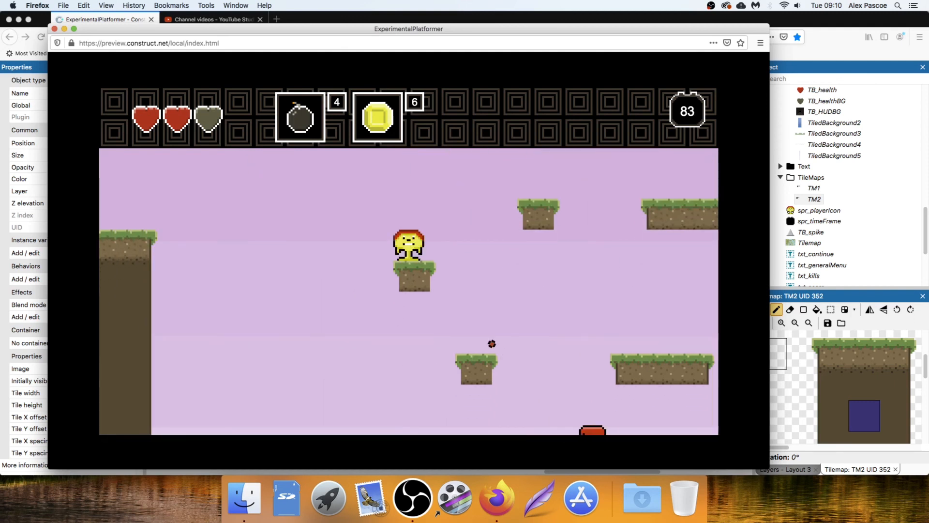
Retry the climb across the floating platforms and the jump onto the high ledge topping the tall pillar
key("Up")
key("Right")
key("Left")
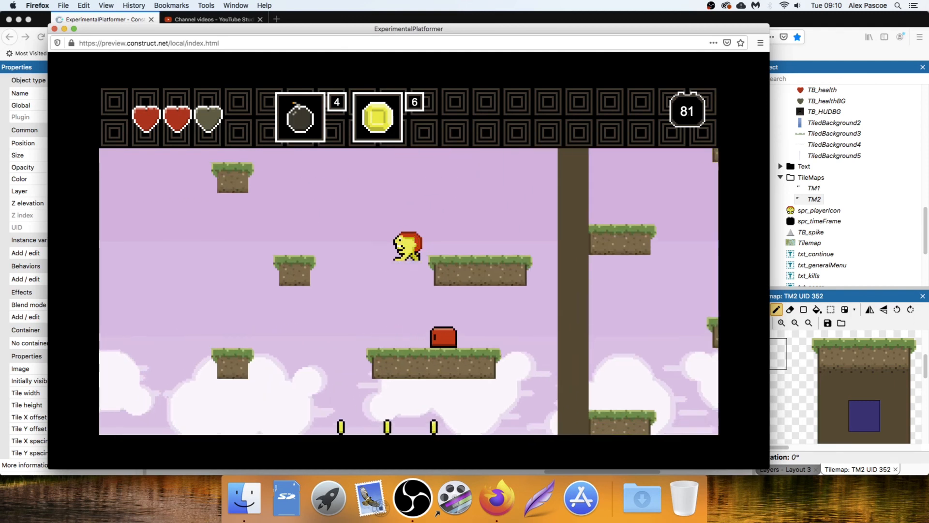
key("Up")
key("Up")
key("Up")
key("Right")
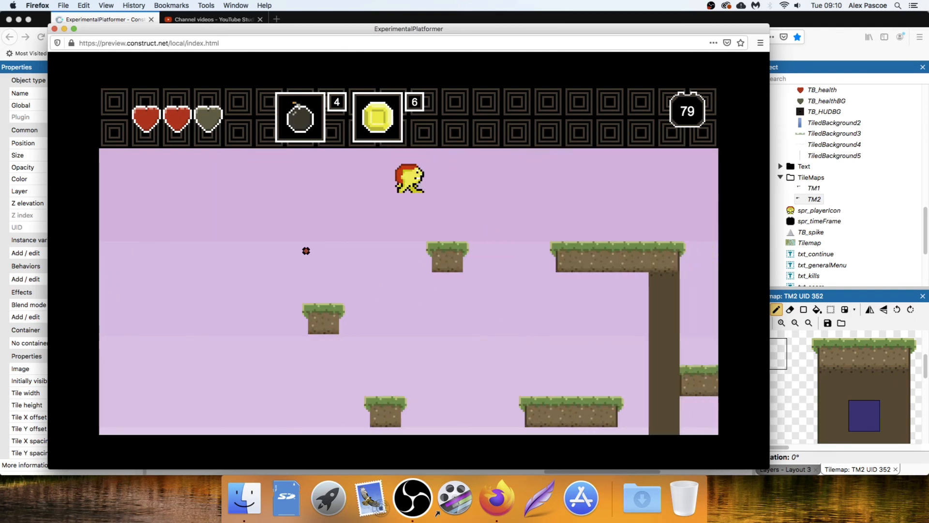
key("Left")
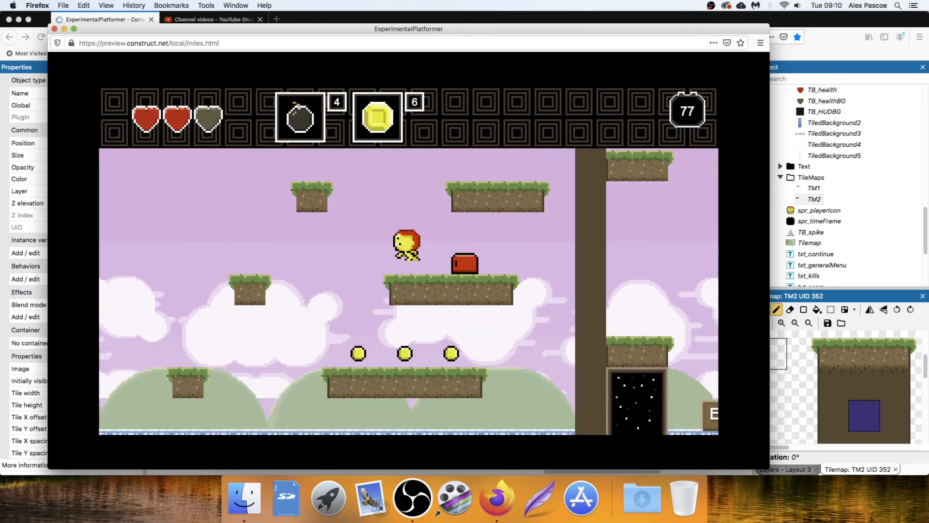
Attempt the climb to the high ledge once more from the enemy platform and close the preview
key("Up")
key("Up")
key("Up")
key("Right")
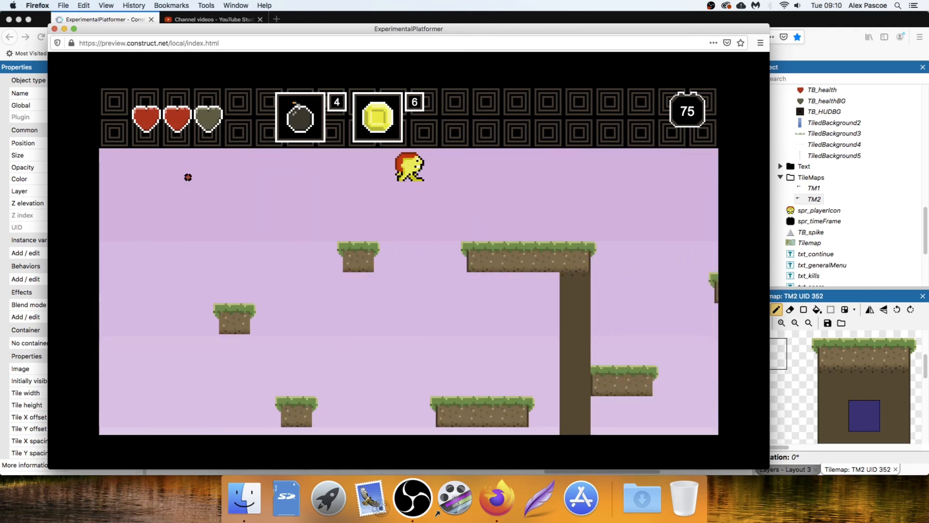
key("Left")
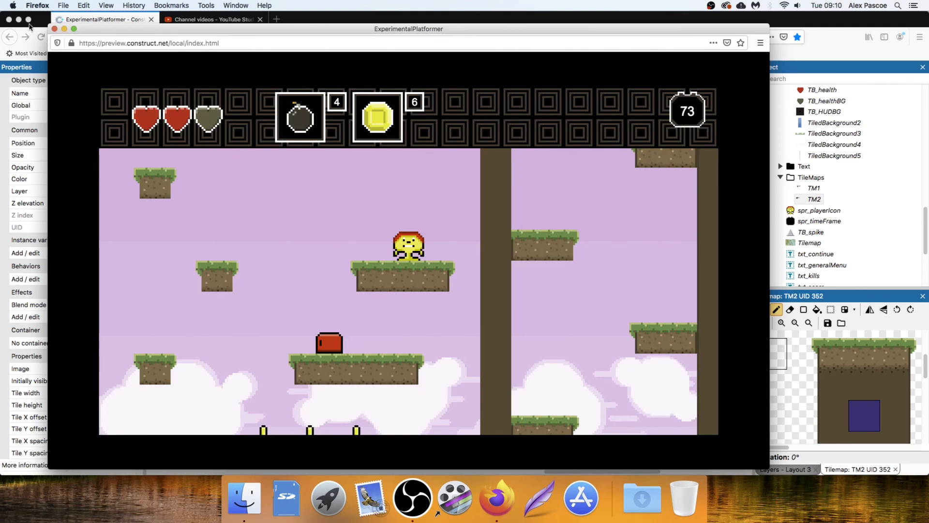
left_click(55, 29)
Repaint the small grass platform before the high ledge one tile lower and further right, with both grass edges, and erase the original tile
scroll(325, 303, "up", 8, "ctrl")
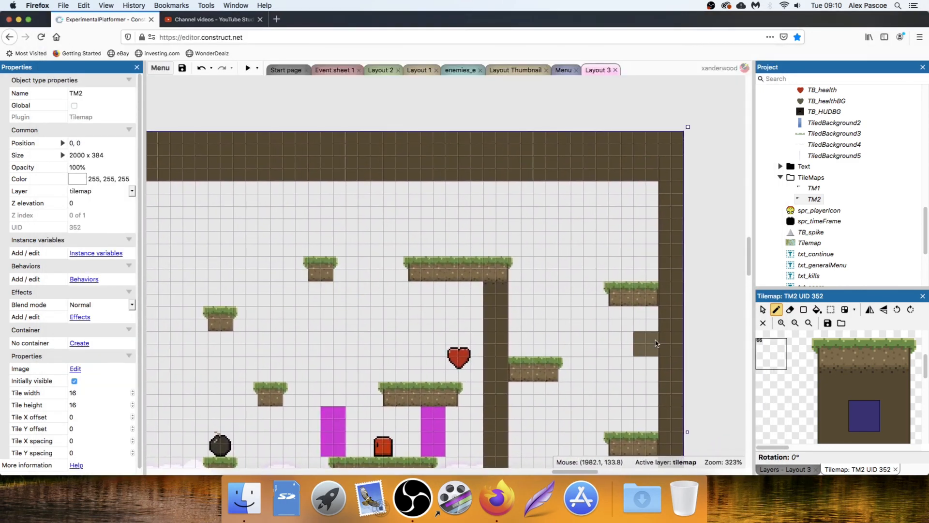
left_click(843, 343)
left_click(864, 353)
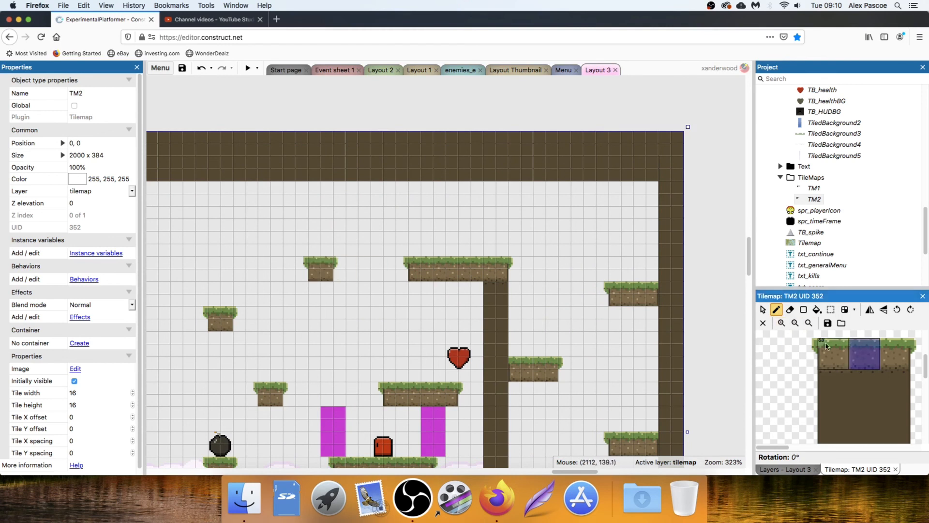
left_click(345, 294)
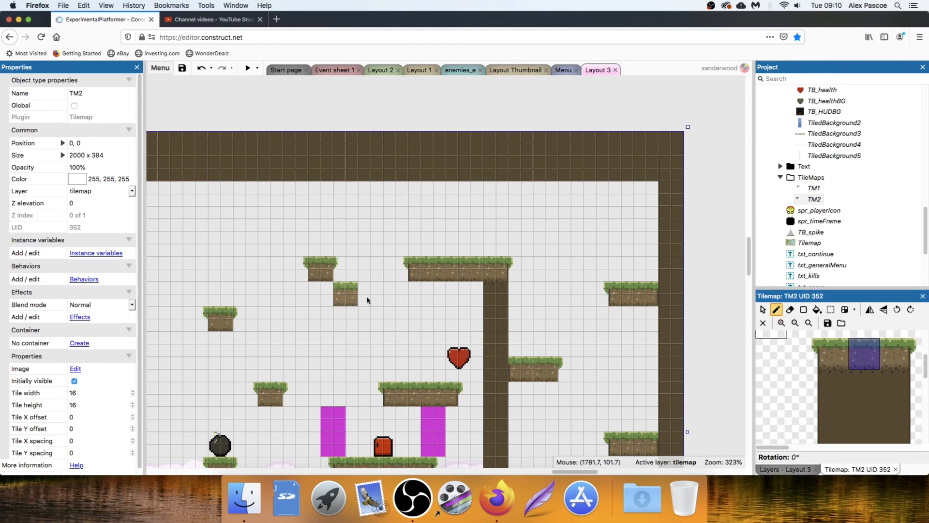
left_click(797, 347)
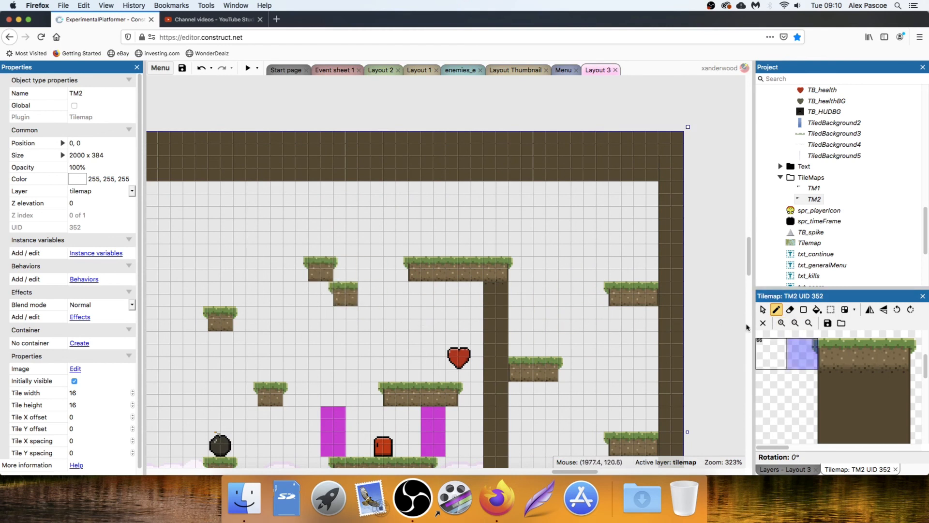
left_click(916, 353)
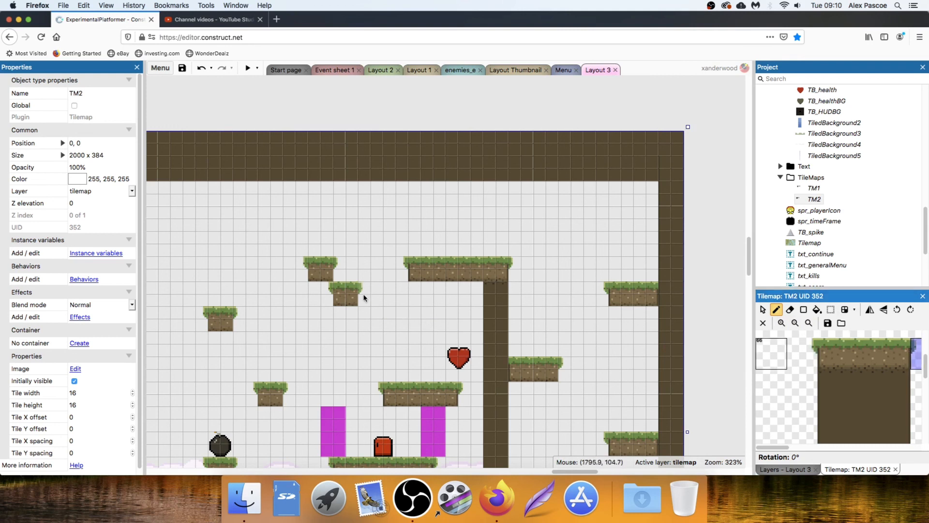
left_click(791, 309)
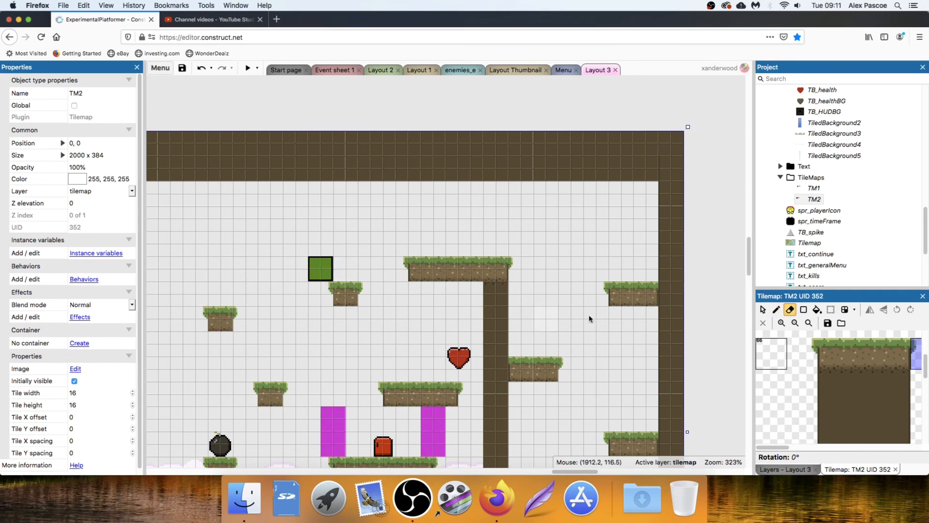
Lock the tilemap layer and move the TB_ground block on Layer 0 to 1776, 96, behind the repainted platform
left_click(789, 470)
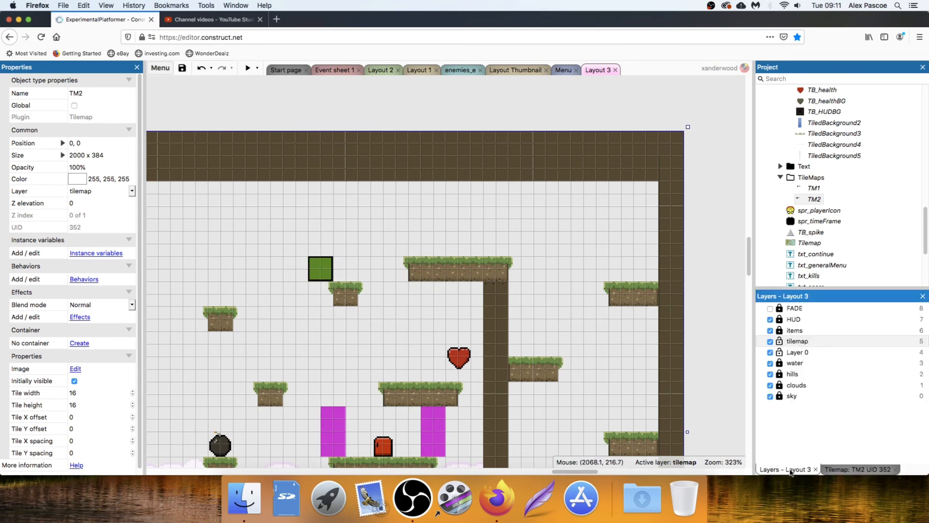
left_click(779, 342)
left_click(796, 354)
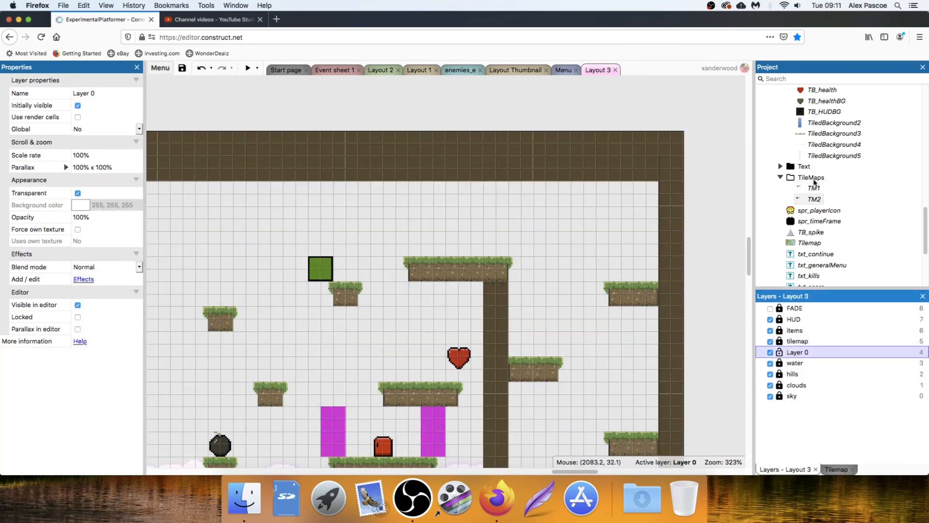
left_click(327, 266)
left_click_drag(328, 266, 352, 293)
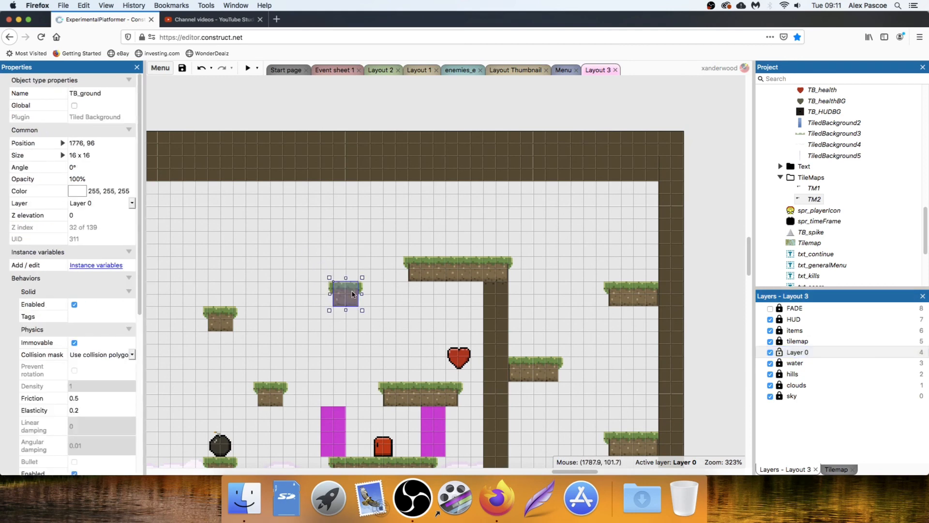
Look over Layout 3 from the exit area back to the start sign to check the platforms, enemies and items
left_click(411, 154)
scroll(411, 227, "down", 3, "ctrl")
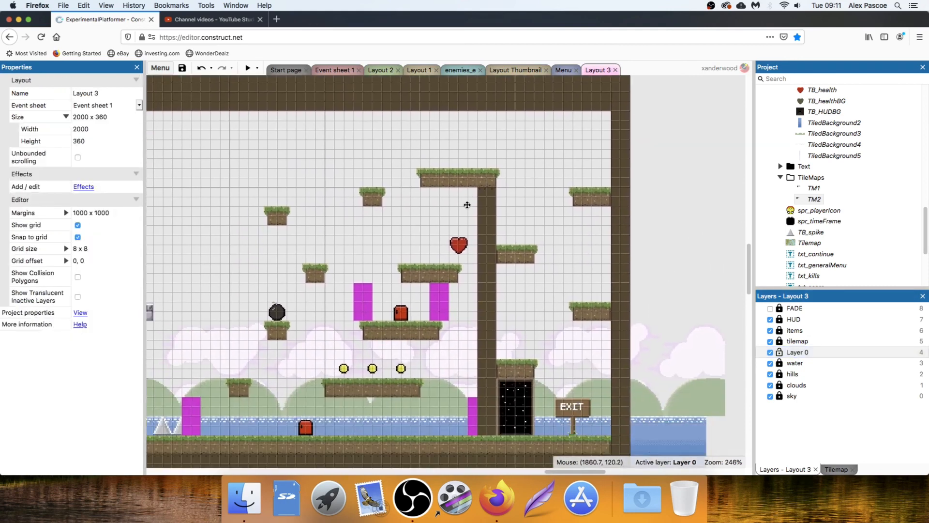
scroll(415, 234, "down", 1)
scroll(414, 234, "down", 1, "ctrl")
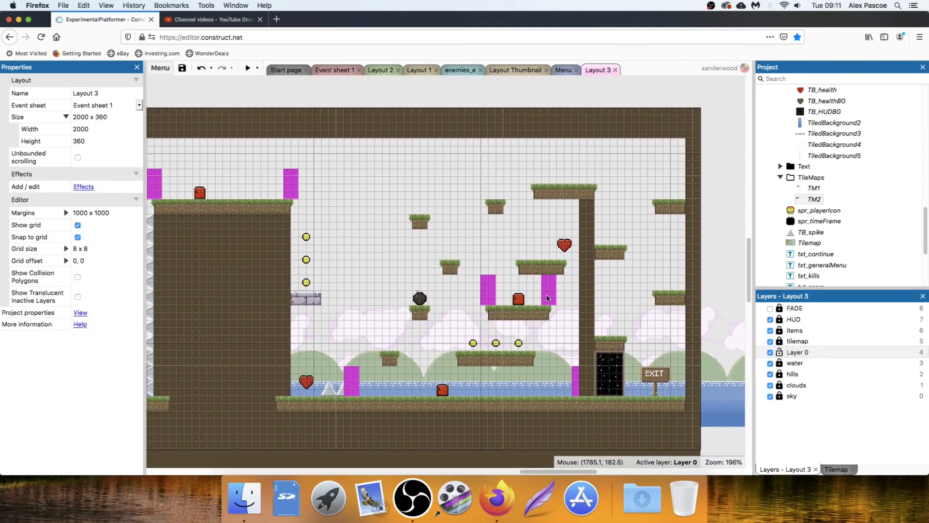
scroll(409, 253, "down", 3, "ctrl")
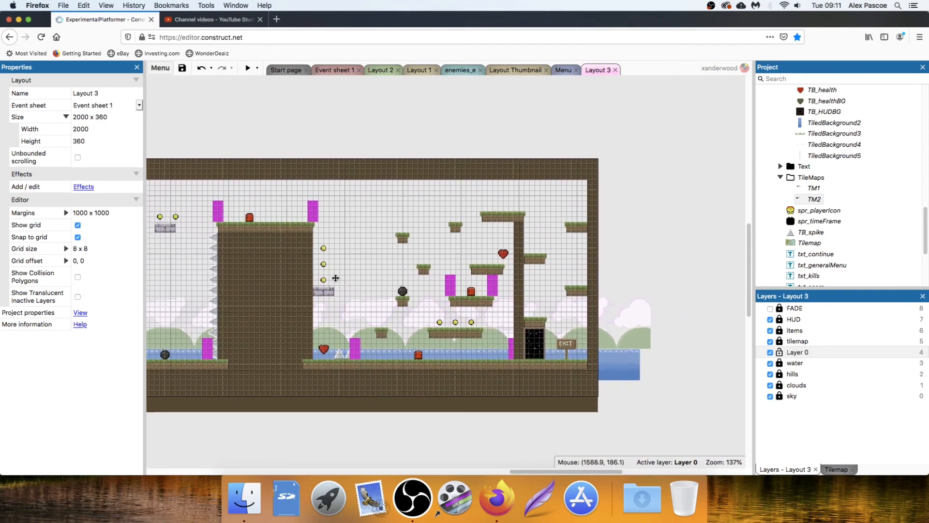
scroll(380, 280, "down", 2, "ctrl")
scroll(368, 271, "left", 10)
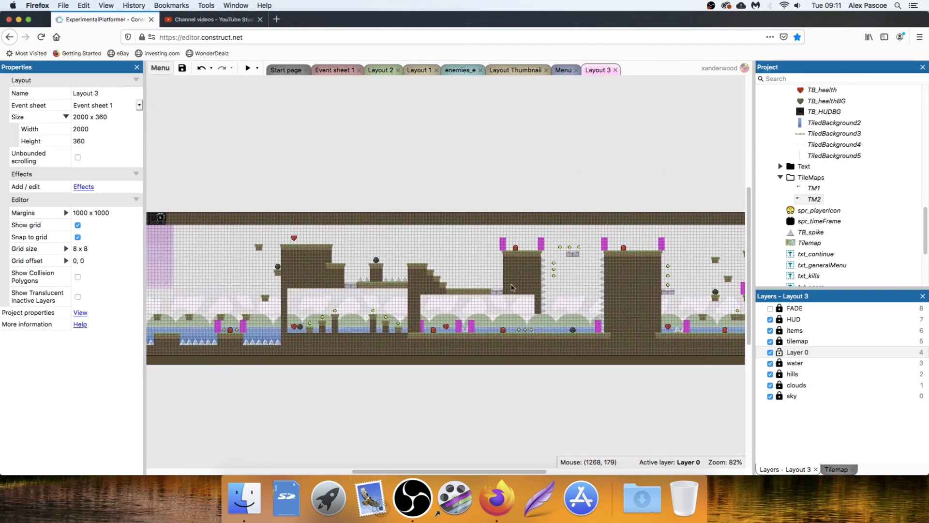
scroll(290, 213, "up", 4, "ctrl")
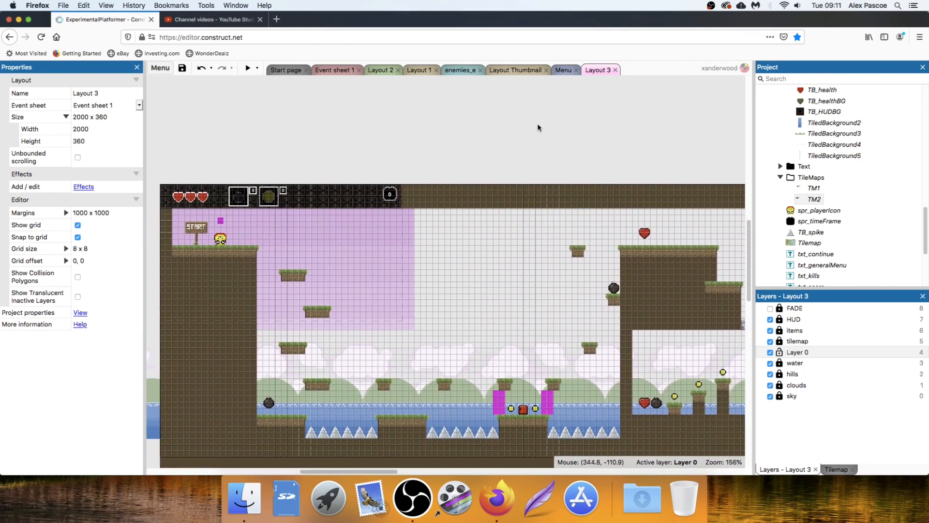
Collapse the TileMaps folder and bring the project's layouts and event sheets into view
left_click(782, 178)
scroll(823, 193, "up", 10)
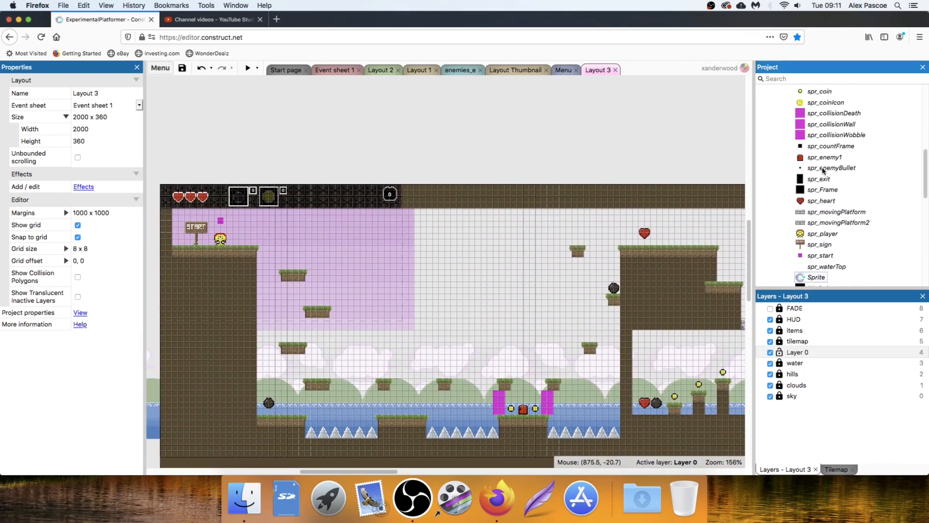
scroll(794, 193, "up", 3)
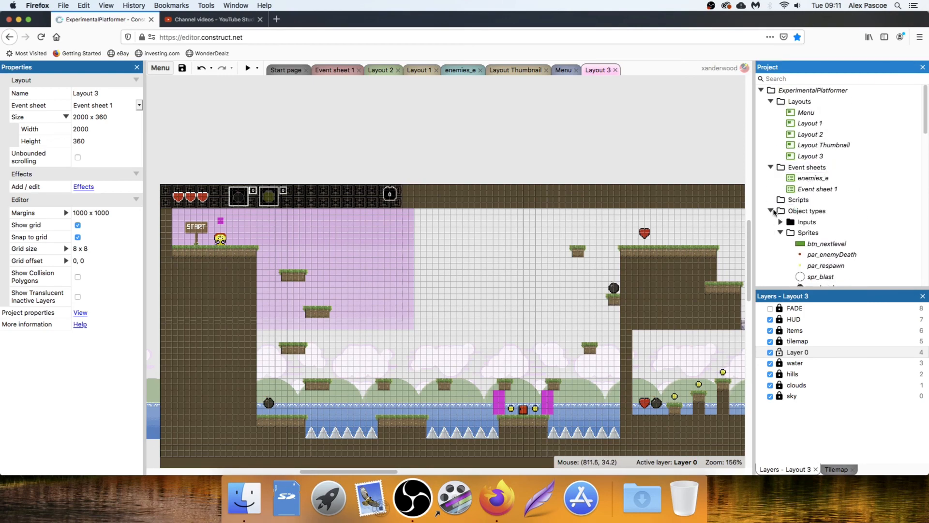
scroll(506, 229, "down", 4, "ctrl")
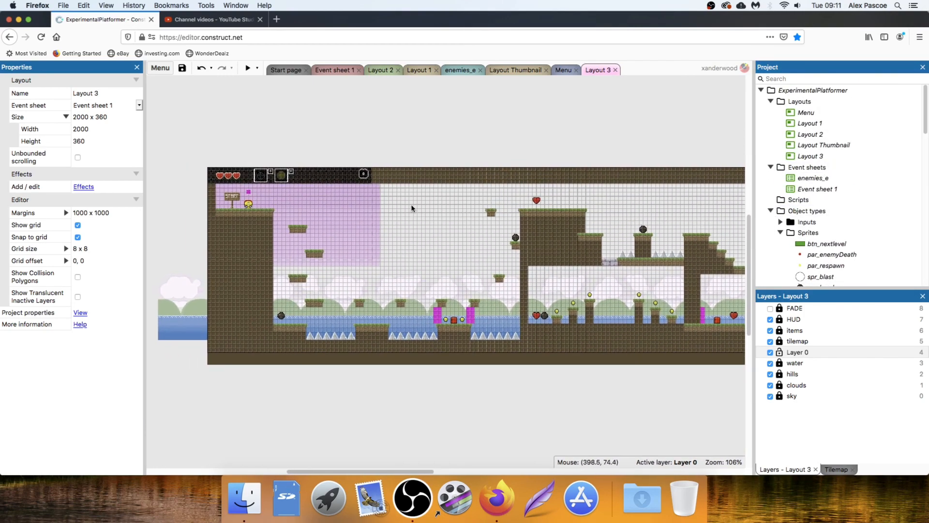
scroll(407, 209, "up", 2, "ctrl")
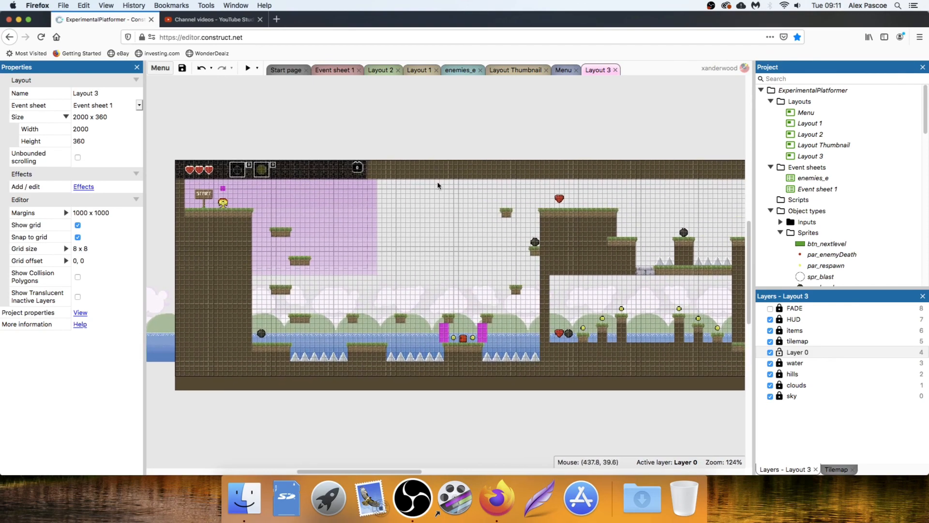
scroll(391, 205, "up", 1, "ctrl")
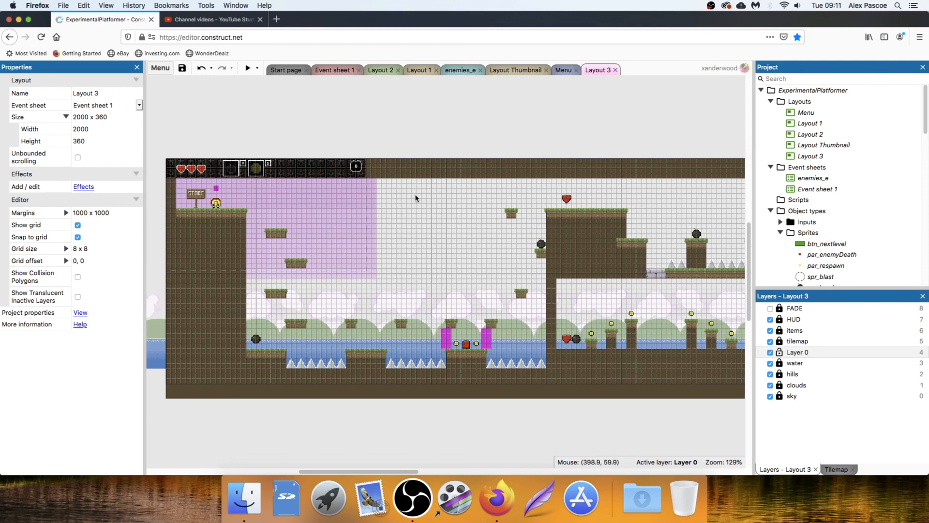
scroll(421, 200, "up", 2, "ctrl")
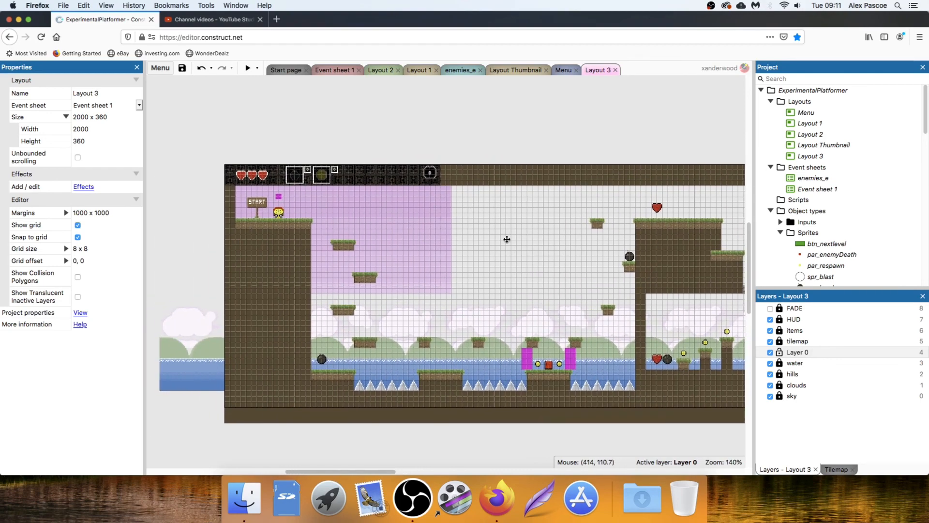